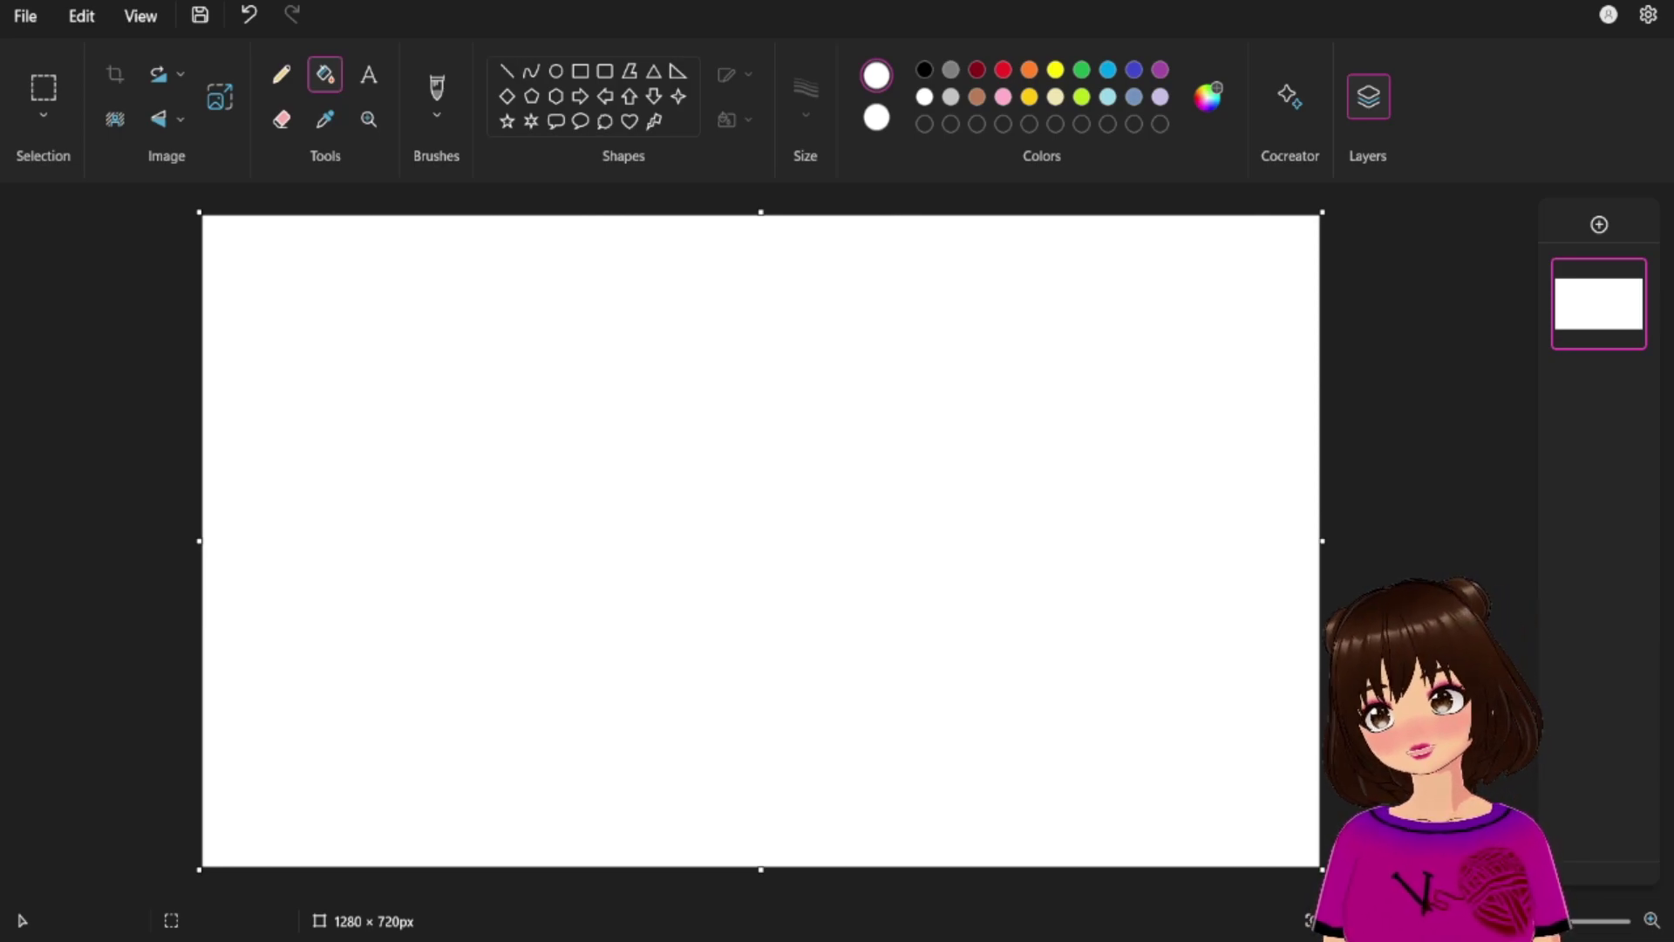
Choose the Oval shape with black as the outline colour.
left_click(555, 70)
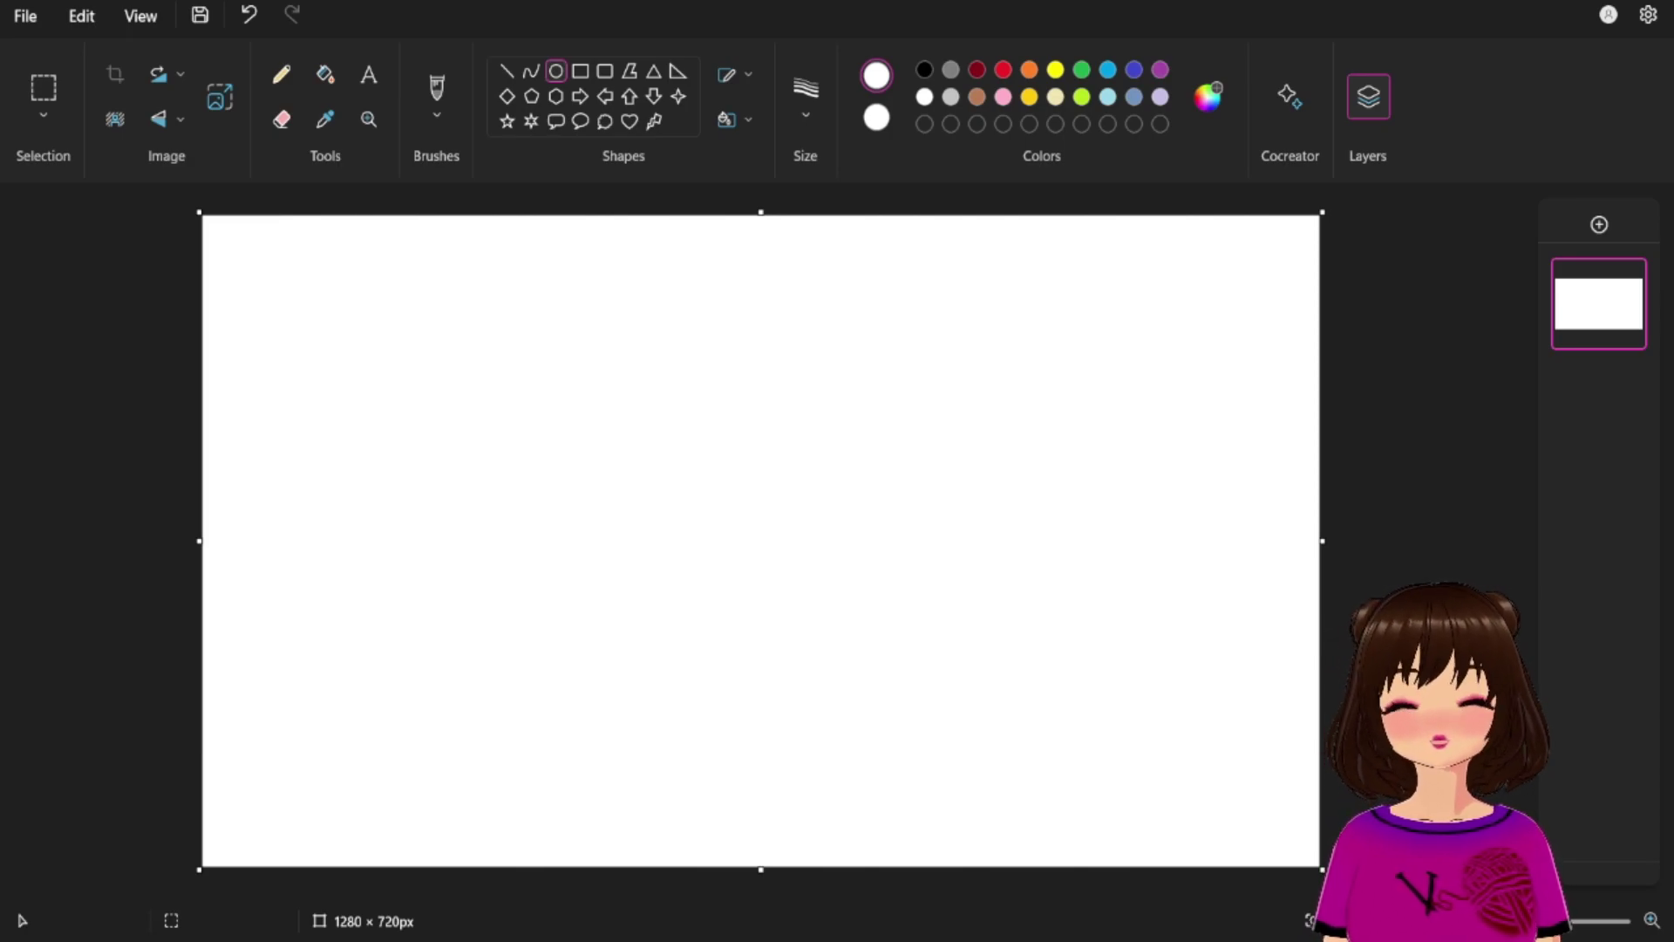
left_click(924, 70)
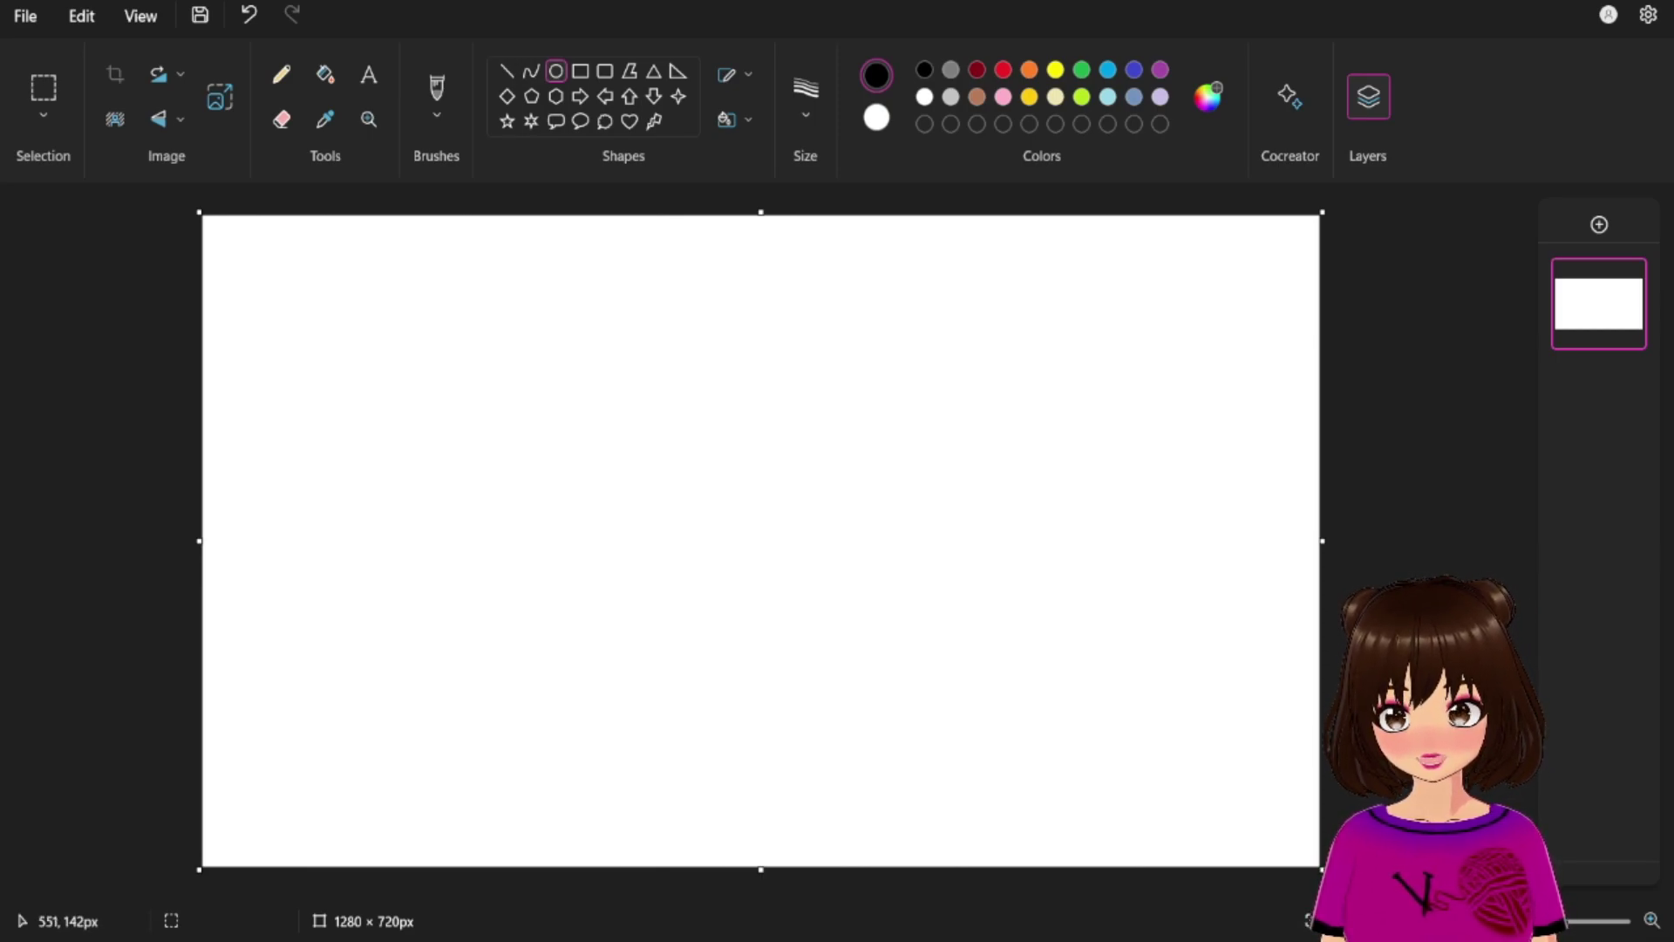
left_click_drag(686, 327, 874, 480)
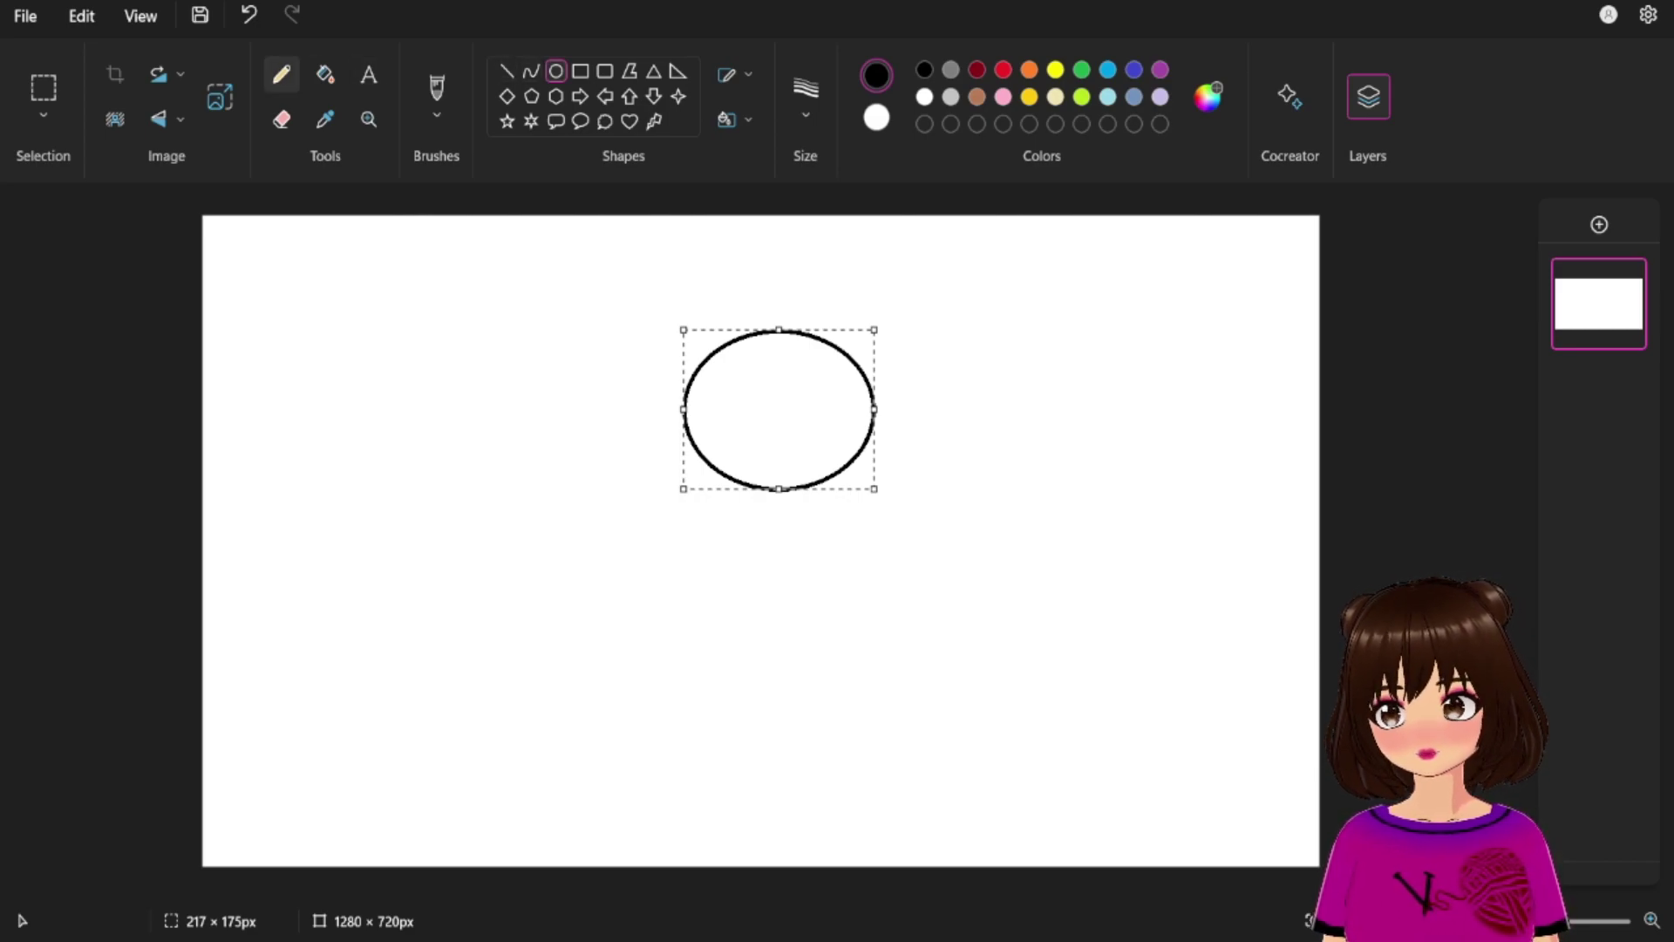
left_click(281, 75)
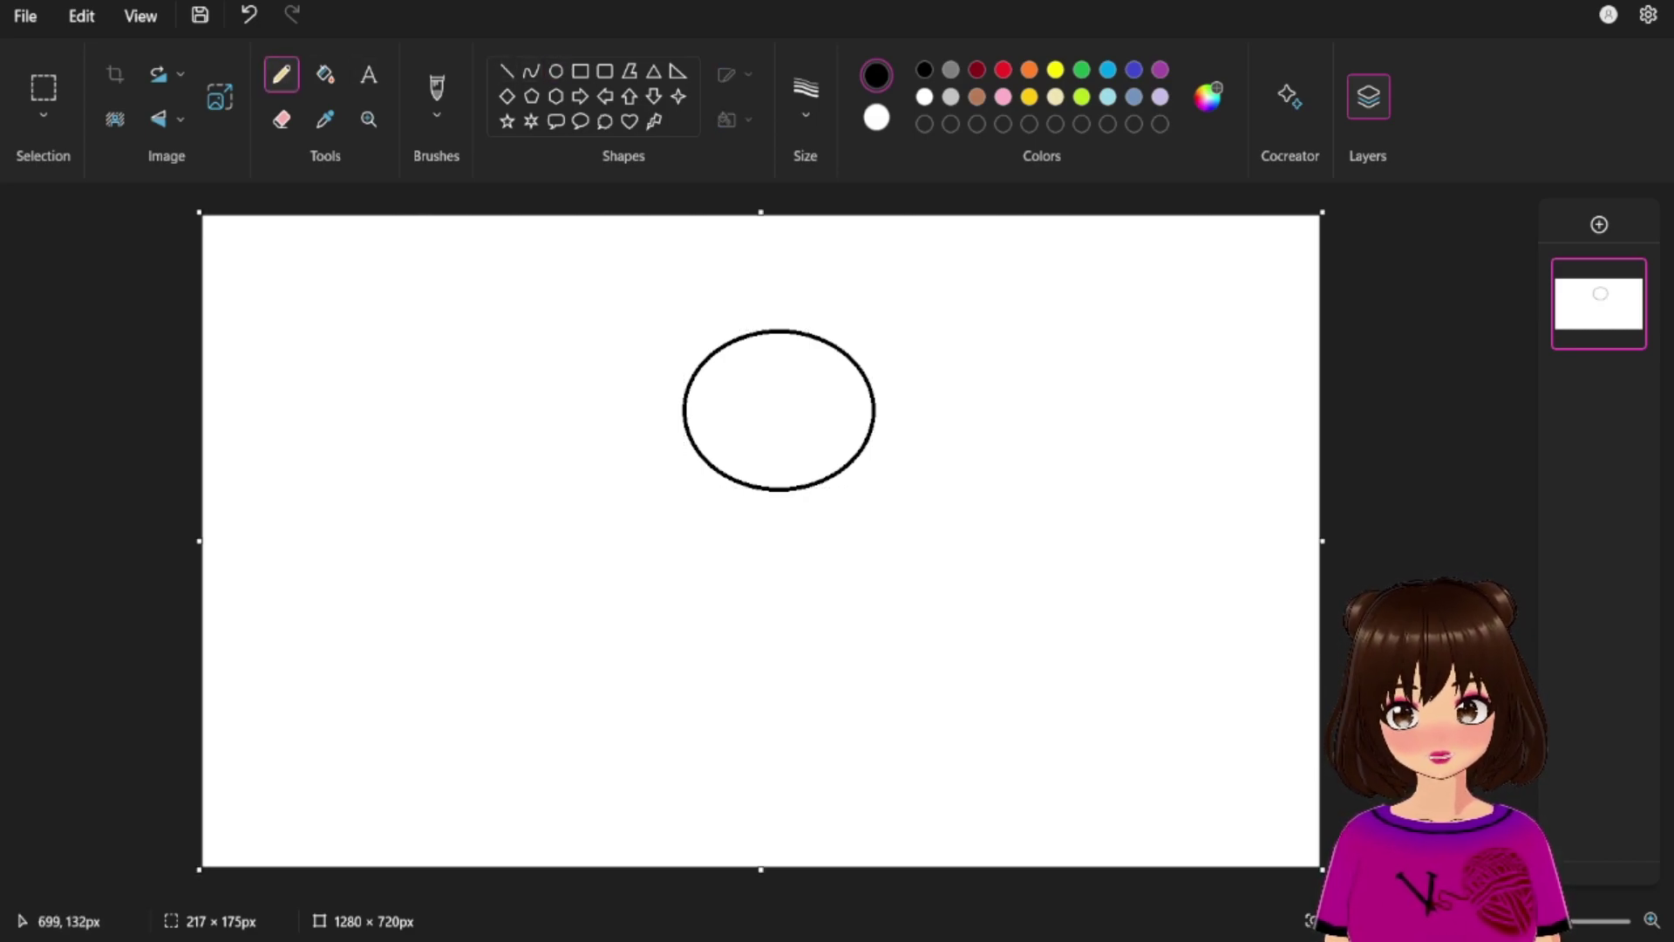
left_click(555, 71)
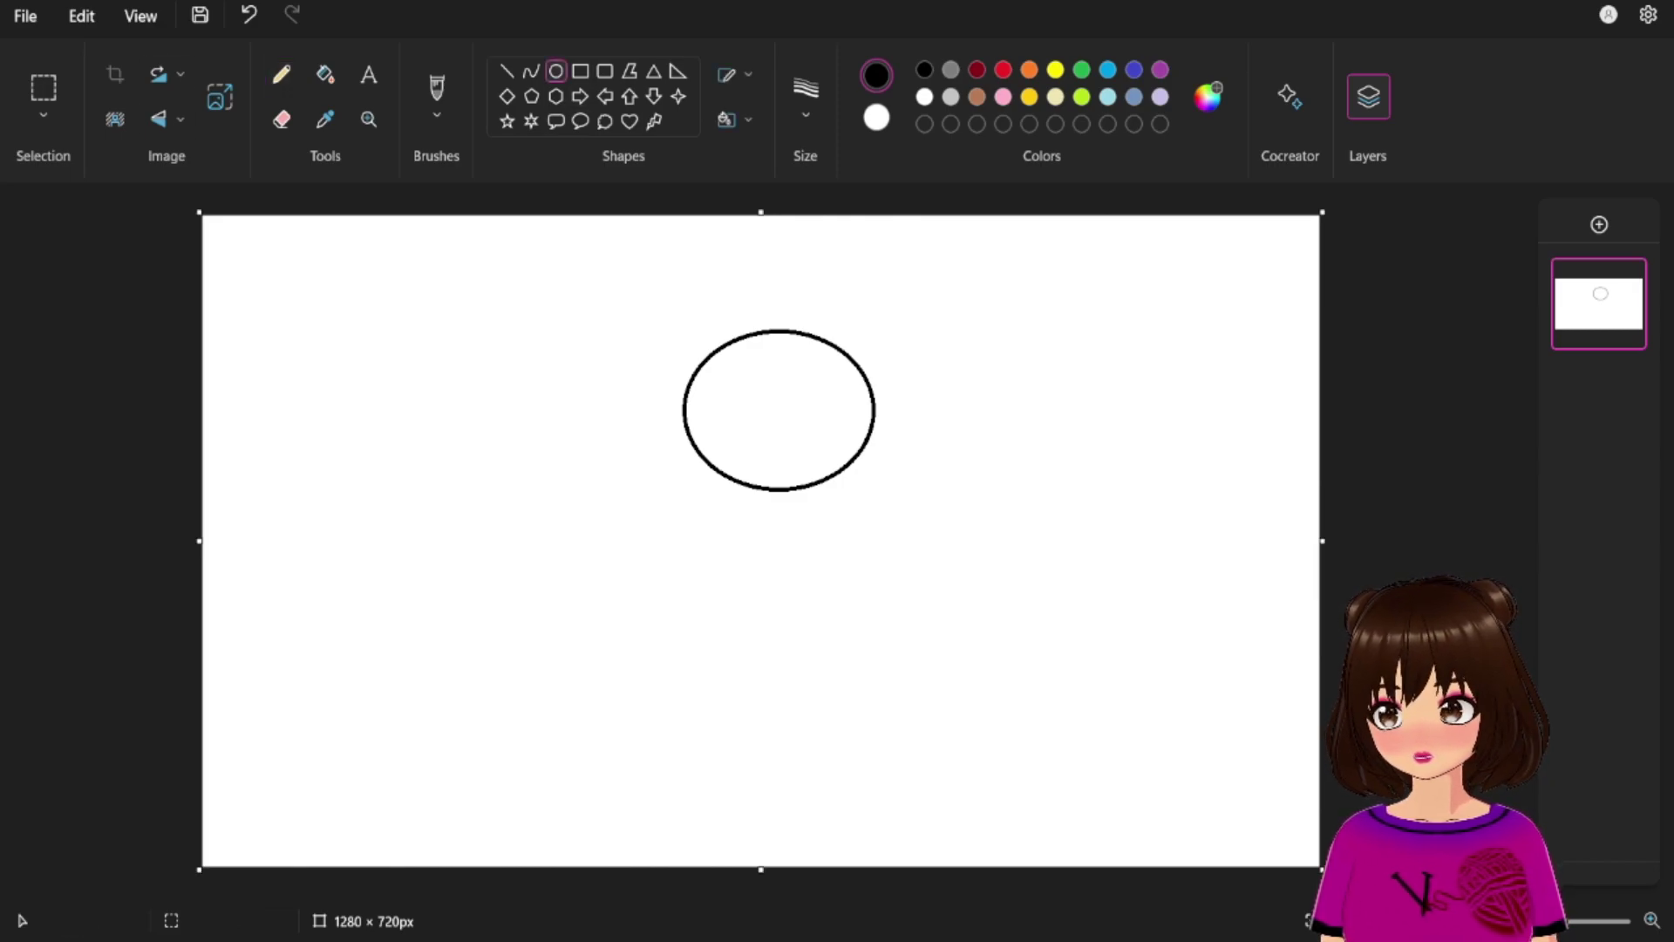
left_click(248, 14)
left_click_drag(699, 337, 864, 513)
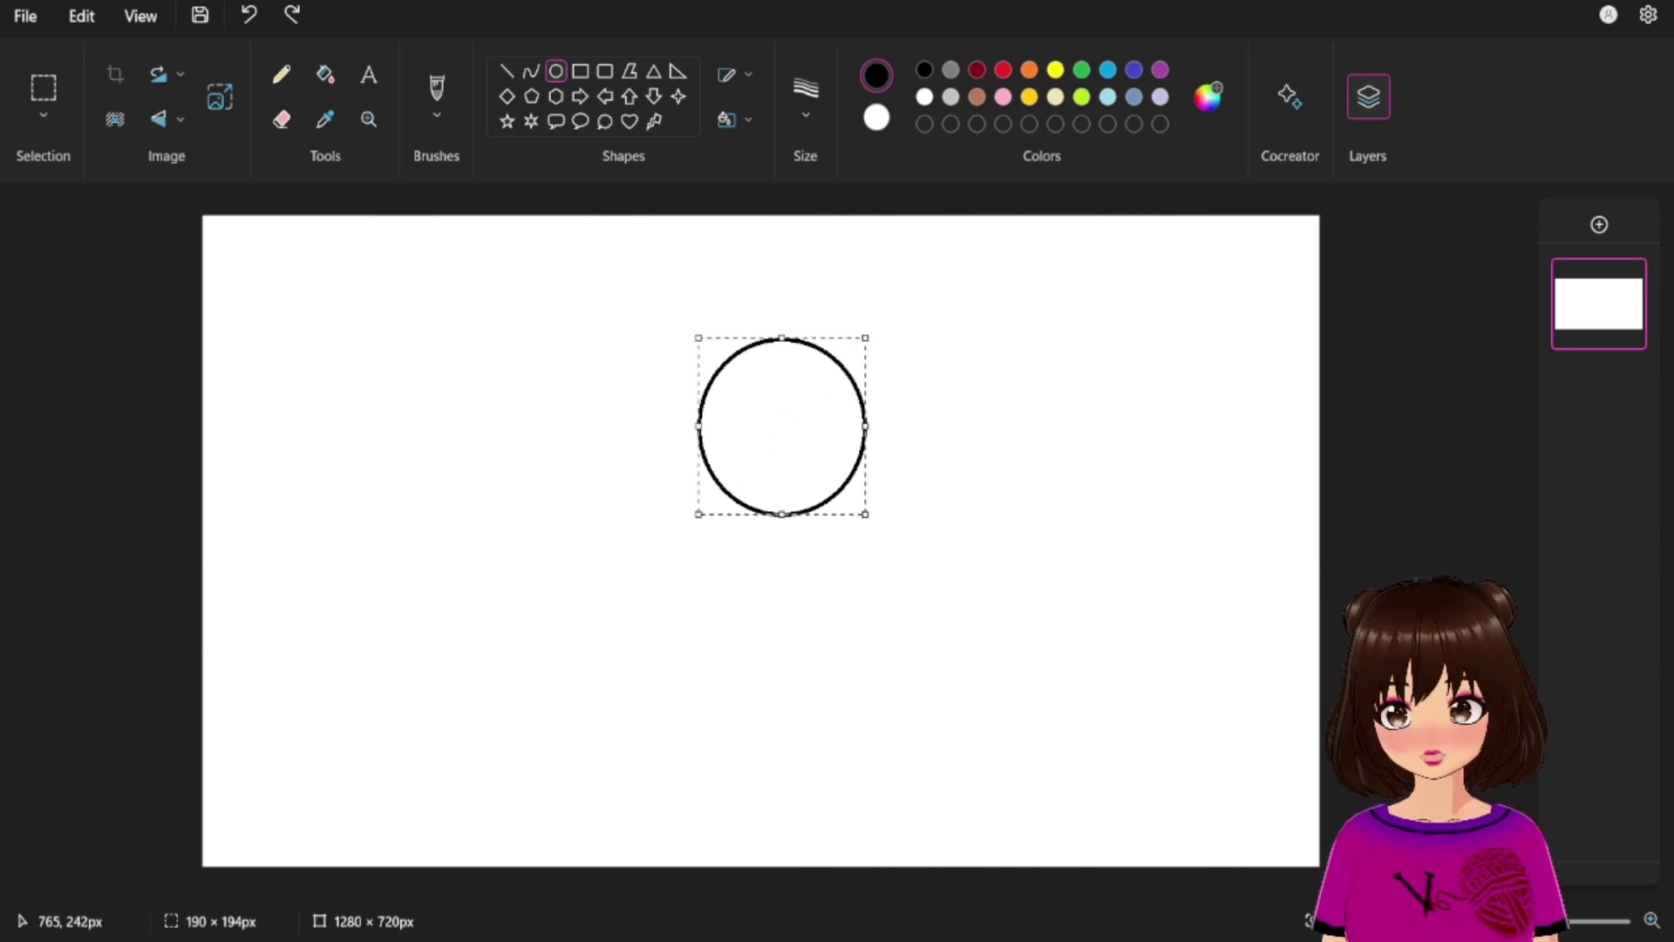
left_click_drag(865, 426, 837, 449)
left_click_drag(767, 514, 766, 477)
mouse_move(837, 414)
left_mouse_down()
mouse_move(866, 422)
mouse_move(851, 419)
left_mouse_up()
left_click_drag(852, 477, 864, 496)
left_click_drag(791, 425, 758, 368)
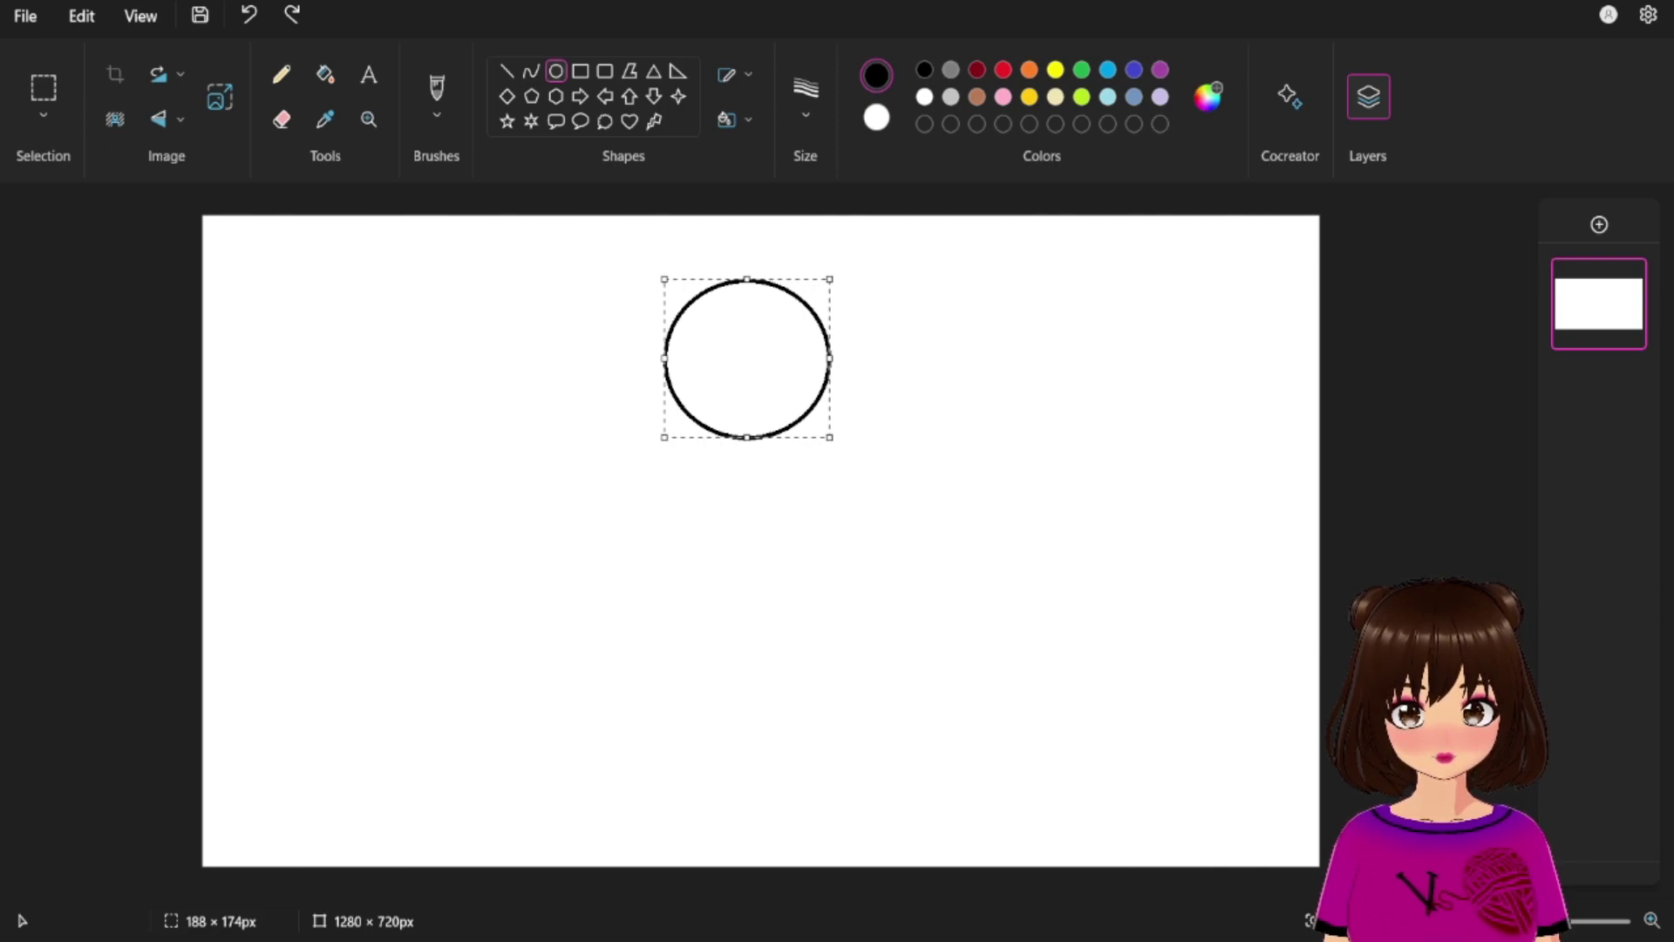
left_click_drag(766, 359, 383, 353)
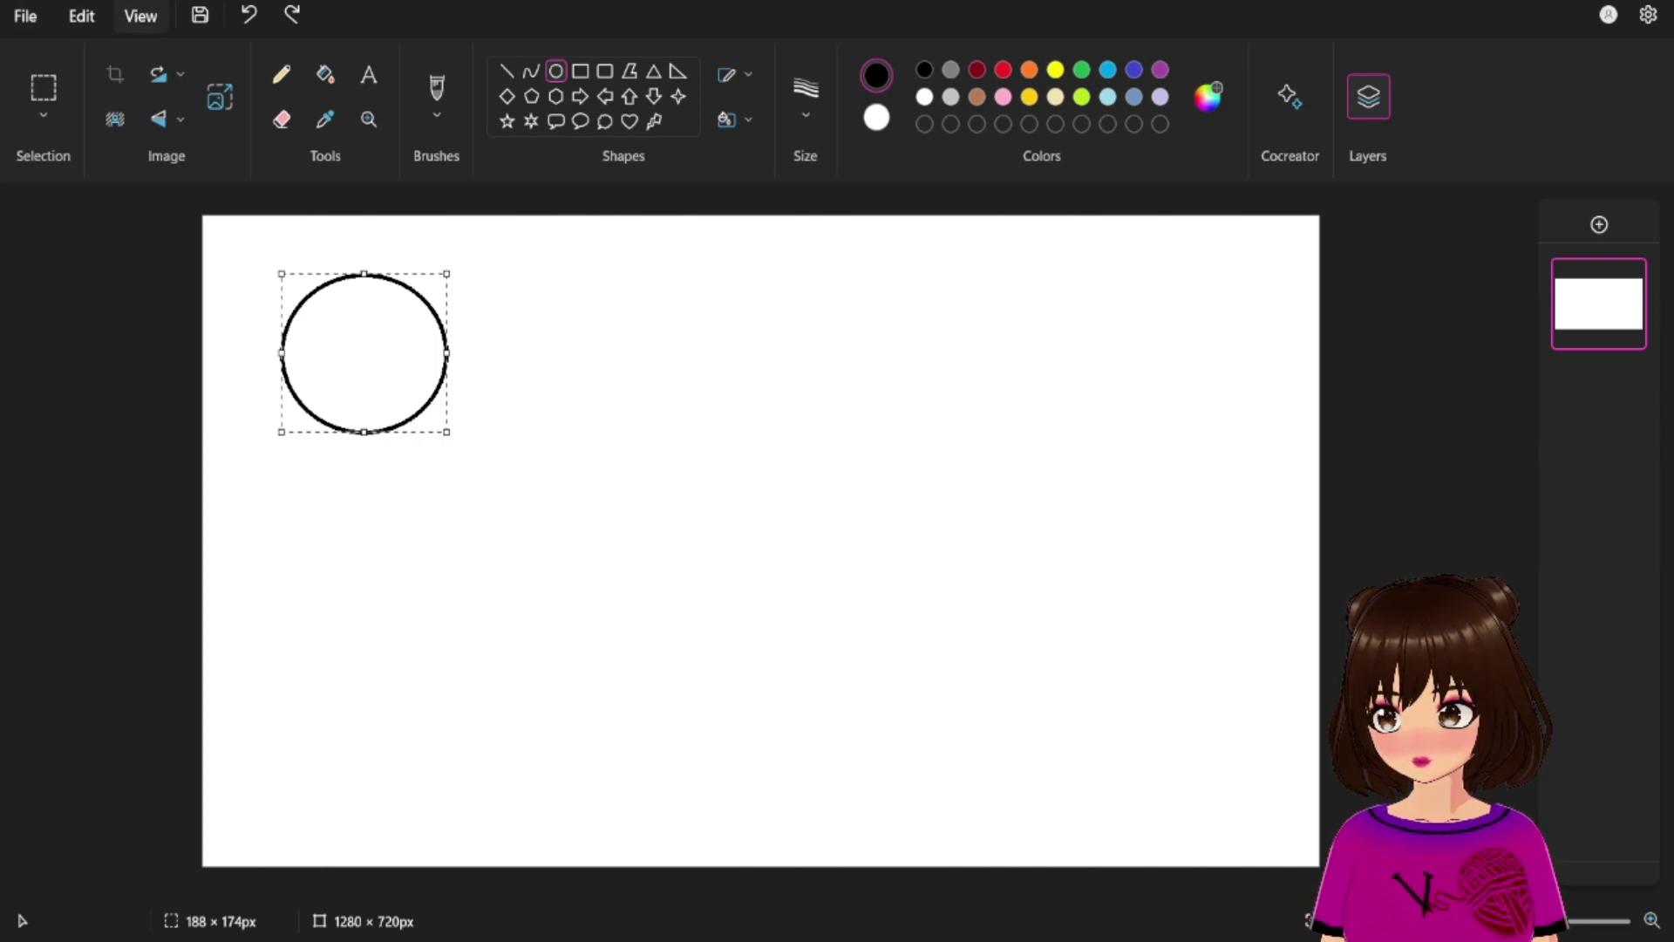
left_click(281, 74)
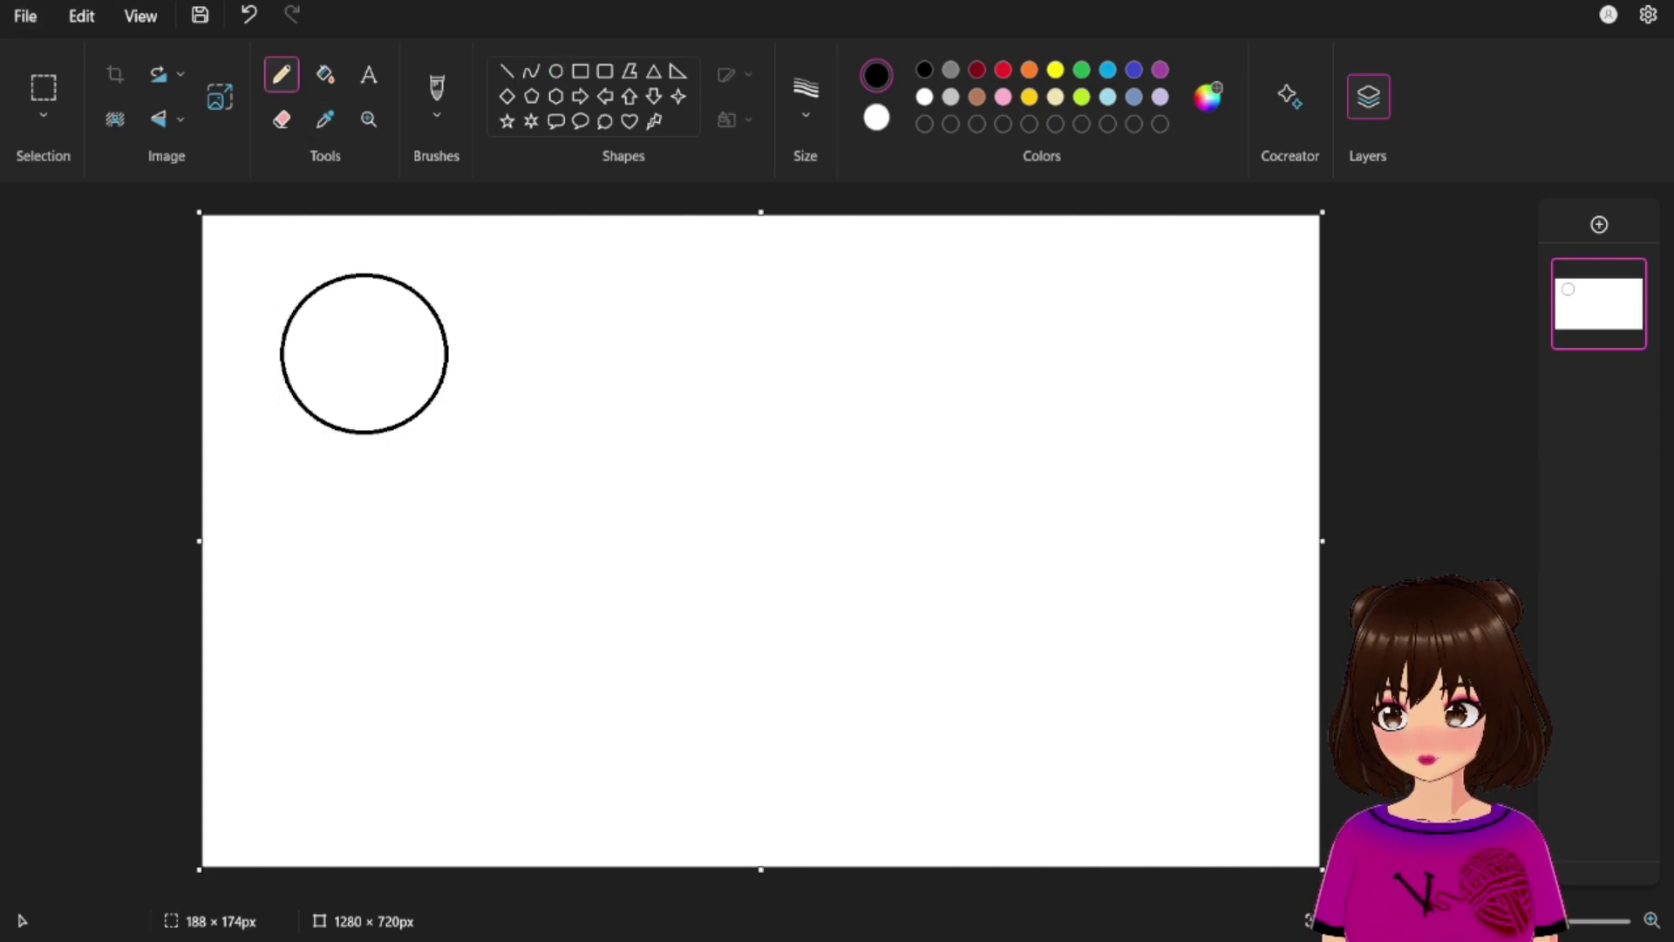
mouse_move(1626, 277)
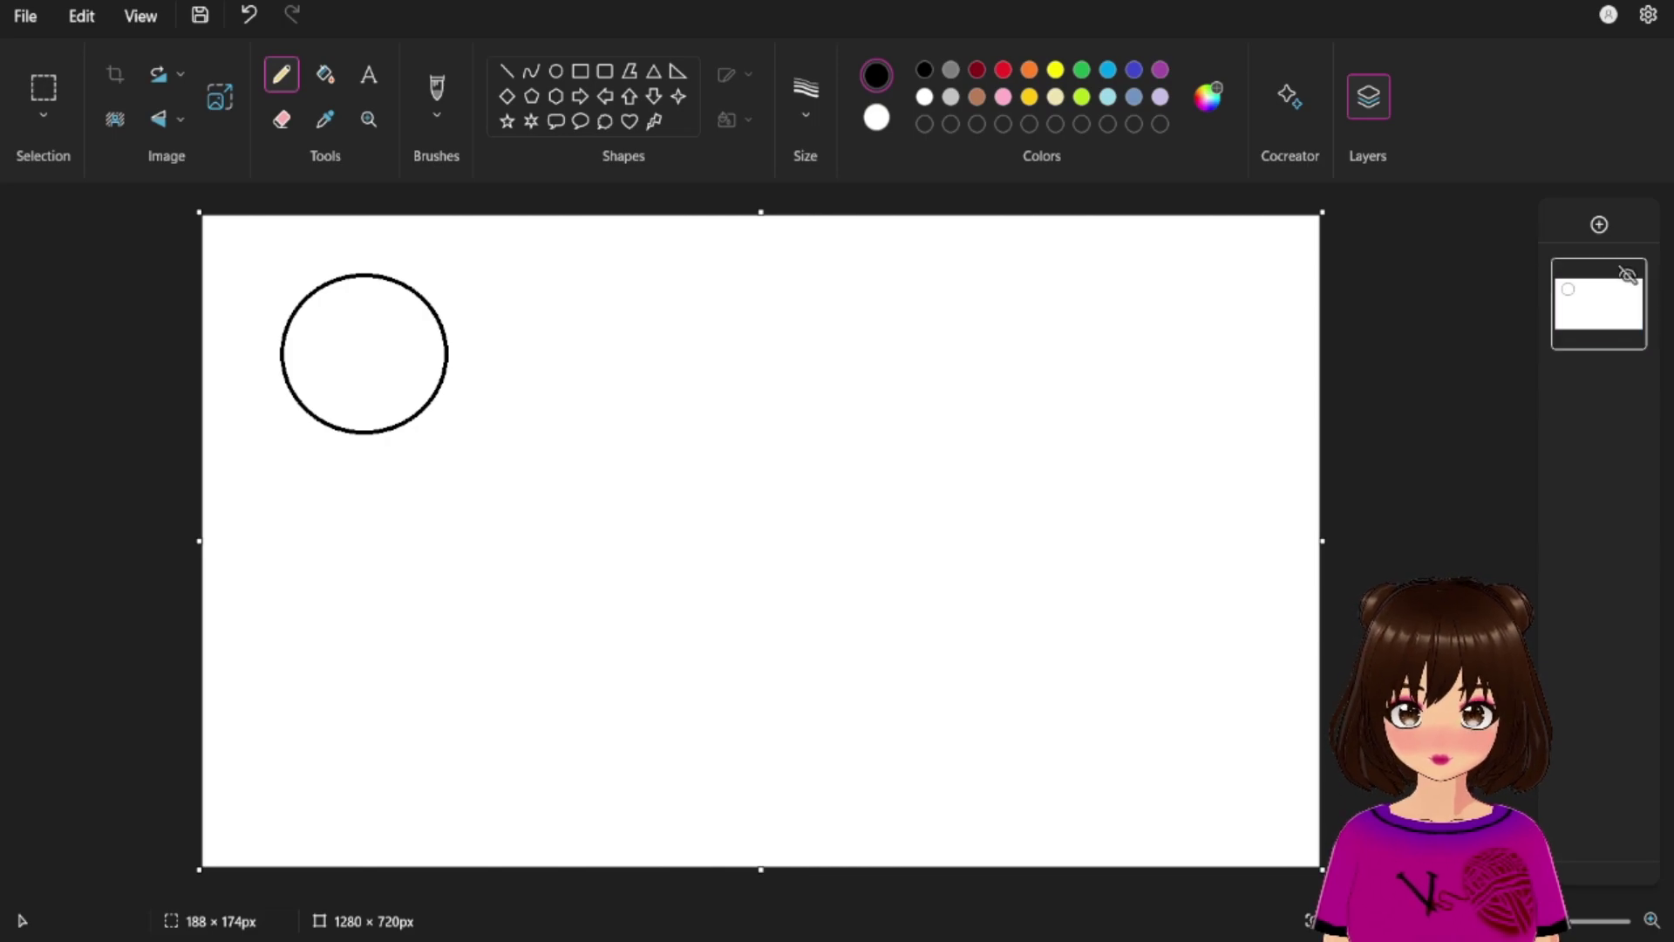
left_click(1598, 304)
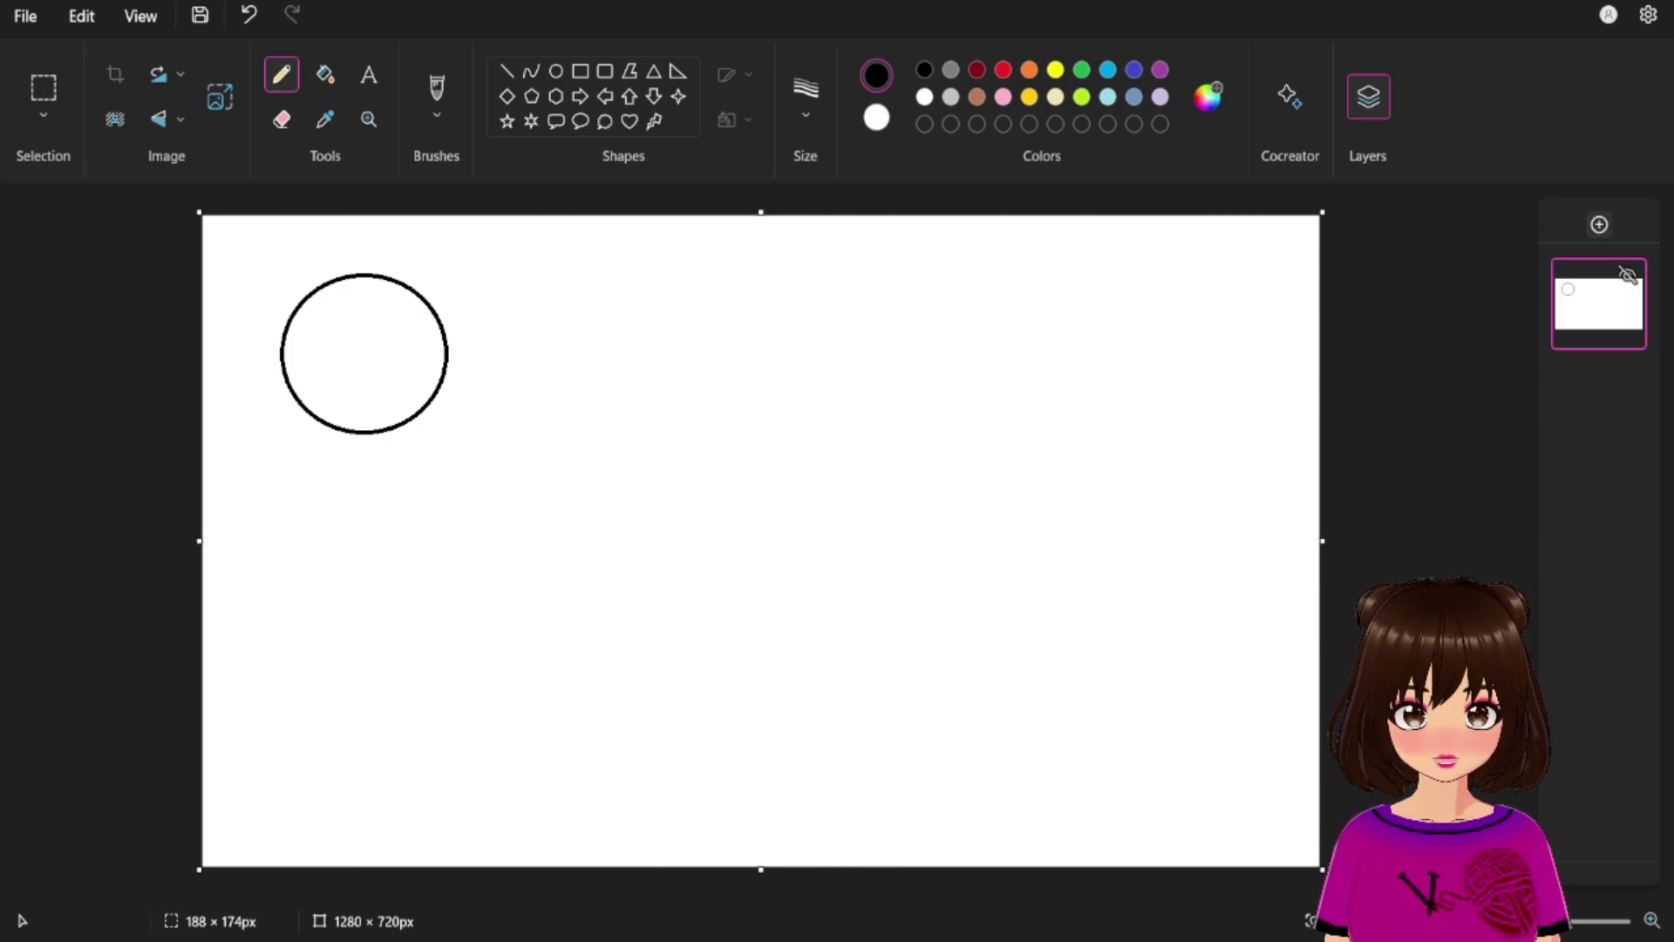
left_click(1599, 224)
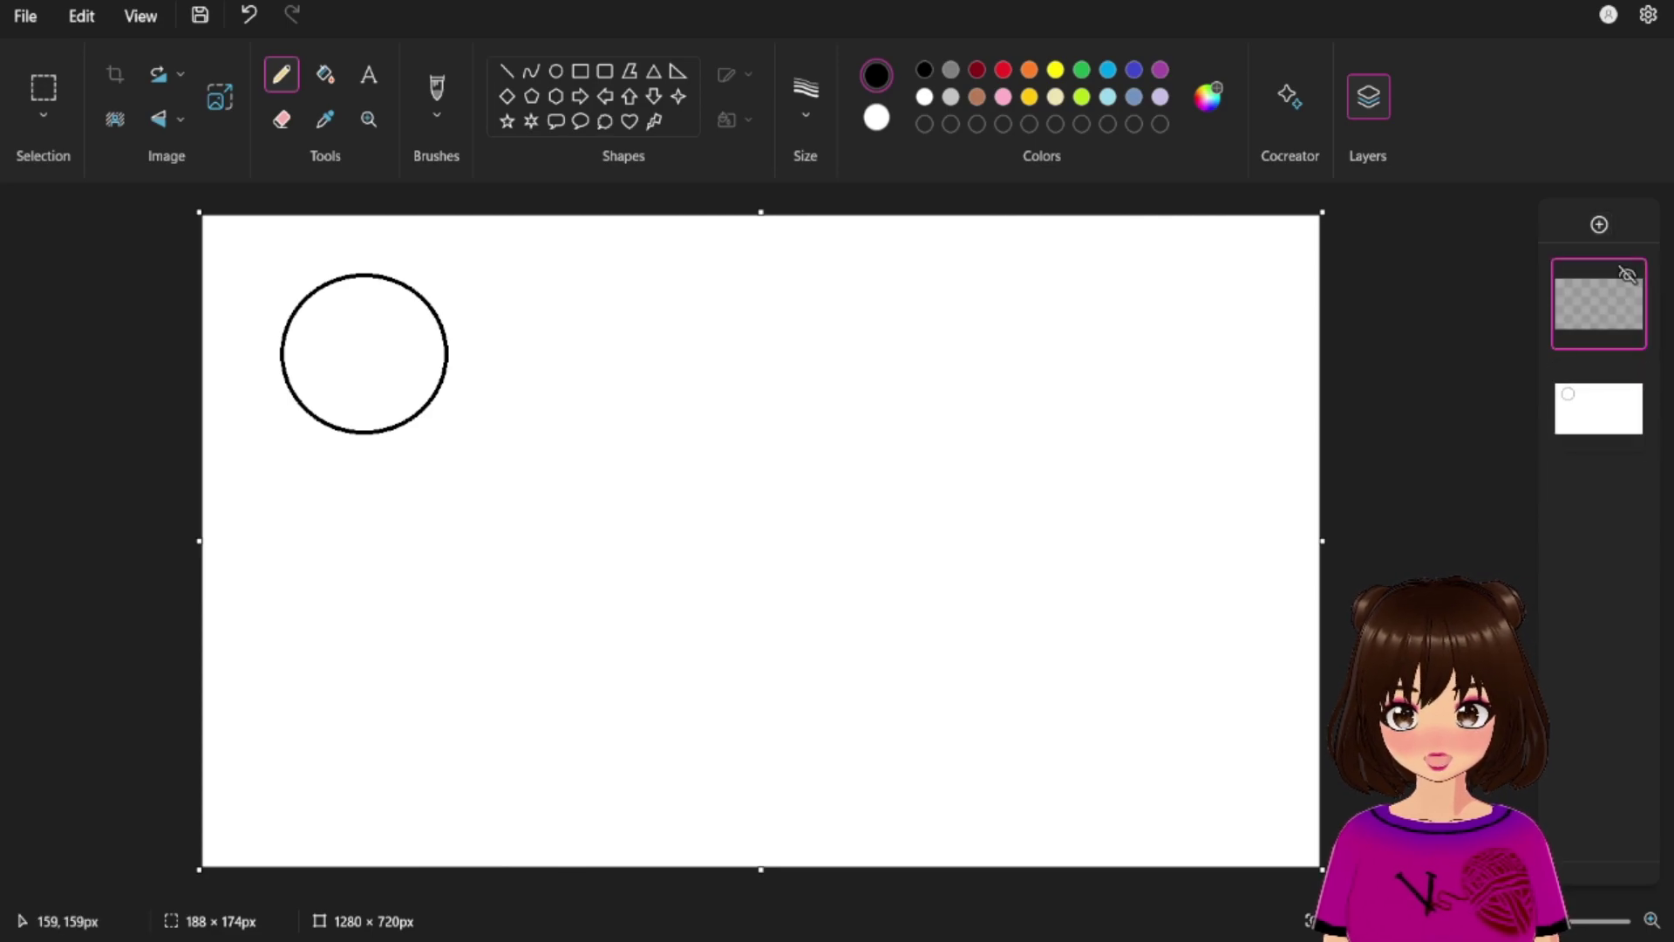
left_click(248, 14)
left_click(248, 15)
left_click(249, 15)
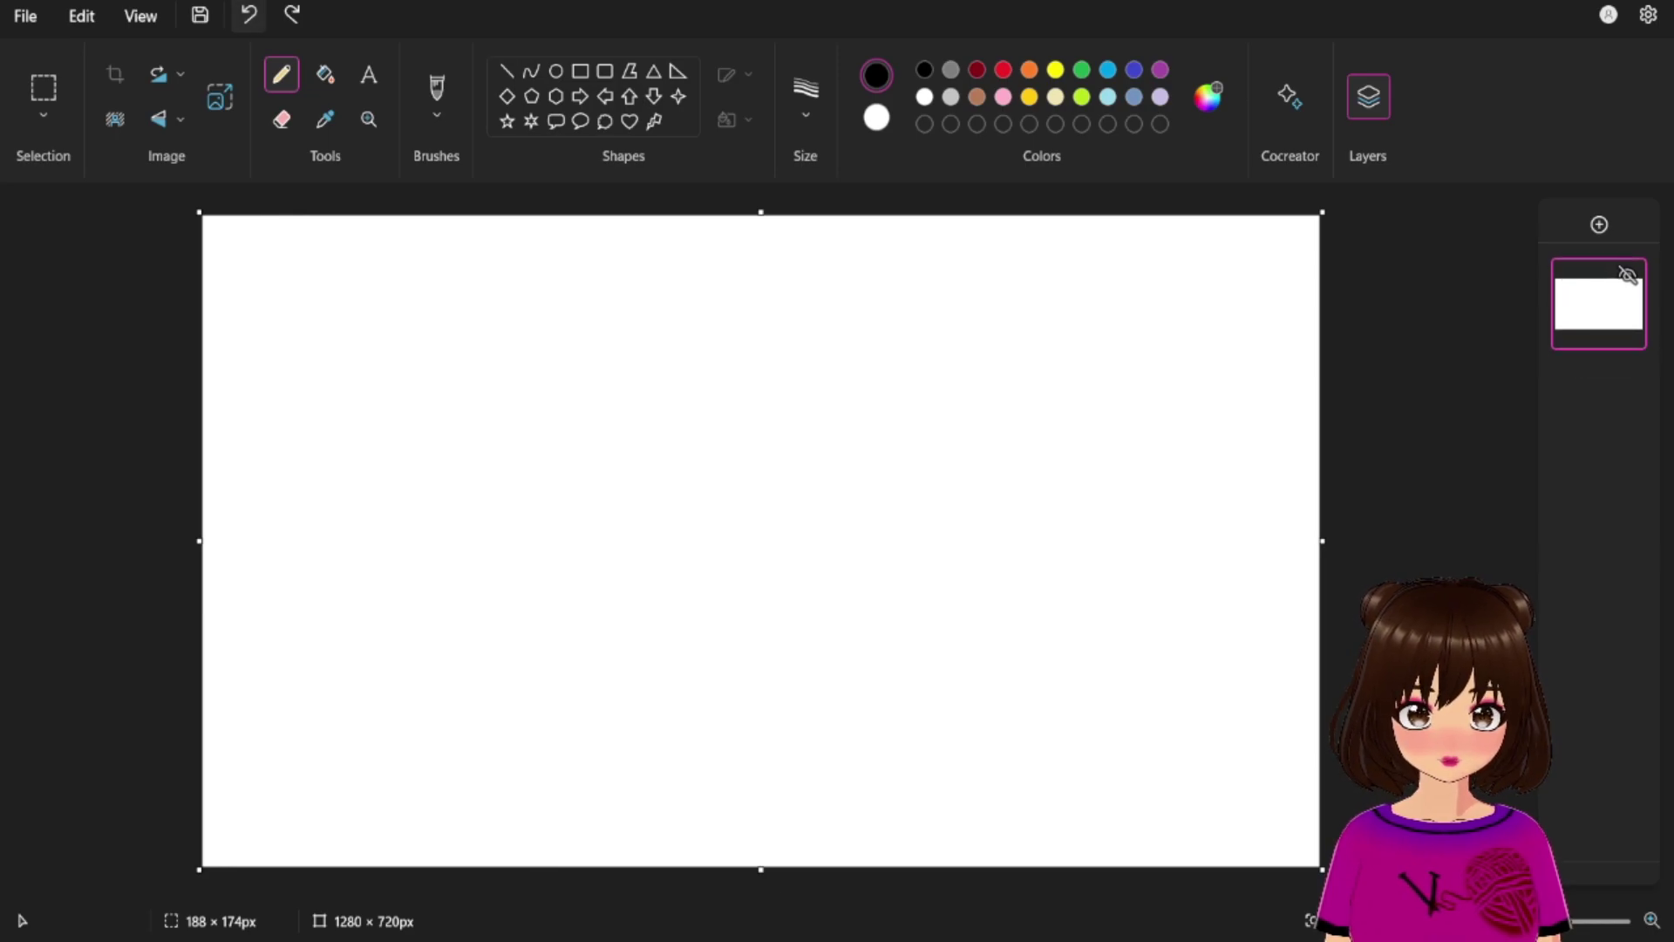
Add a new layer and draw a head circle about 182 × 162 px in the canvas's upper-left area.
left_click(1599, 224)
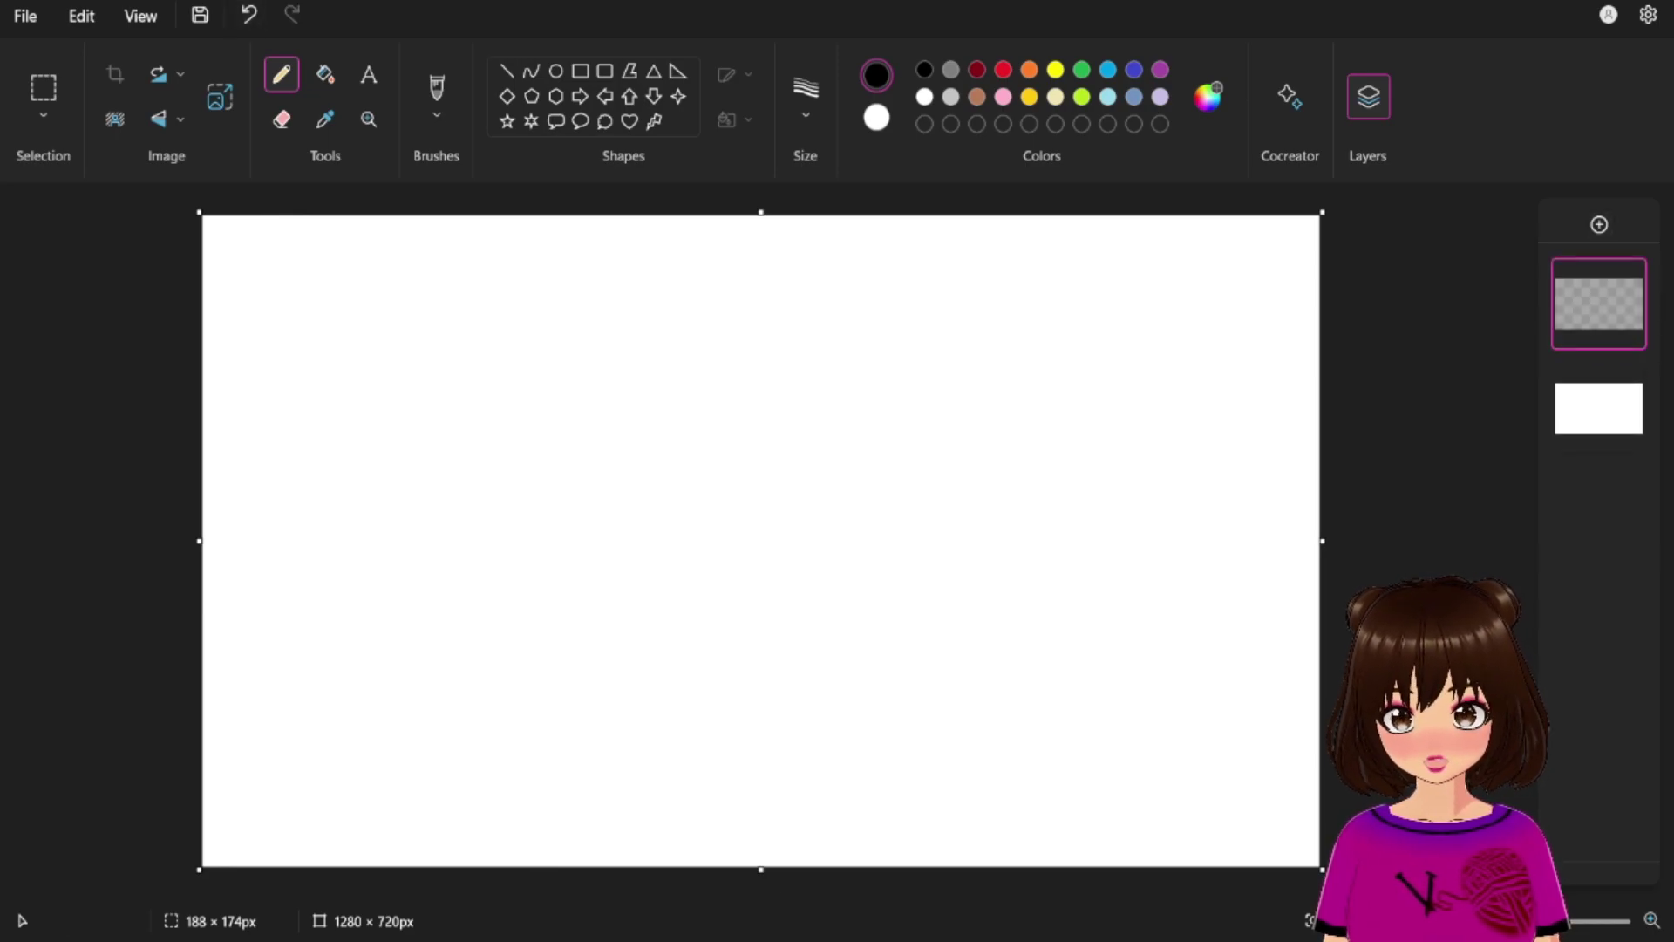
left_click(556, 71)
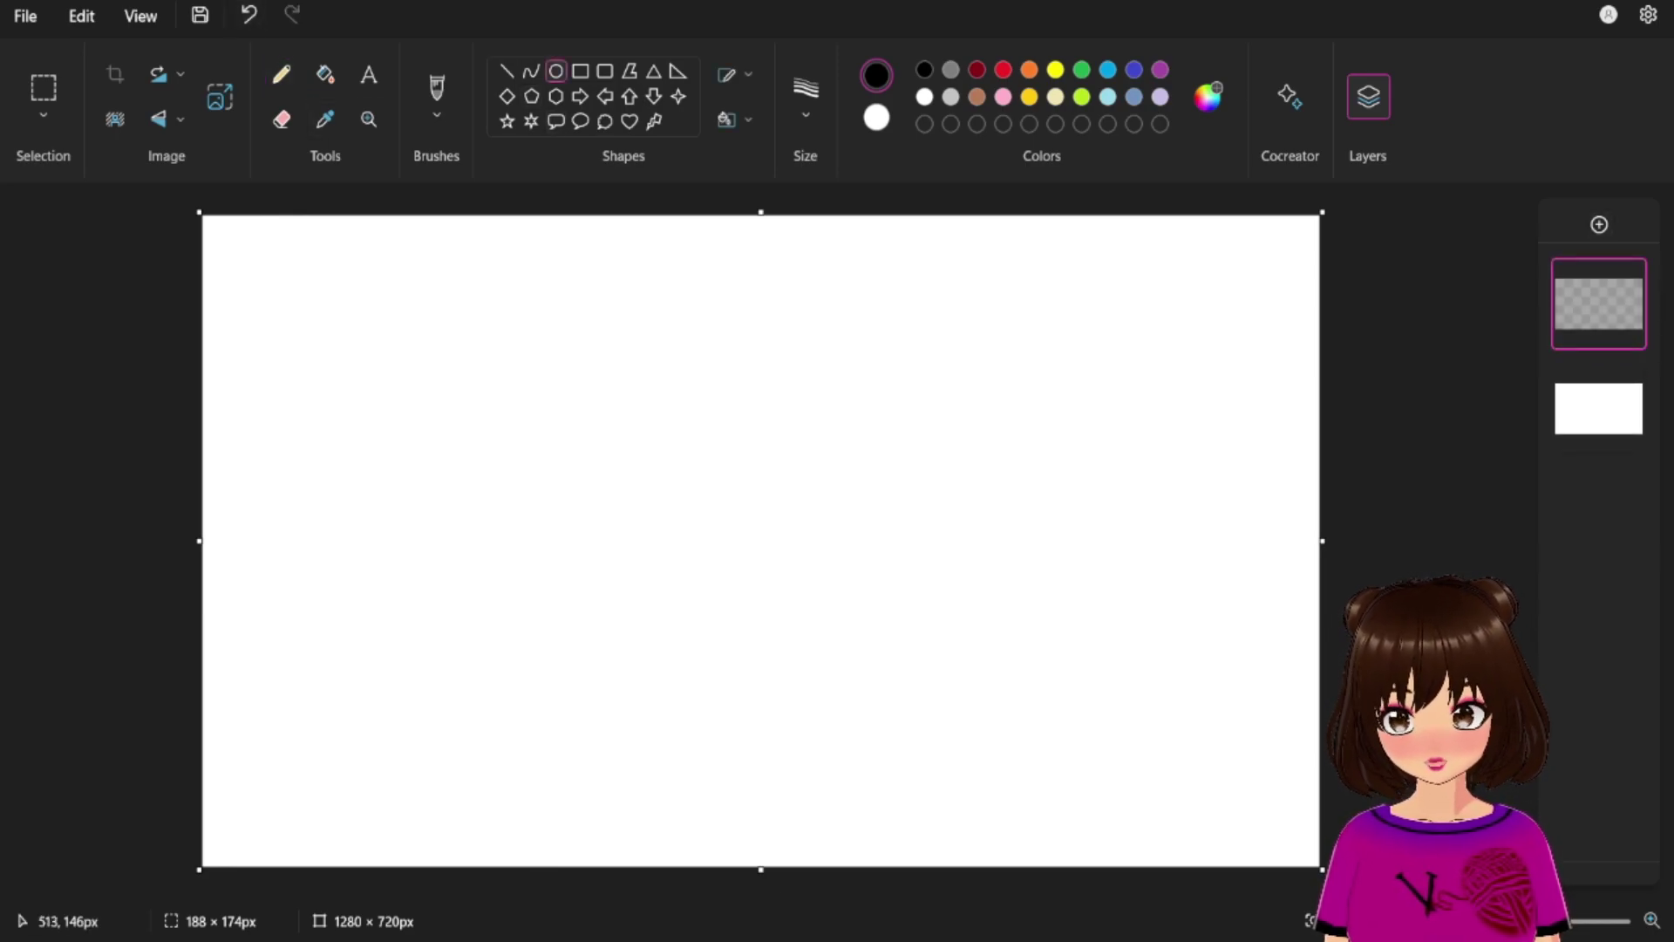
left_click_drag(396, 303, 541, 437)
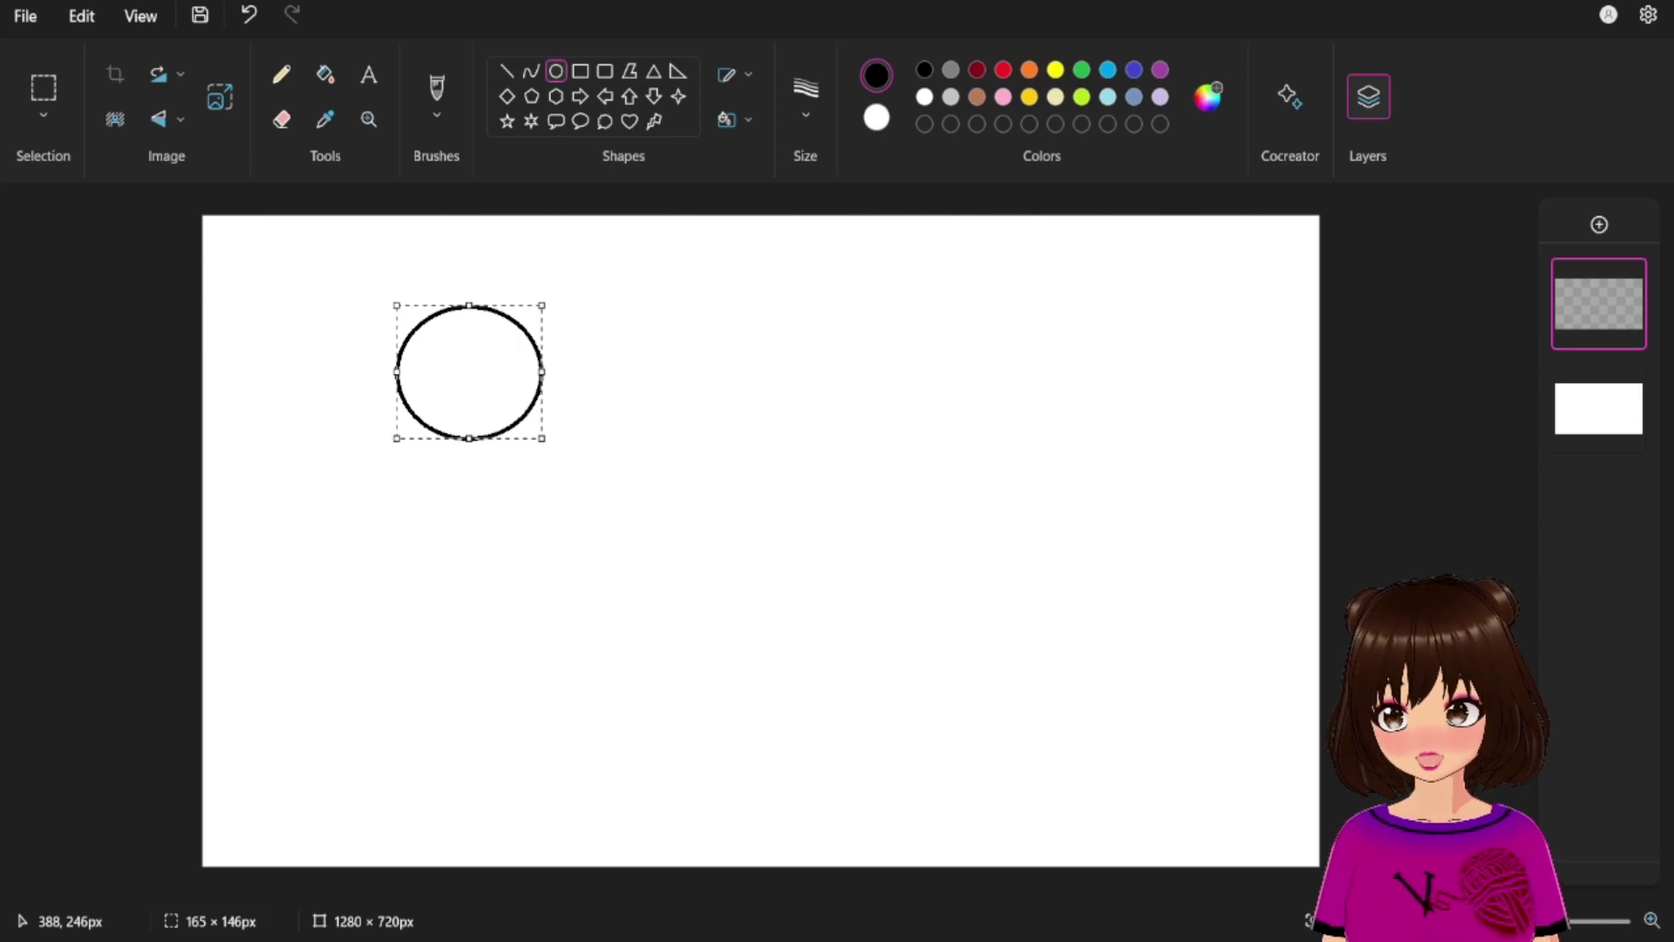
left_click_drag(541, 438, 556, 452)
left_click_drag(497, 373, 441, 376)
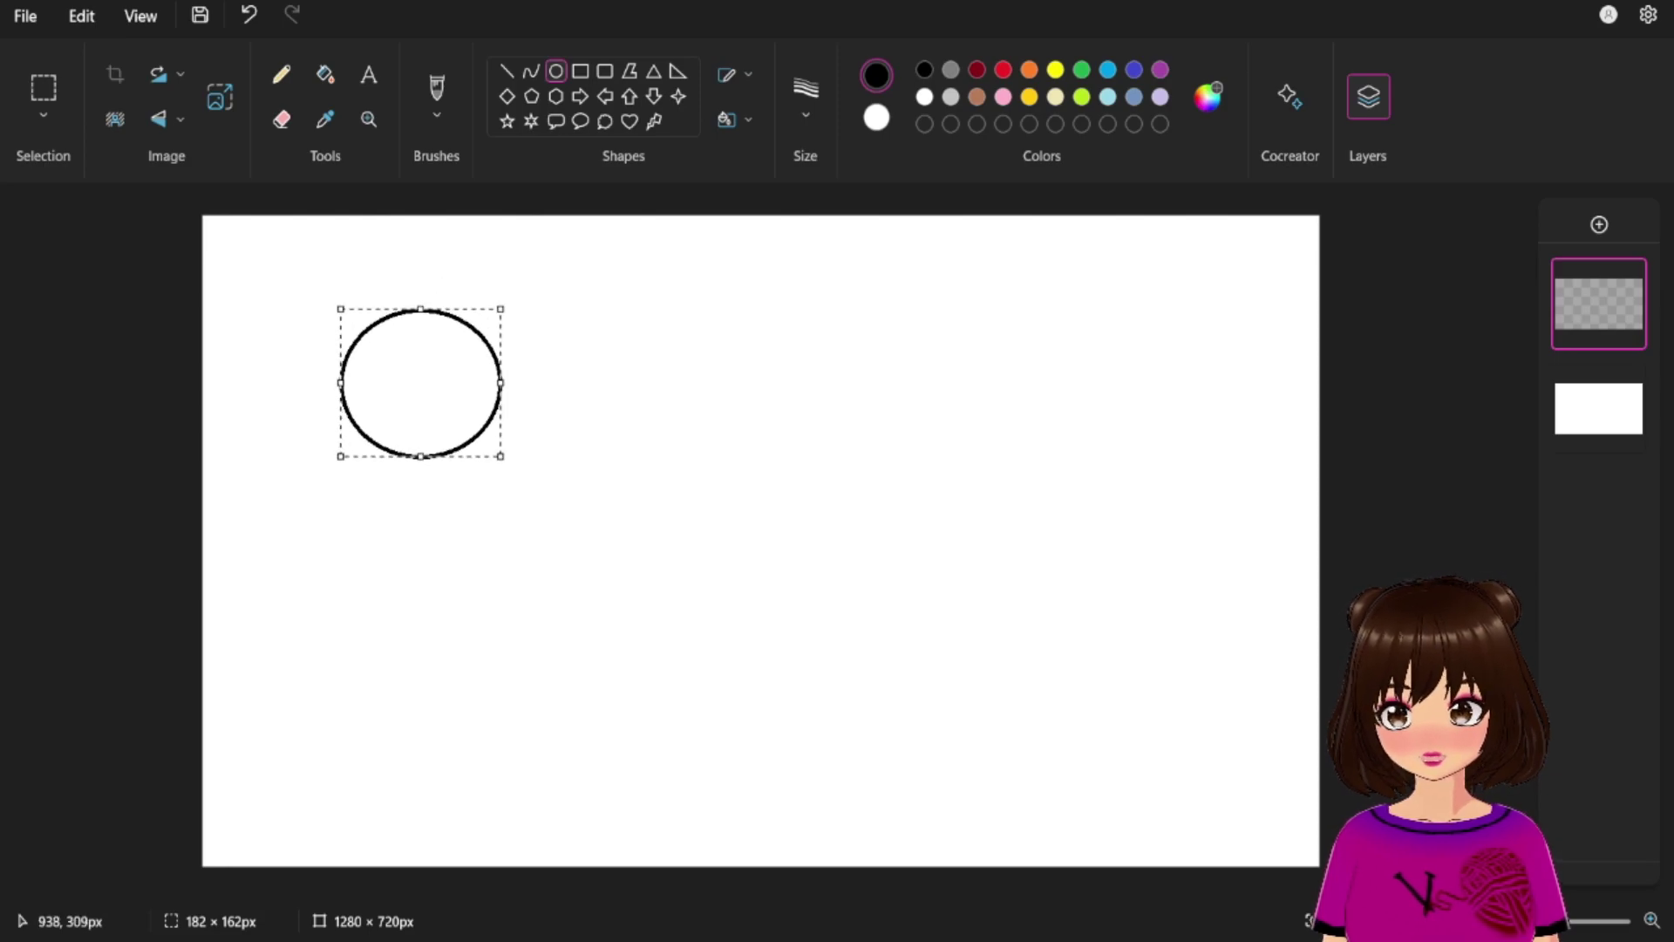
Add another layer and draw a second, similar-sized head circle in the upper middle of the canvas.
left_click(1599, 224)
mouse_move(417, 369)
left_mouse_down()
mouse_move(486, 455)
mouse_move(539, 465)
left_mouse_up()
mouse_move(453, 392)
left_mouse_down()
mouse_move(422, 379)
mouse_move(719, 387)
left_mouse_up()
Add a third drawing layer and place a matching head circle in the canvas's upper-right area.
left_click(1599, 224)
mouse_move(971, 304)
left_mouse_down()
mouse_move(1176, 448)
mouse_move(1122, 442)
left_mouse_up()
mouse_move(1039, 431)
left_mouse_down()
mouse_move(739, 430)
mouse_move(663, 453)
left_mouse_up()
left_click_drag(823, 378, 1108, 391)
left_click(471, 374)
left_click(248, 15)
On the first figure's layer, draw a body circle about 222 × 221 px touching the underside of its head.
left_click(1598, 514)
left_click(556, 71)
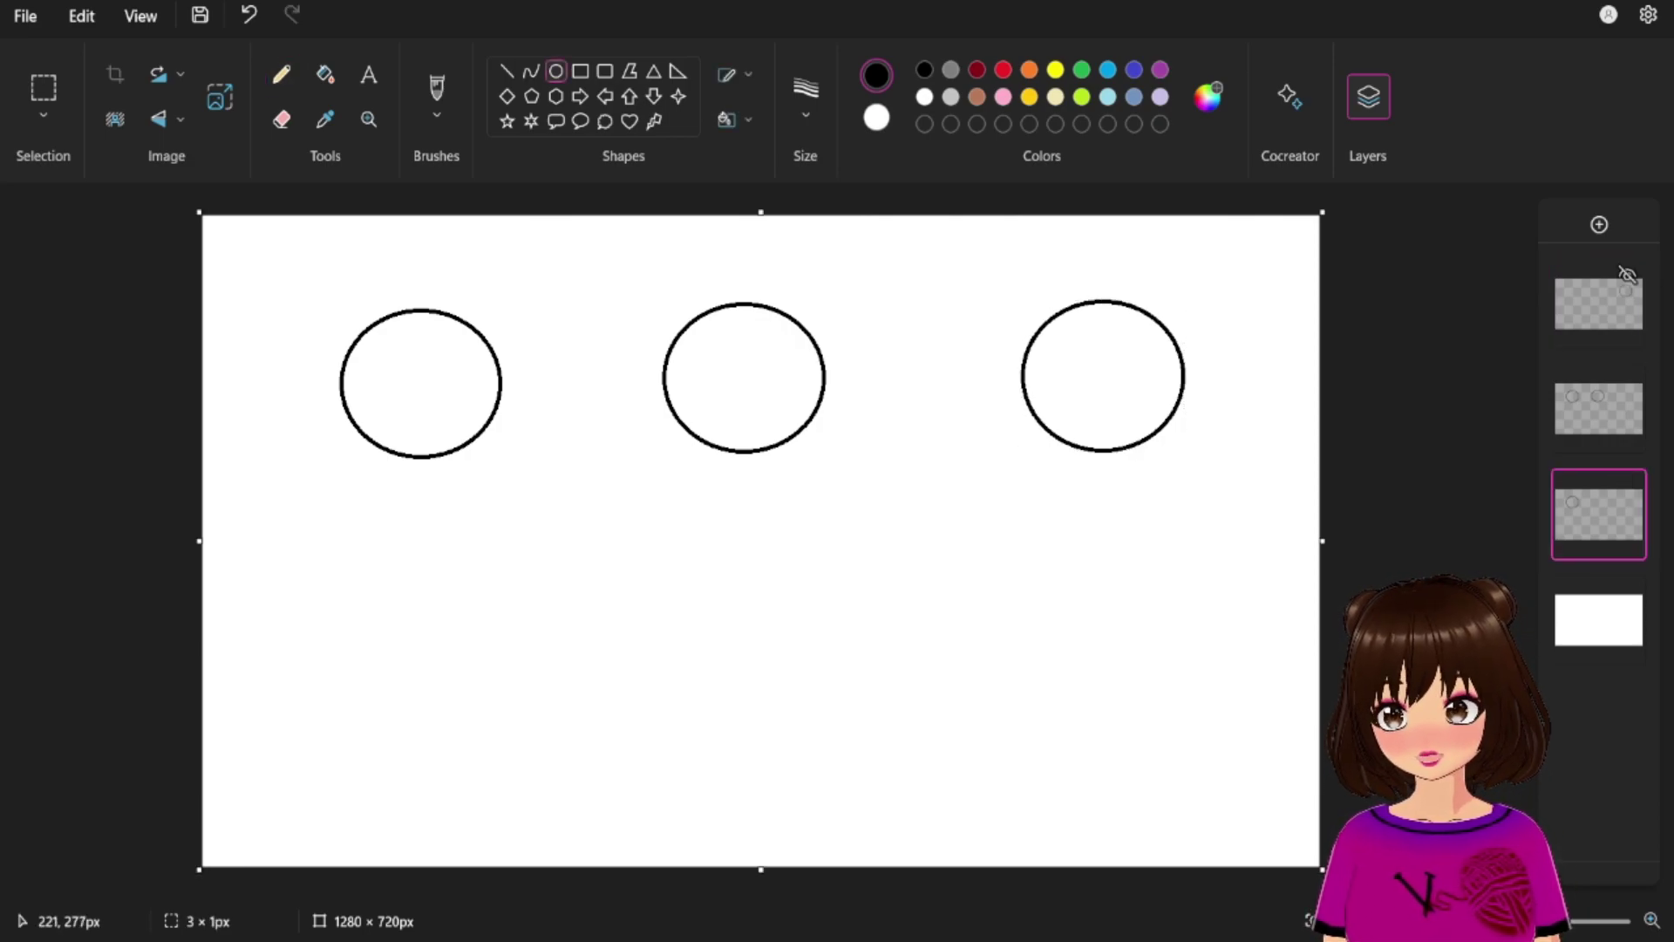
left_click_drag(395, 462, 573, 652)
left_click_drag(506, 558, 450, 556)
left_click_drag(509, 662, 524, 635)
left_click_drag(469, 560, 460, 559)
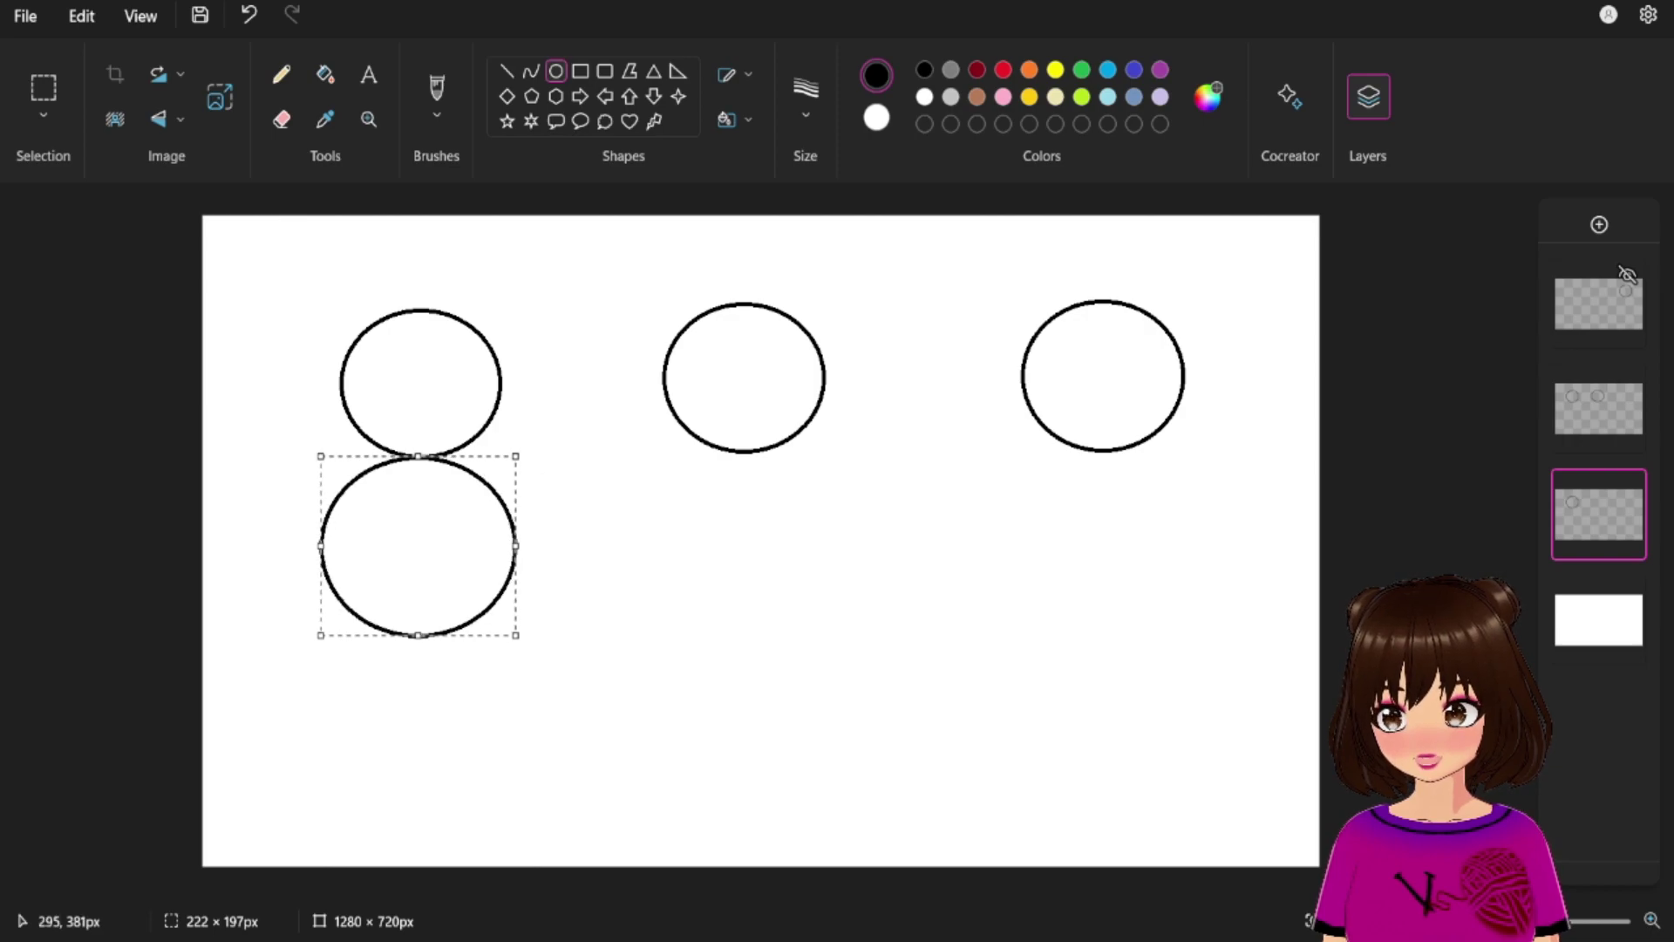
mouse_move(421, 628)
left_mouse_down()
mouse_move(416, 656)
mouse_move(409, 601)
left_mouse_up()
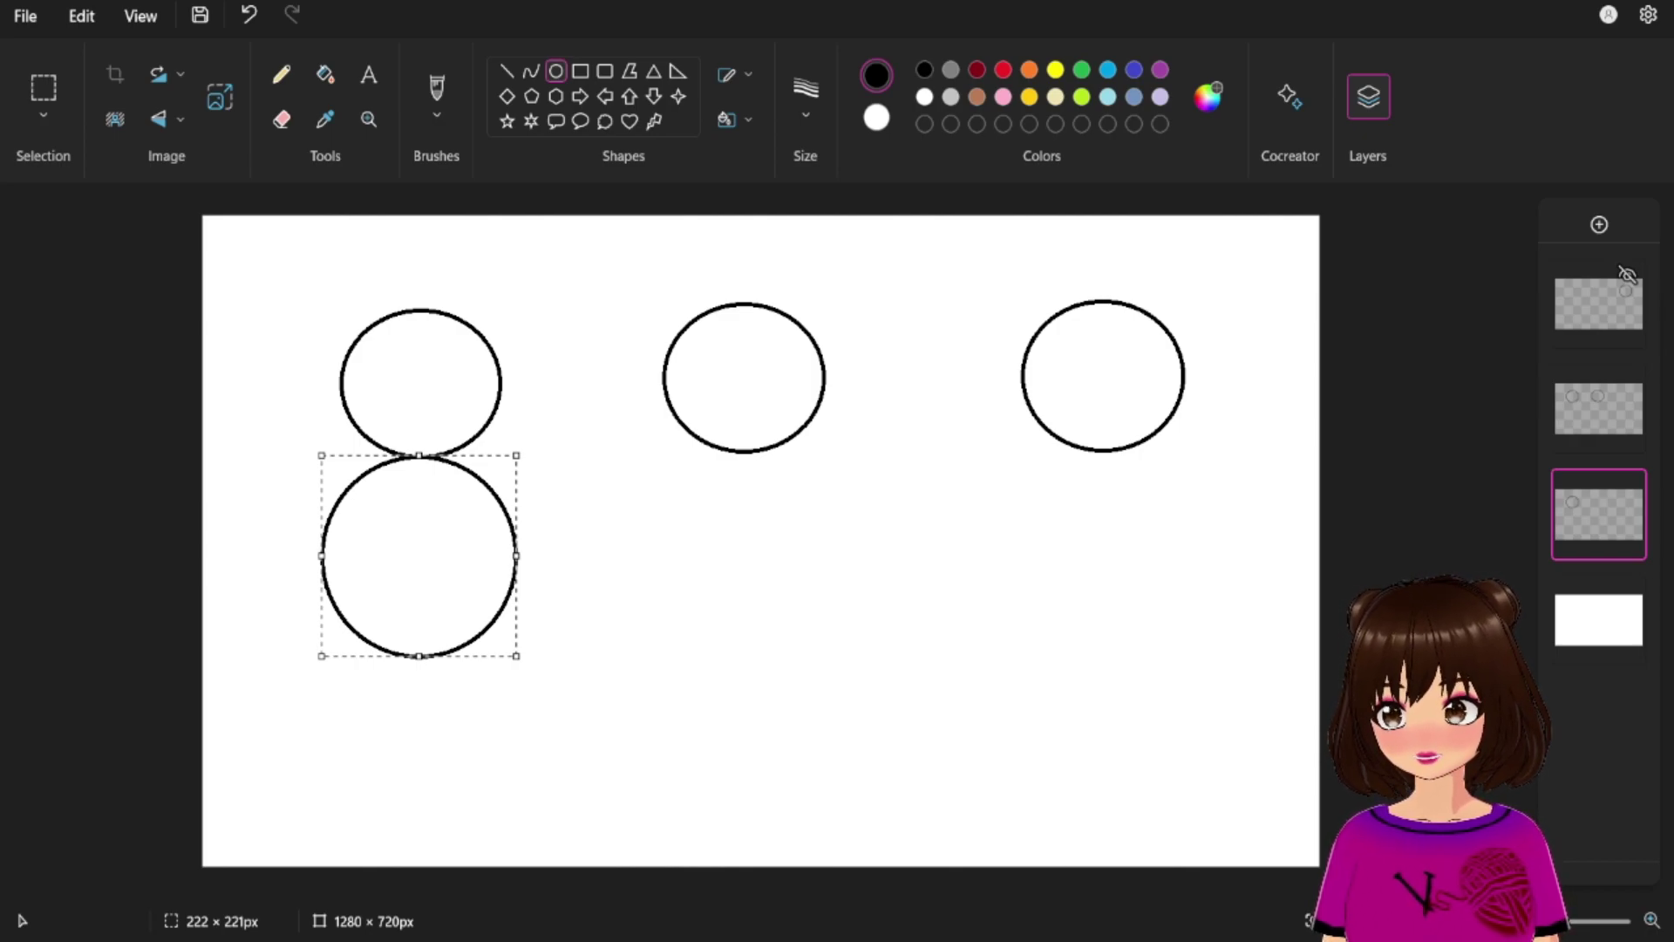
On the second figure's layer, draw a body circle like the first one directly beneath the middle head.
left_click(1598, 408)
left_click_drag(700, 441, 890, 652)
left_click_drag(795, 546, 419, 562)
left_click_drag(420, 665, 419, 657)
left_click_drag(515, 560, 753, 564)
On the third figure's layer, draw a body circle about 218 × 225 px directly beneath the right-hand head.
left_click(1597, 303)
left_click_drag(801, 477, 977, 684)
left_click_drag(917, 585, 764, 556)
mouse_move(823, 552)
left_mouse_down()
mouse_move(842, 568)
mouse_move(1131, 545)
left_mouse_up()
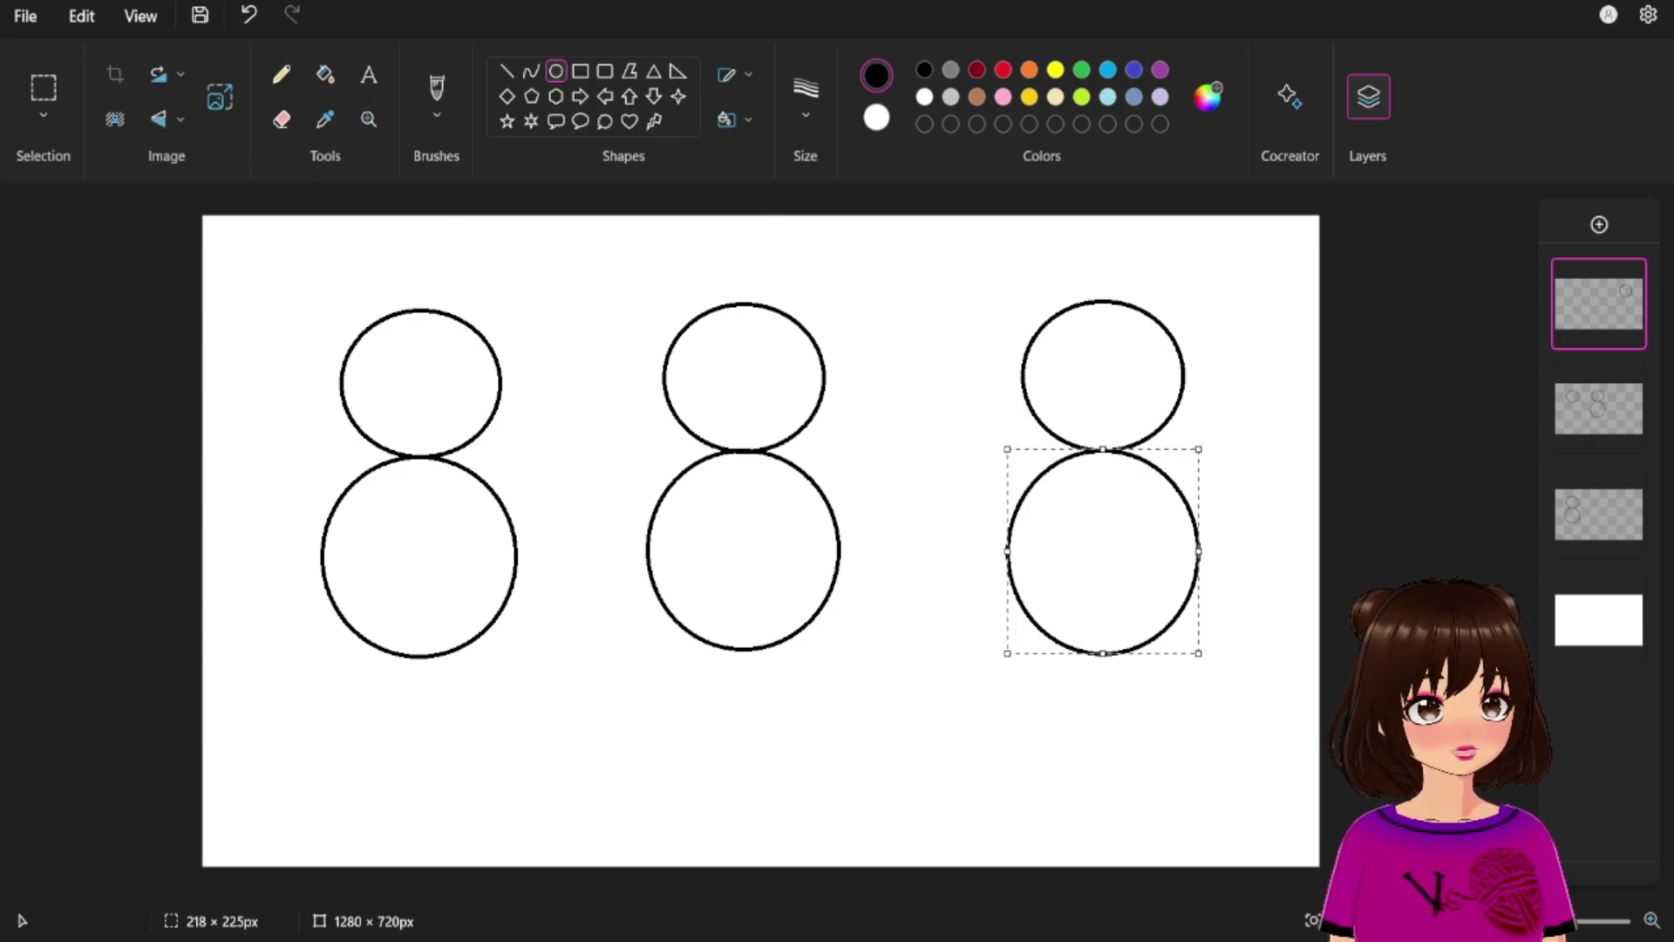
On the first figure's layer, draw two narrow oval legs, about 37 × 109 px and 37 × 106 px, overlapping the body's lower edge.
left_click(1598, 514)
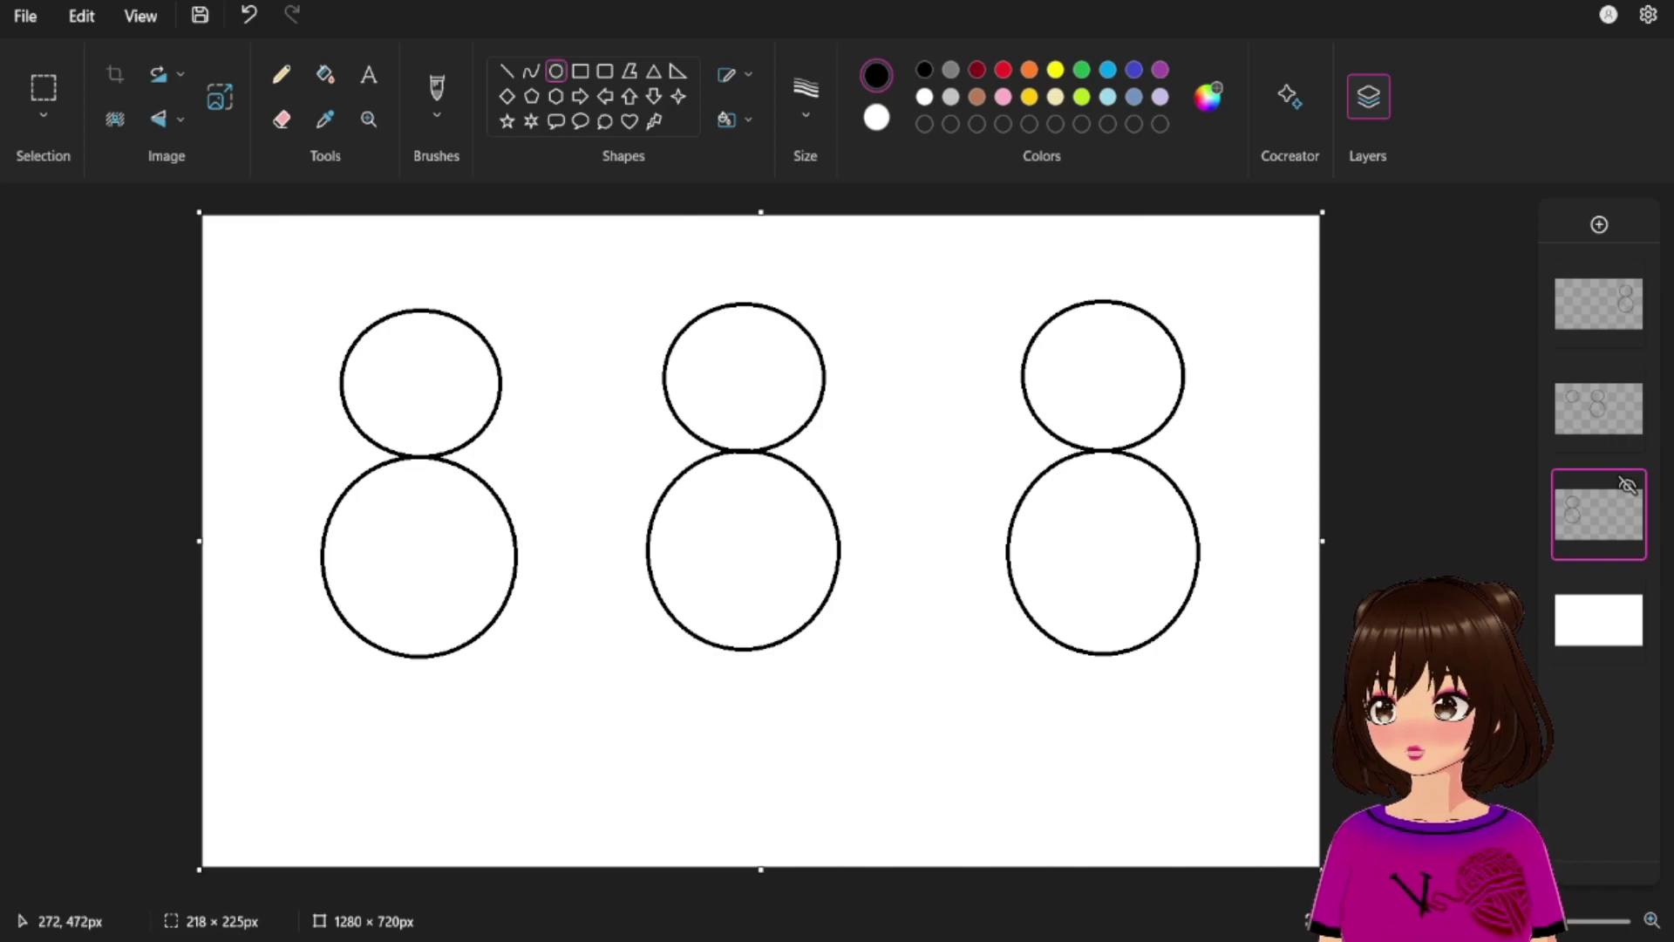
left_click_drag(431, 653, 460, 689)
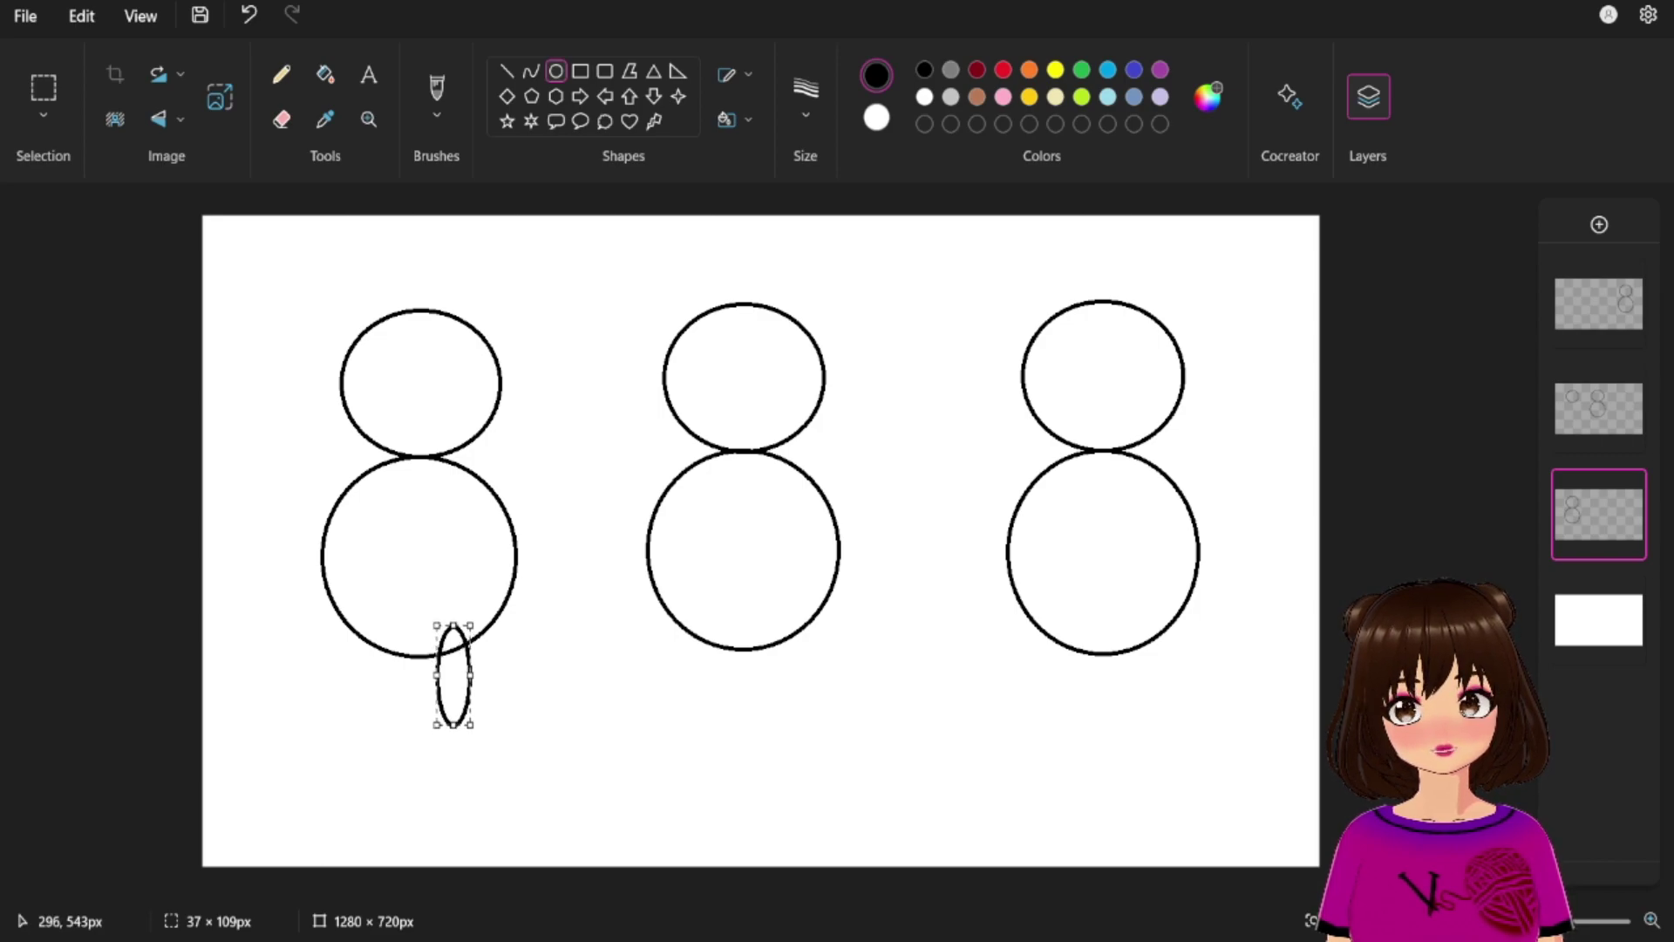
mouse_move(355, 625)
left_mouse_down()
mouse_move(395, 658)
mouse_move(387, 717)
mouse_move(385, 692)
mouse_move(402, 710)
mouse_move(388, 714)
mouse_move(449, 679)
mouse_move(446, 727)
mouse_move(406, 682)
mouse_move(369, 681)
left_mouse_up()
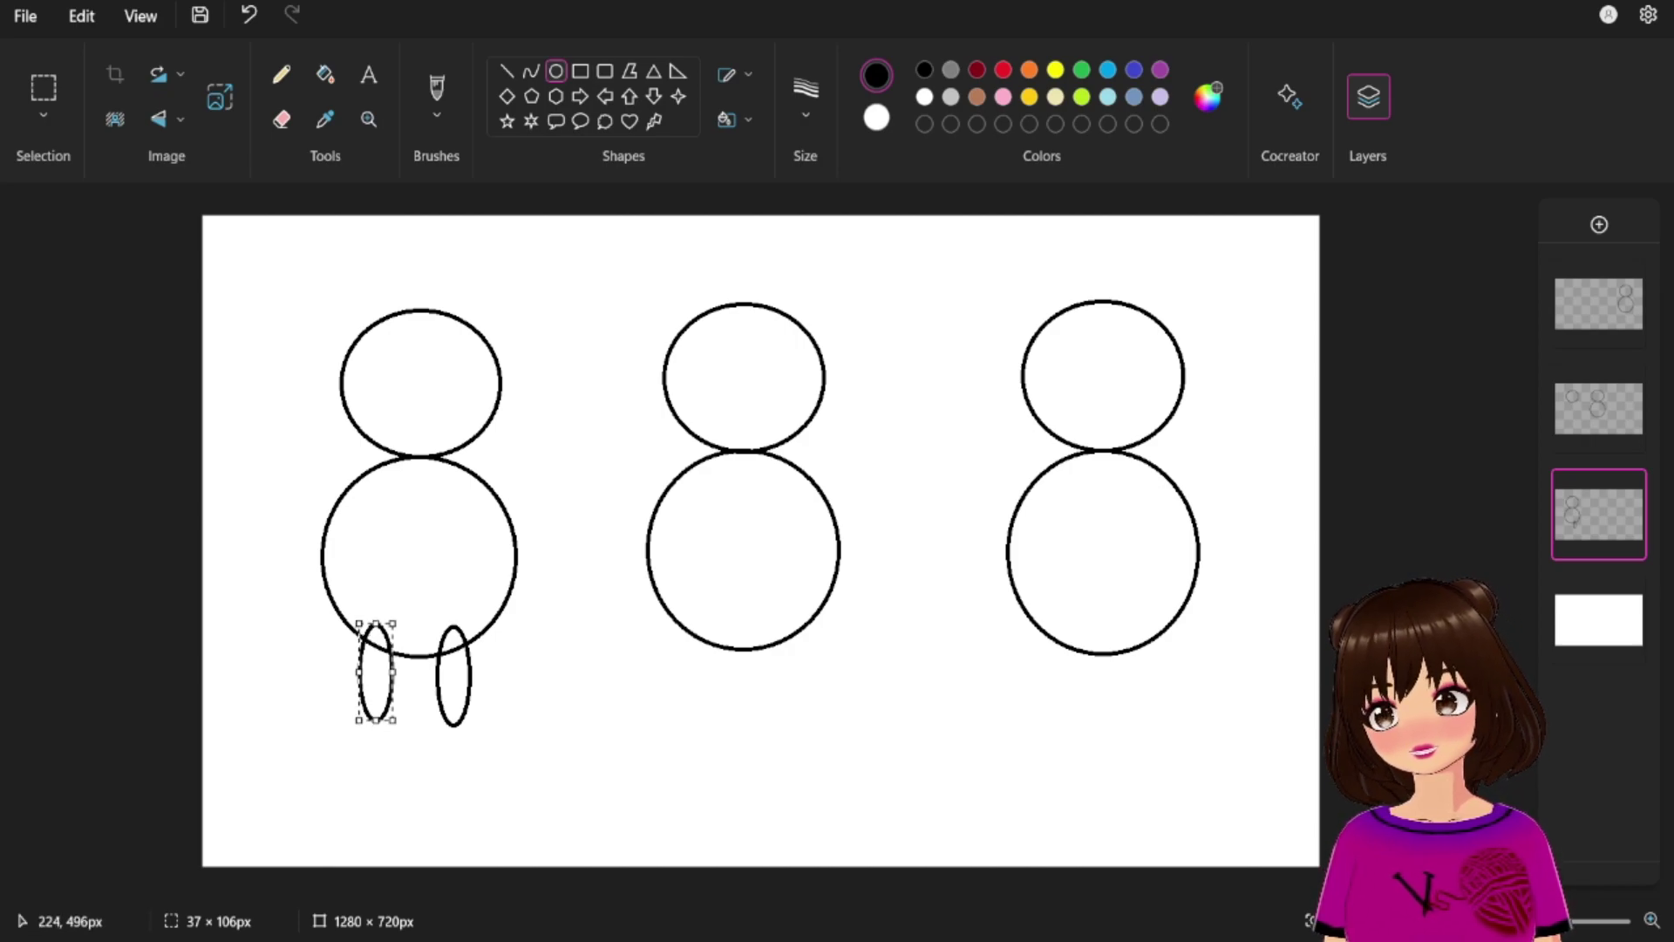
left_click_drag(375, 651, 377, 652)
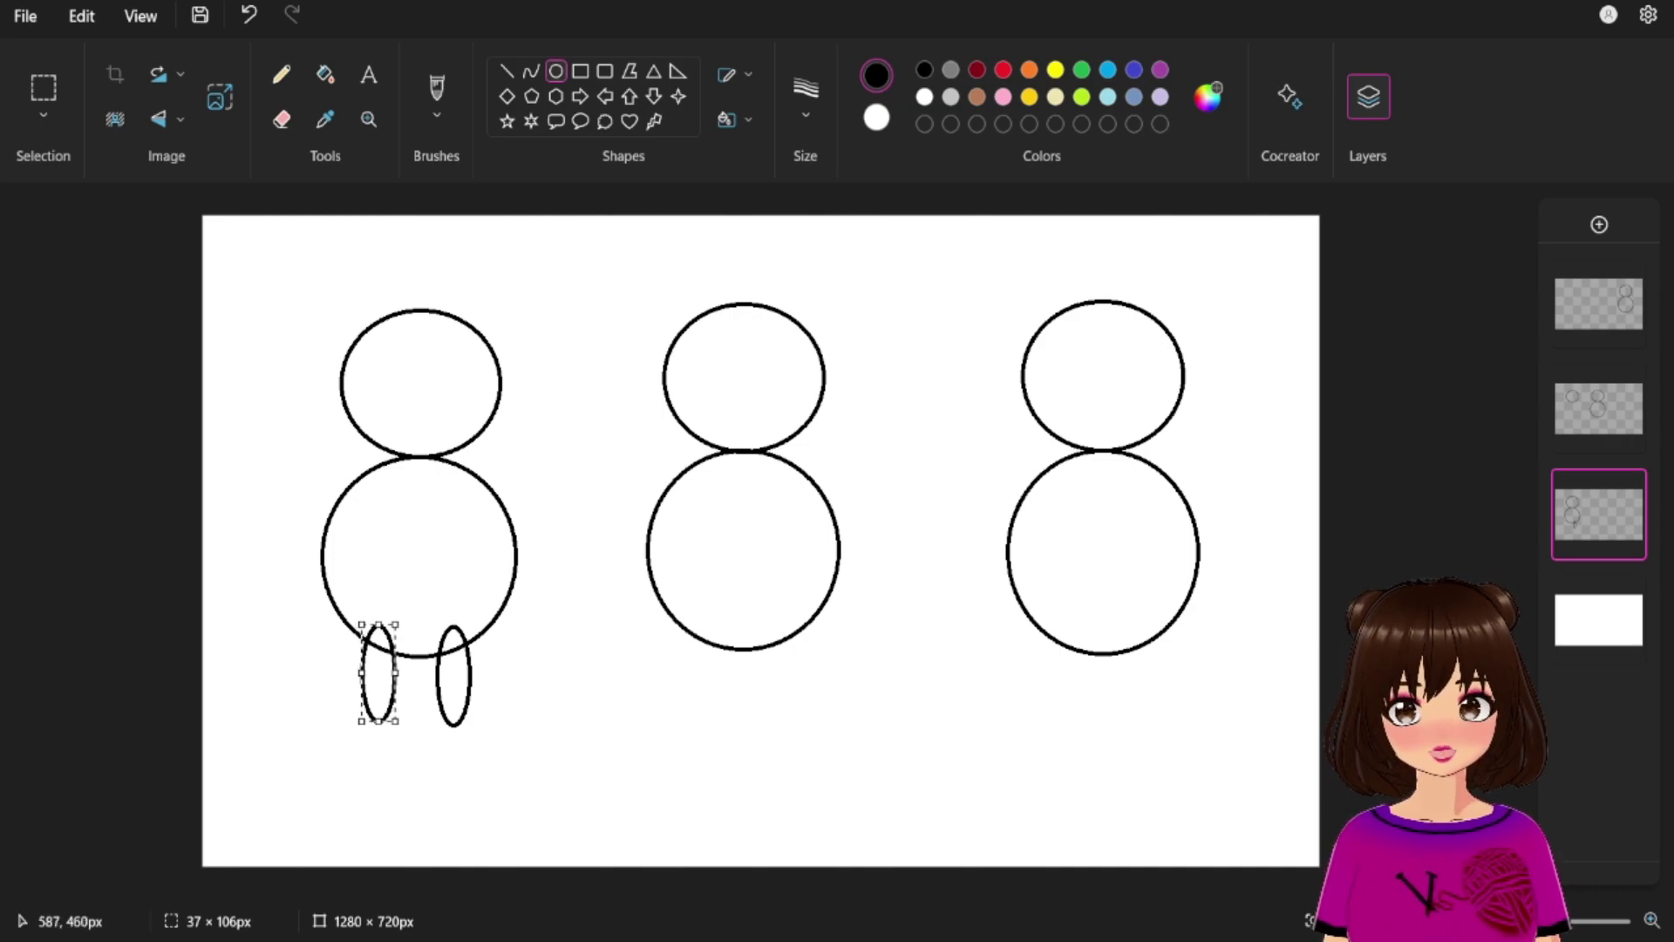
left_click_drag(377, 454, 302, 494)
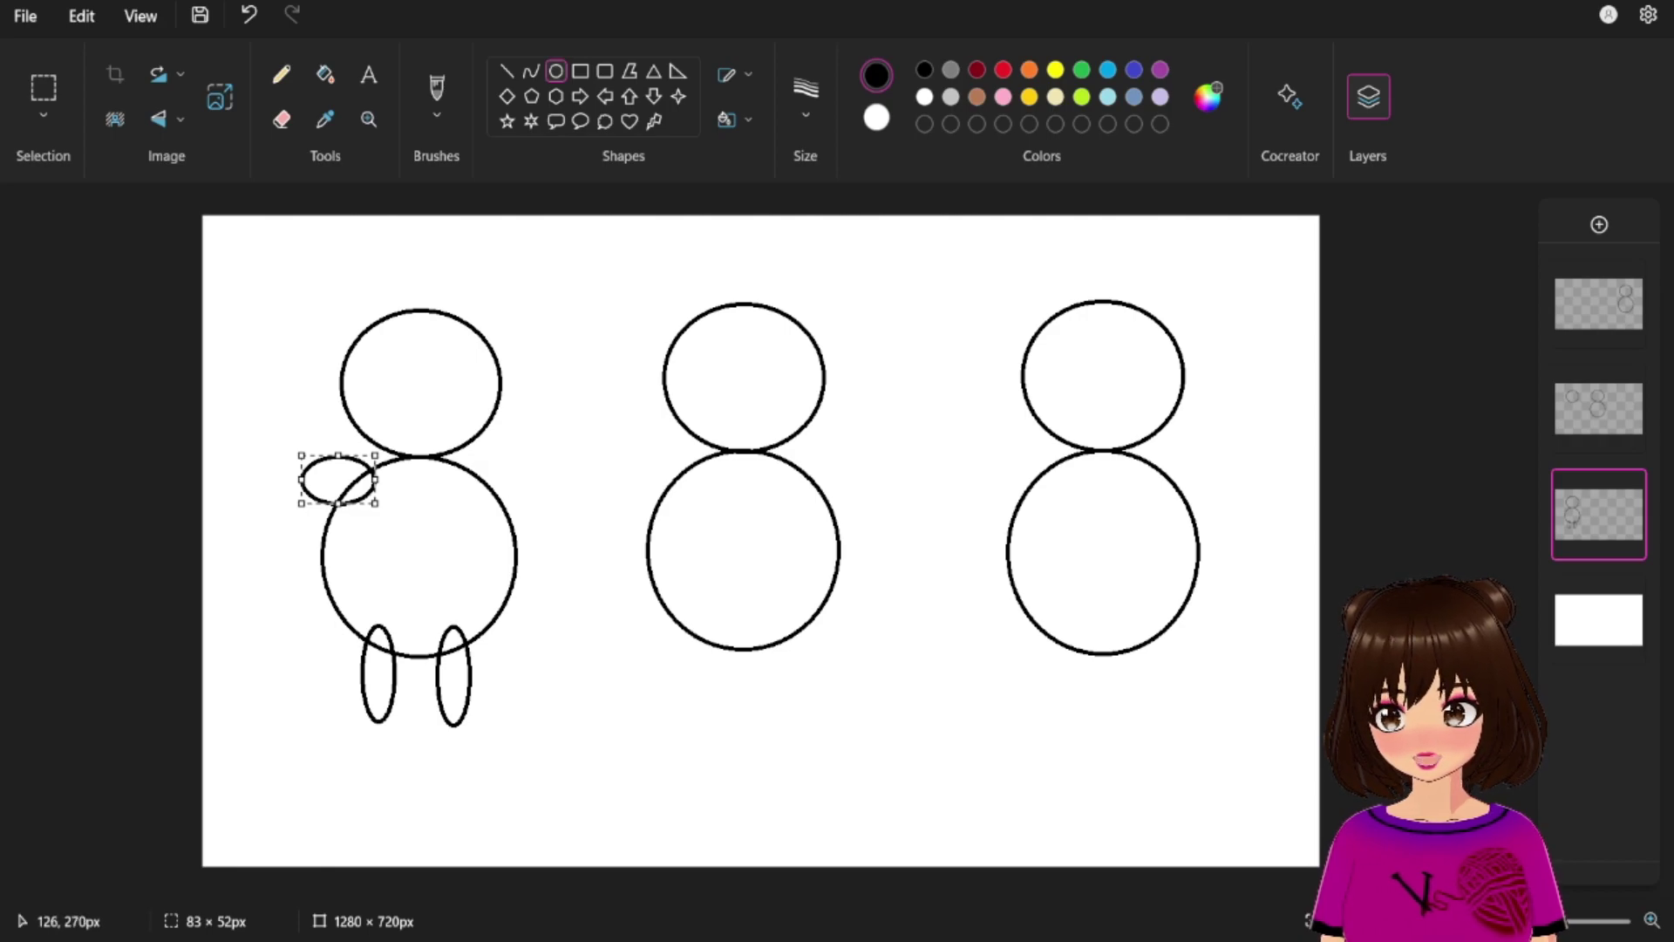
mouse_move(300, 454)
left_mouse_down()
mouse_move(252, 490)
mouse_move(307, 479)
mouse_move(286, 387)
mouse_move(255, 450)
mouse_move(346, 411)
mouse_move(276, 469)
left_mouse_up()
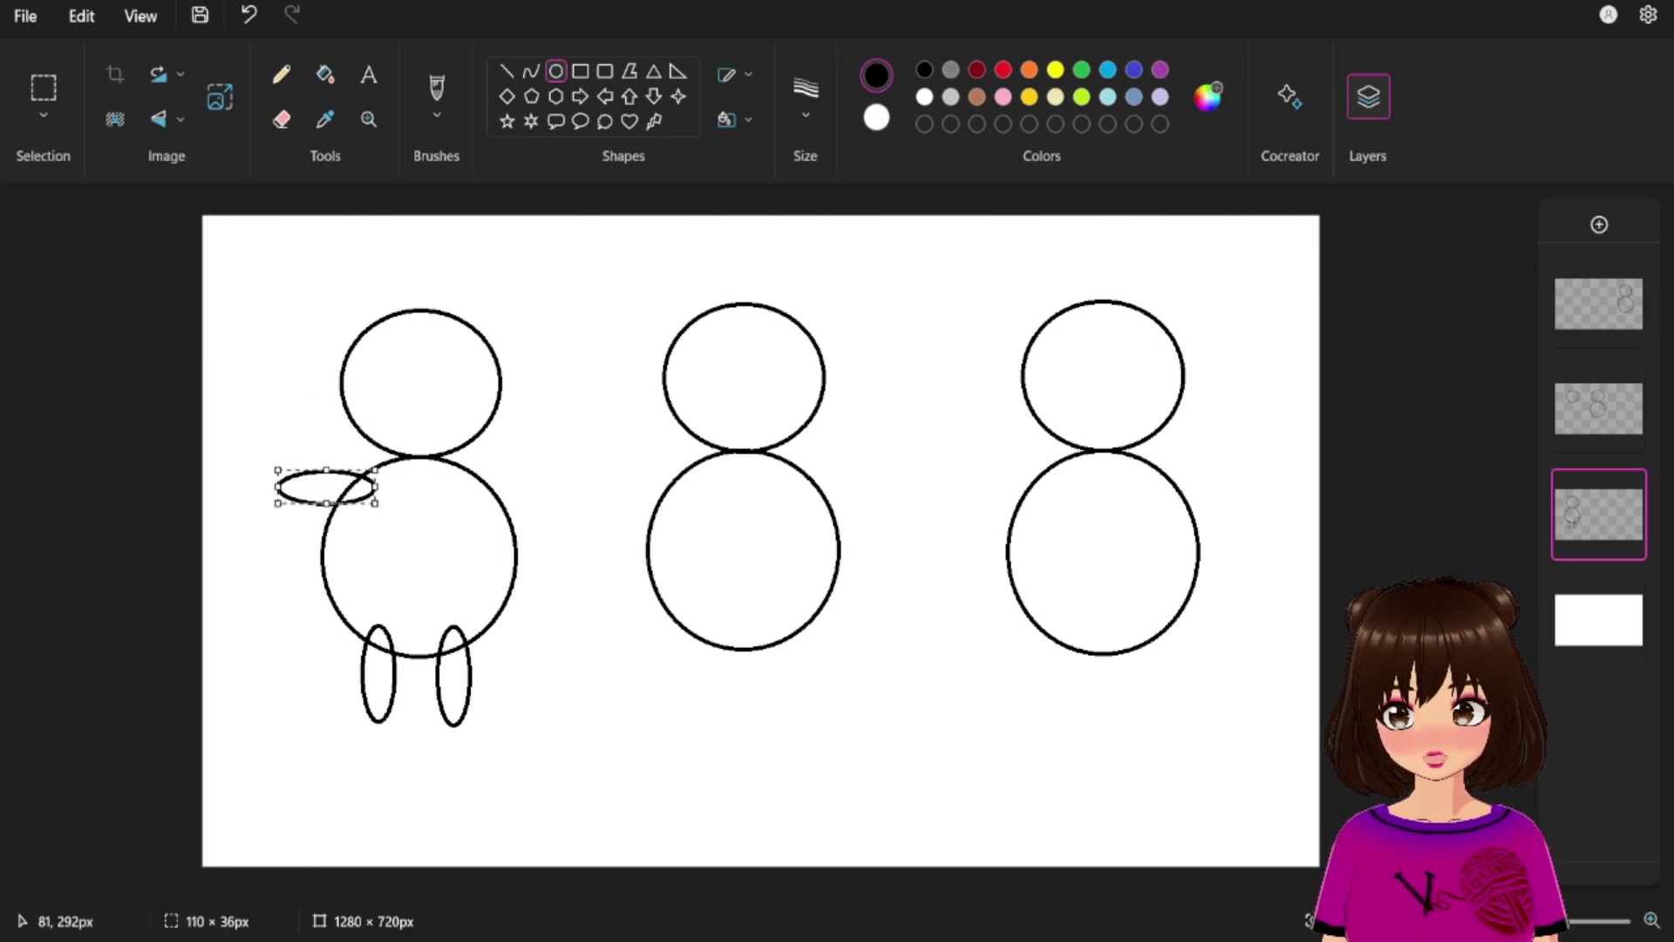
left_click_drag(277, 503, 332, 601)
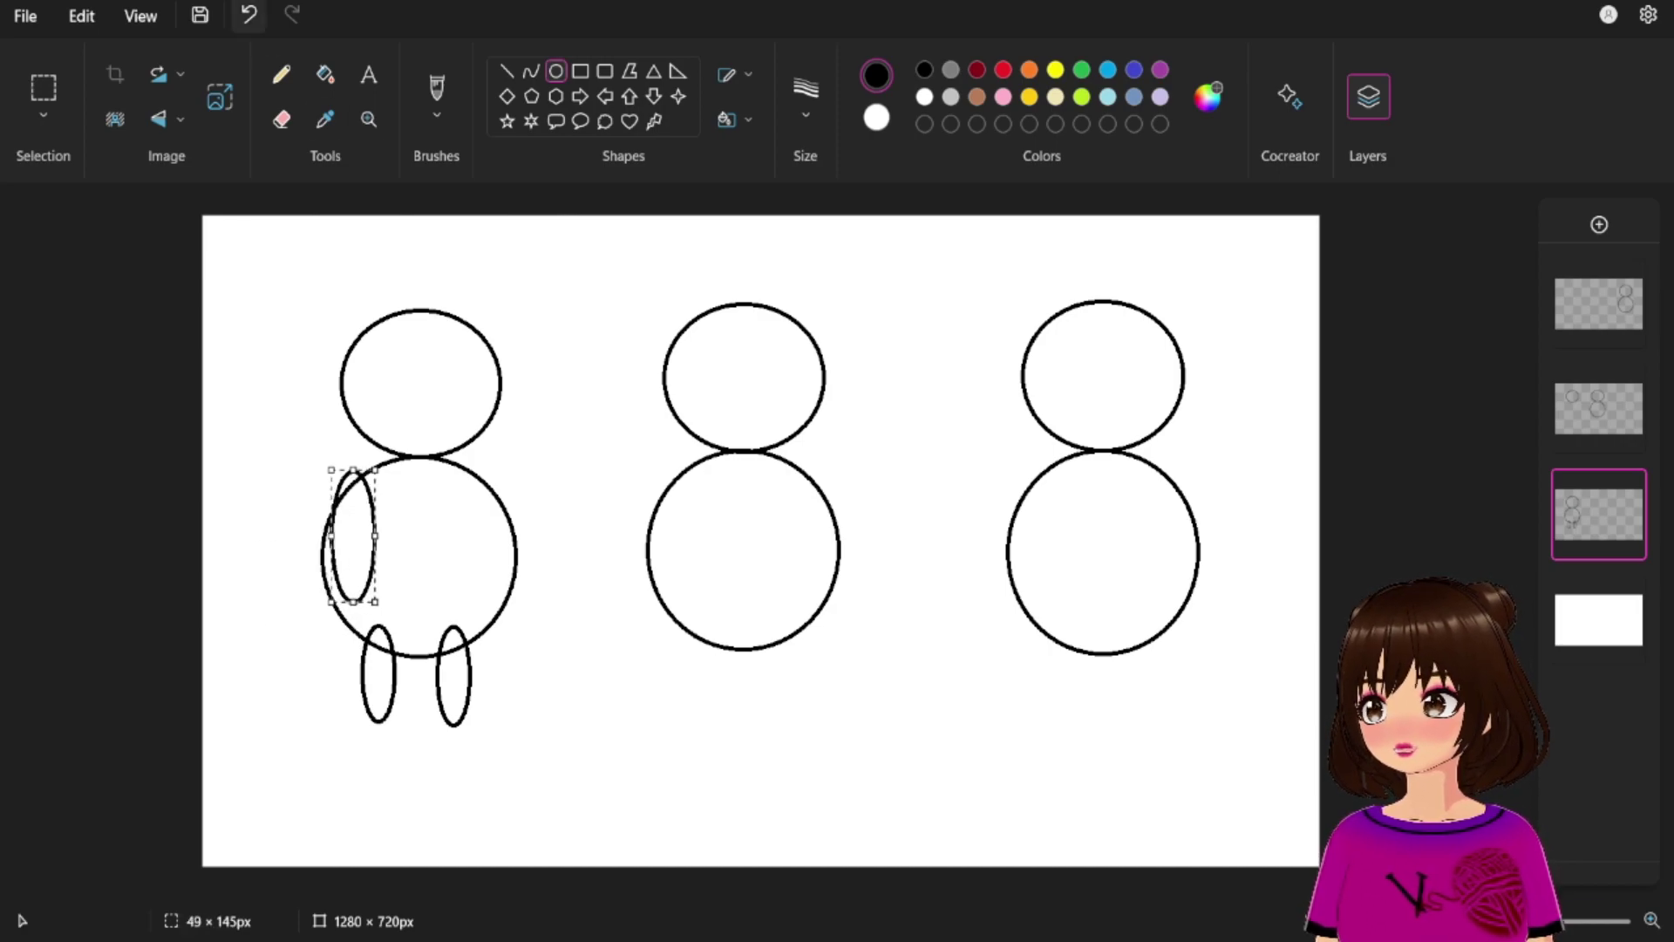
left_click(248, 14)
Form the first figure's left-side arm from two Curve lines running from the shoulder outward and down, meeting at a rounded tip.
left_click(531, 70)
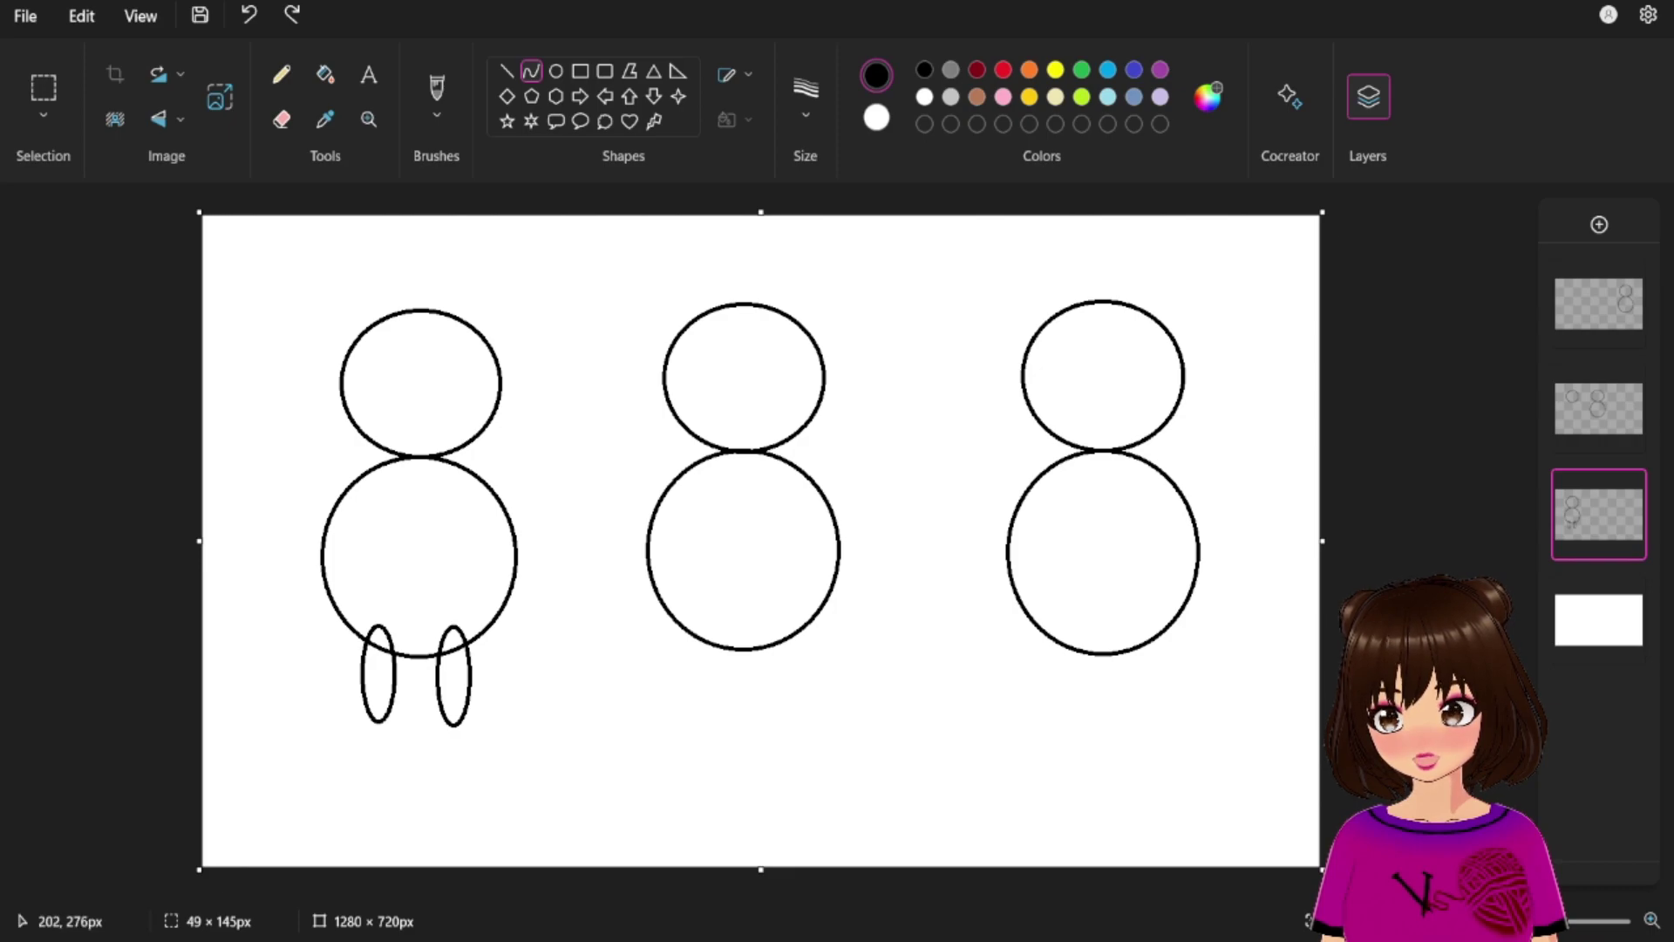
mouse_move(376, 468)
left_mouse_down()
mouse_move(303, 551)
mouse_move(326, 575)
mouse_move(314, 506)
mouse_move(302, 546)
left_mouse_up()
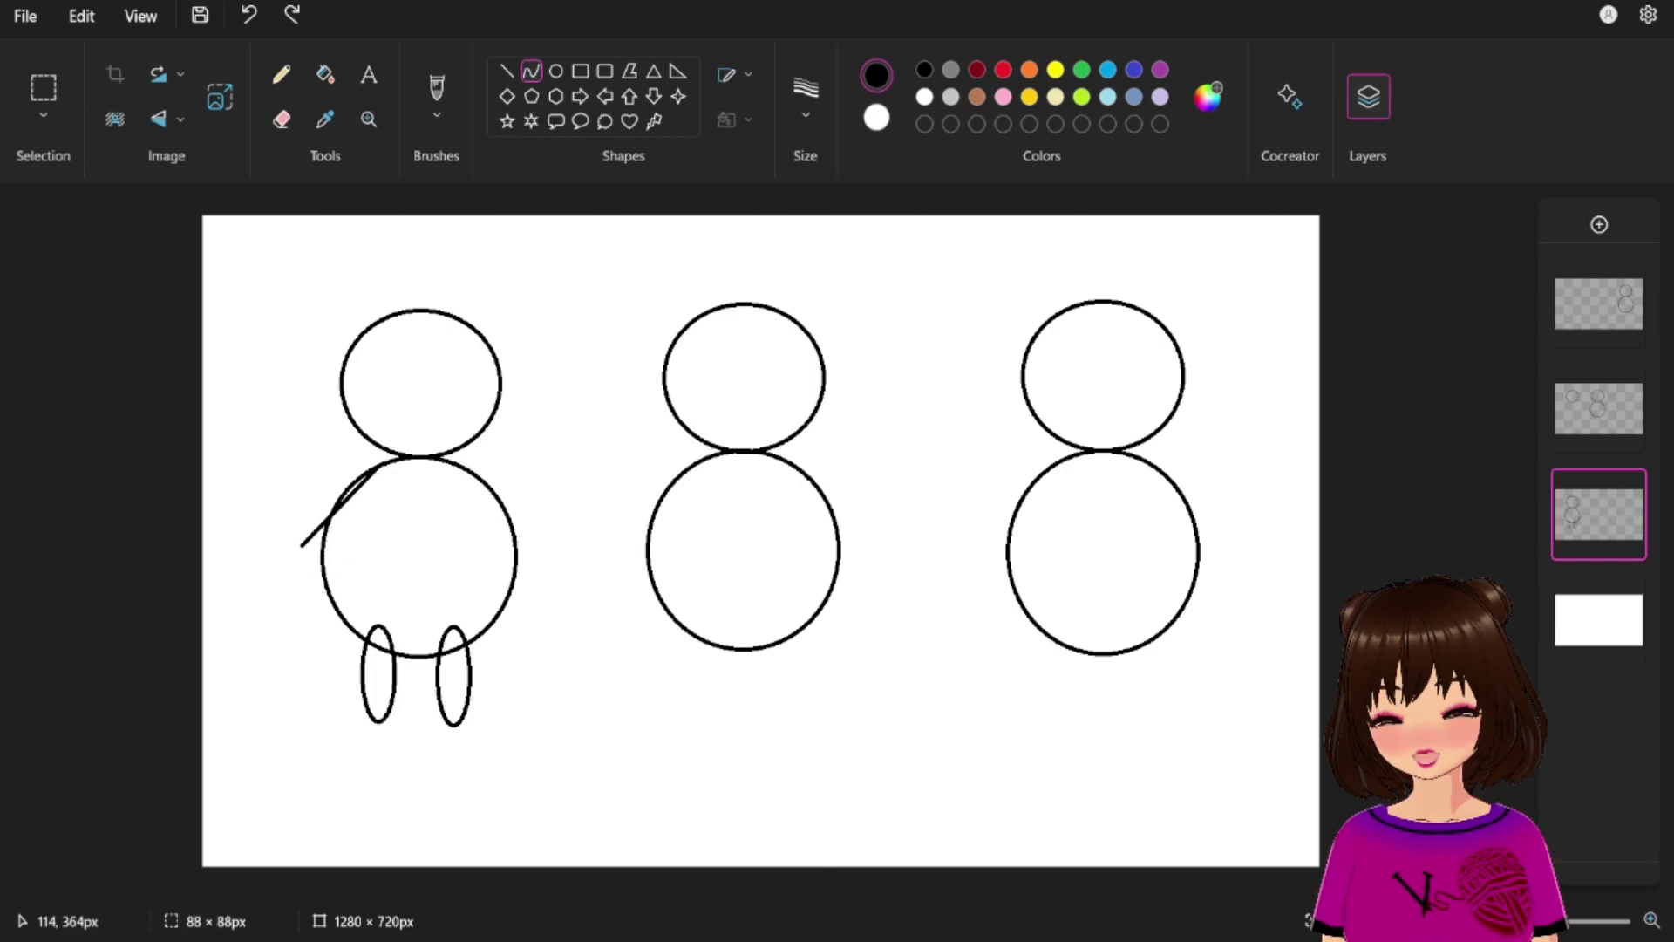
mouse_move(347, 489)
left_mouse_down()
mouse_move(321, 479)
mouse_move(333, 487)
left_mouse_up()
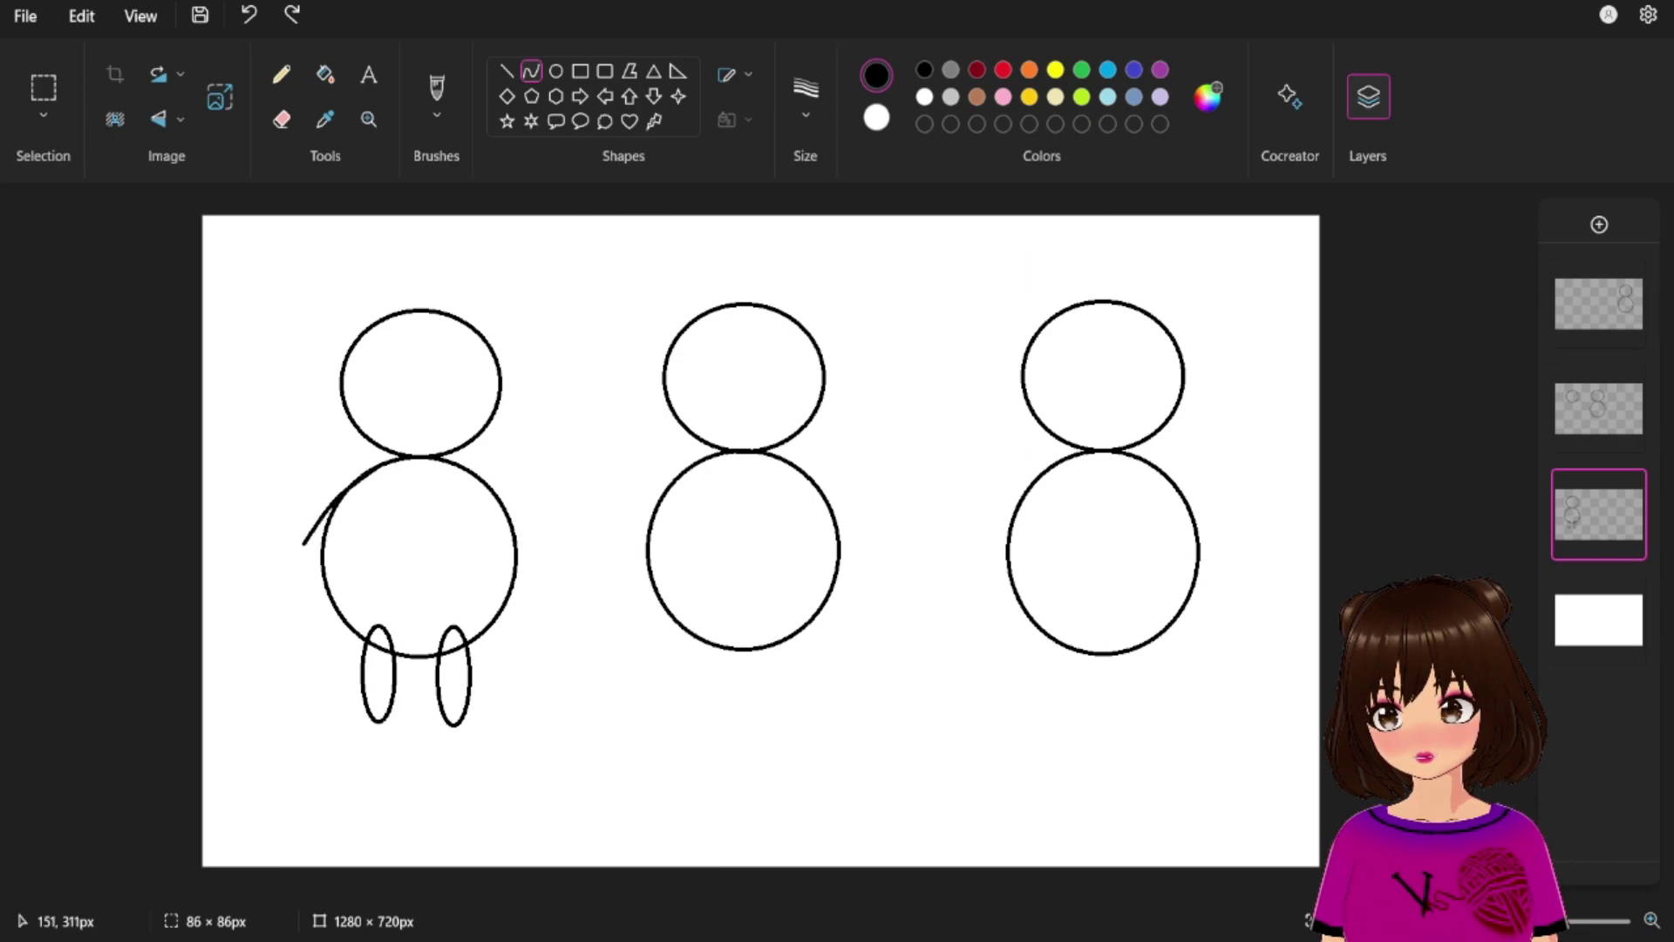
left_click_drag(310, 513, 313, 547)
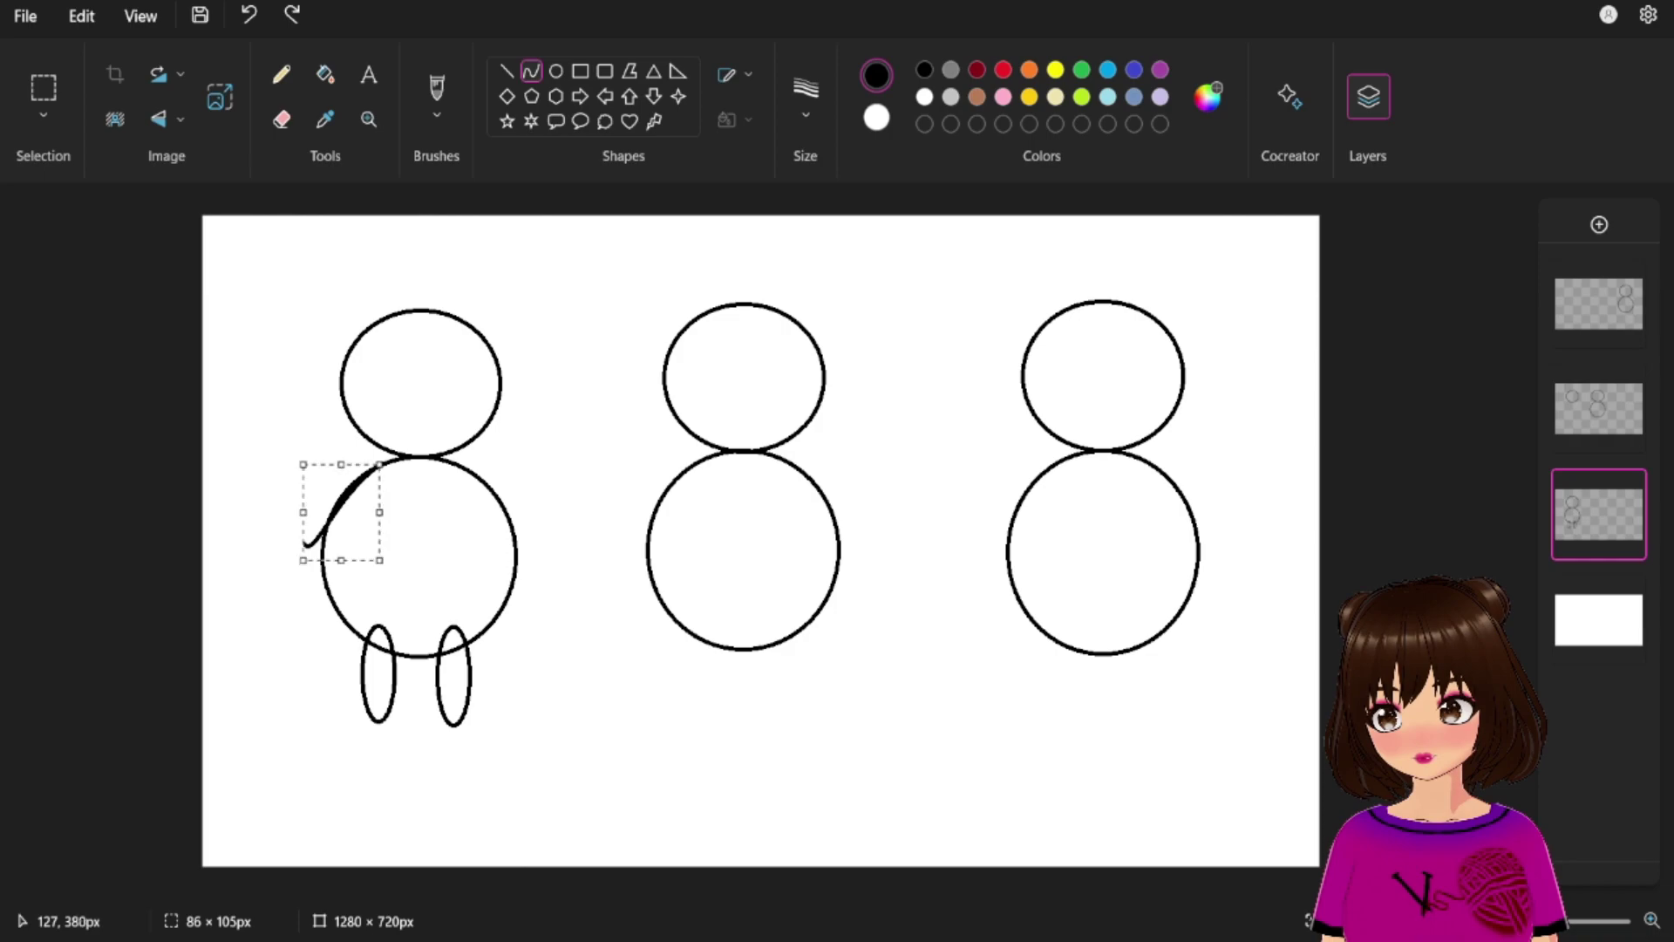
left_click_drag(298, 463, 300, 451)
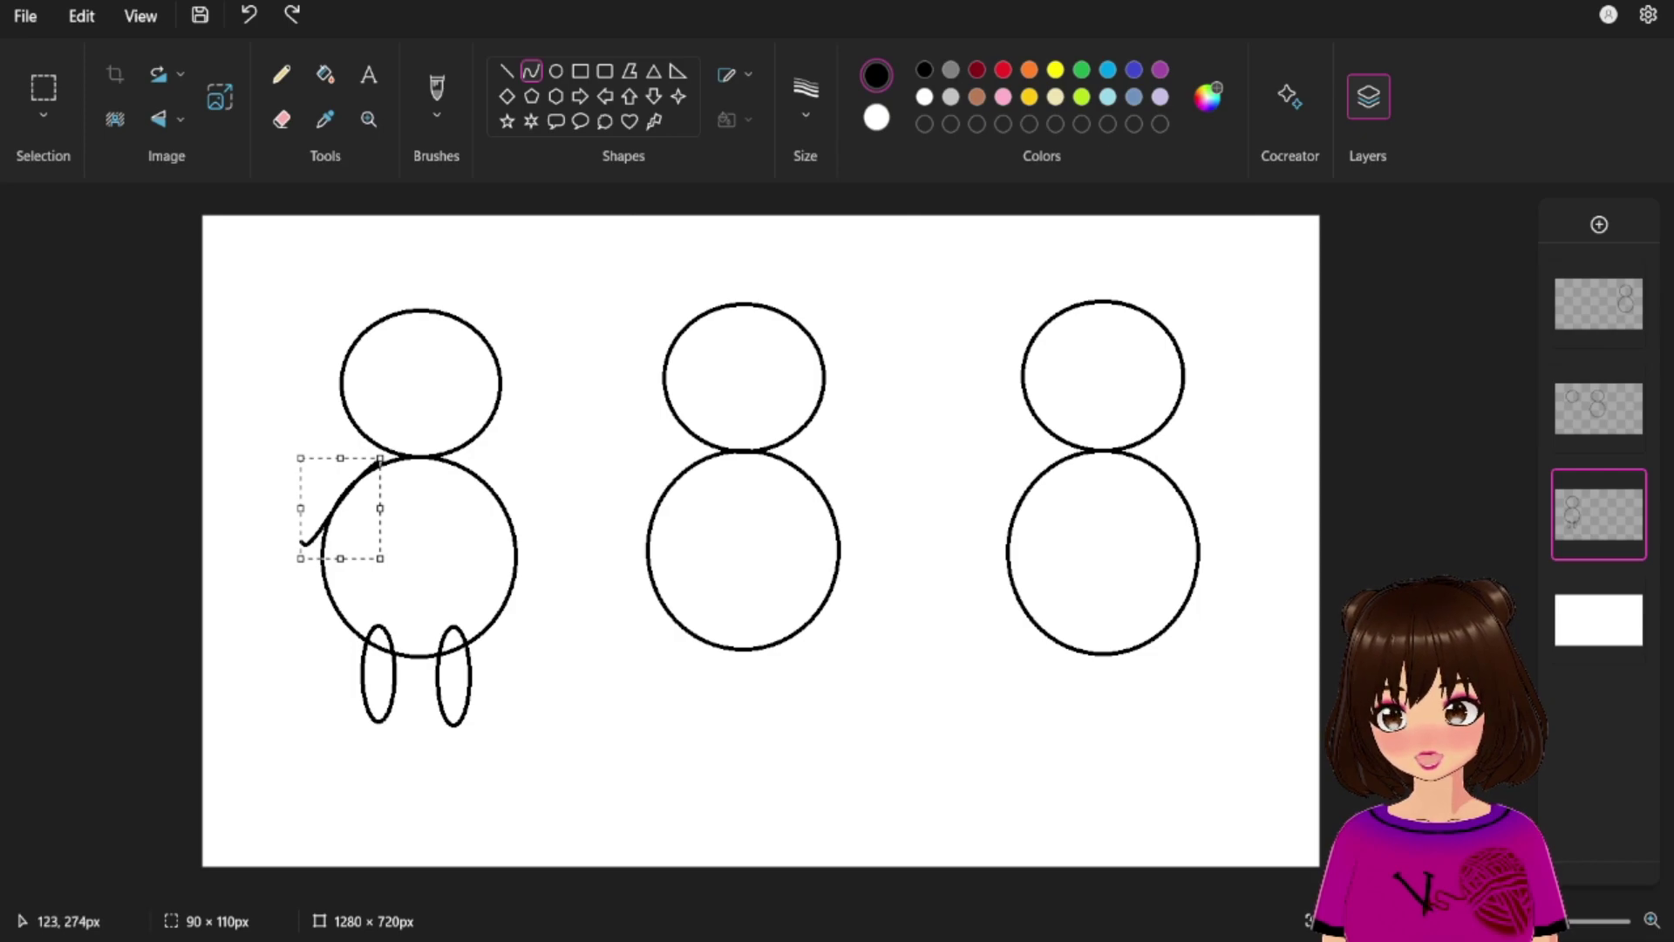
left_click_drag(295, 461, 298, 462)
key("Escape")
mouse_move(378, 460)
left_mouse_down()
mouse_move(328, 475)
mouse_move(283, 532)
mouse_move(298, 540)
mouse_move(330, 452)
mouse_move(279, 523)
mouse_move(305, 482)
mouse_move(343, 475)
mouse_move(304, 465)
mouse_move(326, 457)
mouse_move(333, 479)
mouse_move(317, 479)
left_mouse_up()
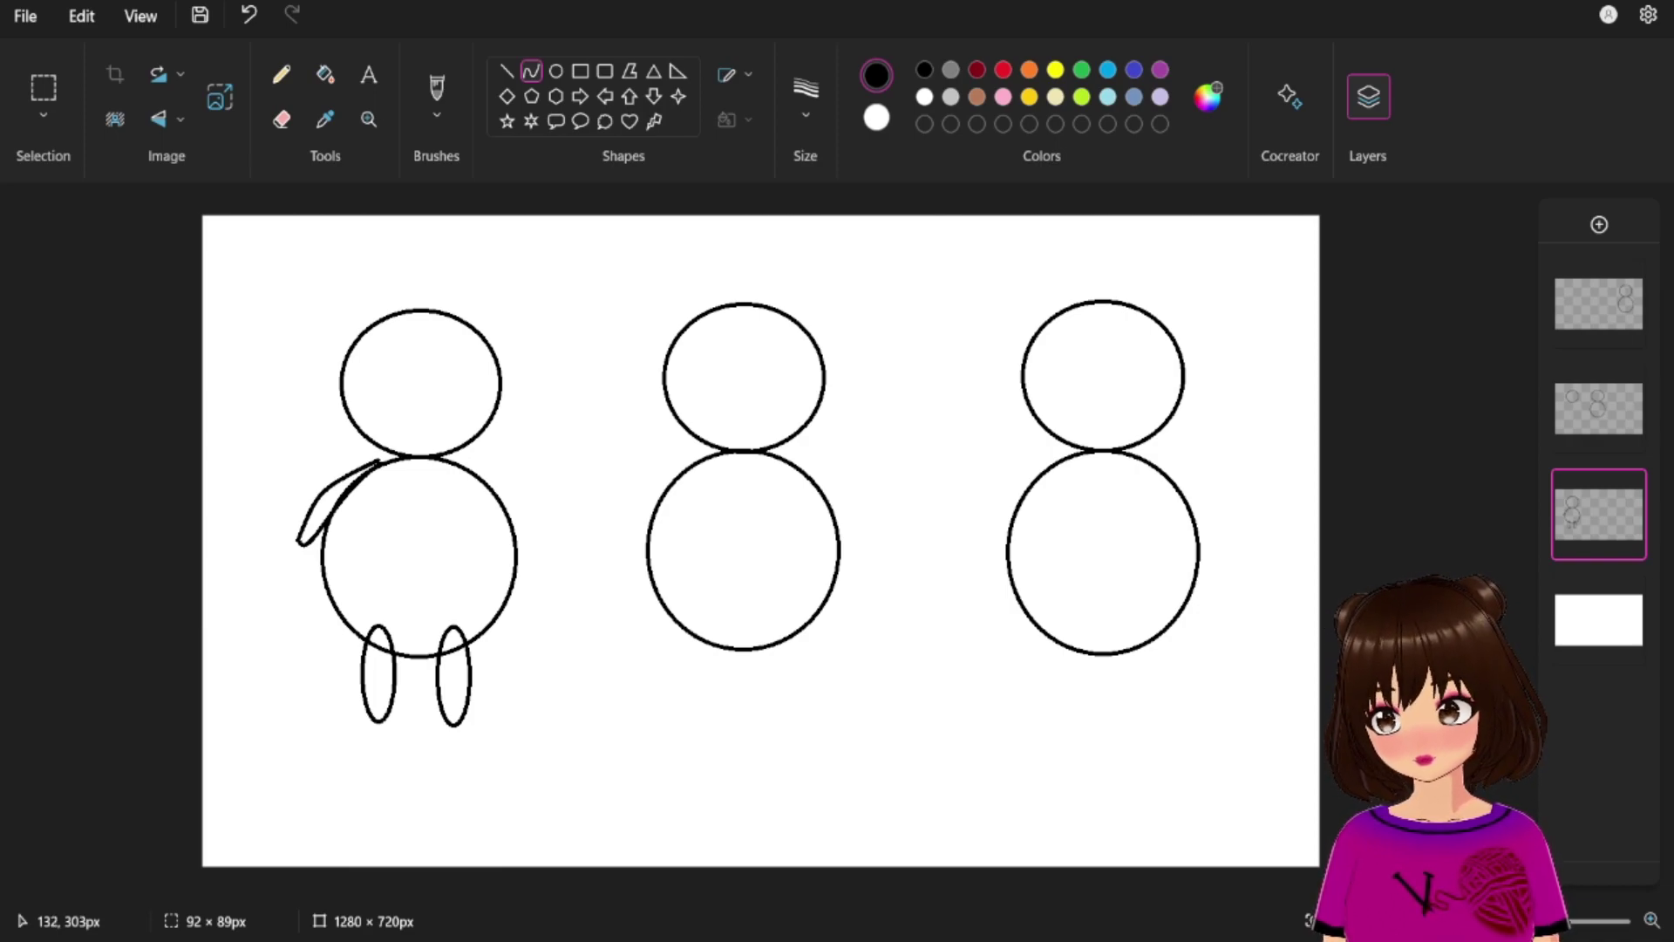
left_click_drag(300, 517, 293, 517)
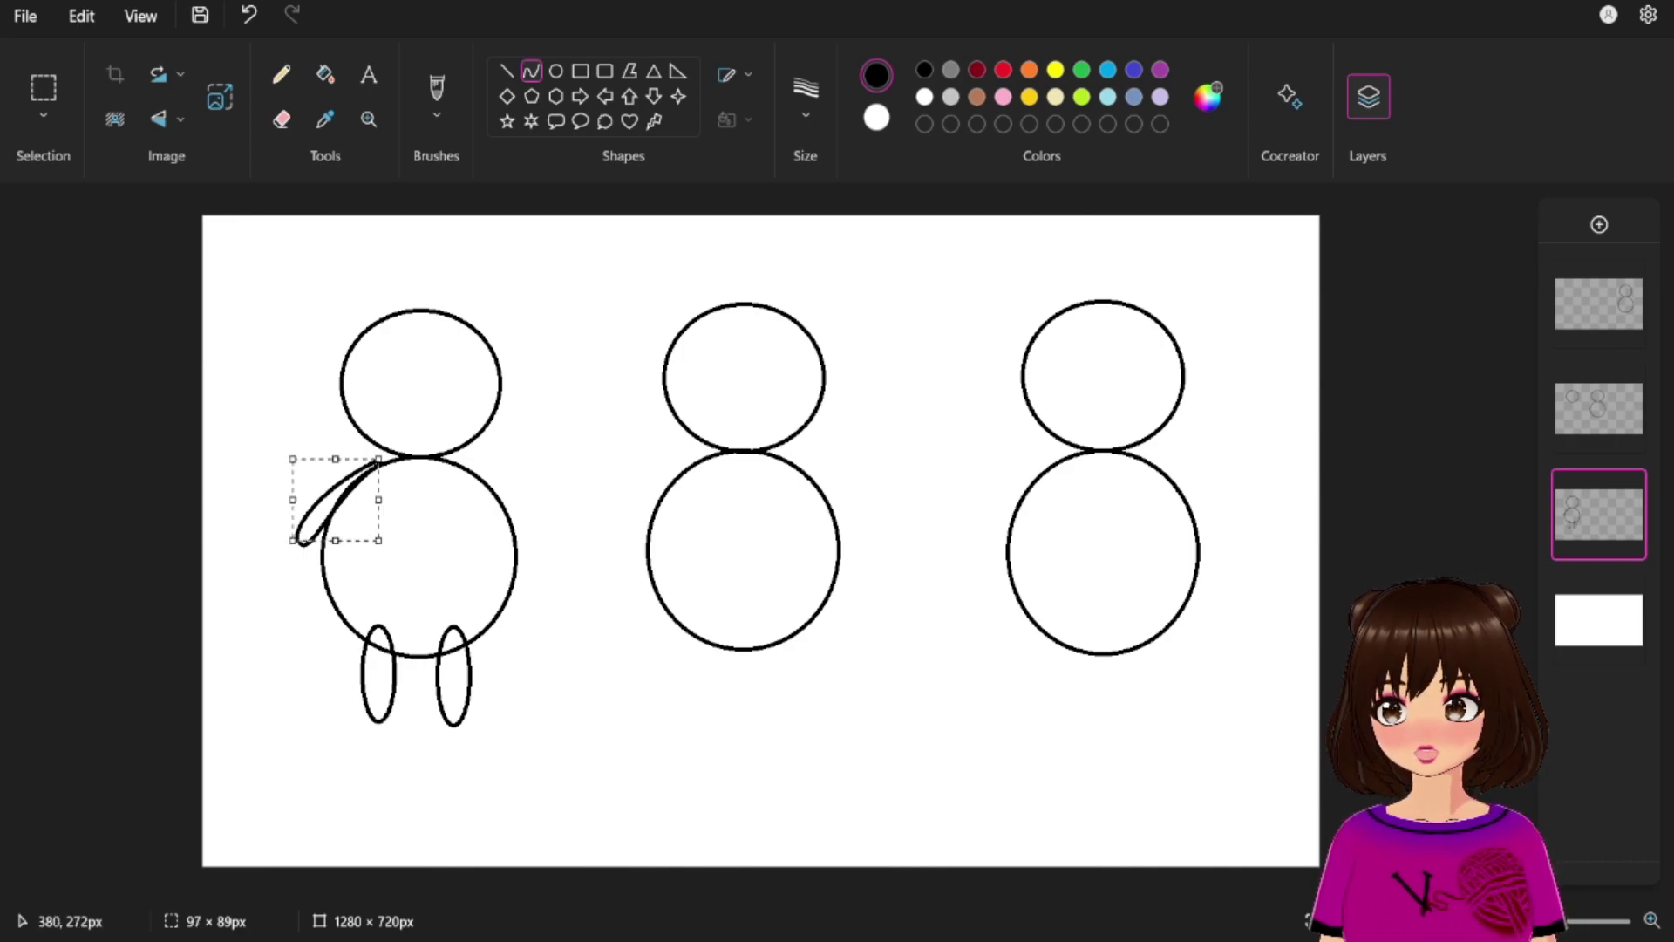
Extend the first figure's left-side arm to the shoulder, and form a matching right-side arm from two Curve lines meeting at a rounded tip.
mouse_move(378, 457)
left_mouse_down()
mouse_move(398, 461)
mouse_move(383, 457)
left_mouse_up()
key("Escape")
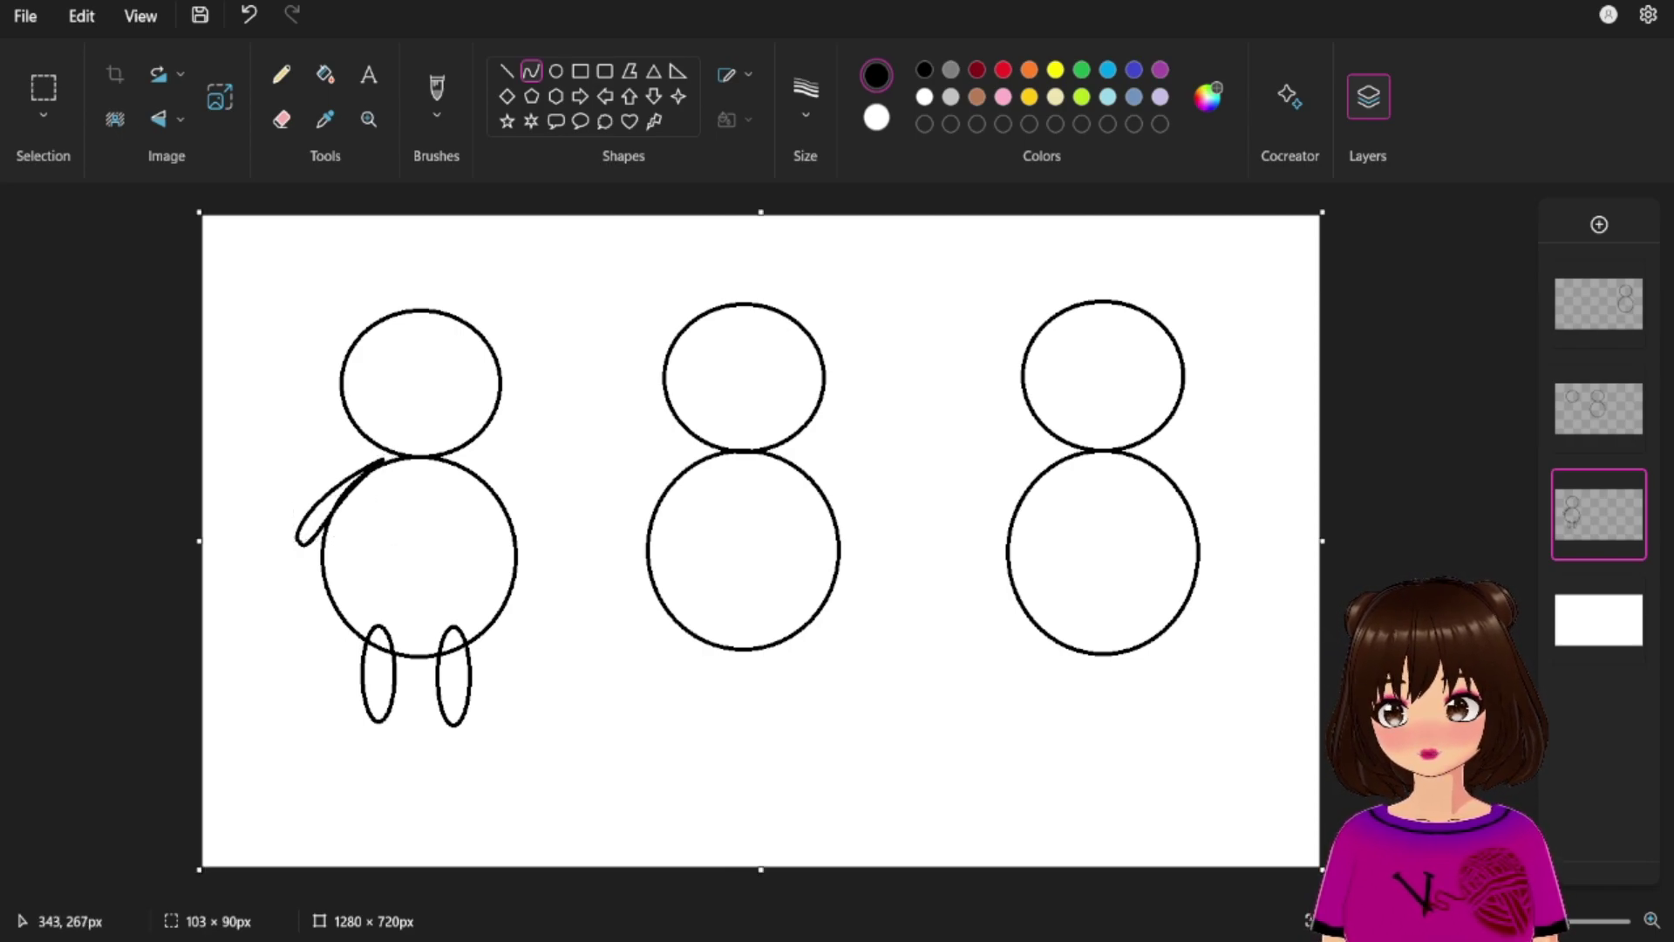
left_click_drag(448, 460, 527, 543)
mouse_move(490, 502)
left_mouse_down()
mouse_move(486, 472)
mouse_move(524, 567)
mouse_move(542, 570)
mouse_move(497, 573)
mouse_move(504, 557)
left_mouse_up()
left_click_drag(452, 461, 456, 462)
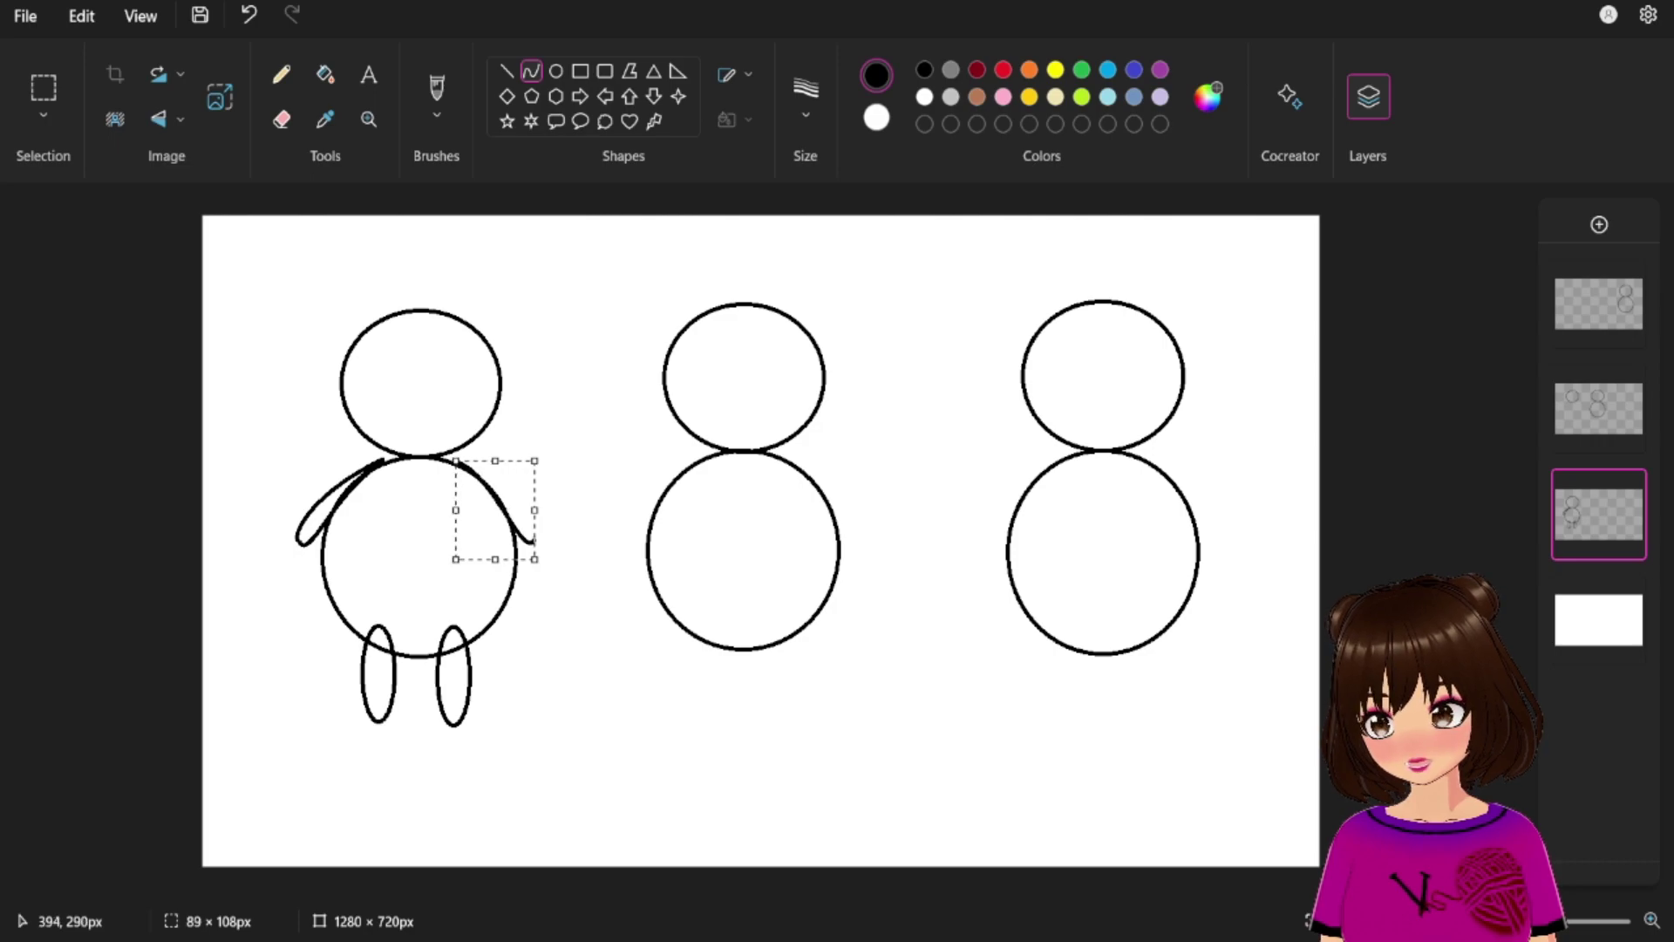
left_click(548, 511)
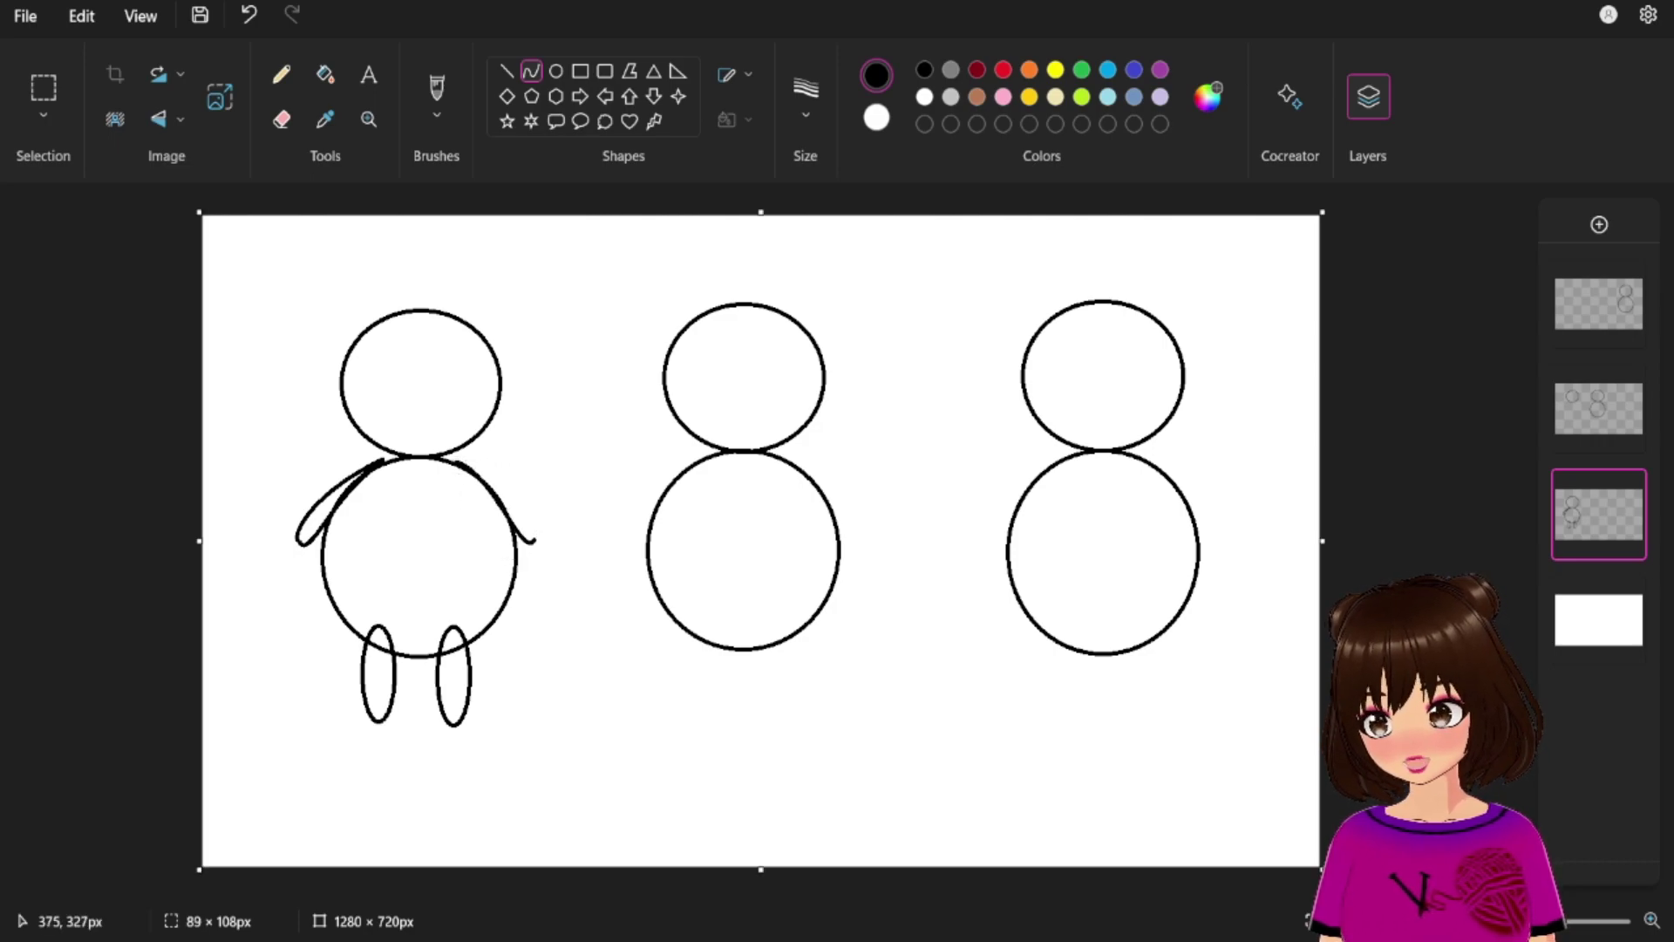
left_click_drag(455, 462, 520, 481)
mouse_move(526, 506)
left_mouse_down()
mouse_move(548, 504)
mouse_move(547, 542)
mouse_move(546, 502)
left_mouse_up()
key("Escape")
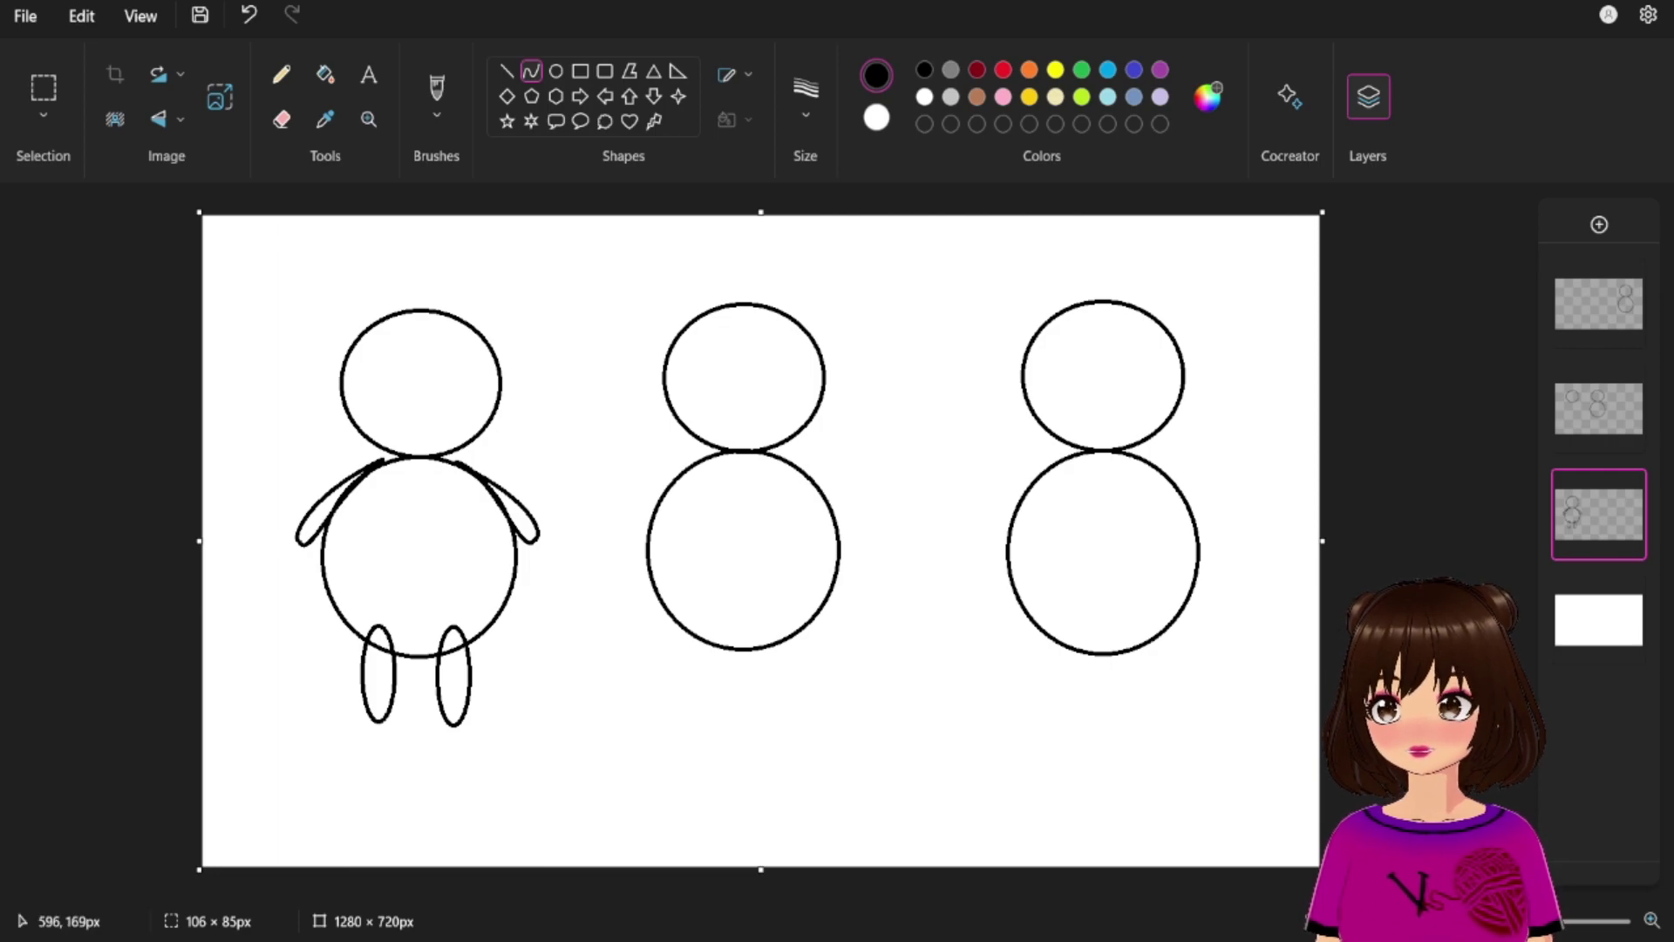
Draw two horizontal lines across the first figure's body, one at upper-body height and a level one about 200 px long near its lower edge.
left_click(507, 70)
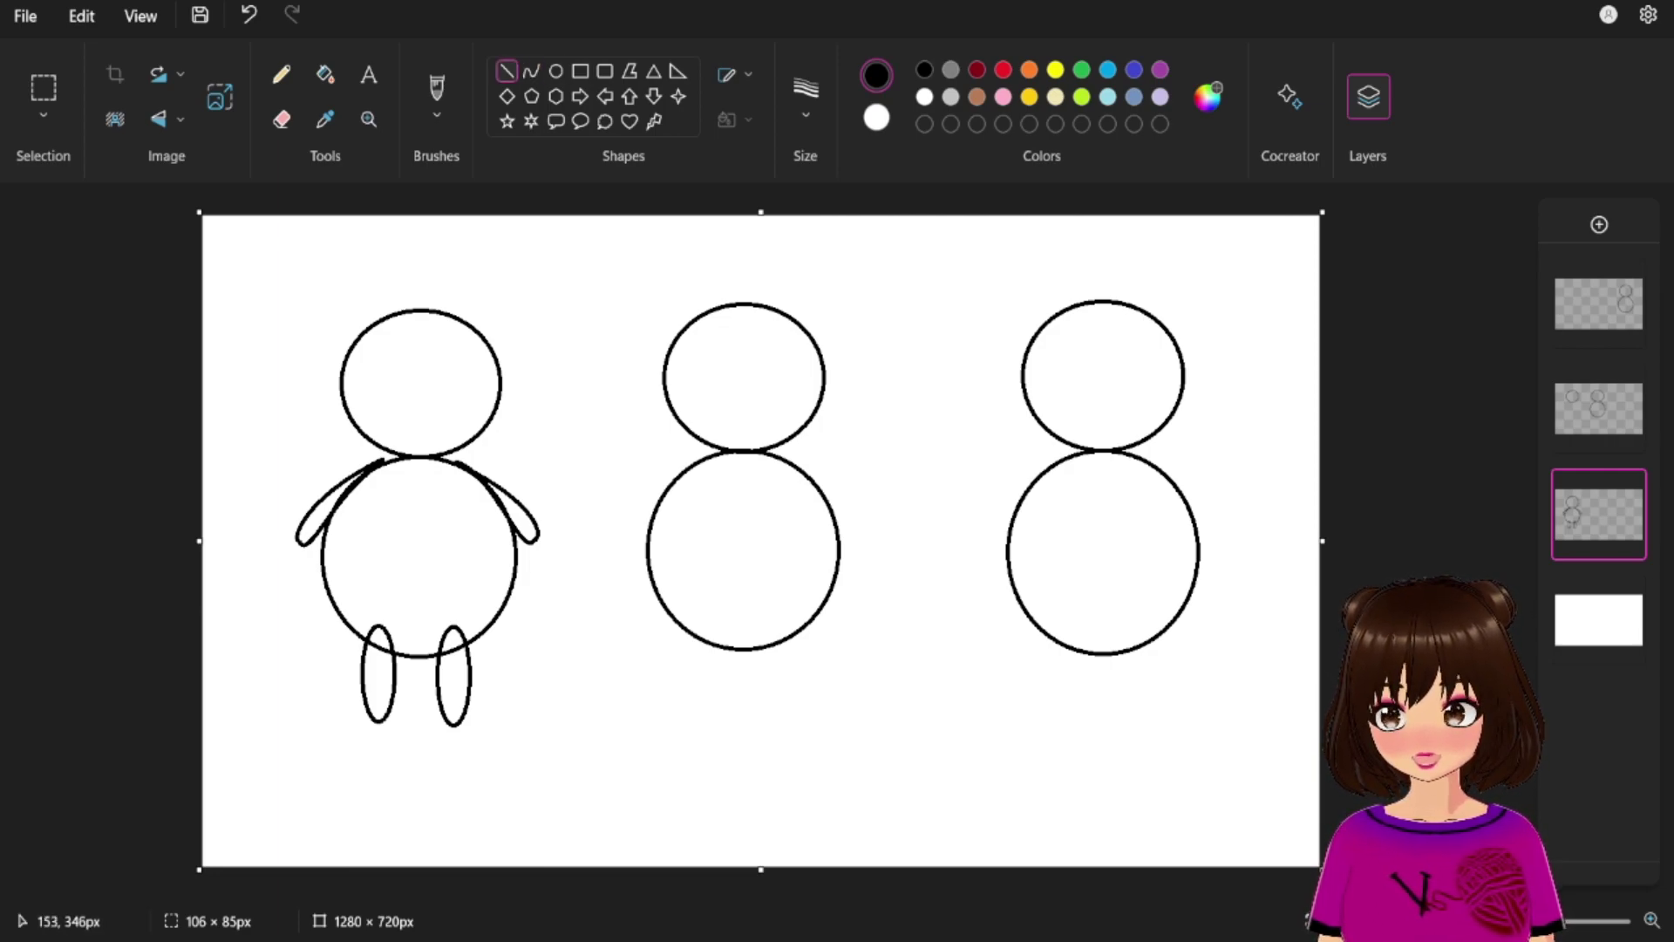
left_click_drag(328, 528, 512, 526)
left_click_drag(502, 610, 331, 601)
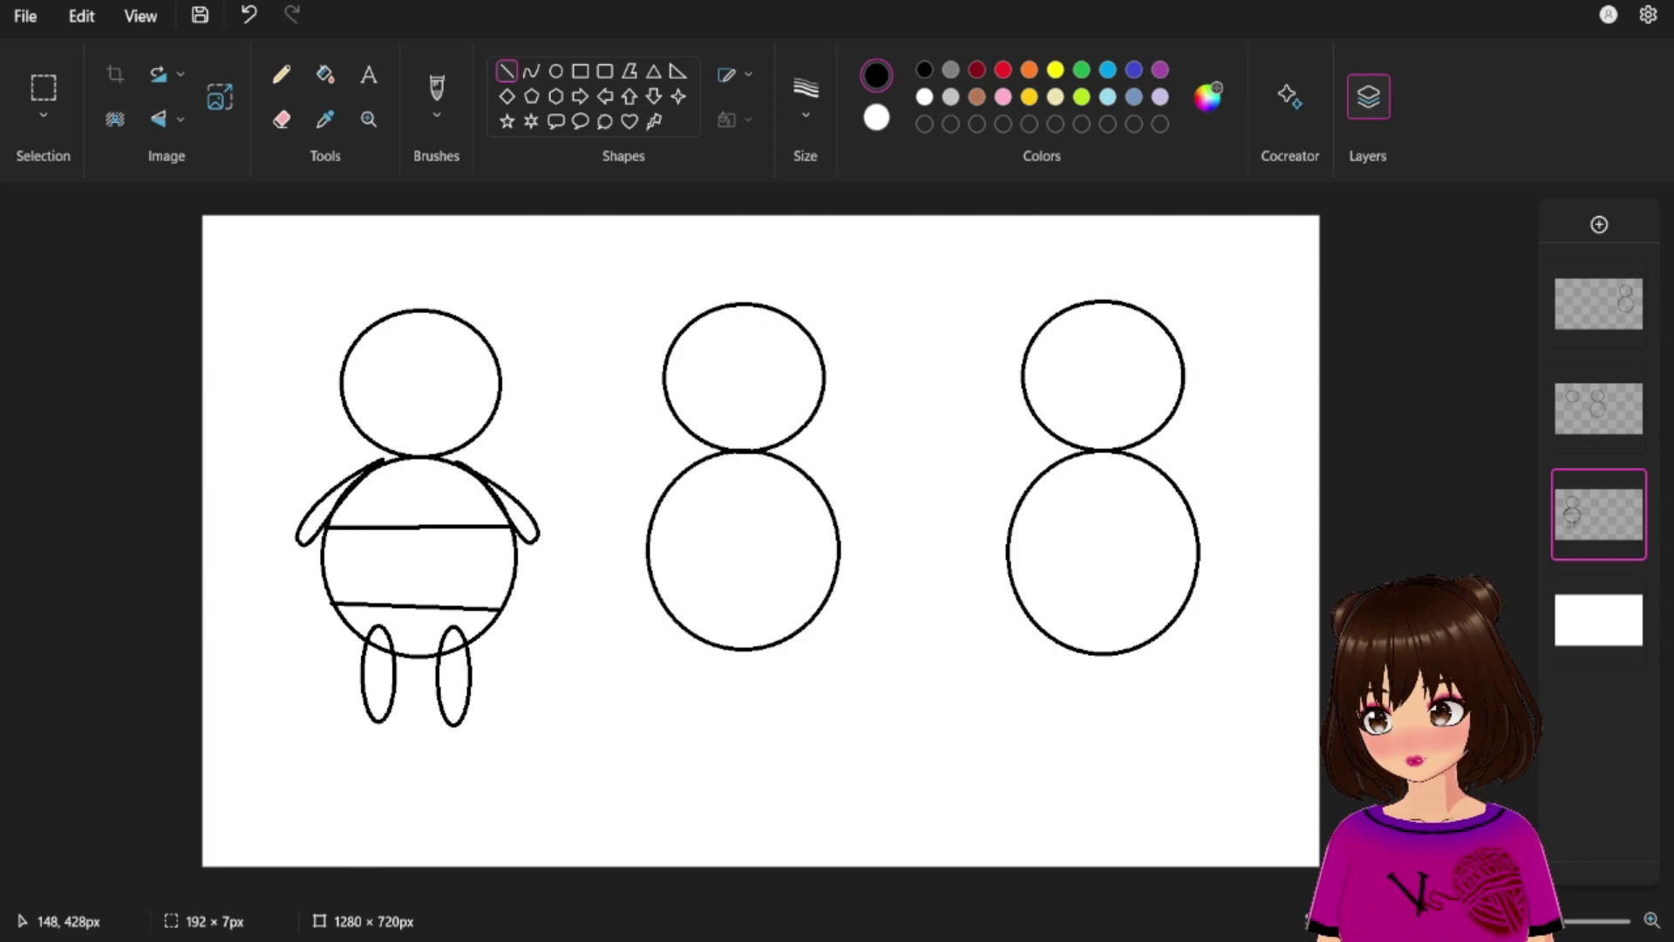
left_click_drag(498, 609, 506, 600)
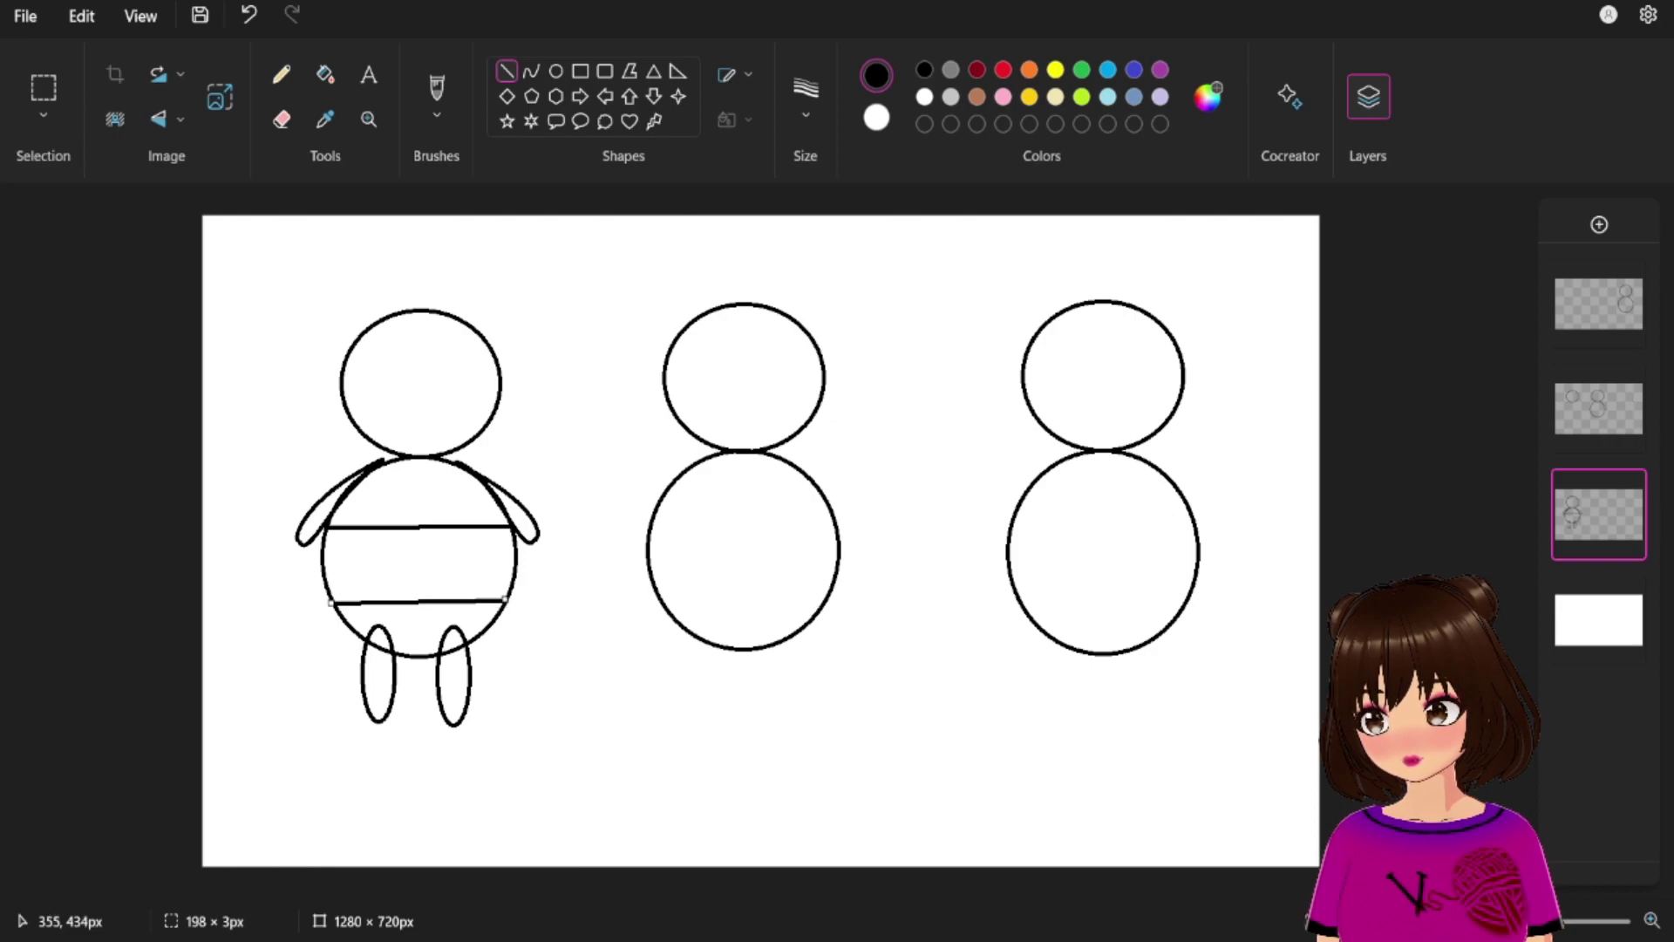
left_click_drag(330, 600, 328, 599)
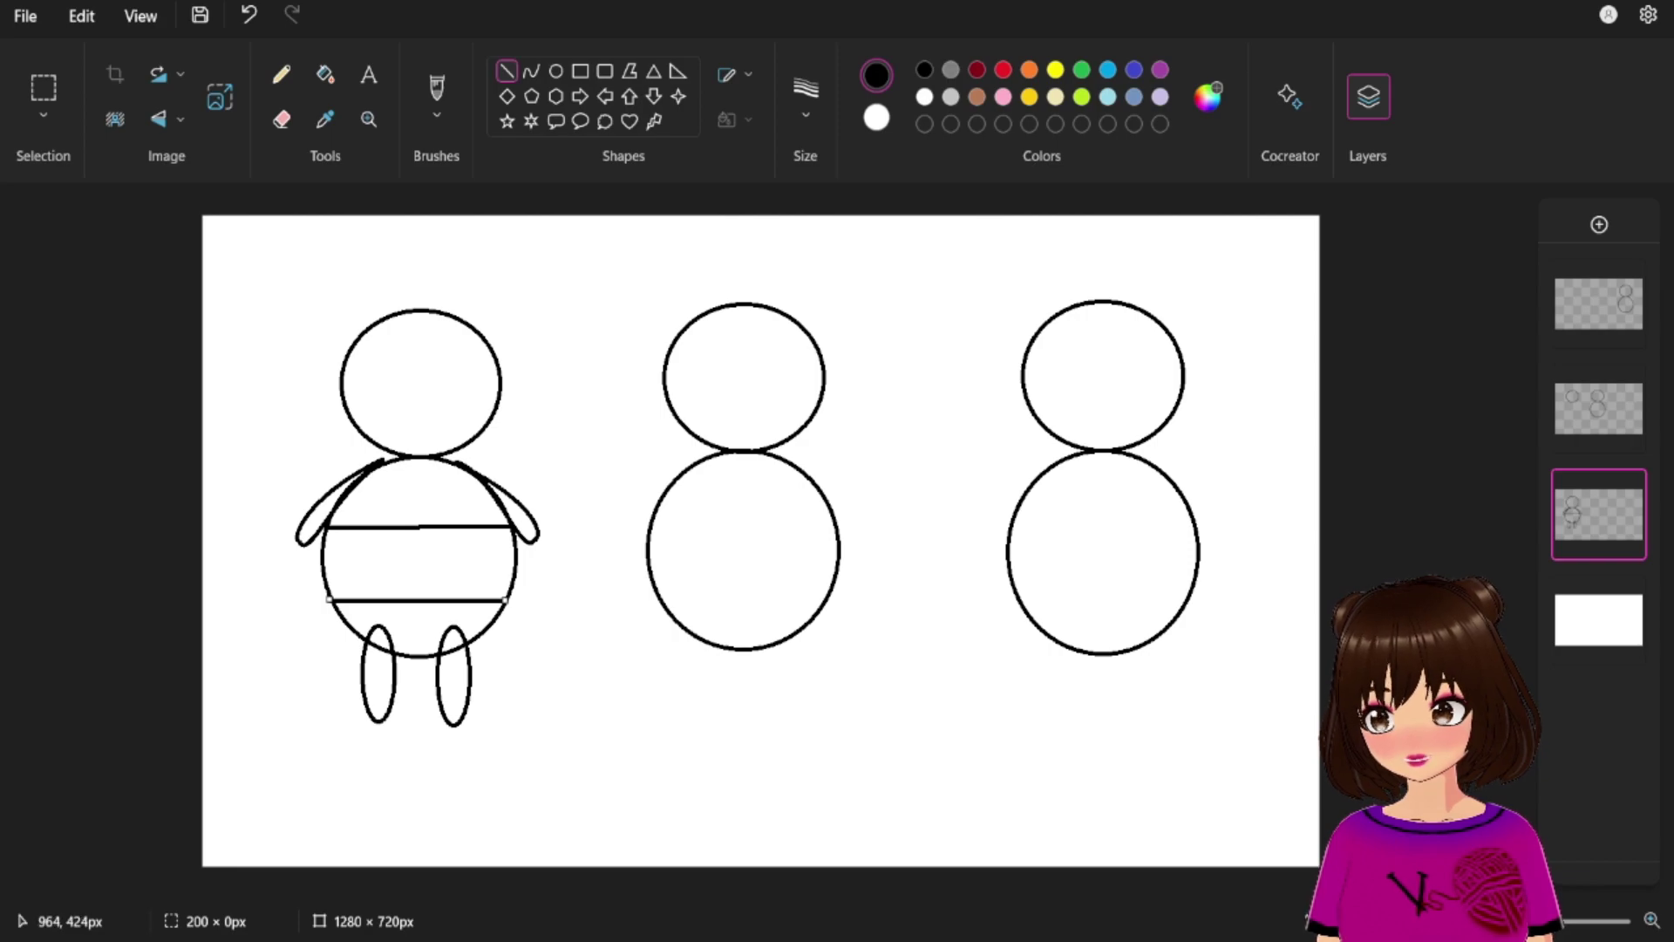
key("Escape")
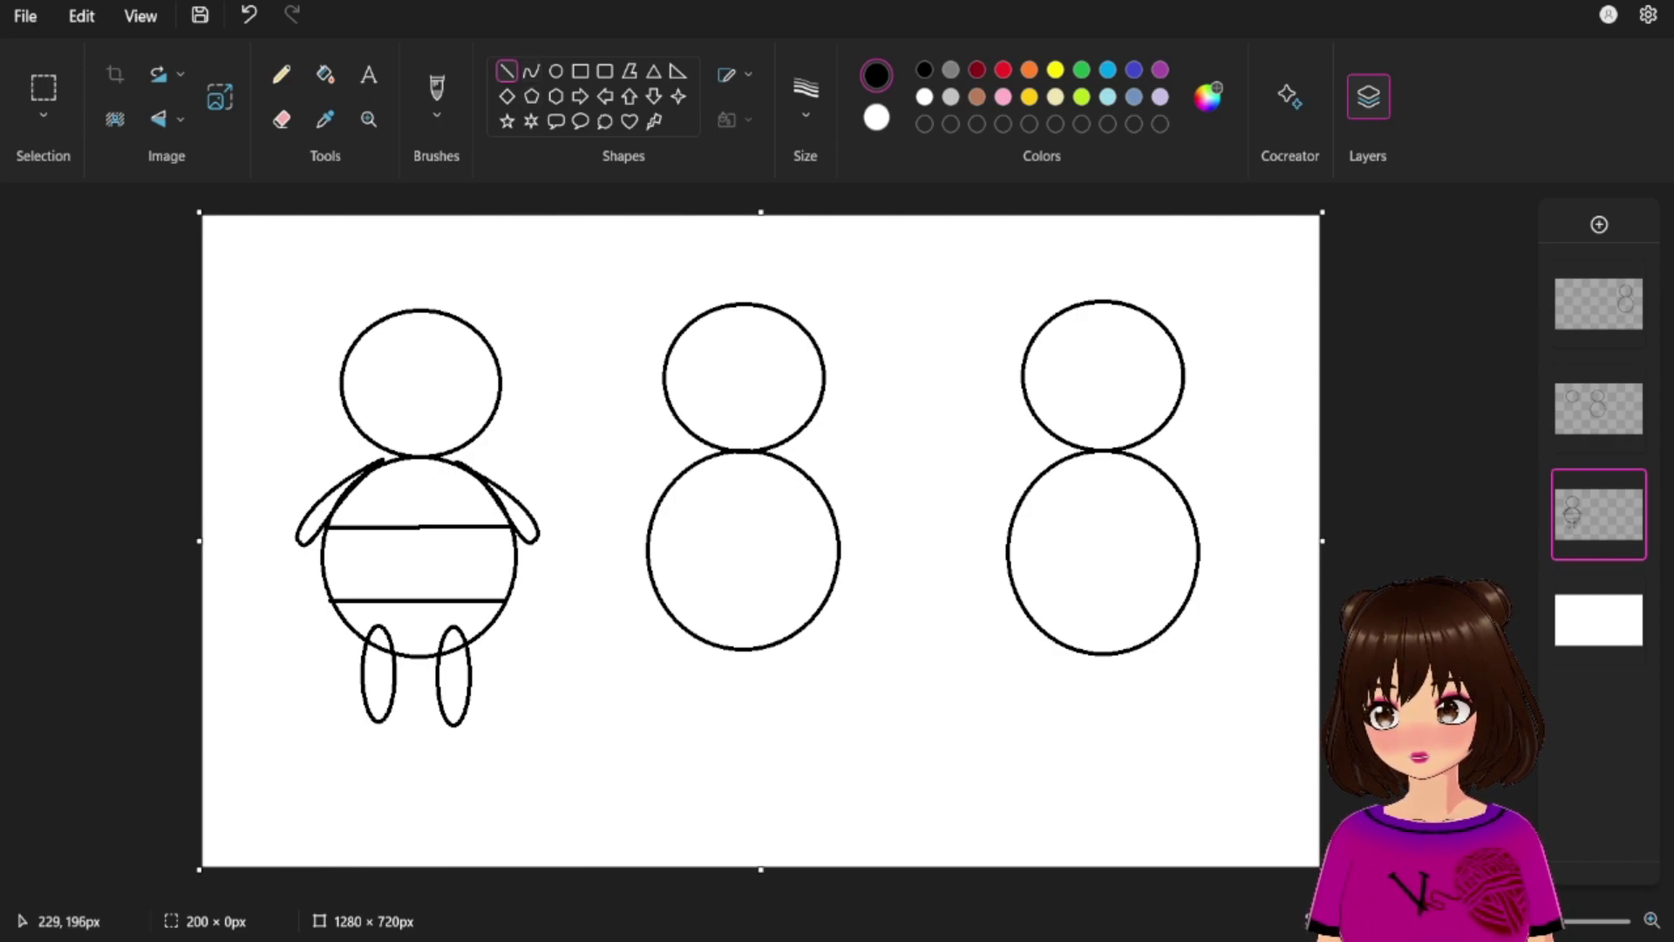
left_click_drag(405, 410, 419, 422)
key("ctrl+z")
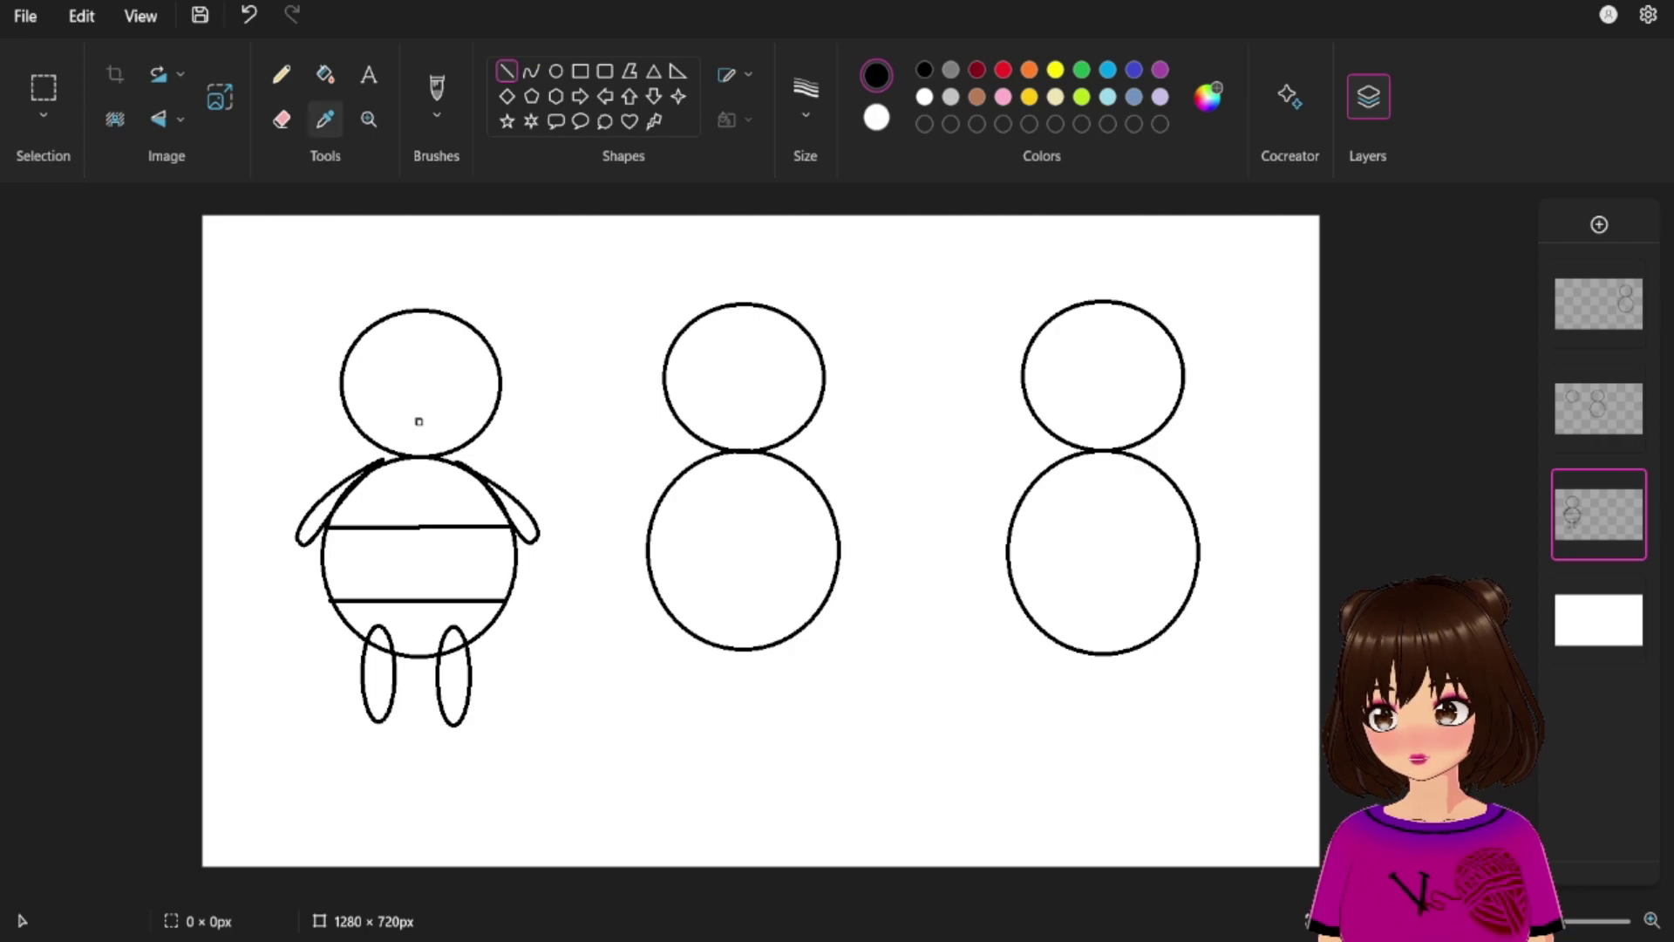
key("ctrl+z")
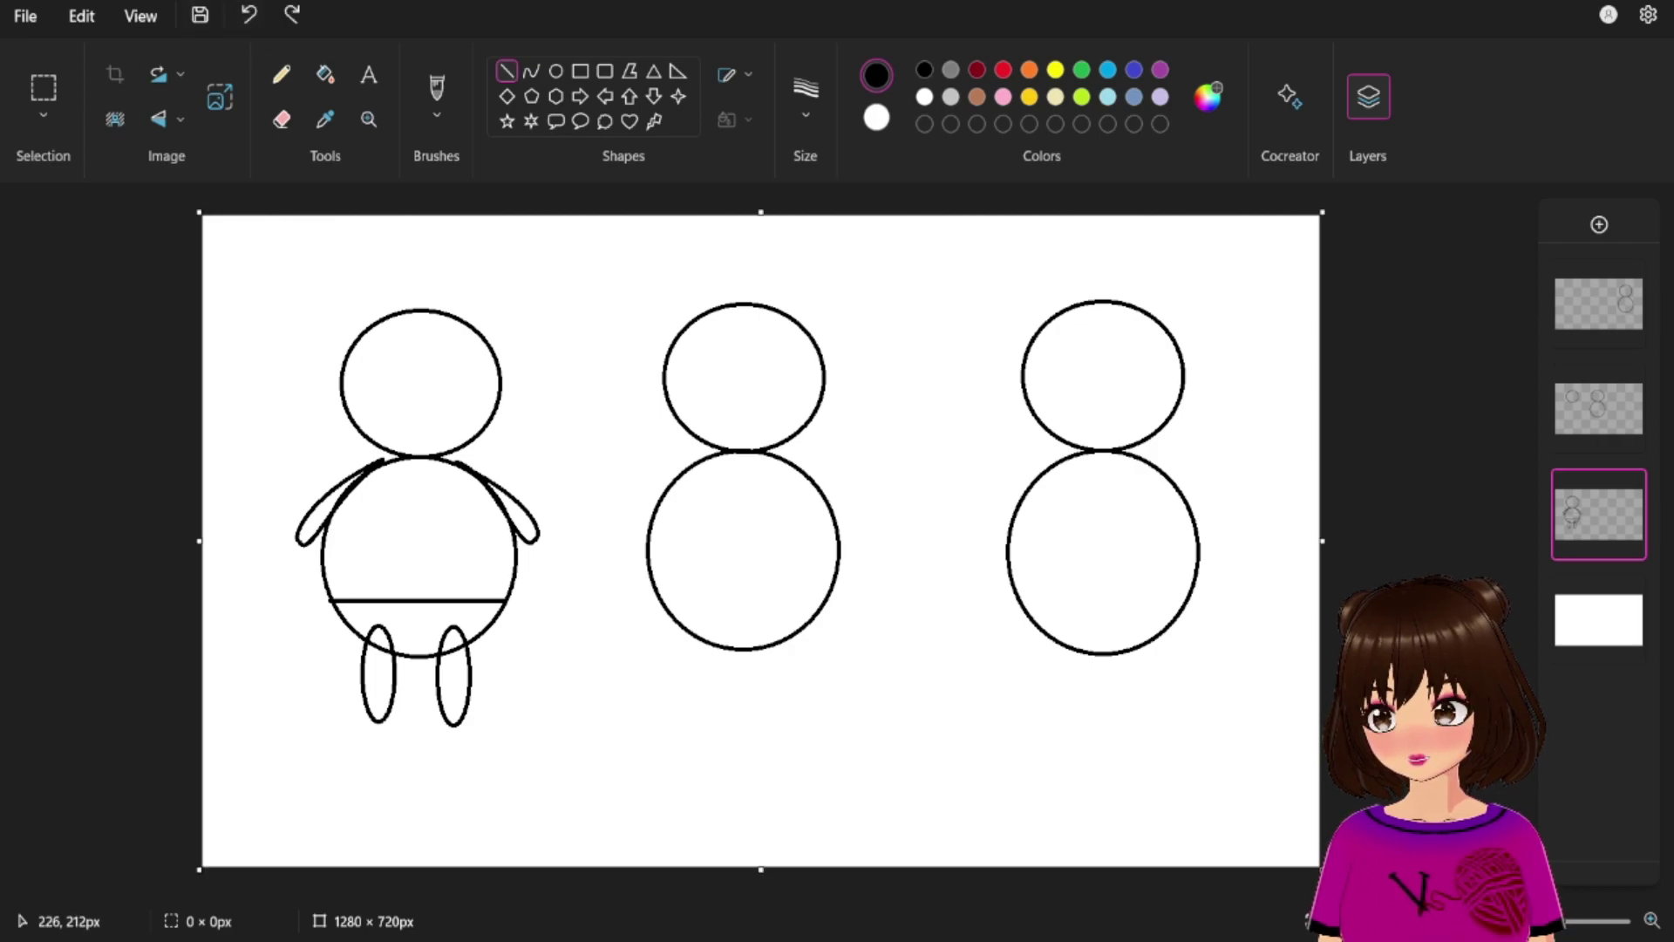
Draw a V-shaped mouth from lines about 11 × 14 px and 10 × 13 px low on the first head, and redraw the upper body line about 210 px long.
left_click_drag(412, 421, 417, 428)
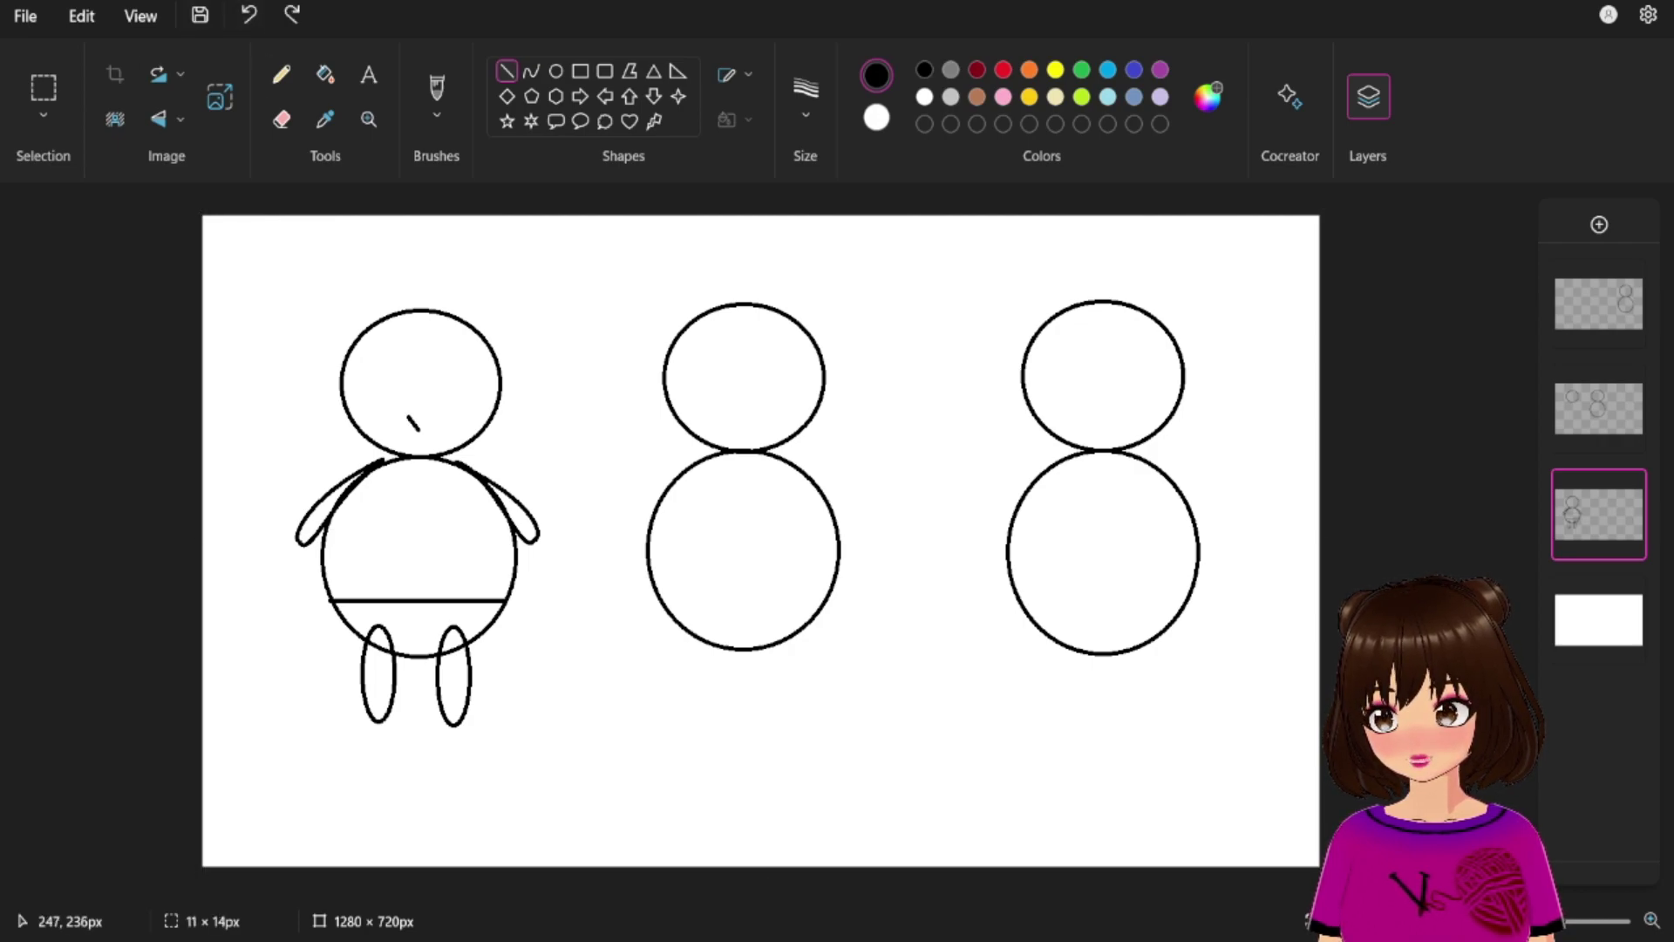
key("Escape")
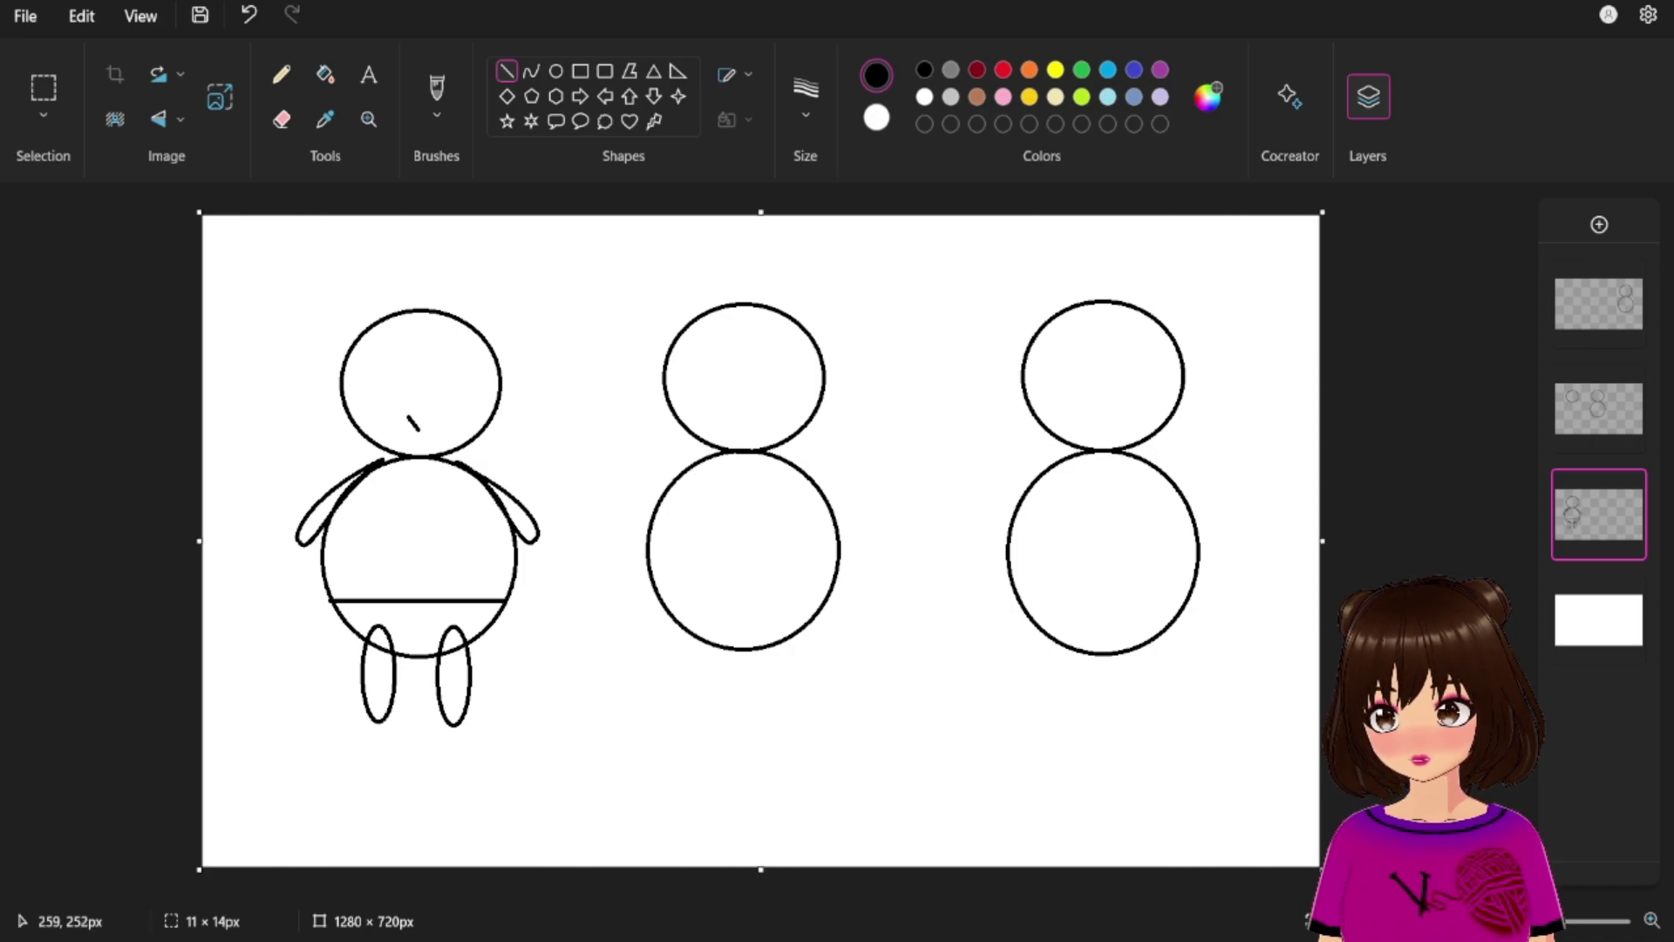
left_click_drag(417, 429, 426, 418)
key("Return")
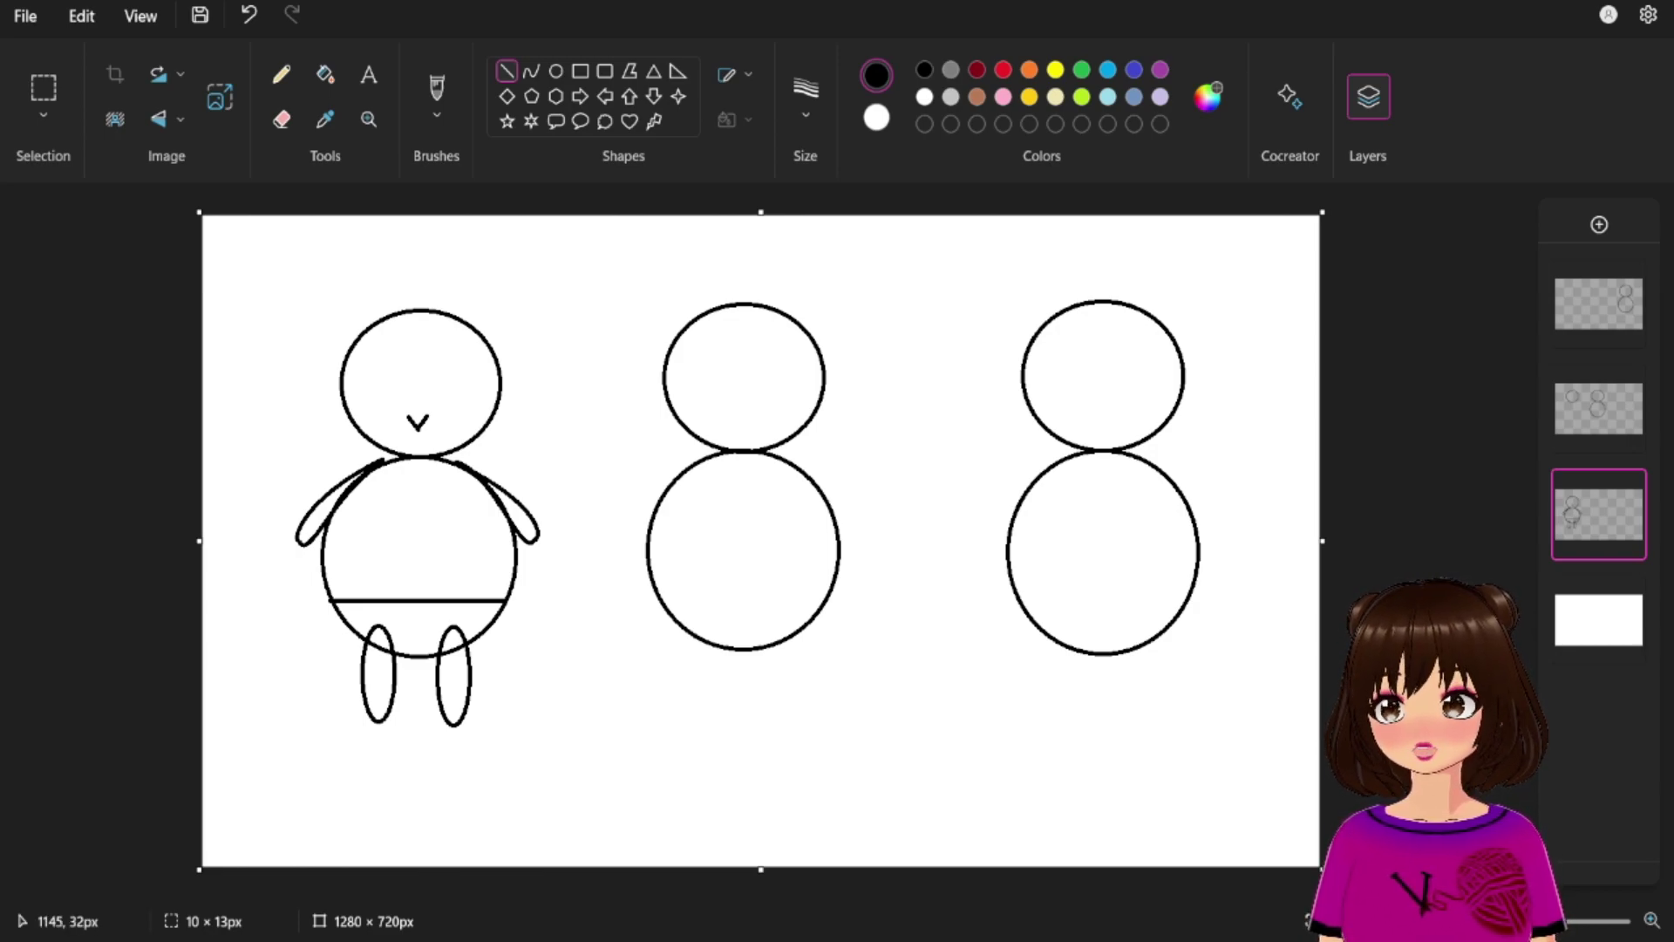
left_click_drag(327, 524, 509, 525)
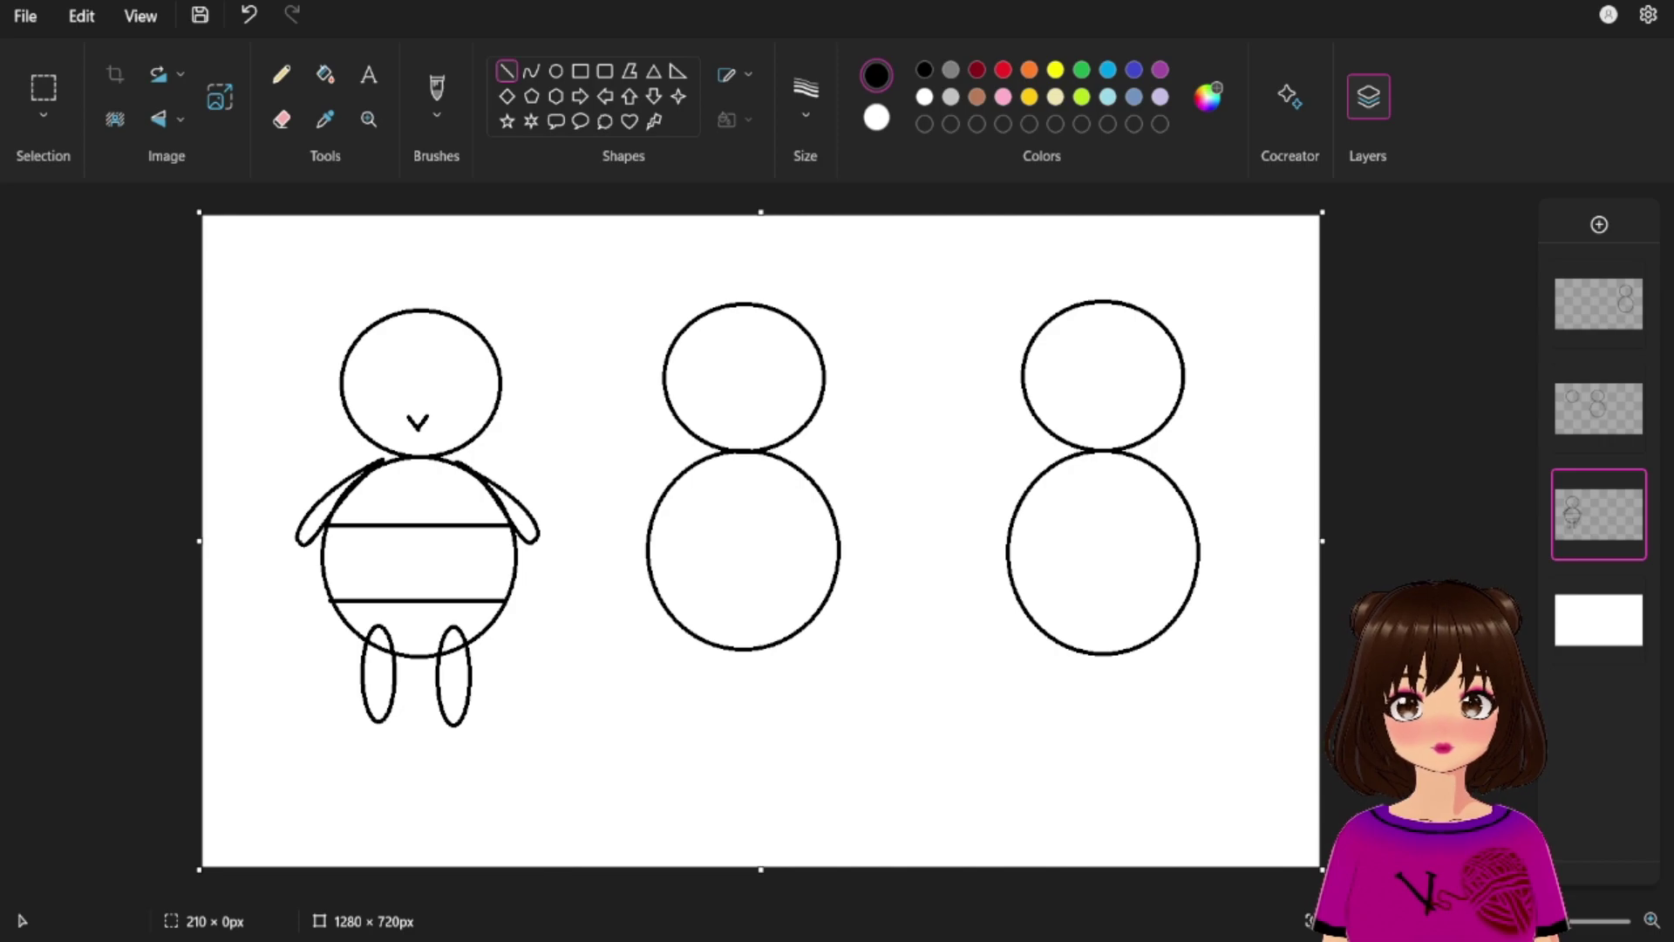
Fill both of the first figure's legs with black, including the leg tips that overlap the body.
left_click(325, 75)
left_click(460, 649)
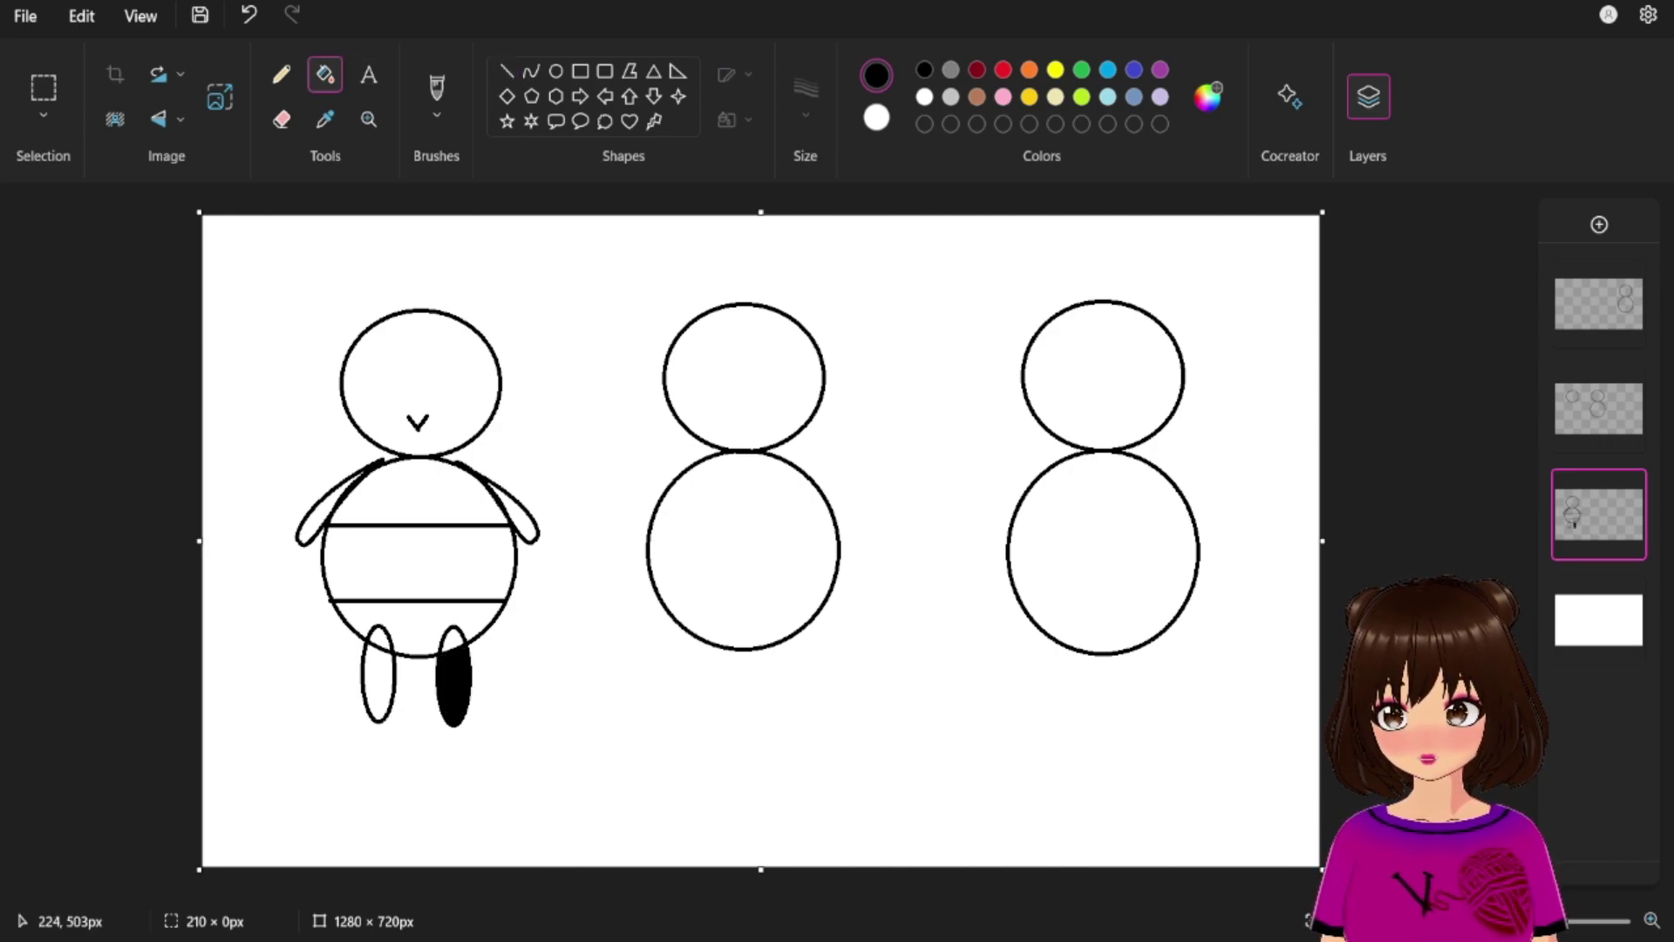
left_click(381, 653)
left_click(377, 629)
left_click(452, 627)
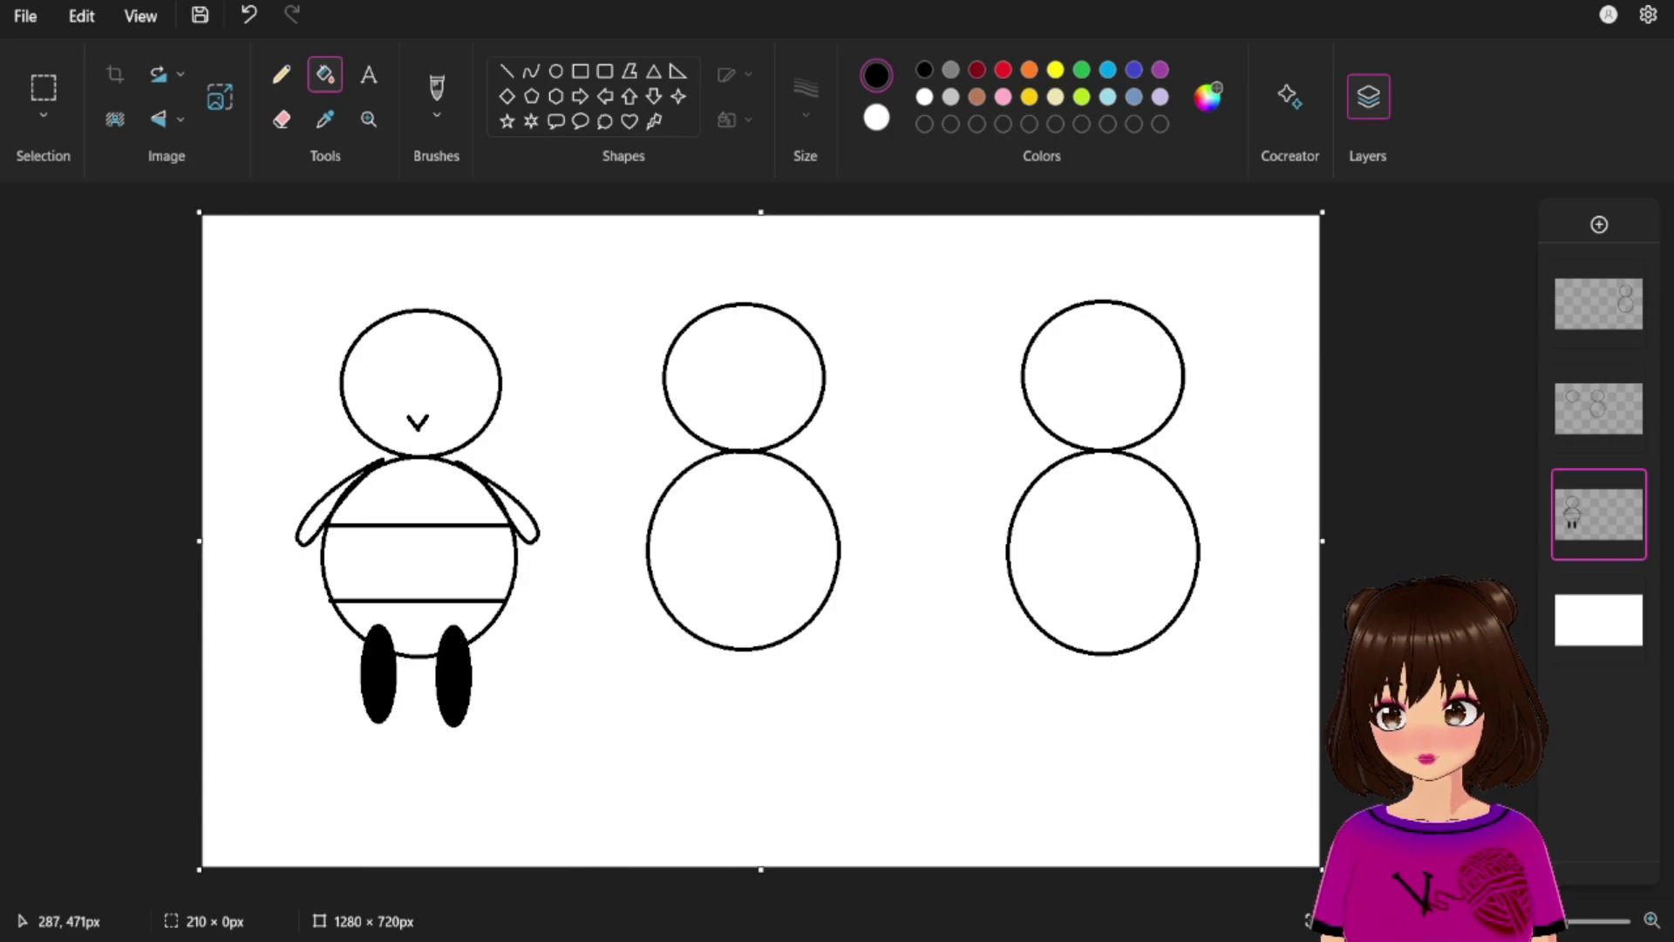
Fill the first figure's lower and upper body sections and both arms with black, leaving the middle band unfilled.
left_click(400, 606)
left_click(423, 489)
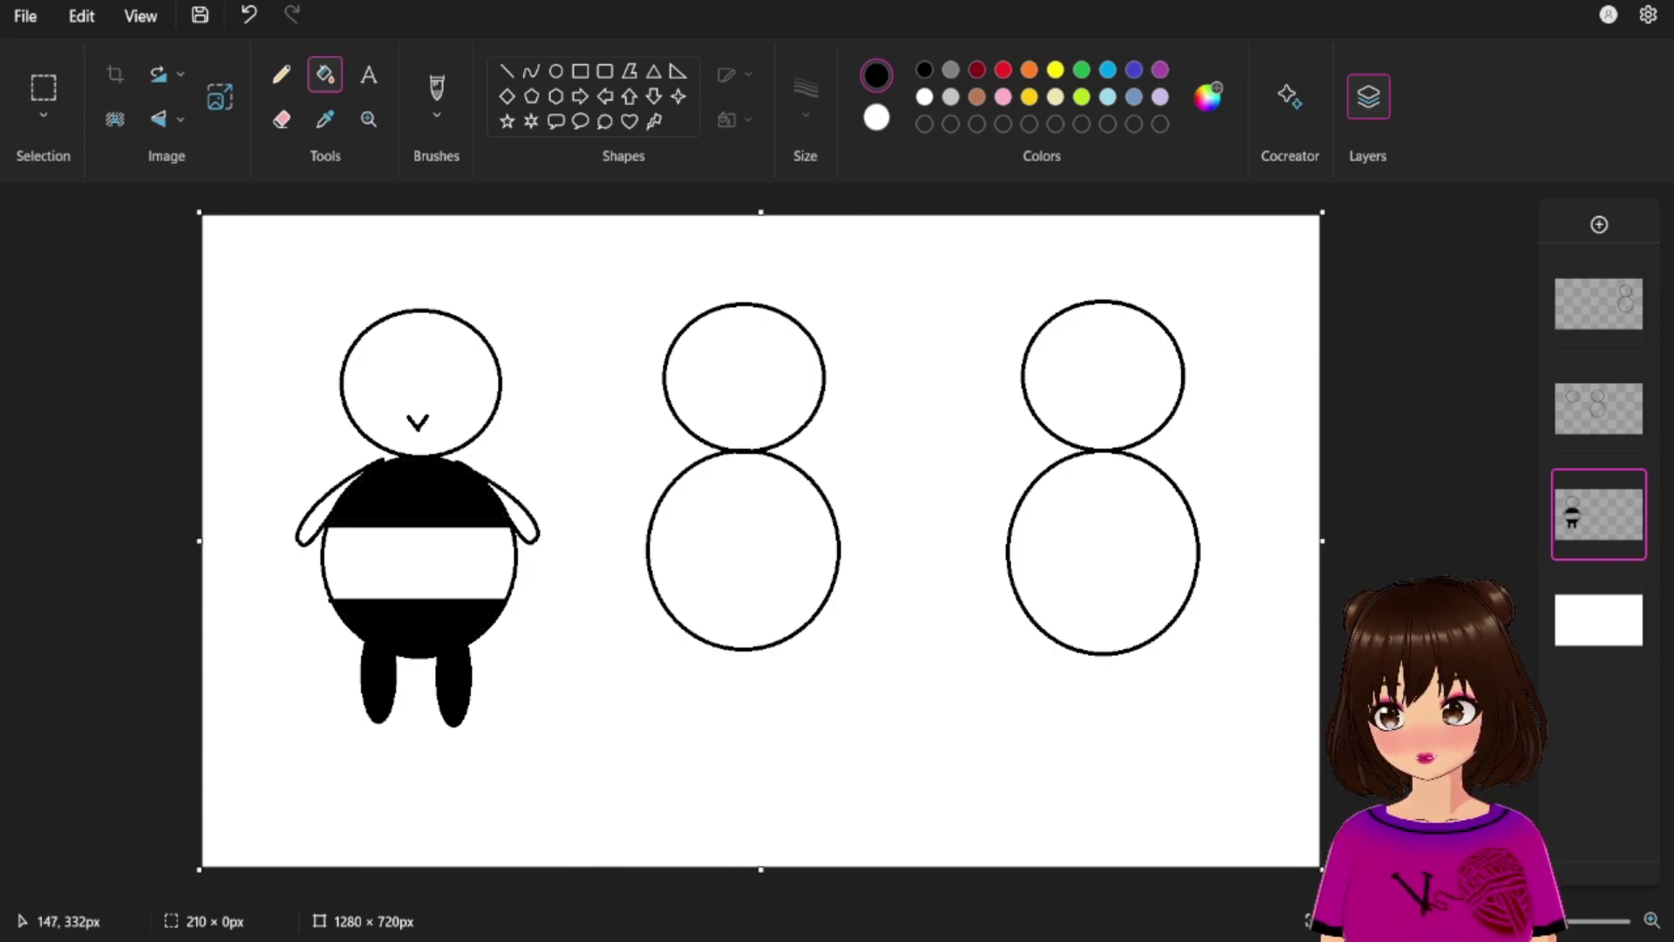
left_click(322, 501)
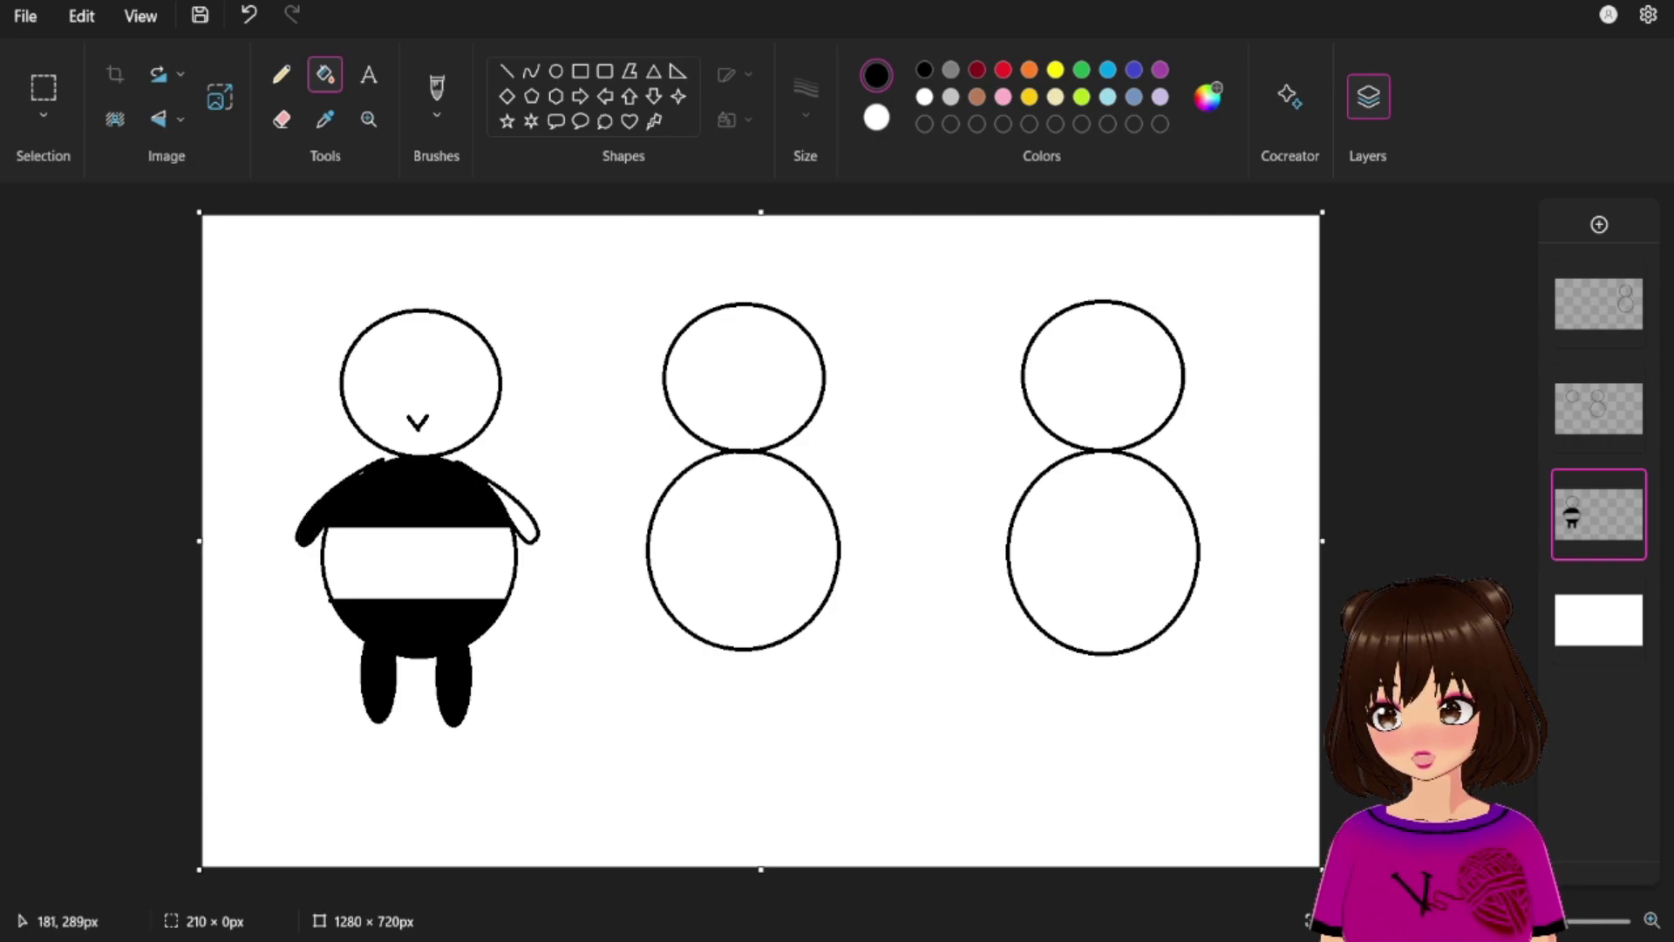
left_click(521, 516)
Draw two small round eyes above the first figure's mouth with the Oval shape, the right-hand one about 43 × 40 px.
left_click(436, 87)
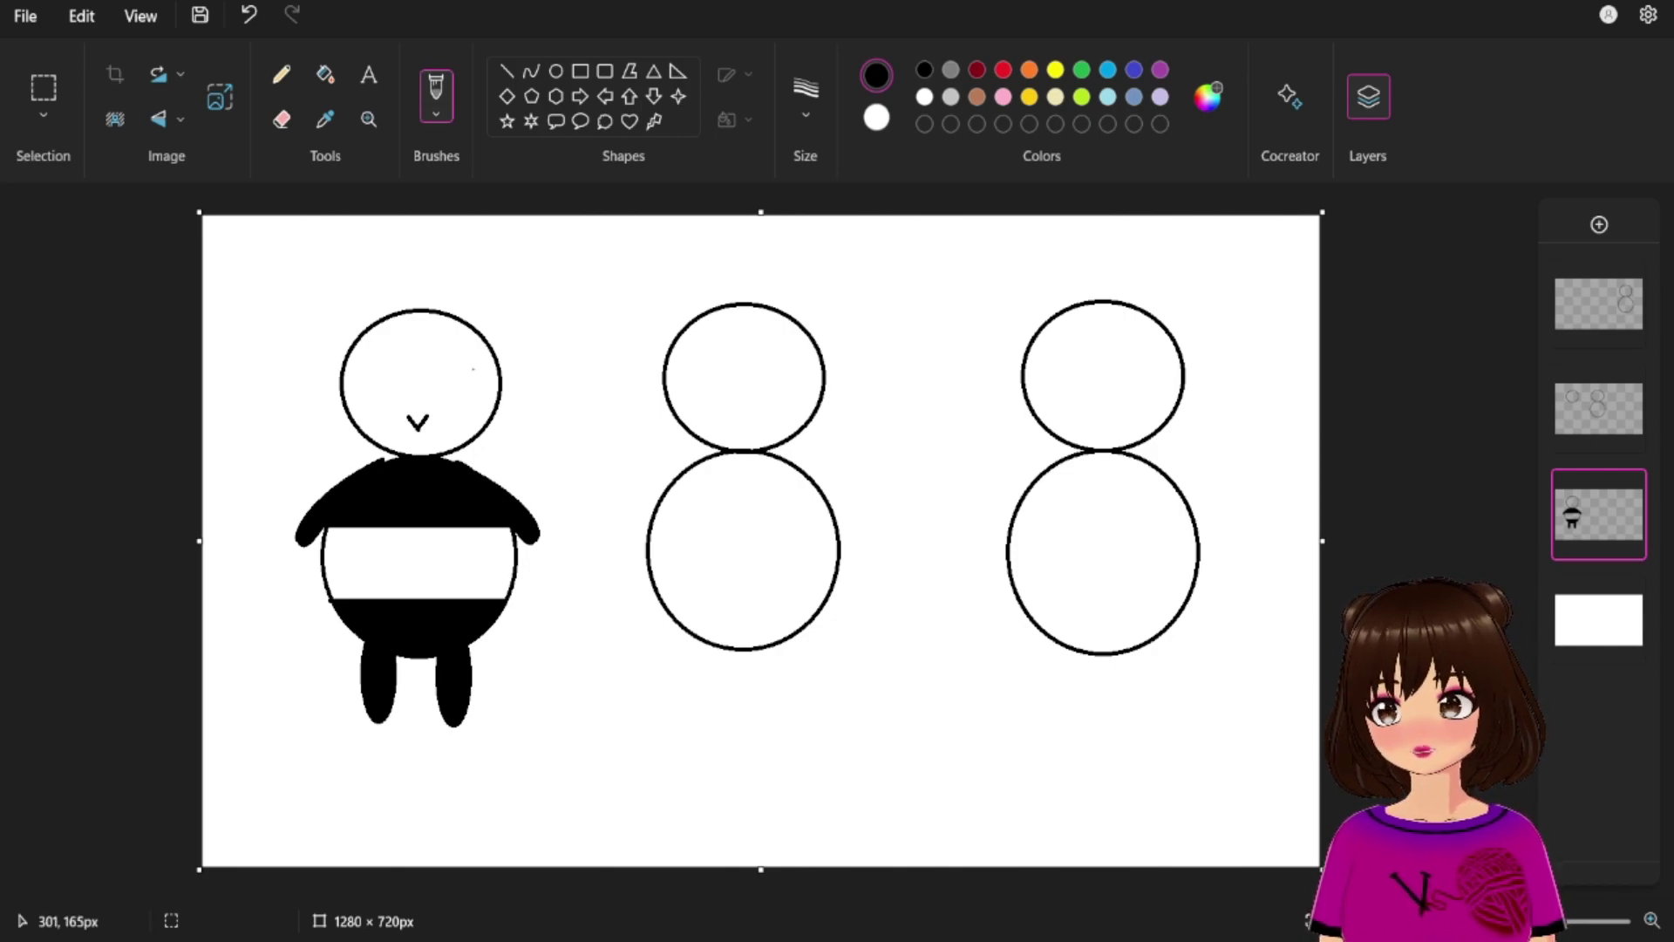
left_click(555, 70)
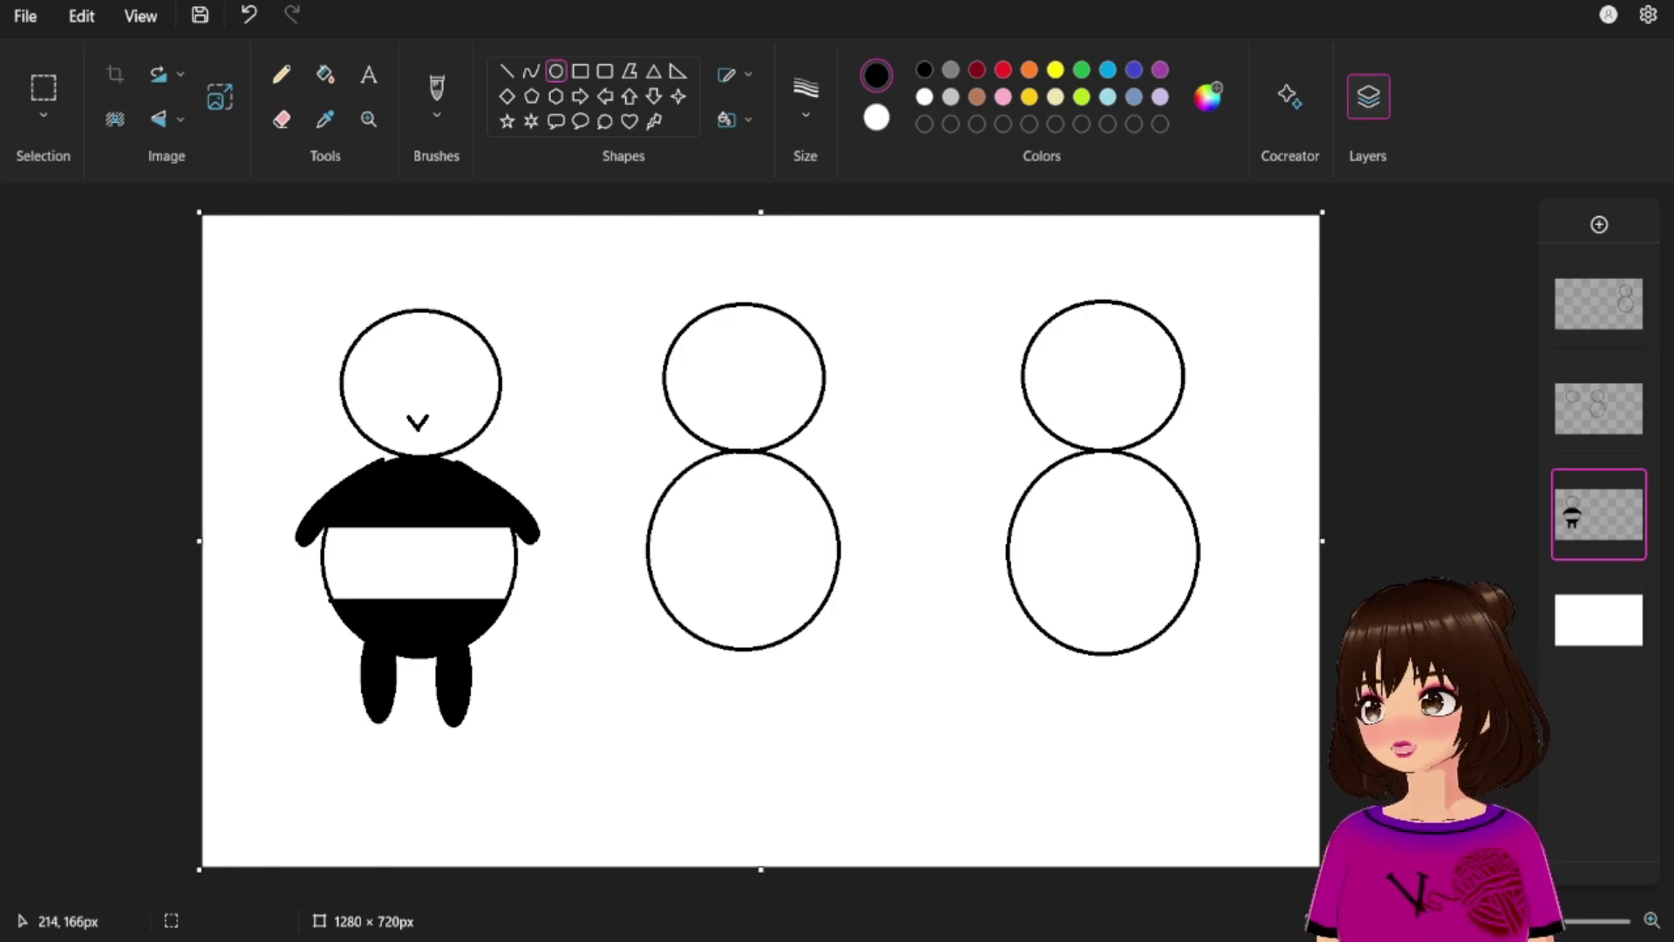
mouse_move(379, 364)
left_mouse_down()
mouse_move(408, 393)
mouse_move(372, 355)
left_mouse_up()
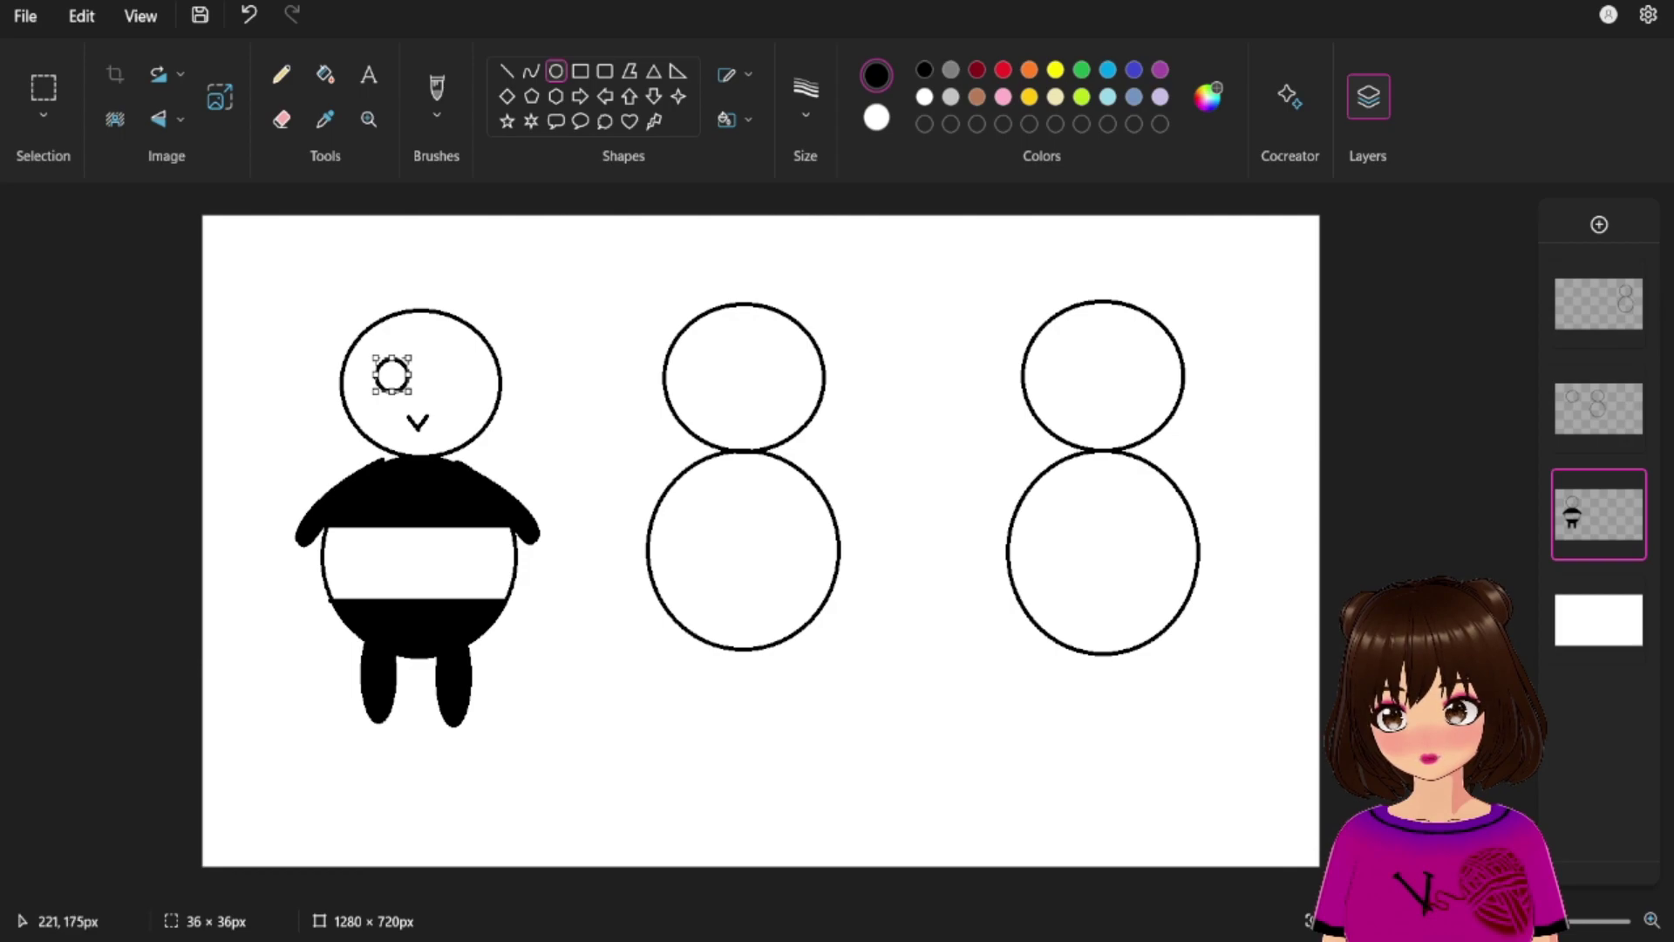
mouse_move(373, 357)
left_mouse_down()
mouse_move(346, 337)
mouse_move(378, 369)
left_mouse_up()
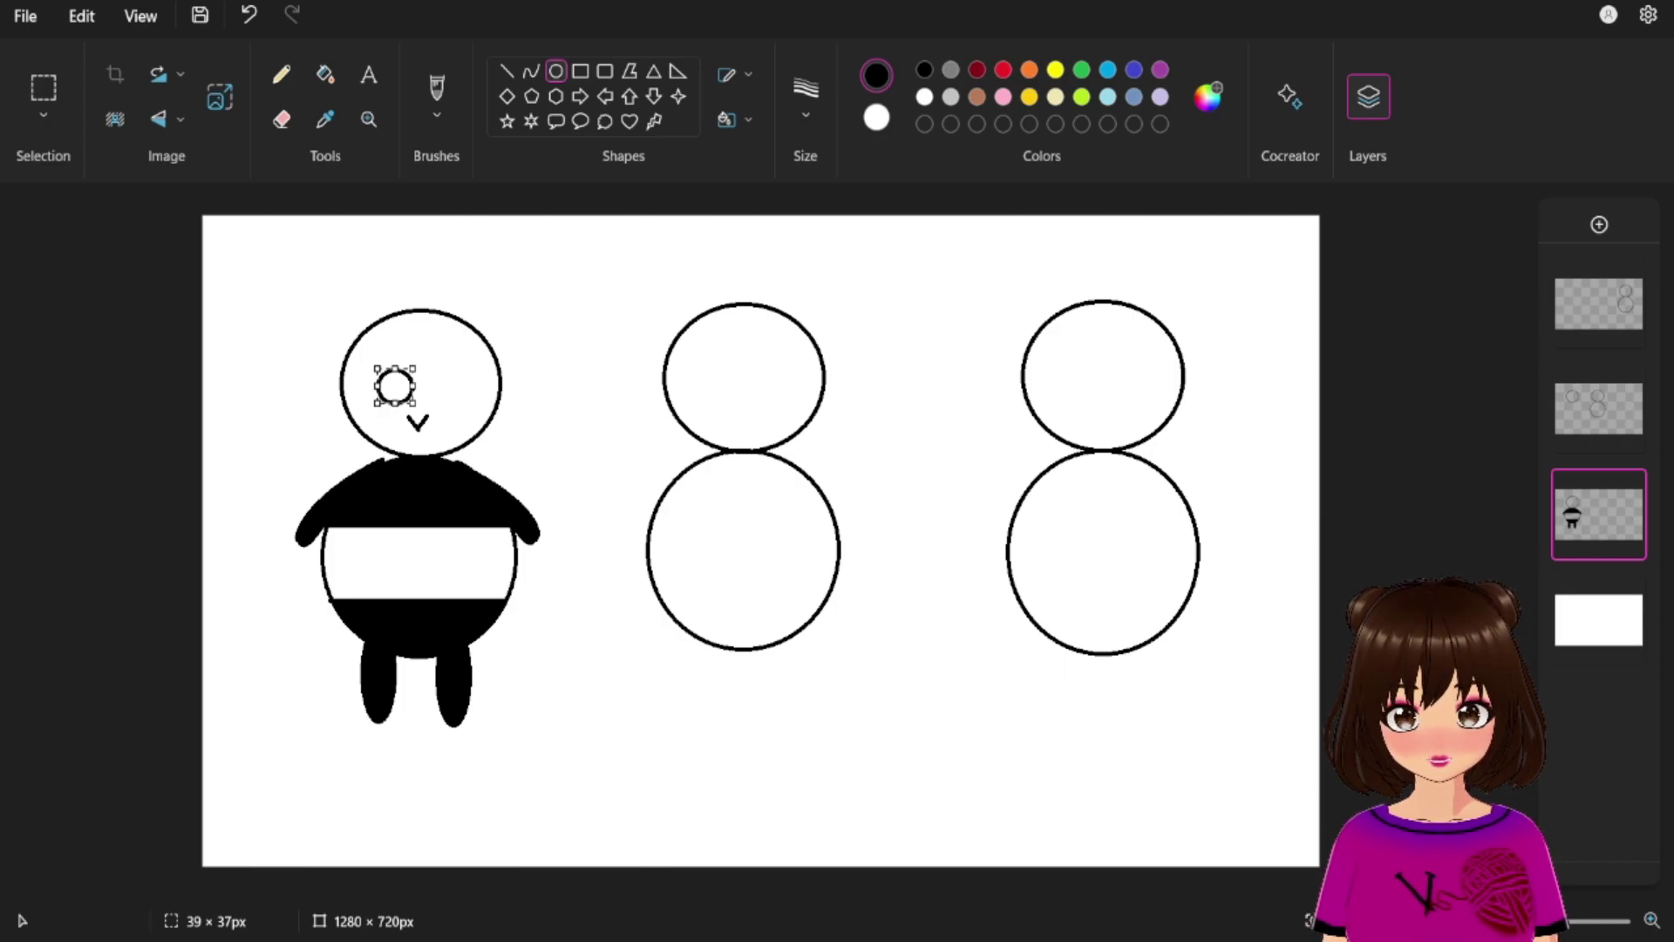
left_click(1651, 920)
left_click(1651, 919)
left_click(1651, 920)
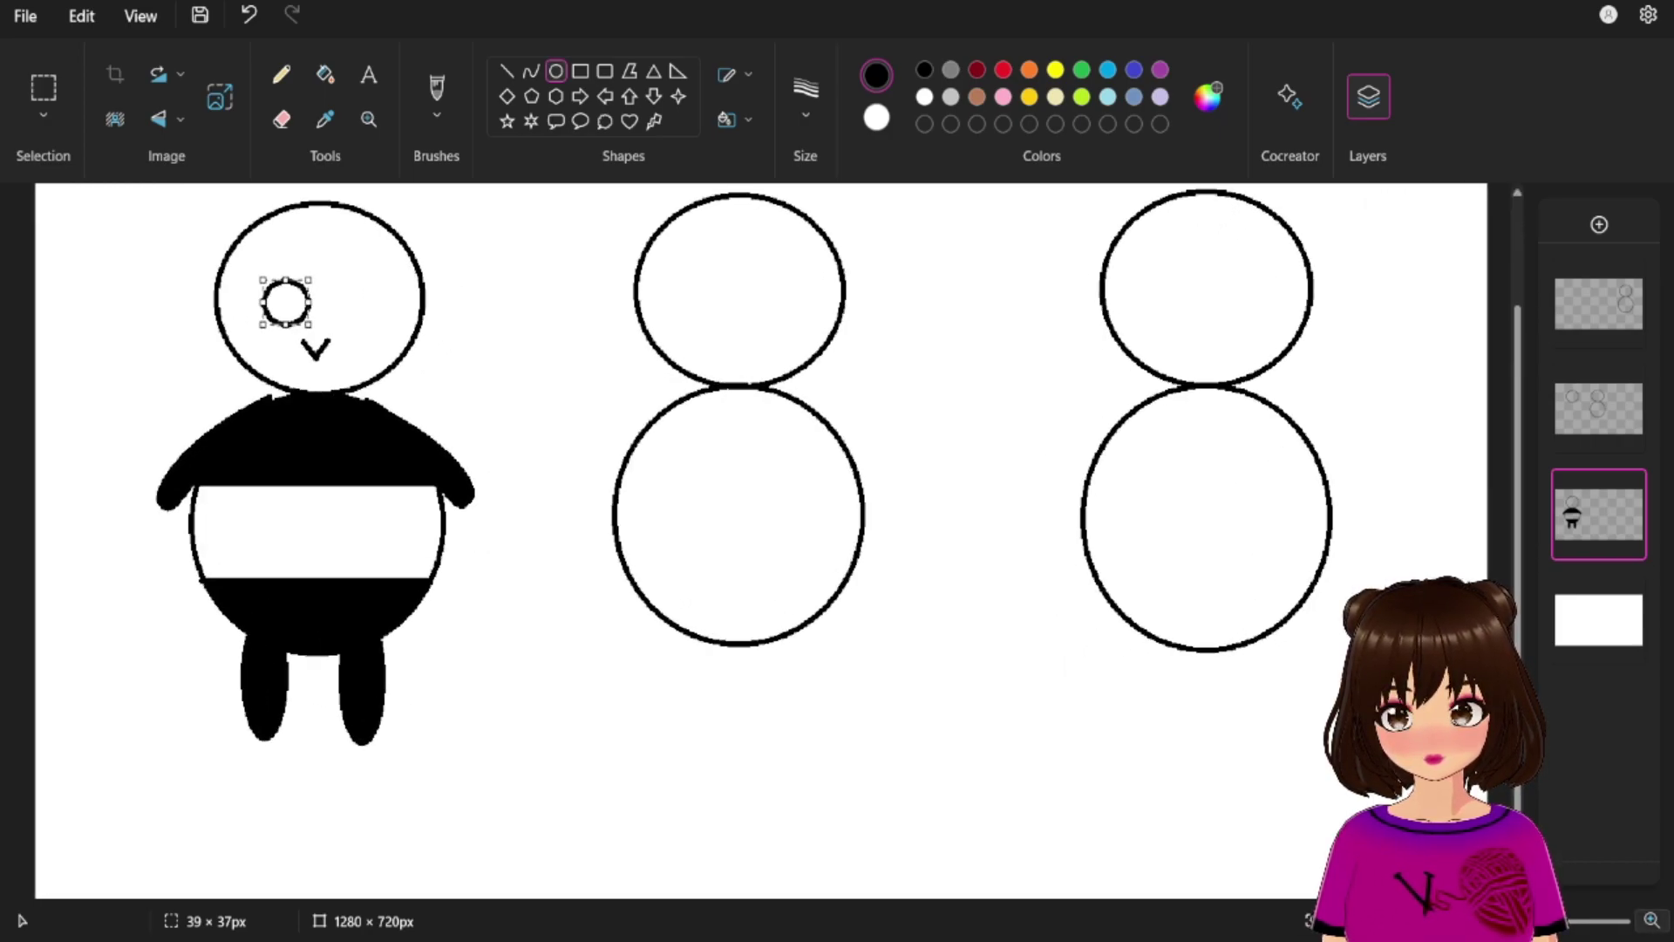
left_click_drag(284, 302, 361, 297)
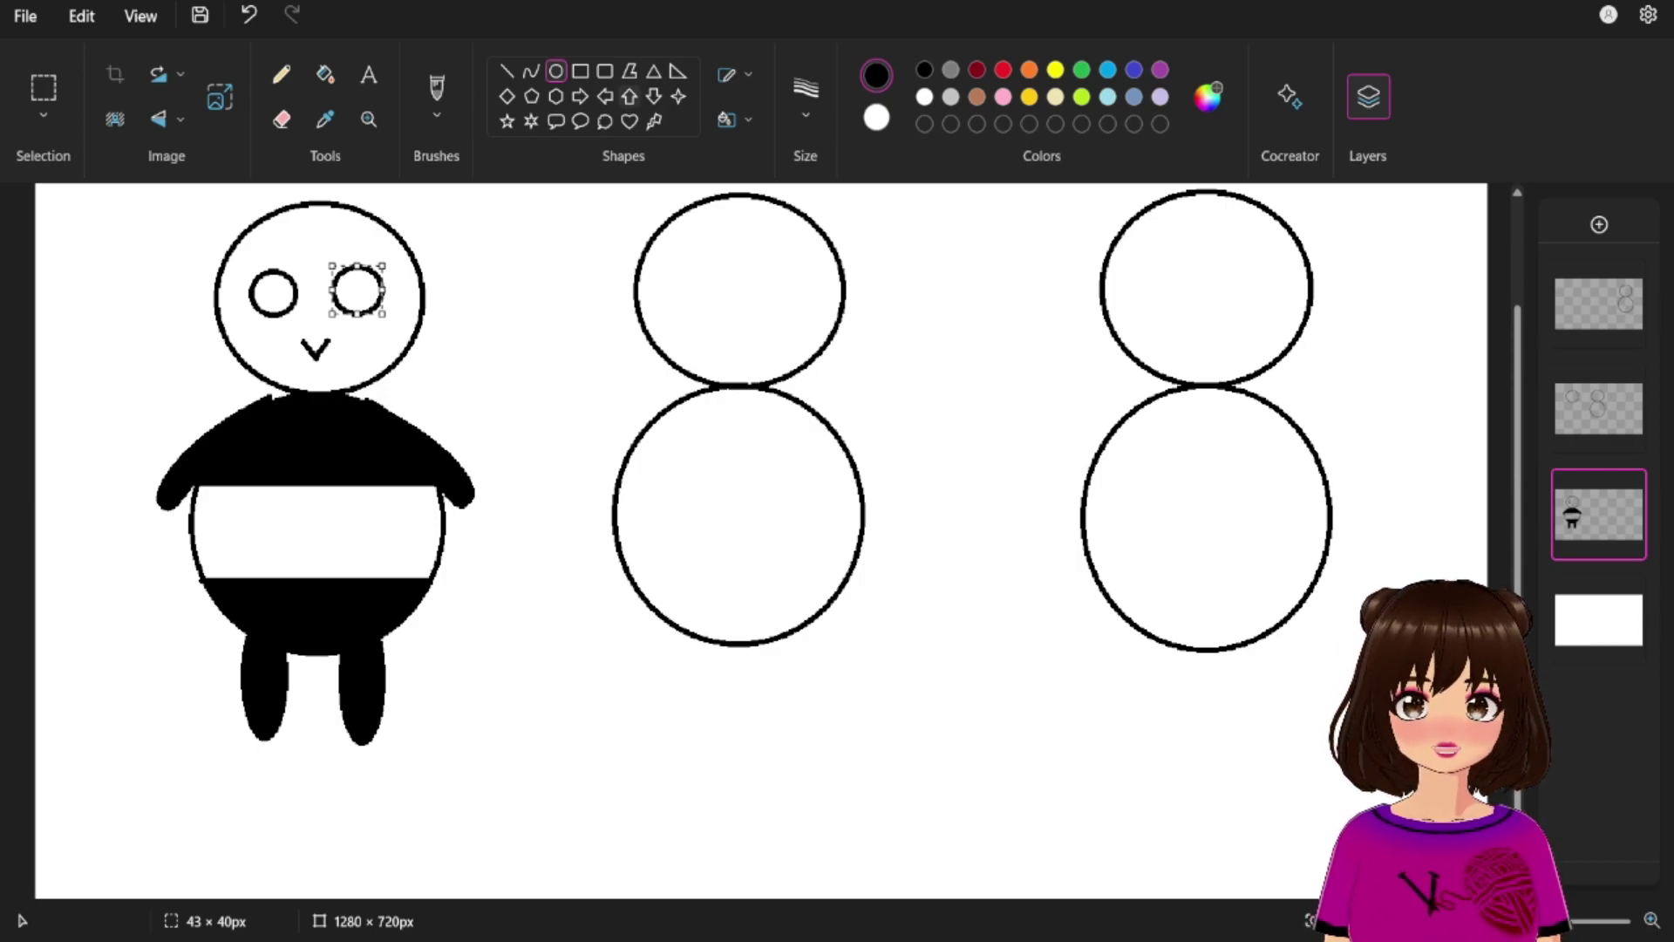
left_click(531, 71)
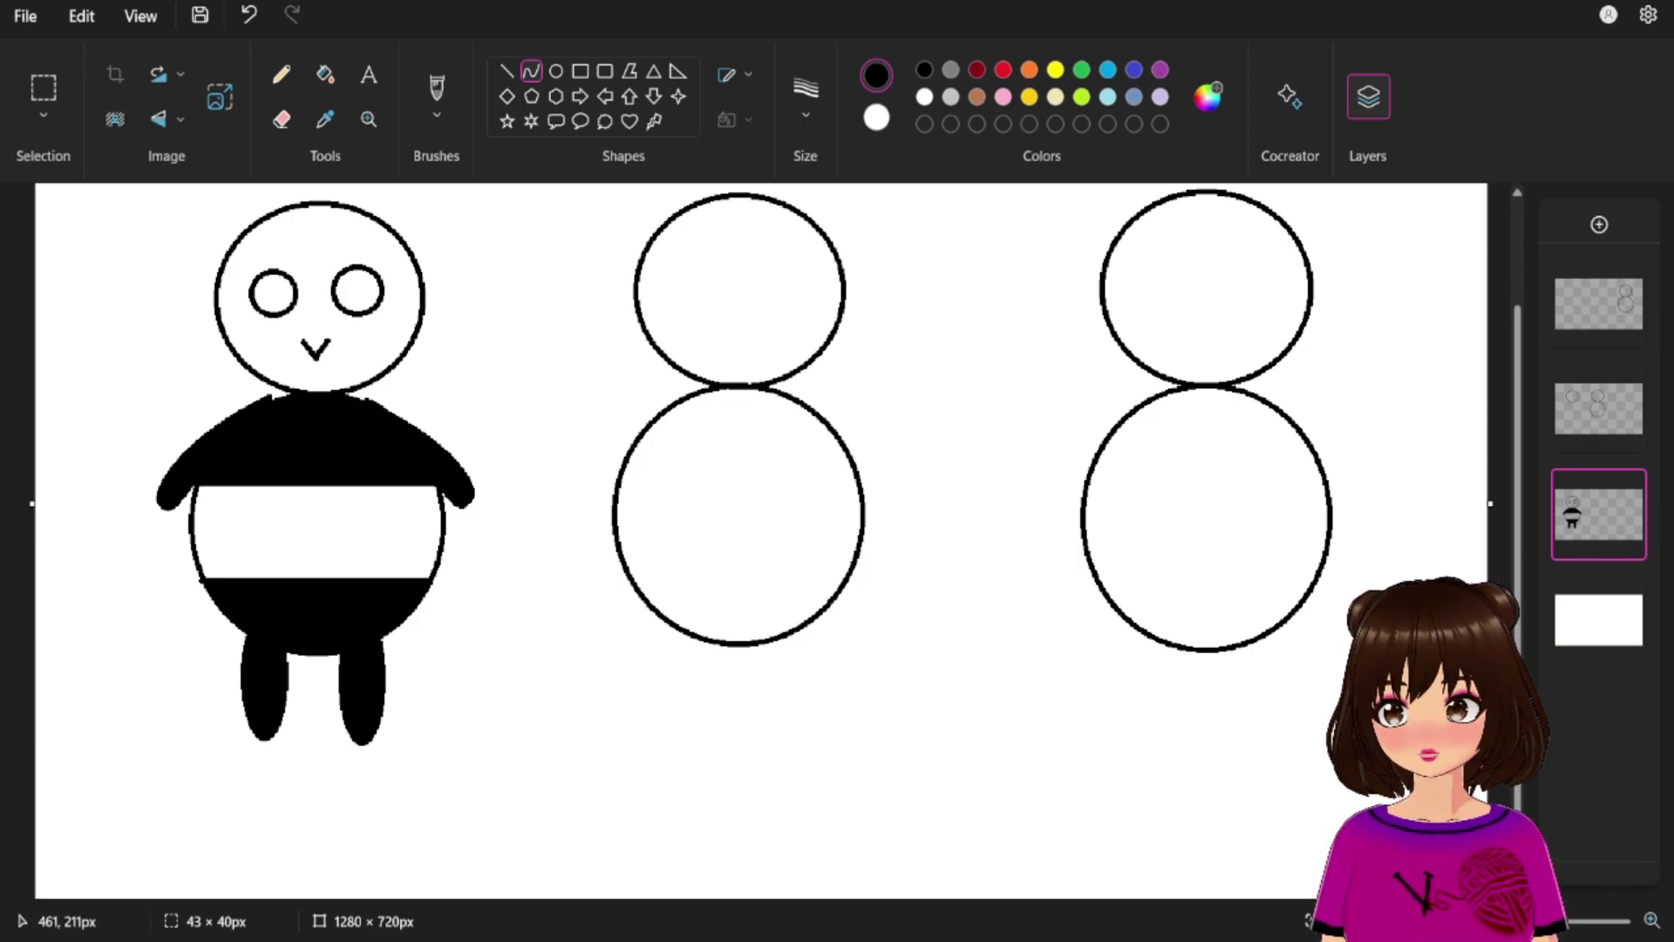
left_click(365, 285)
left_click(345, 302)
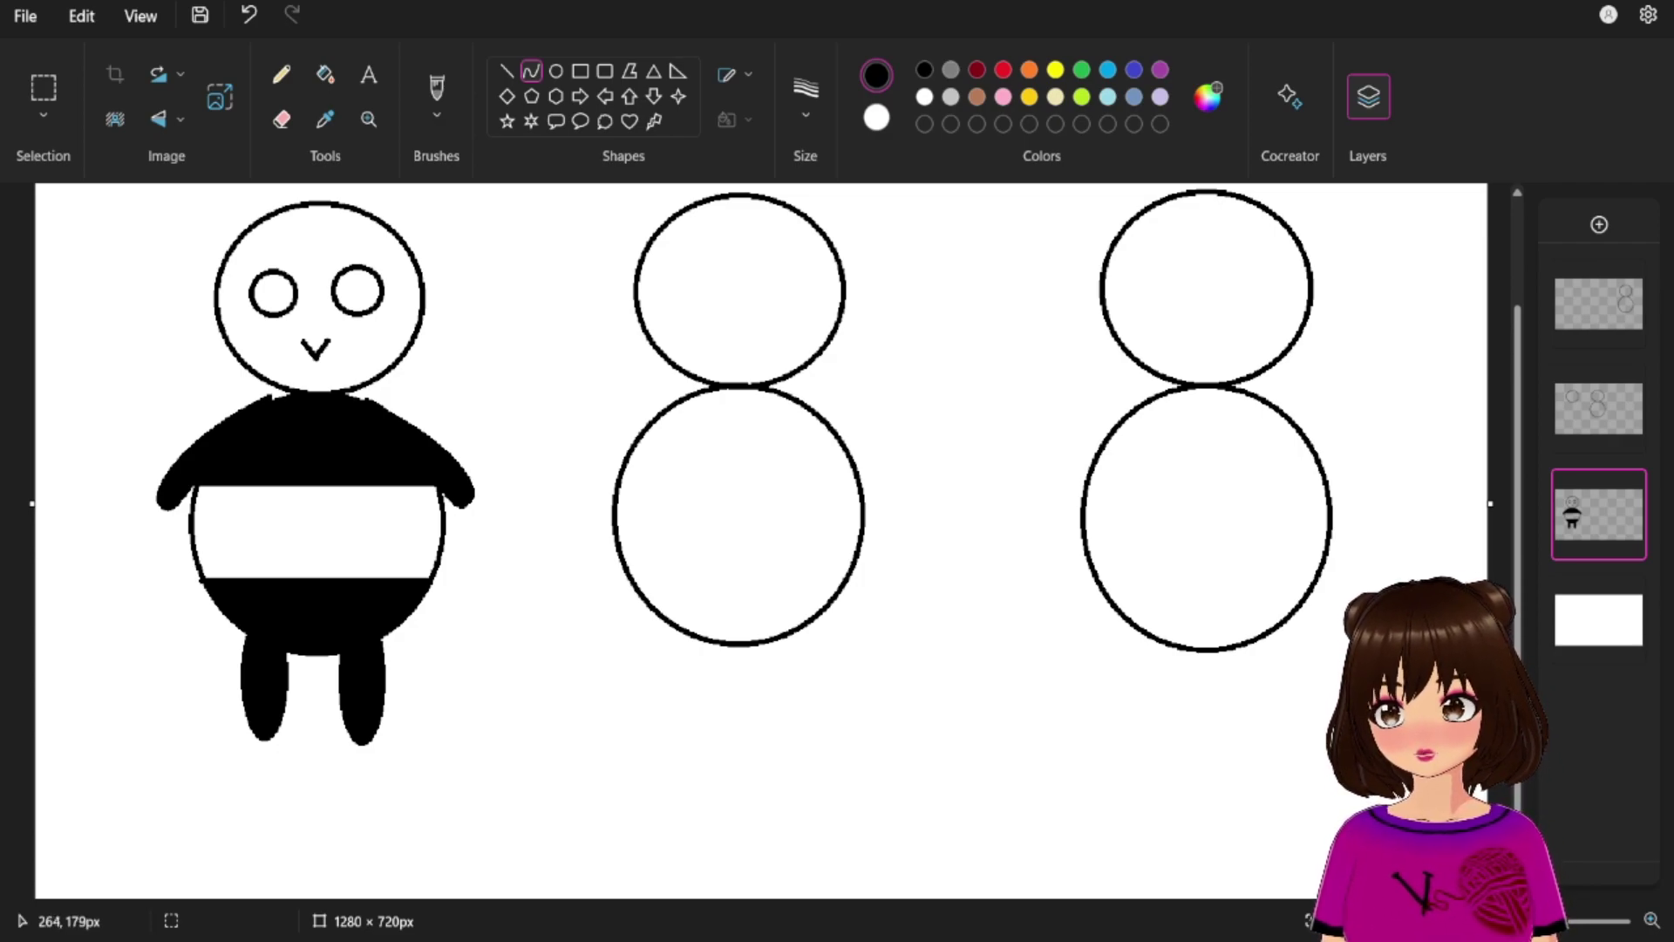
left_click_drag(339, 308, 358, 273)
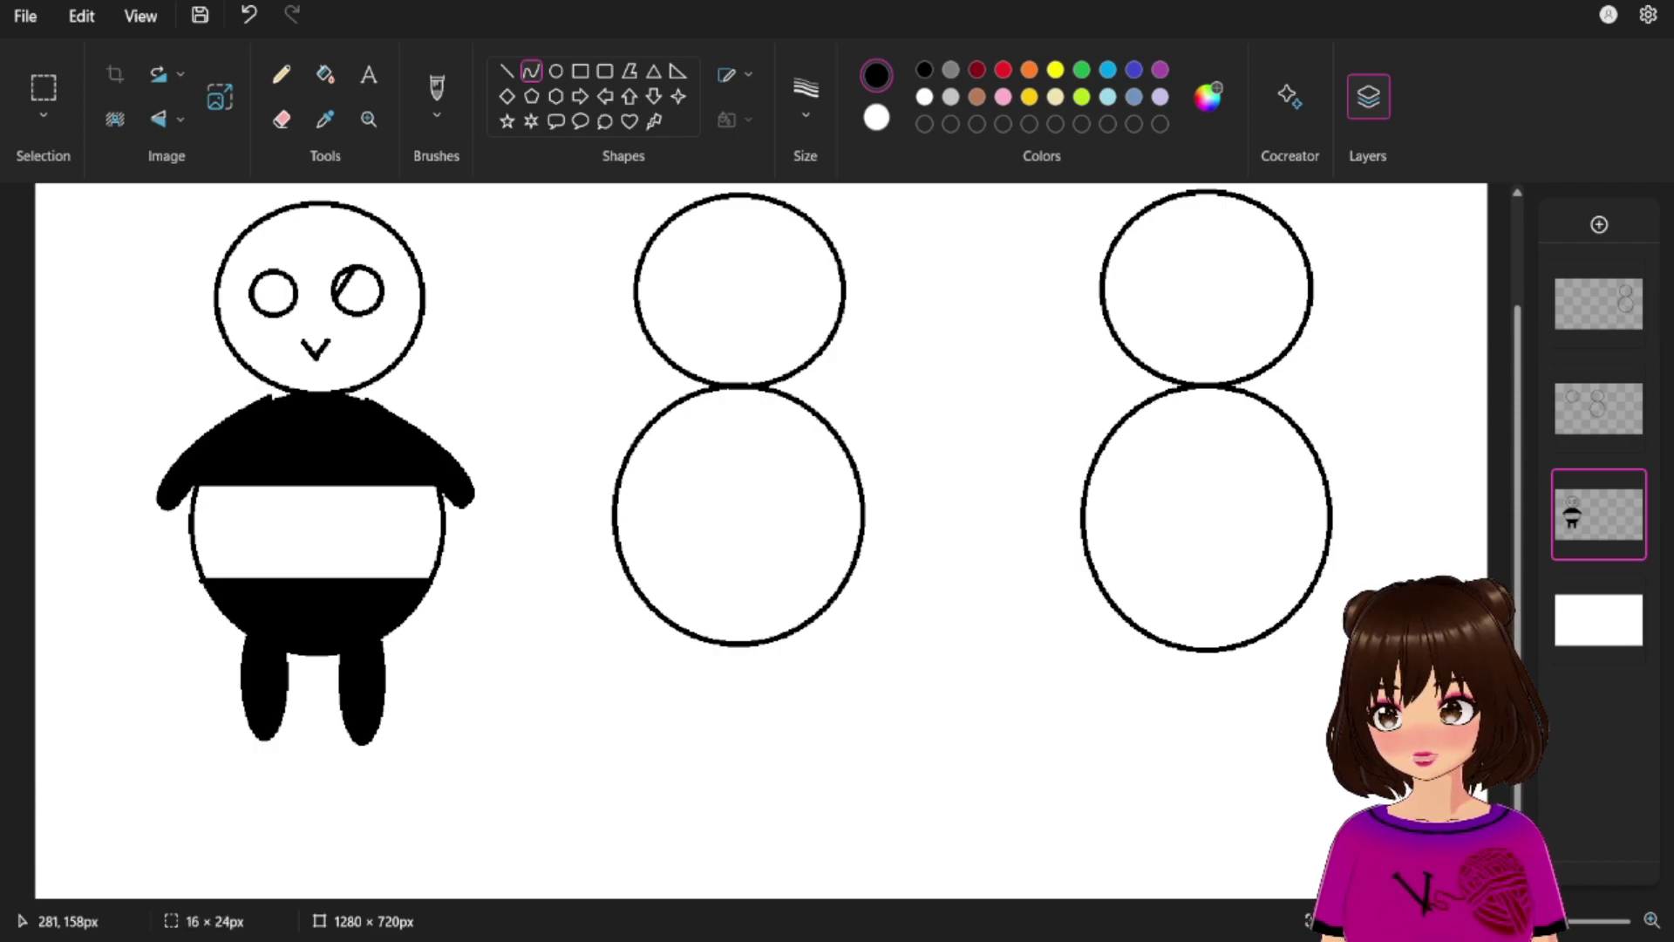
mouse_move(345, 273)
left_mouse_down()
mouse_move(350, 289)
mouse_move(282, 296)
mouse_move(351, 297)
mouse_move(352, 280)
left_mouse_up()
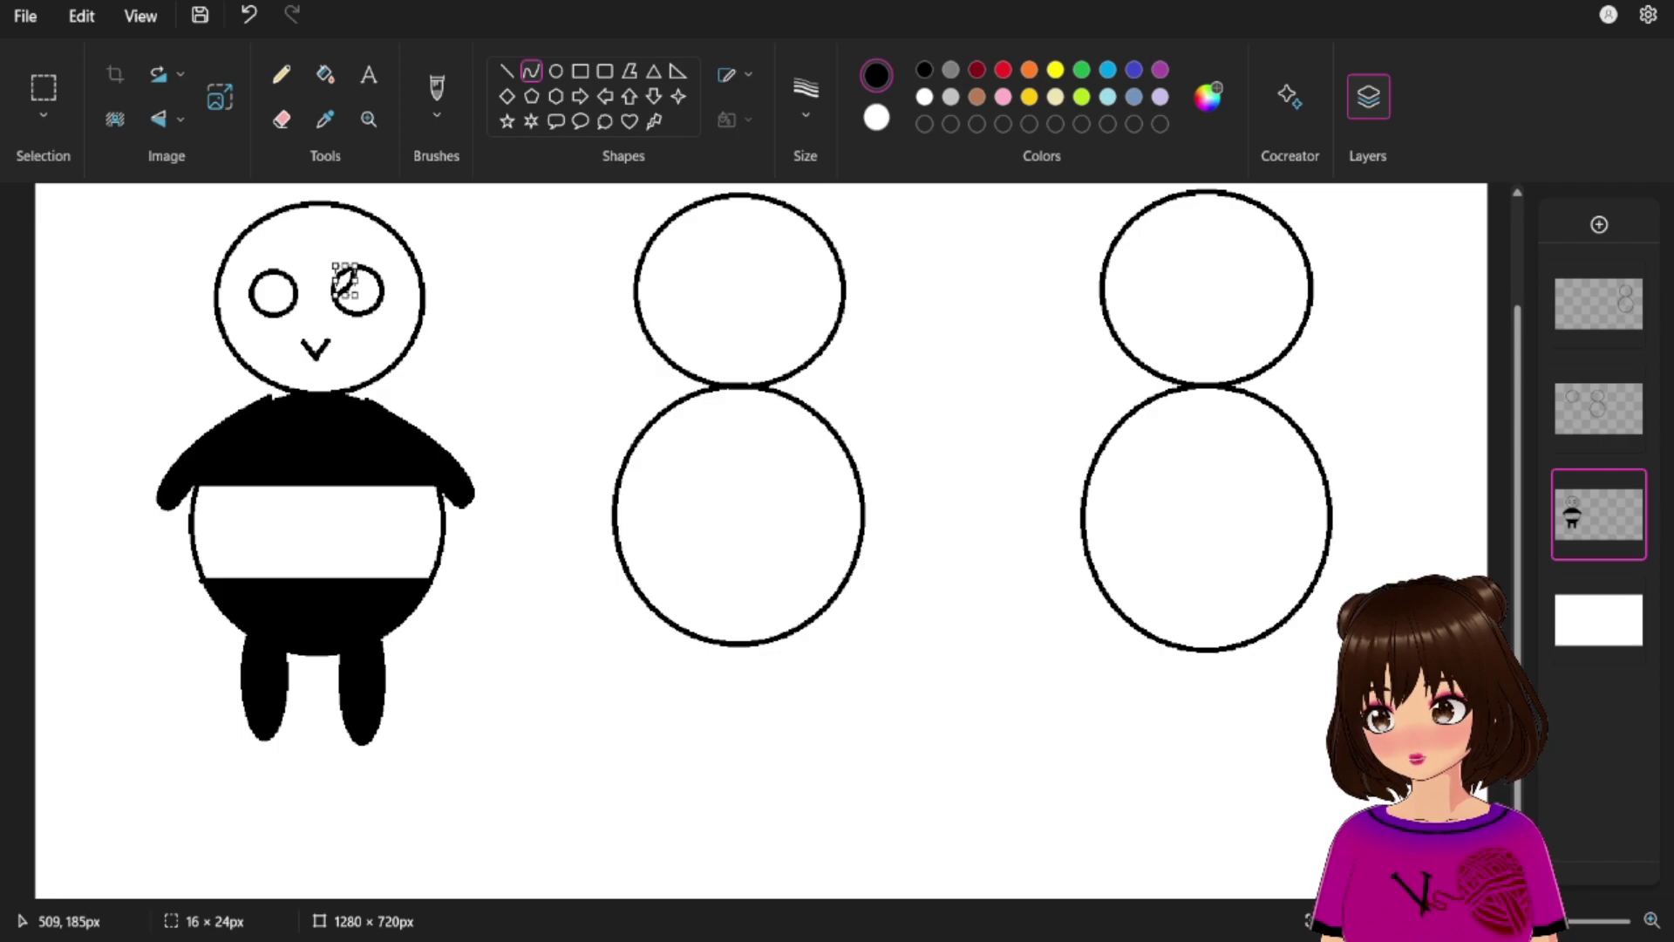
left_click(249, 14)
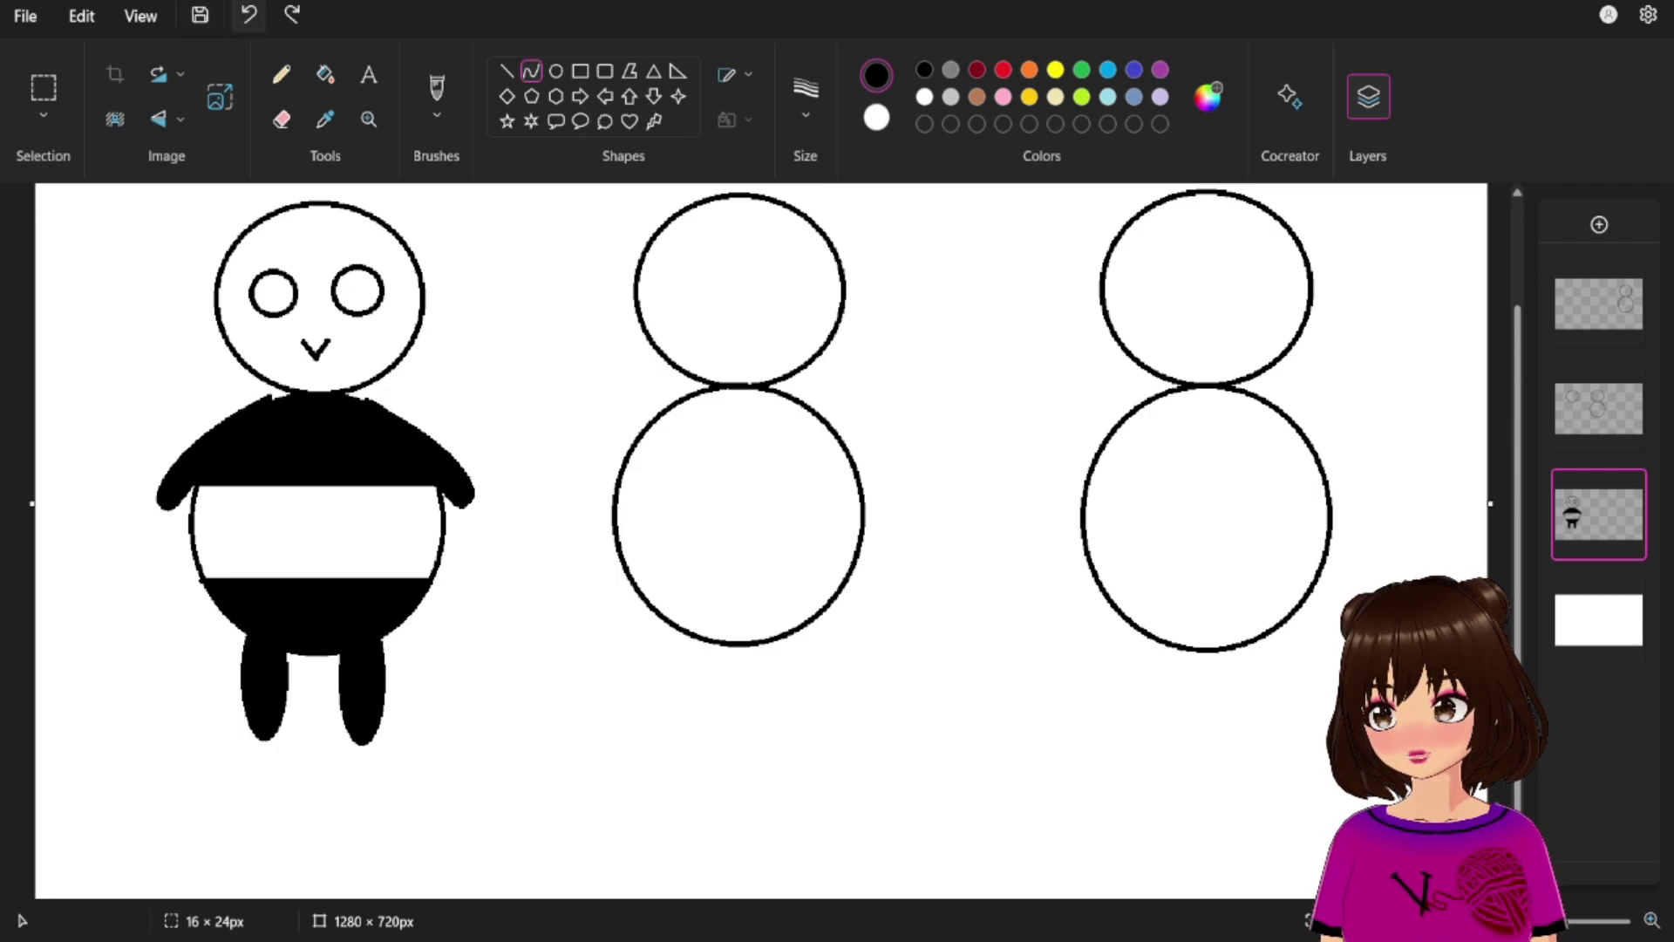
mouse_move(335, 296)
left_mouse_down()
mouse_move(358, 270)
mouse_move(353, 285)
left_mouse_up()
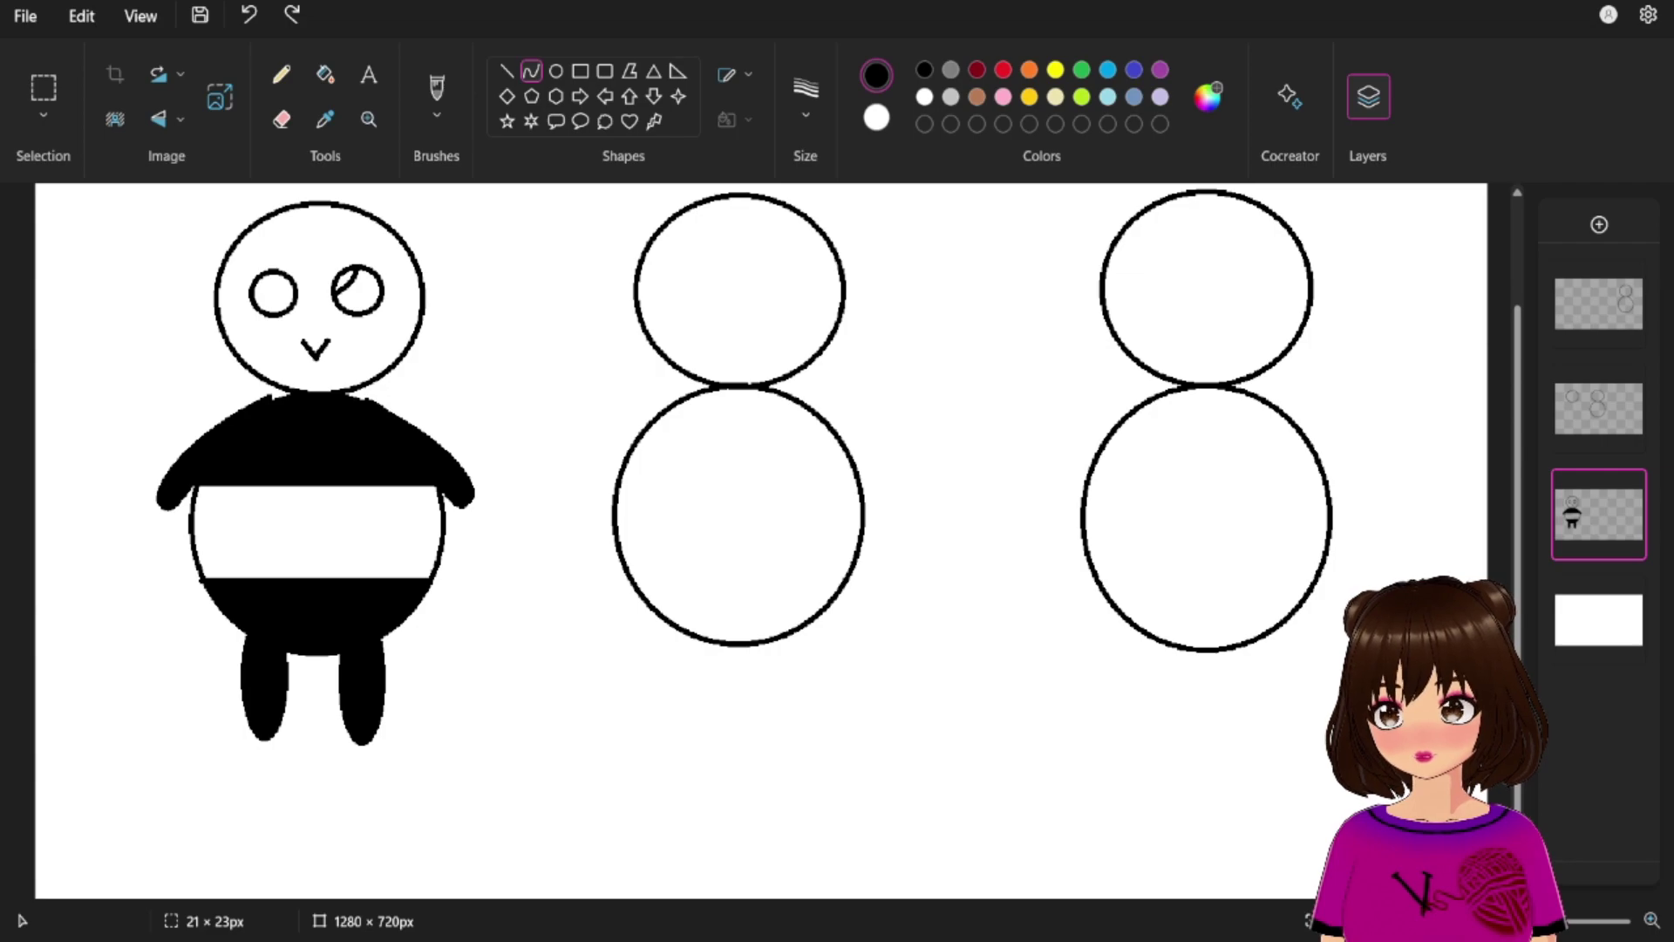
left_click_drag(291, 294, 508, 357)
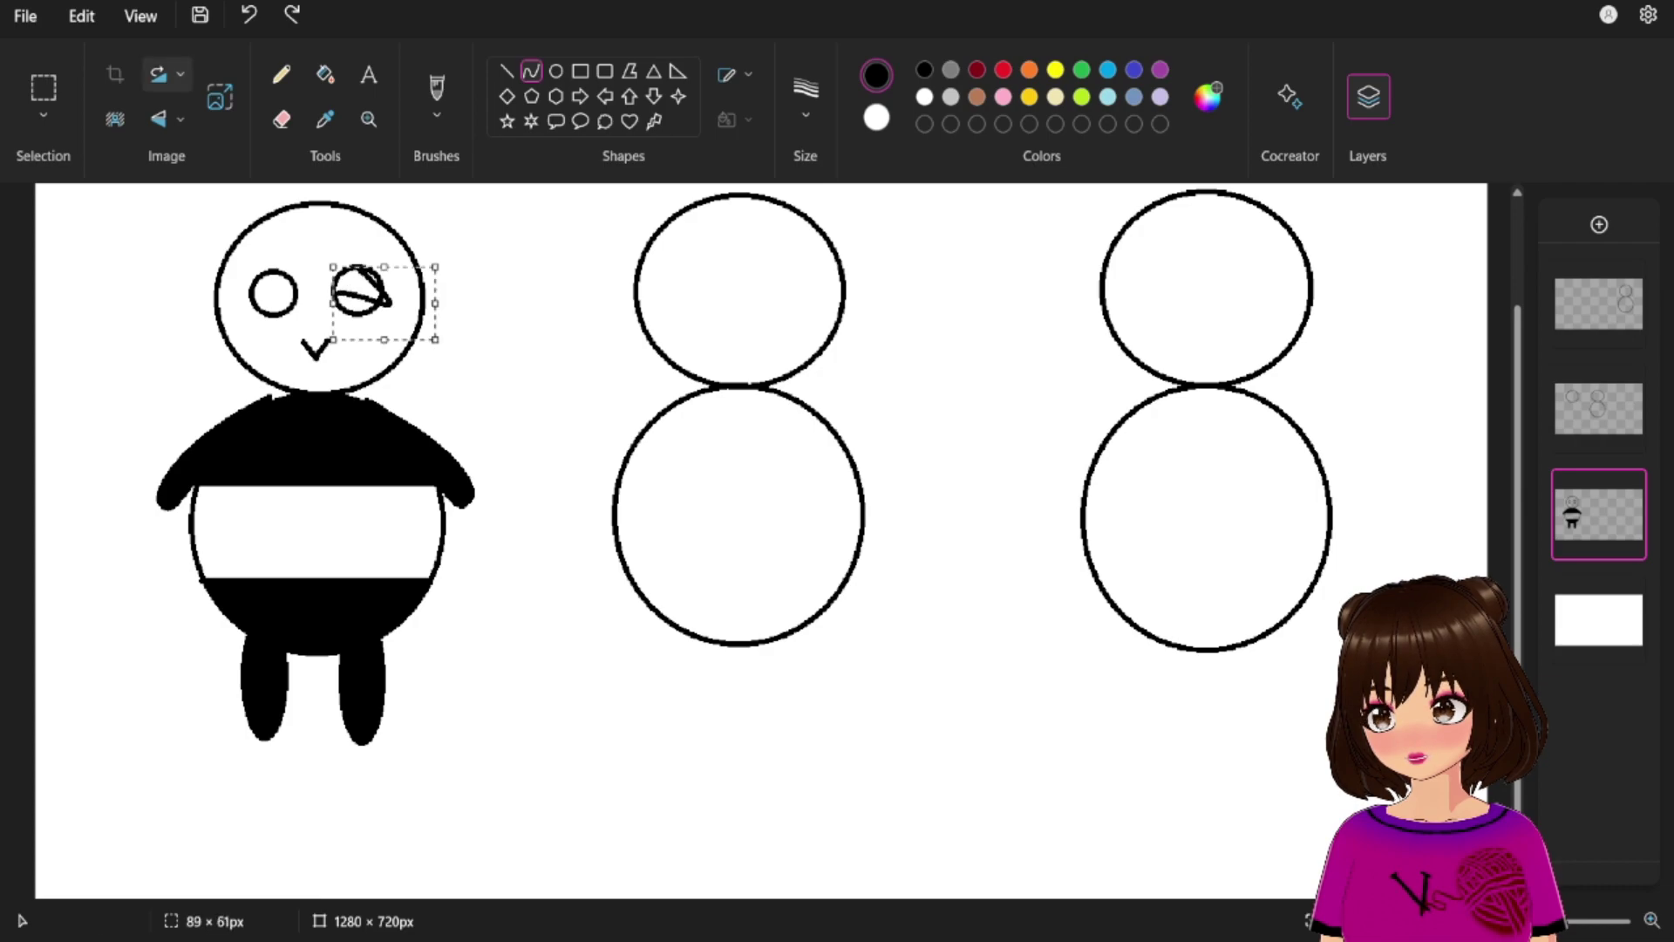
left_click(248, 14)
Draw inner highlight curves in the first figure's eyes, about 17 × 28 px right and 13 × 18 px left, plus a 6 × 31 px curve along the right-hand eye's outer edge.
left_click_drag(343, 301, 355, 271)
left_click_drag(357, 365, 352, 381)
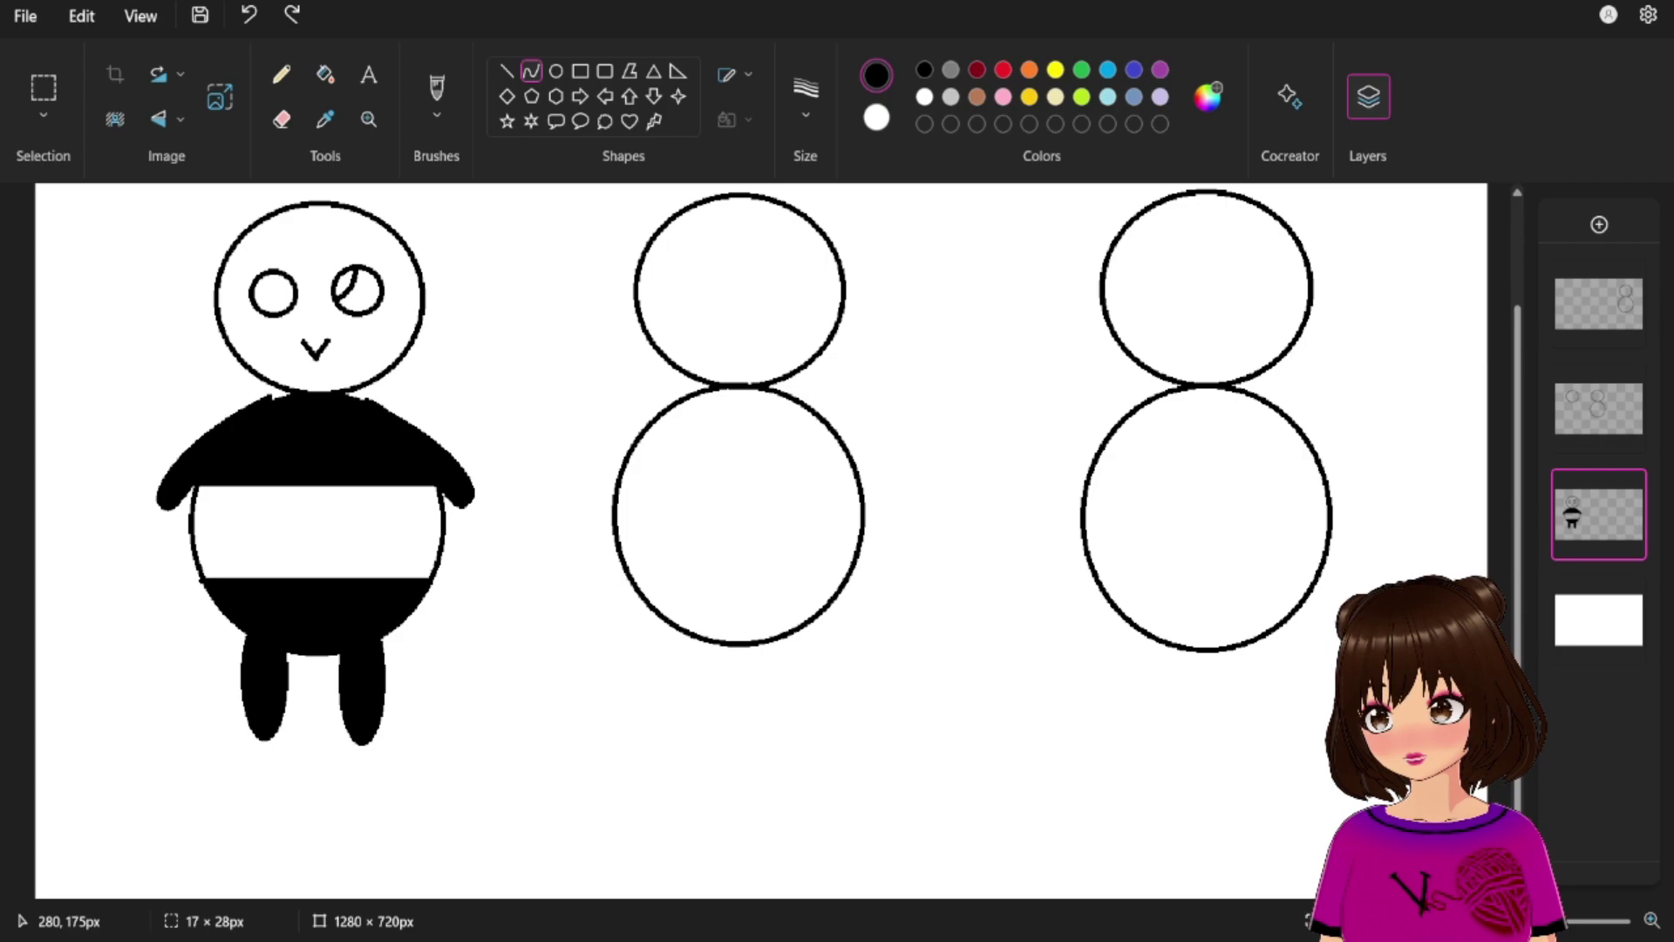
left_click(507, 71)
left_click(531, 71)
mouse_move(291, 298)
left_mouse_down()
mouse_move(277, 271)
mouse_move(278, 297)
left_mouse_up()
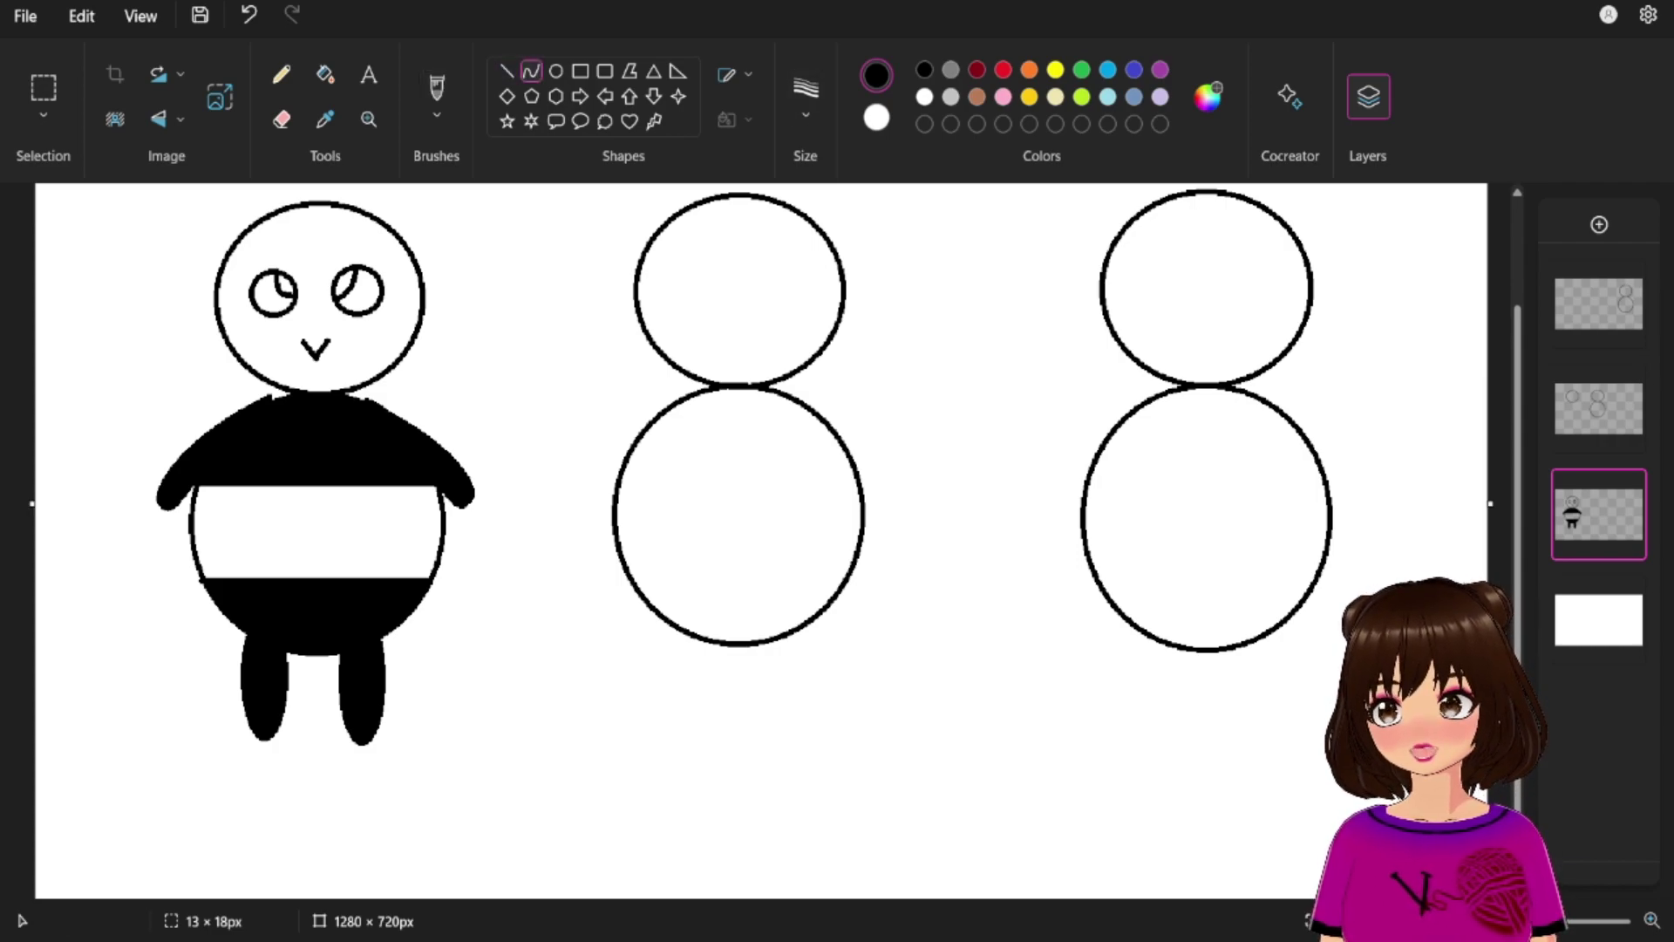
mouse_move(368, 275)
left_mouse_down()
mouse_move(371, 312)
mouse_move(374, 289)
left_mouse_up()
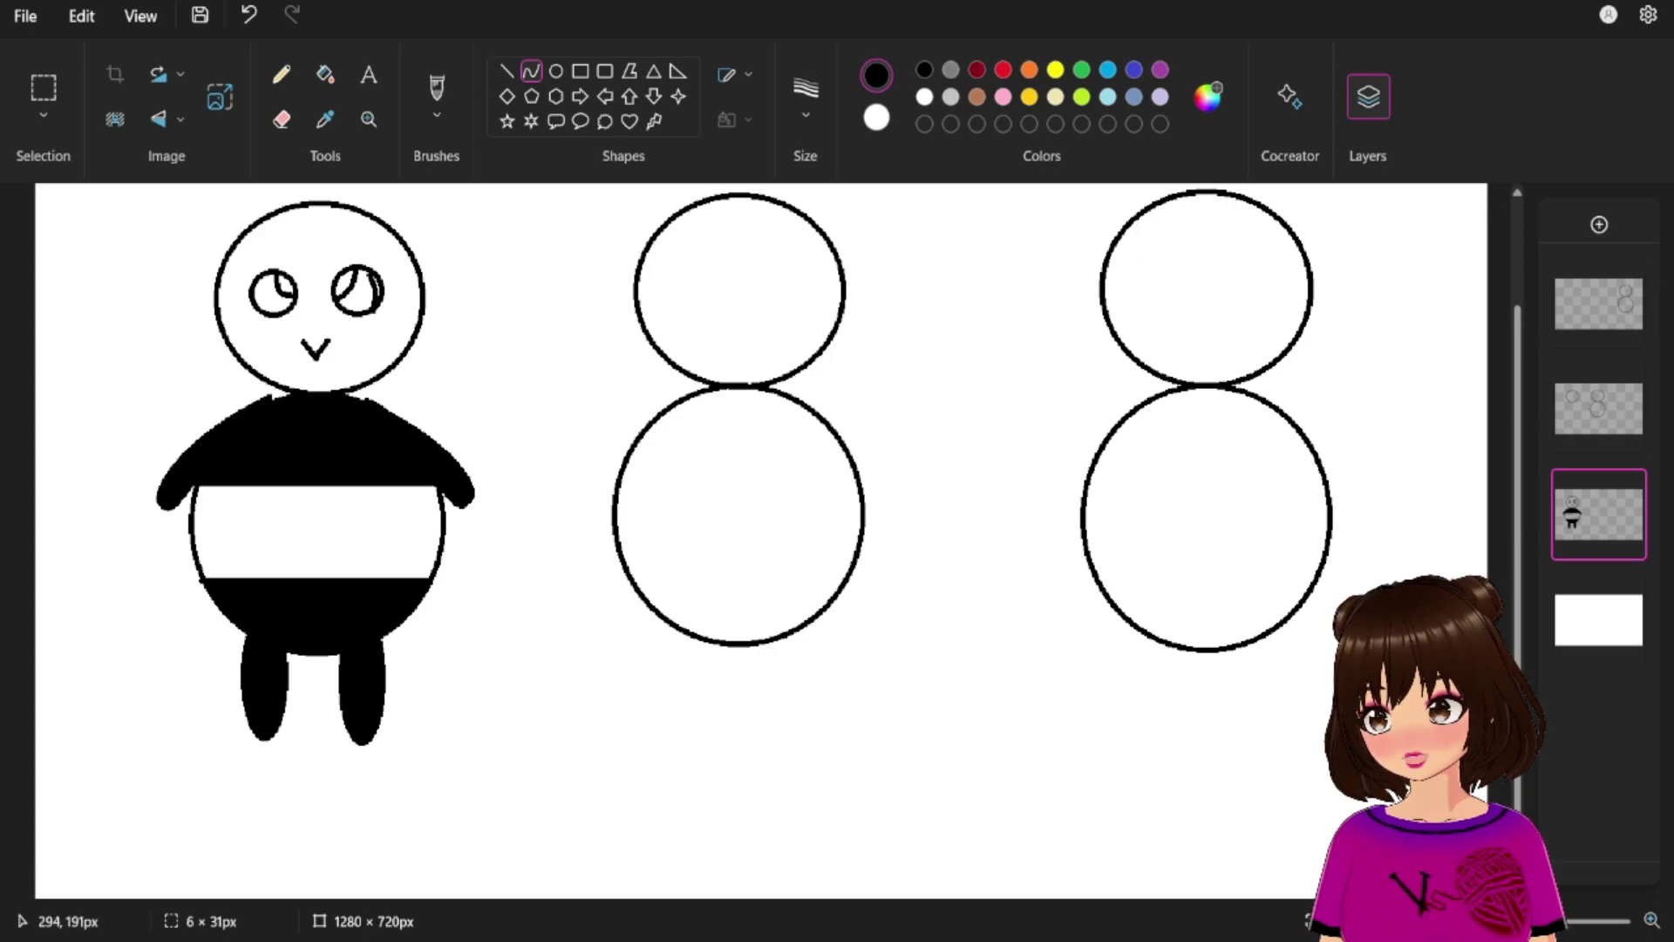
Draw narrow vertical curves inside the first figure's eyes, about 8 × 27 px in the right-hand eye and 3 × 27 px in the left-hand one.
left_click_drag(264, 272, 378, 283)
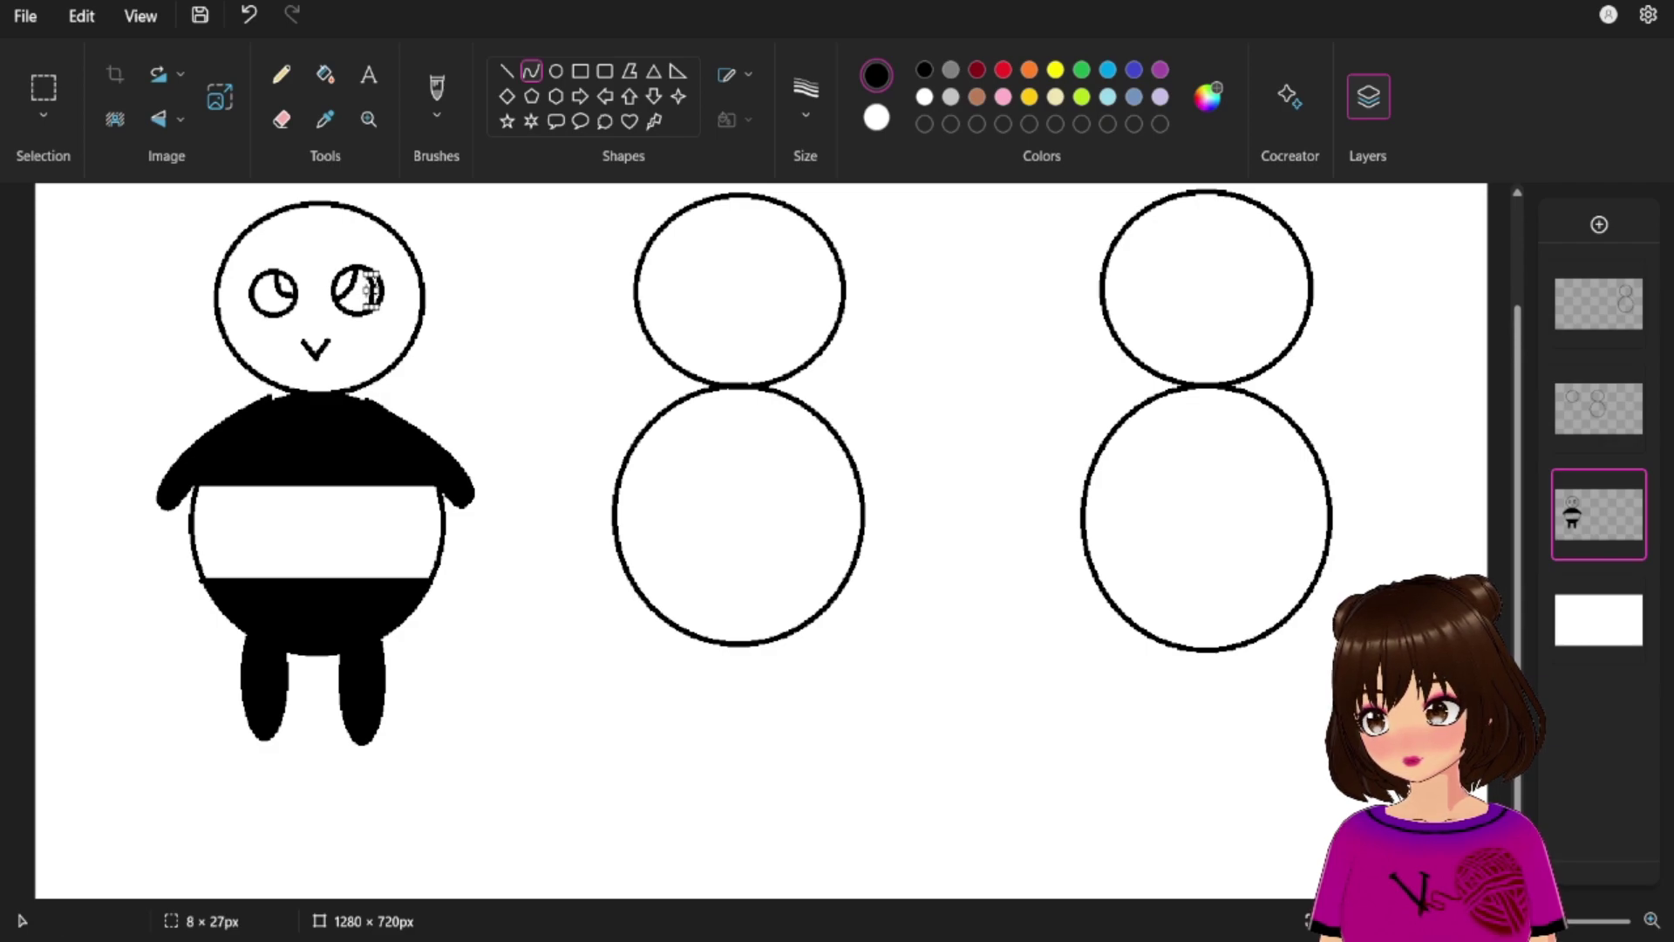
left_click(507, 70)
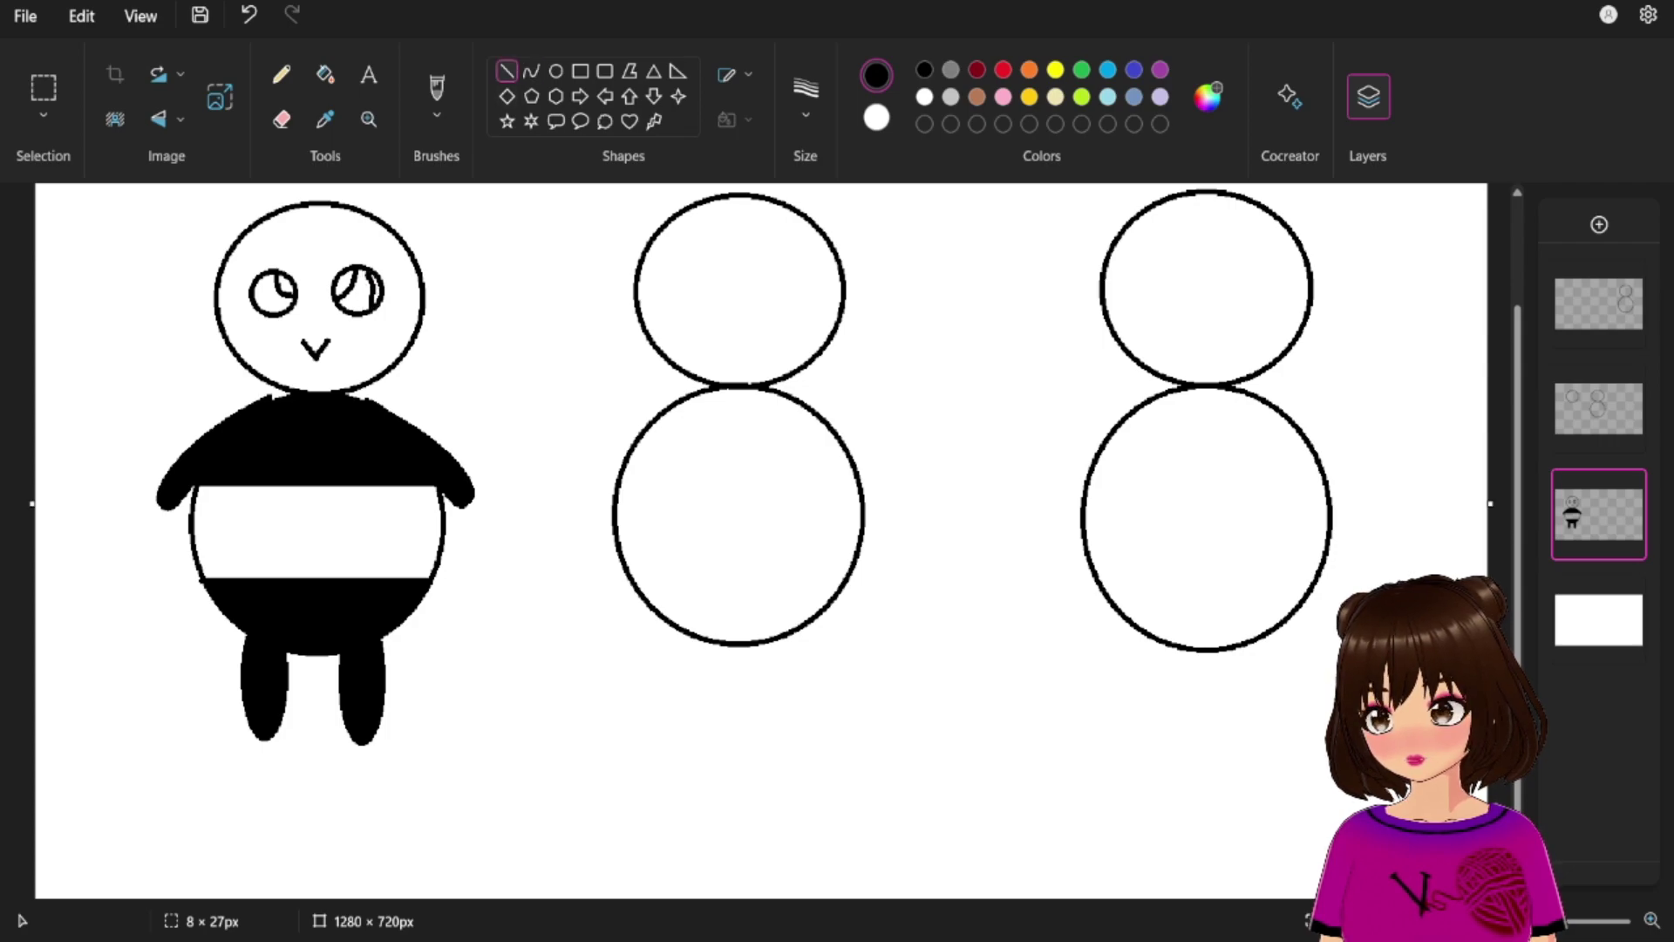
left_click(531, 71)
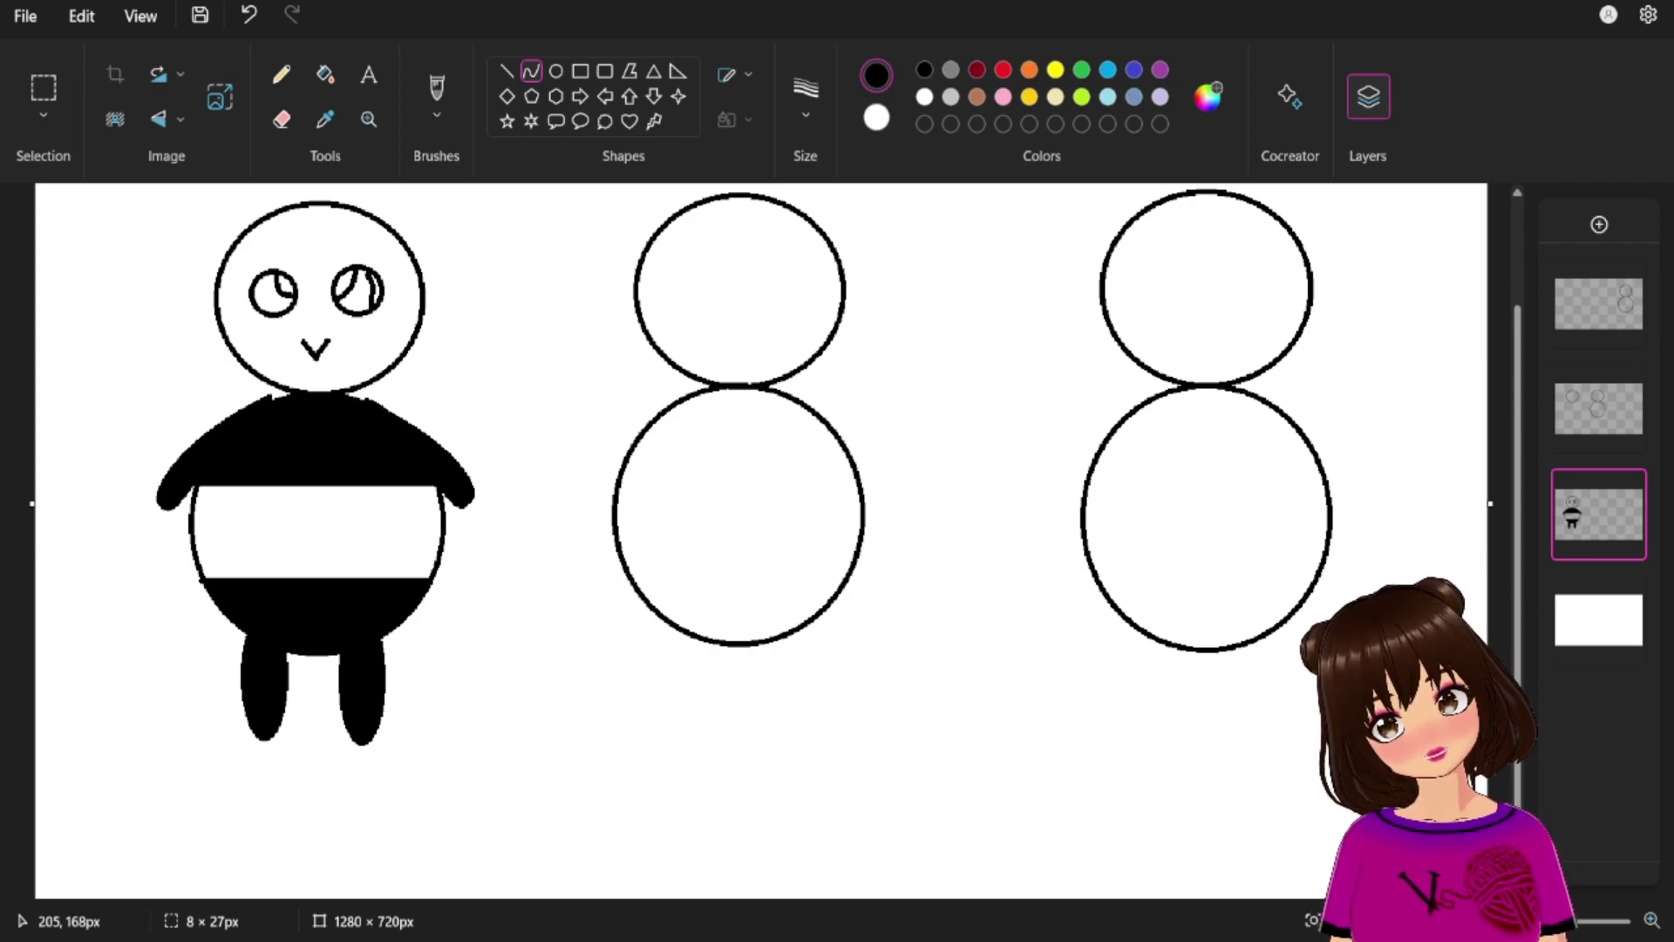
left_click_drag(262, 281, 261, 312)
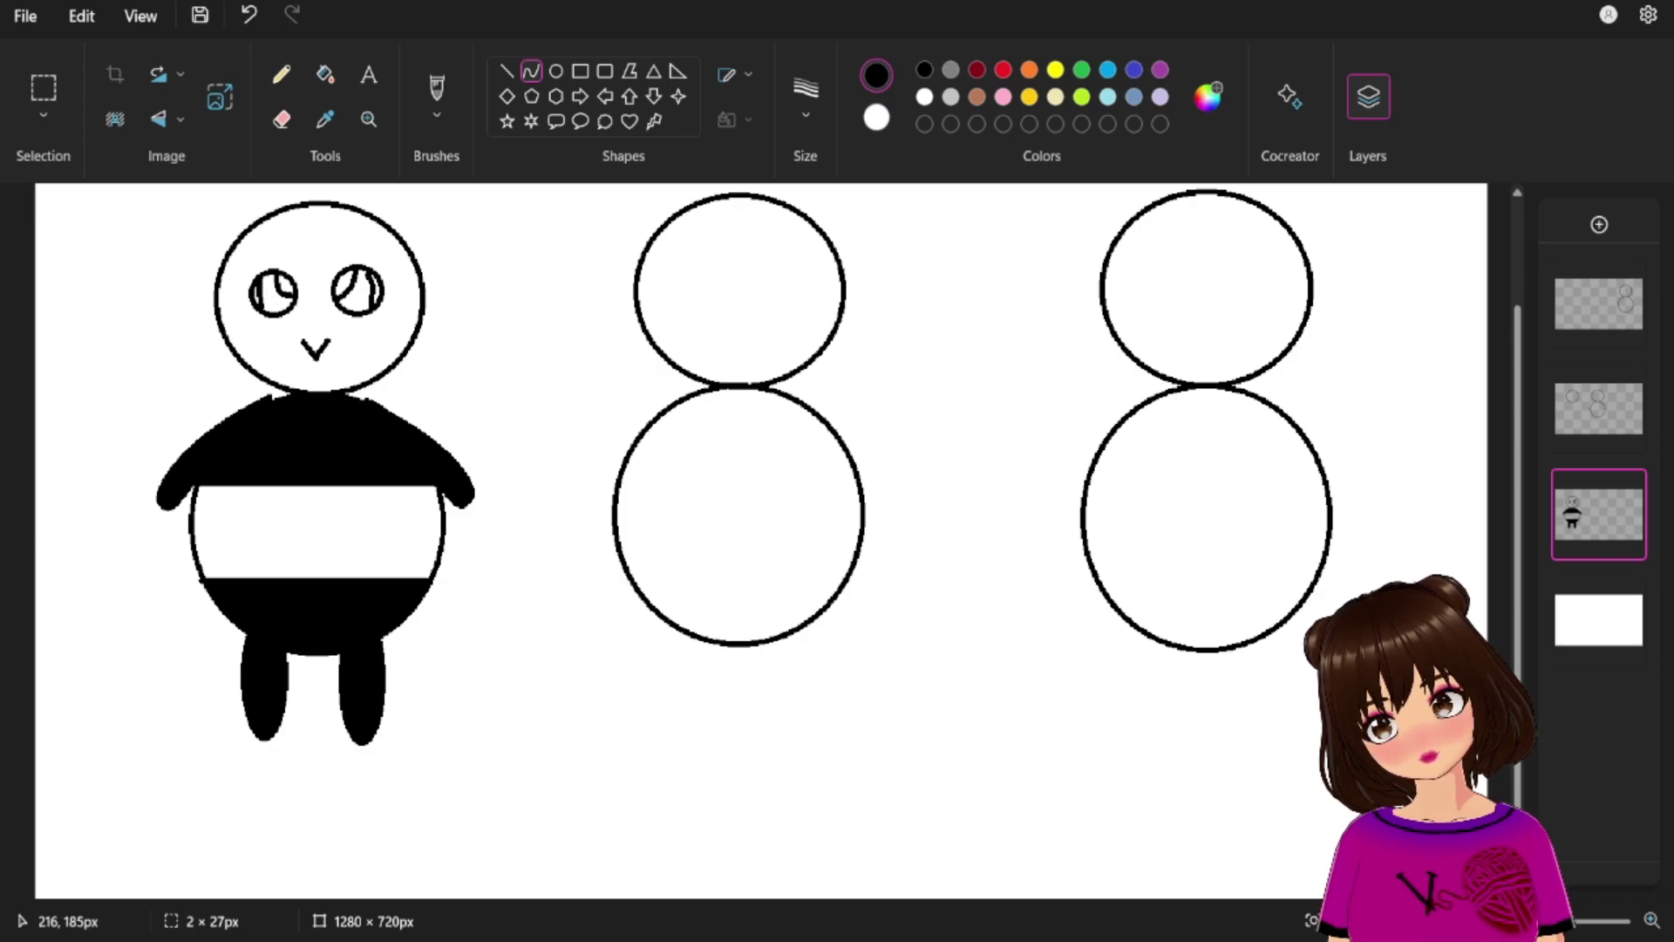
left_click_drag(258, 290, 261, 296)
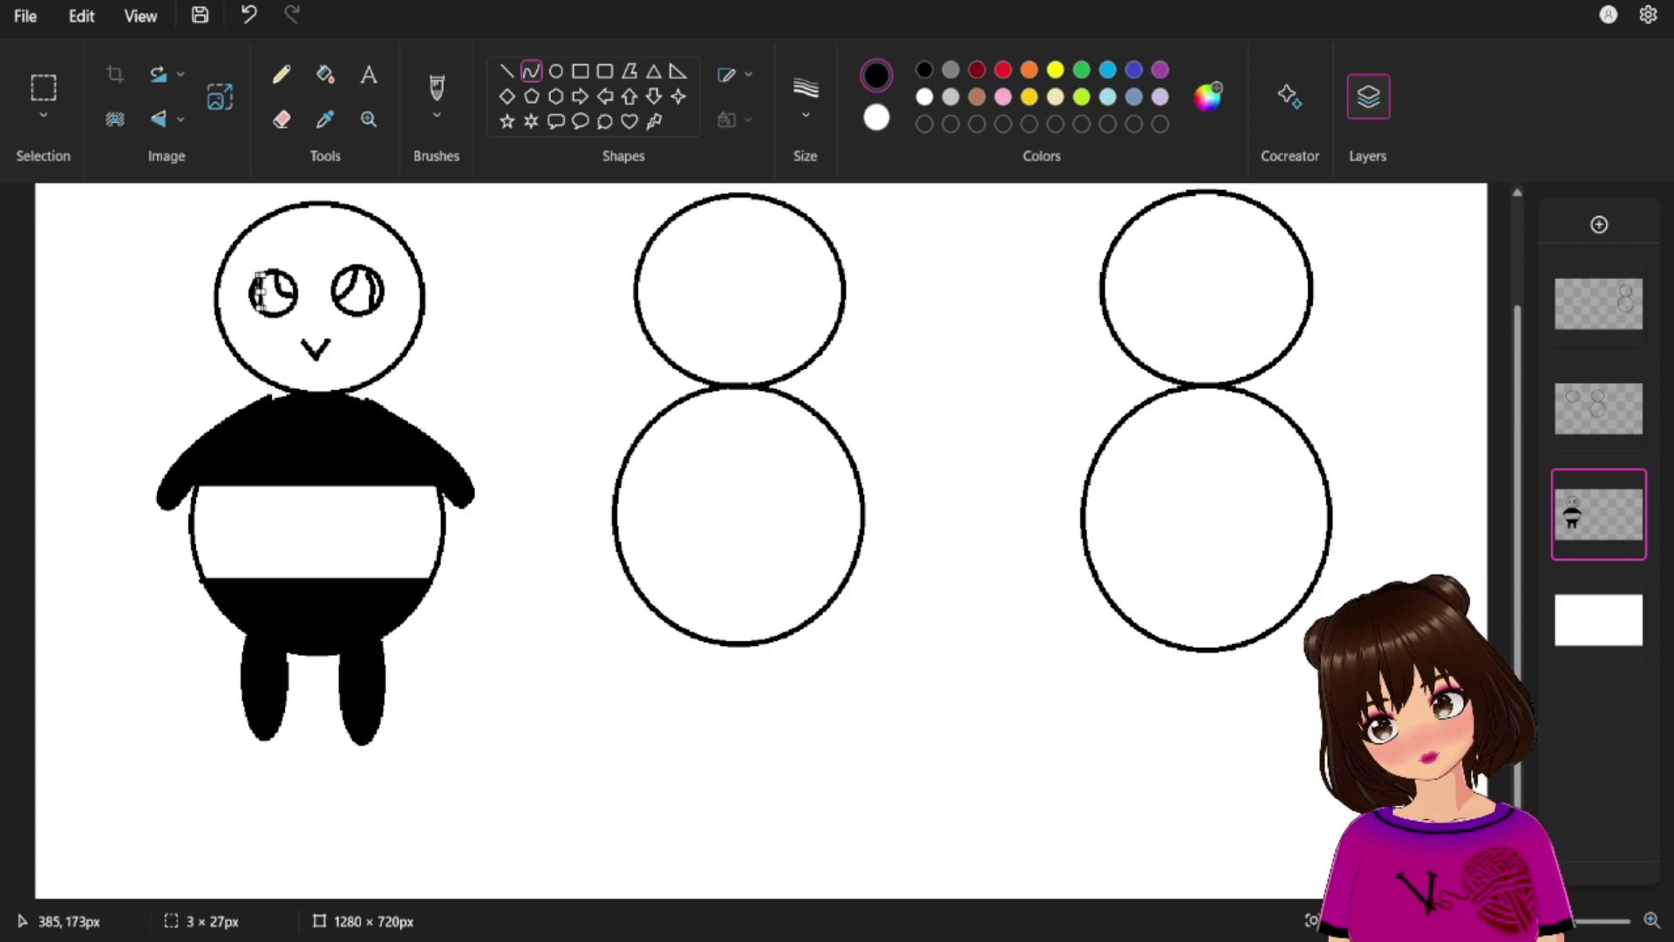
left_click(507, 72)
left_click(531, 71)
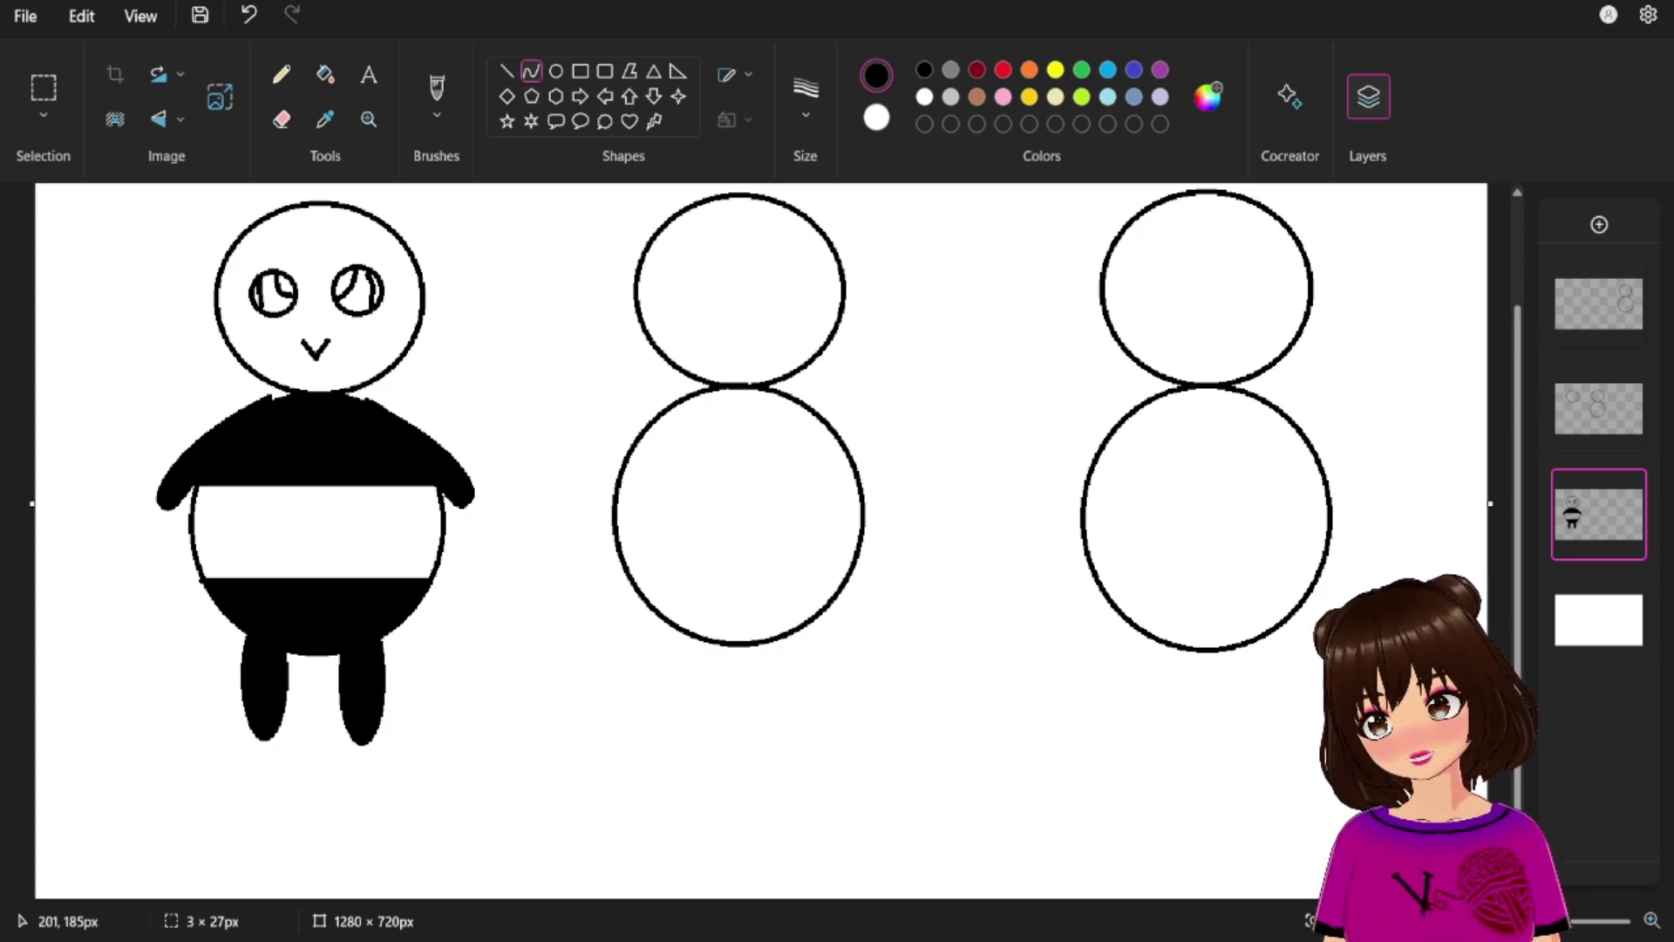
Draw a horizontal curve across the lower part of each of the first figure's eyes, about 33 × 6 px left and 27 × 7 px right.
mouse_move(258, 301)
left_mouse_down()
mouse_move(294, 301)
mouse_move(272, 289)
left_mouse_up()
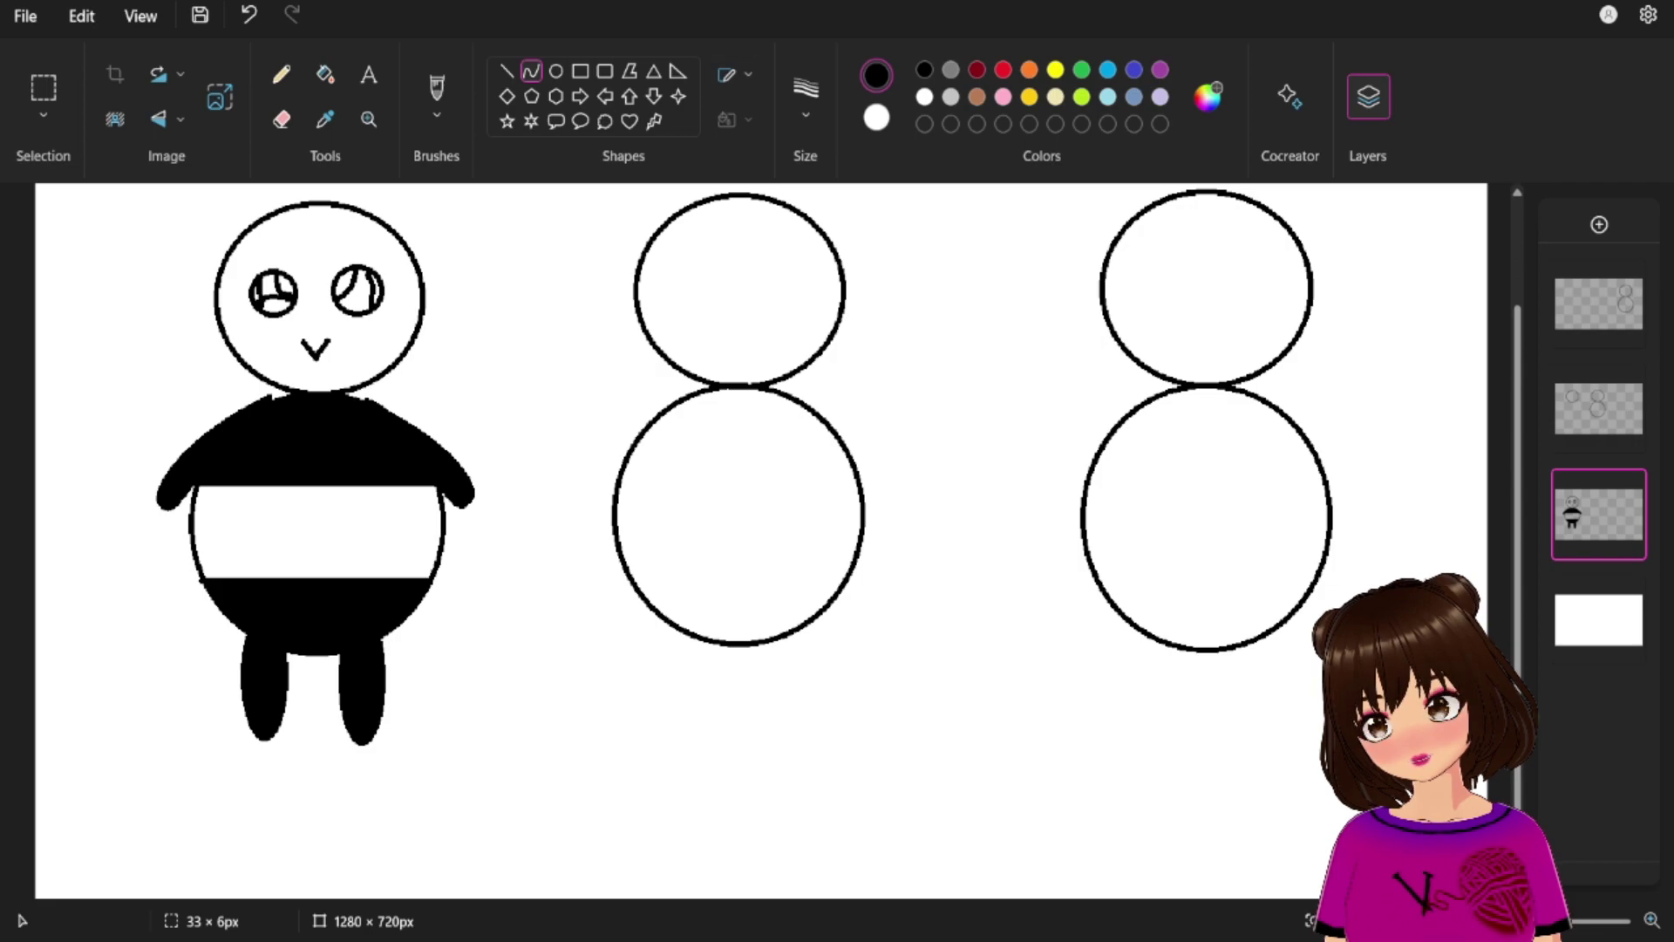
left_click(506, 71)
left_click(531, 70)
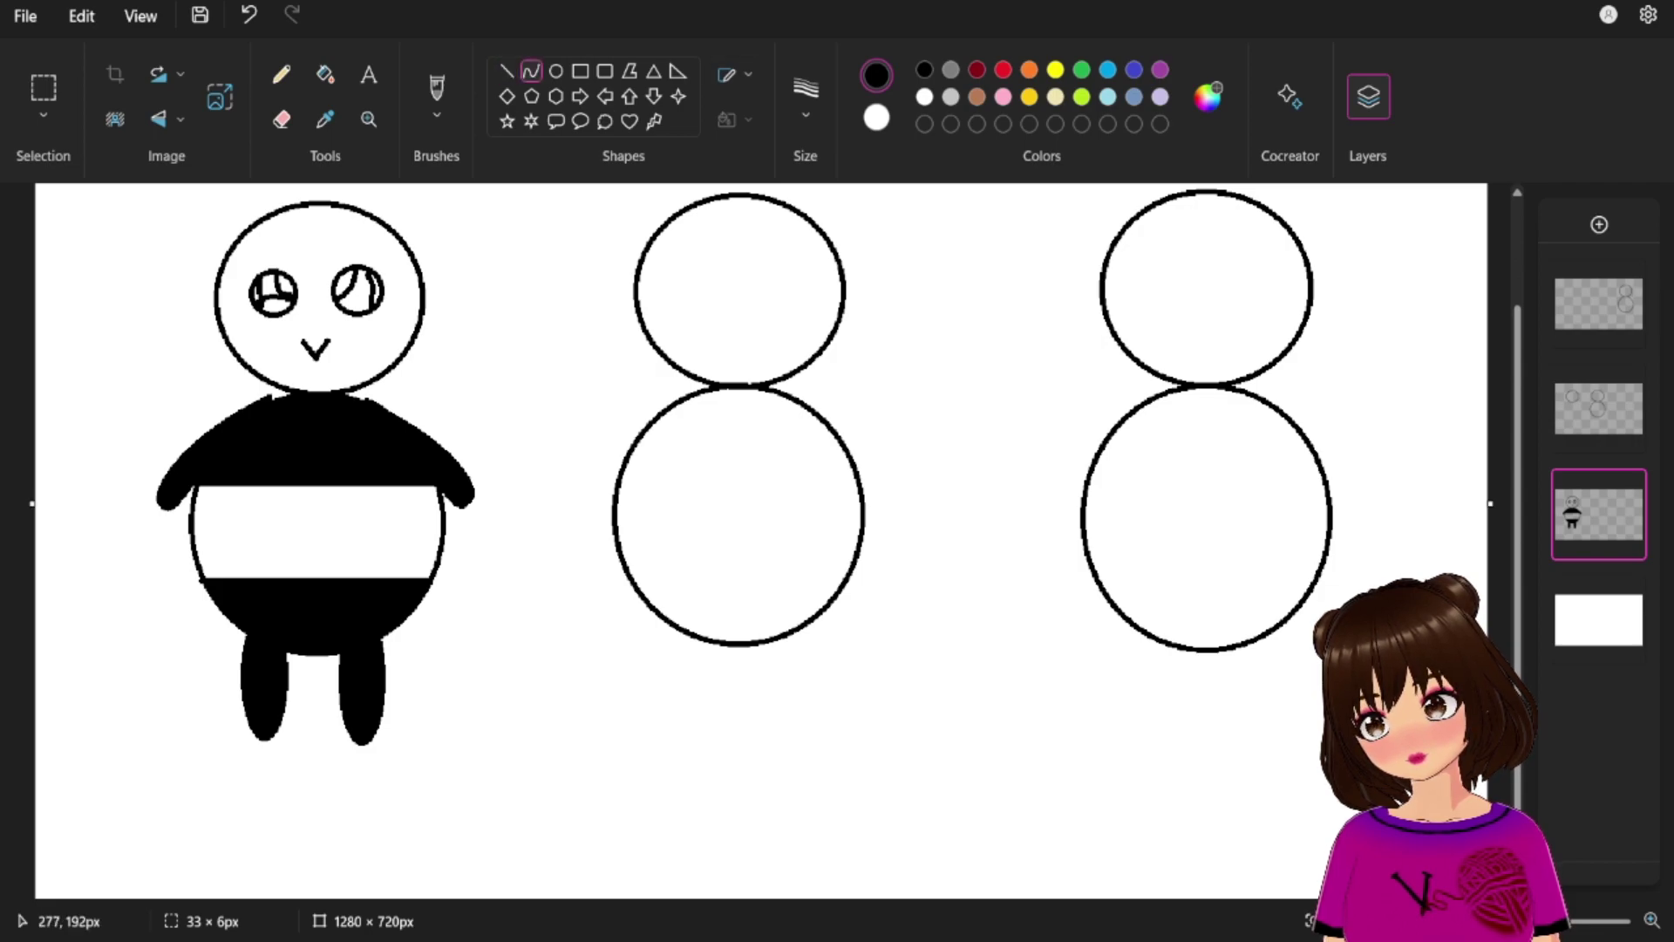
left_click_drag(339, 293, 369, 289)
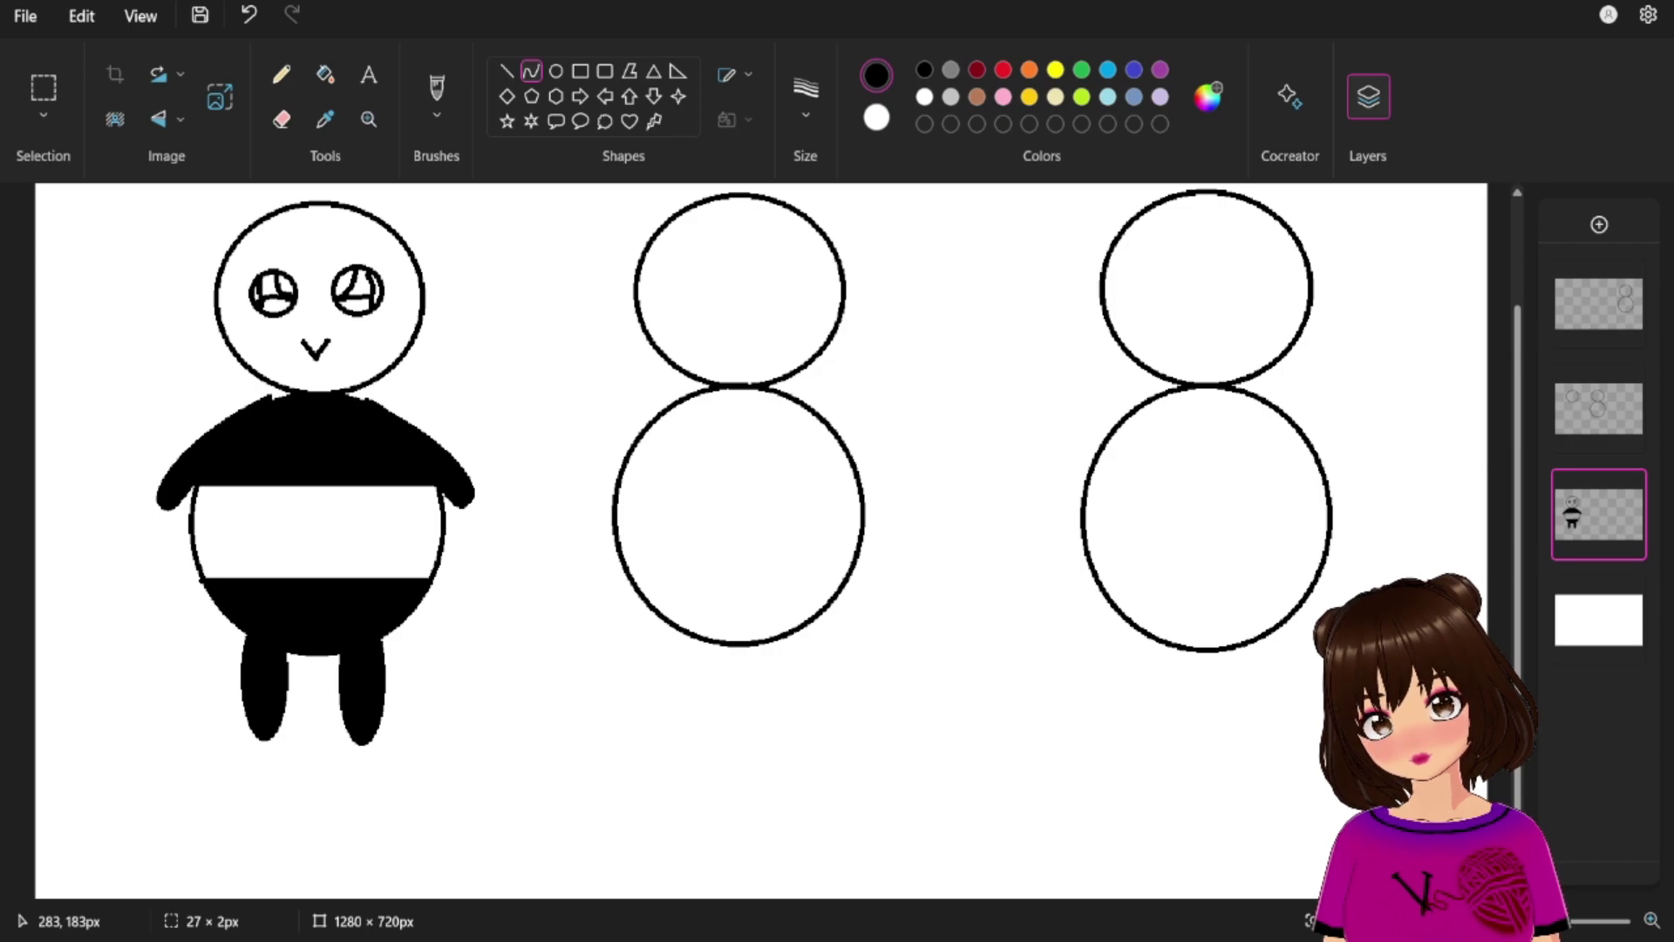
left_click_drag(356, 297, 357, 288)
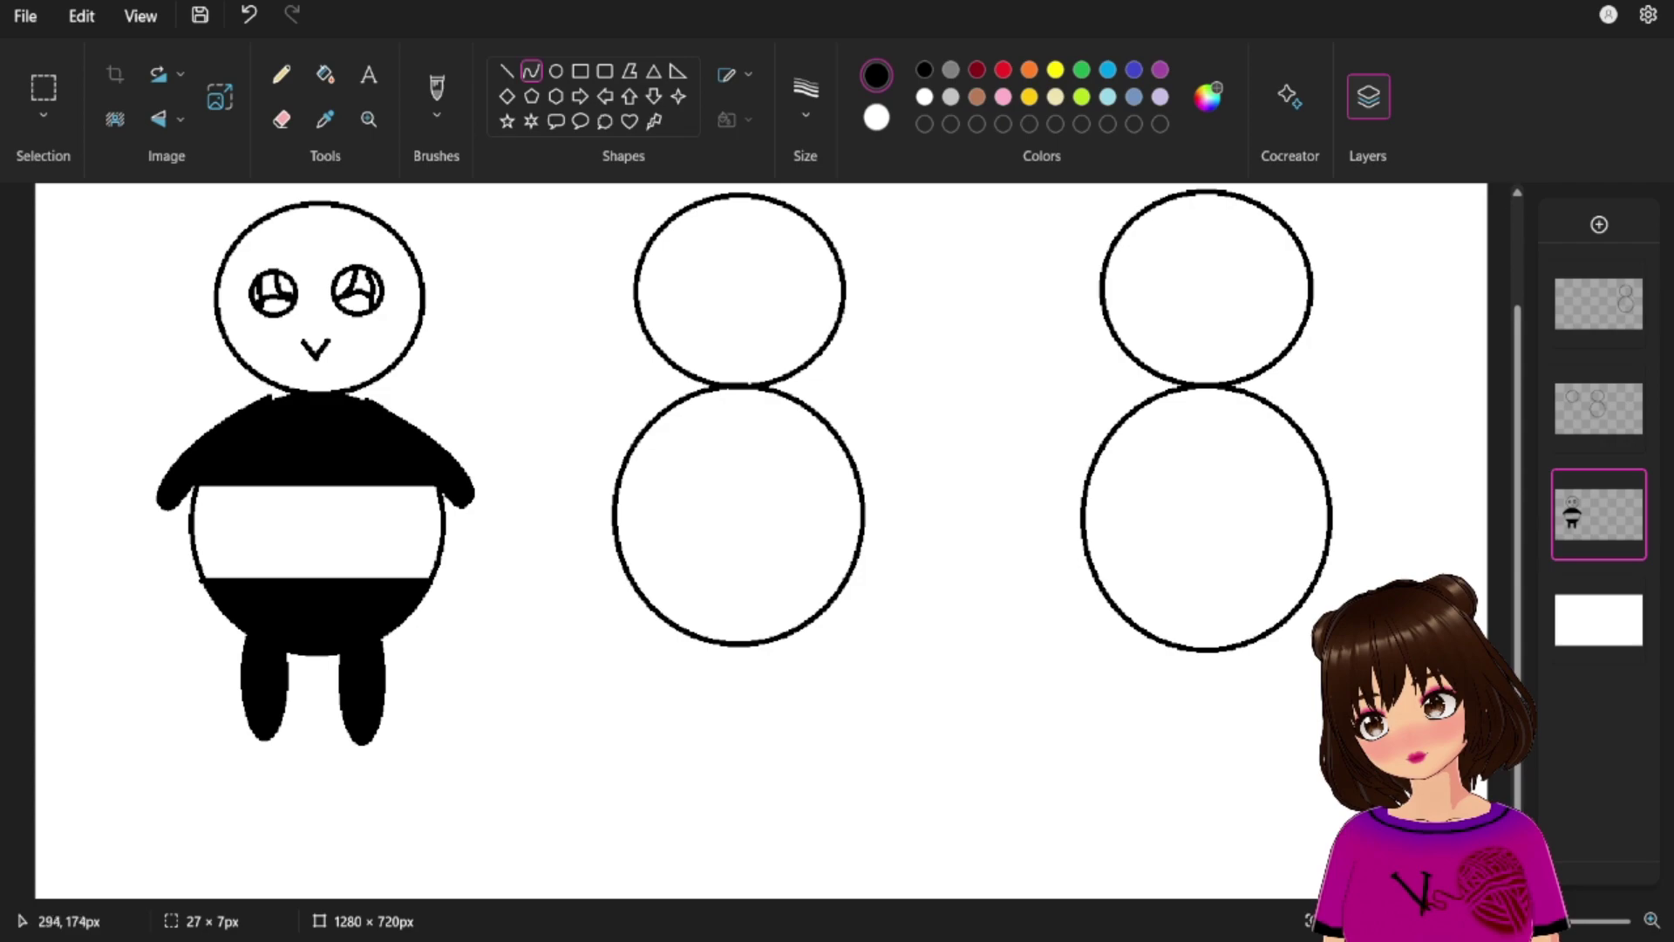
left_click(507, 71)
left_click(531, 71)
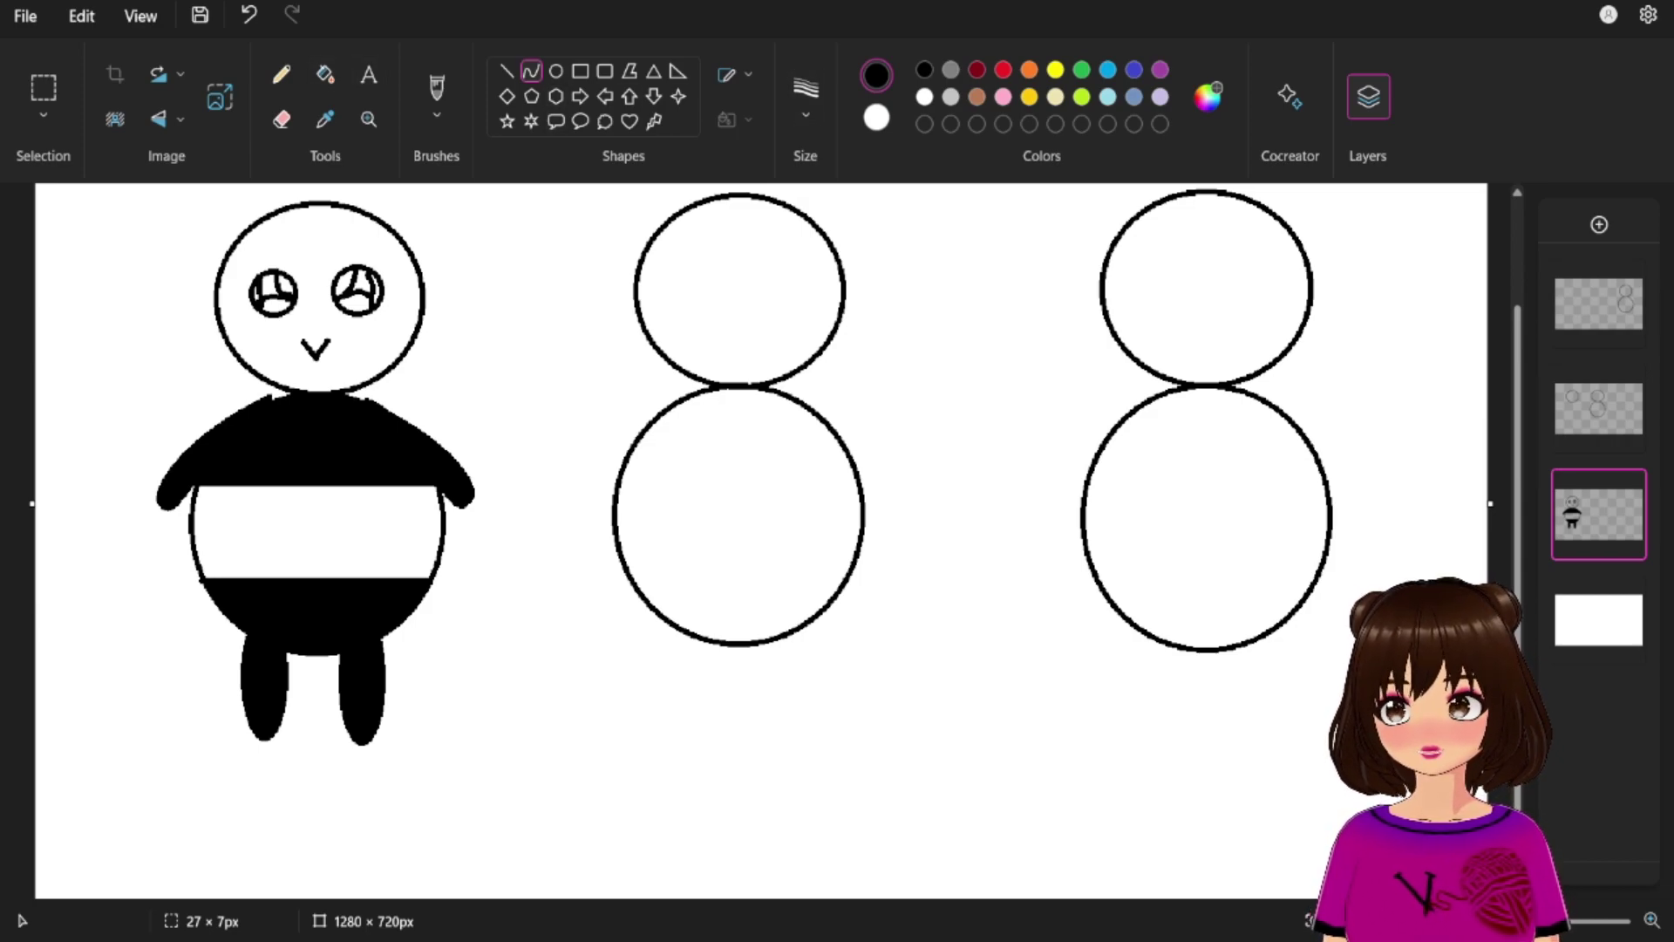
Fill the upper middle section of both of the first figure's eyes with black.
left_click(325, 74)
left_click(363, 278)
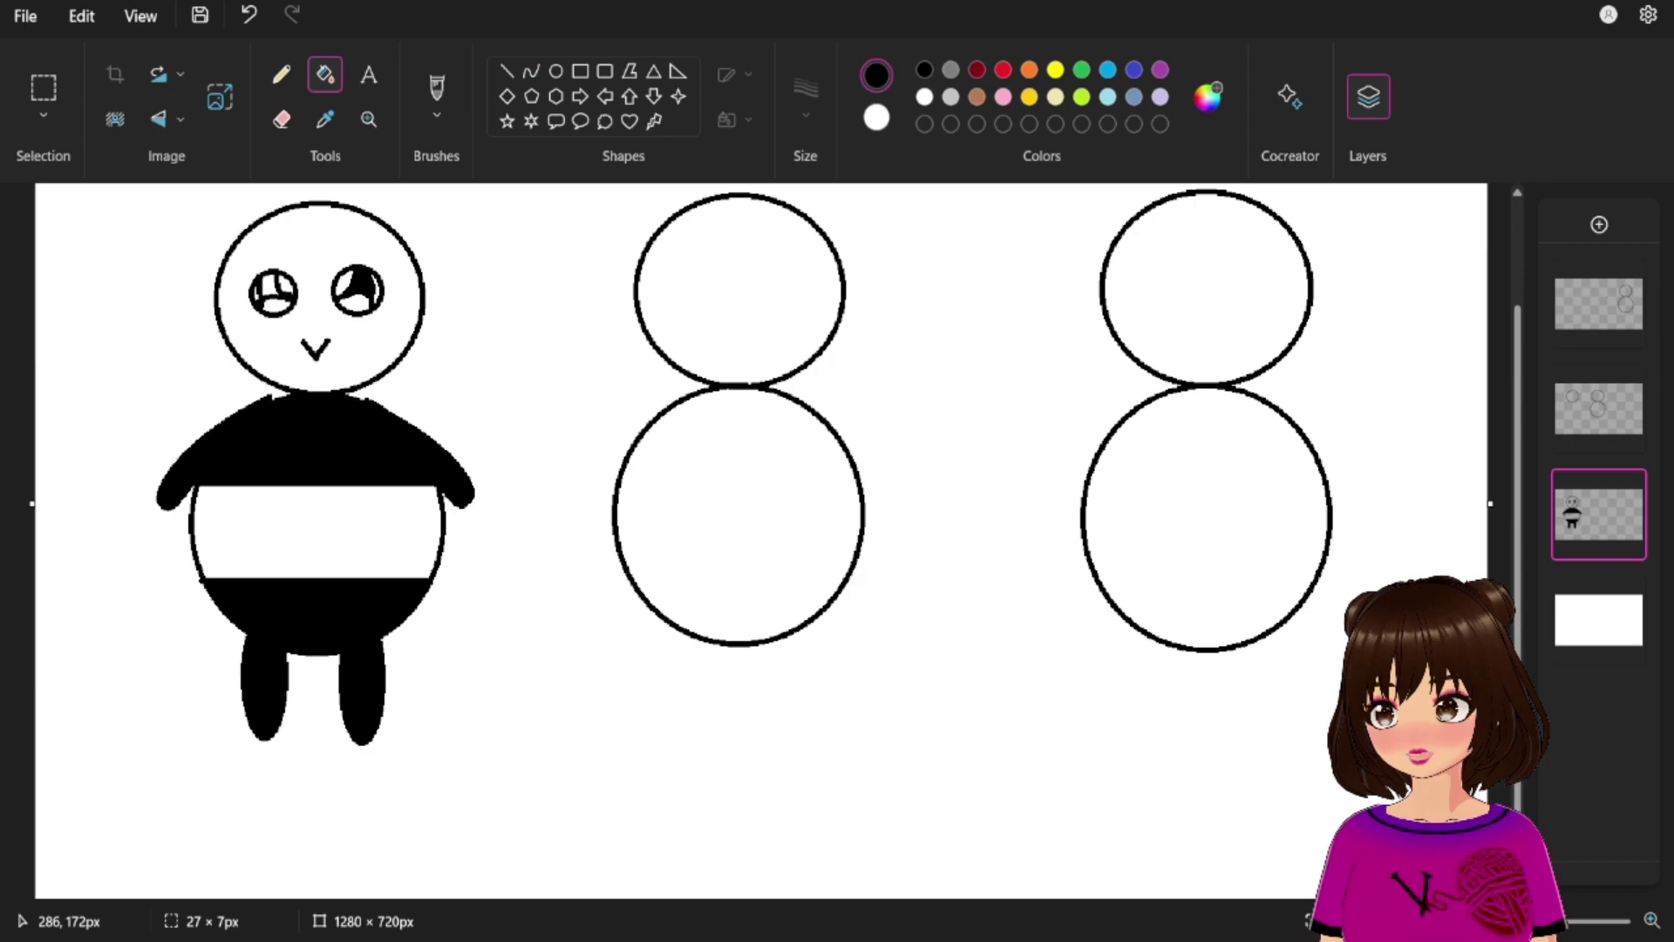
left_click(269, 283)
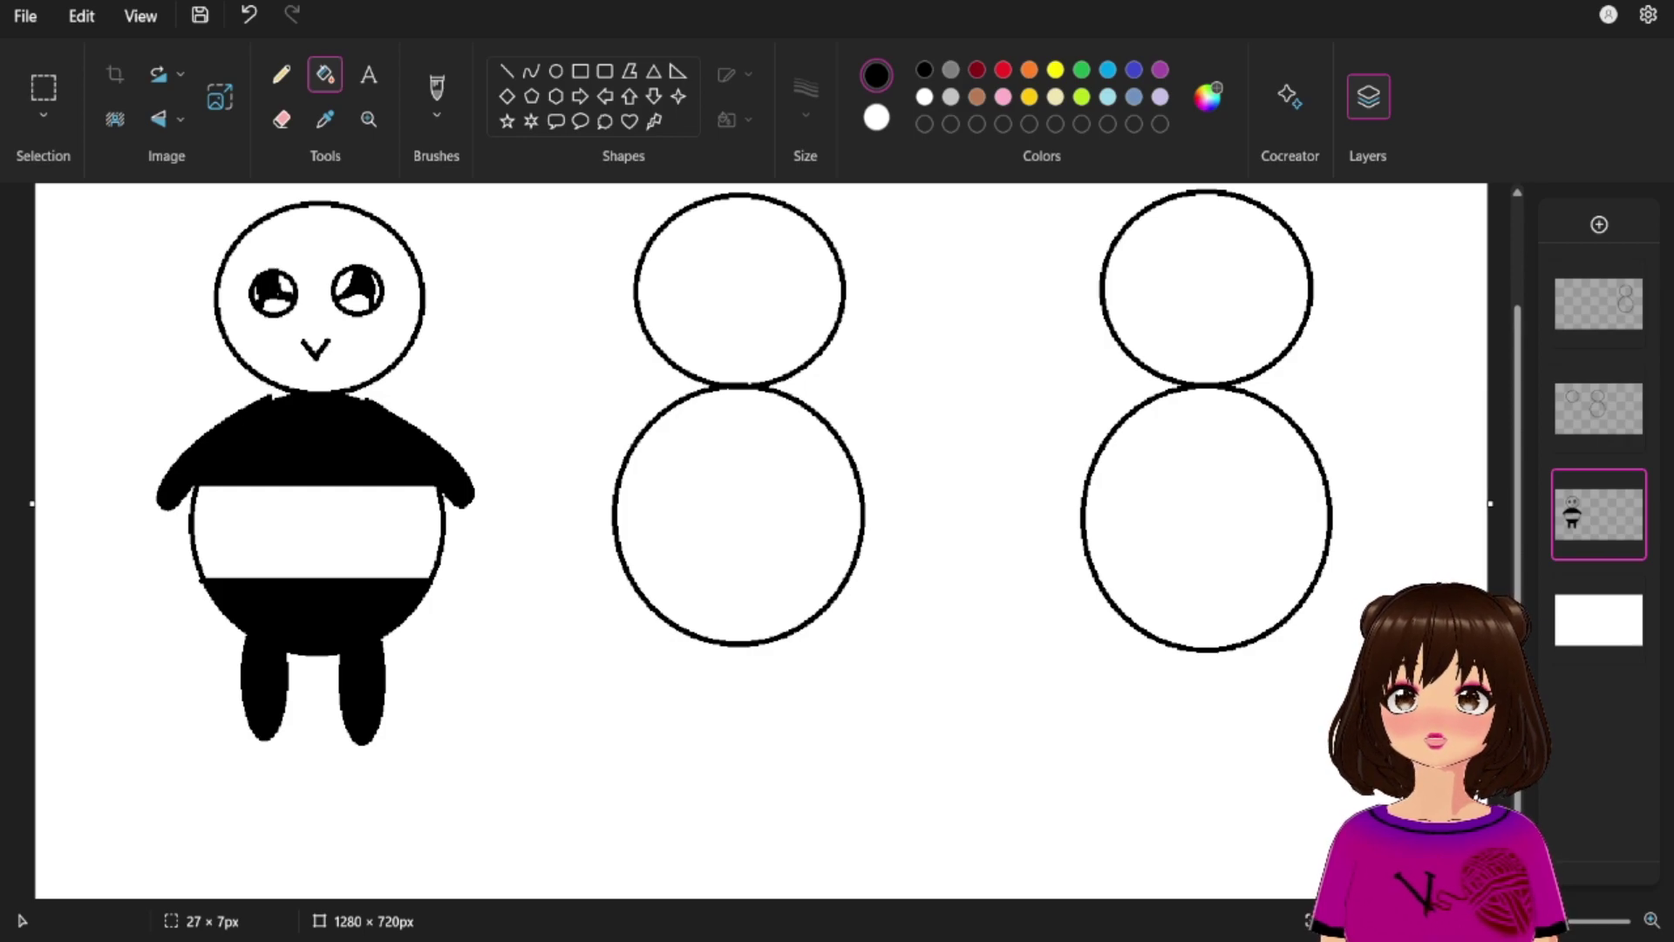
Fill the lower section of both of the first figure's eyes with indigo.
left_click(1160, 69)
left_click(1134, 69)
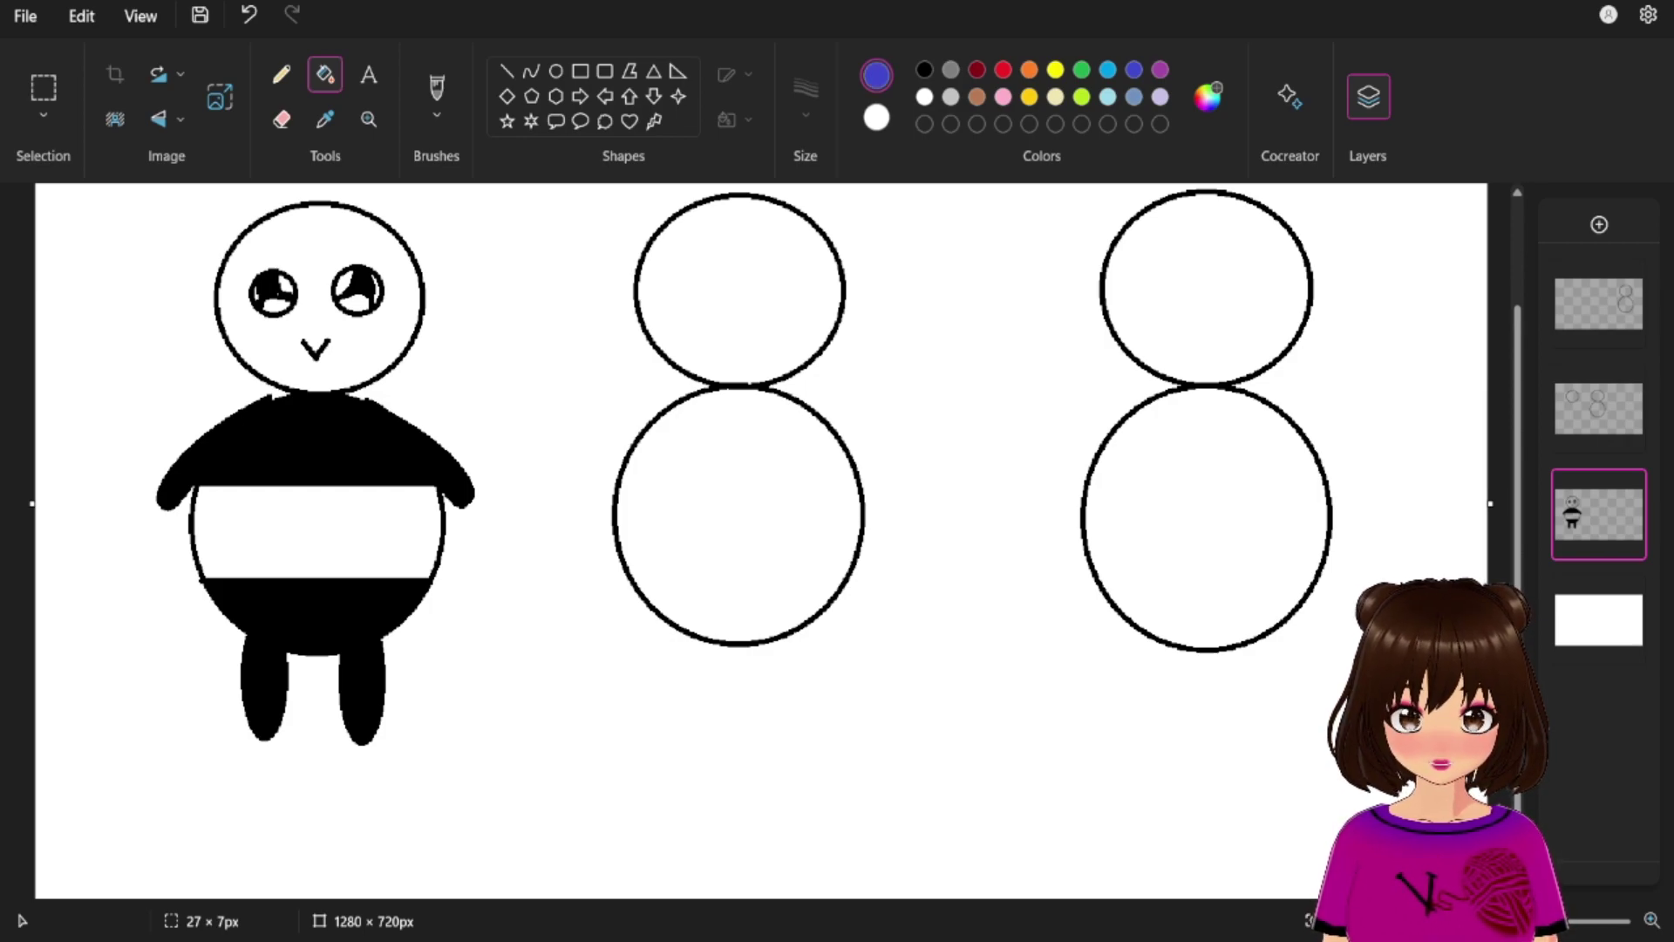
left_click(356, 301)
left_click(275, 304)
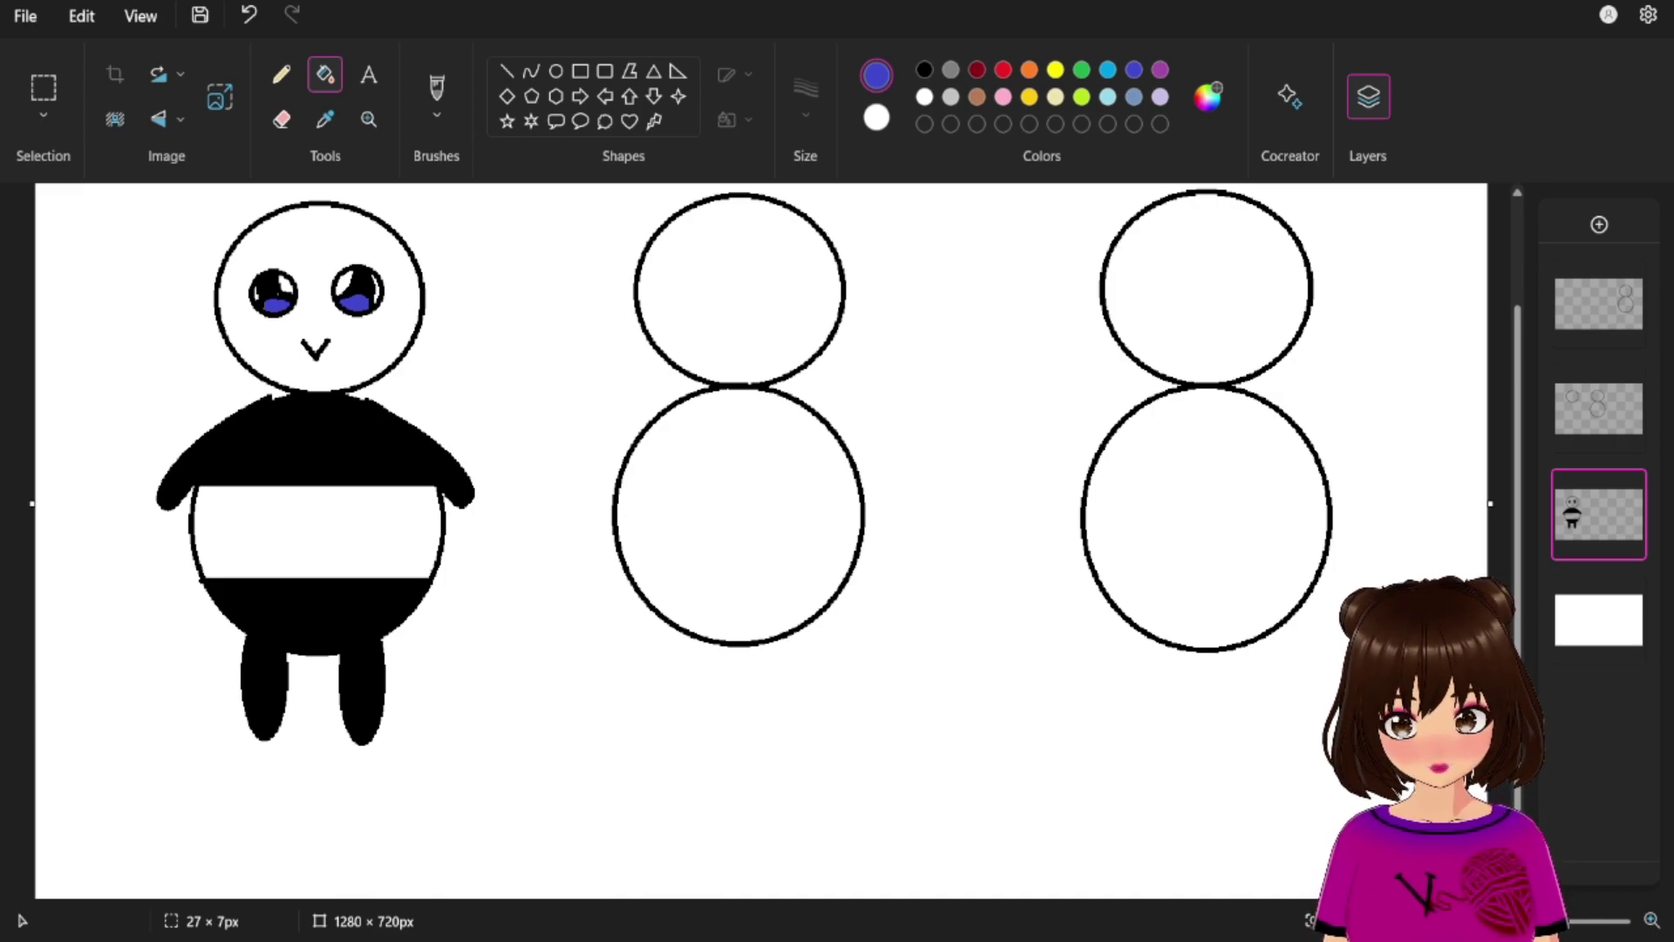
Try brushing purple over the indigo section of the first figure's right-hand eye, and undo the stroke.
left_click(281, 74)
left_click(435, 87)
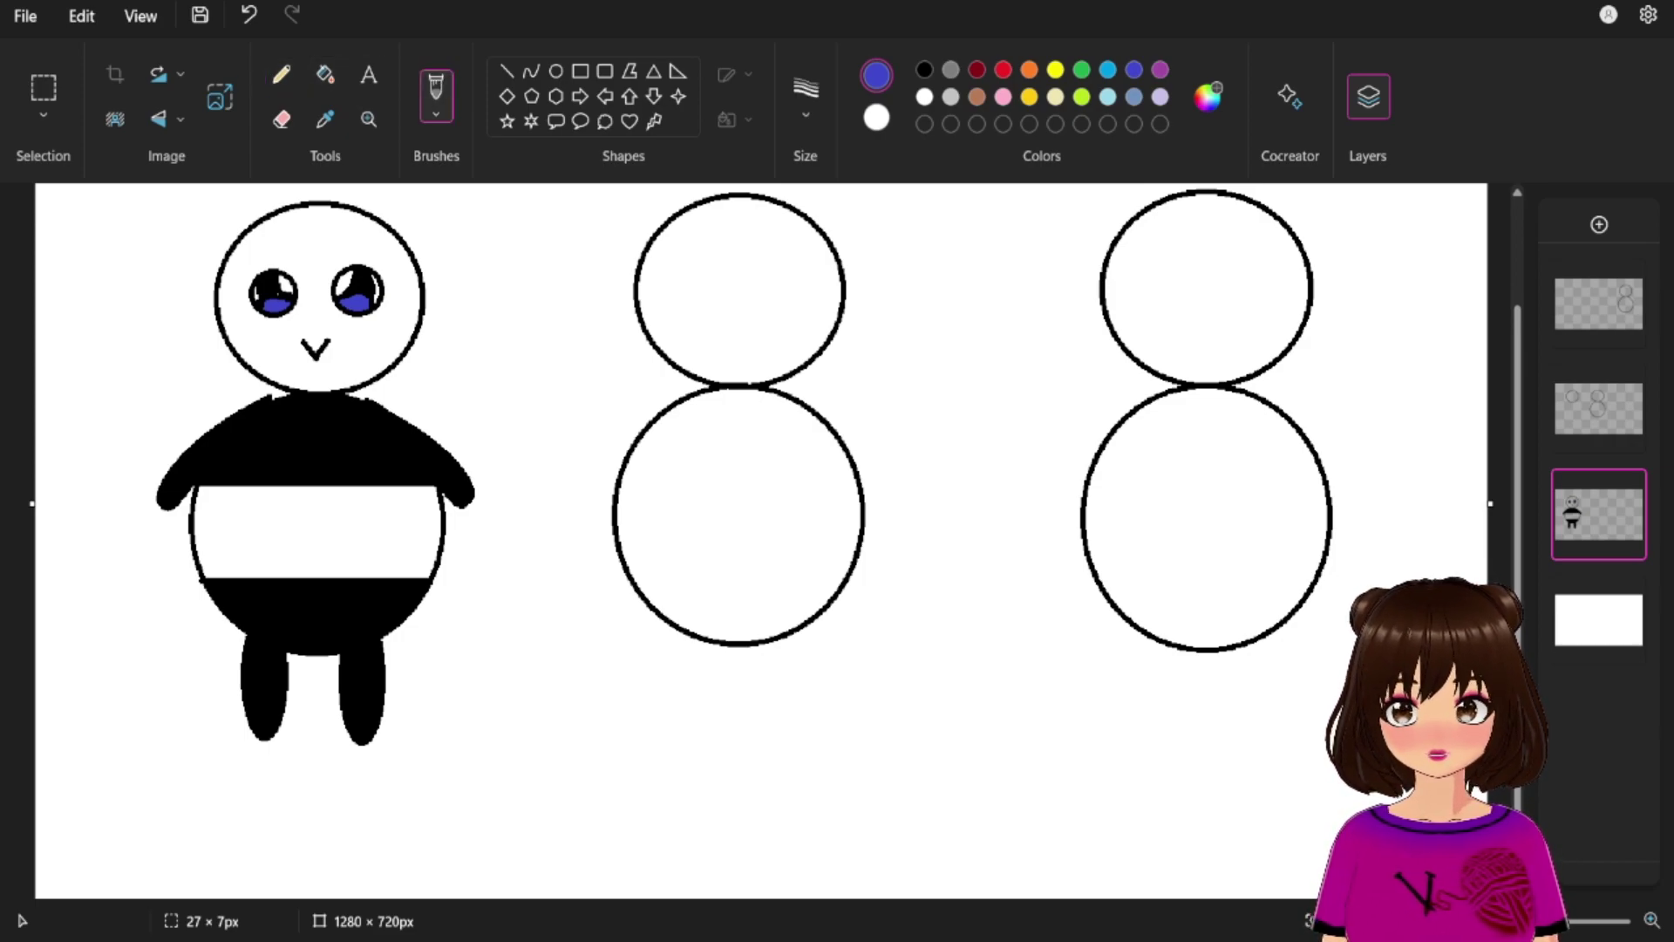
left_click(1159, 70)
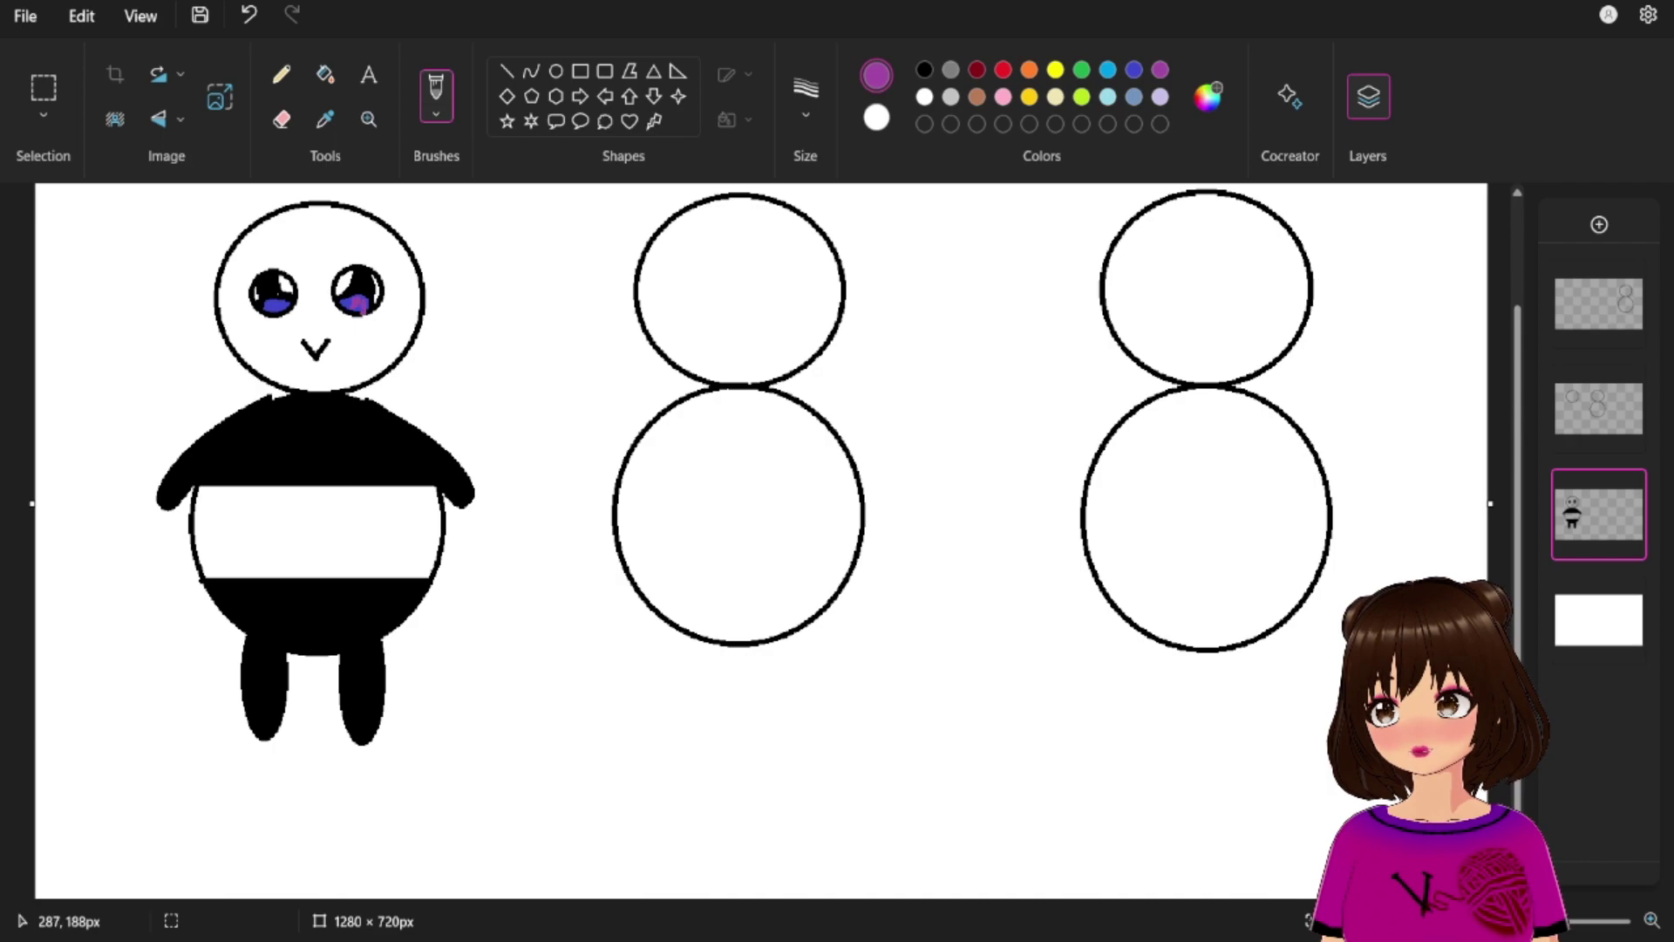
left_click(436, 114)
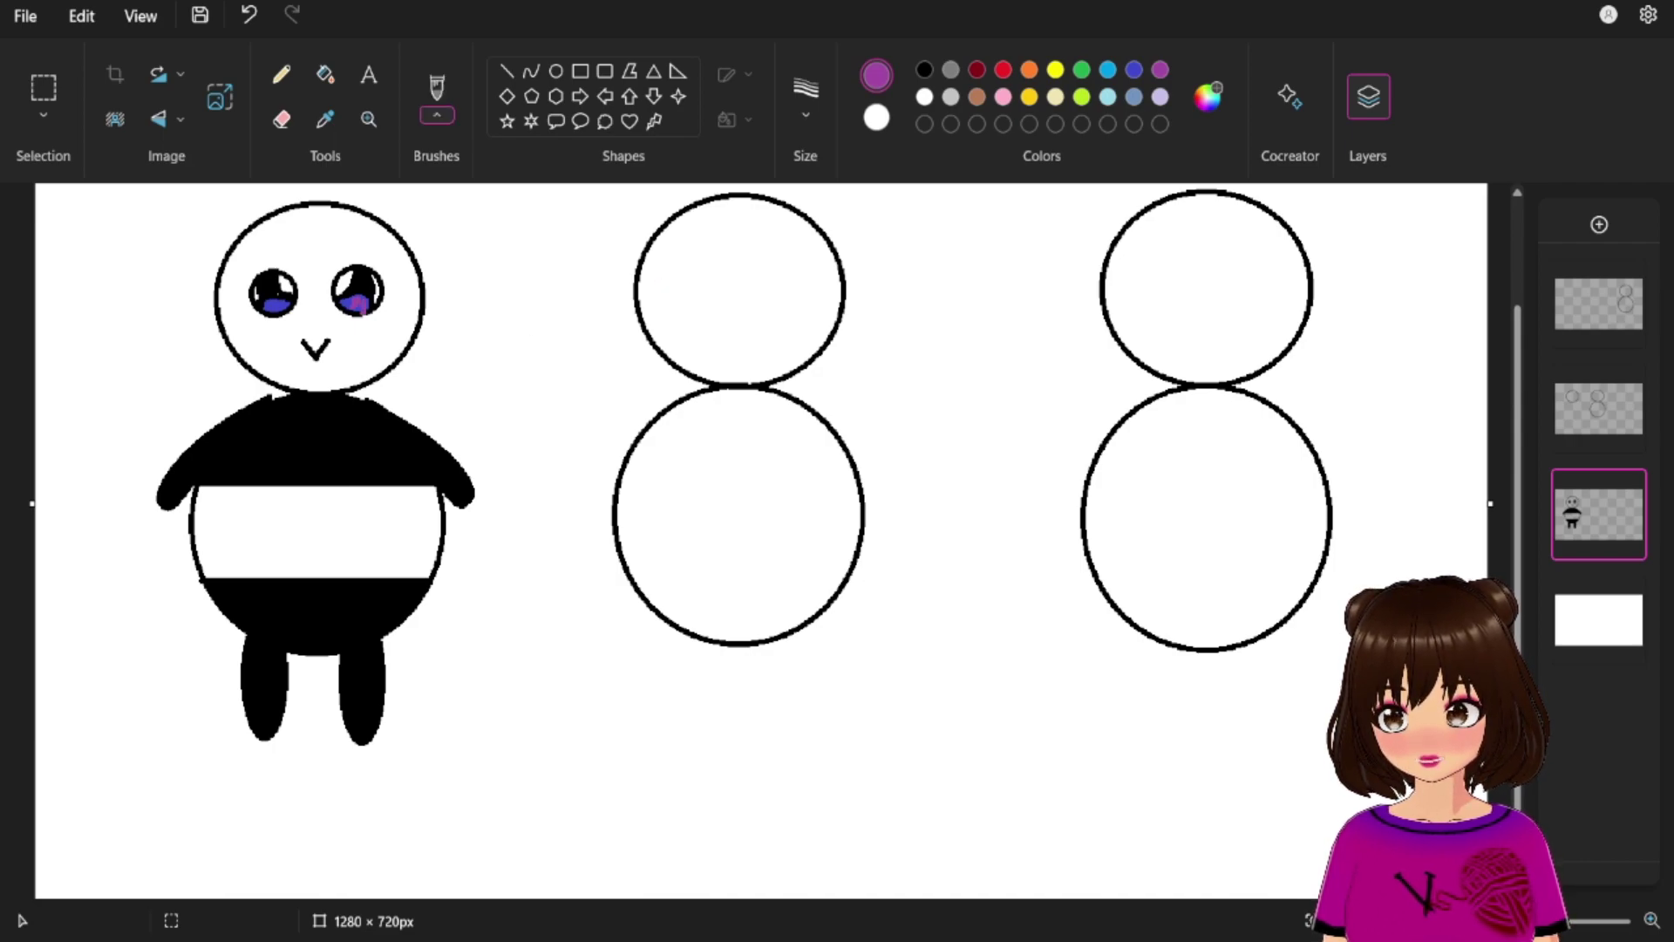
left_click(414, 330)
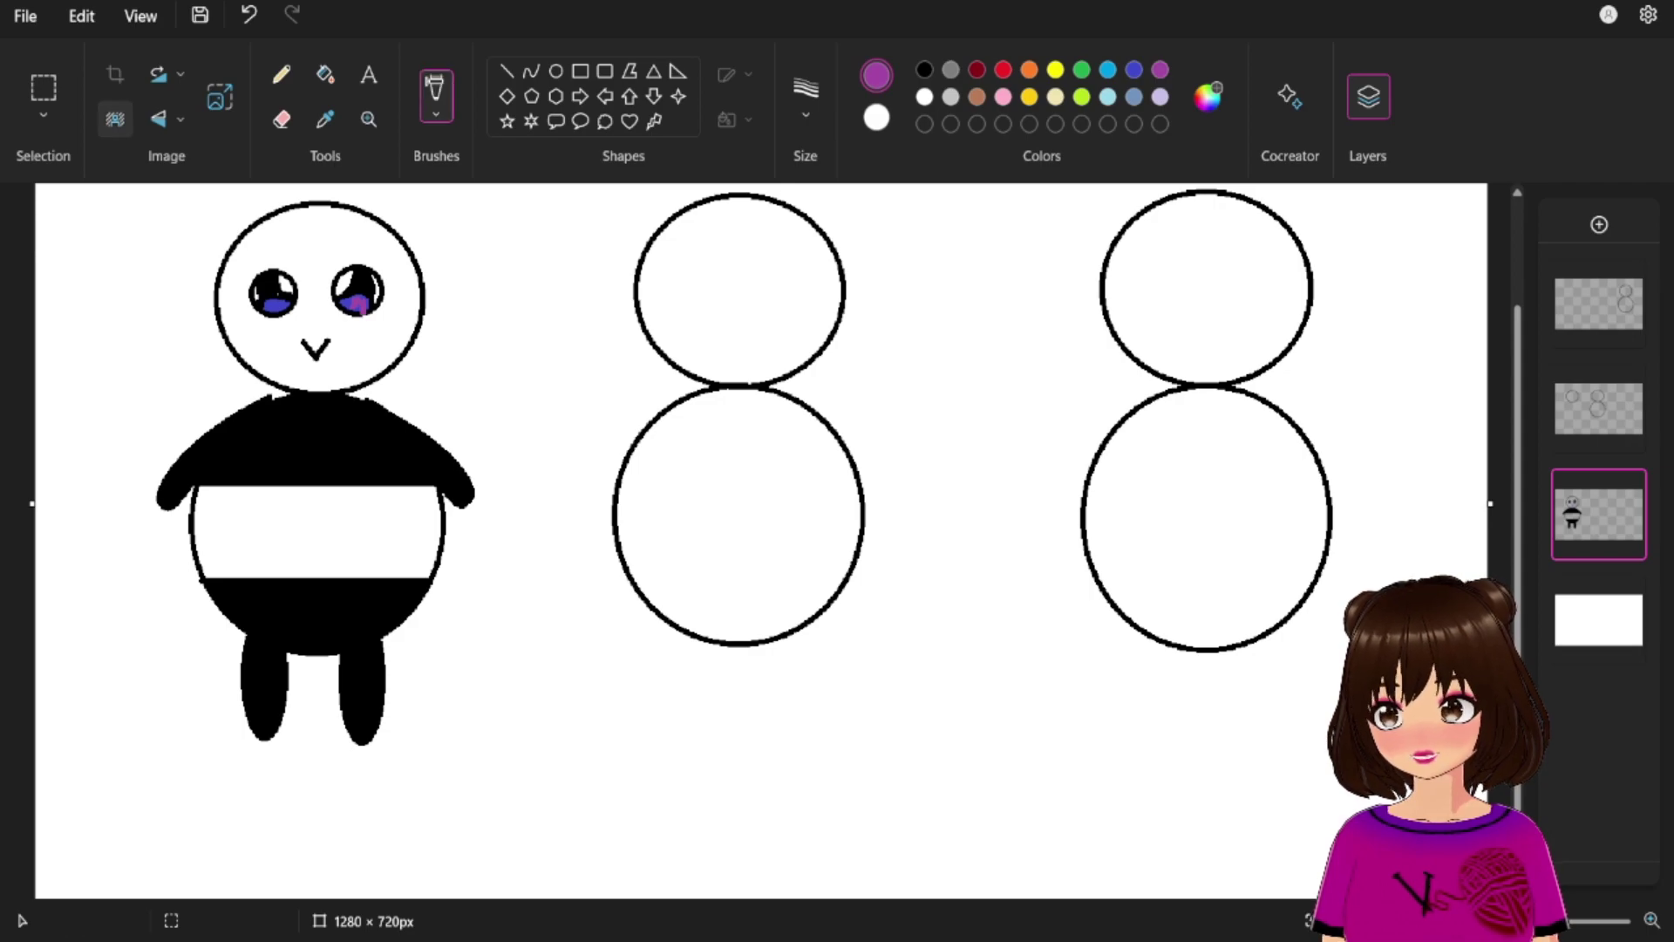
left_click(249, 15)
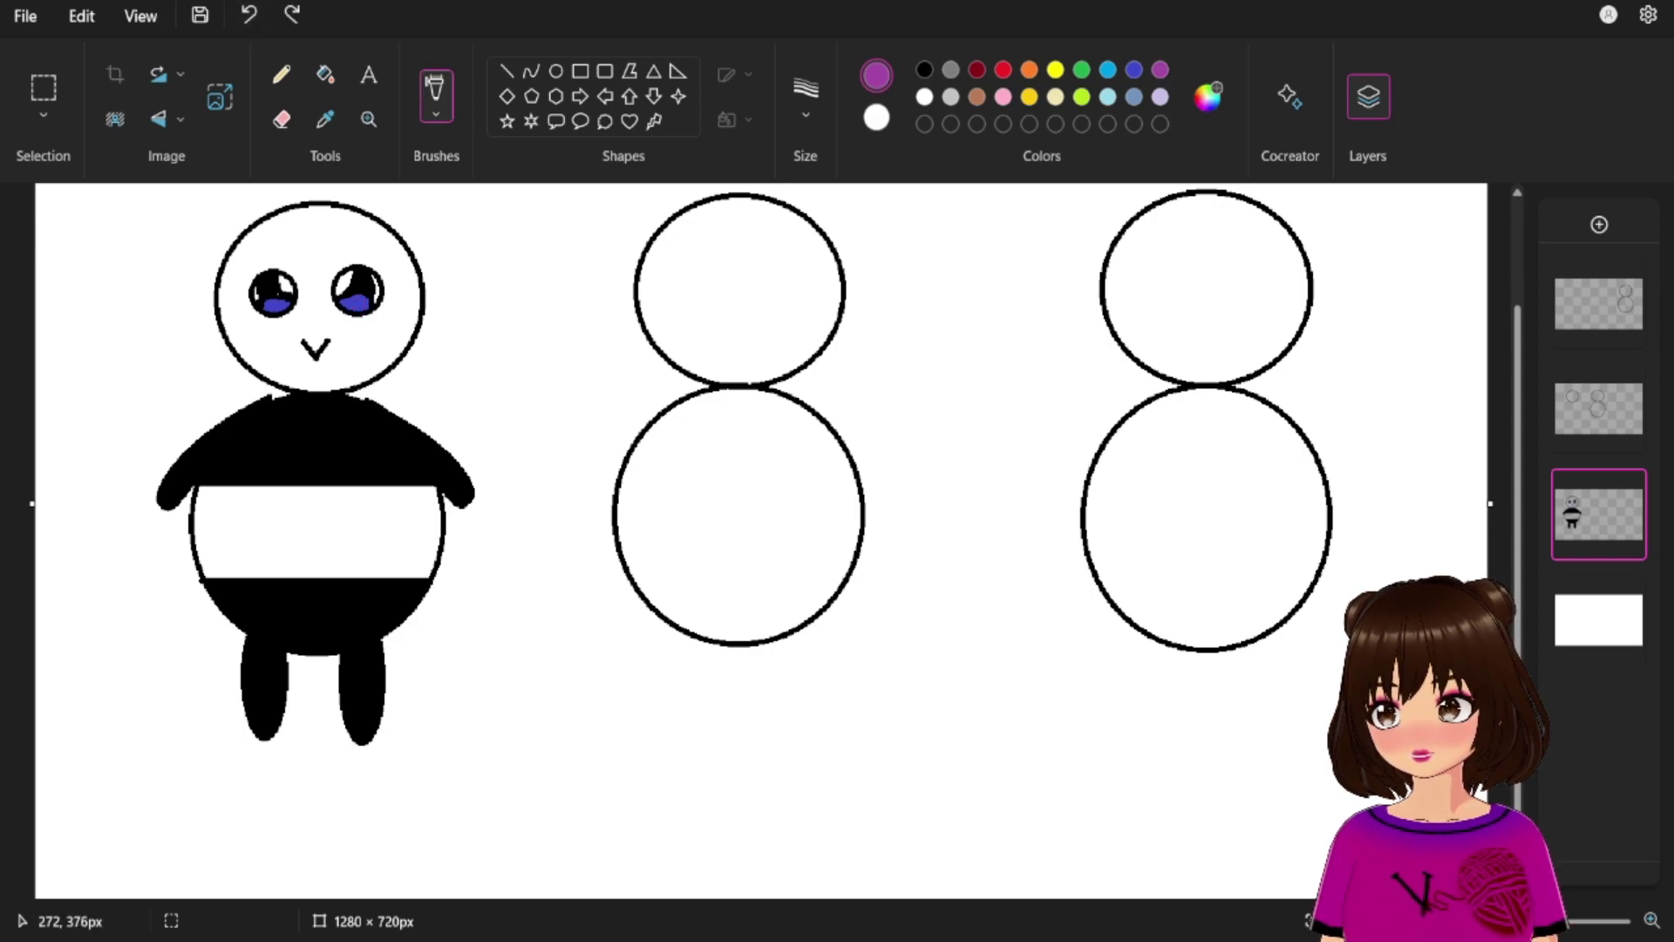
Try a diagonal purple stroke with the other brush across the right-hand eye's indigo section, and undo it.
scroll(756, 540, "up", 4)
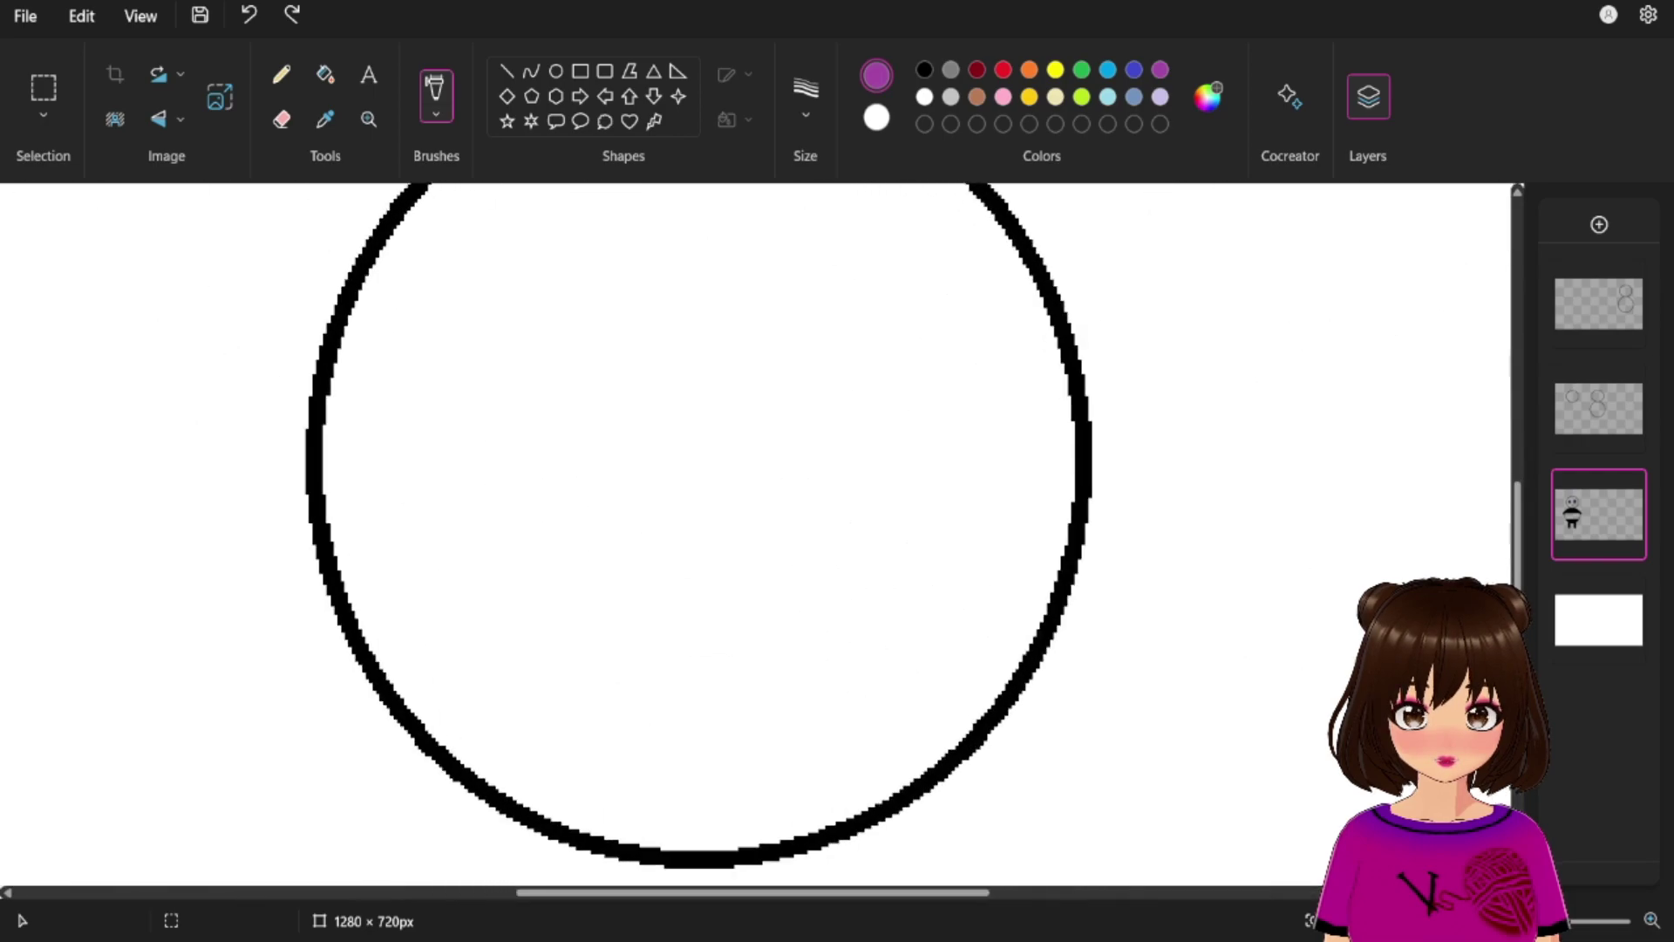
scroll(758, 532, "left", 10)
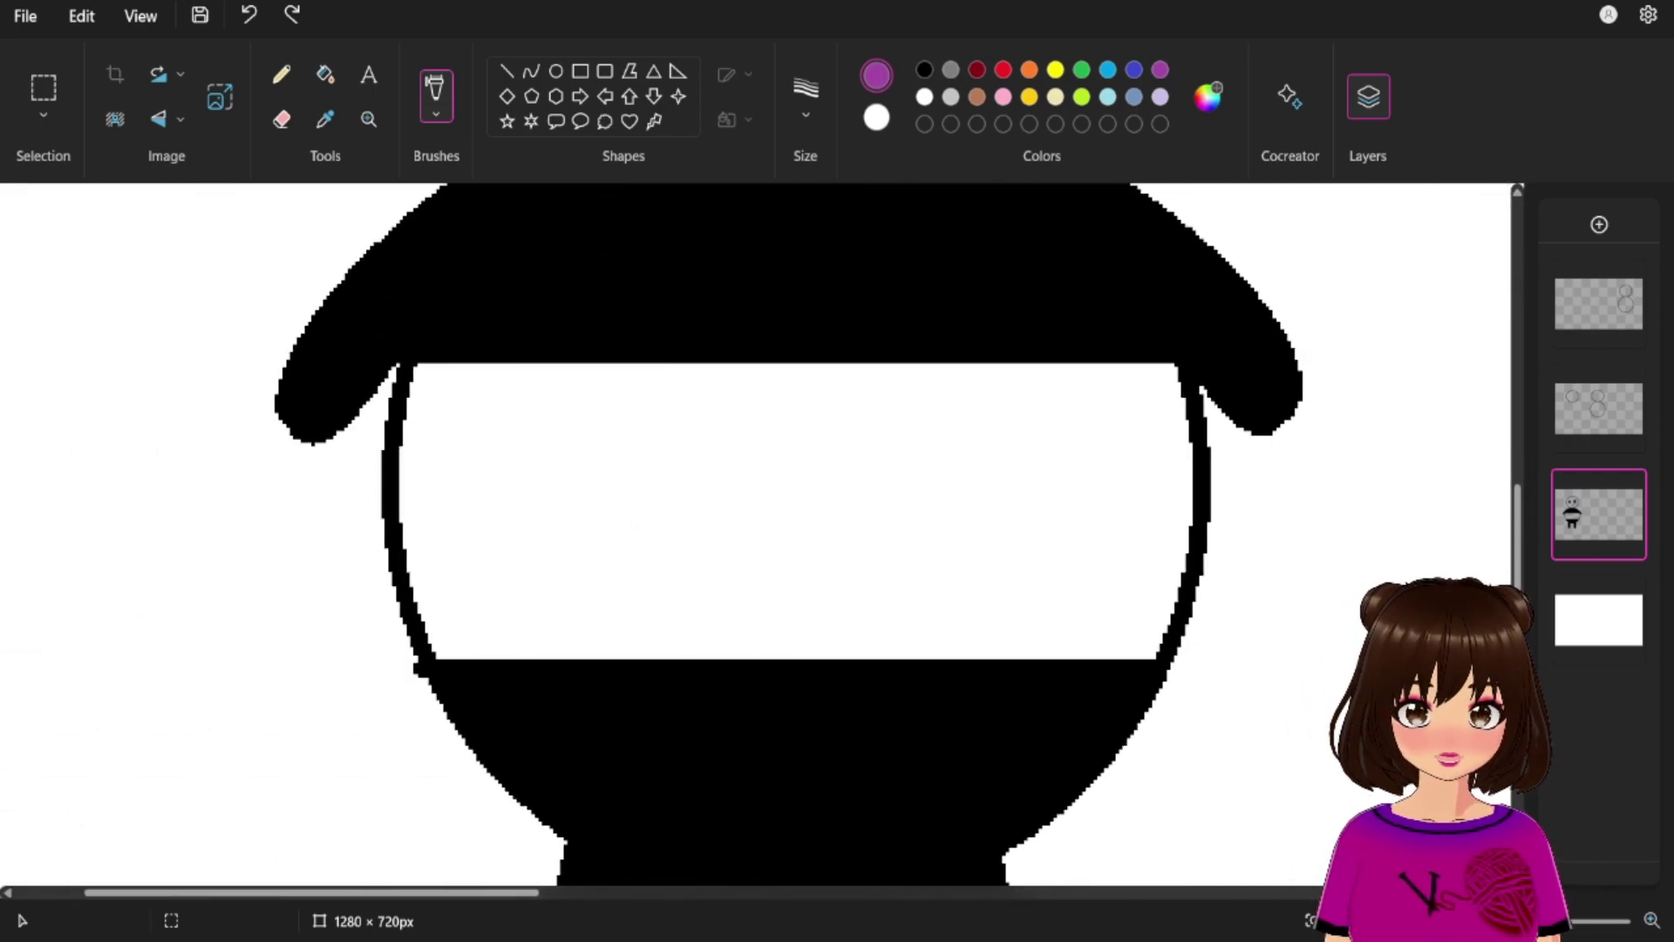
scroll(759, 536, "up", 6)
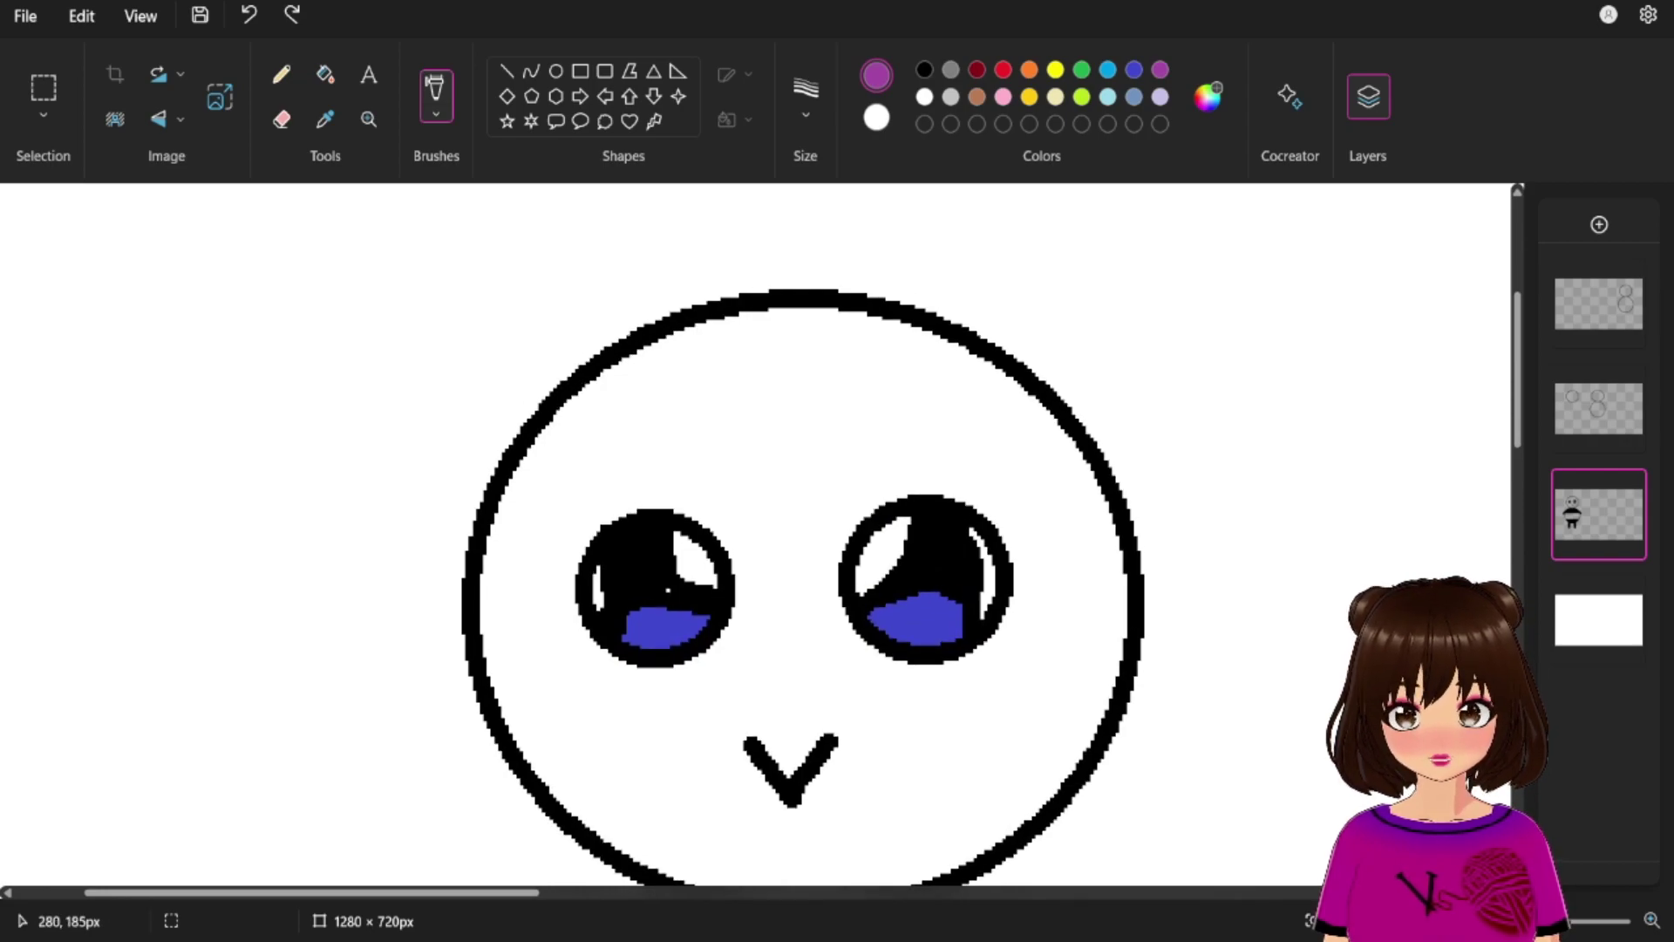
left_click_drag(876, 643, 921, 601)
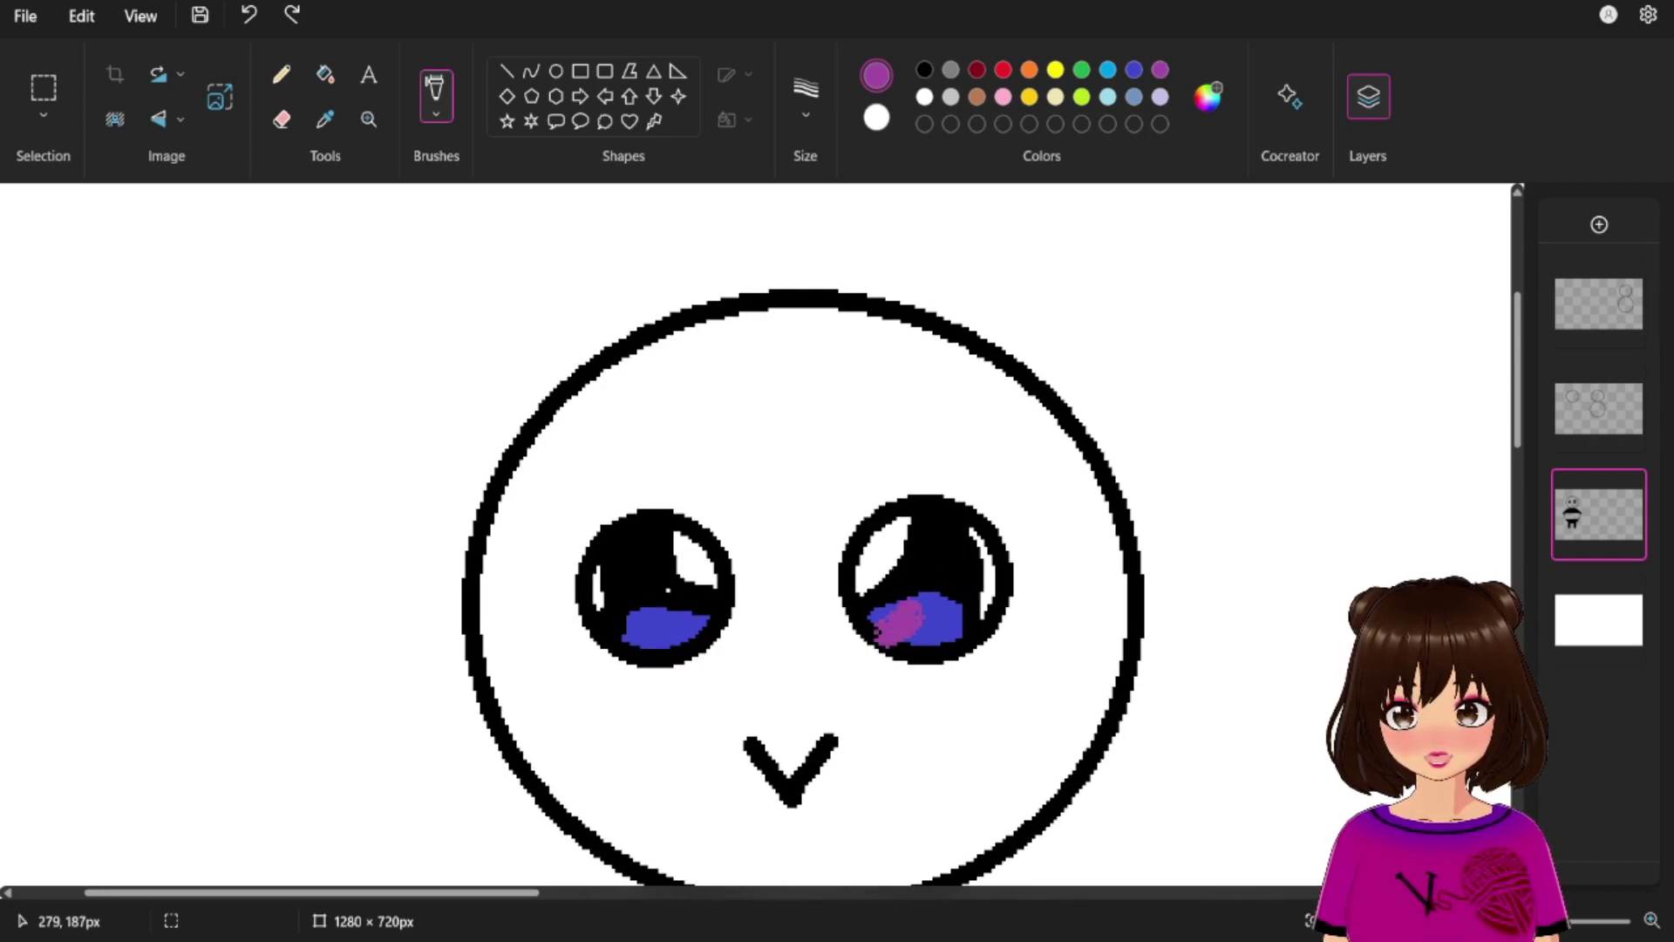
left_click(249, 13)
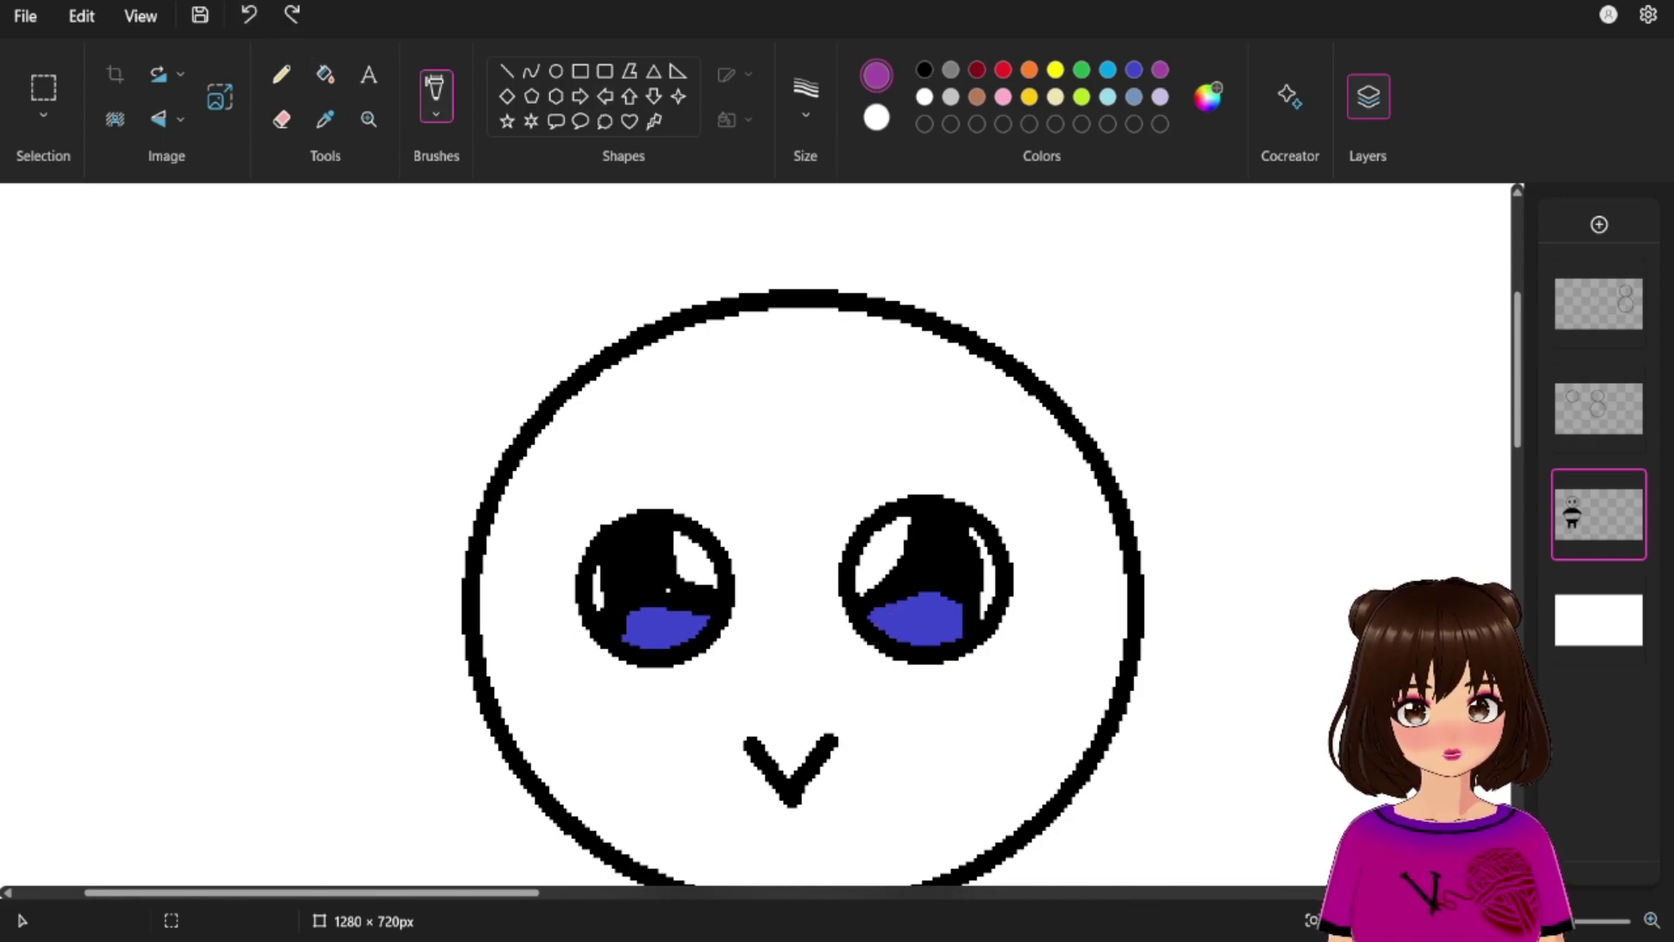
Draw slanted purple stripes with the Line shape across the right-hand eye's indigo section, the last about 1 × 7 px.
left_click(436, 114)
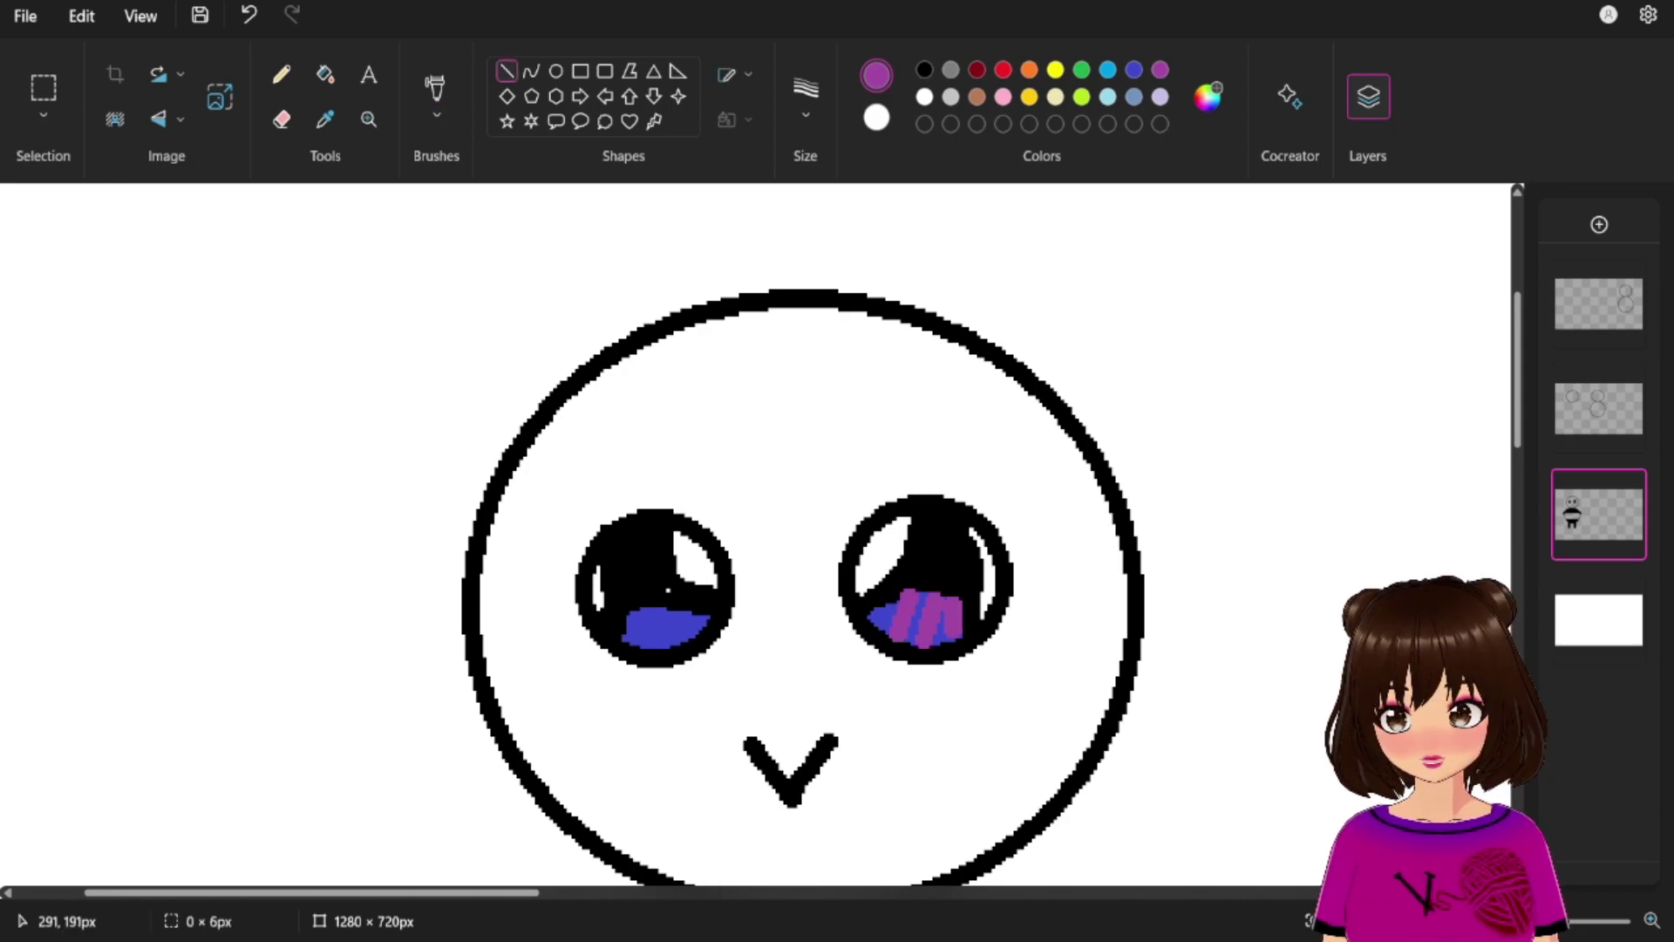
left_click_drag(952, 631, 949, 635)
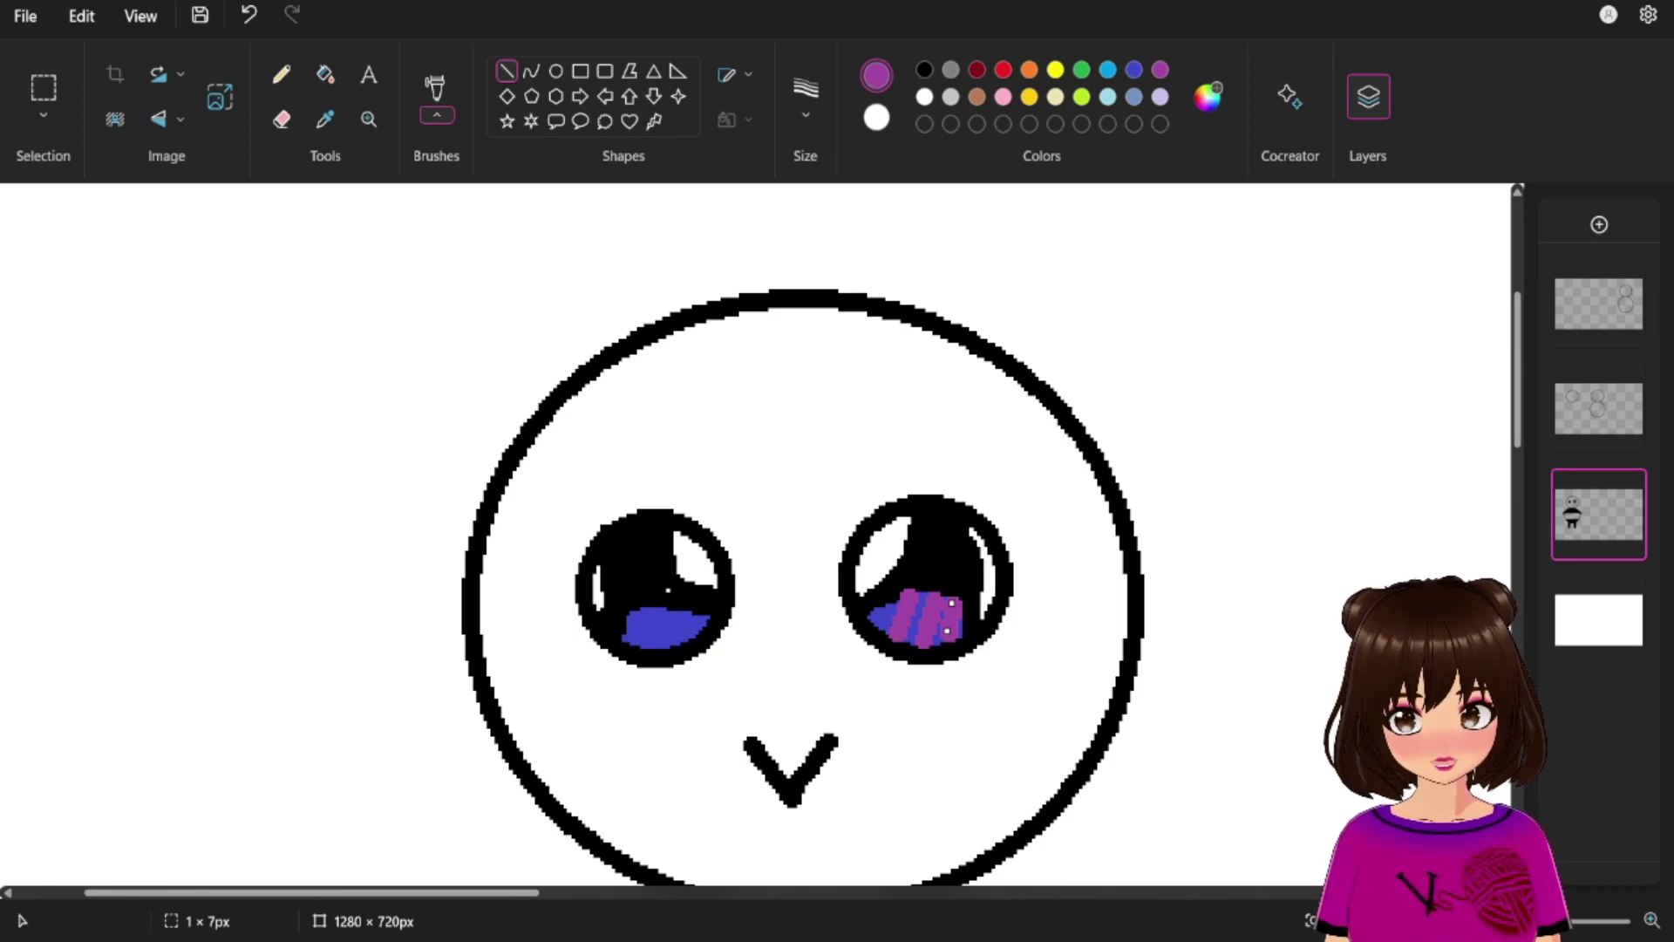
left_click(280, 118)
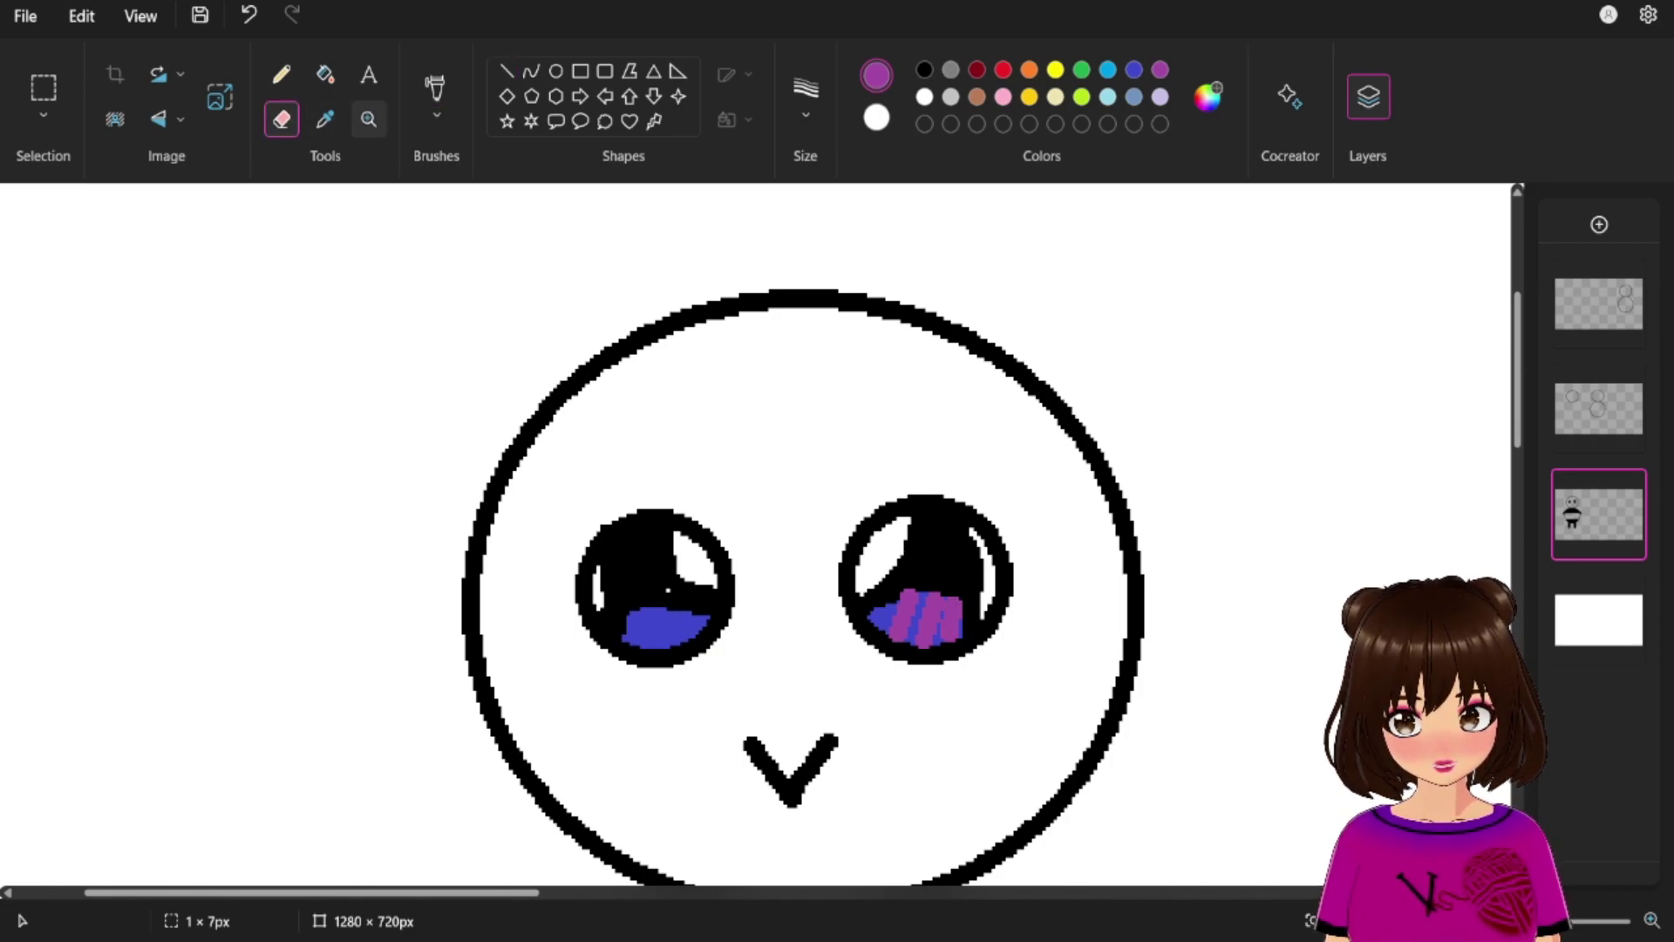
left_click(369, 118)
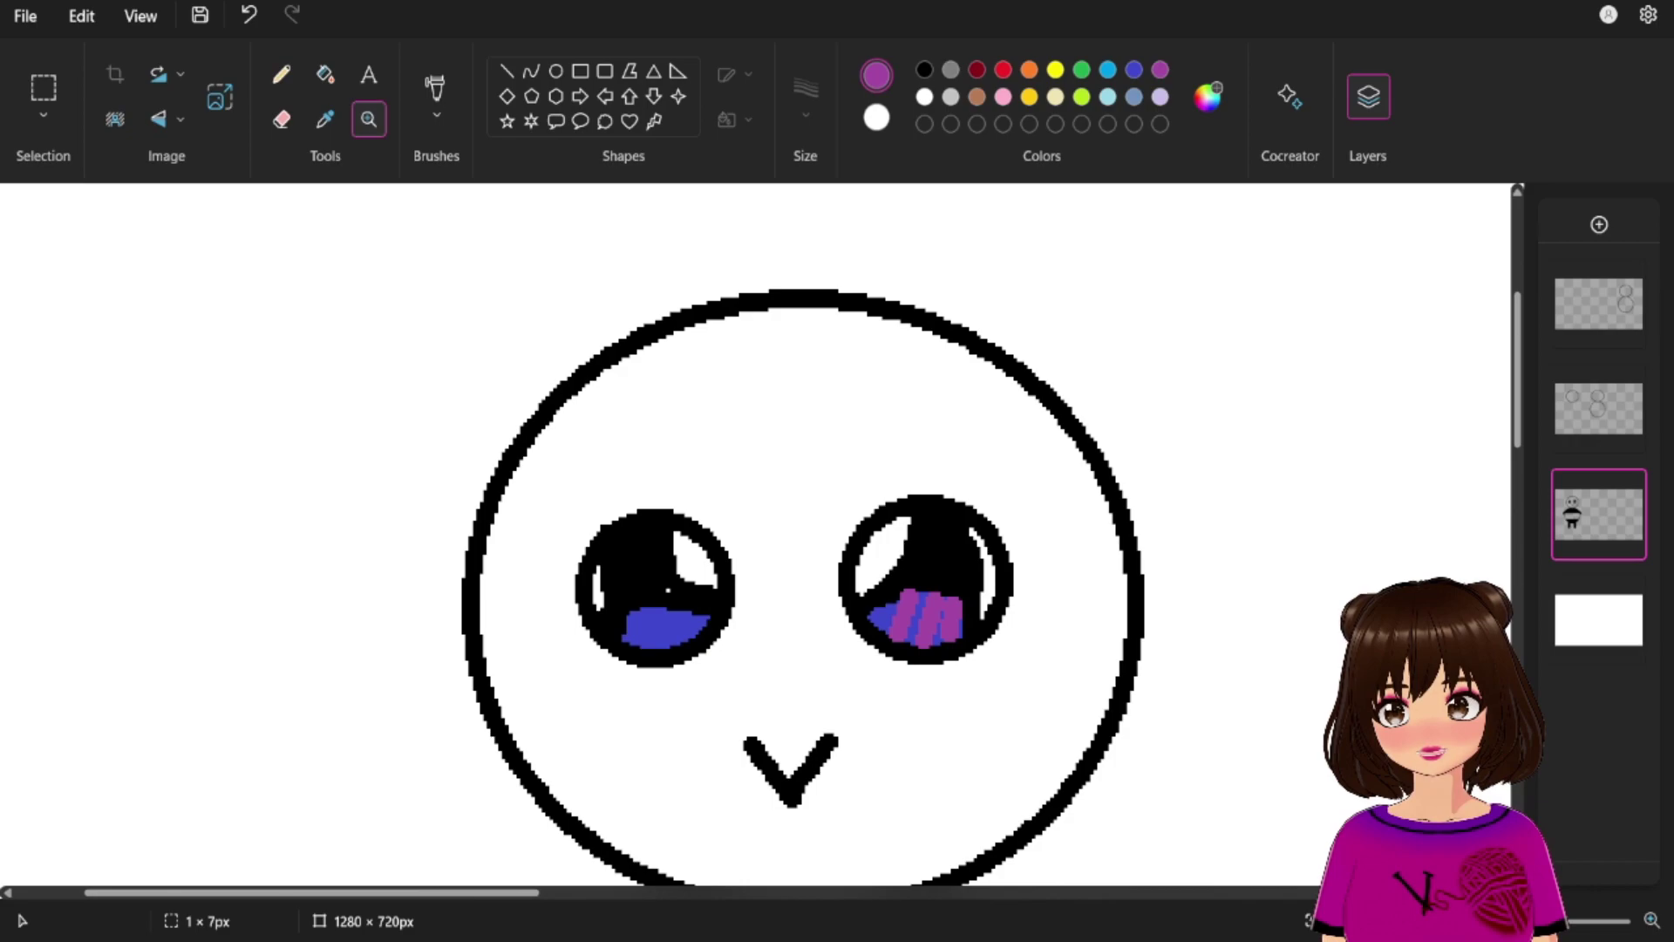
Draw purple vertical stripes with the Pencil across the indigo section of the first figure's left-hand eye.
left_click(281, 74)
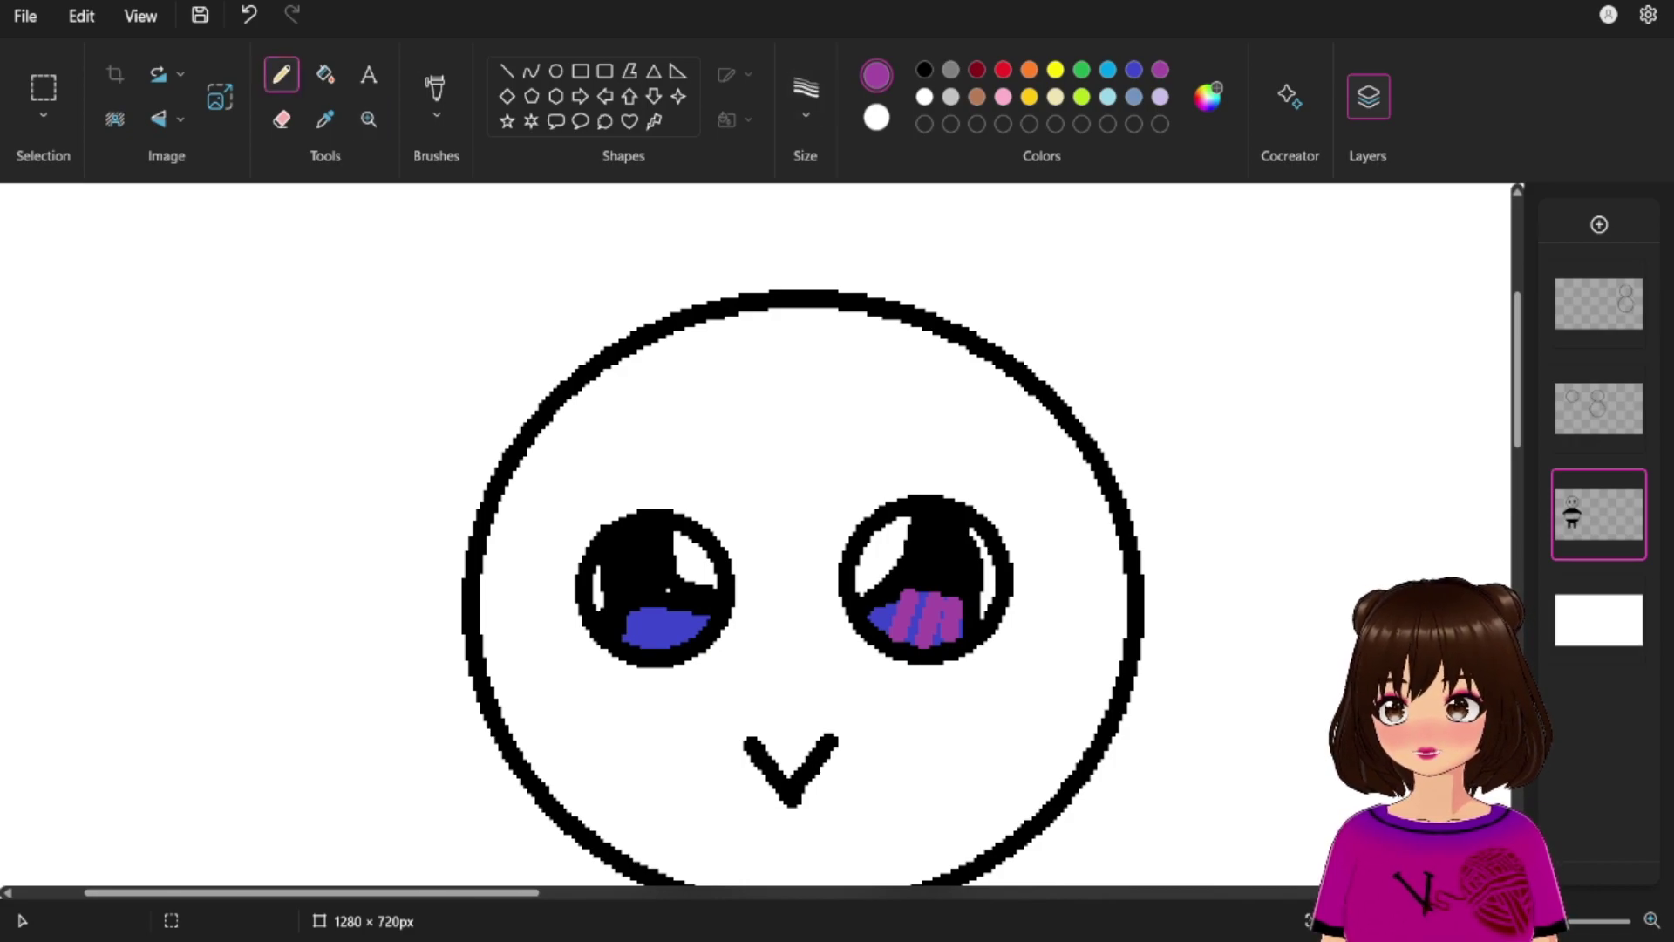
left_click(436, 114)
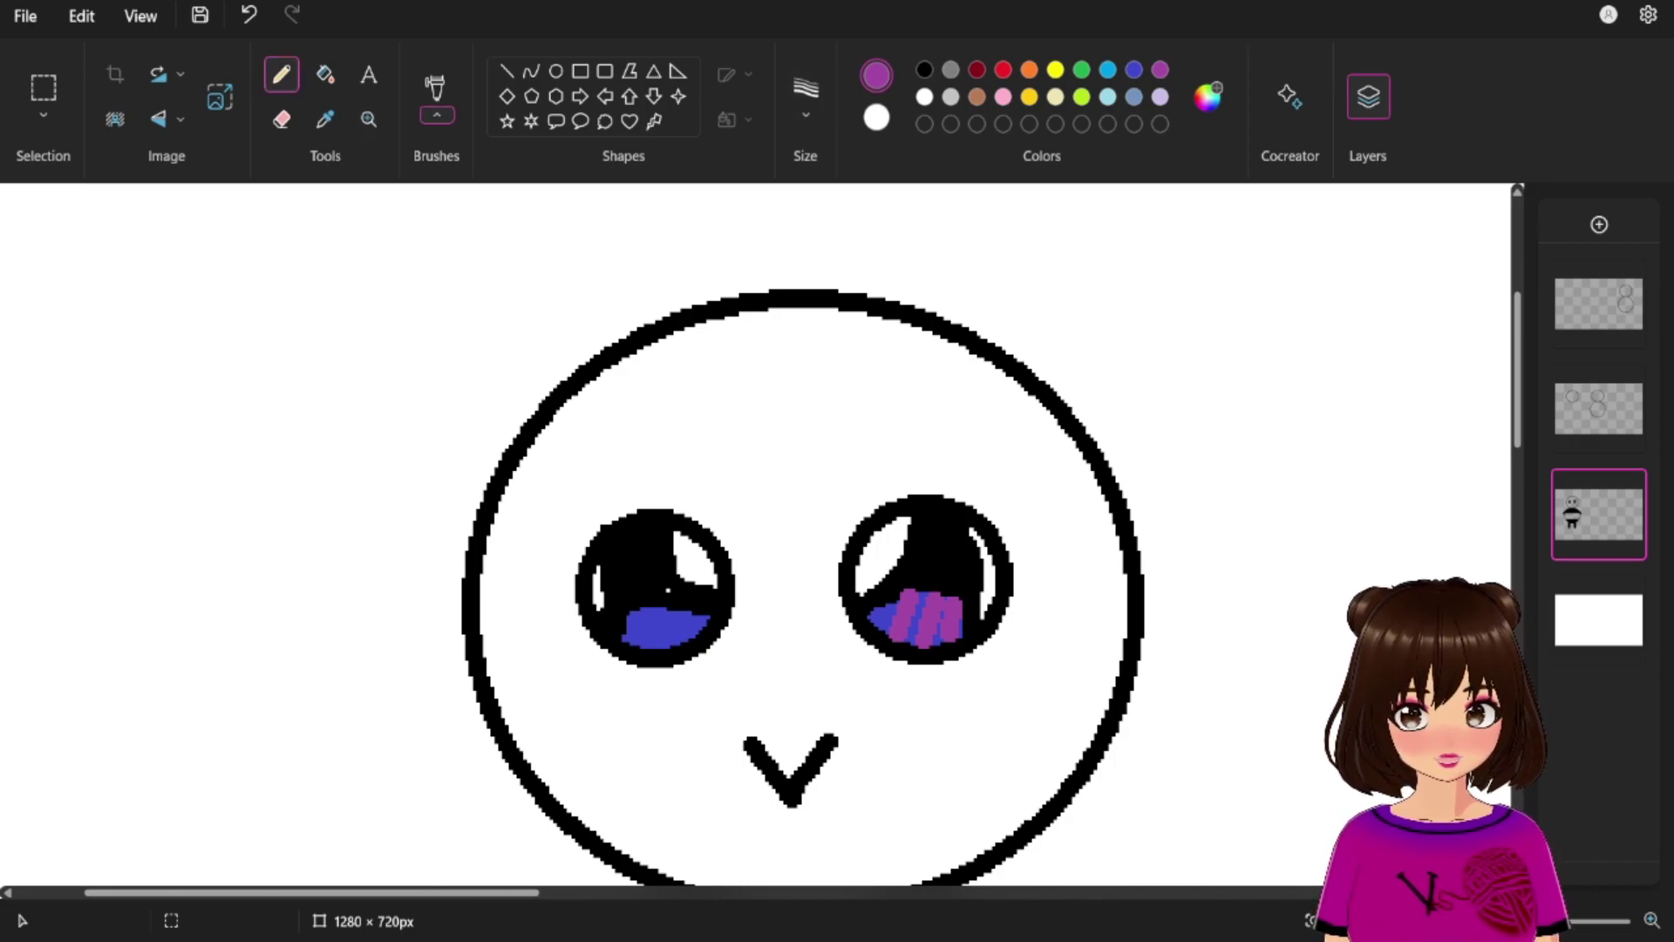
left_click(457, 551)
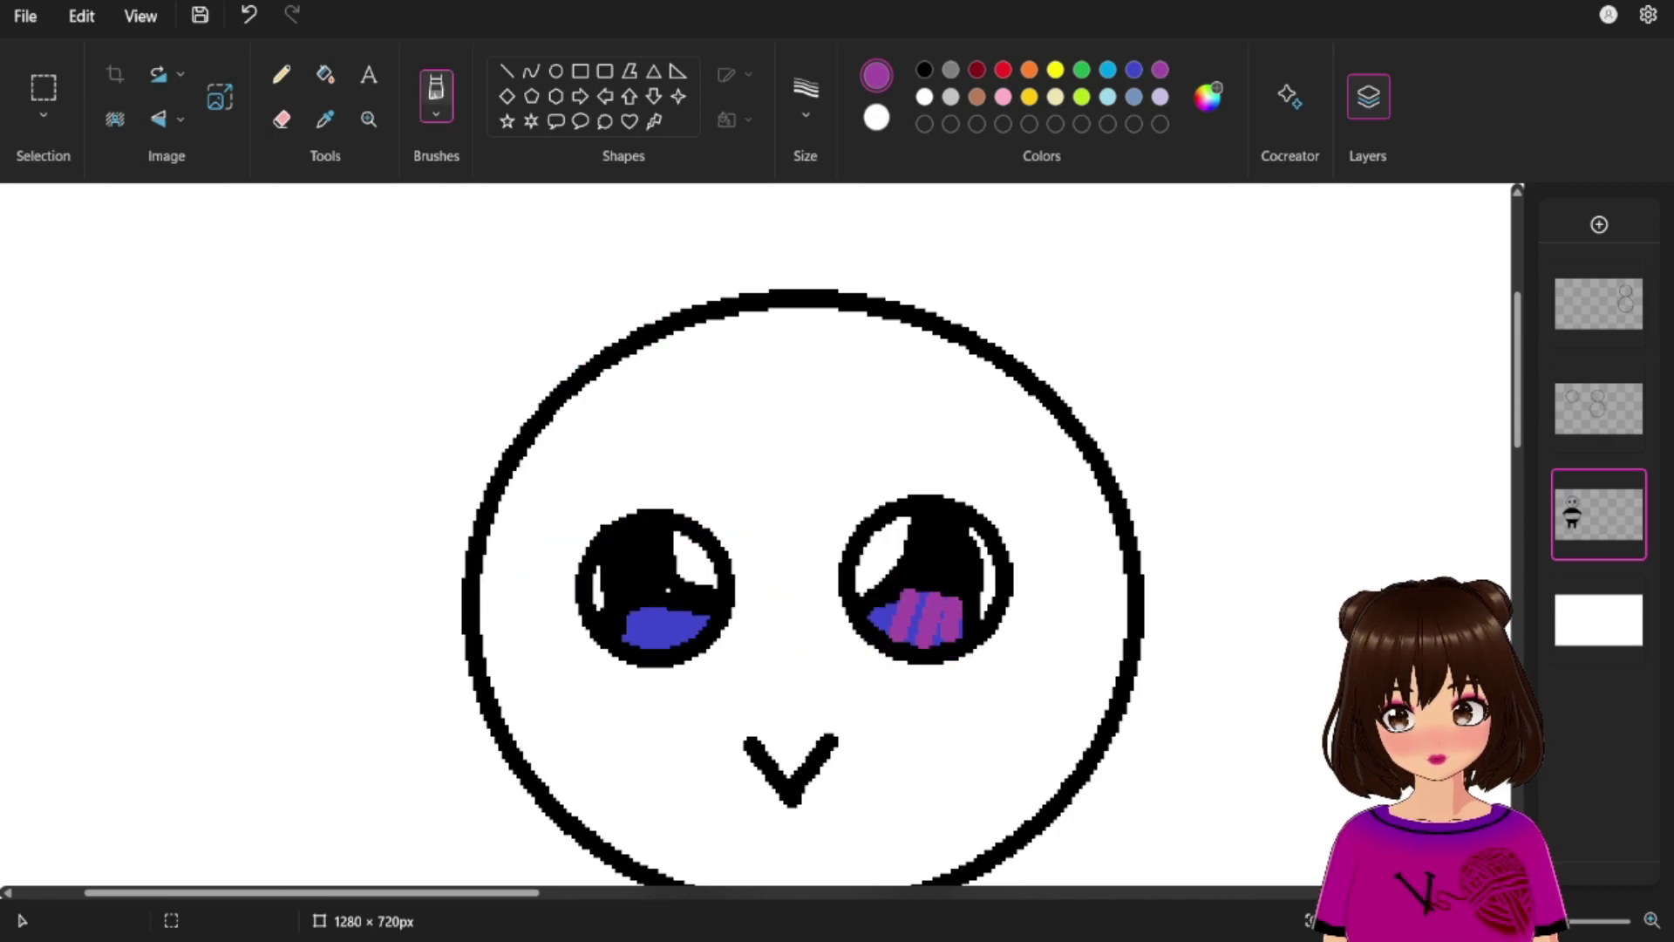
left_click(436, 114)
left_click(453, 486)
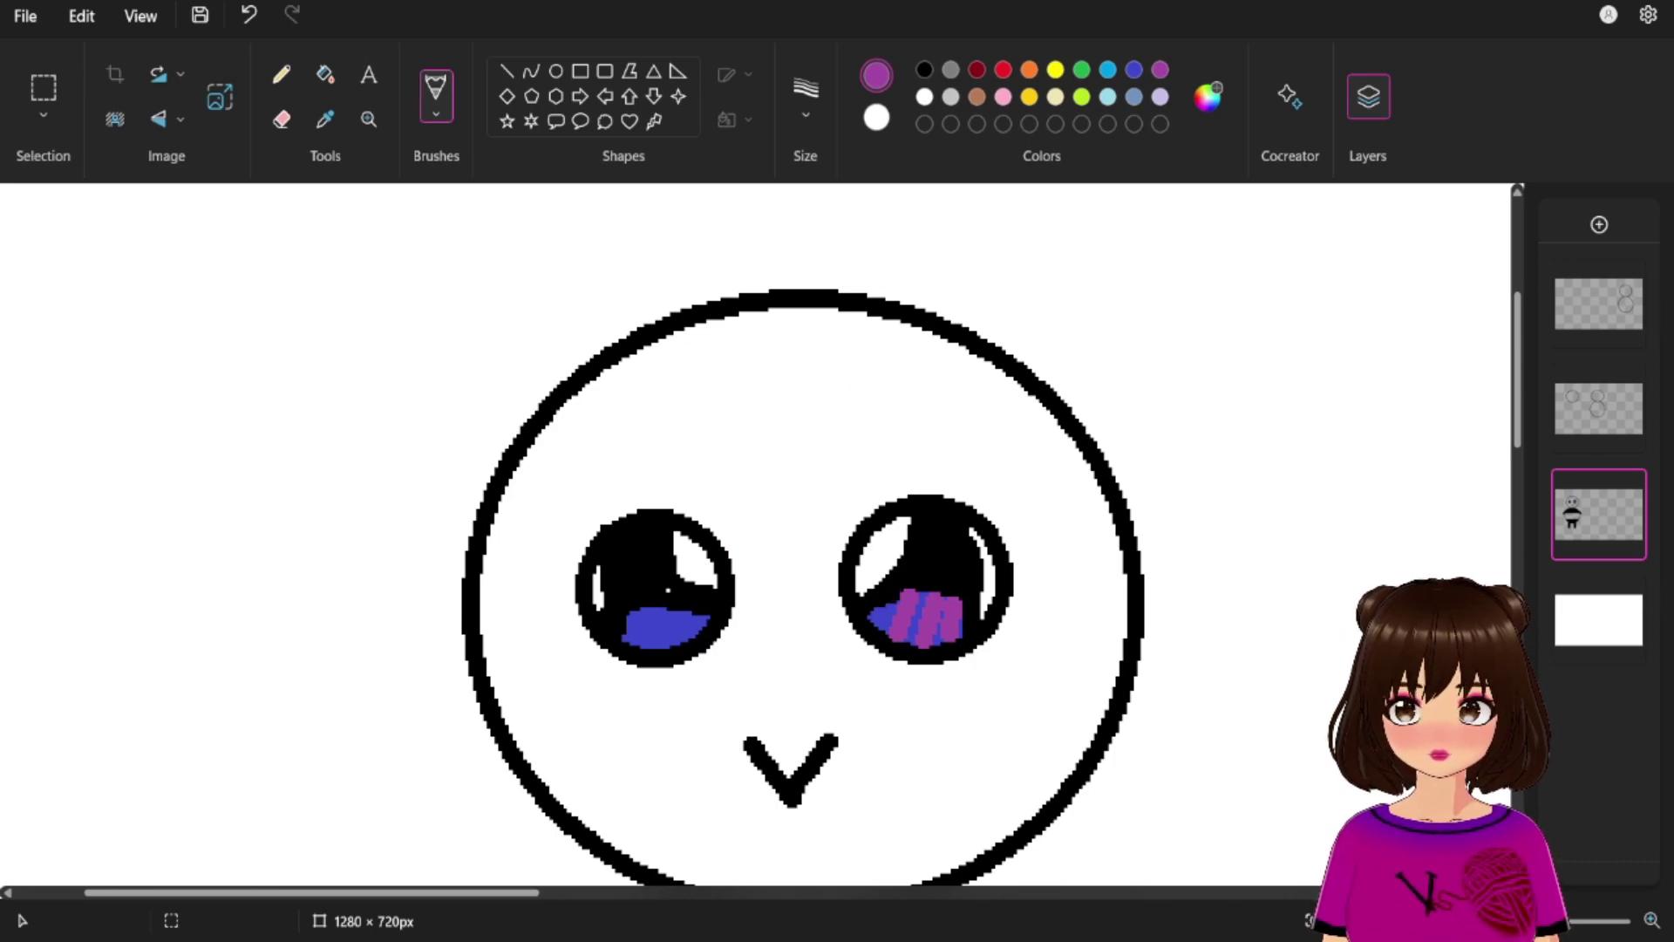
left_click(280, 74)
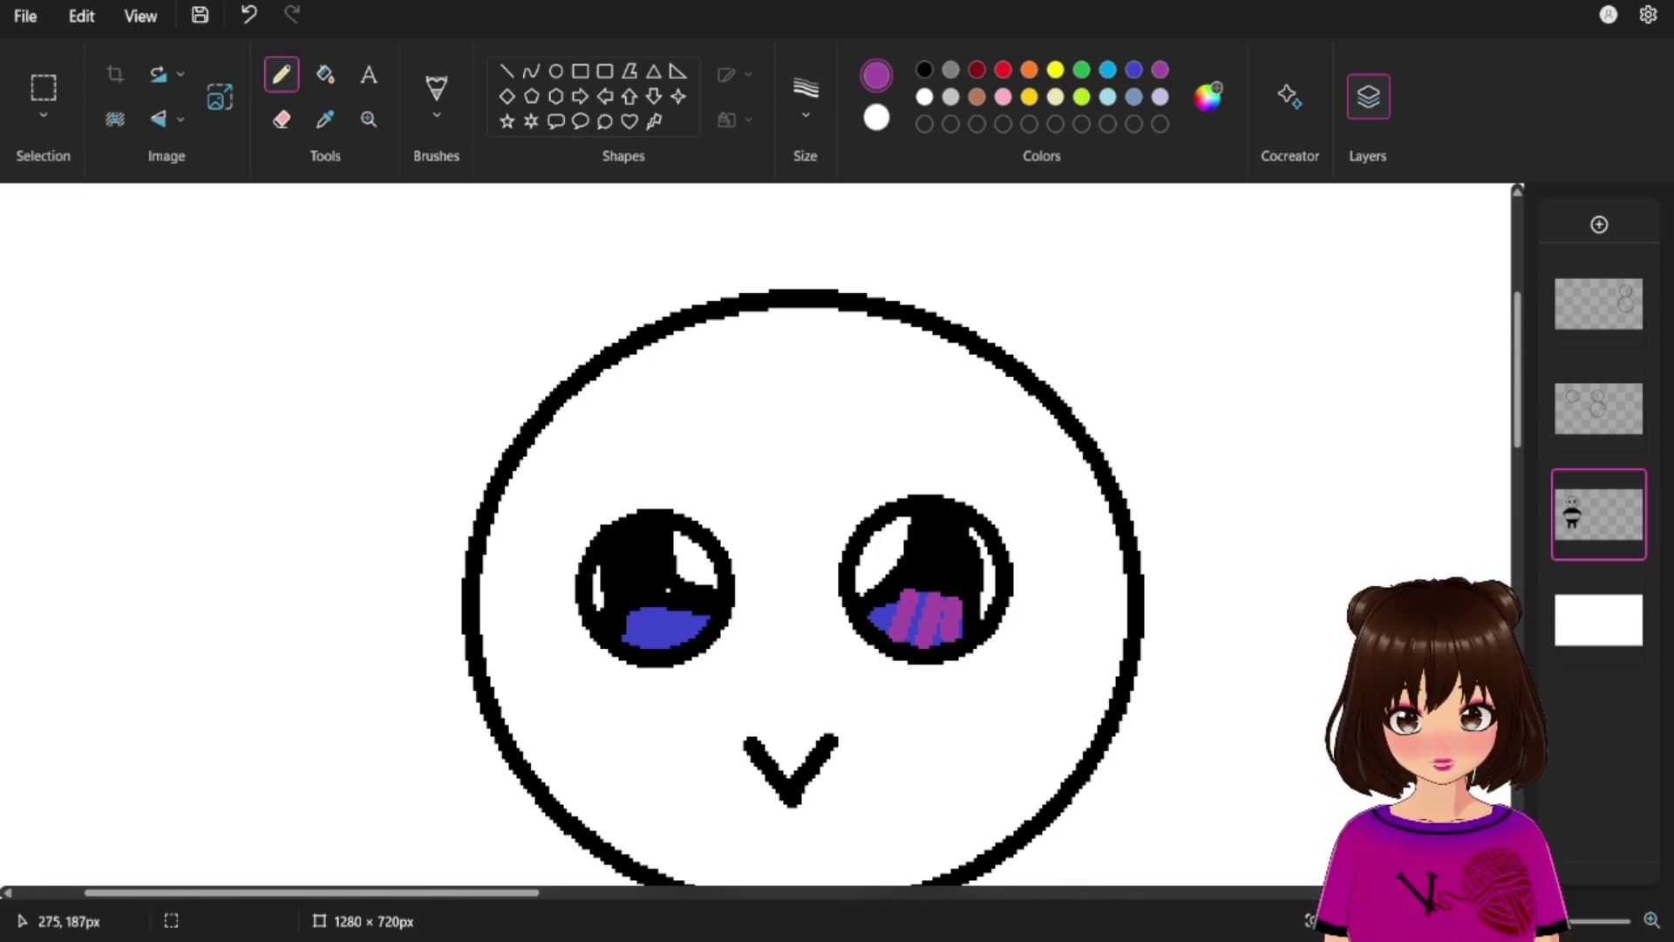
left_click_drag(672, 619, 646, 649)
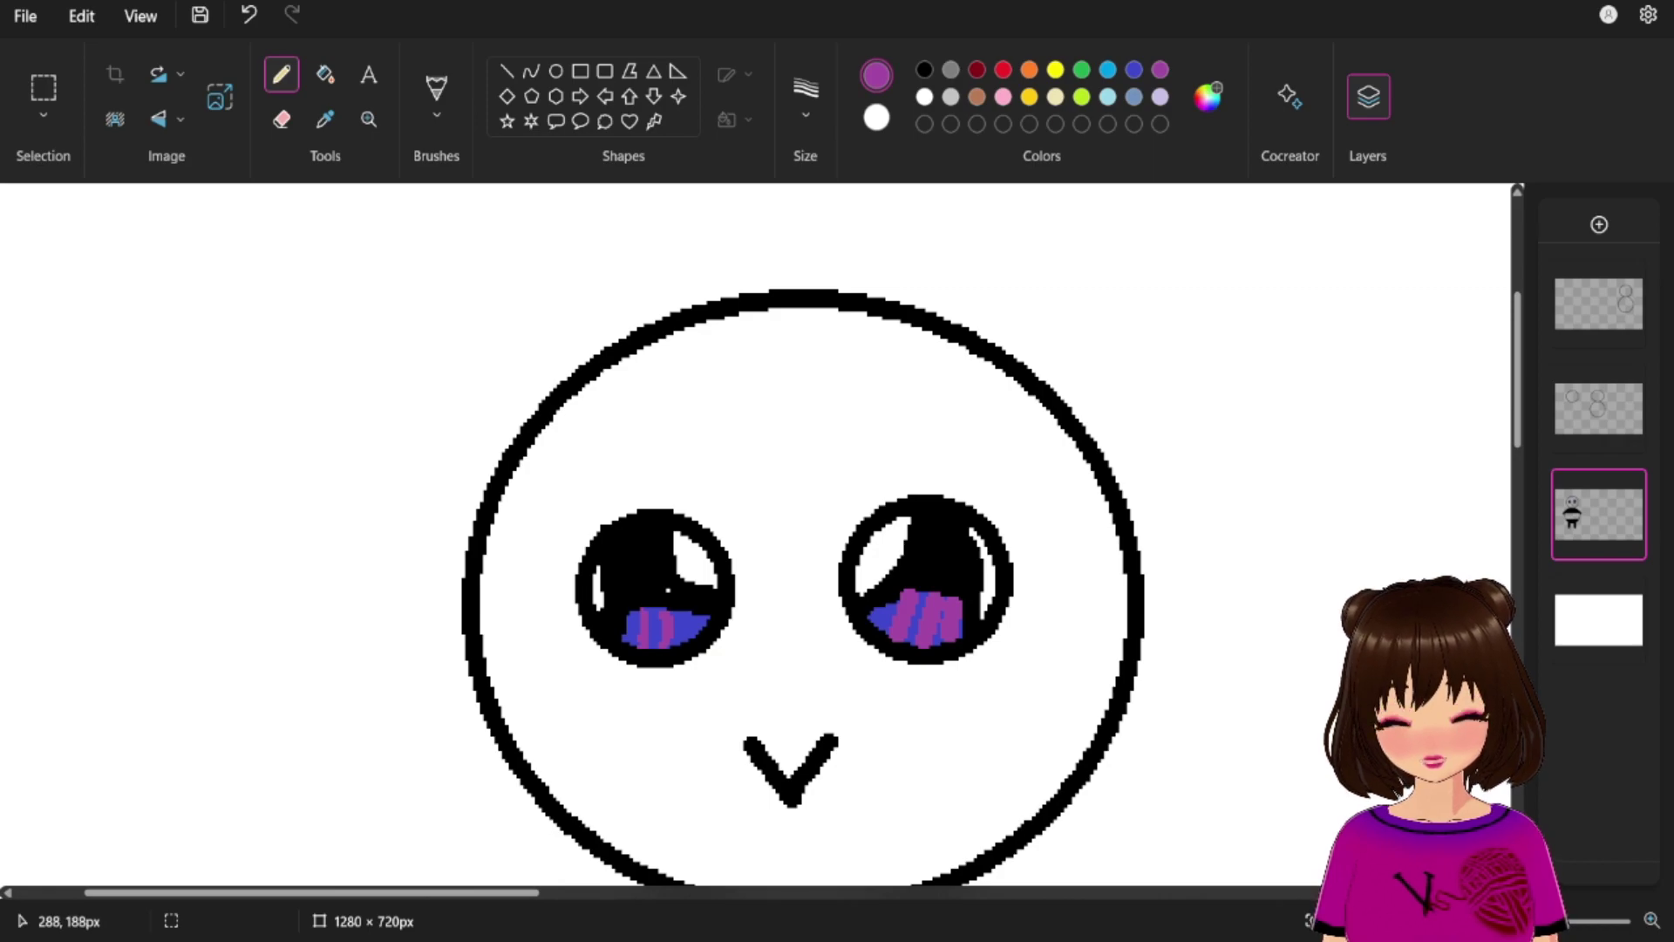
Undo all the purple stripes drawn over the indigo sections of both of the first figure's eyes.
left_click(249, 15)
left_click(249, 15)
left_click(249, 14)
left_click(249, 15)
left_click(248, 15)
left_click(248, 15)
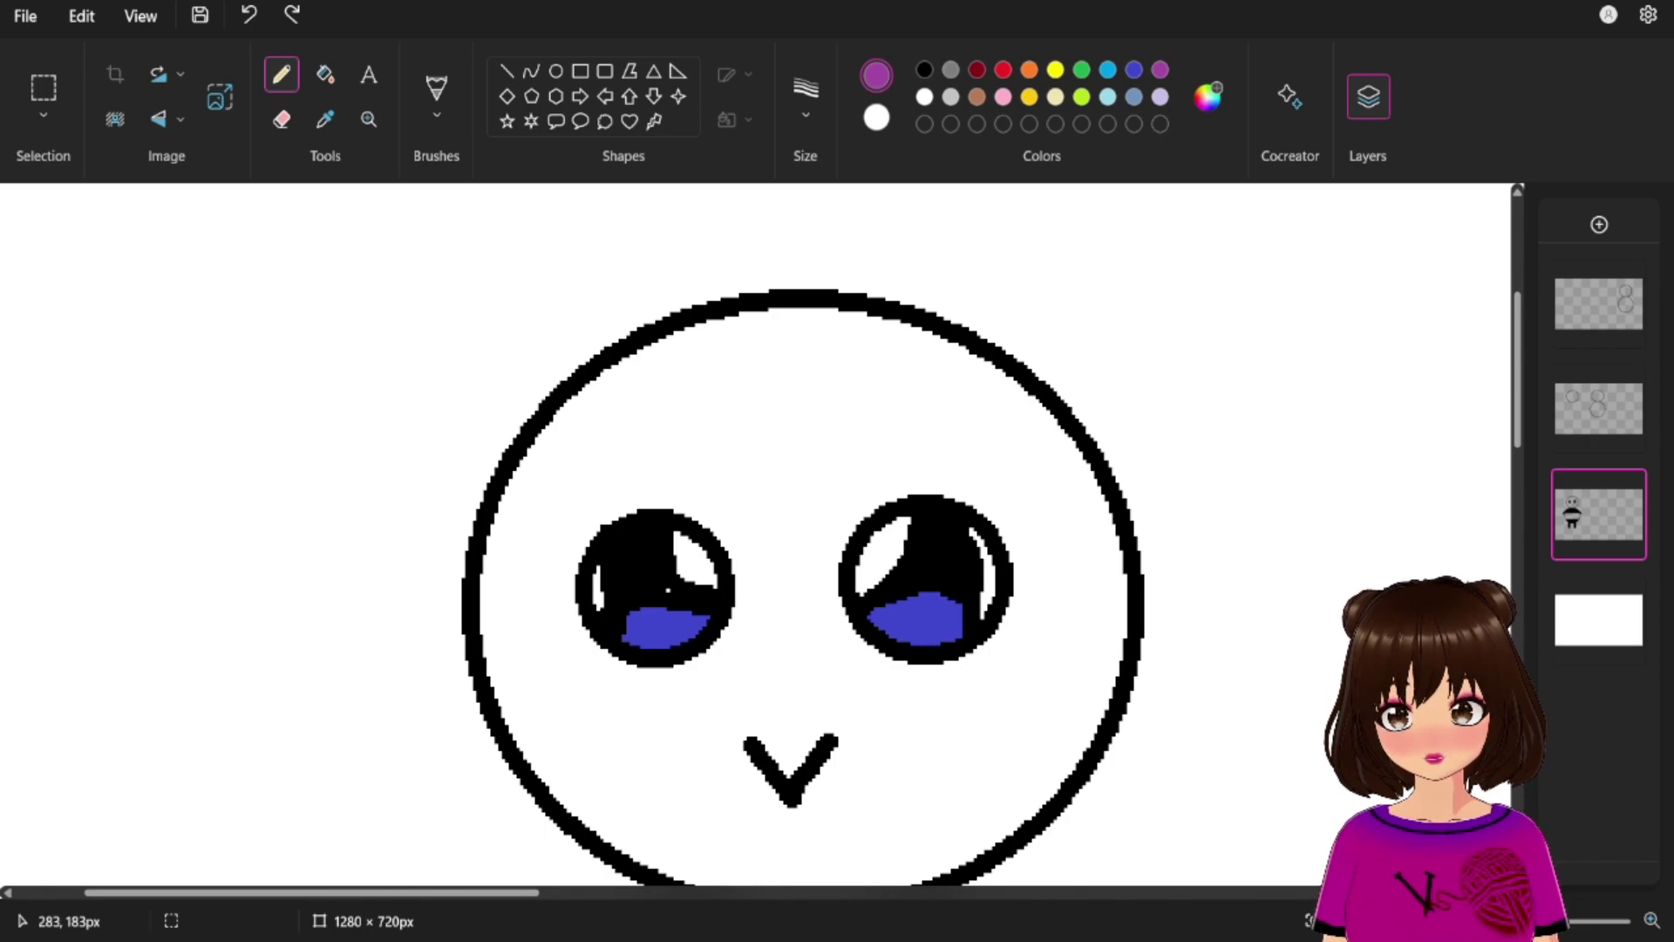
Shade the indigo sections of both eyes with thin purple strokes and pink strokes over them, using the Pencil.
left_click_drag(924, 637, 939, 634)
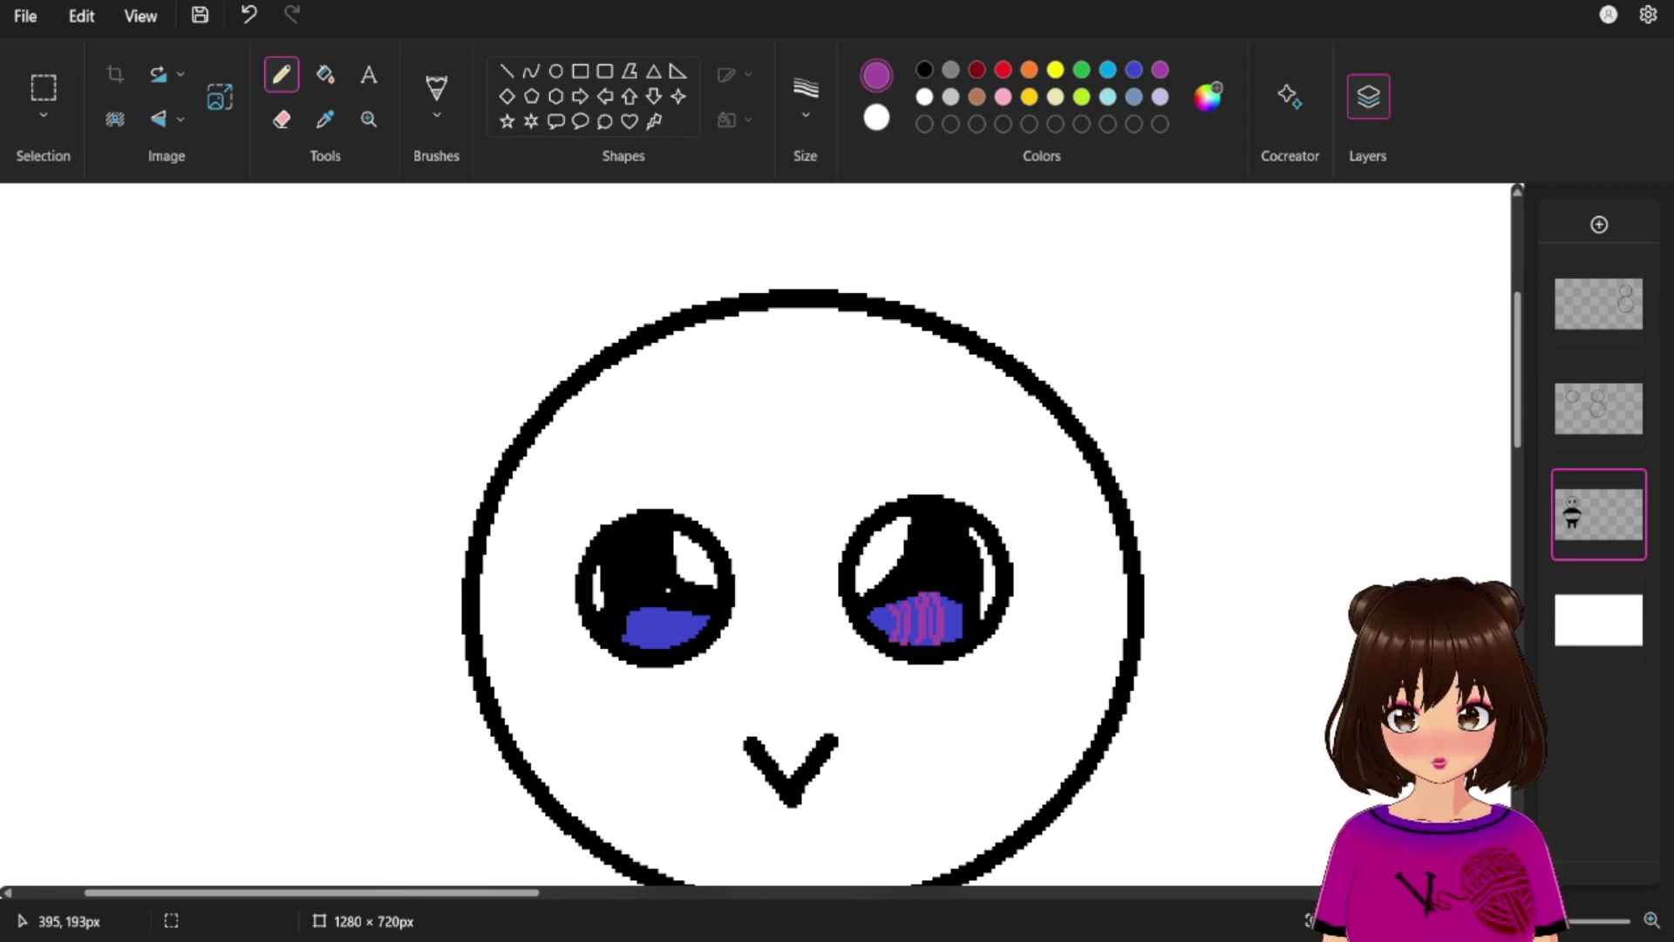
left_click_drag(644, 615, 665, 638)
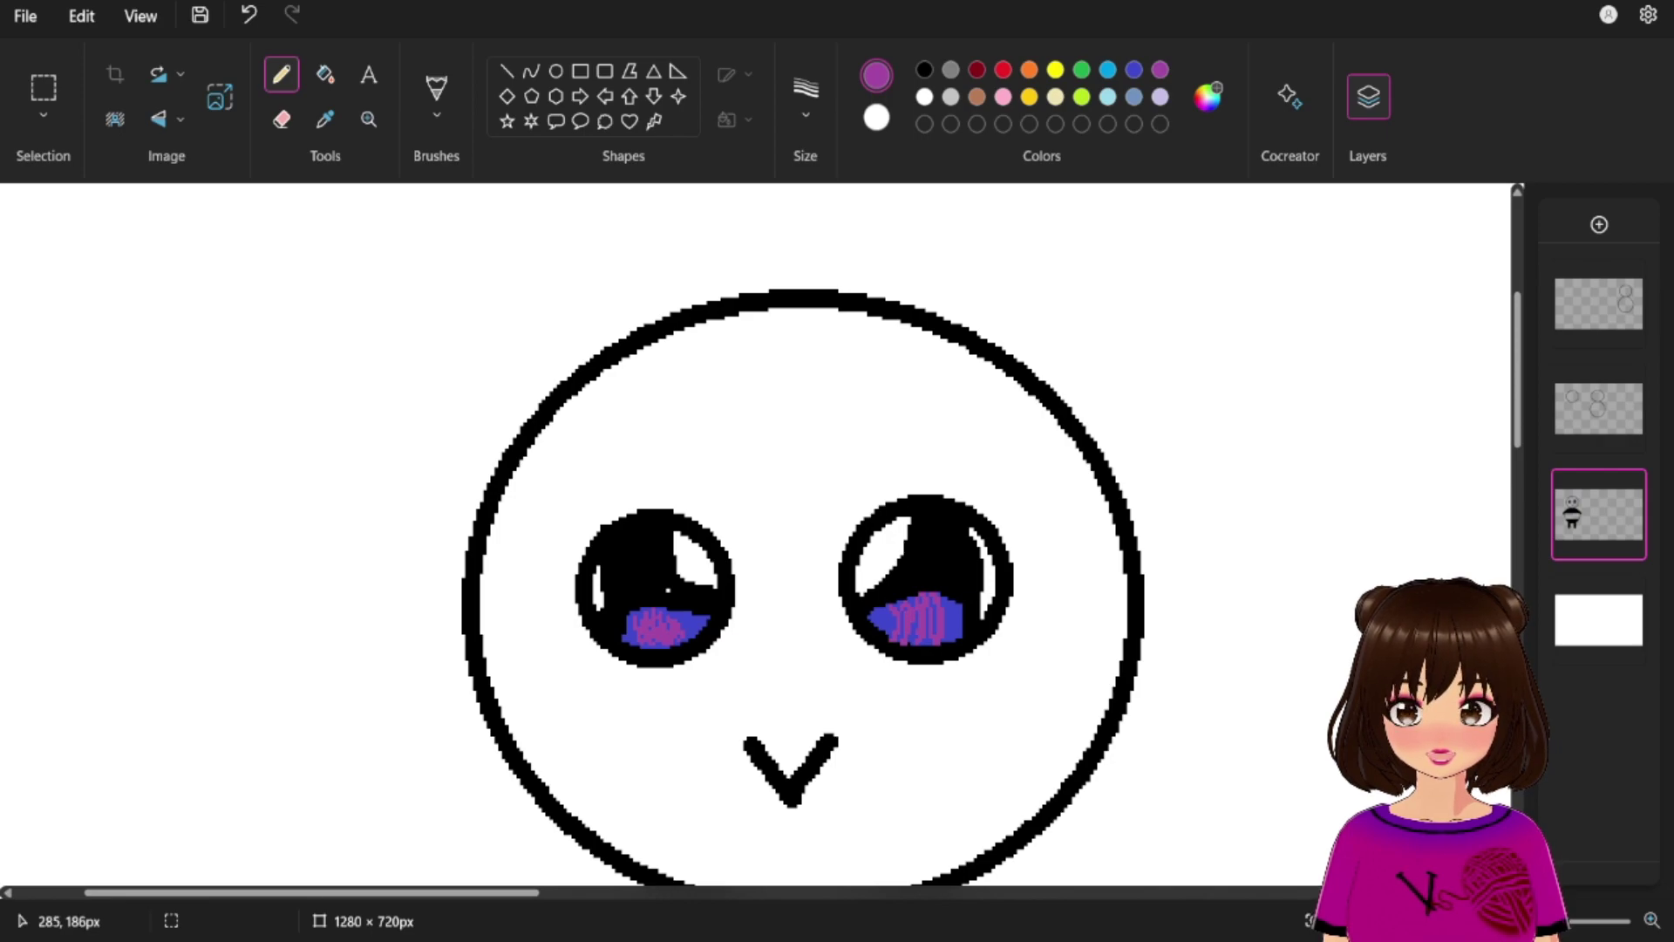
left_click(1003, 96)
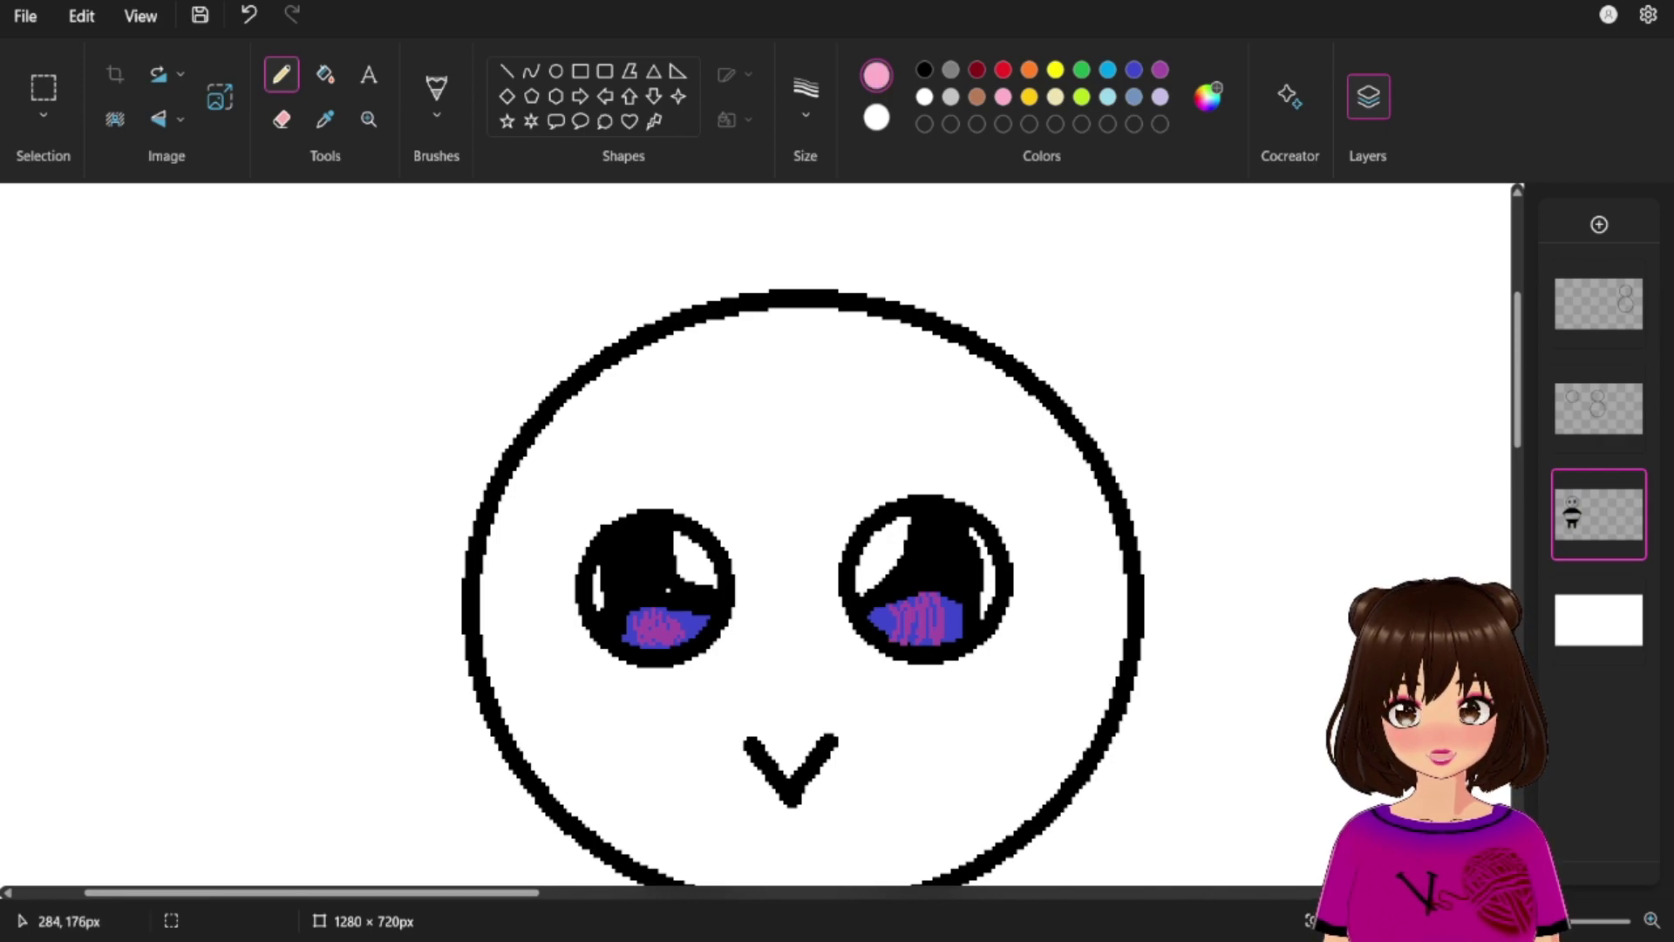
left_click_drag(927, 605, 927, 626)
mouse_move(912, 609)
left_mouse_down()
mouse_move(912, 629)
mouse_move(894, 623)
mouse_move(944, 643)
left_mouse_up()
left_click_drag(918, 609, 895, 617)
left_click_drag(887, 620, 883, 636)
mouse_move(668, 609)
left_mouse_down()
mouse_move(654, 645)
mouse_move(634, 642)
mouse_move(688, 634)
left_mouse_up()
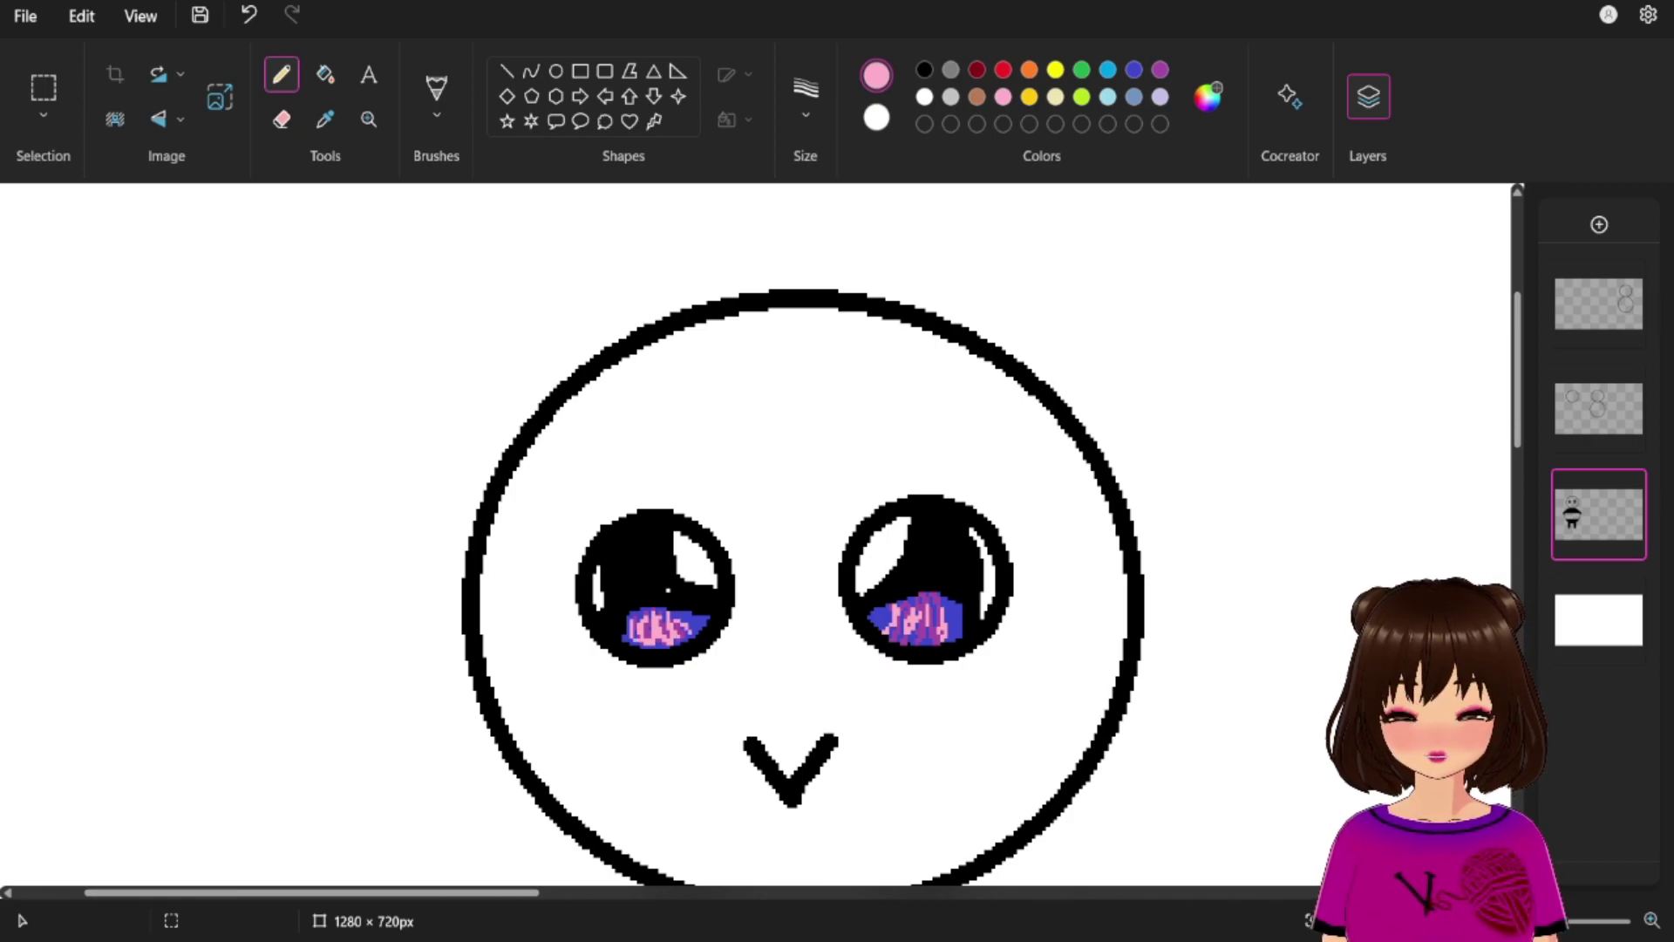
Touch up the narrow highlights along the outer edges of both eyes with black and white.
left_click(925, 70)
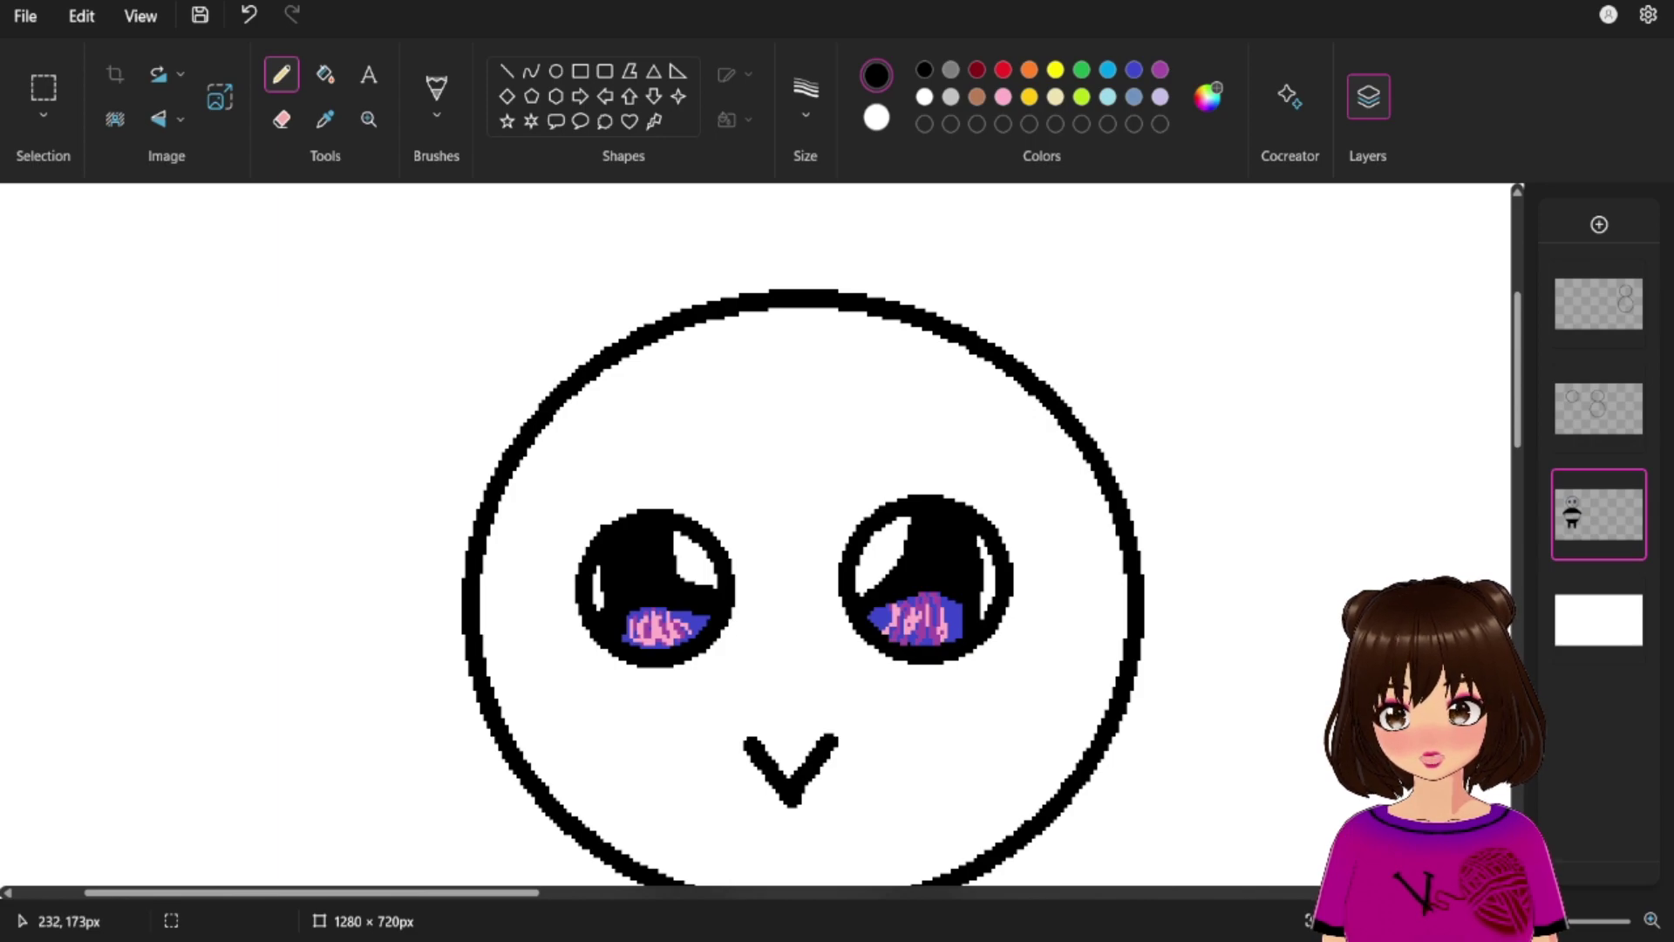
left_click(924, 96)
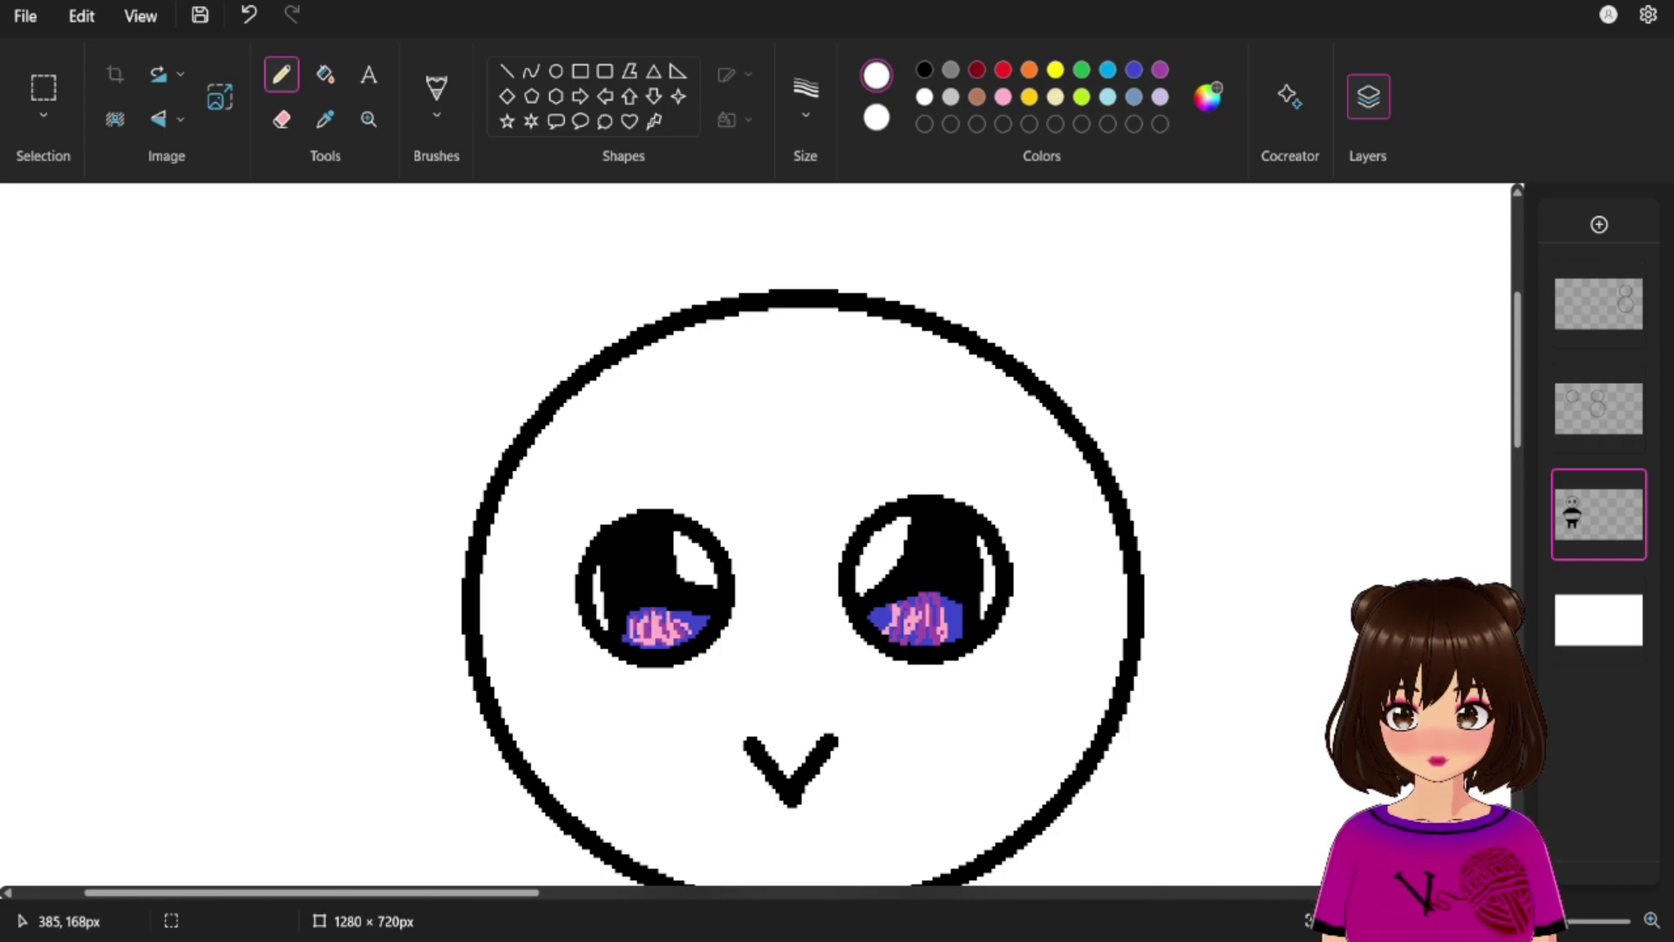
left_click(924, 69)
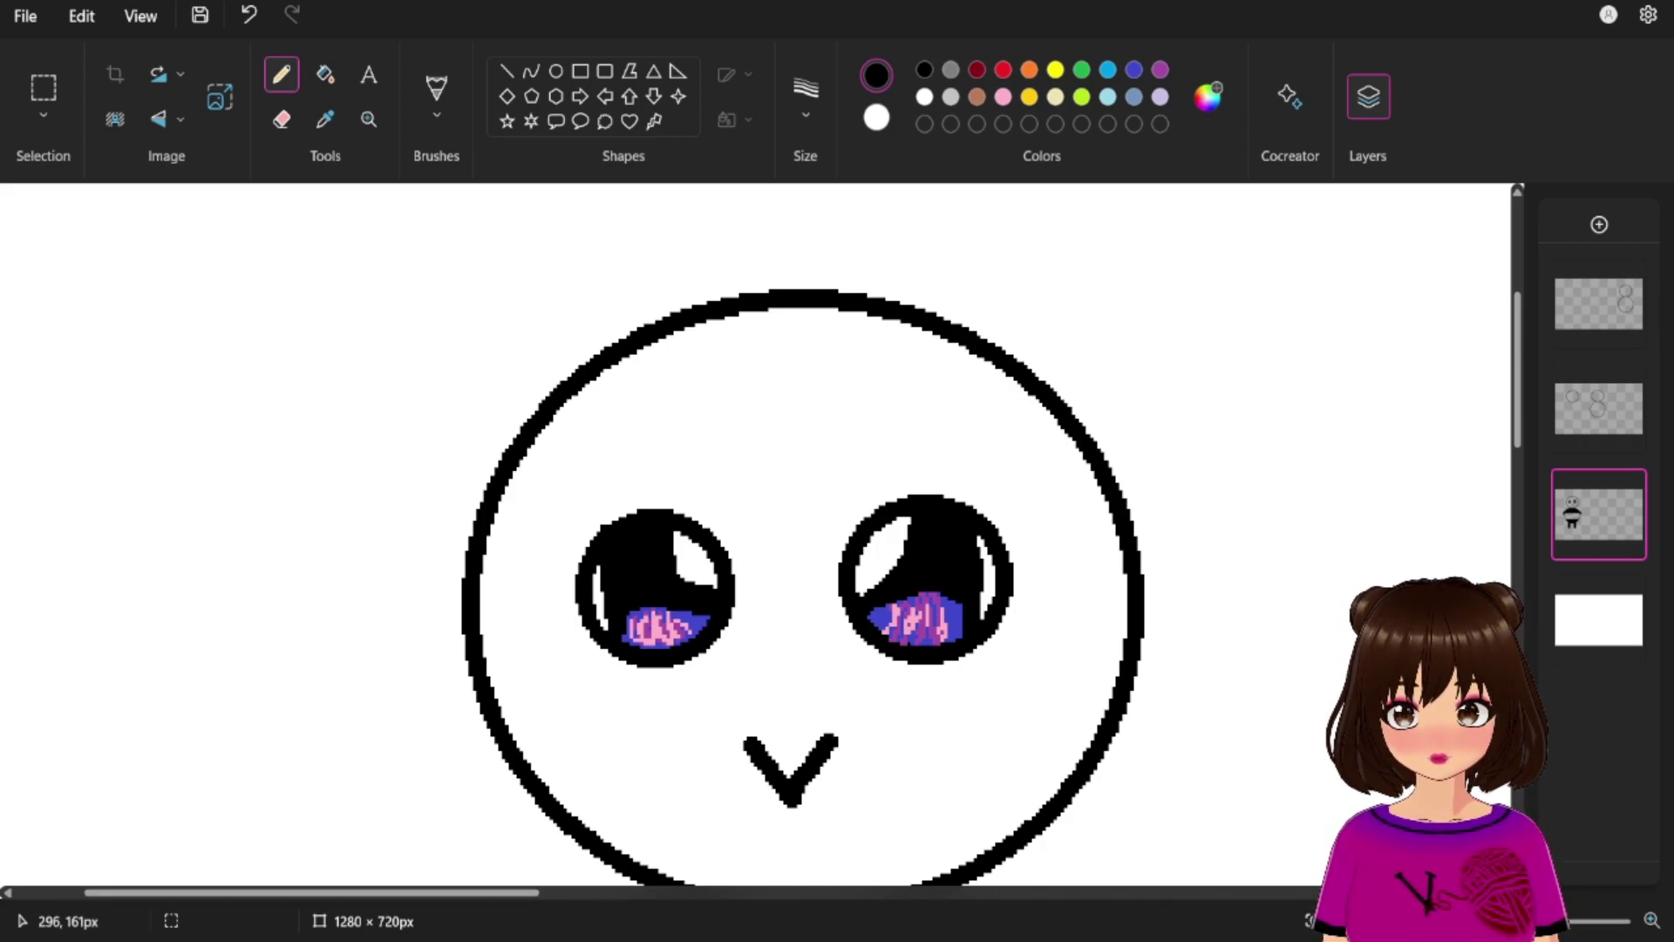
Try a black eyelash at the right-hand eye's upper outer corner with the Pencil and a Curve about 10 × 5 px, and undo the curve.
left_click_drag(986, 514, 998, 504)
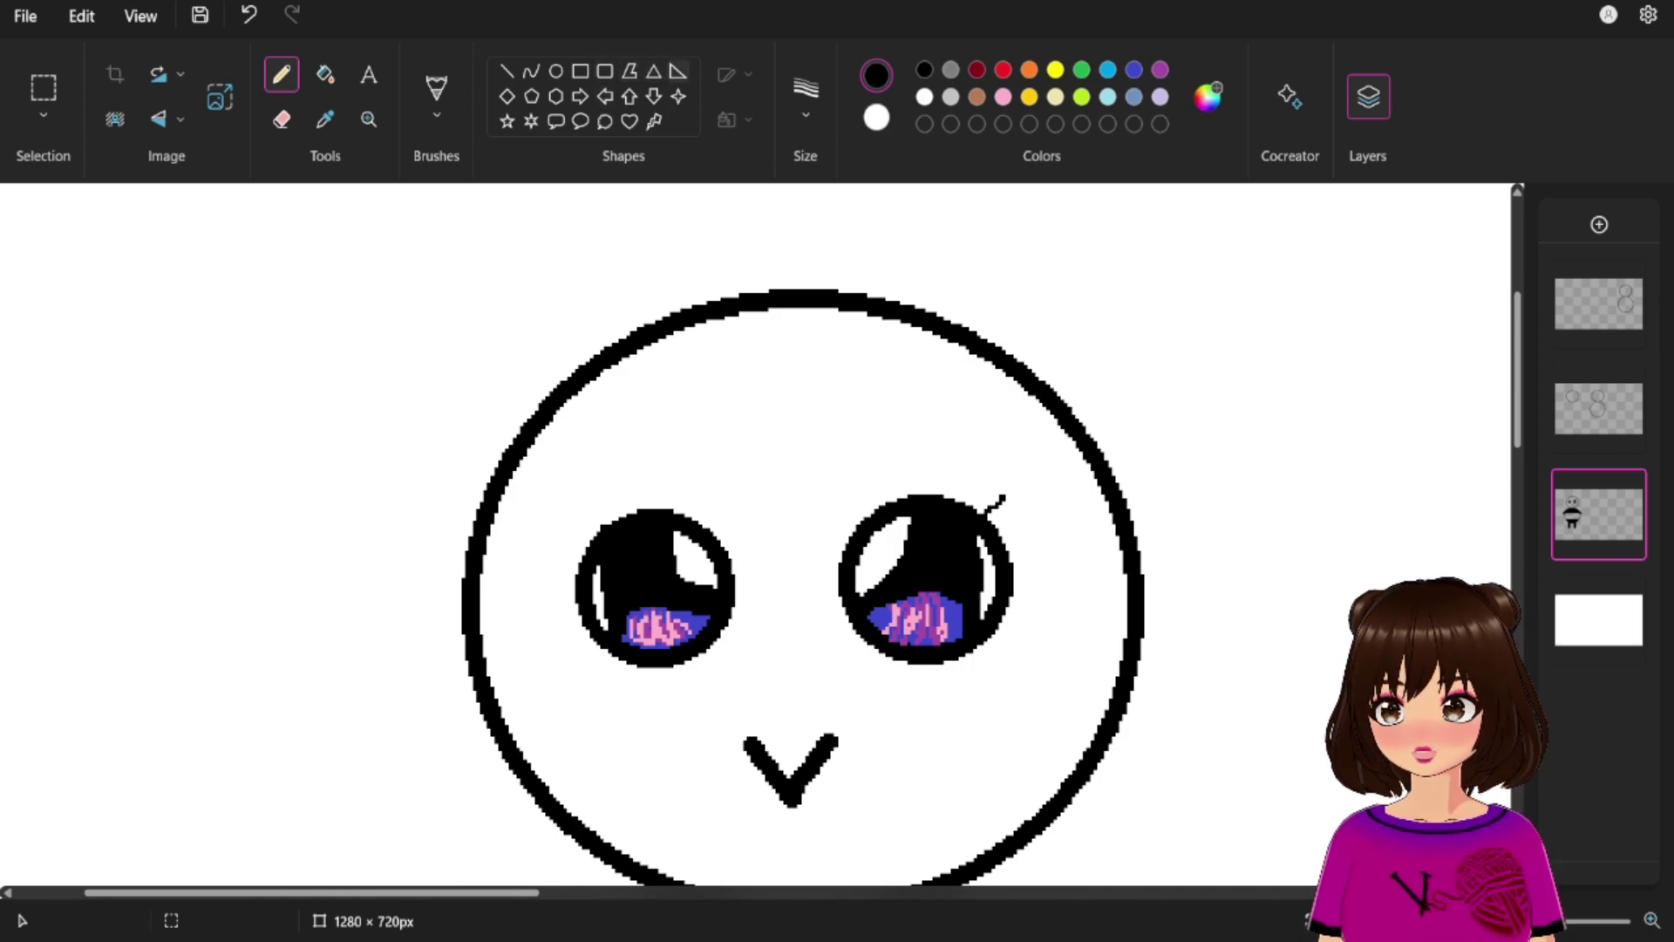
left_click(531, 70)
mouse_move(1000, 499)
left_mouse_down()
mouse_move(1012, 480)
mouse_move(1026, 488)
mouse_move(1008, 490)
left_mouse_up()
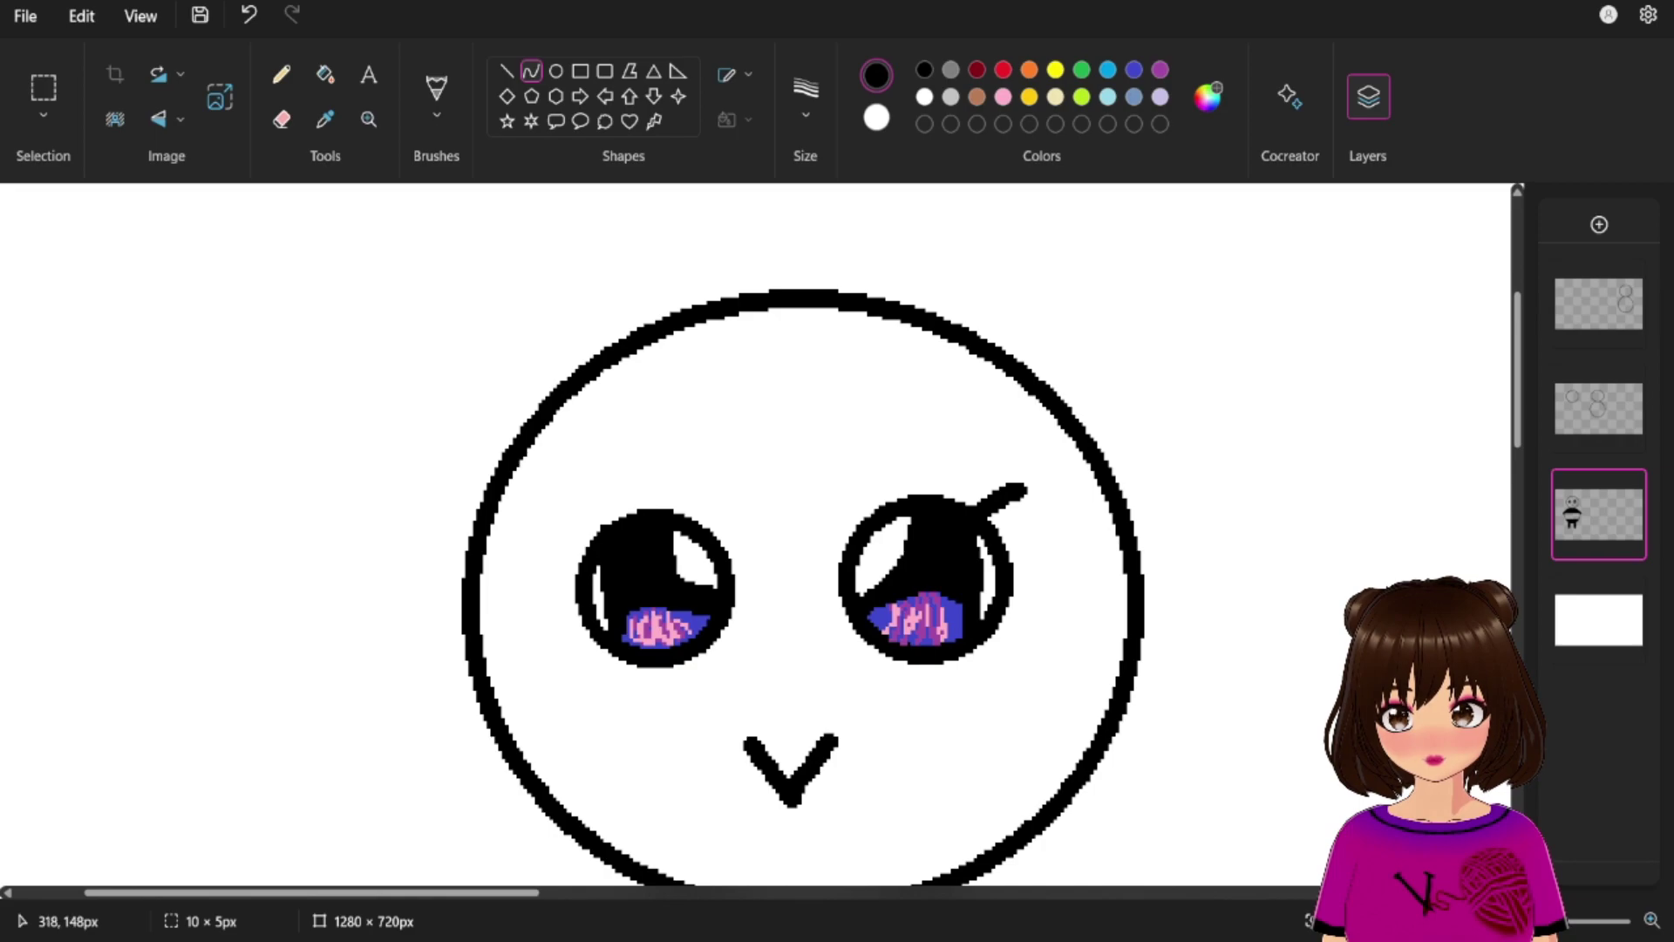
key("ctrl+z")
Draw two pointed black eyelashes on the outer side of each eye with the Line shape, and fill their gaps black.
left_click(506, 70)
mouse_move(991, 510)
left_mouse_down()
mouse_move(1016, 490)
mouse_move(1005, 523)
mouse_move(1011, 498)
left_mouse_up()
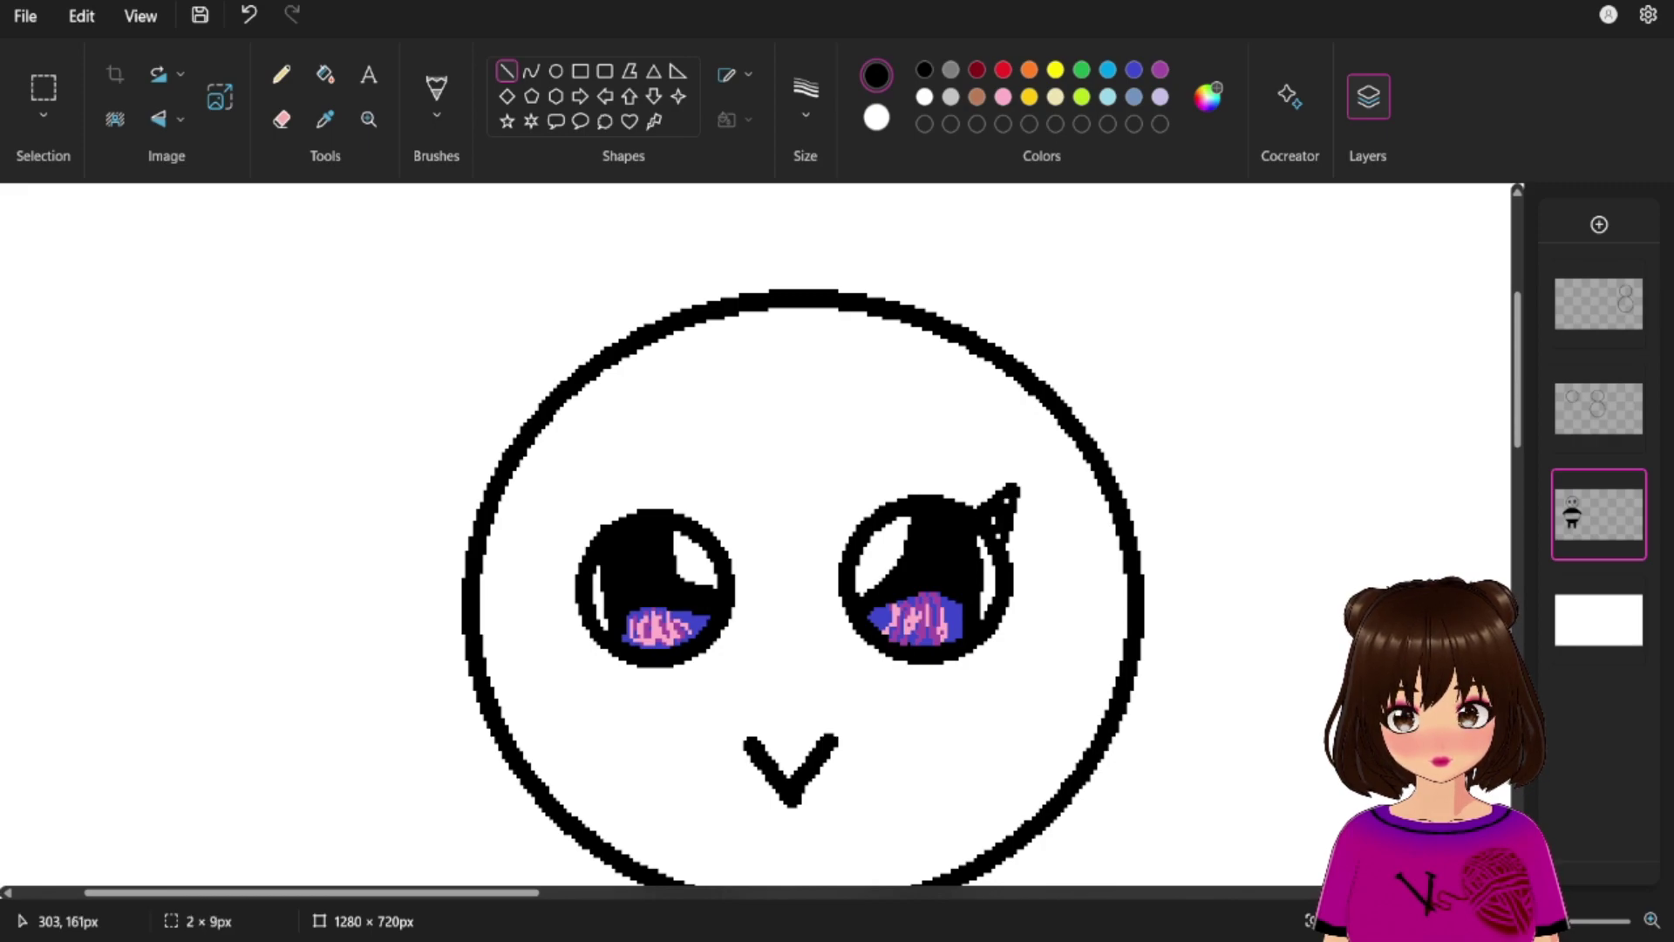
left_click_drag(1009, 558, 1045, 585)
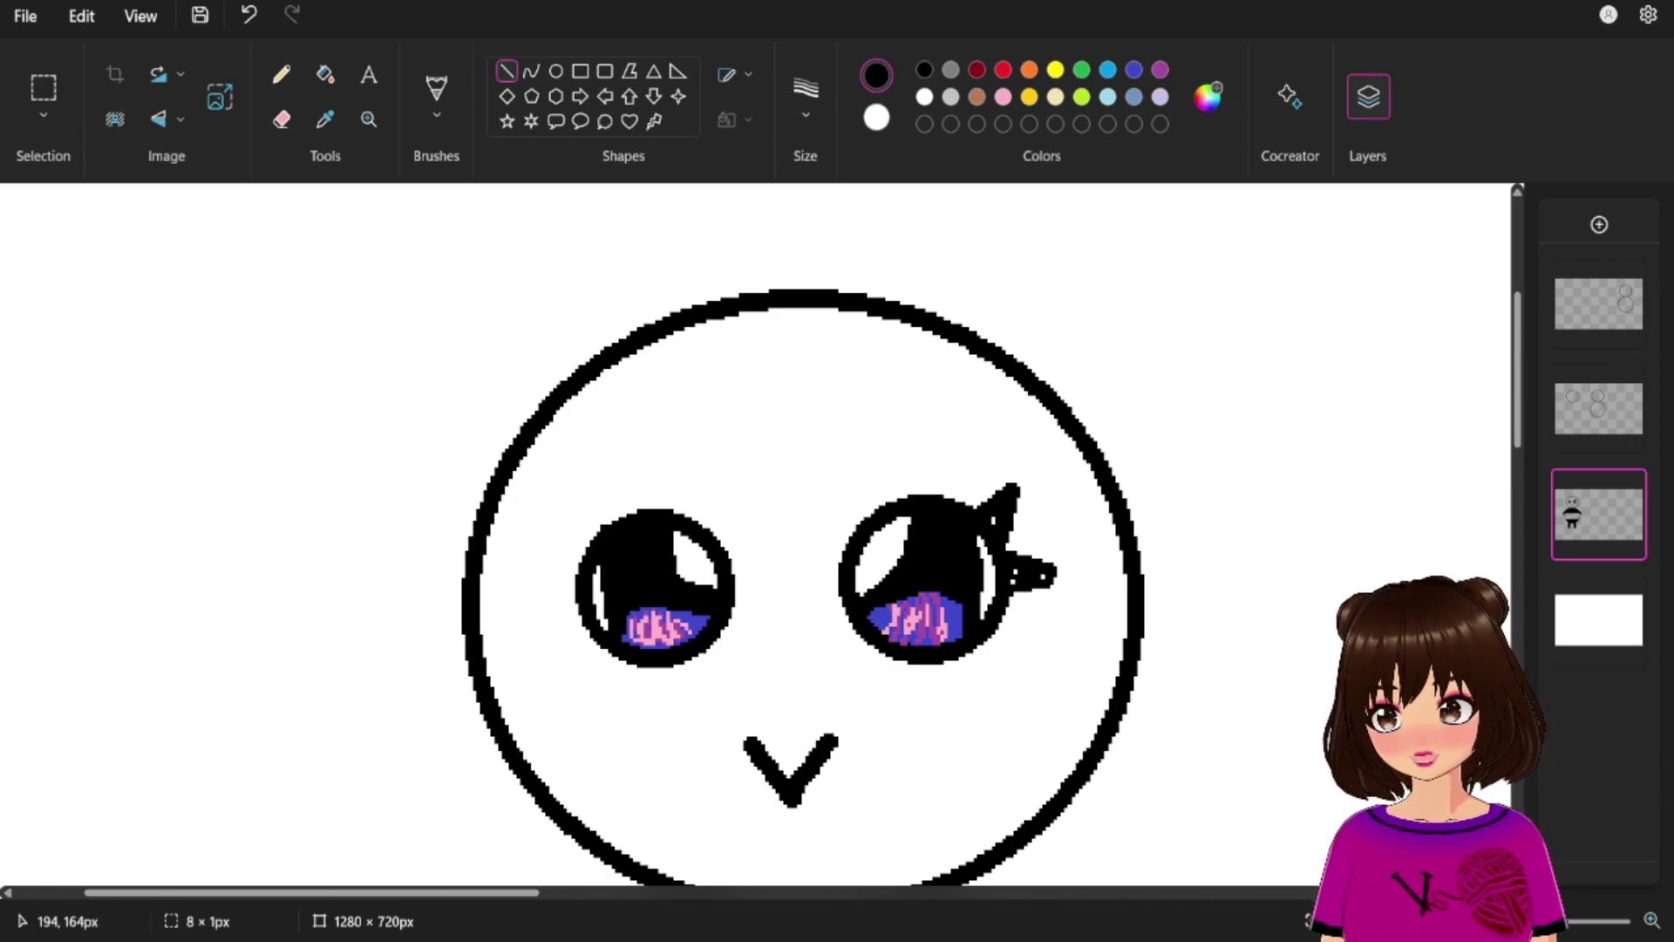
left_click_drag(604, 529, 570, 503)
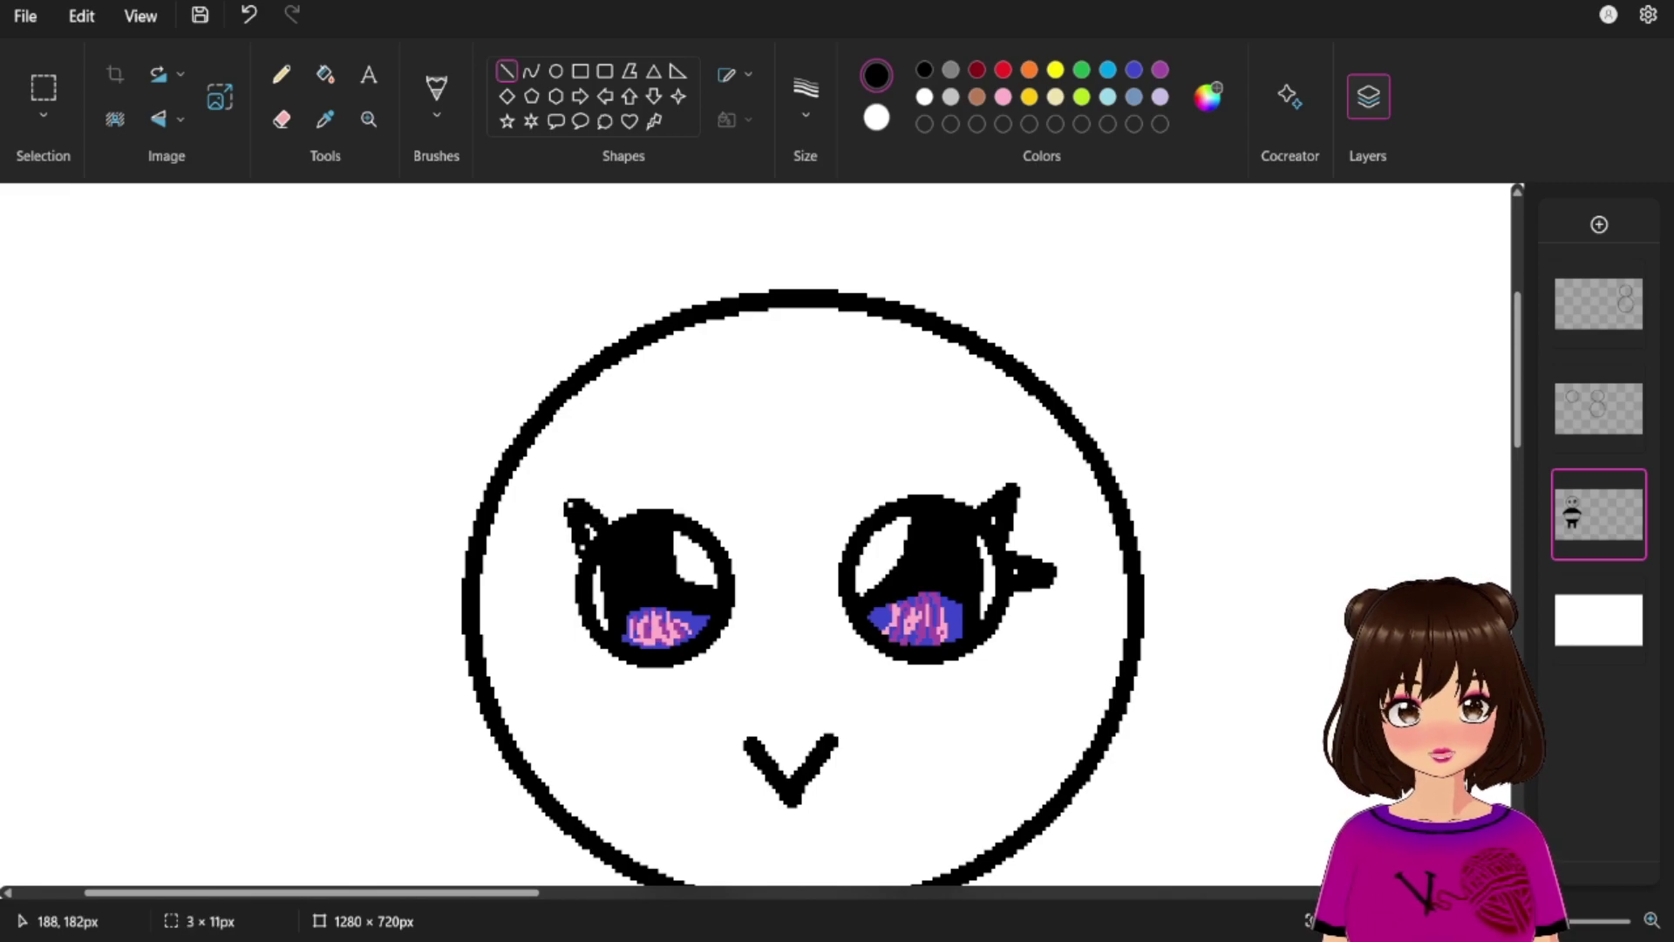
left_click_drag(580, 575, 534, 596)
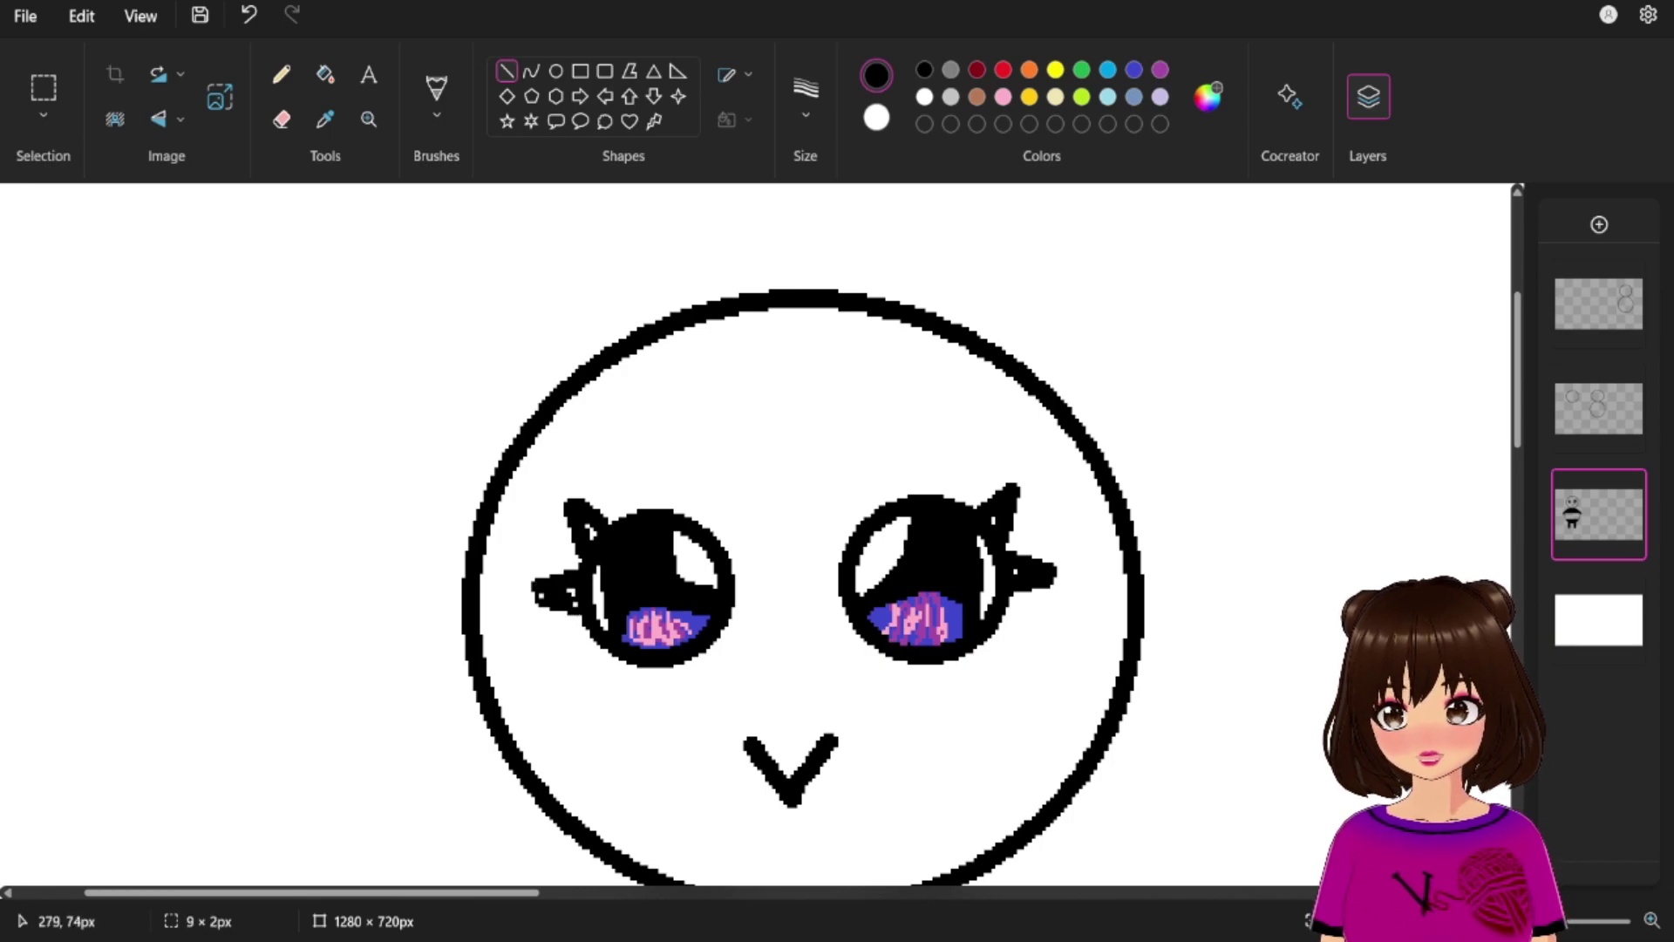
left_click(325, 74)
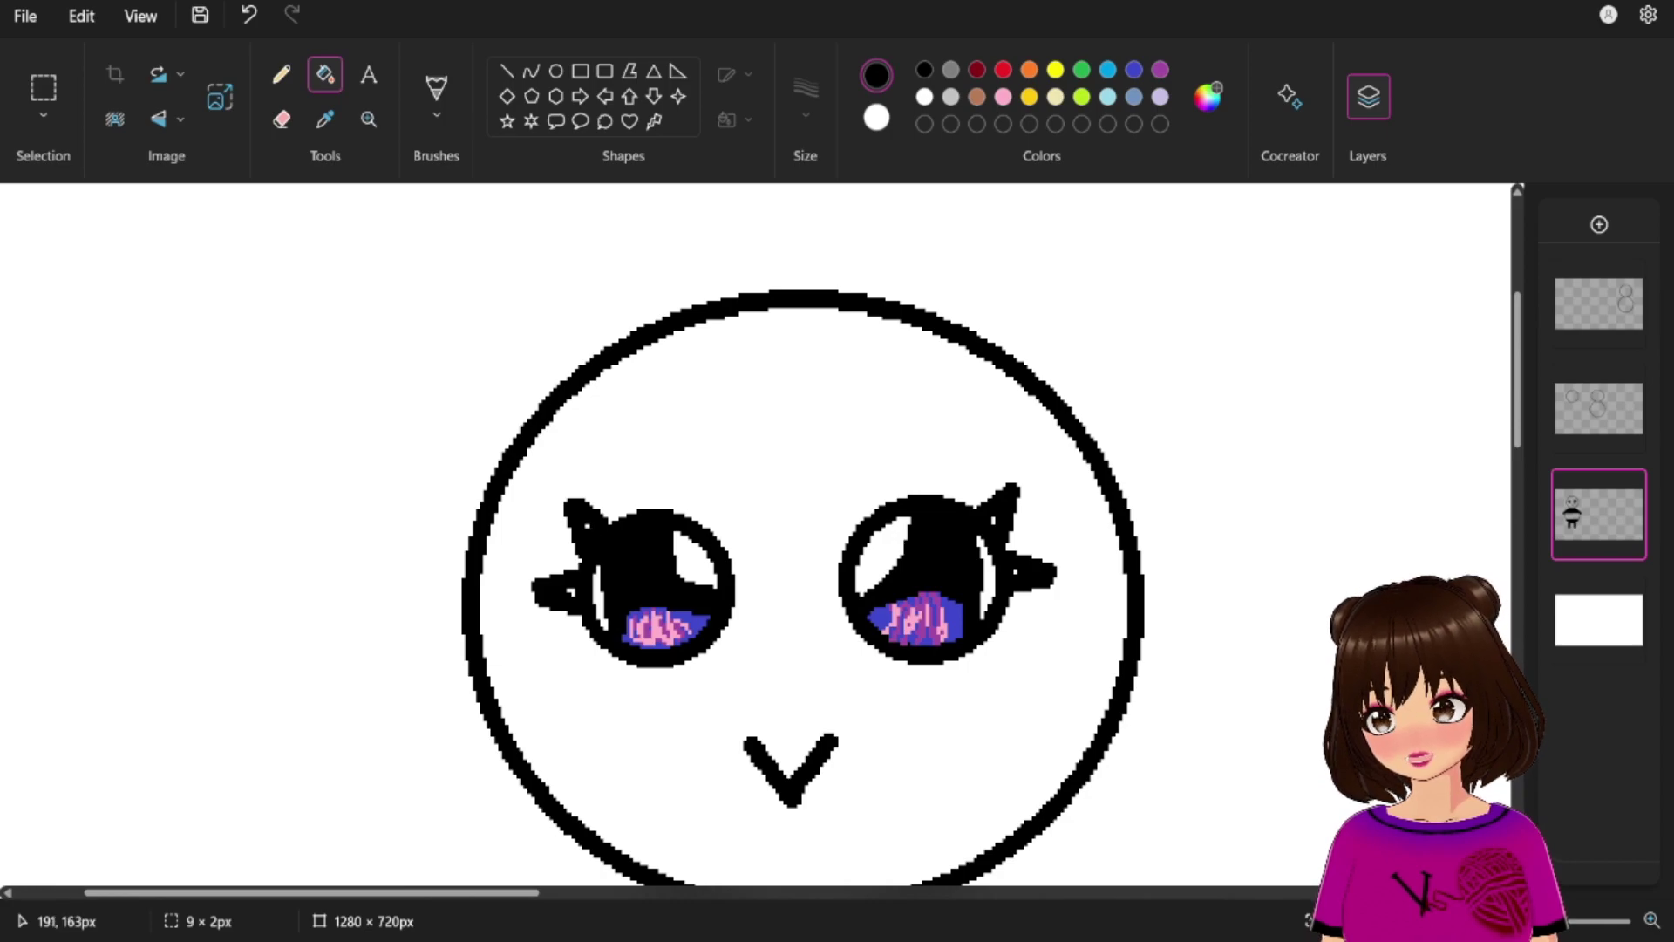
Draw an arched black eyebrow above each eye with the Curve shape, about 17 × 5 px and 16 × 5 px.
left_click(506, 71)
left_click(531, 70)
mouse_move(912, 469)
left_mouse_down()
mouse_move(972, 477)
mouse_move(945, 452)
mouse_move(921, 459)
left_mouse_up()
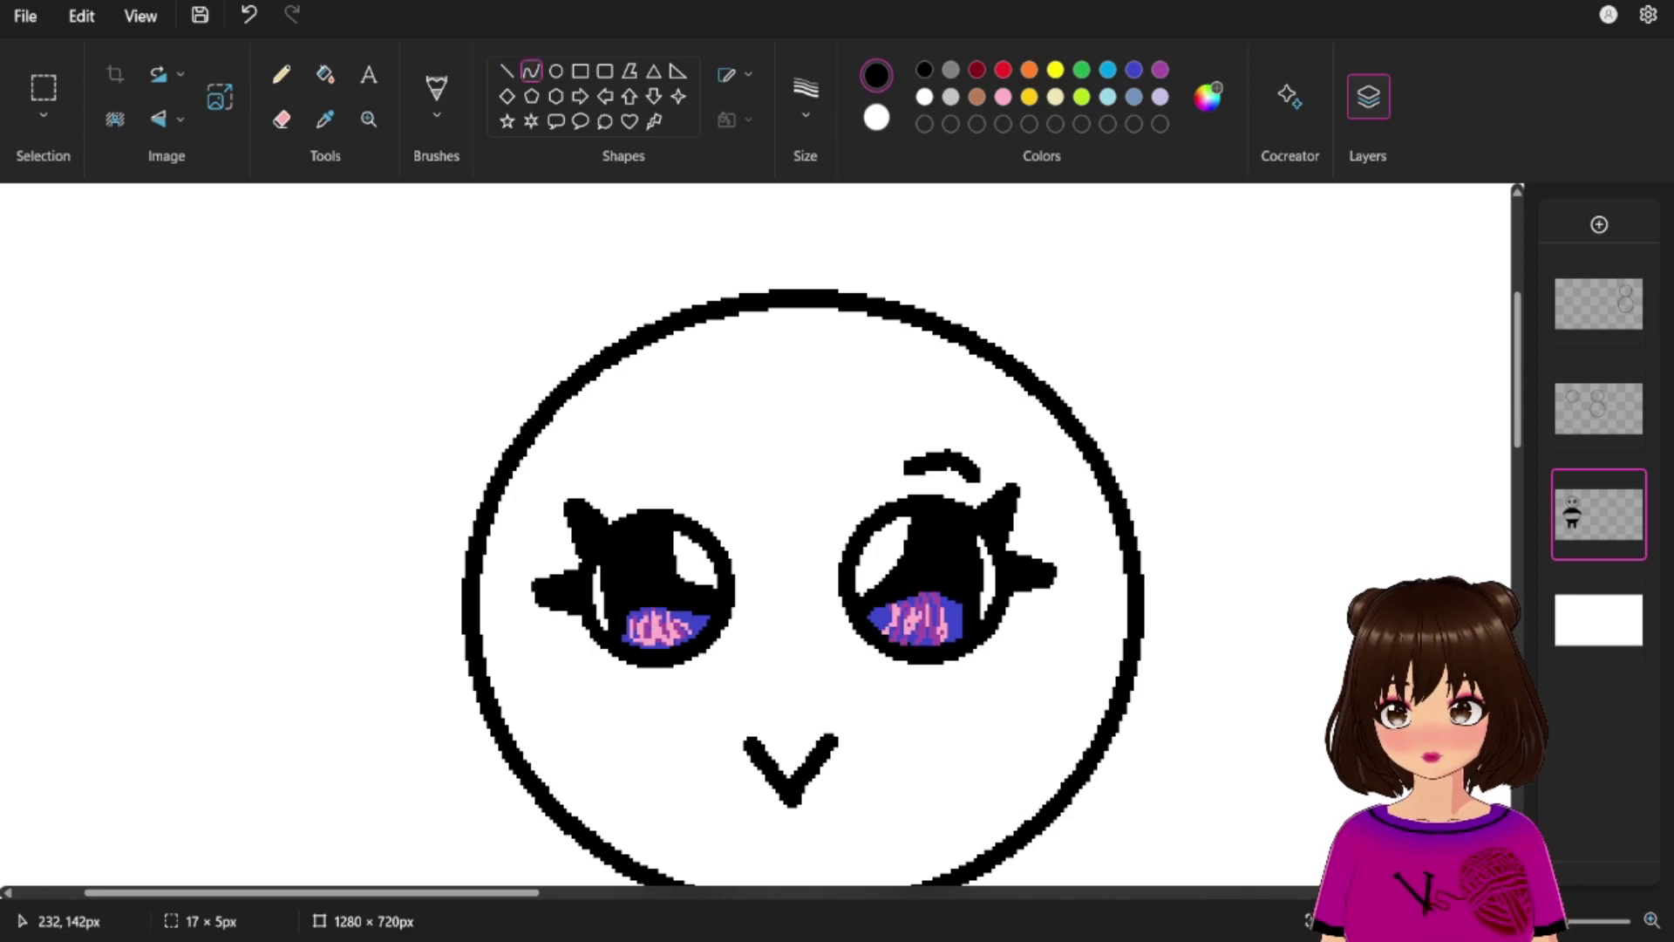
mouse_move(686, 479)
left_mouse_down()
mouse_move(624, 487)
mouse_move(651, 464)
left_mouse_up()
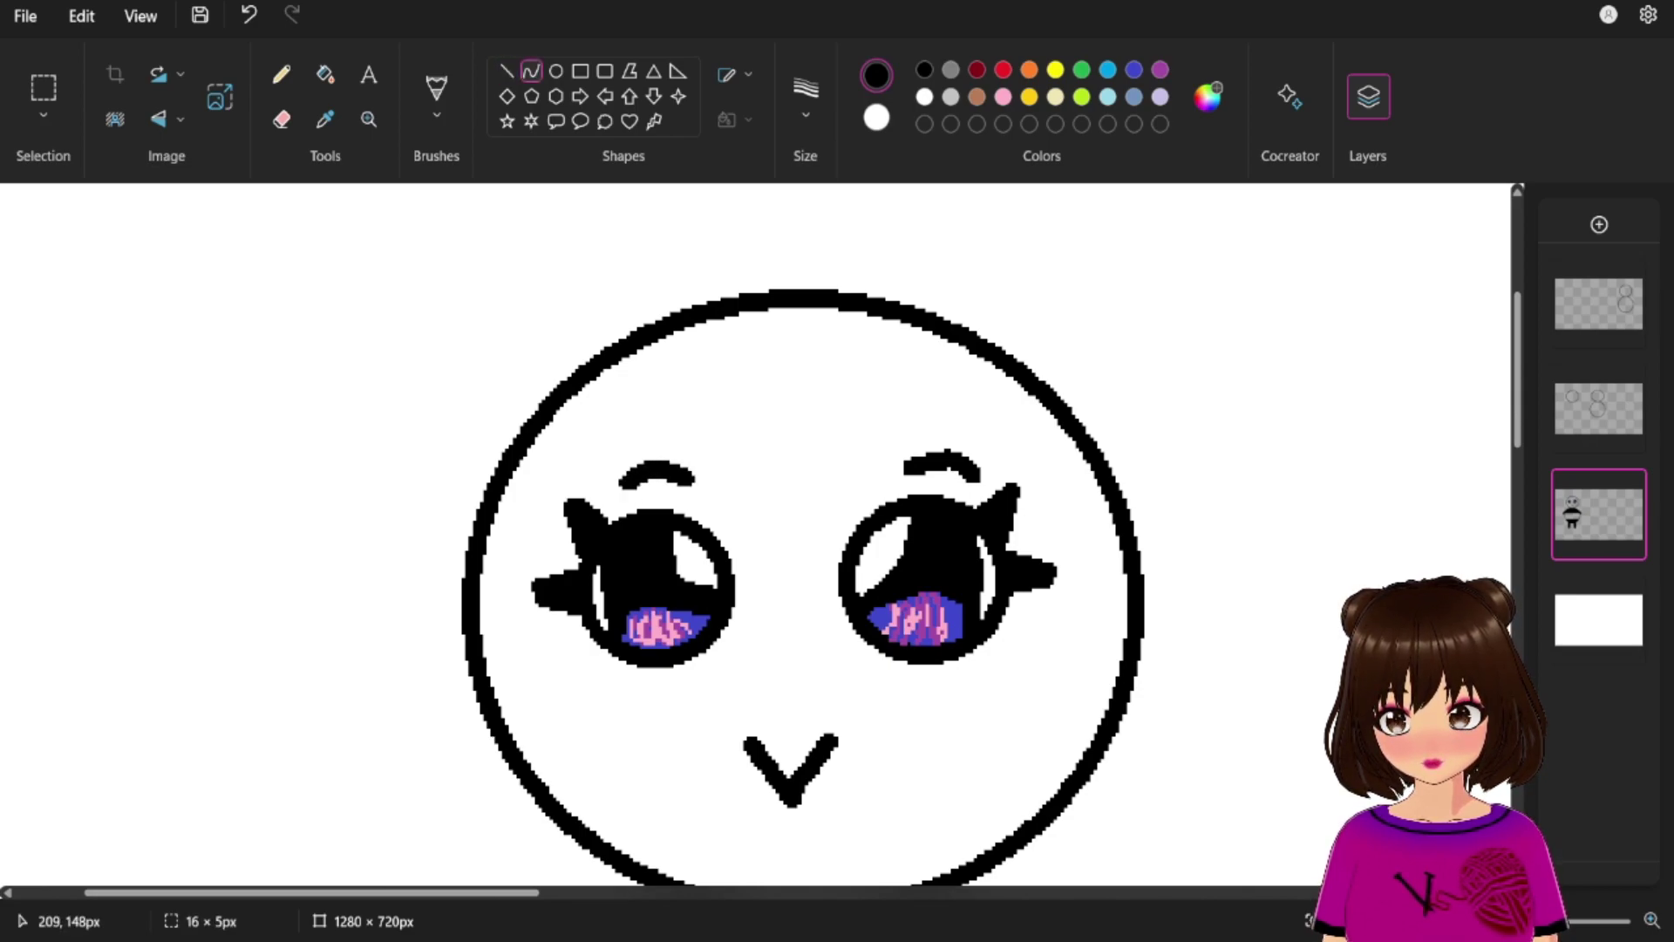
Draw three slanted dark red blush lines under each eye with the Line shape.
left_click(506, 70)
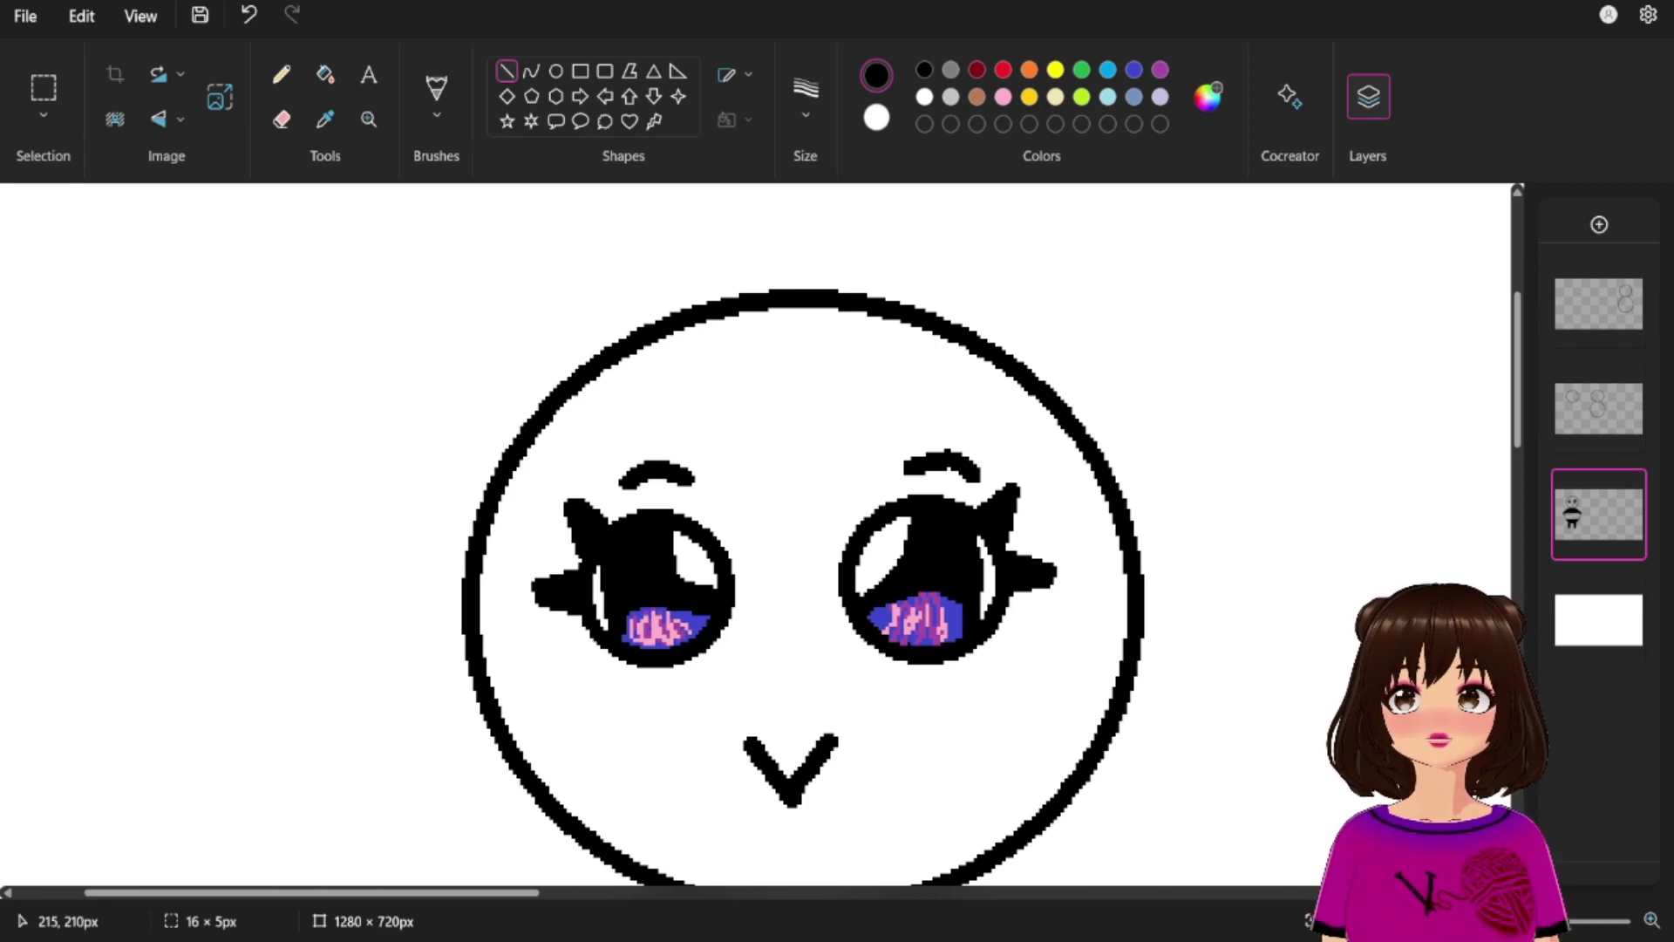
left_click(976, 69)
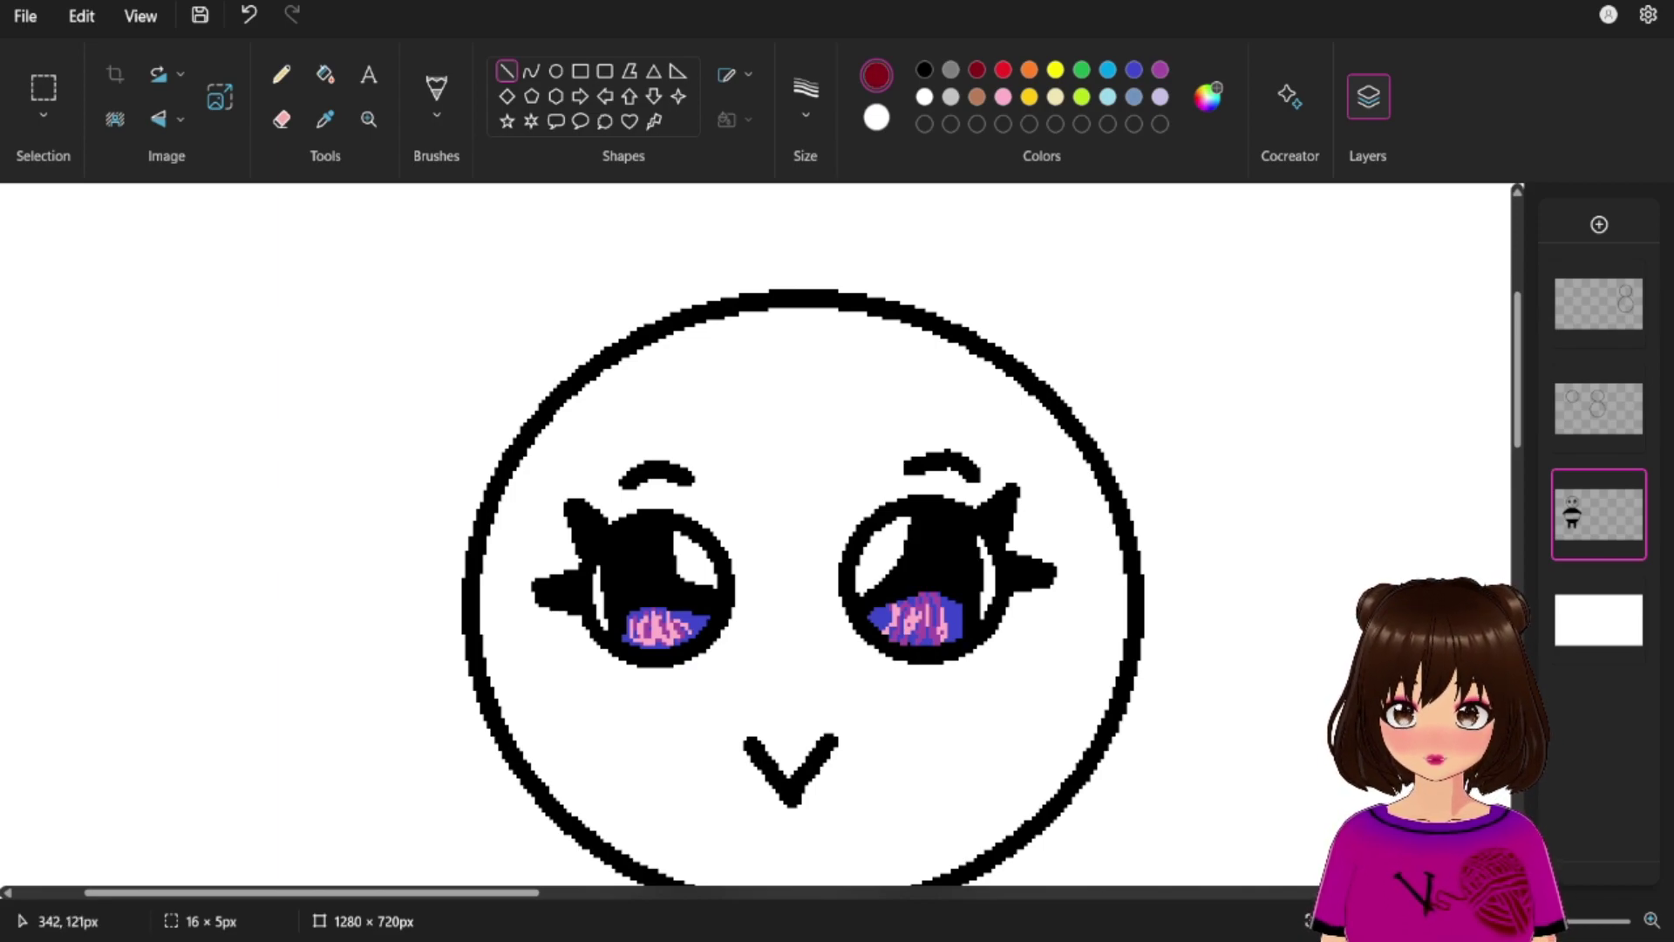
left_click(615, 685)
left_click_drag(615, 685, 598, 702)
mouse_move(641, 709)
left_mouse_down()
mouse_move(623, 716)
mouse_move(679, 709)
mouse_move(664, 721)
left_mouse_up()
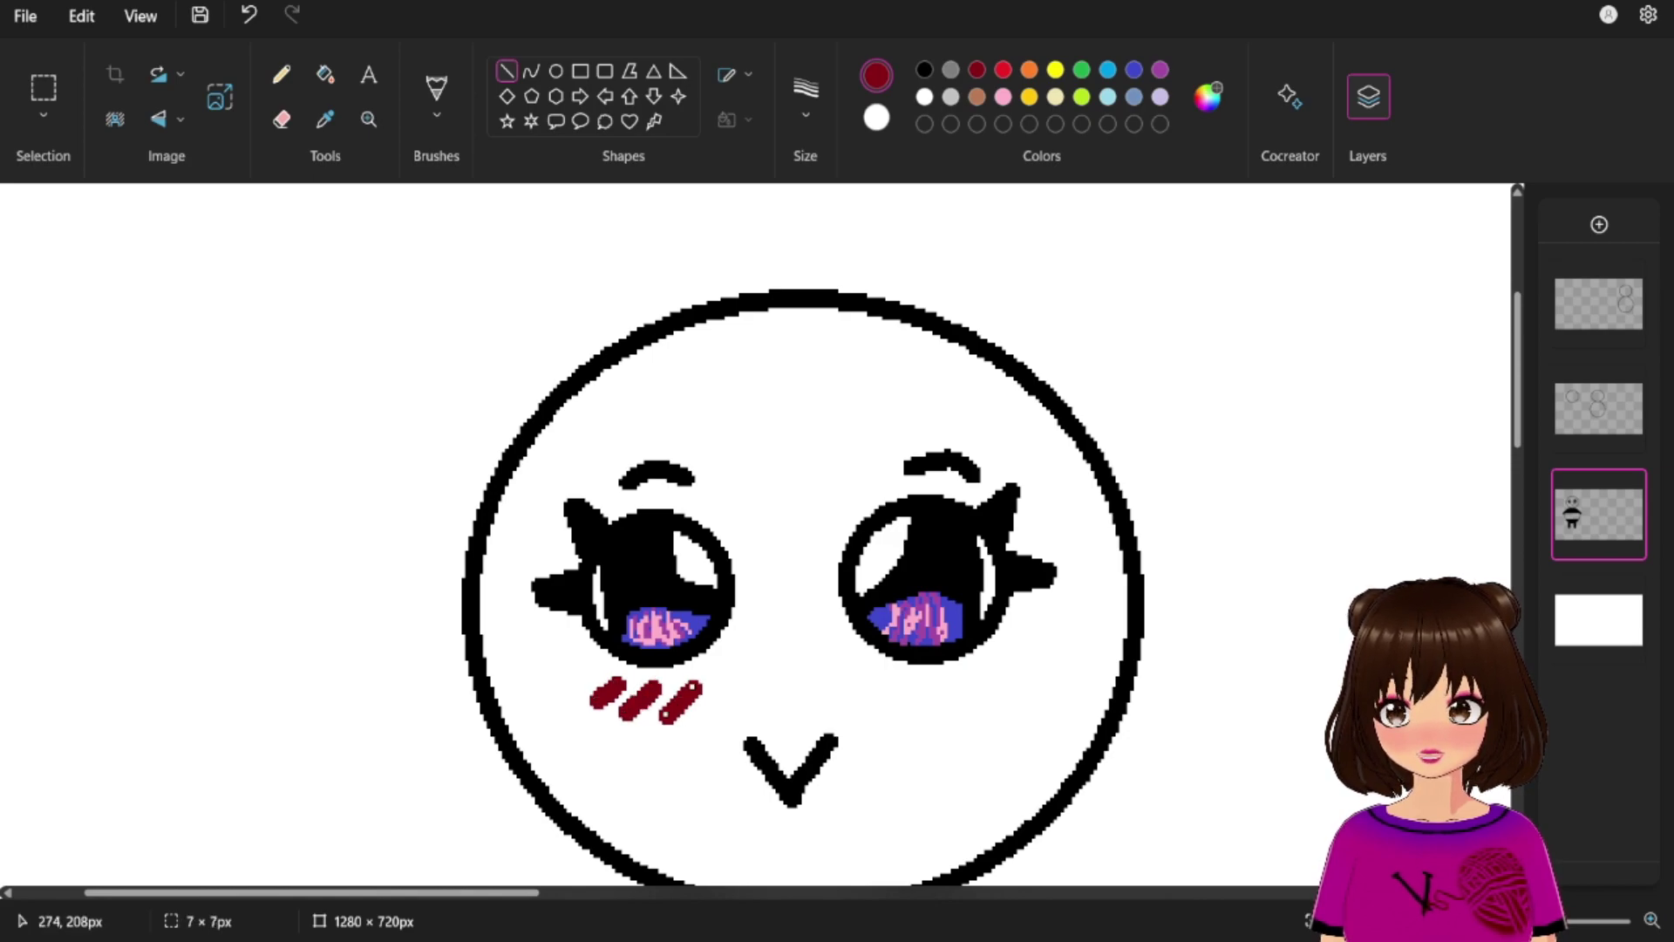
mouse_move(924, 682)
left_mouse_down()
mouse_move(889, 723)
mouse_move(970, 708)
mouse_move(962, 722)
left_mouse_up()
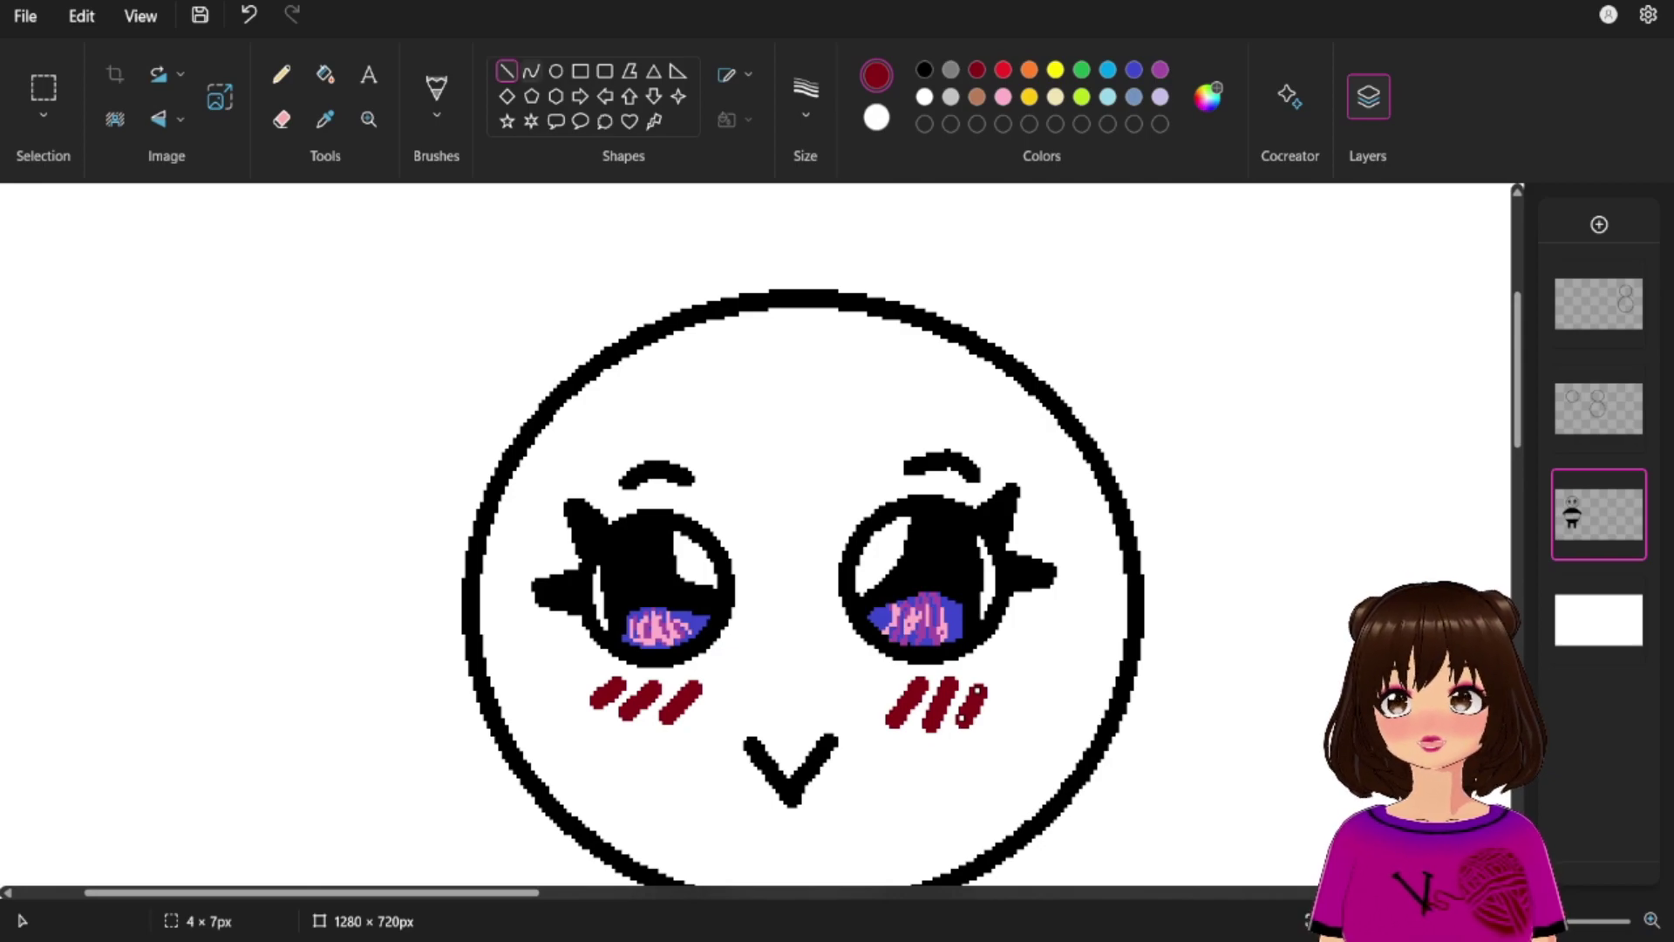
Try a narrow dark red oval about 20 × 62 px on top of the first figure's head, and undo it.
left_click(555, 71)
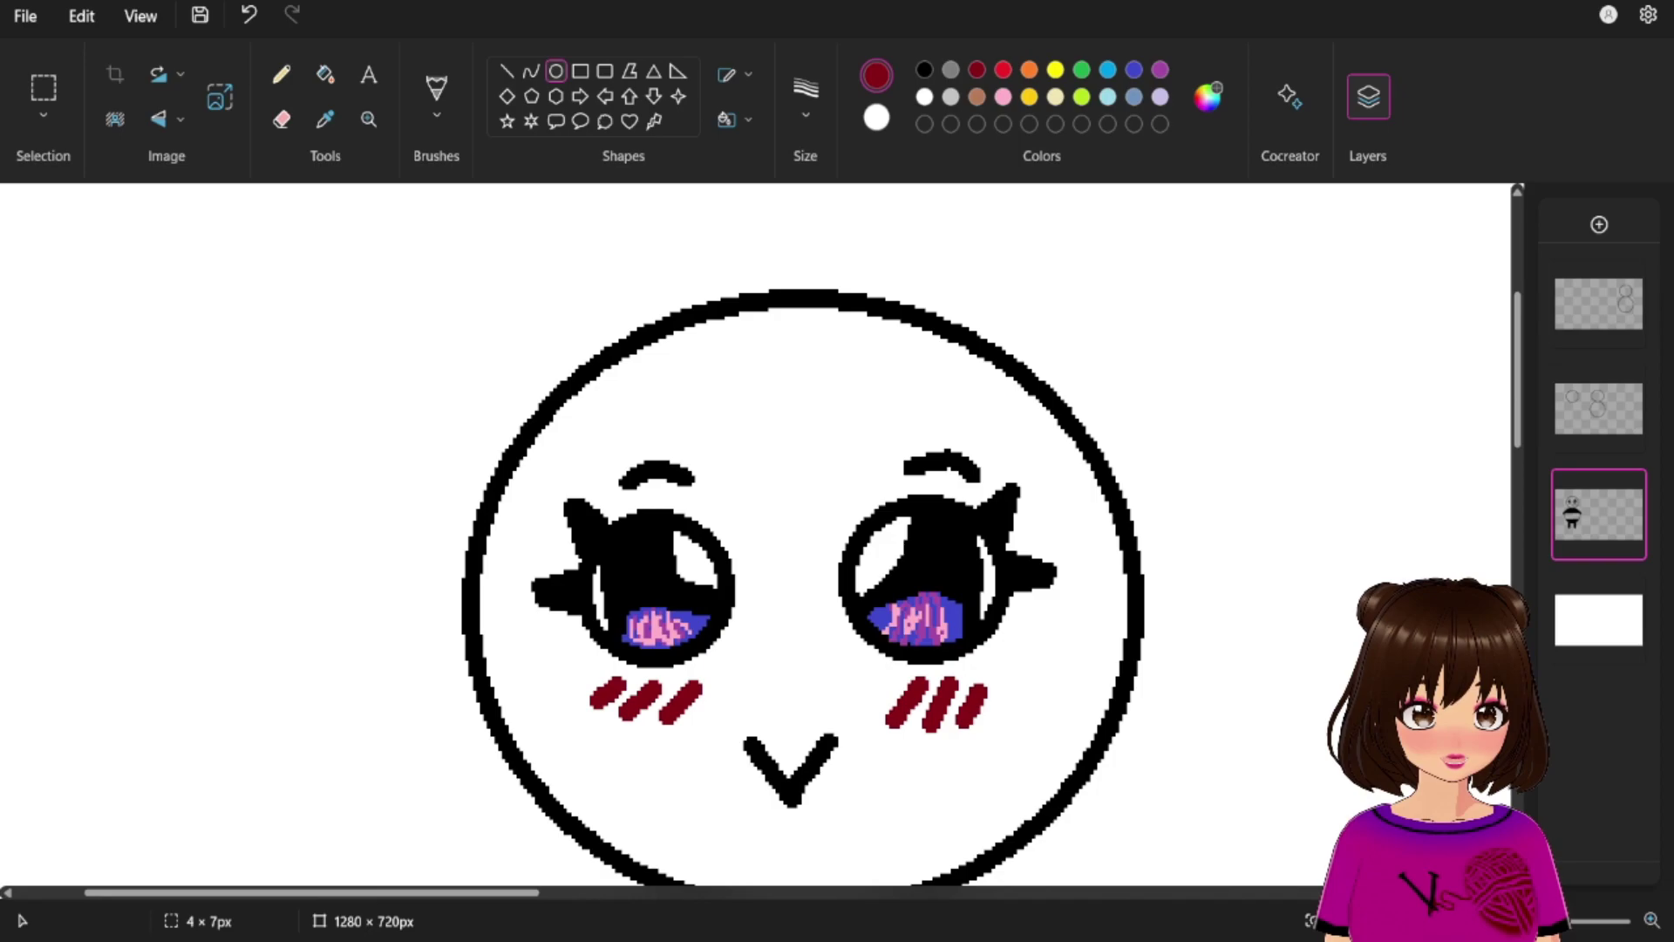
scroll(755, 533, "down", 5)
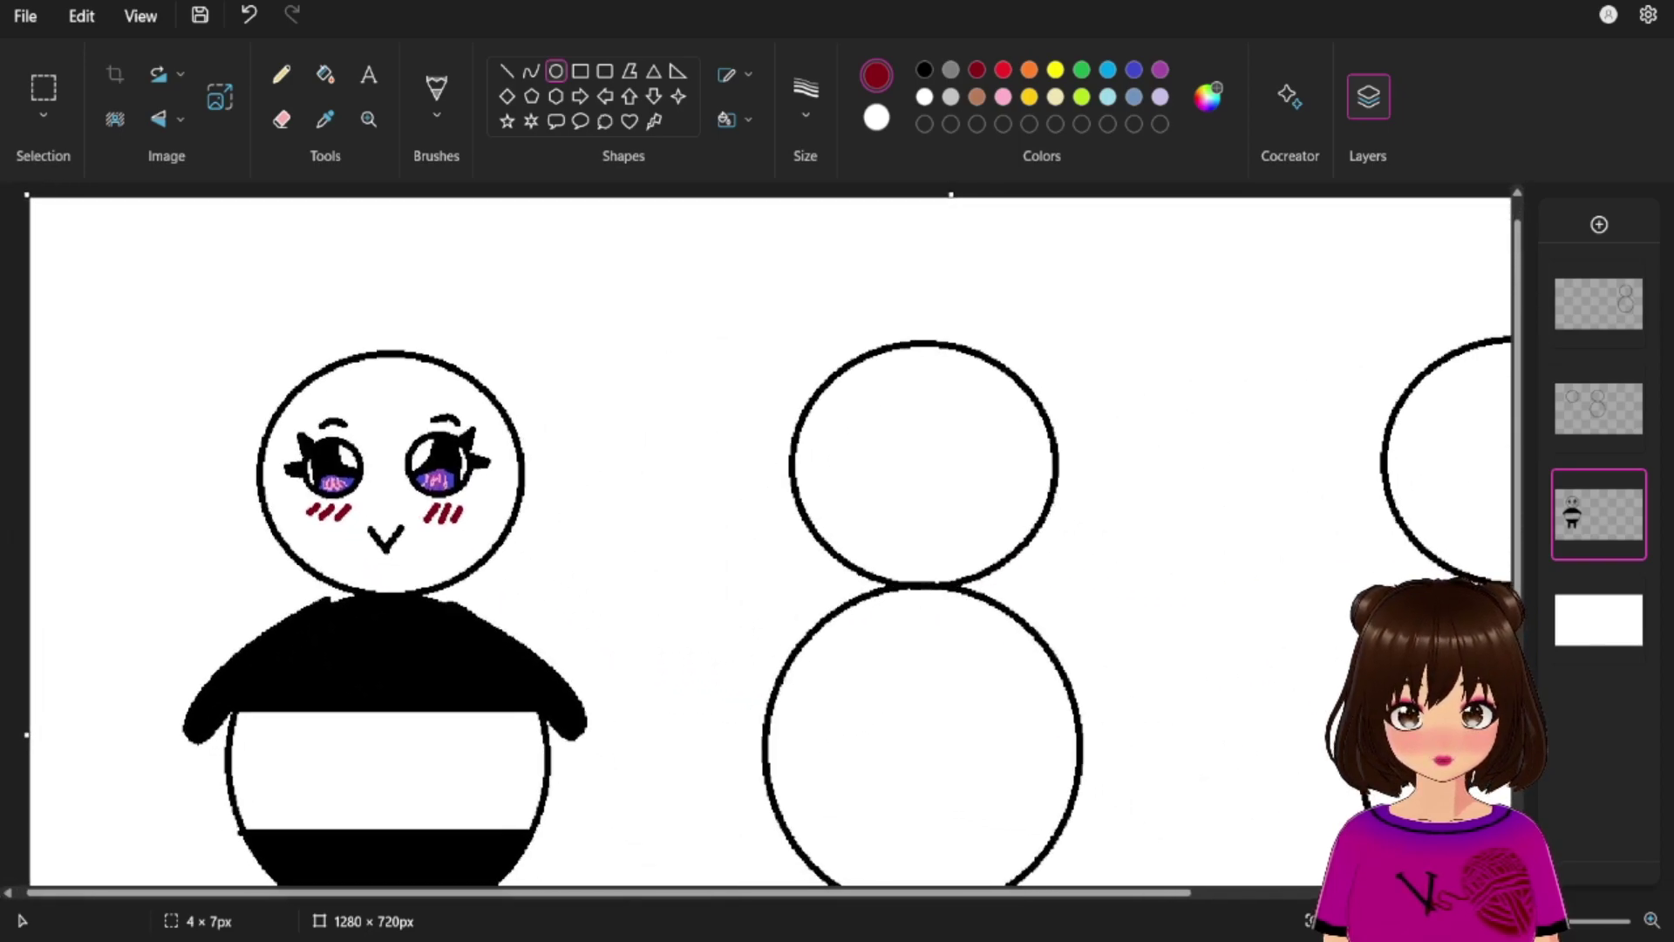
left_click_drag(629, 892, 617, 892)
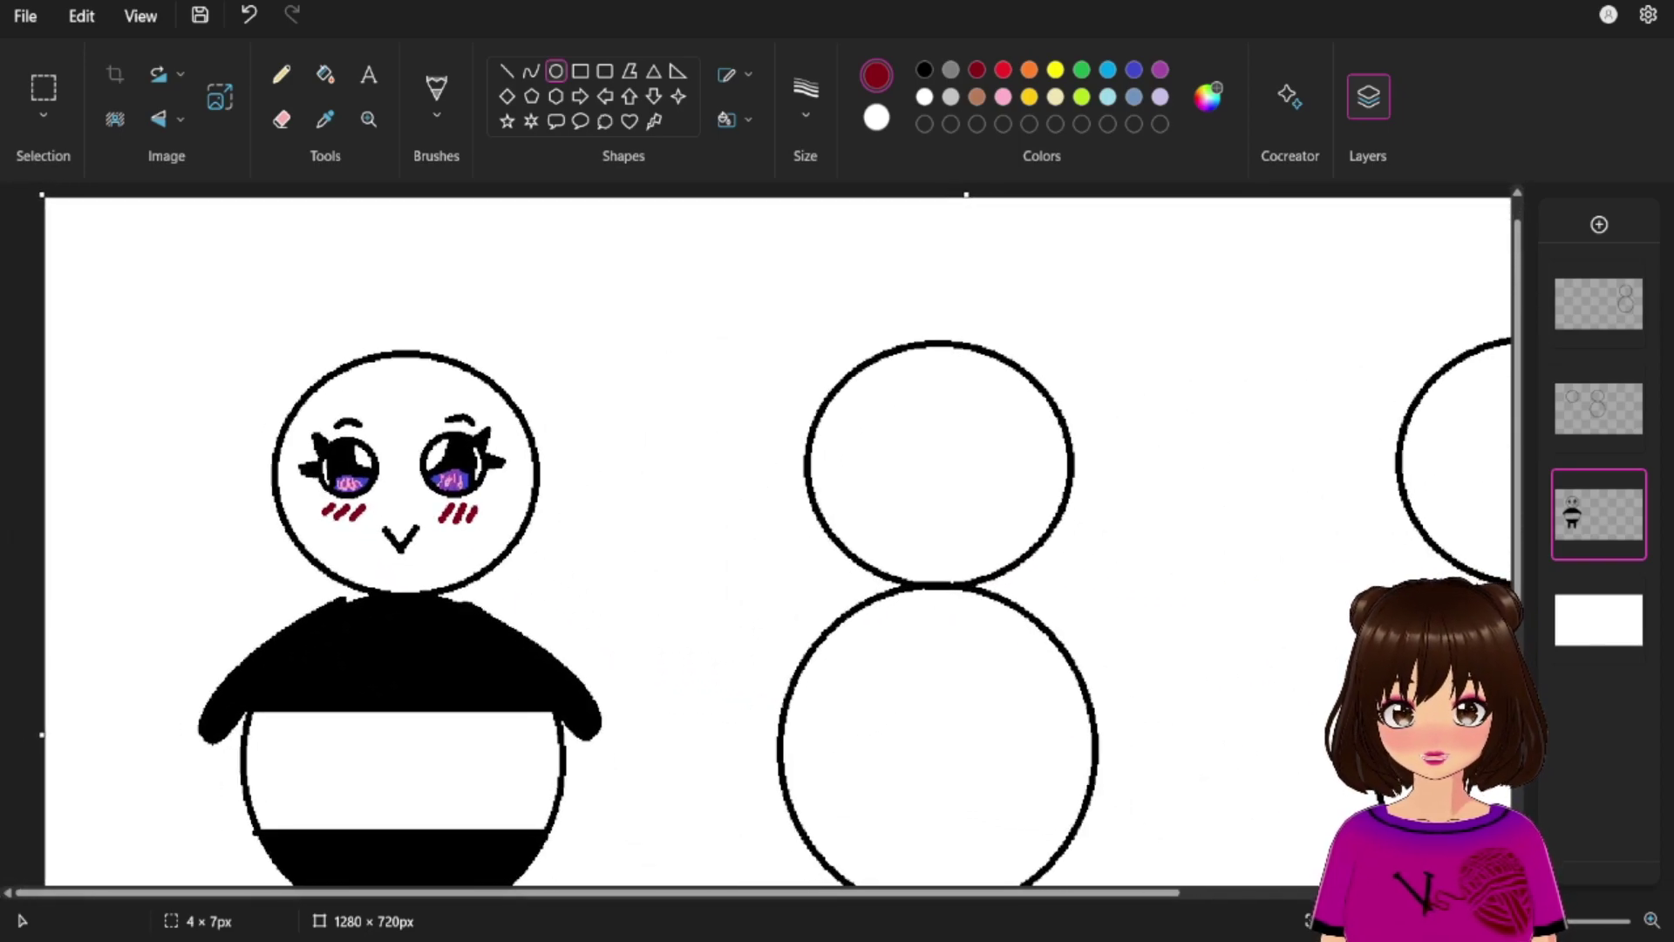
left_click_drag(345, 364, 371, 273)
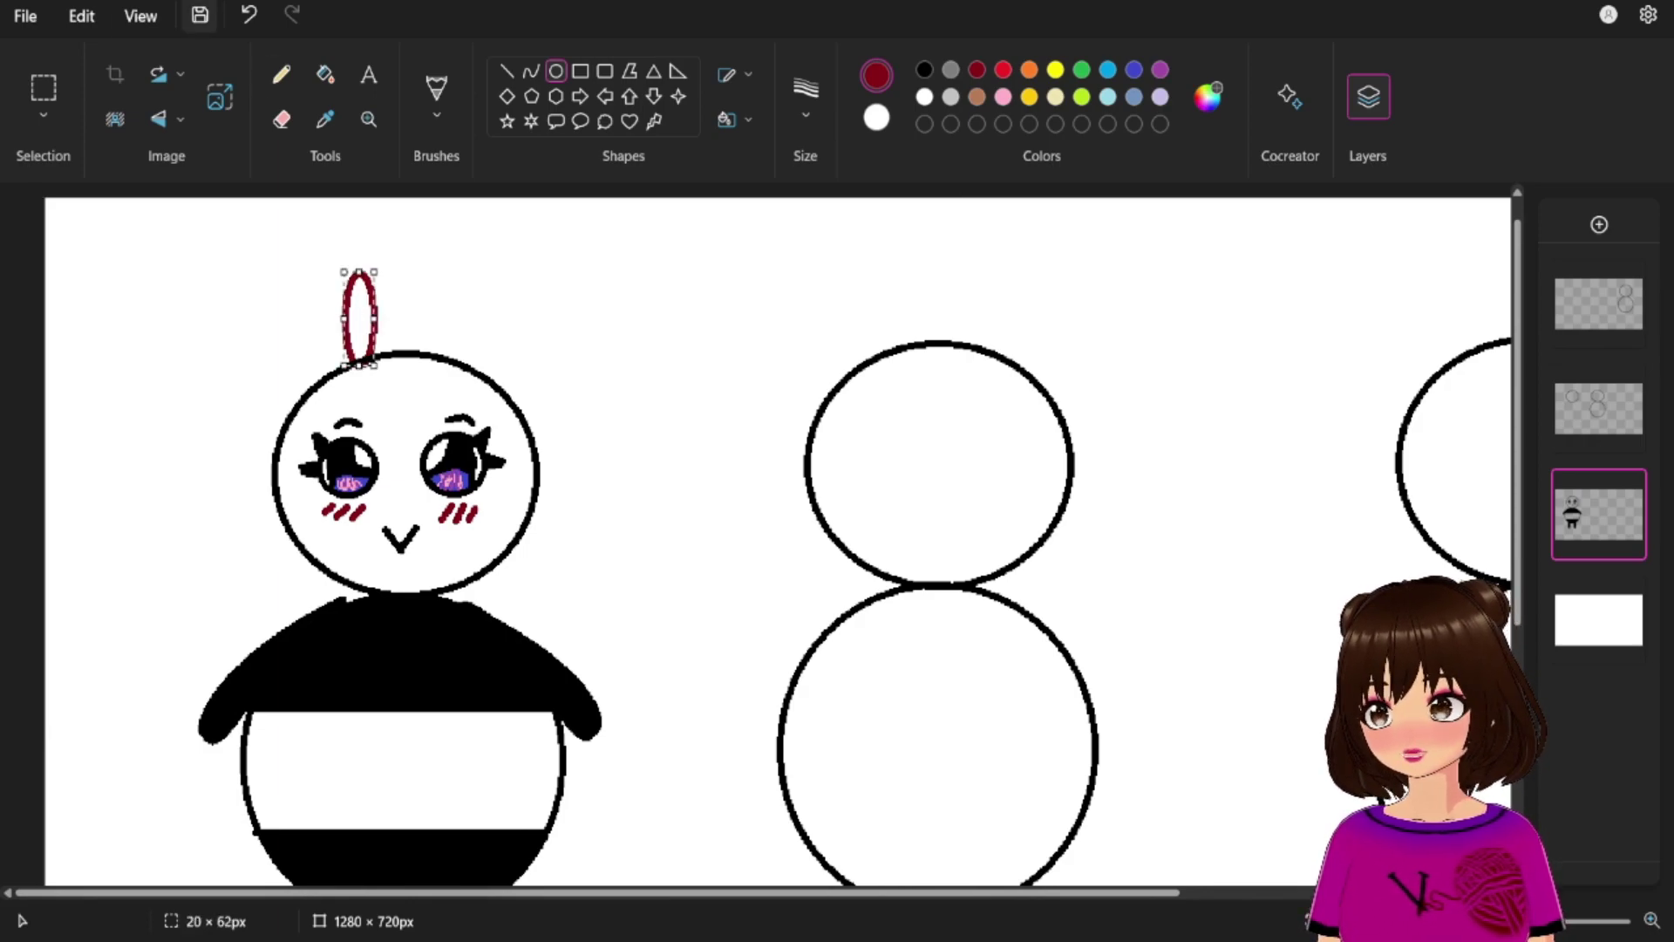
left_click(249, 15)
Draw two upright black oval antennae about 14 × 58 px and 16 × 64 px on the first figure's head, and fill them black.
left_click(924, 70)
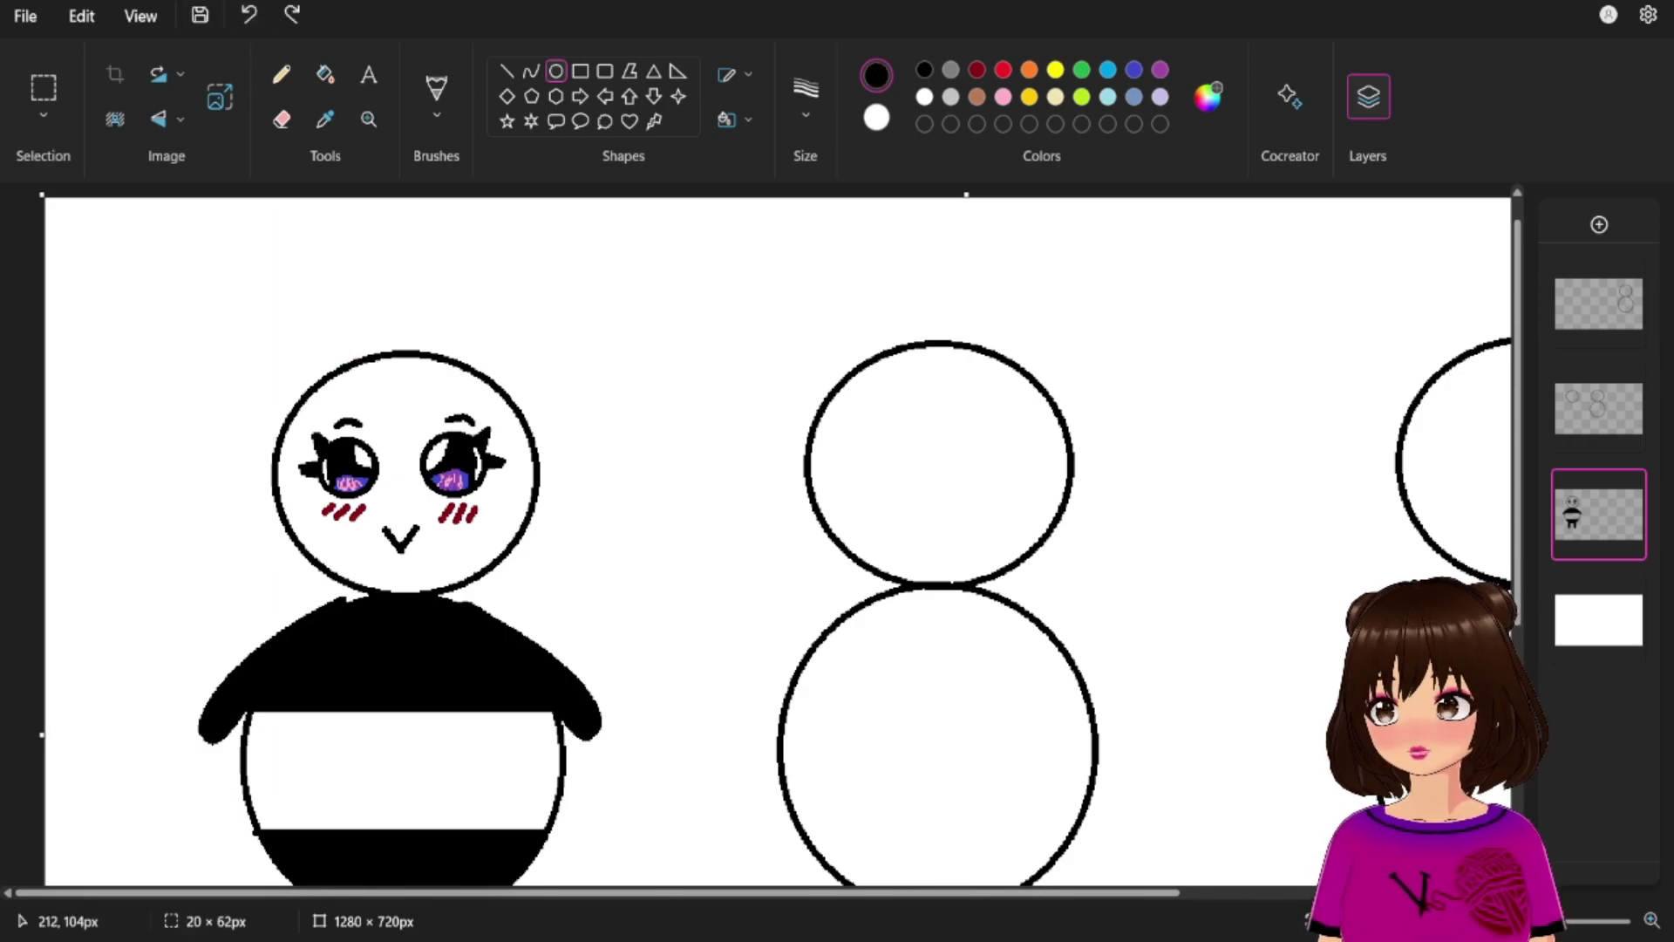
left_click_drag(354, 359, 381, 306)
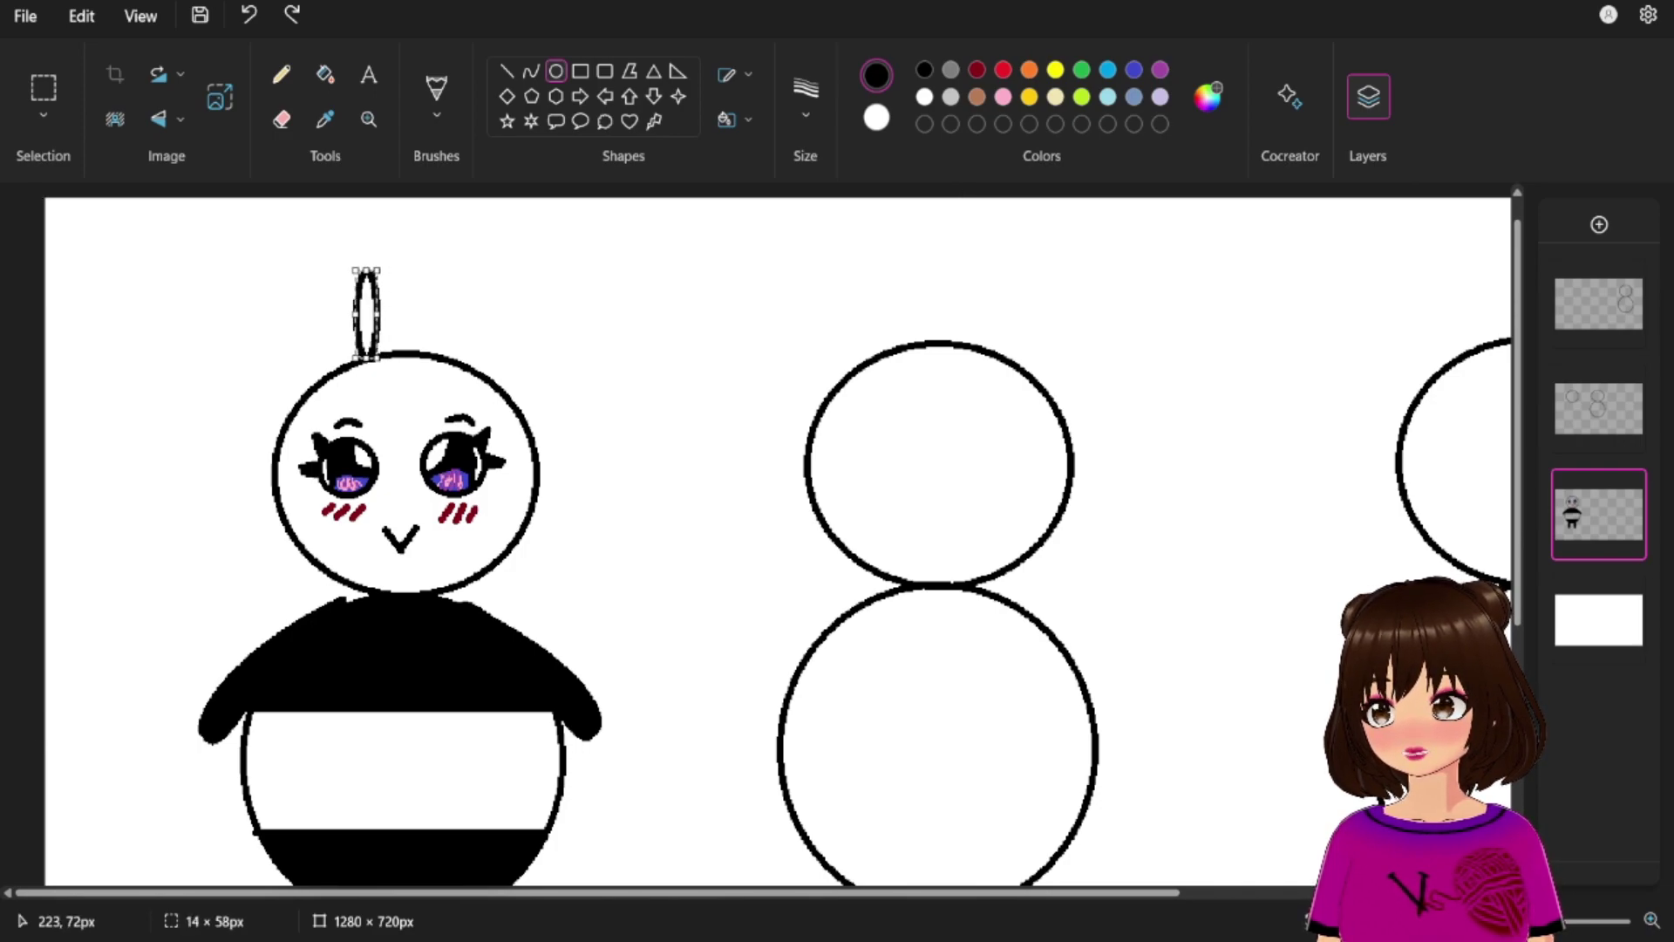
left_click_drag(457, 350, 475, 266)
mouse_move(448, 309)
left_mouse_down()
mouse_move(373, 318)
mouse_move(367, 260)
mouse_move(351, 260)
mouse_move(382, 312)
mouse_move(465, 315)
left_mouse_up()
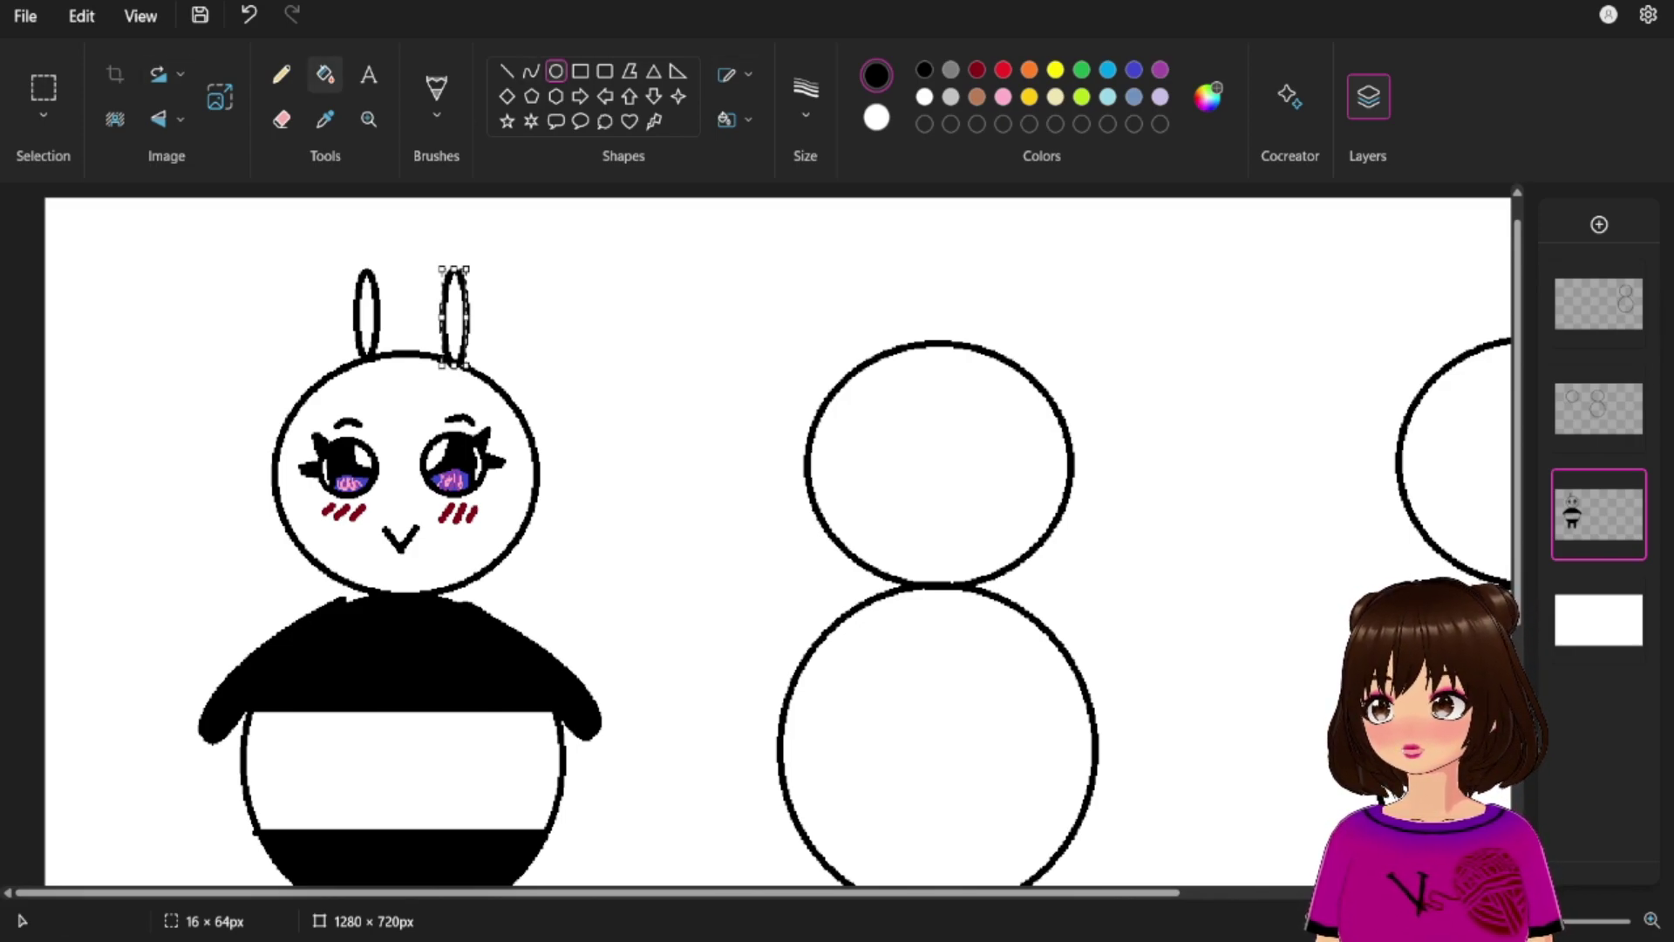
left_click(324, 74)
left_click(456, 314)
left_click(367, 314)
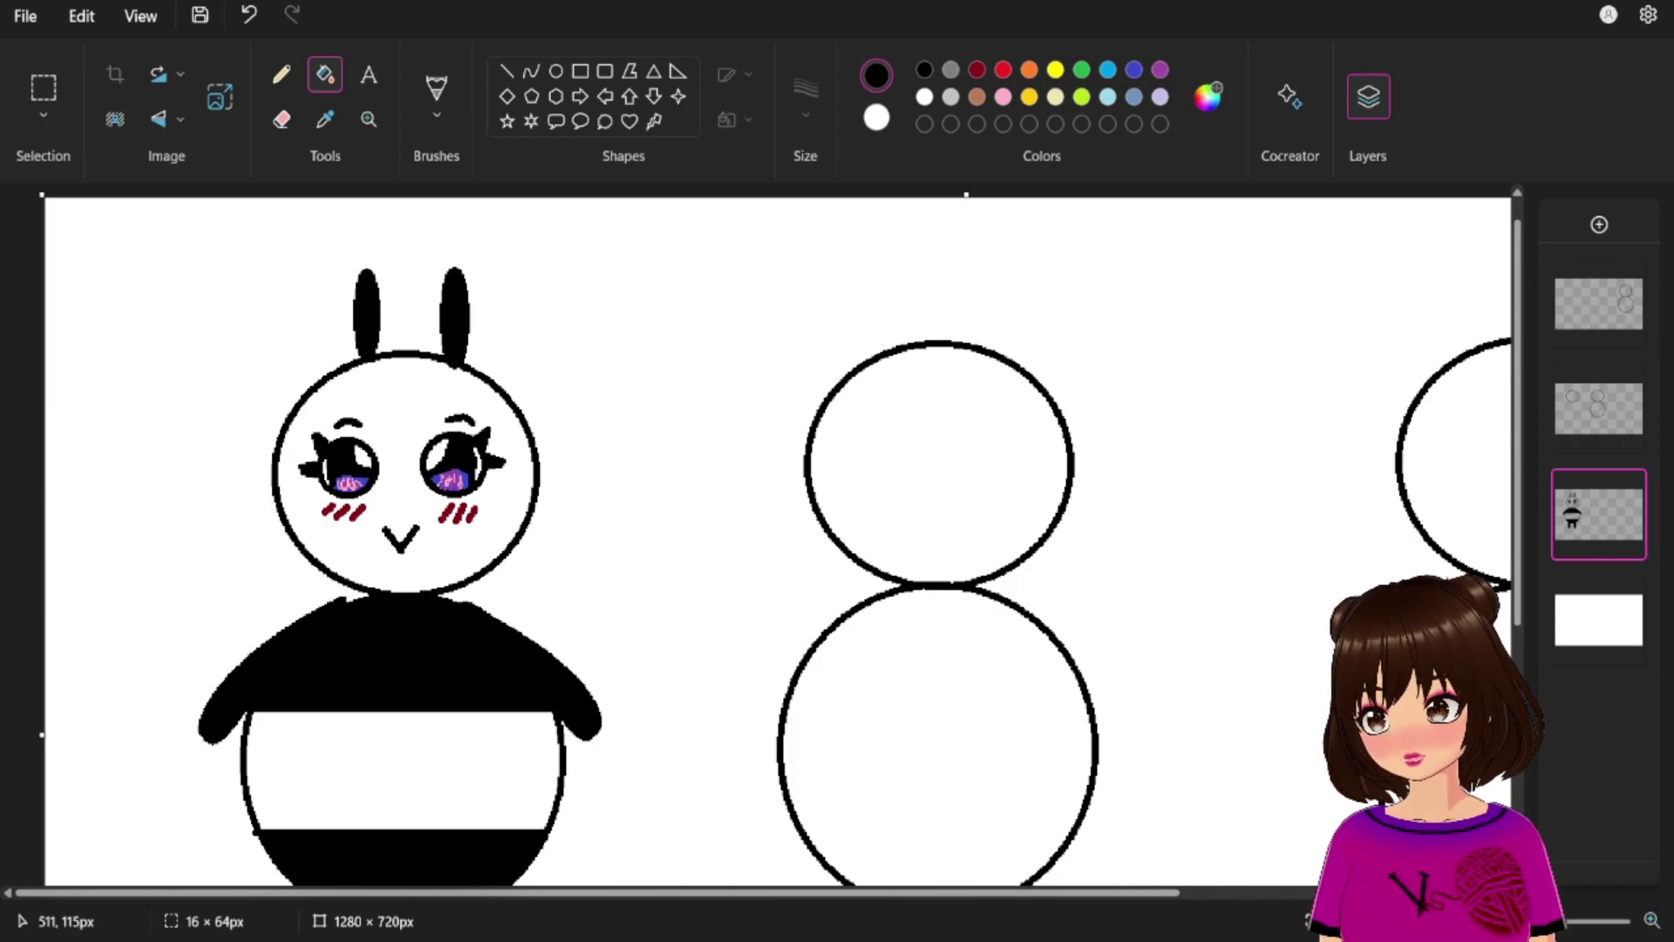
Fill the first figure's face and the white band across its body with yellow.
left_click(281, 74)
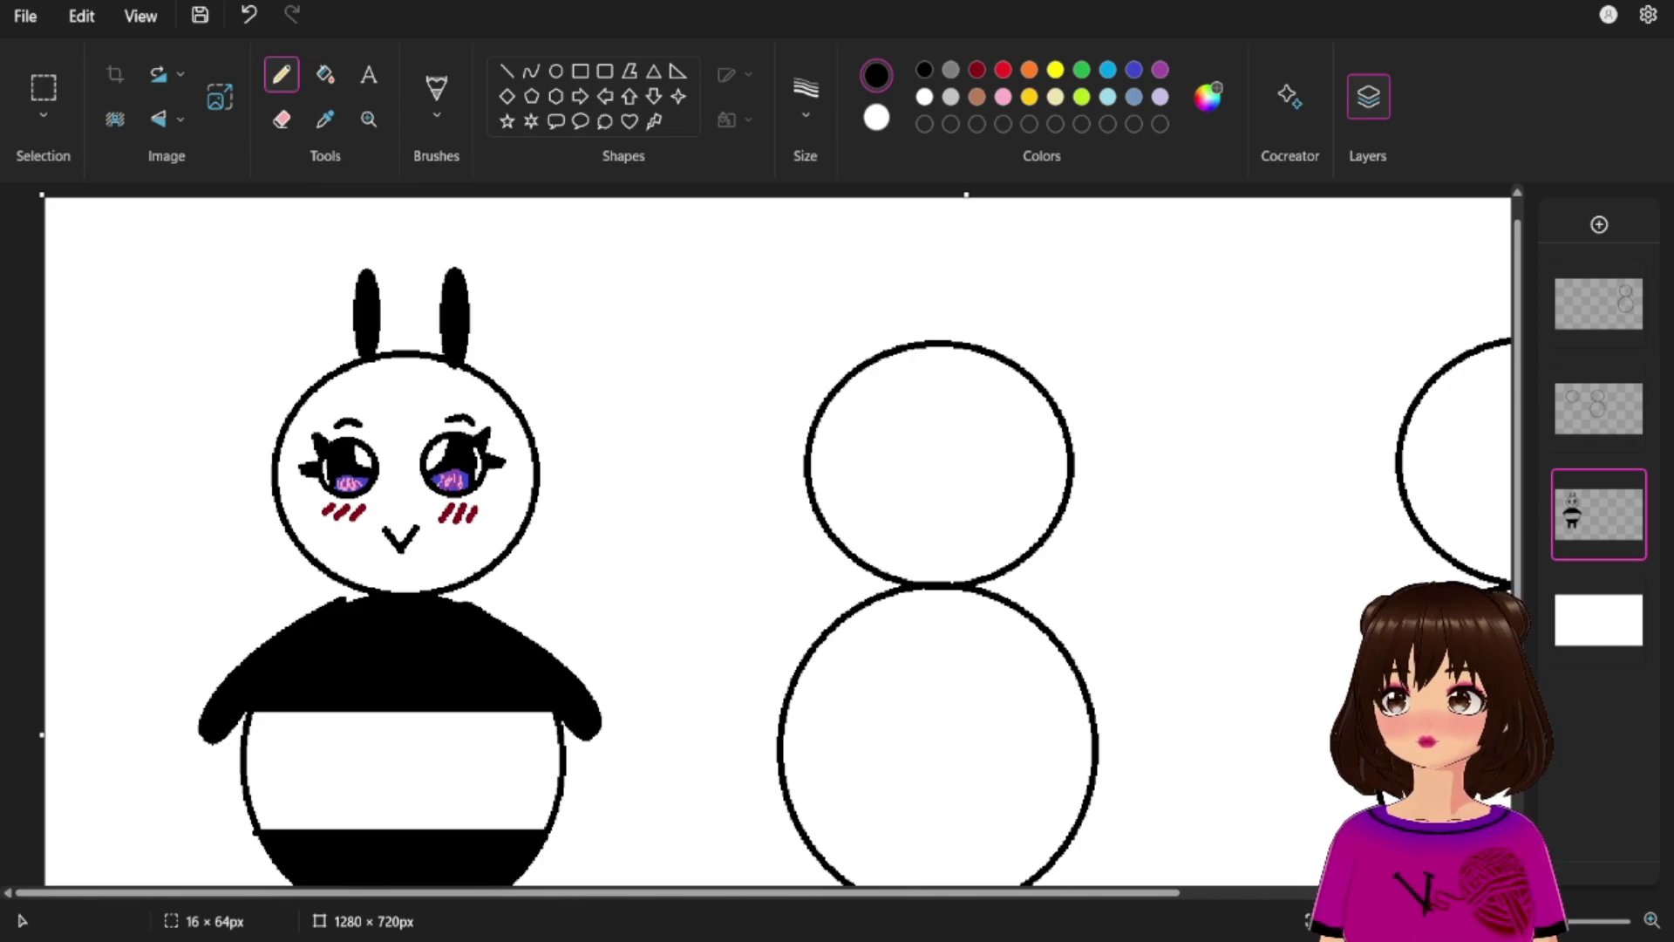
left_click(325, 74)
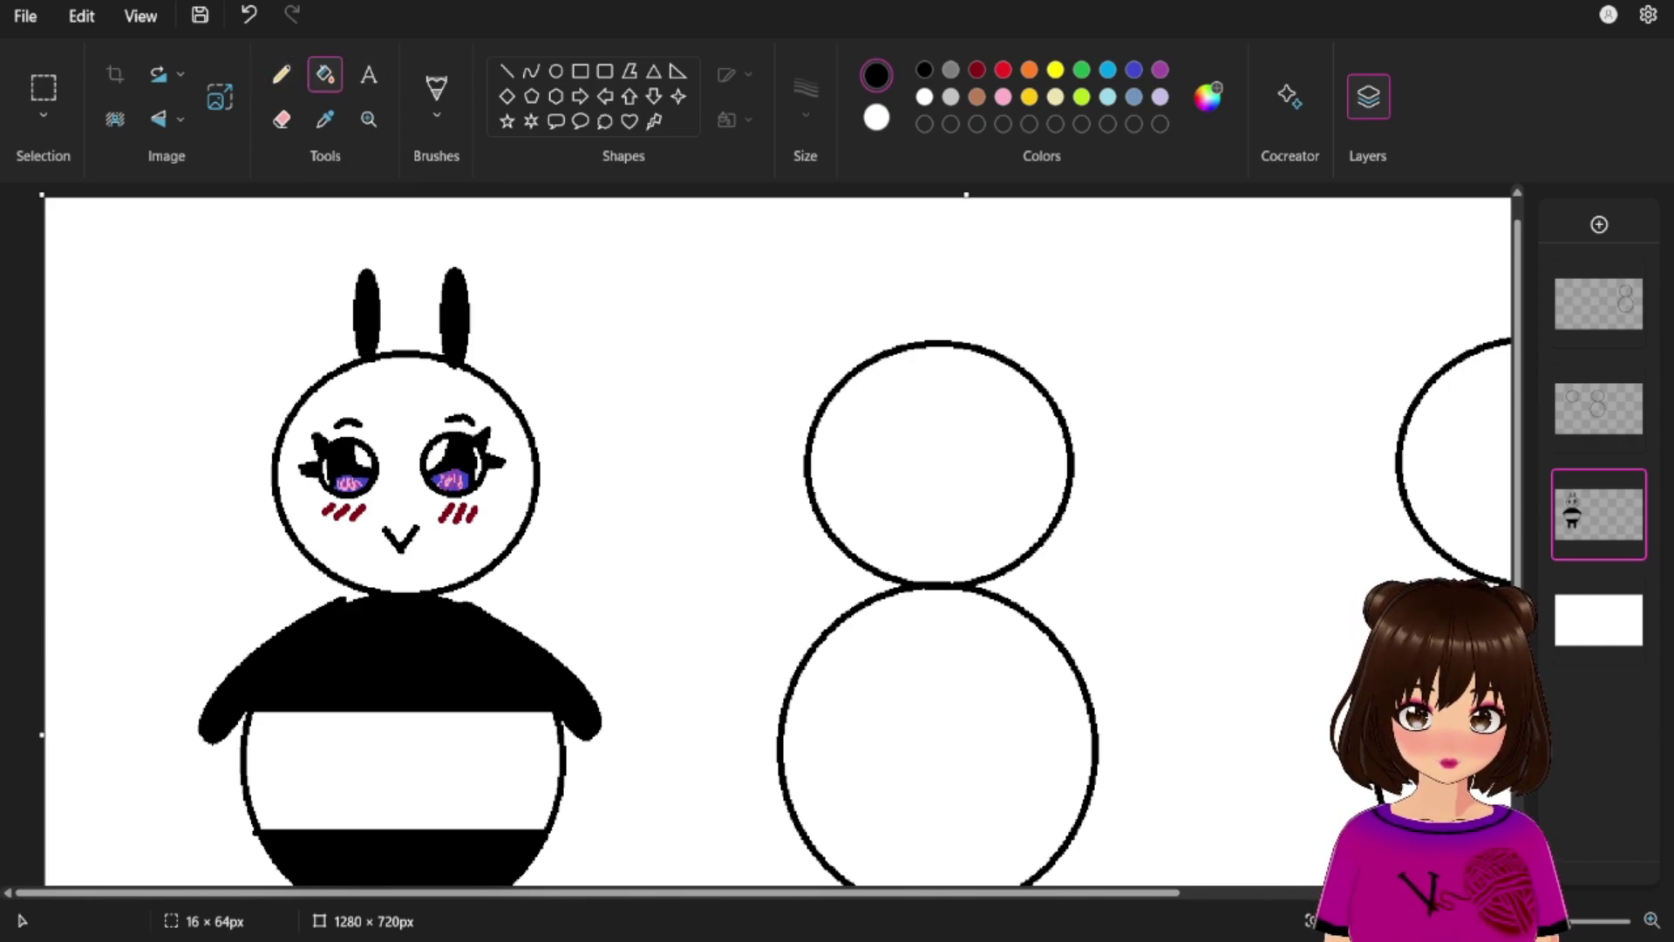
left_click(1055, 70)
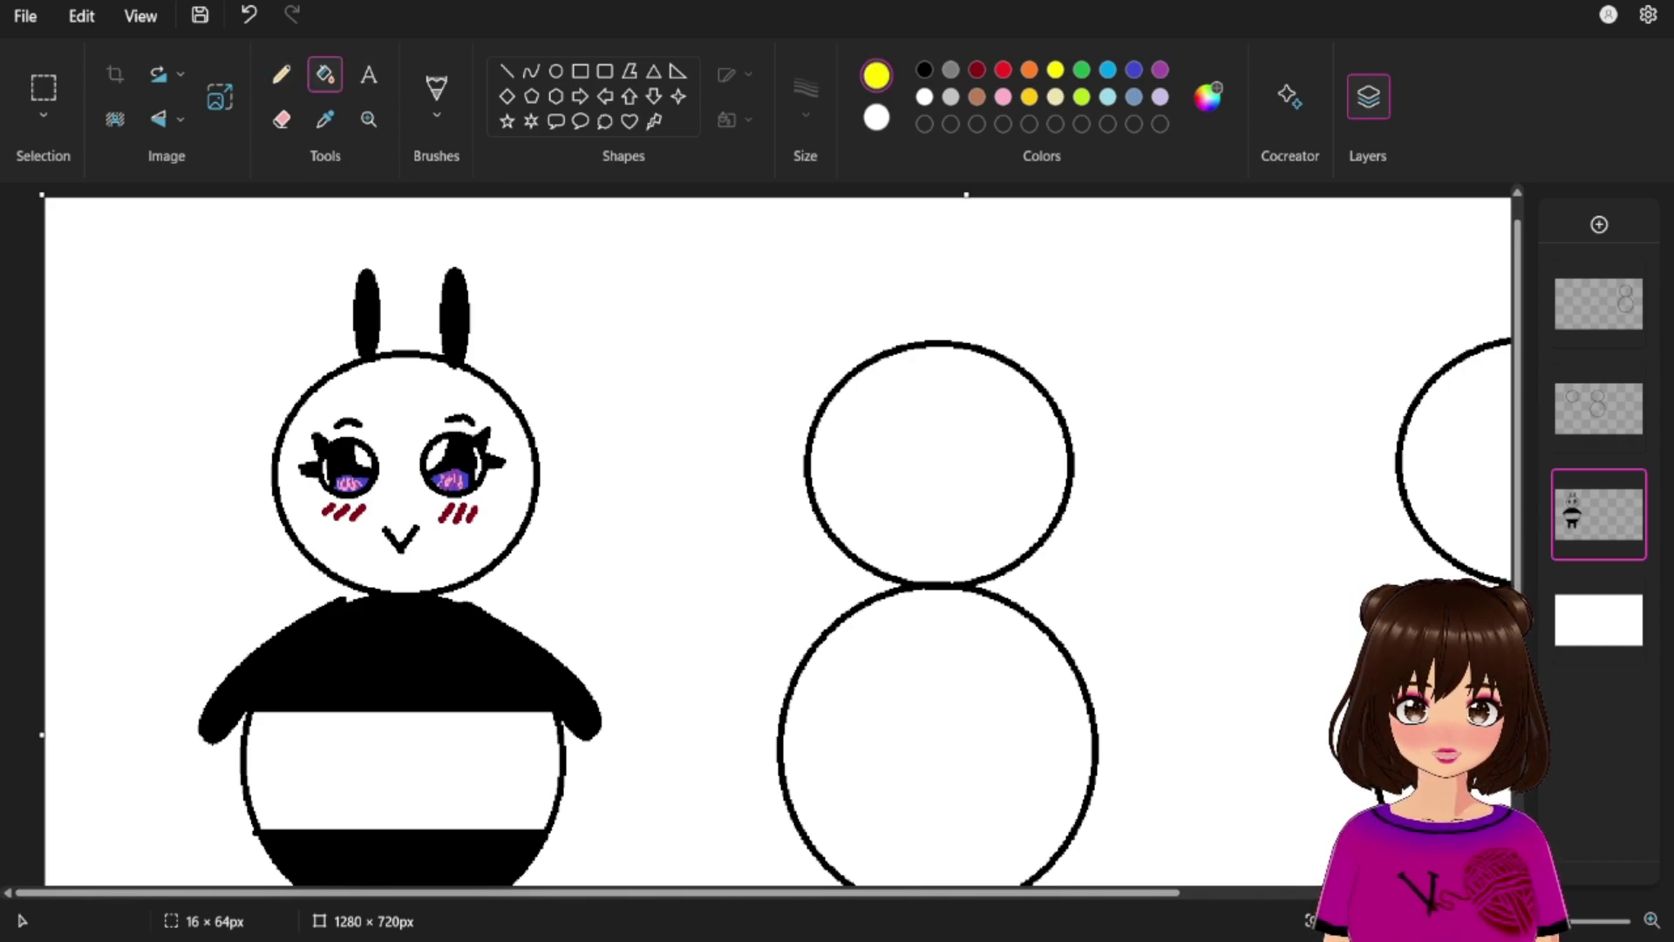
left_click(405, 401)
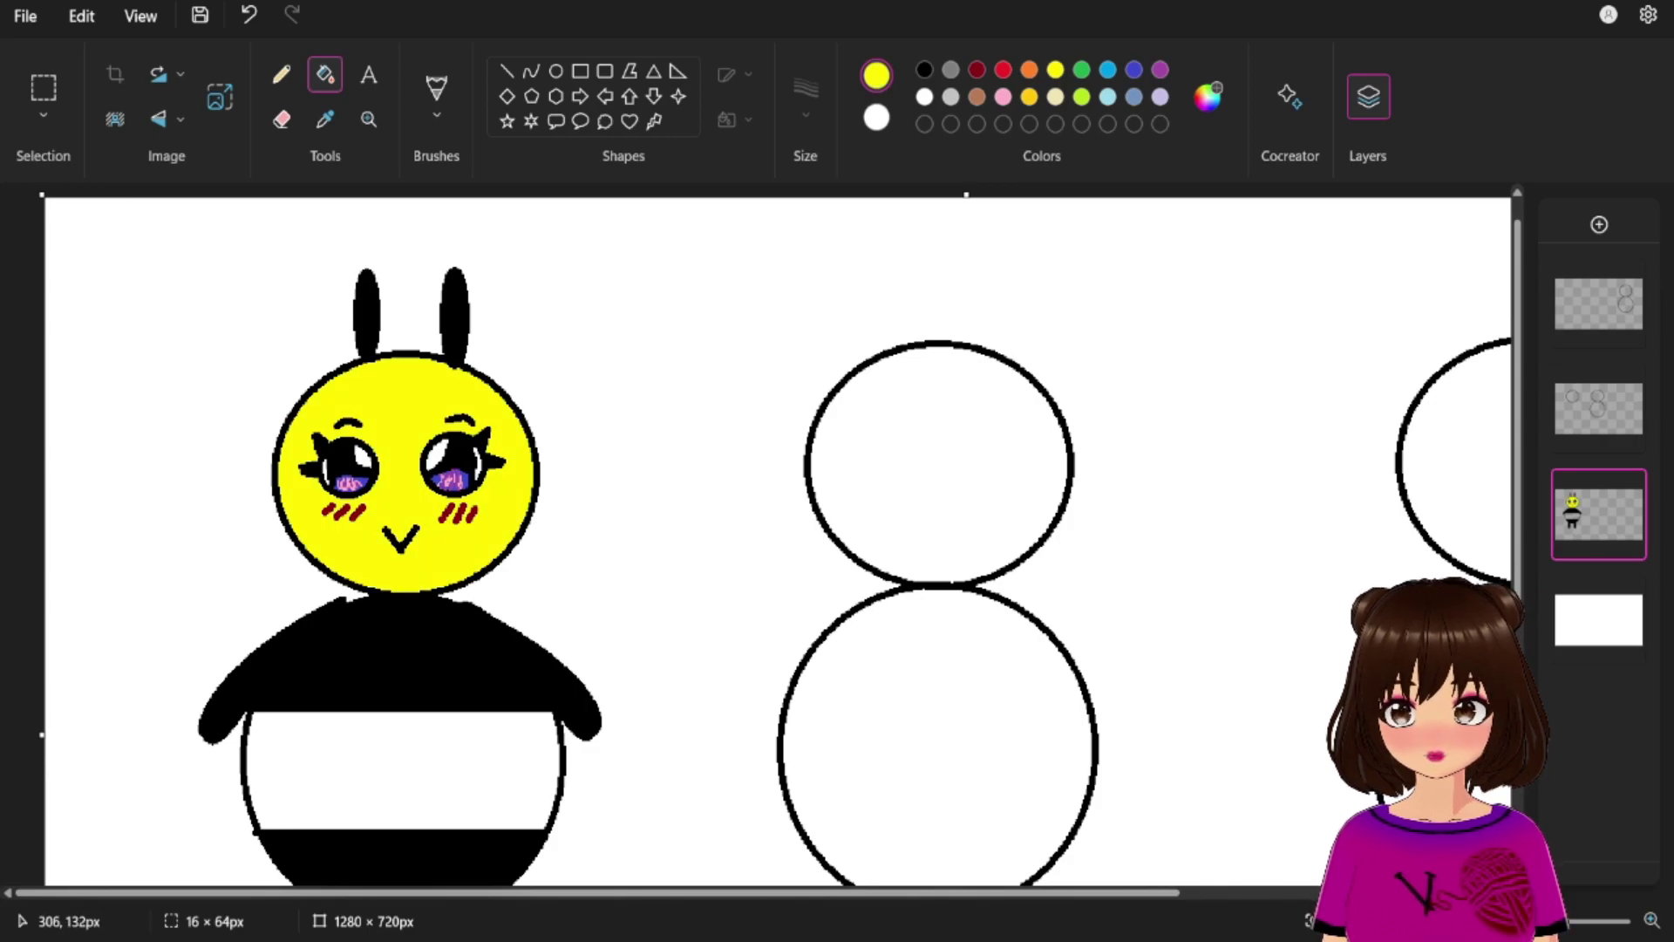
left_click(428, 757)
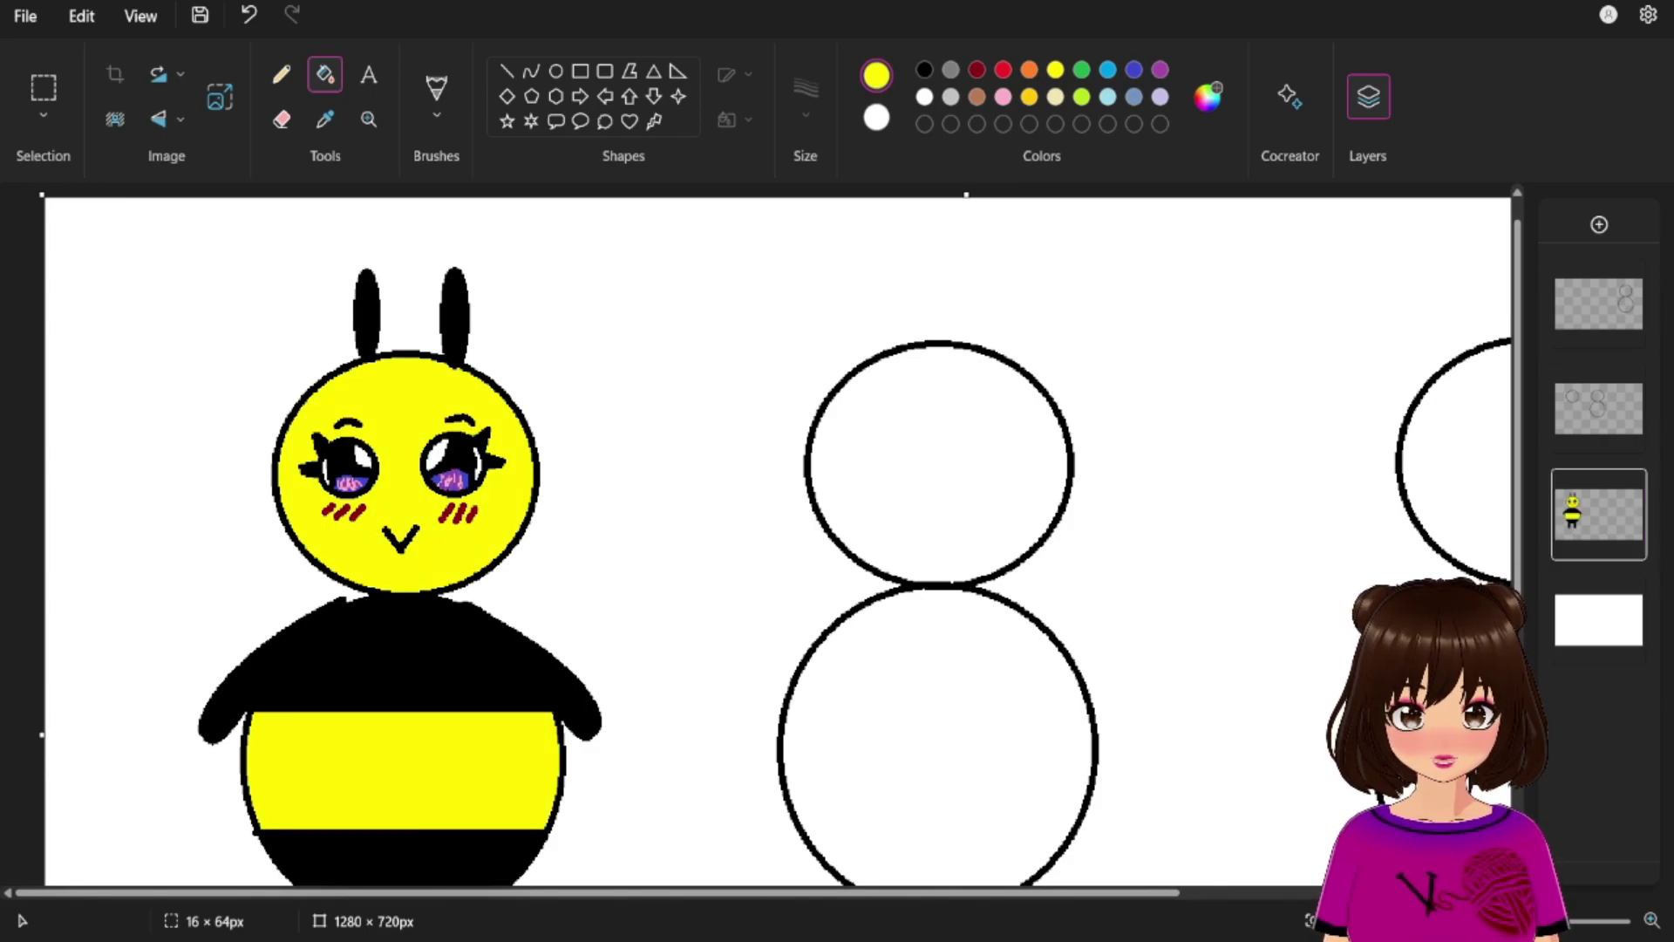
scroll(776, 532, "down", 3)
scroll(776, 532, "up", 3)
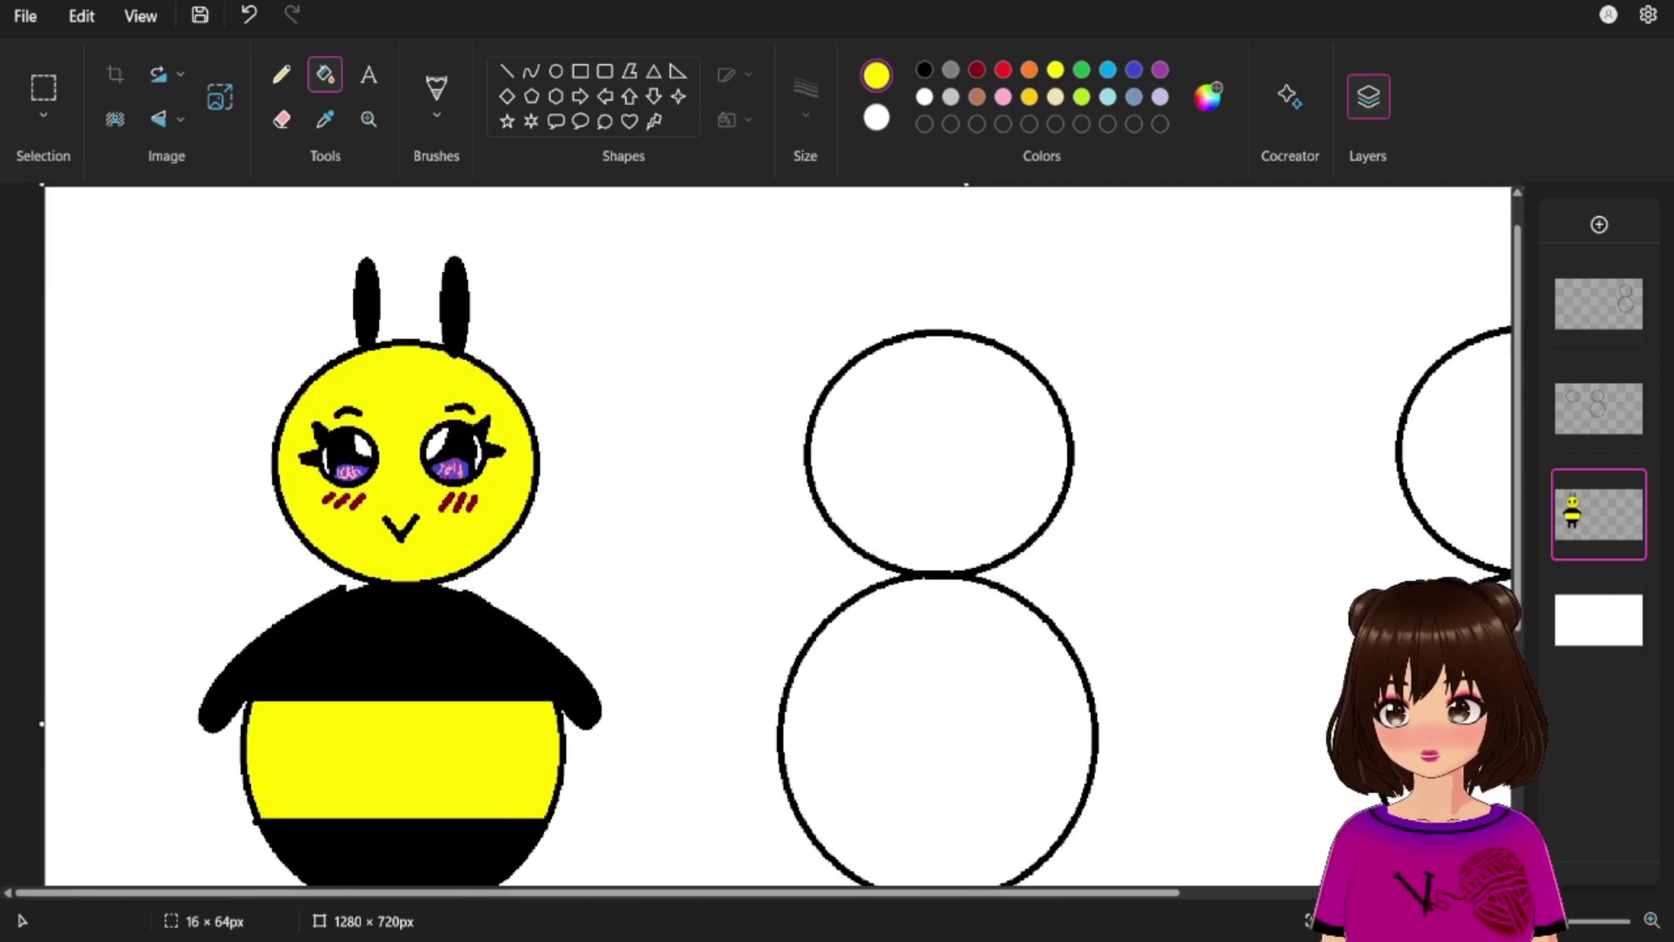
Draw a white downward-pointing triangle about 42 × 50 px on the bee's chest, just under the chin.
scroll(776, 532, "up", 1)
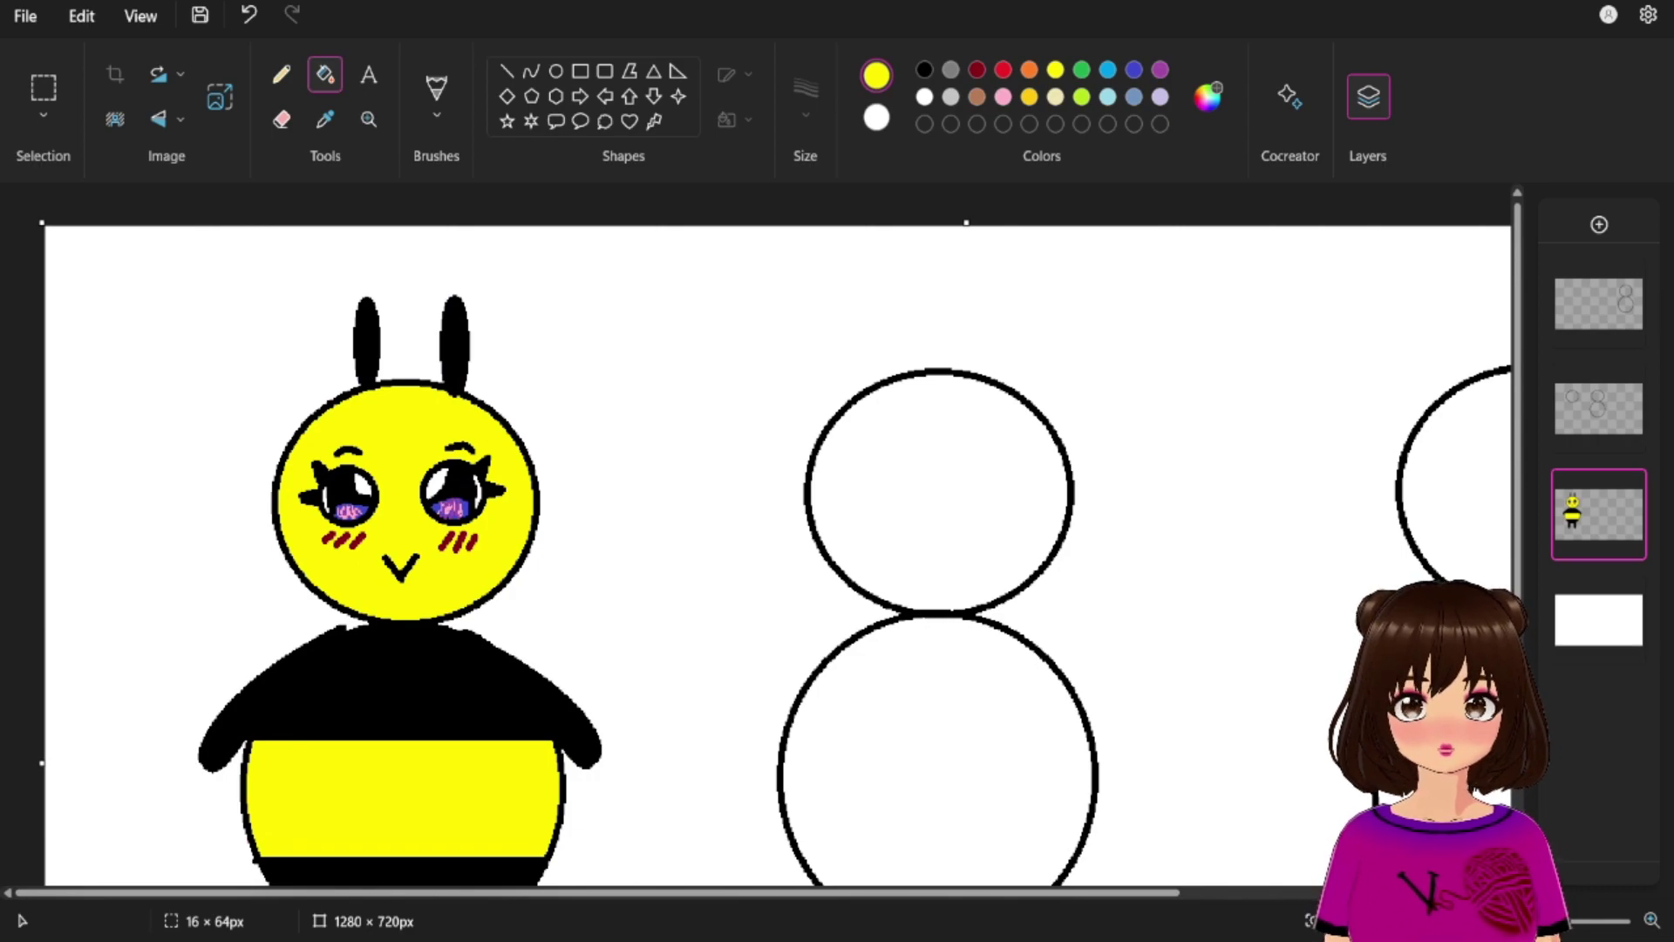
left_click(924, 96)
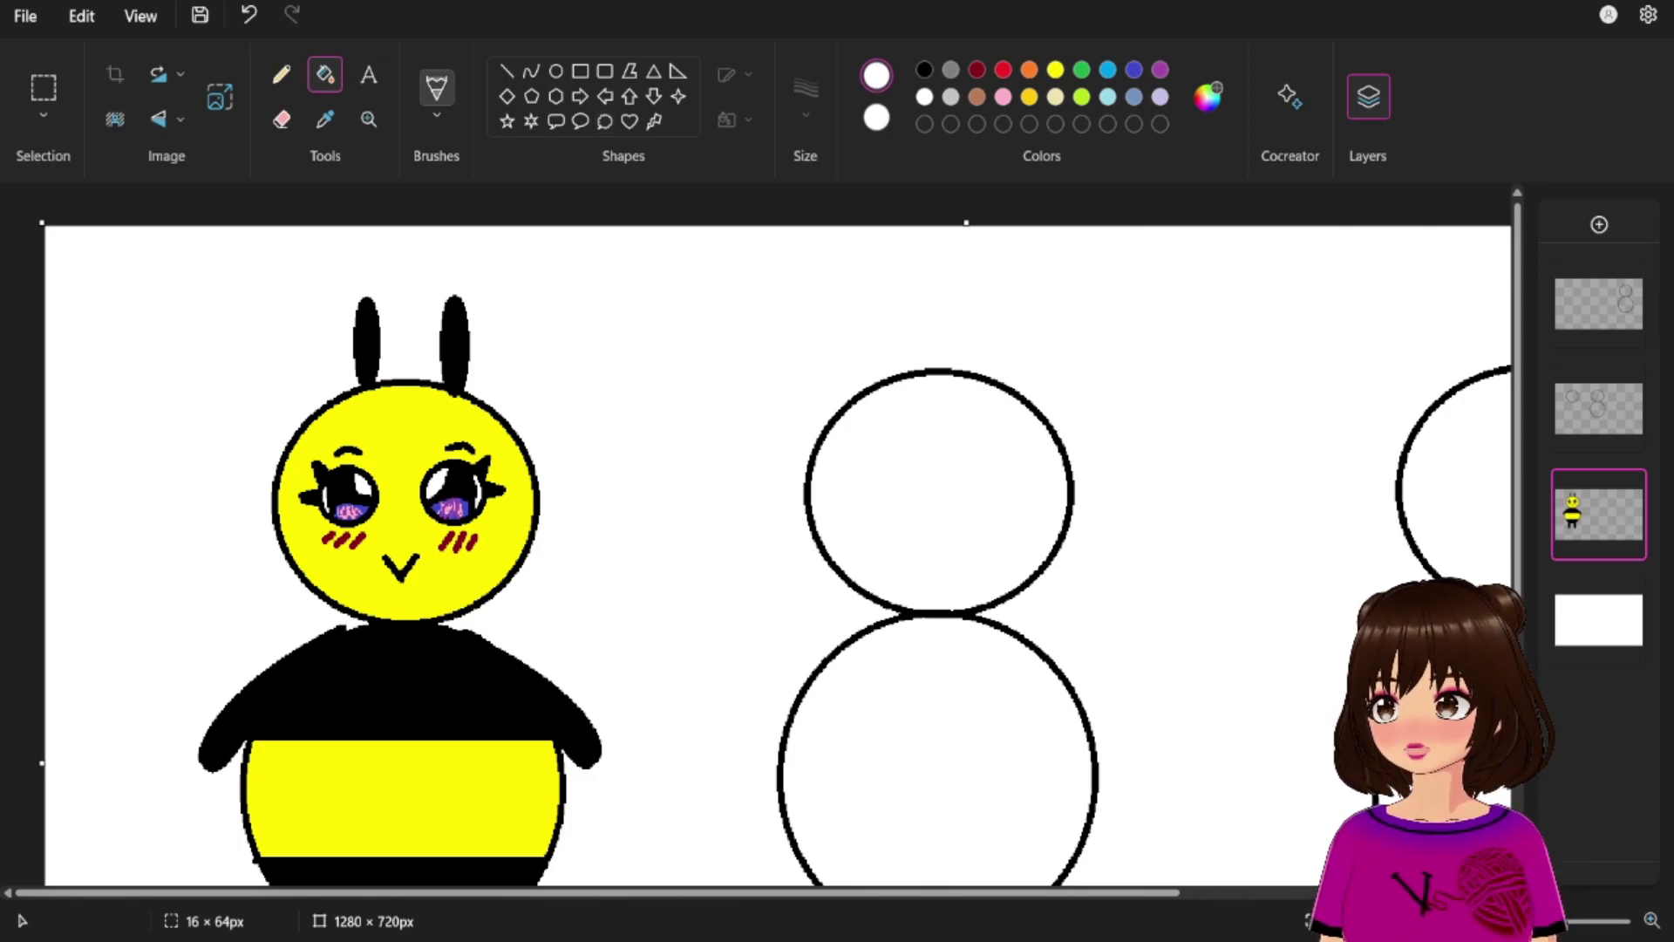
left_click(436, 87)
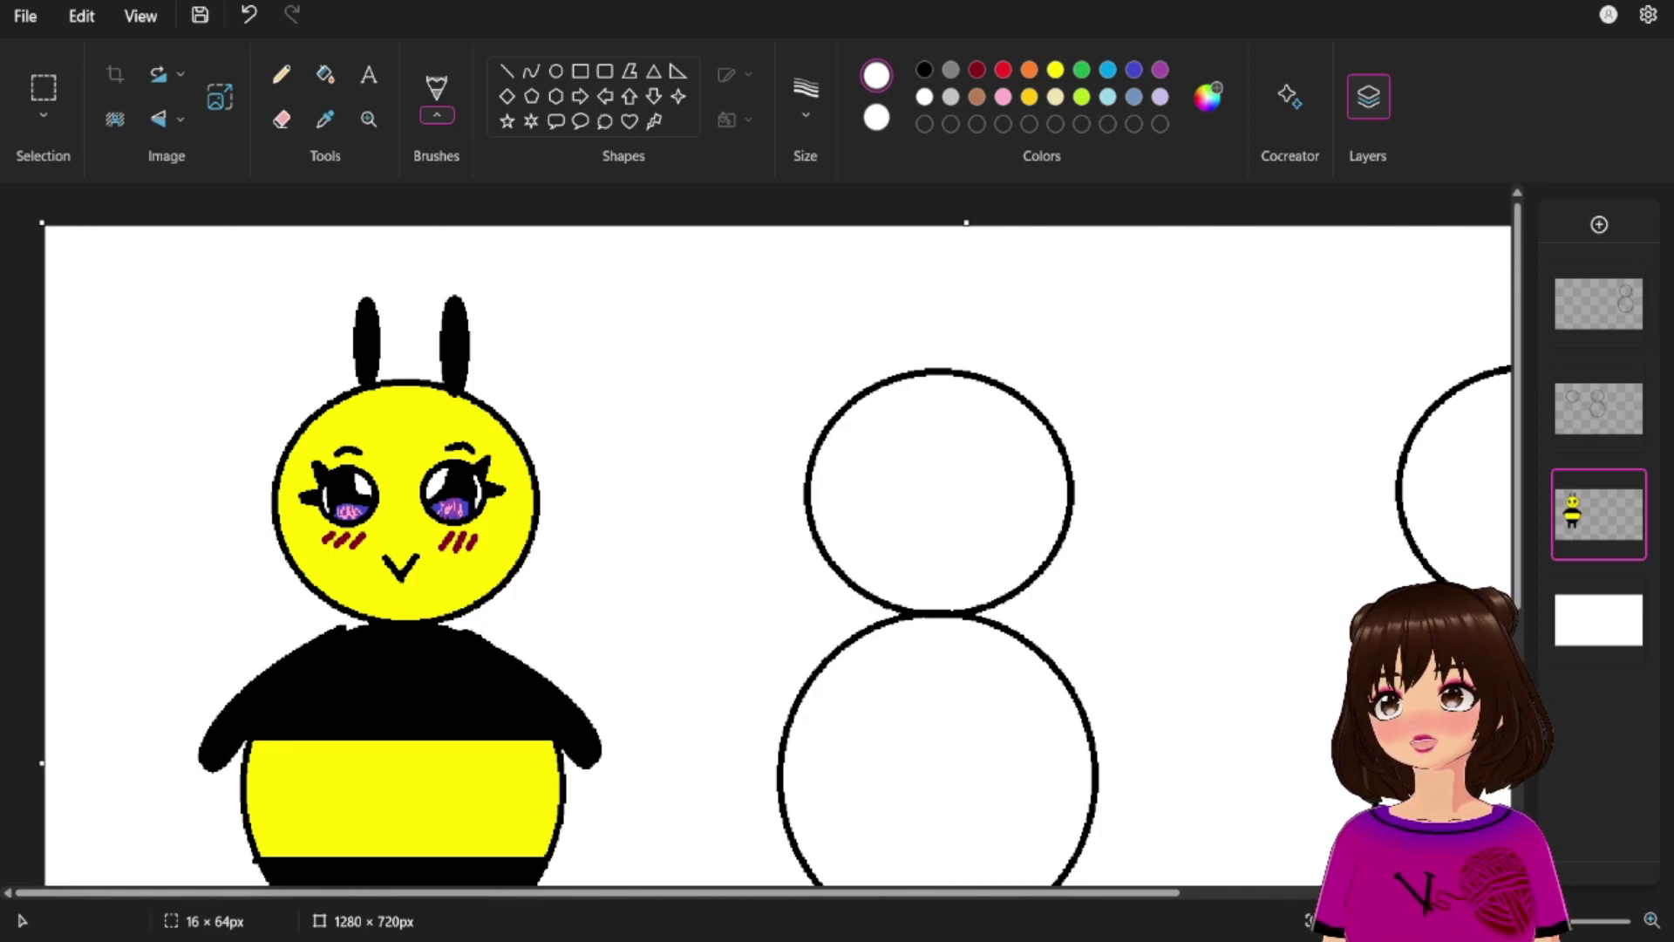
left_click(436, 157)
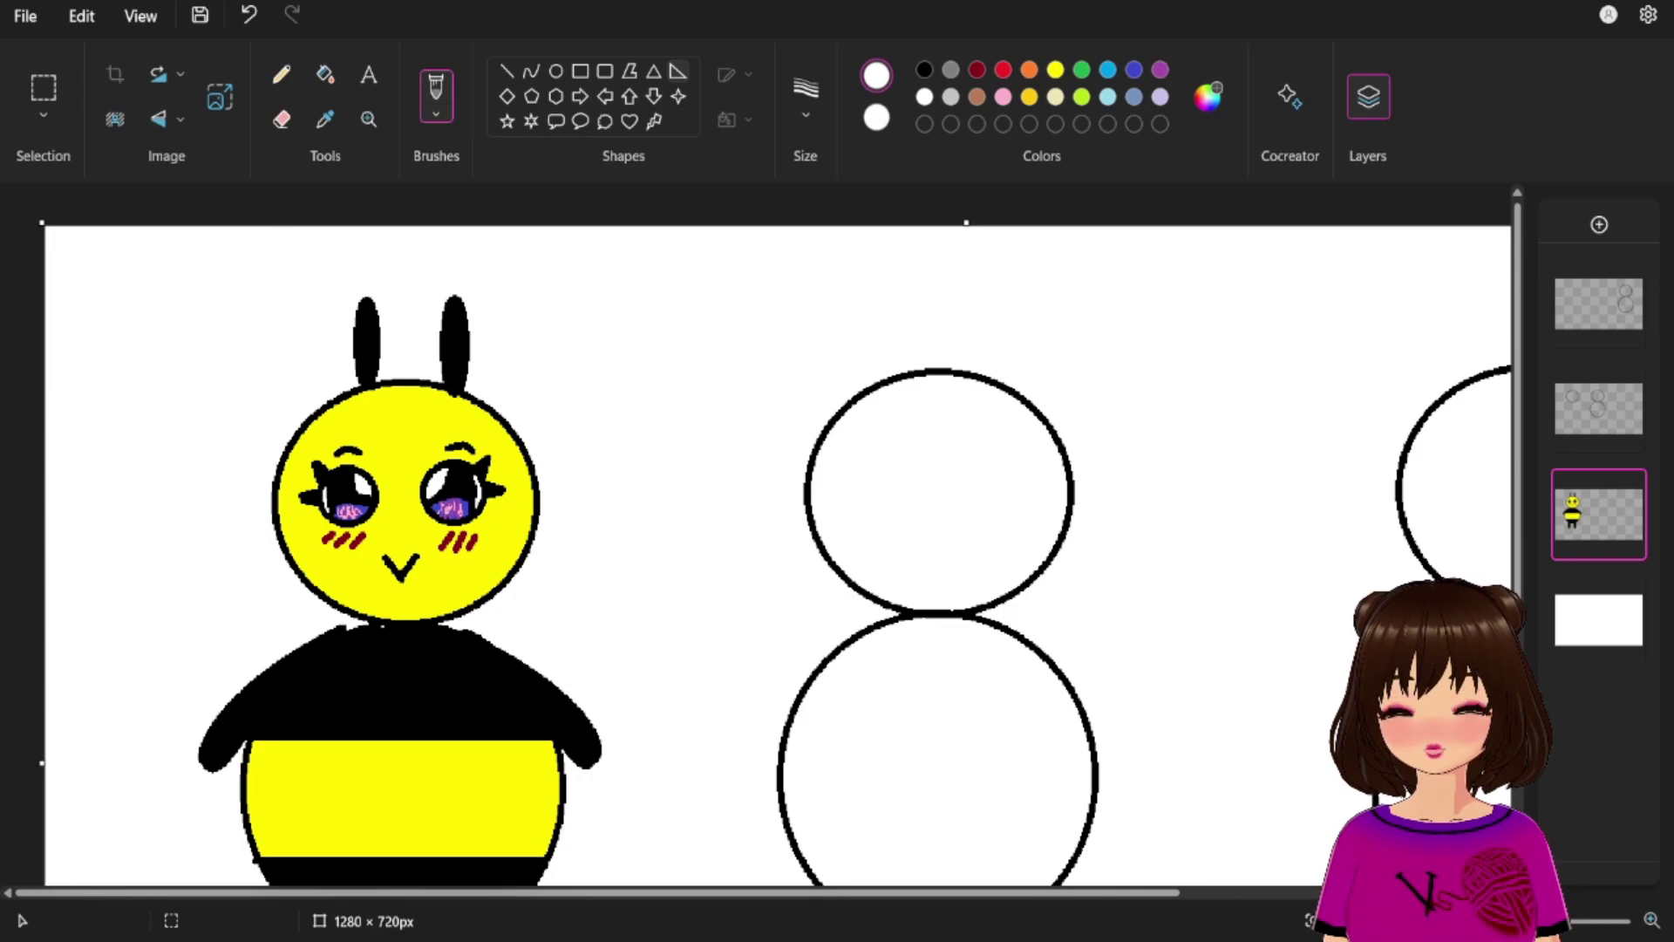
left_click(654, 70)
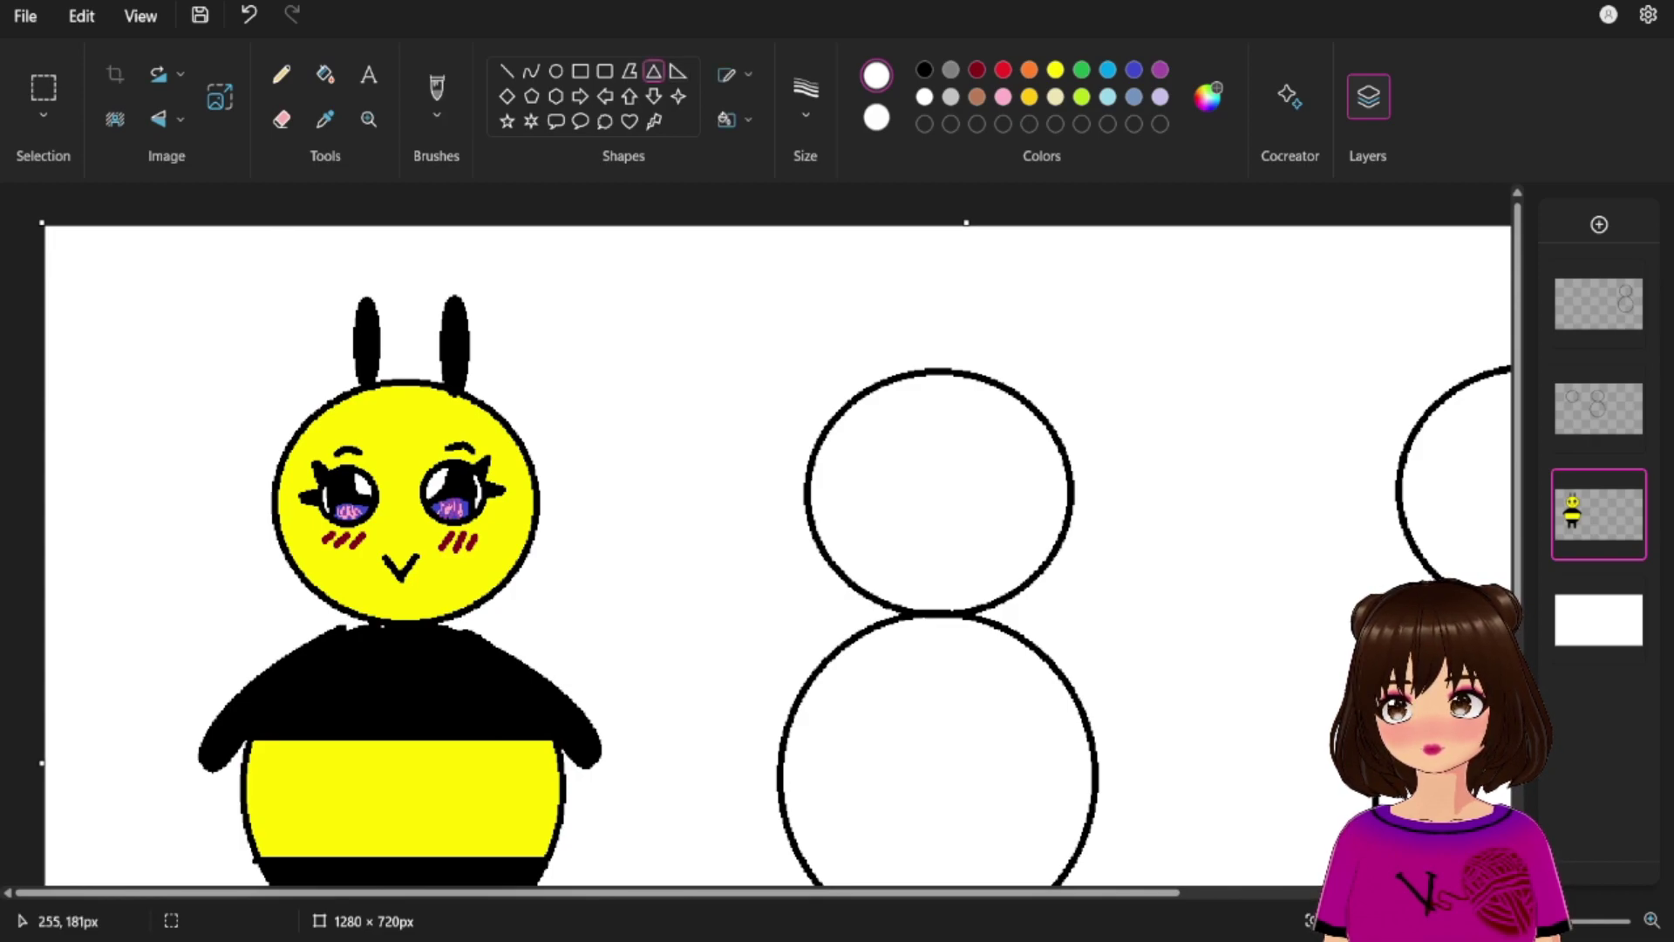
left_click_drag(374, 622, 409, 678)
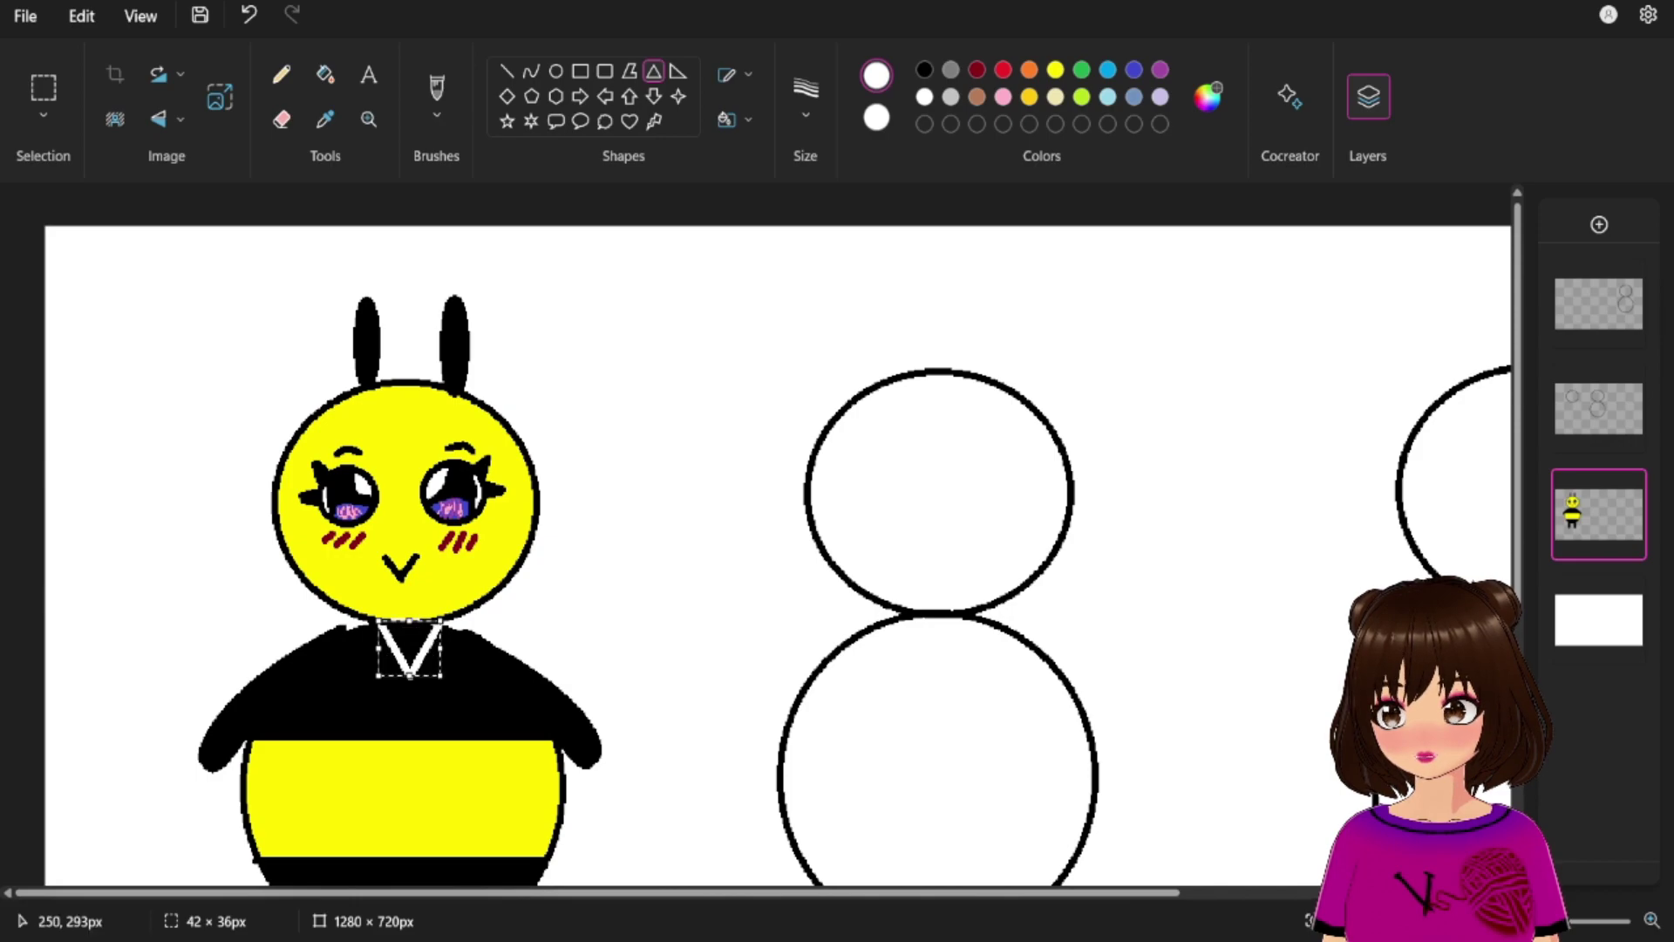
mouse_move(431, 639)
left_mouse_down()
mouse_move(418, 647)
mouse_move(444, 669)
mouse_move(428, 715)
mouse_move(423, 650)
mouse_move(433, 669)
left_mouse_up()
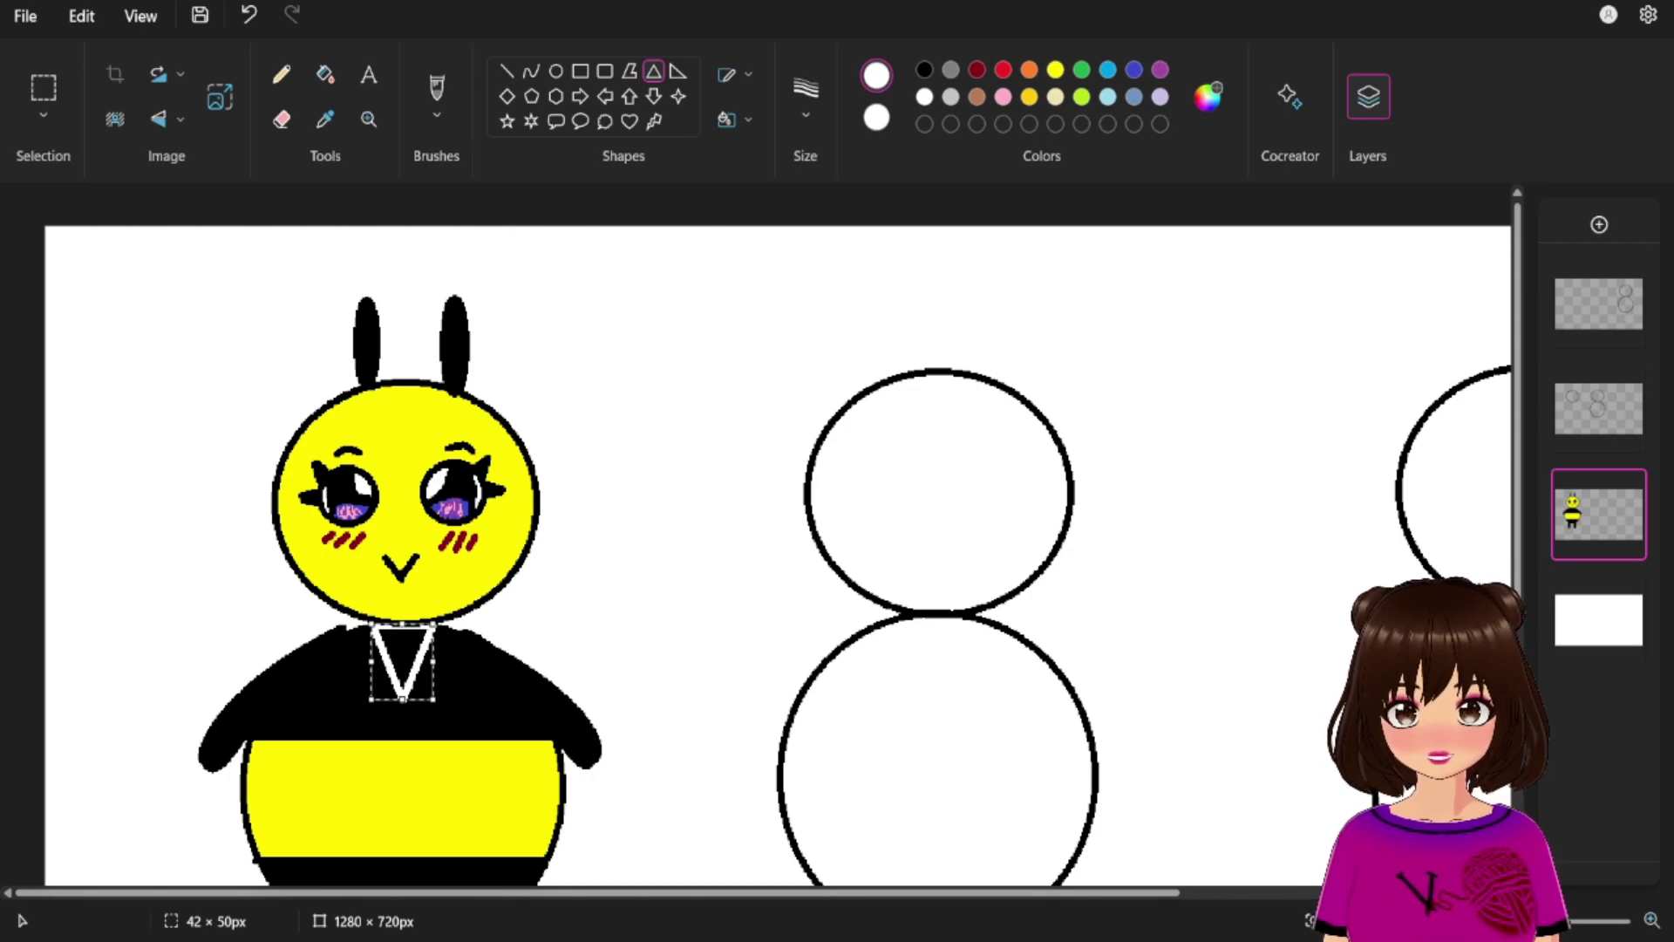
Add a white downward-pointing triangle on each side of the first one, about 44 × 50 px and 43 × 50 px.
left_click(654, 71)
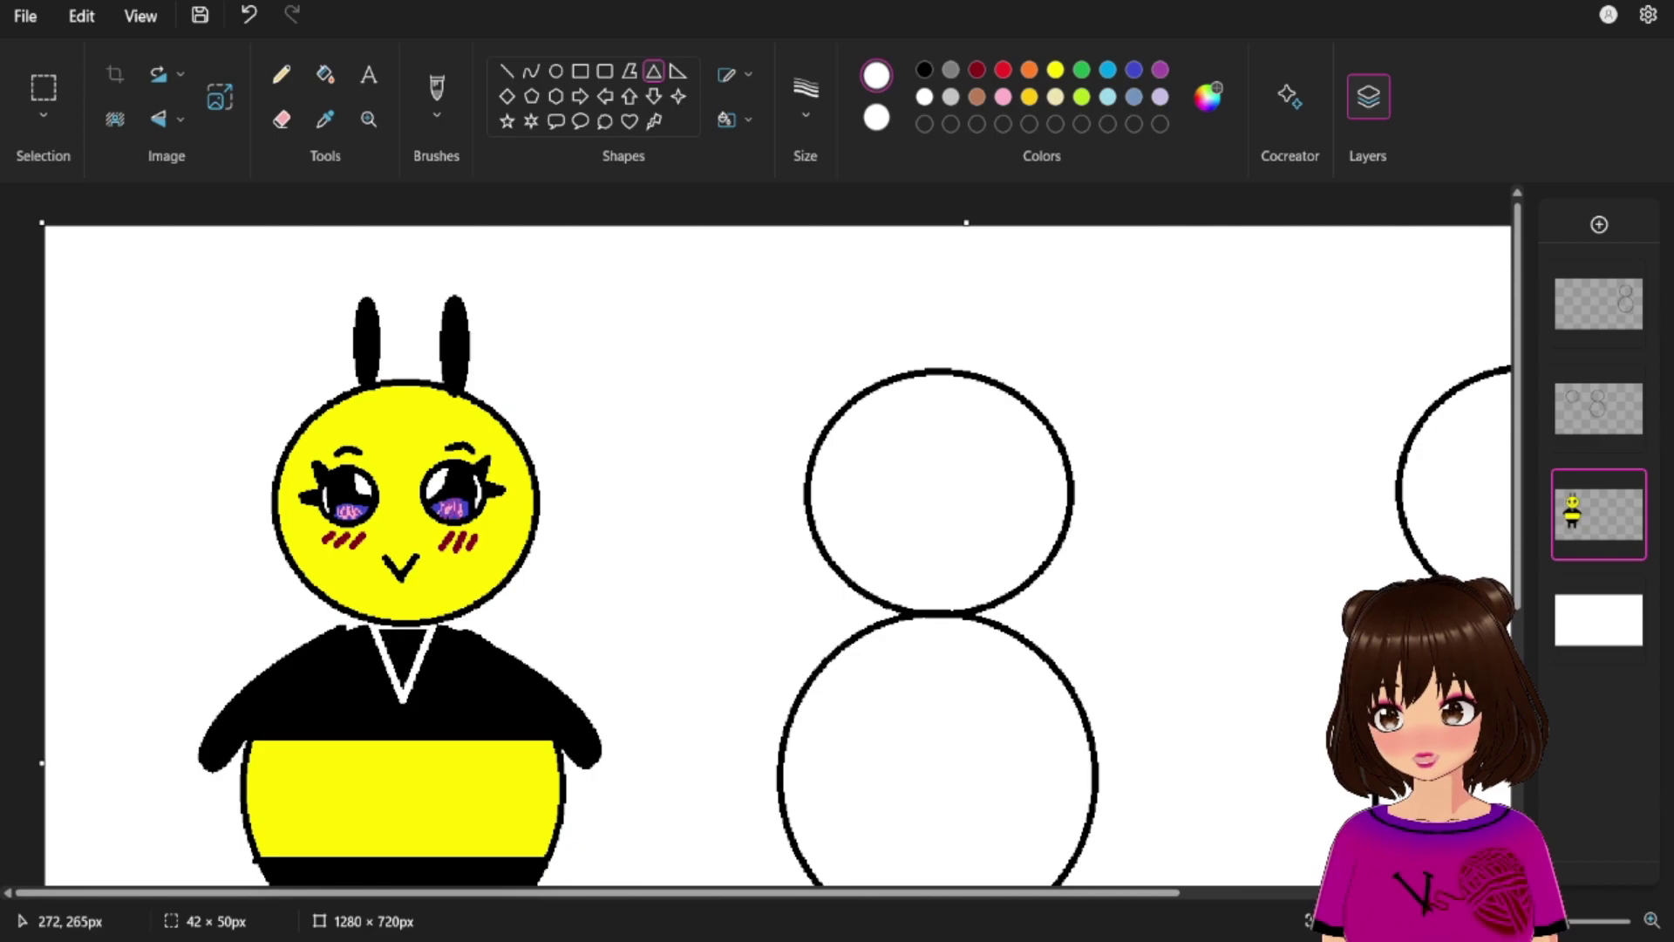
left_click_drag(433, 626, 497, 696)
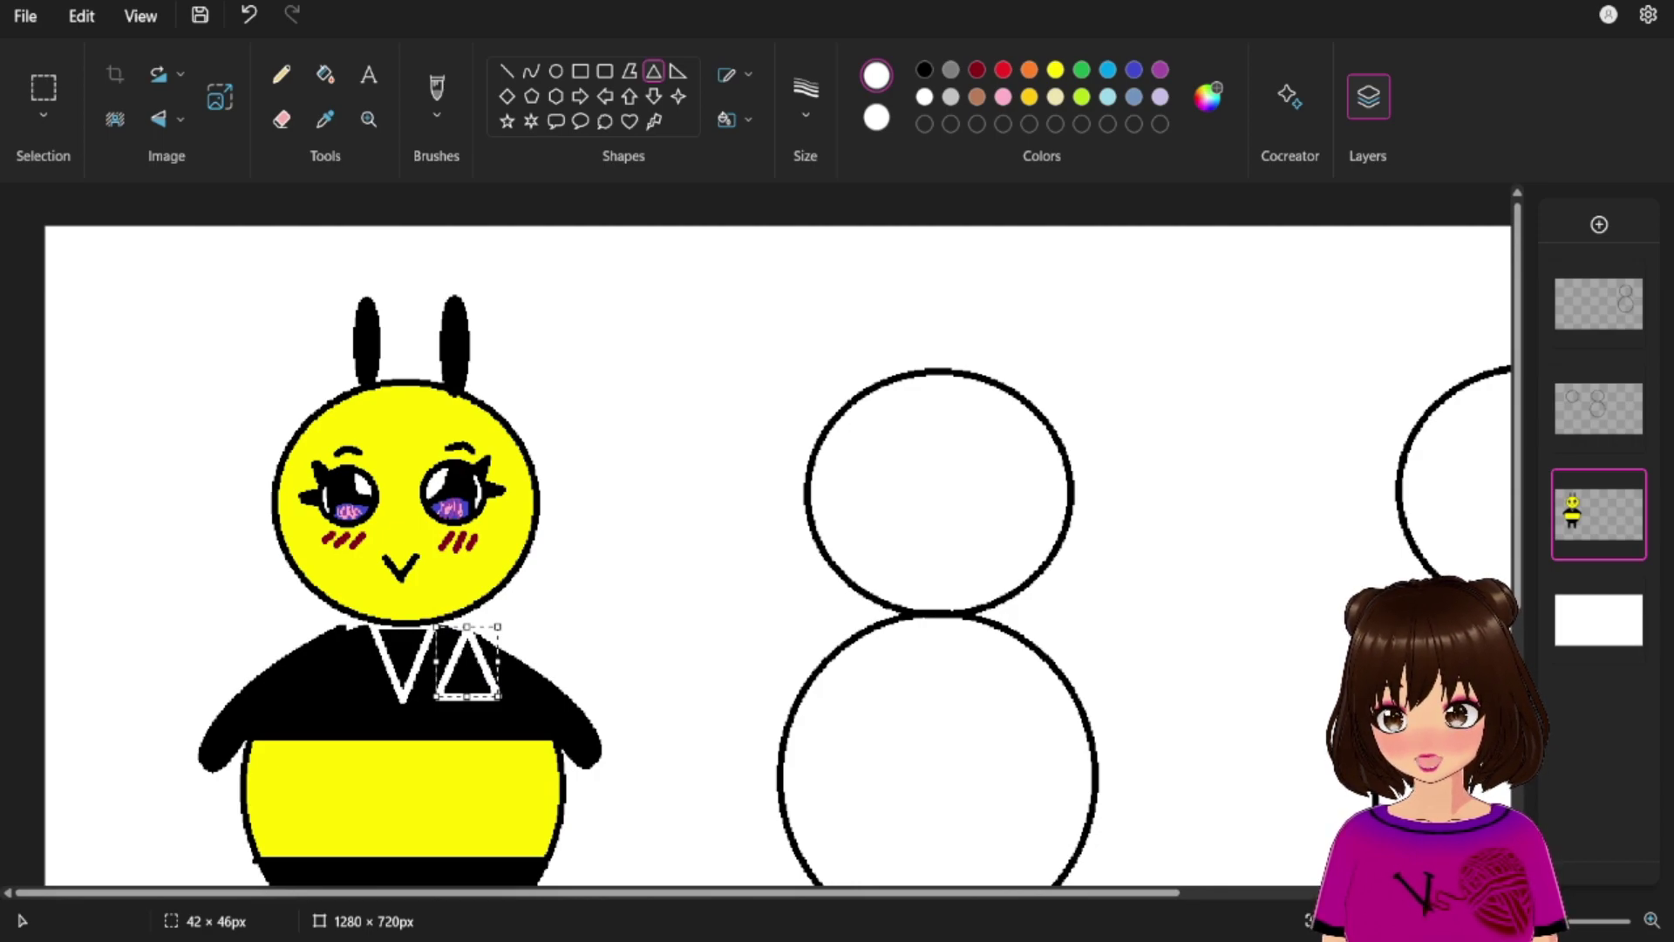
left_click_drag(488, 642, 494, 699)
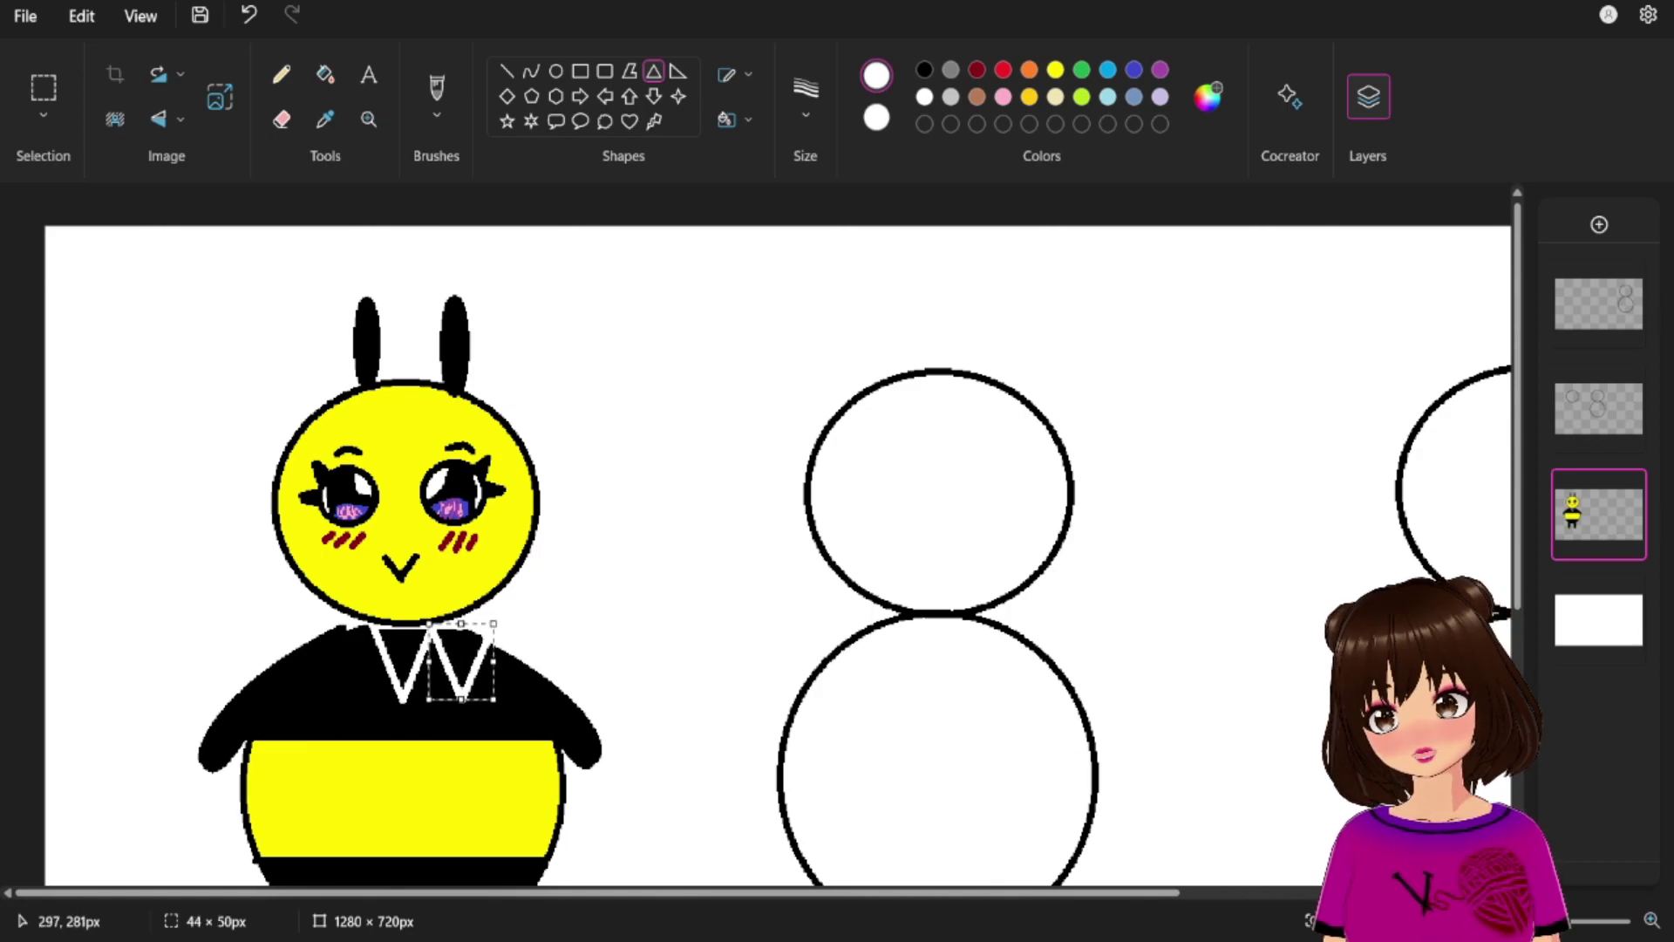
left_click(653, 71)
mouse_move(370, 623)
left_mouse_down()
mouse_move(304, 698)
mouse_move(307, 547)
left_mouse_up()
left_click_drag(351, 573, 351, 647)
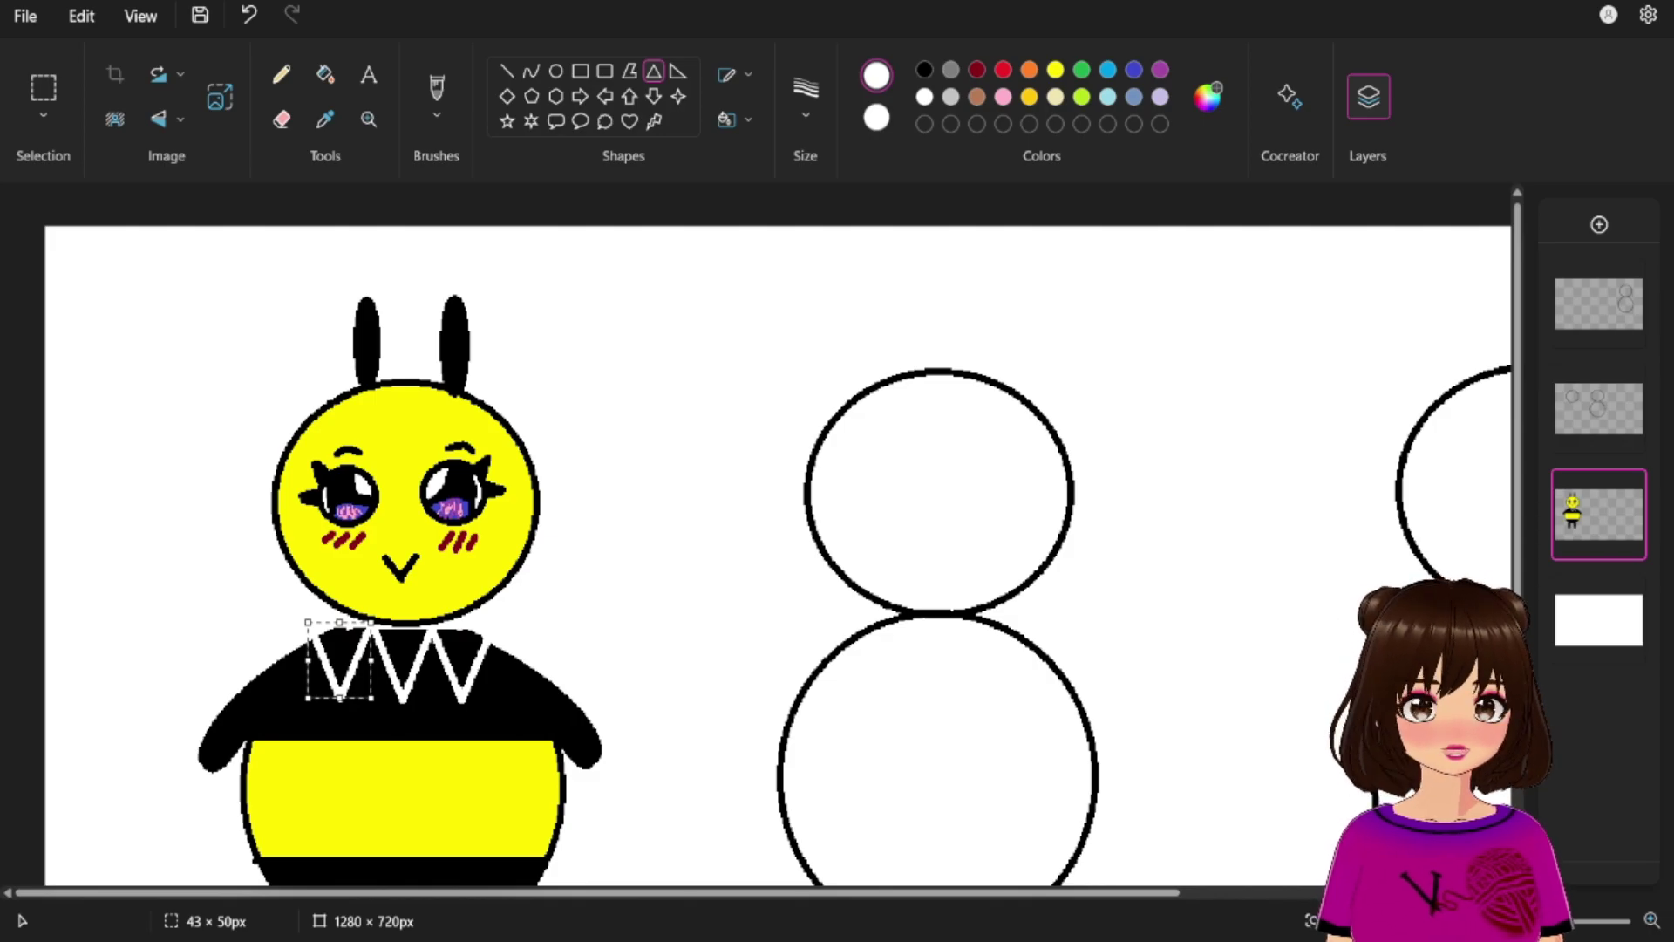
Fill the background around the three figures with pink on the bee's layer.
left_click(1003, 96)
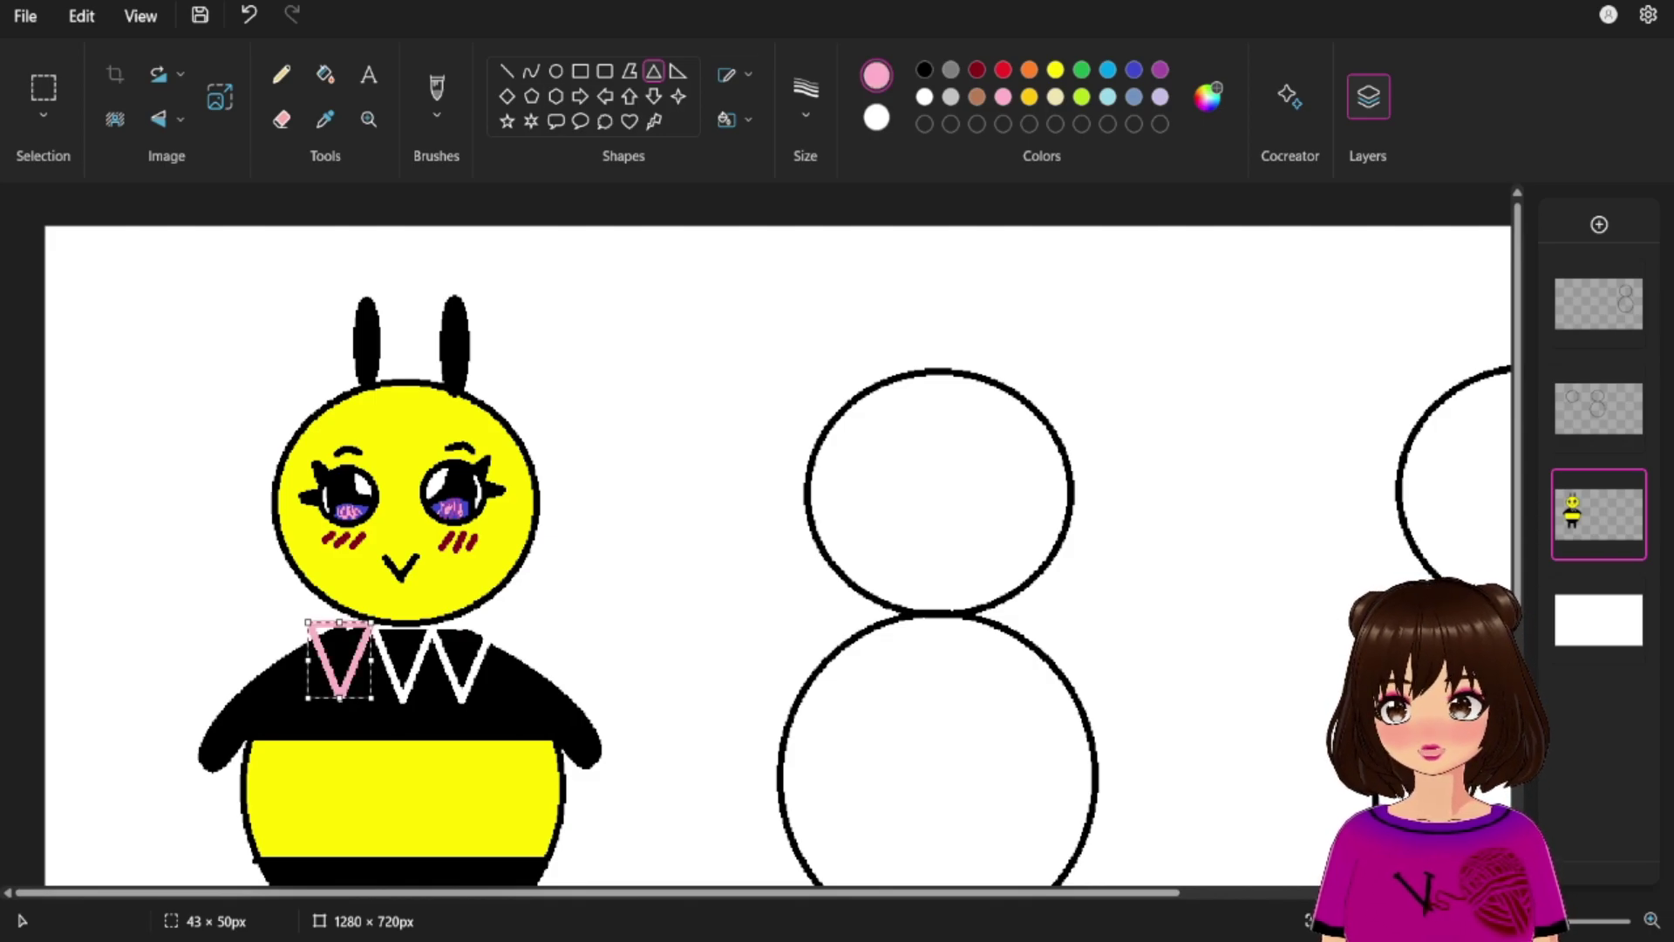
left_click(325, 74)
left_click(458, 284)
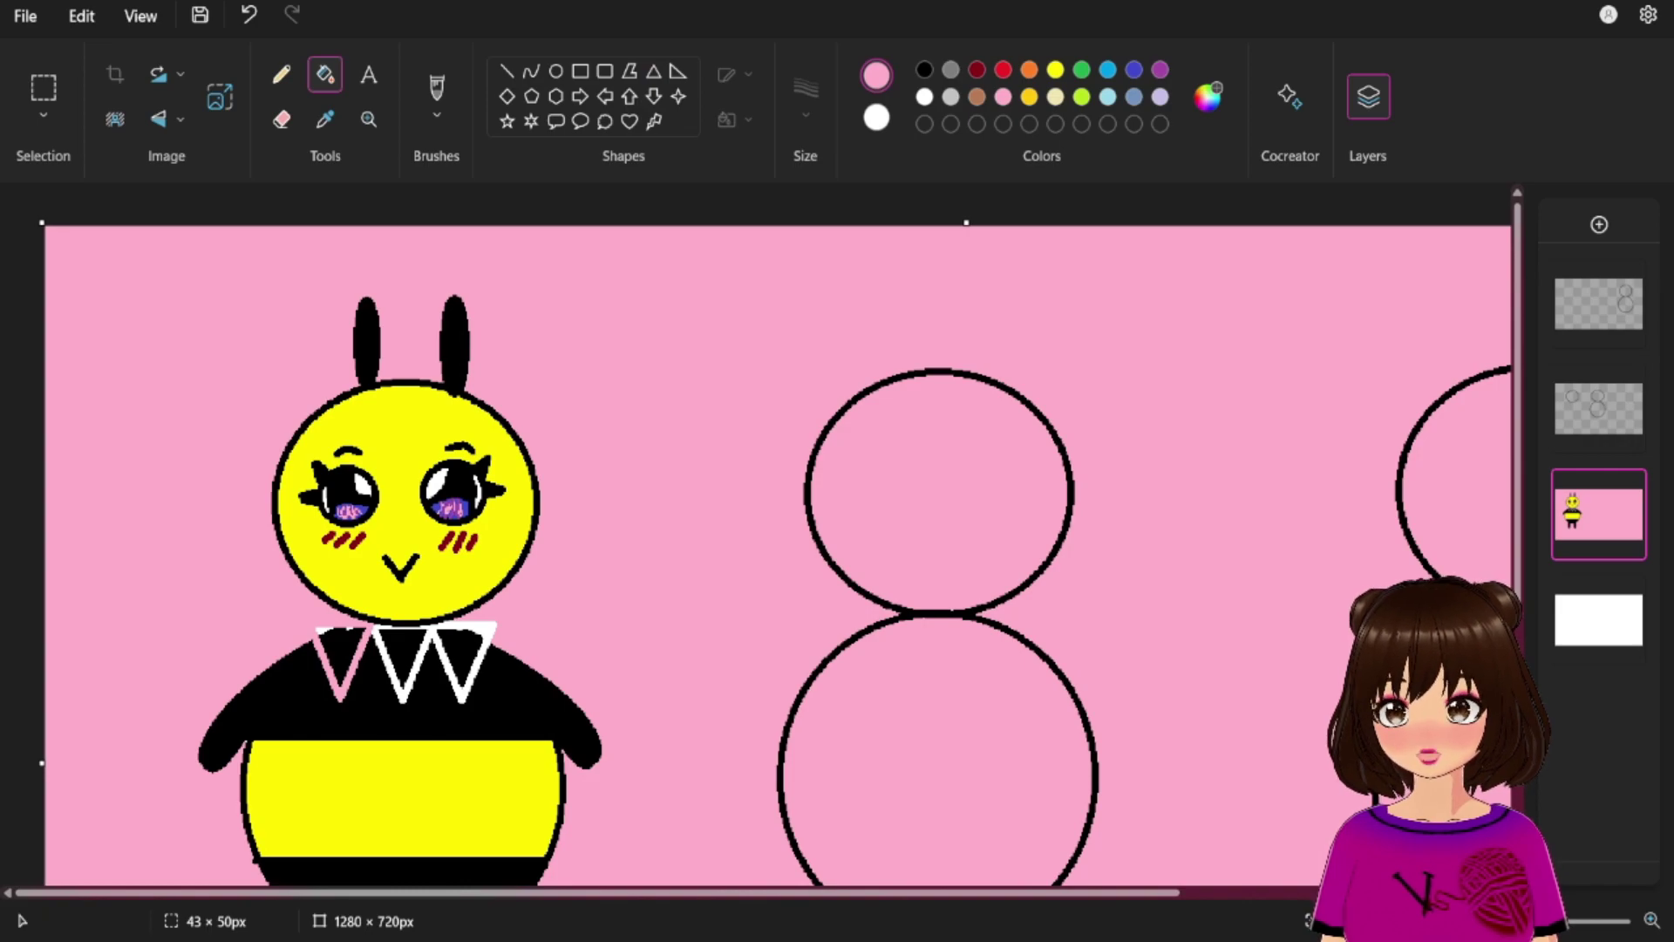
Draw slanted white outlines over both of the bee's shoulders to close the ends of the zigzag collar.
left_click(924, 96)
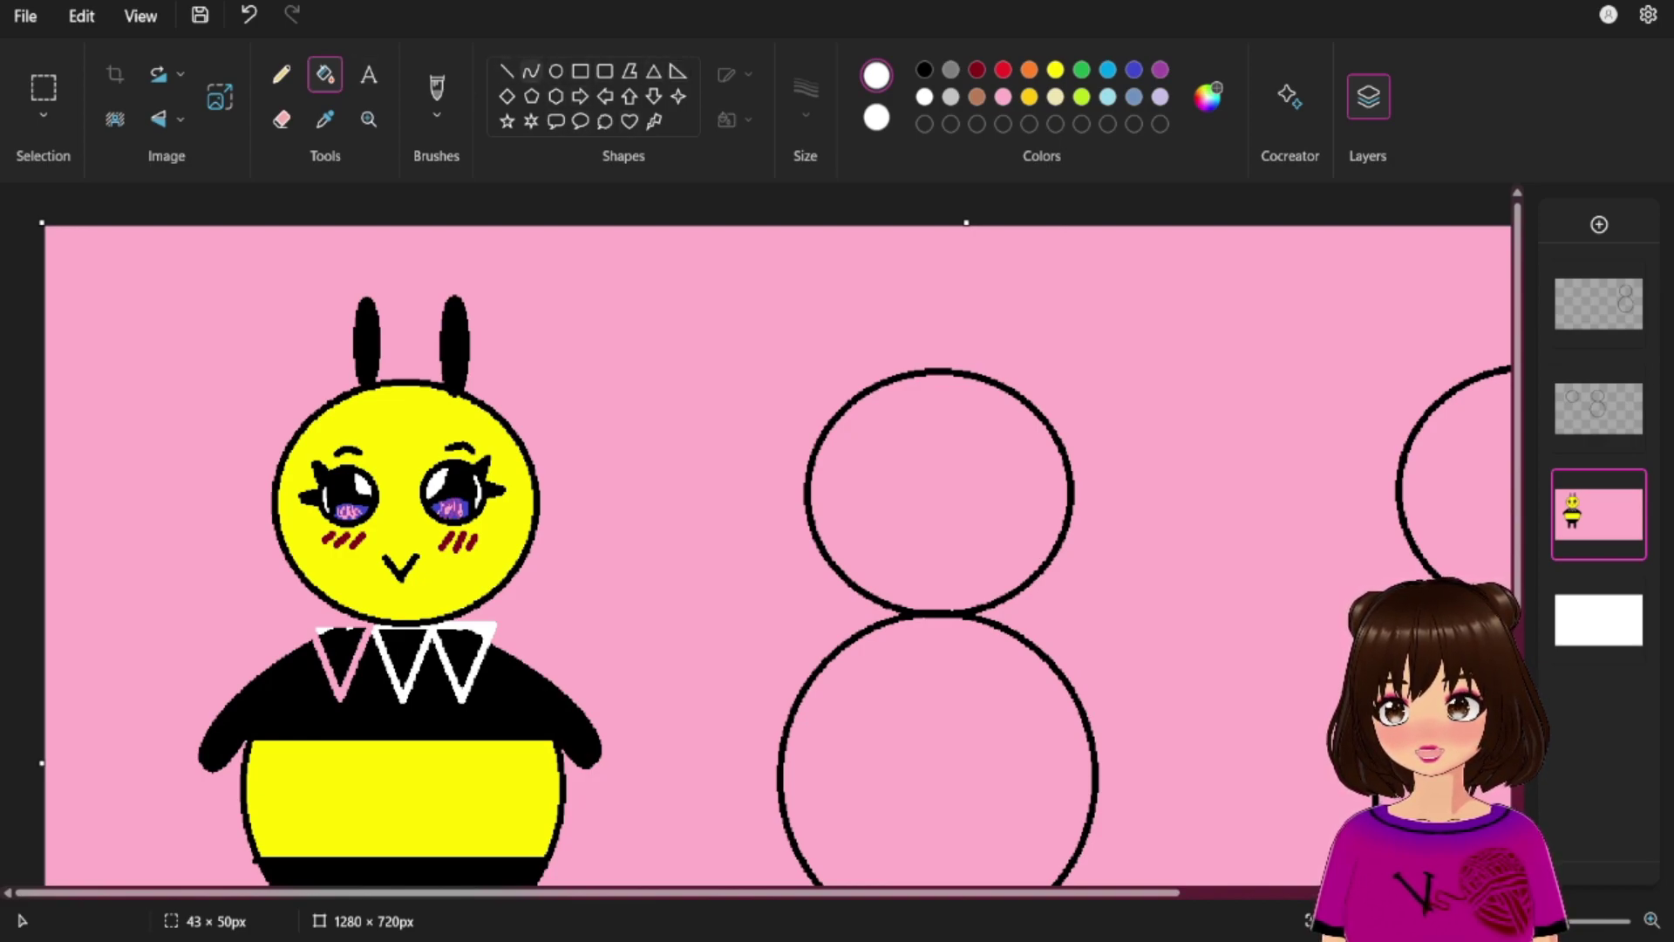
left_click(653, 70)
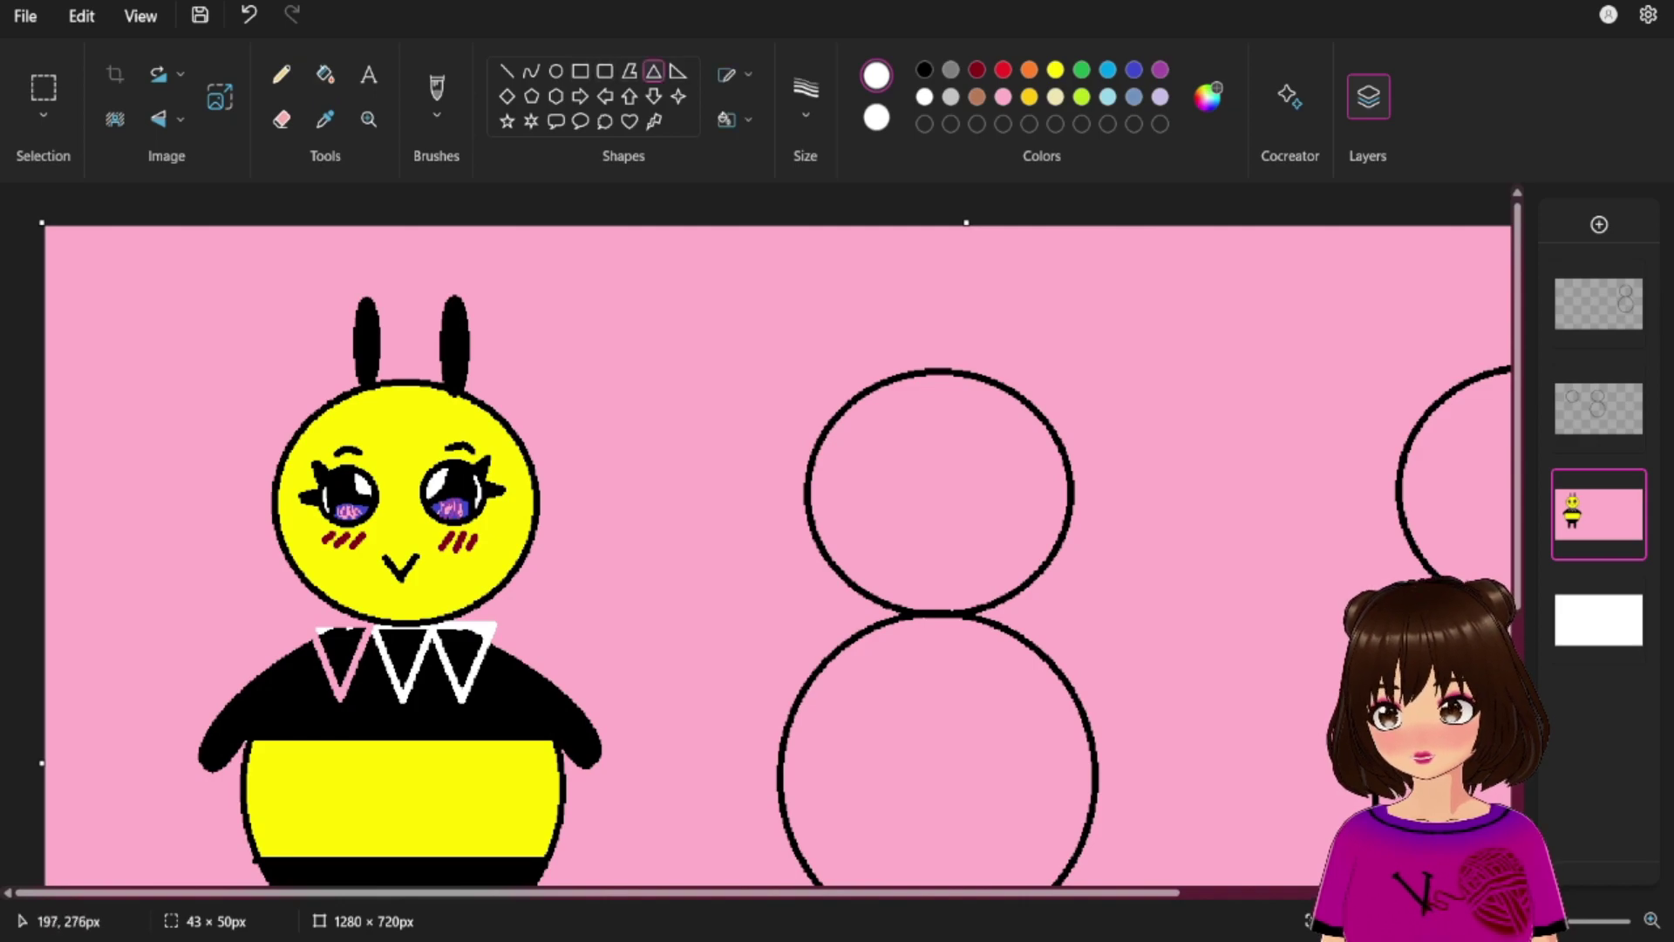
mouse_move(313, 626)
left_mouse_down()
mouse_move(366, 698)
mouse_move(375, 626)
mouse_move(275, 669)
left_mouse_up()
key("ctrl+z")
left_click(436, 87)
left_click(325, 74)
left_click(248, 15)
left_click(506, 70)
mouse_move(481, 609)
left_mouse_down()
mouse_move(543, 681)
mouse_move(453, 620)
left_mouse_up()
Fill the collar's triangles and both shoulder sections with white.
left_click(325, 74)
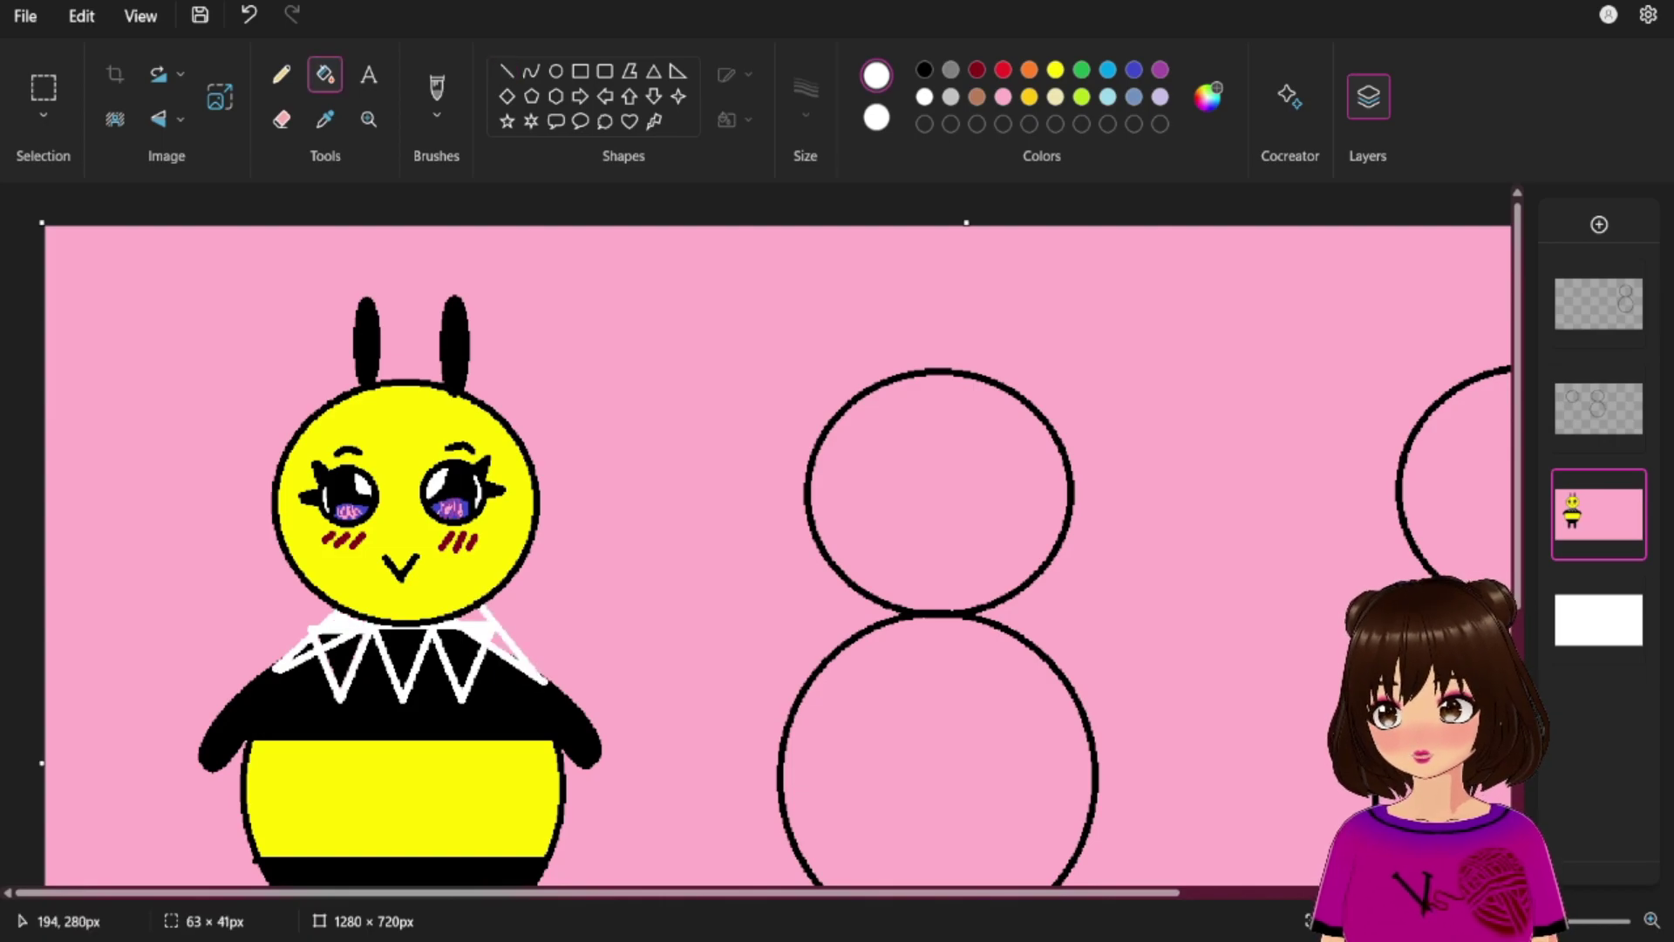
left_click(331, 637)
left_click(341, 664)
left_click(402, 656)
left_click(459, 656)
left_click(480, 615)
left_click(502, 646)
Brush white along the collar's outer edges on both shoulders to round them off and cover the gaps.
left_click(437, 87)
scroll(405, 579, "up", 3)
left_click(436, 114)
left_click(437, 157)
left_click_drag(573, 634, 483, 717)
left_click_drag(484, 717, 567, 651)
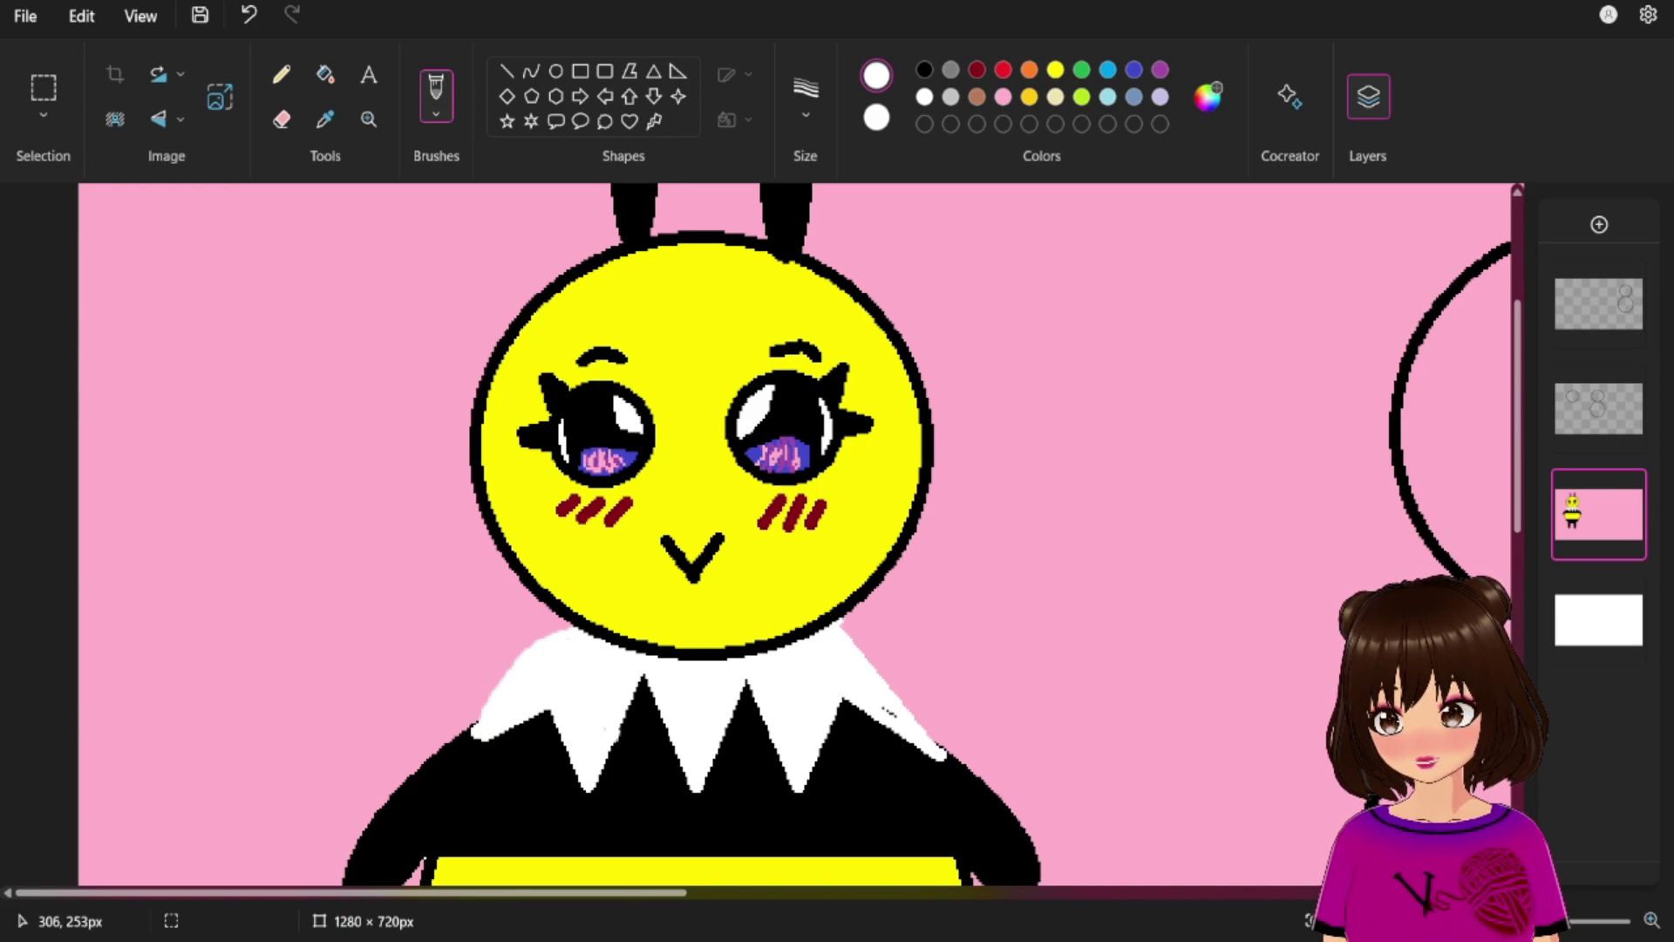
mouse_move(855, 619)
left_mouse_down()
mouse_move(946, 757)
mouse_move(863, 626)
mouse_move(906, 685)
left_mouse_up()
left_click_drag(841, 624, 911, 693)
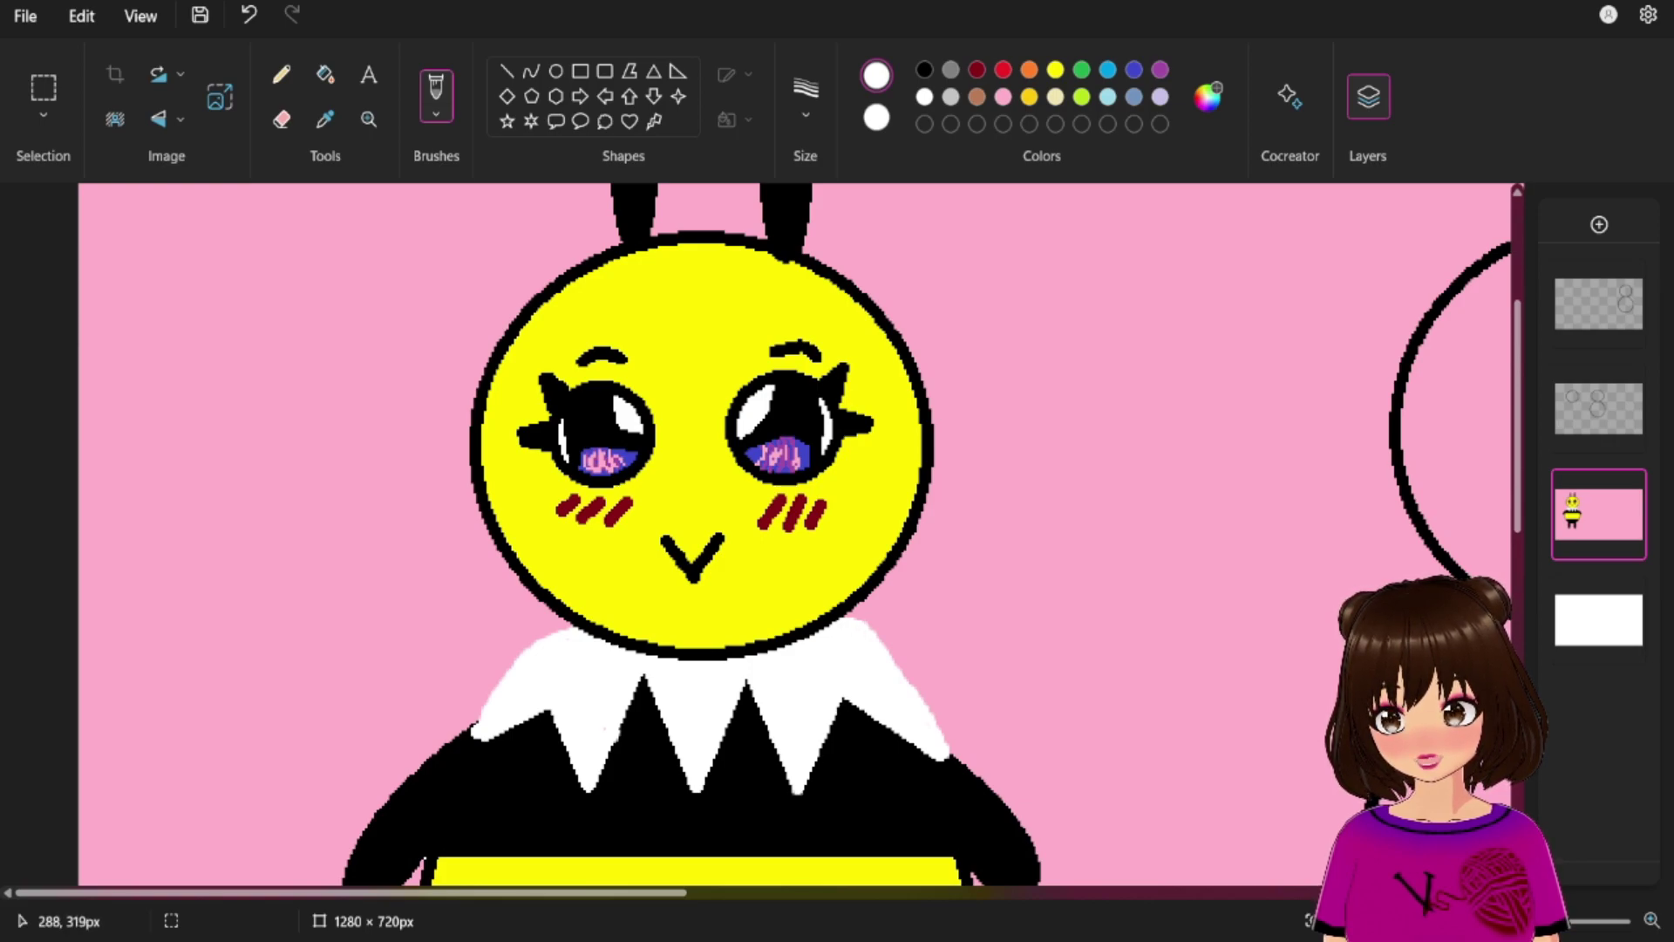
Smooth and widen the collar's hanging points with short white brush strokes.
mouse_move(747, 689)
left_mouse_down()
mouse_move(784, 783)
mouse_move(766, 738)
left_mouse_up()
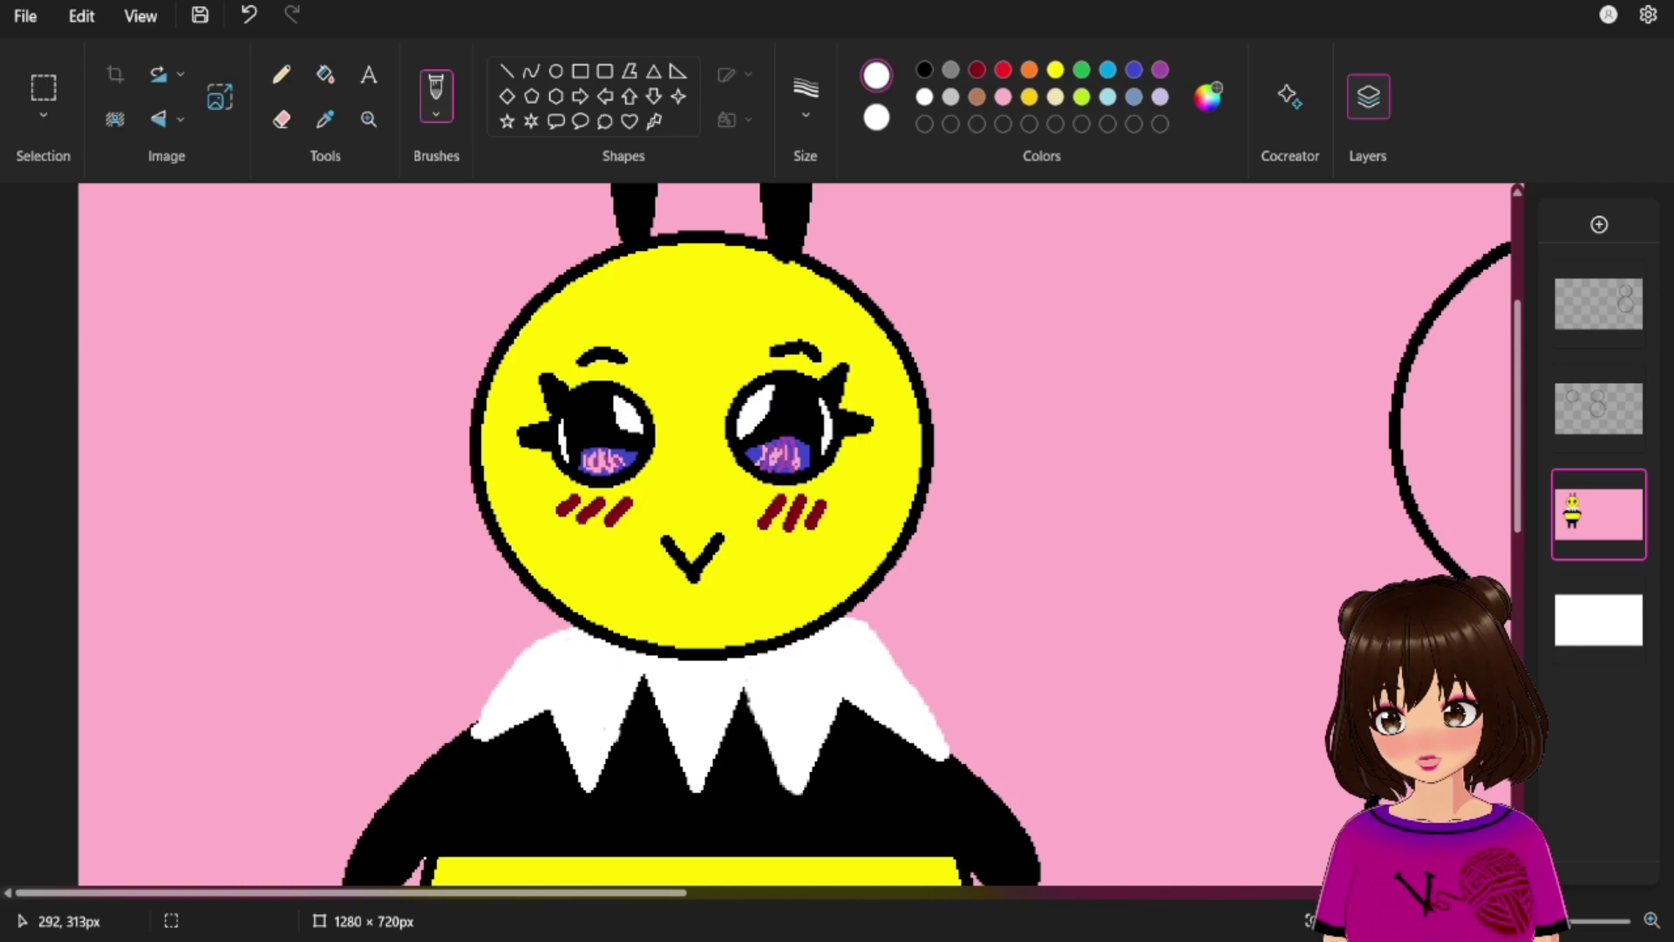
left_click_drag(839, 705, 810, 778)
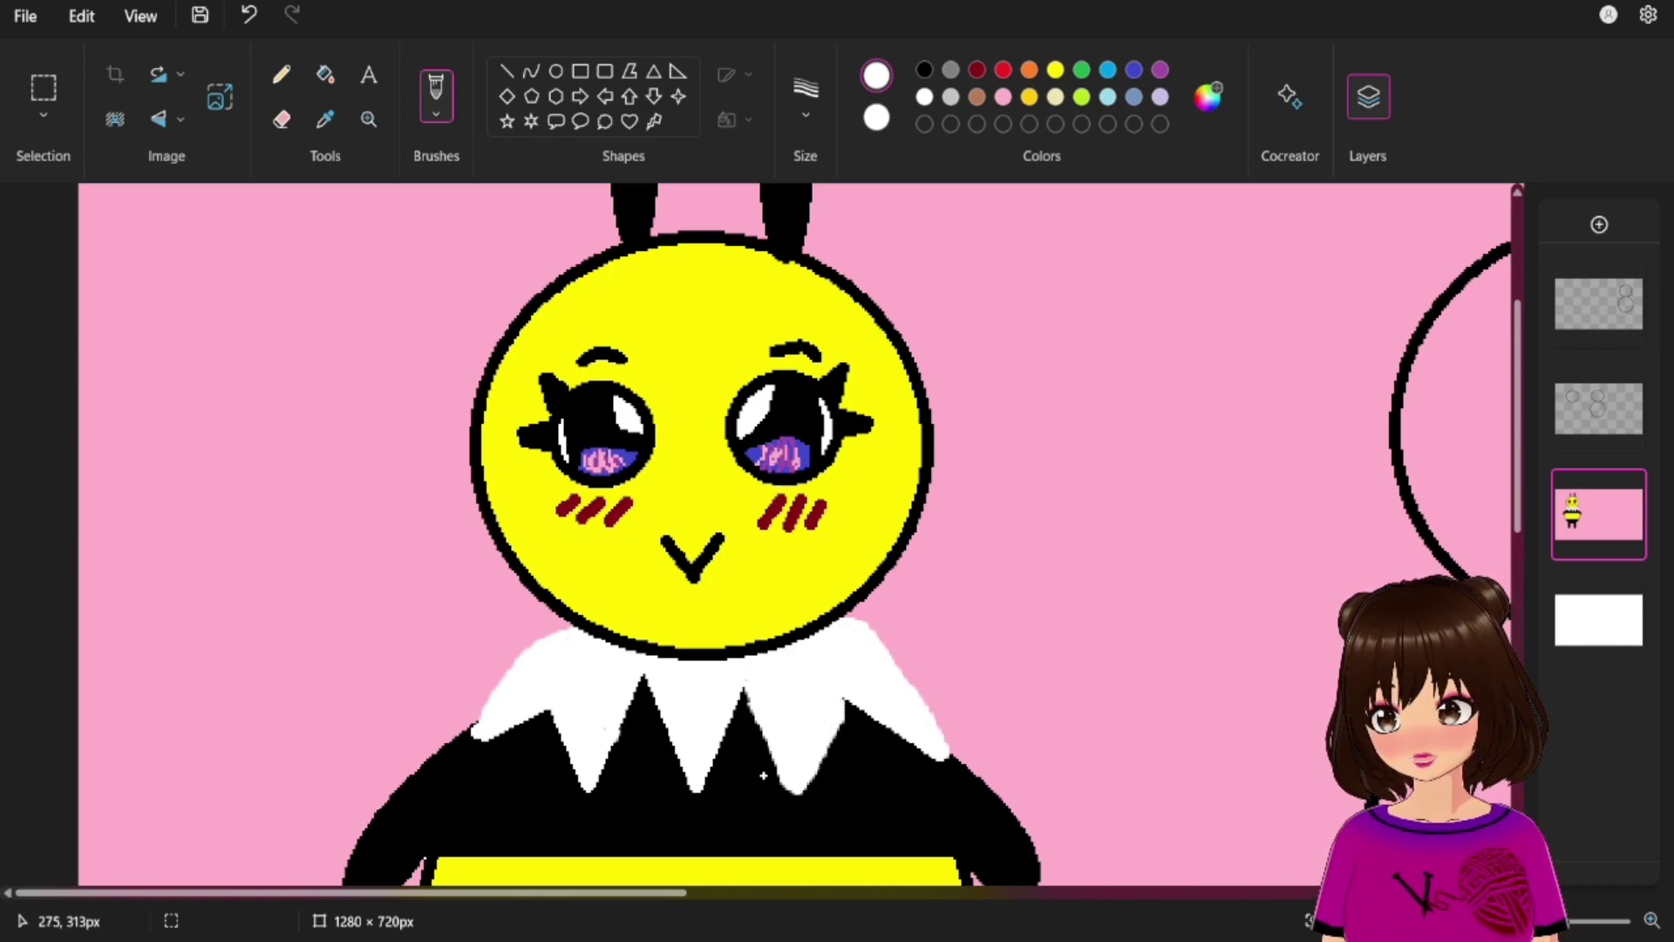
mouse_move(746, 686)
left_mouse_down()
mouse_move(703, 793)
mouse_move(729, 723)
left_mouse_up()
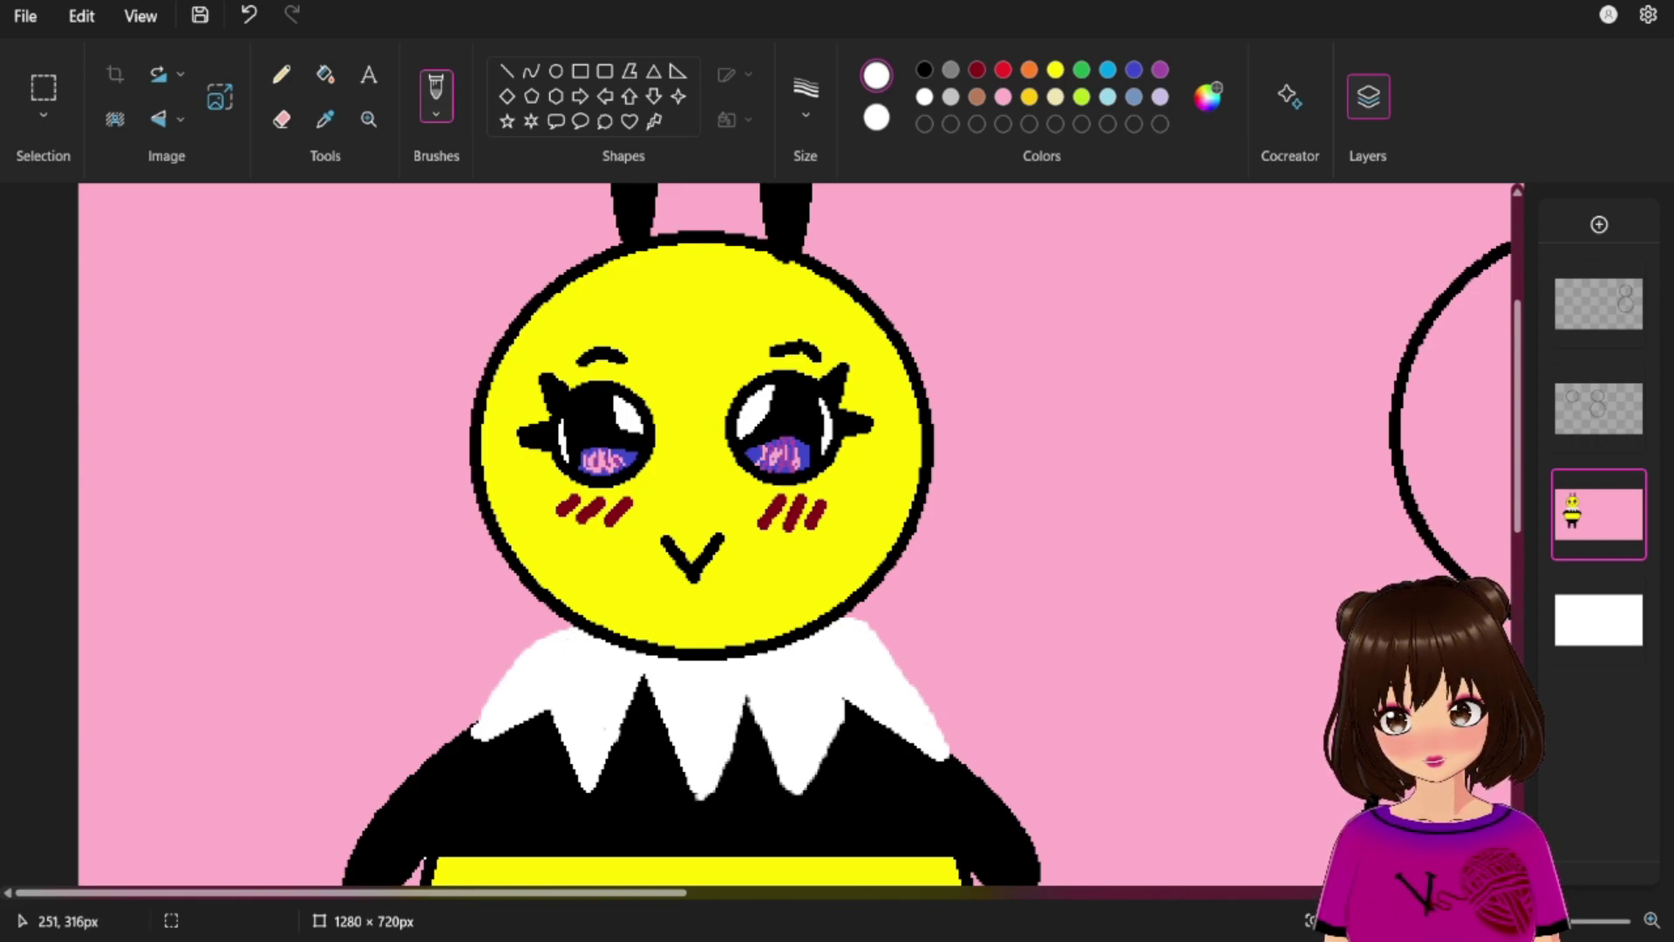
mouse_move(645, 673)
left_mouse_down()
mouse_move(685, 789)
mouse_move(653, 703)
mouse_move(673, 756)
left_mouse_up()
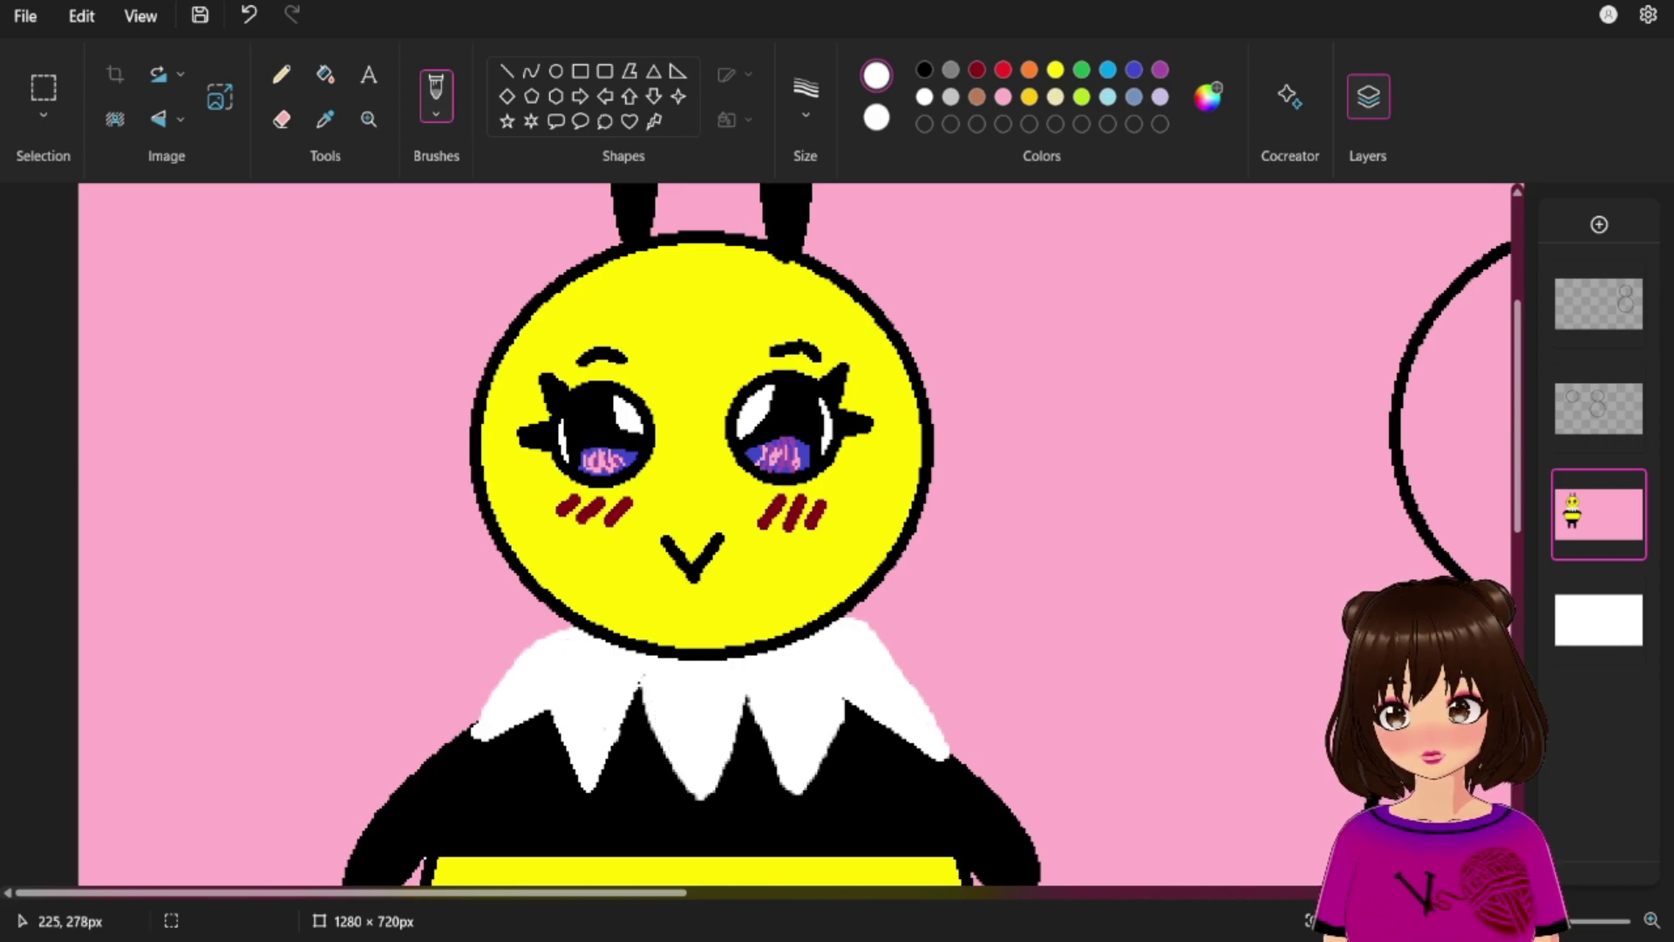
left_click_drag(635, 703, 598, 783)
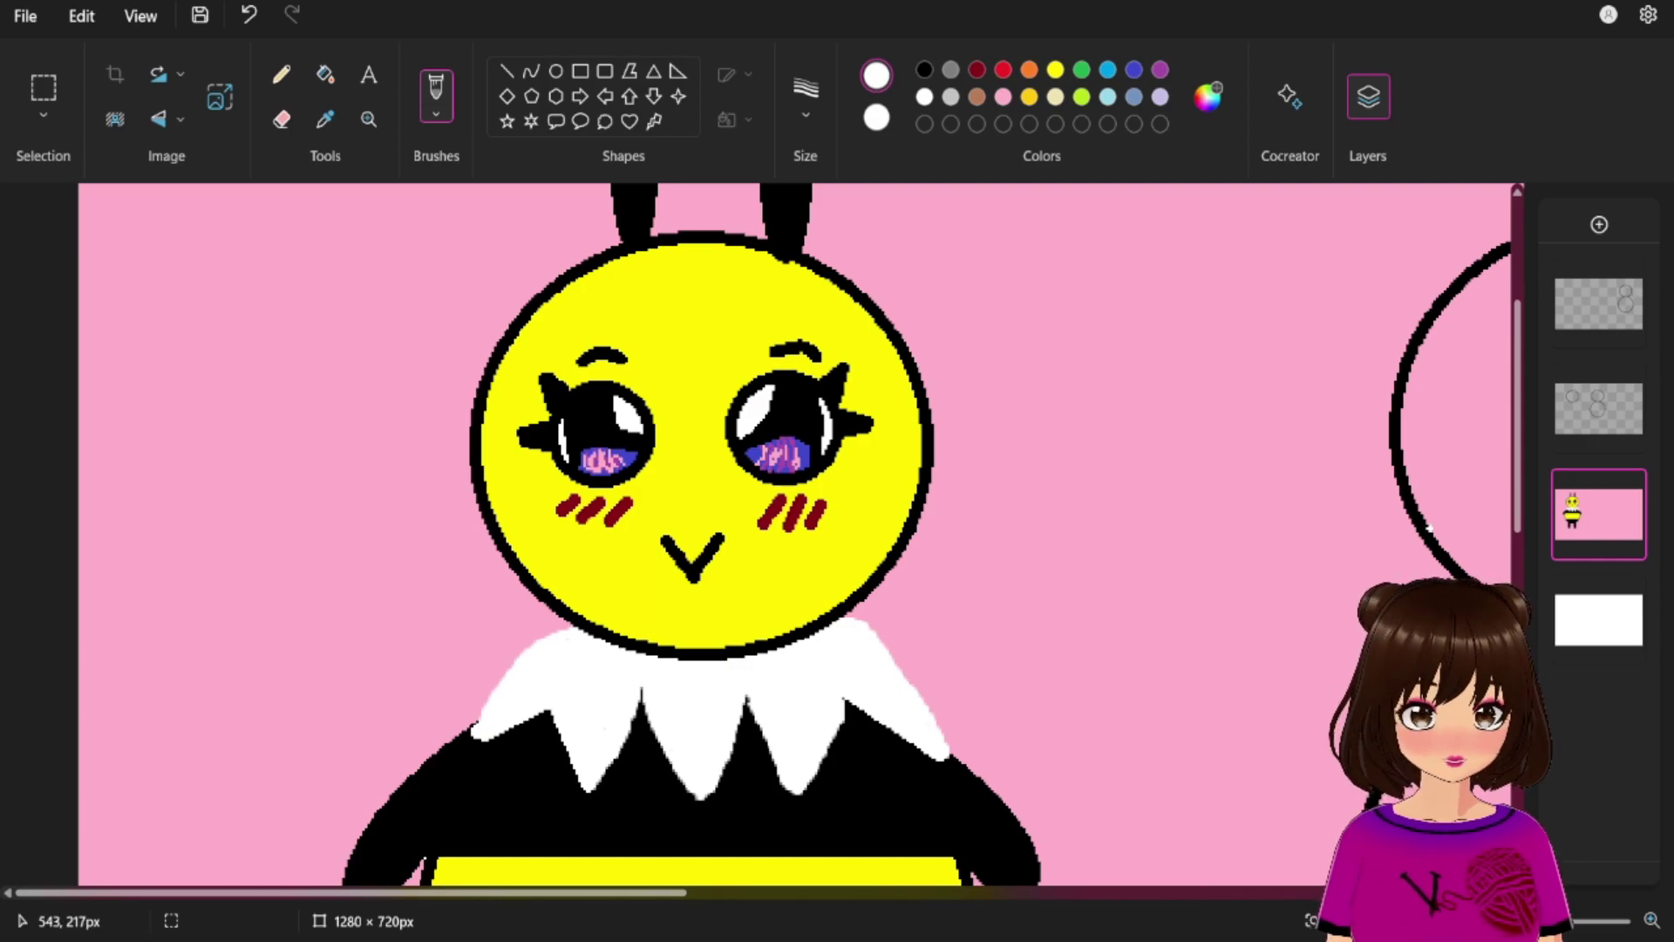
Brush an indigo spiral rose on top of the bee's head between the antennae.
scroll(795, 535, "down", 4)
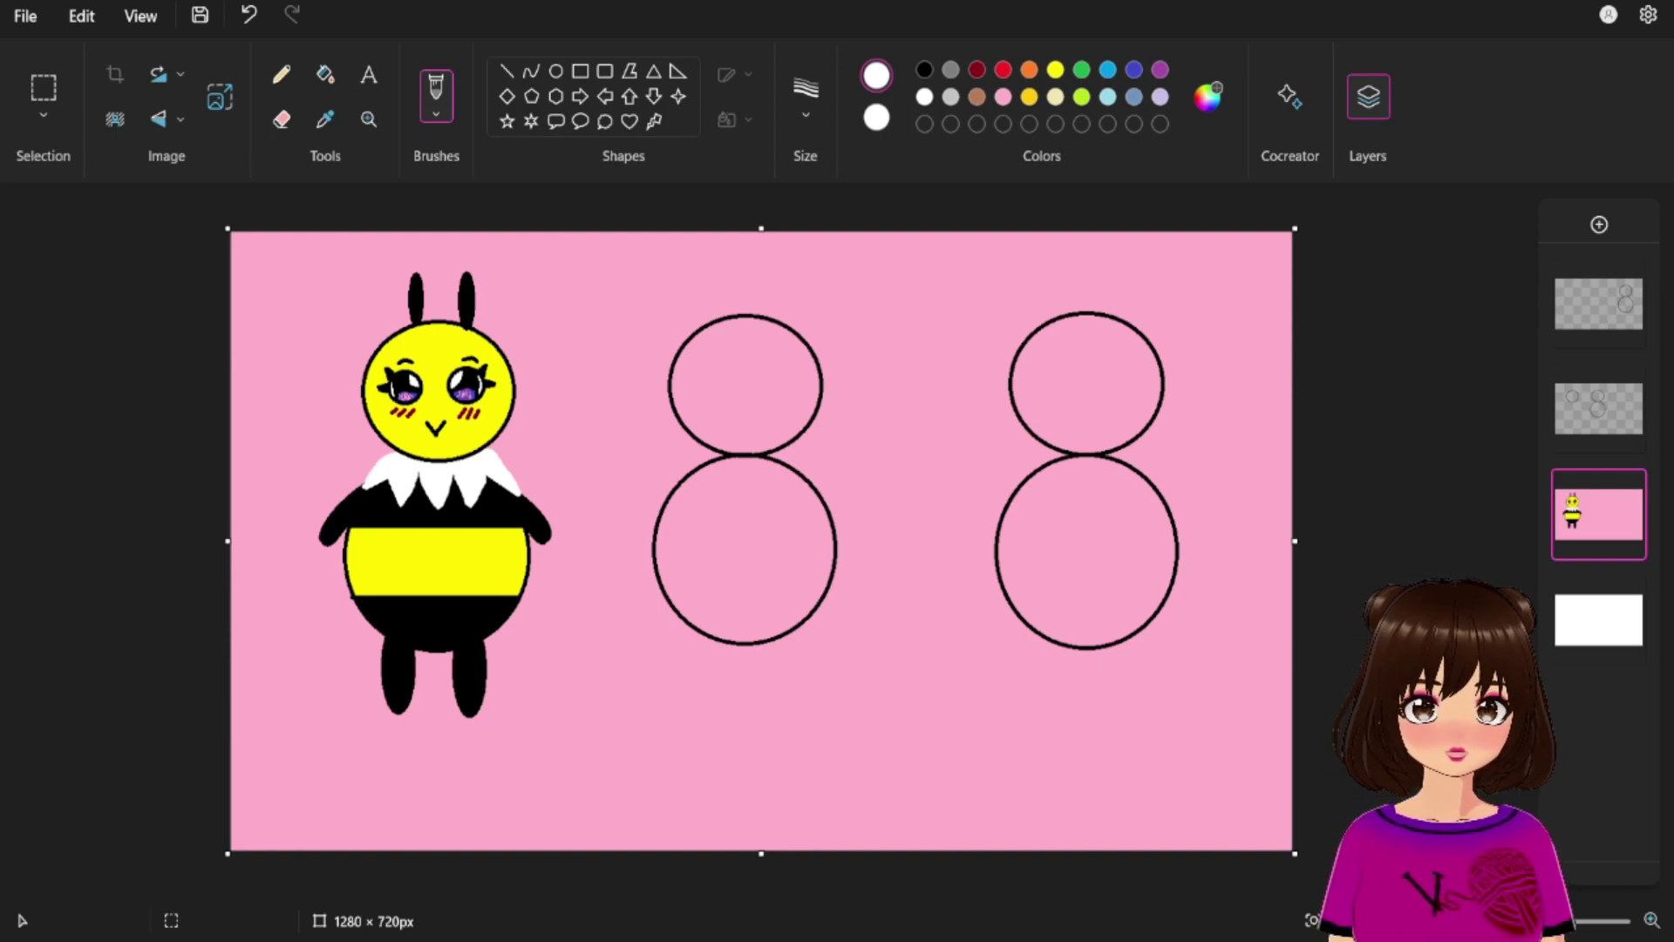
left_click(1133, 69)
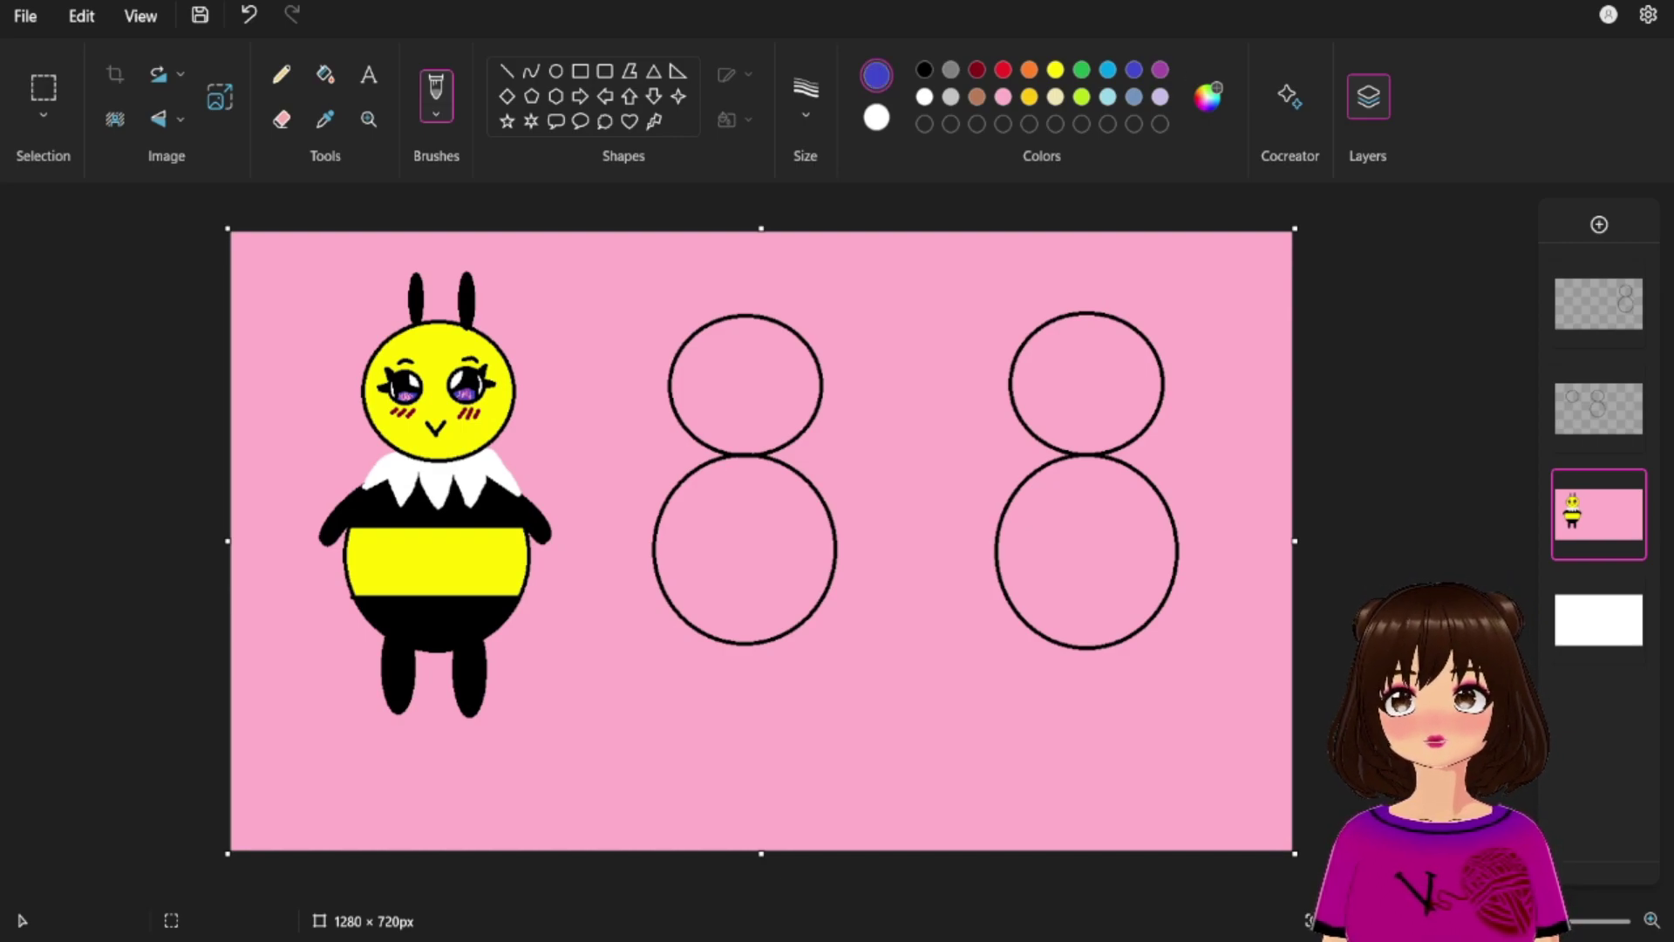
left_click(977, 70)
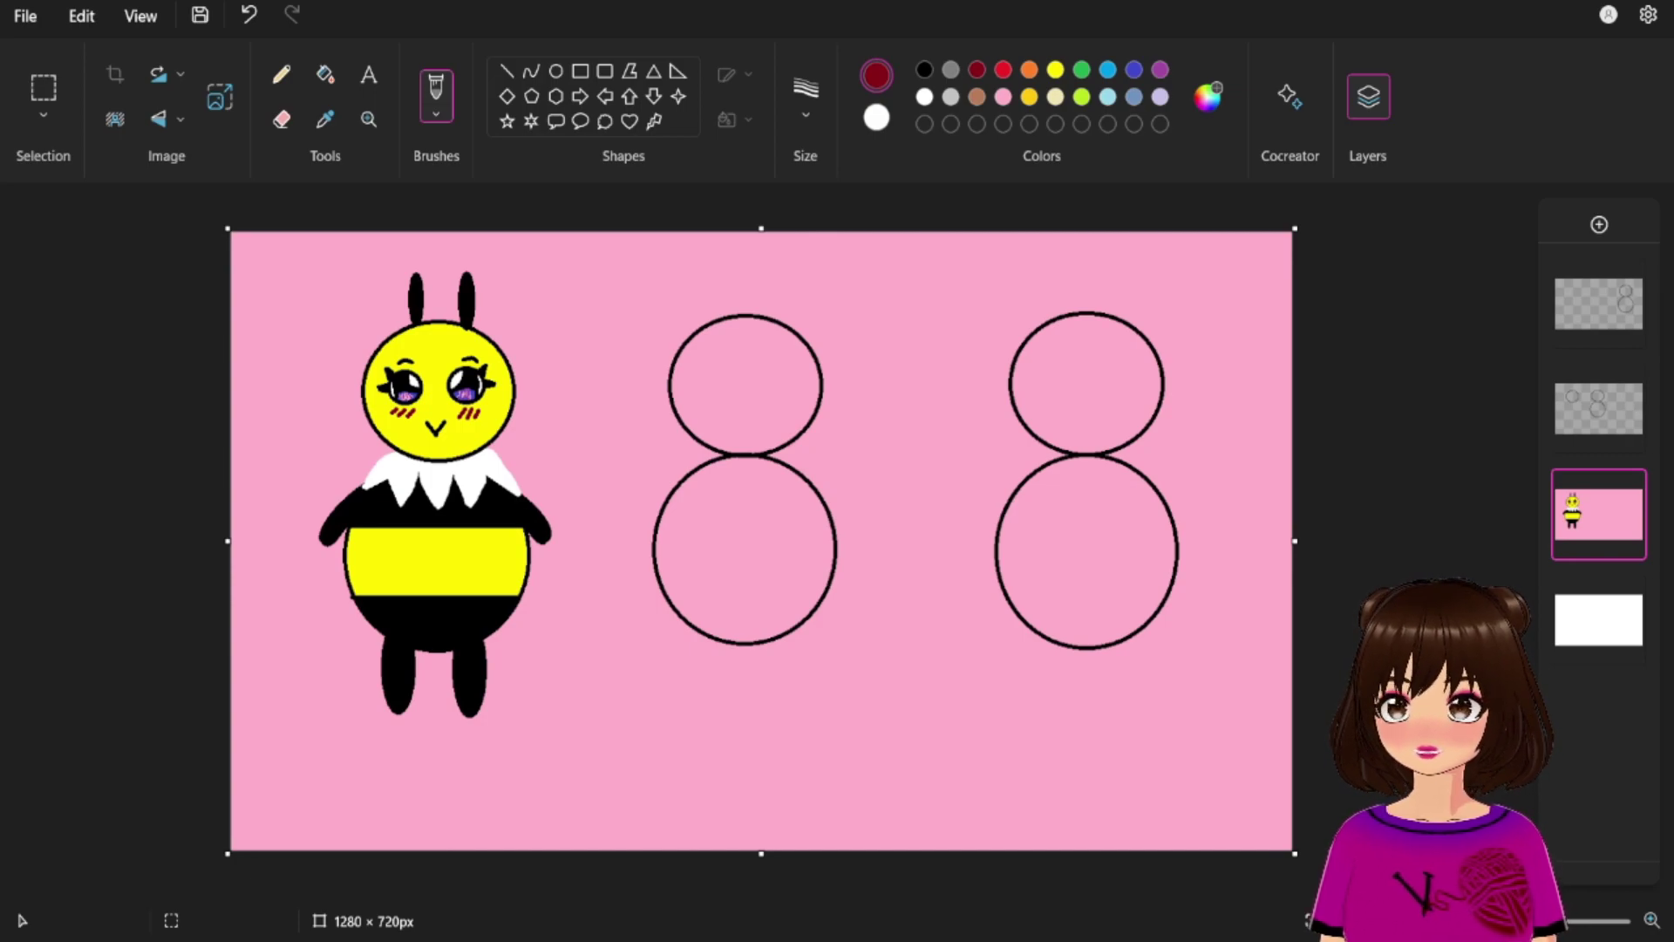
left_click(1133, 70)
left_click(976, 70)
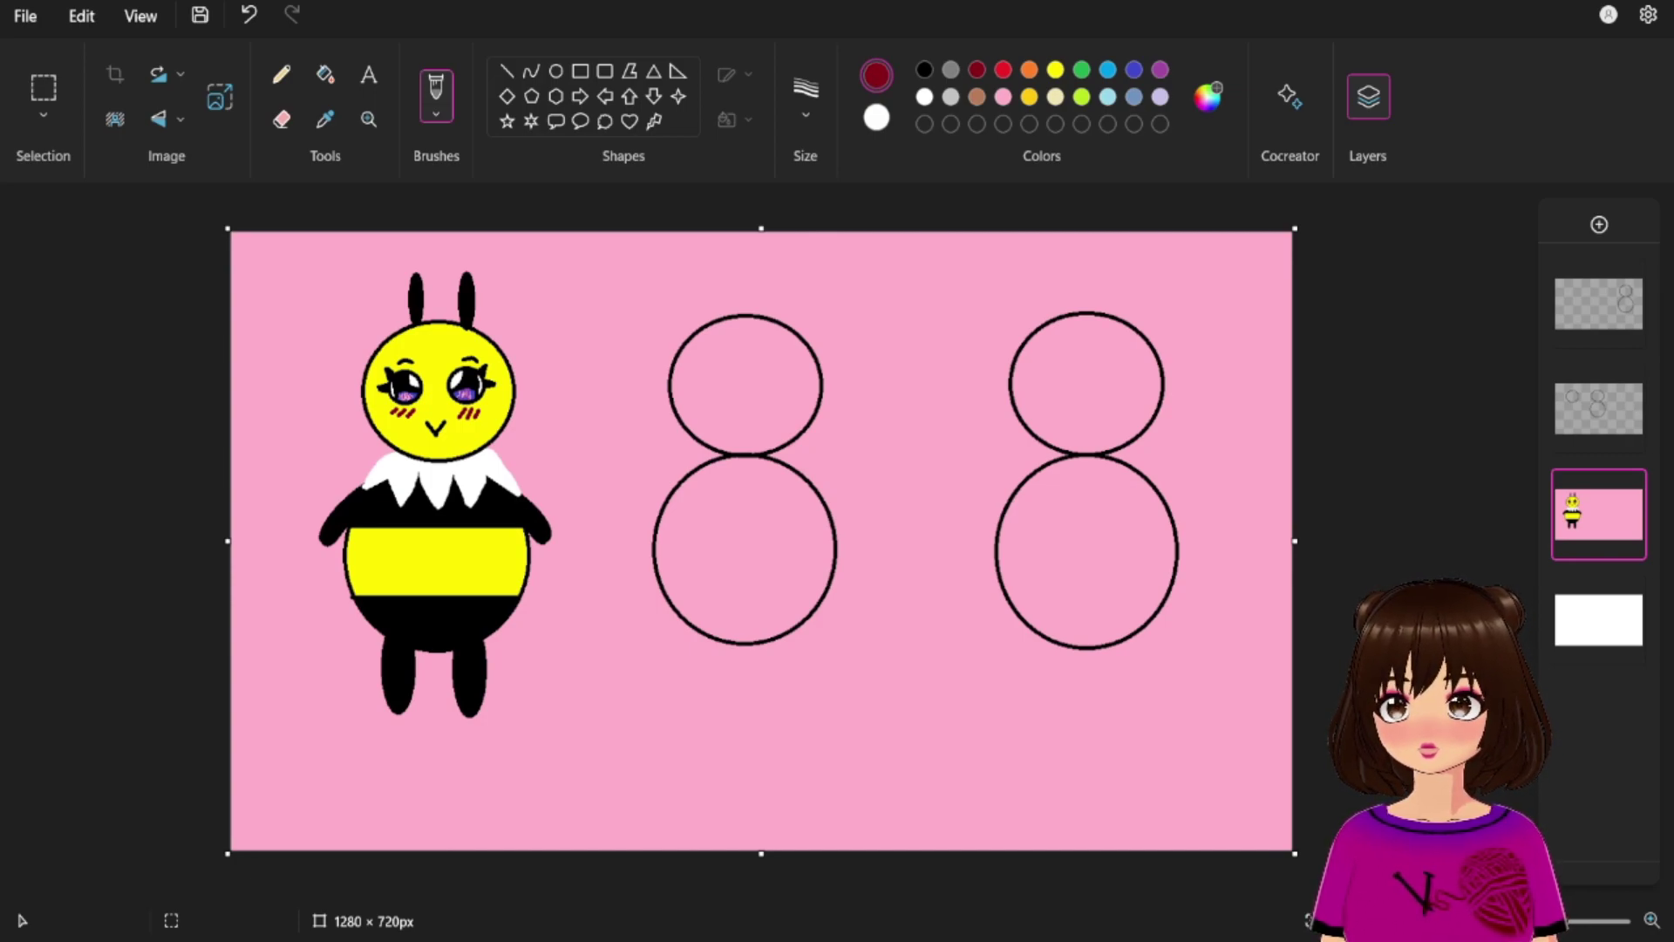
left_click(1133, 70)
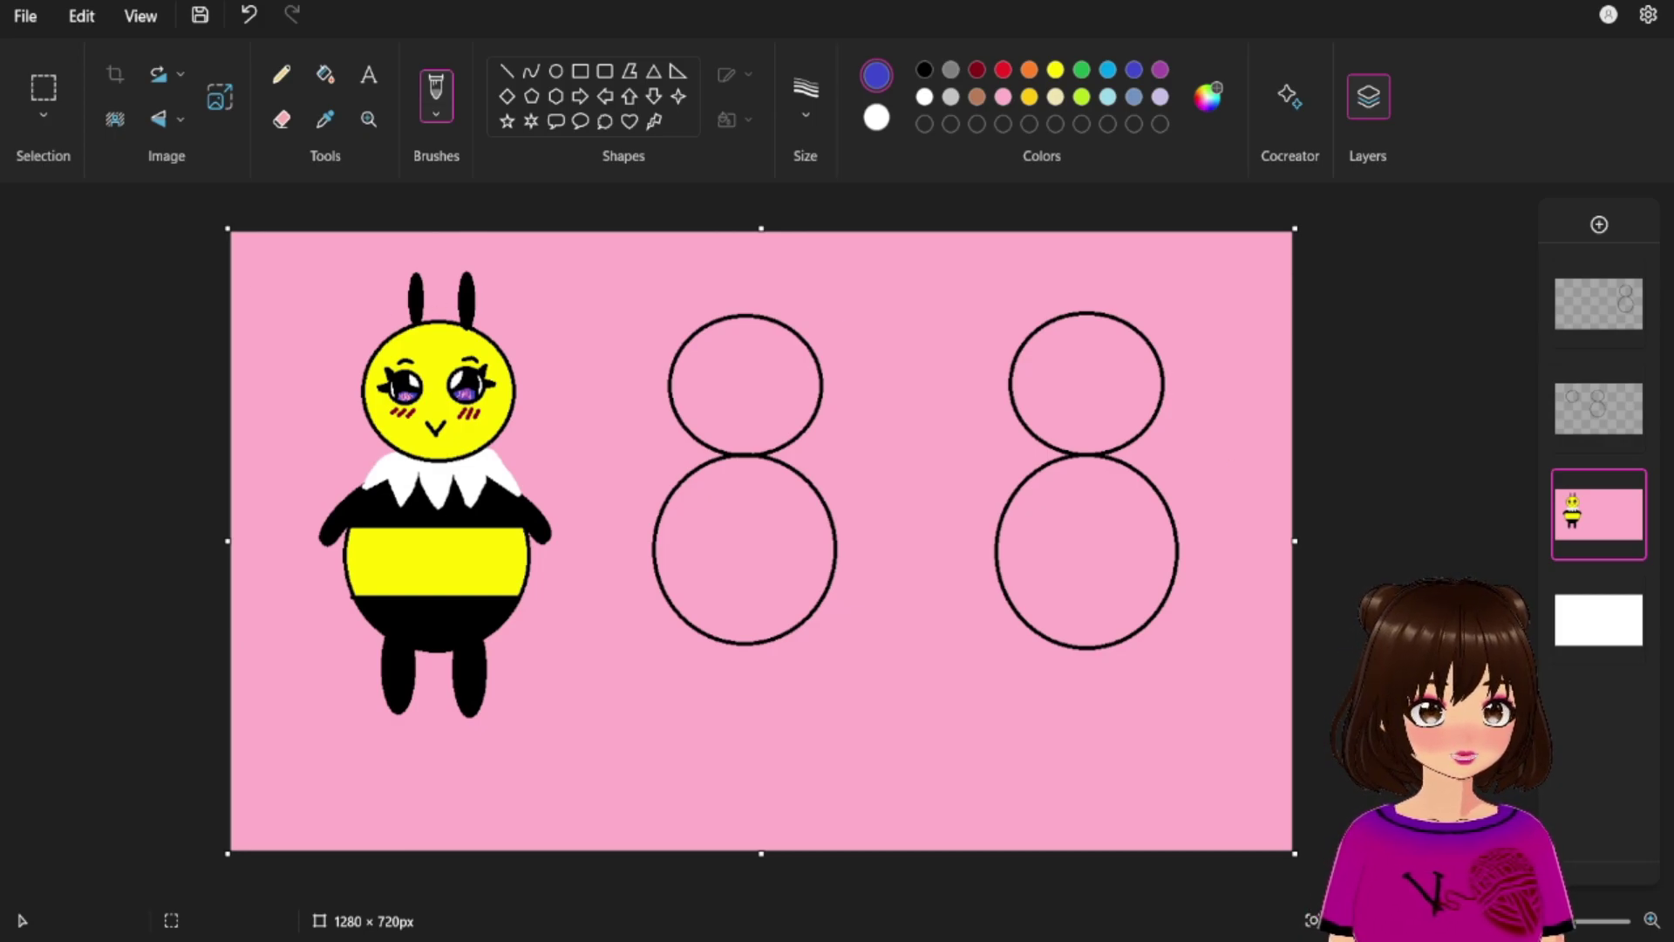
scroll(835, 541, "up", 4)
scroll(835, 541, "down", 1)
scroll(756, 539, "left", 6)
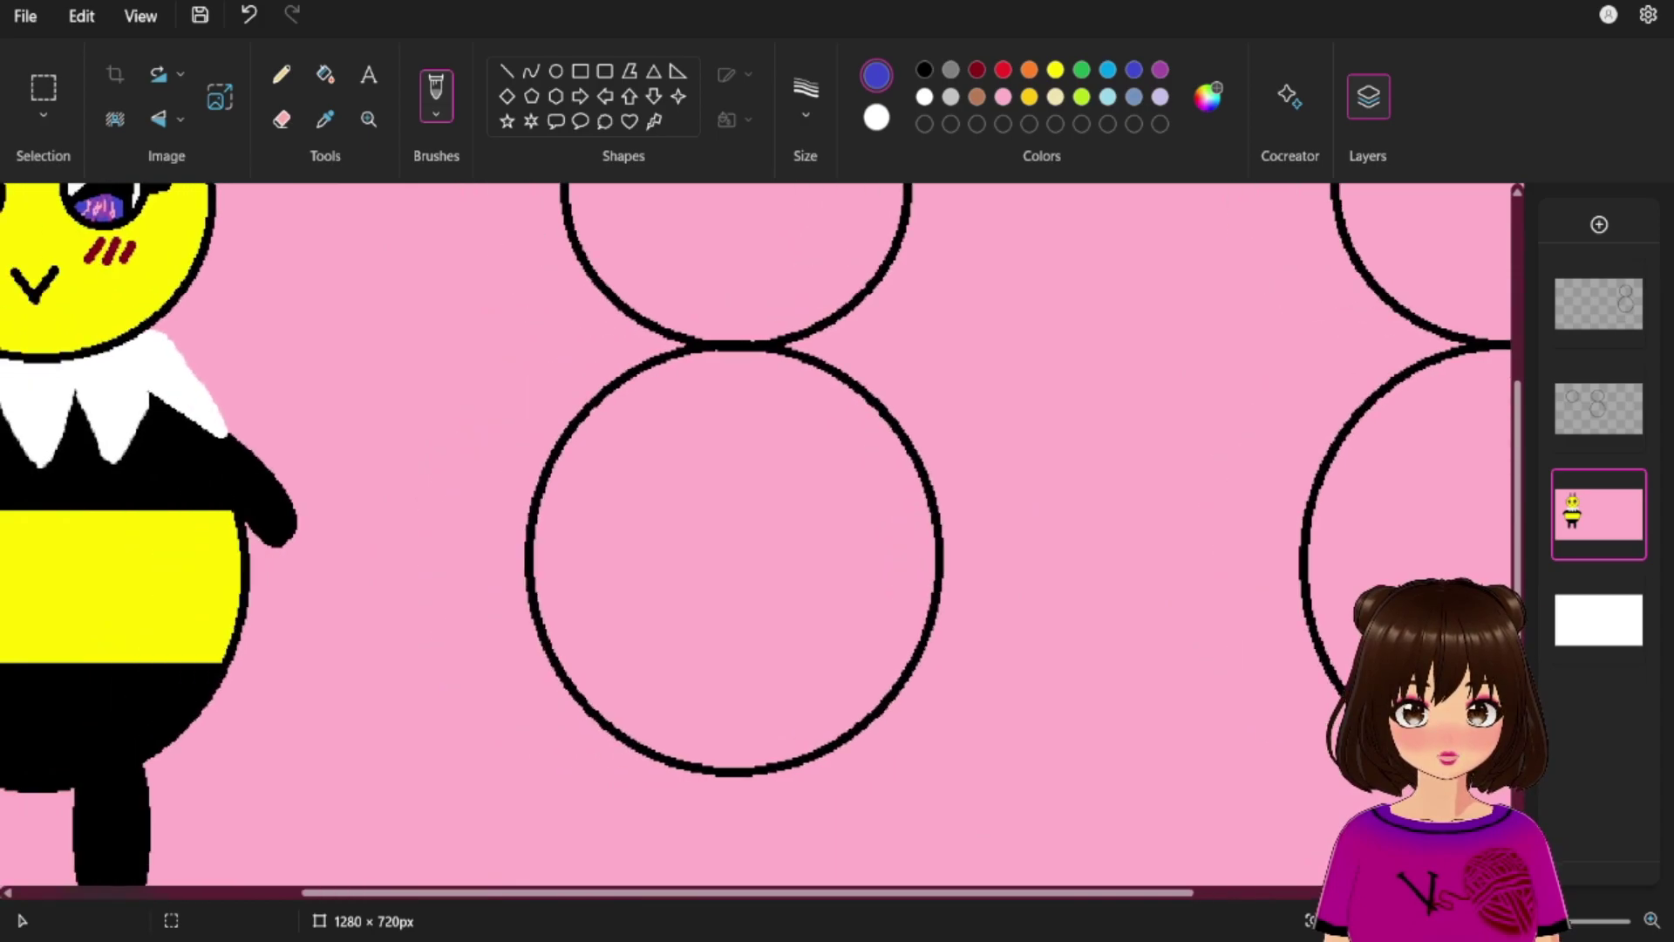
scroll(756, 523, "up", 5)
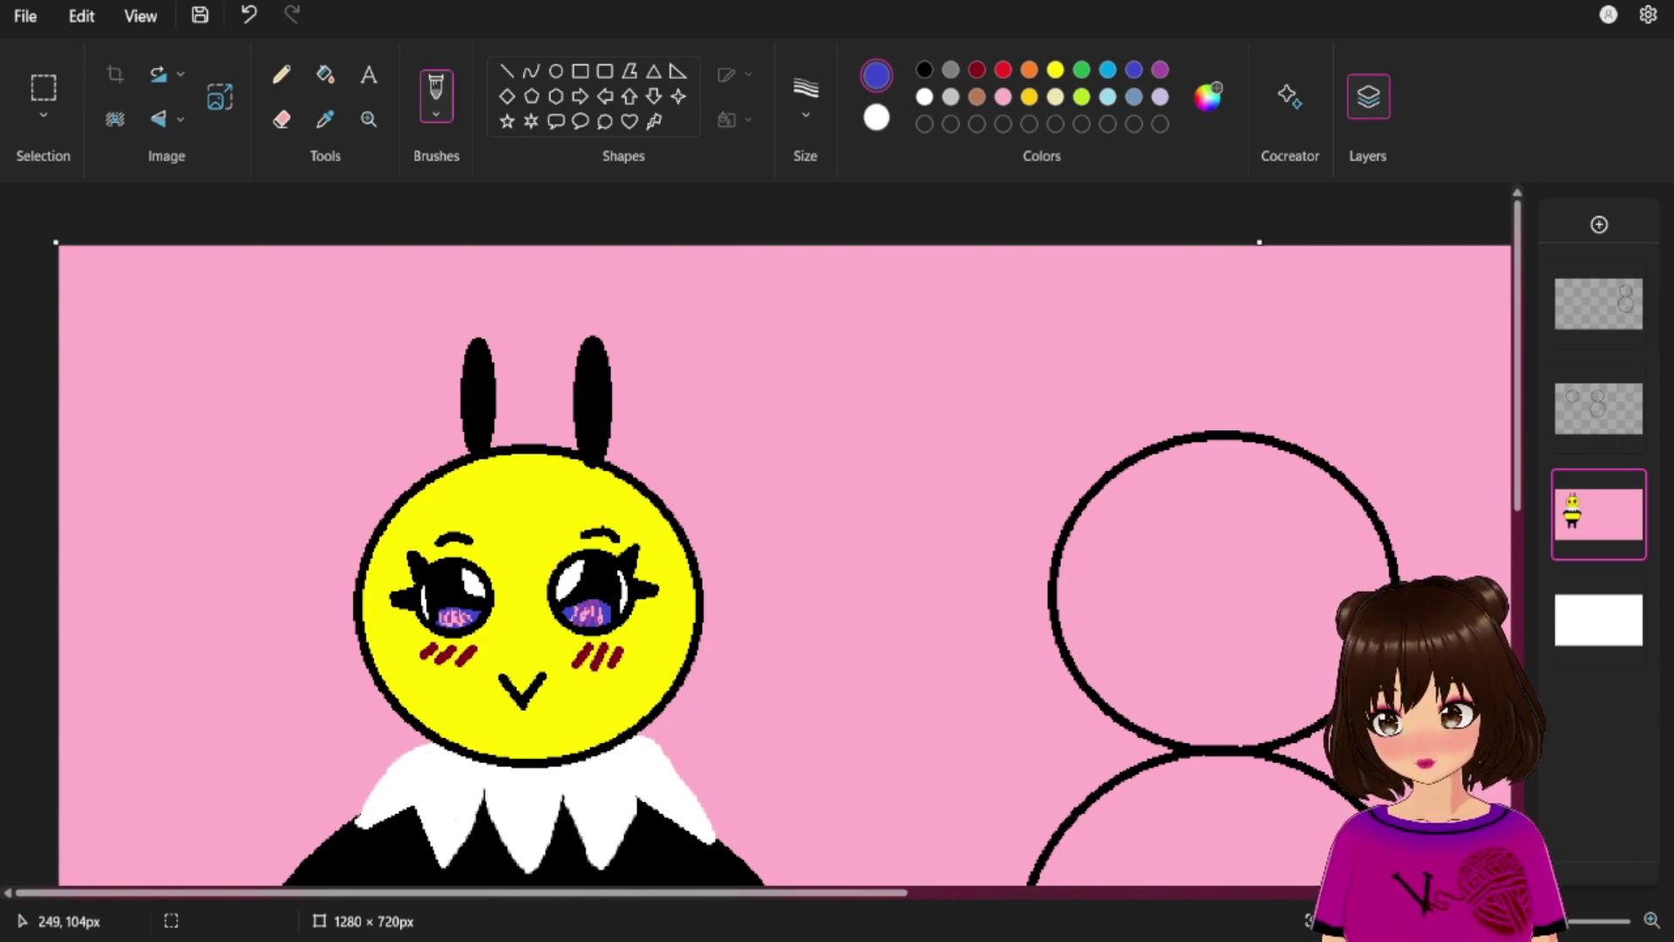
mouse_move(535, 444)
left_mouse_down()
mouse_move(523, 481)
mouse_move(501, 470)
mouse_move(505, 418)
mouse_move(533, 410)
mouse_move(567, 426)
mouse_move(547, 485)
mouse_move(510, 497)
mouse_move(488, 473)
mouse_move(492, 418)
mouse_move(540, 392)
mouse_move(594, 438)
mouse_move(558, 490)
mouse_move(528, 512)
mouse_move(487, 501)
mouse_move(492, 409)
left_mouse_up()
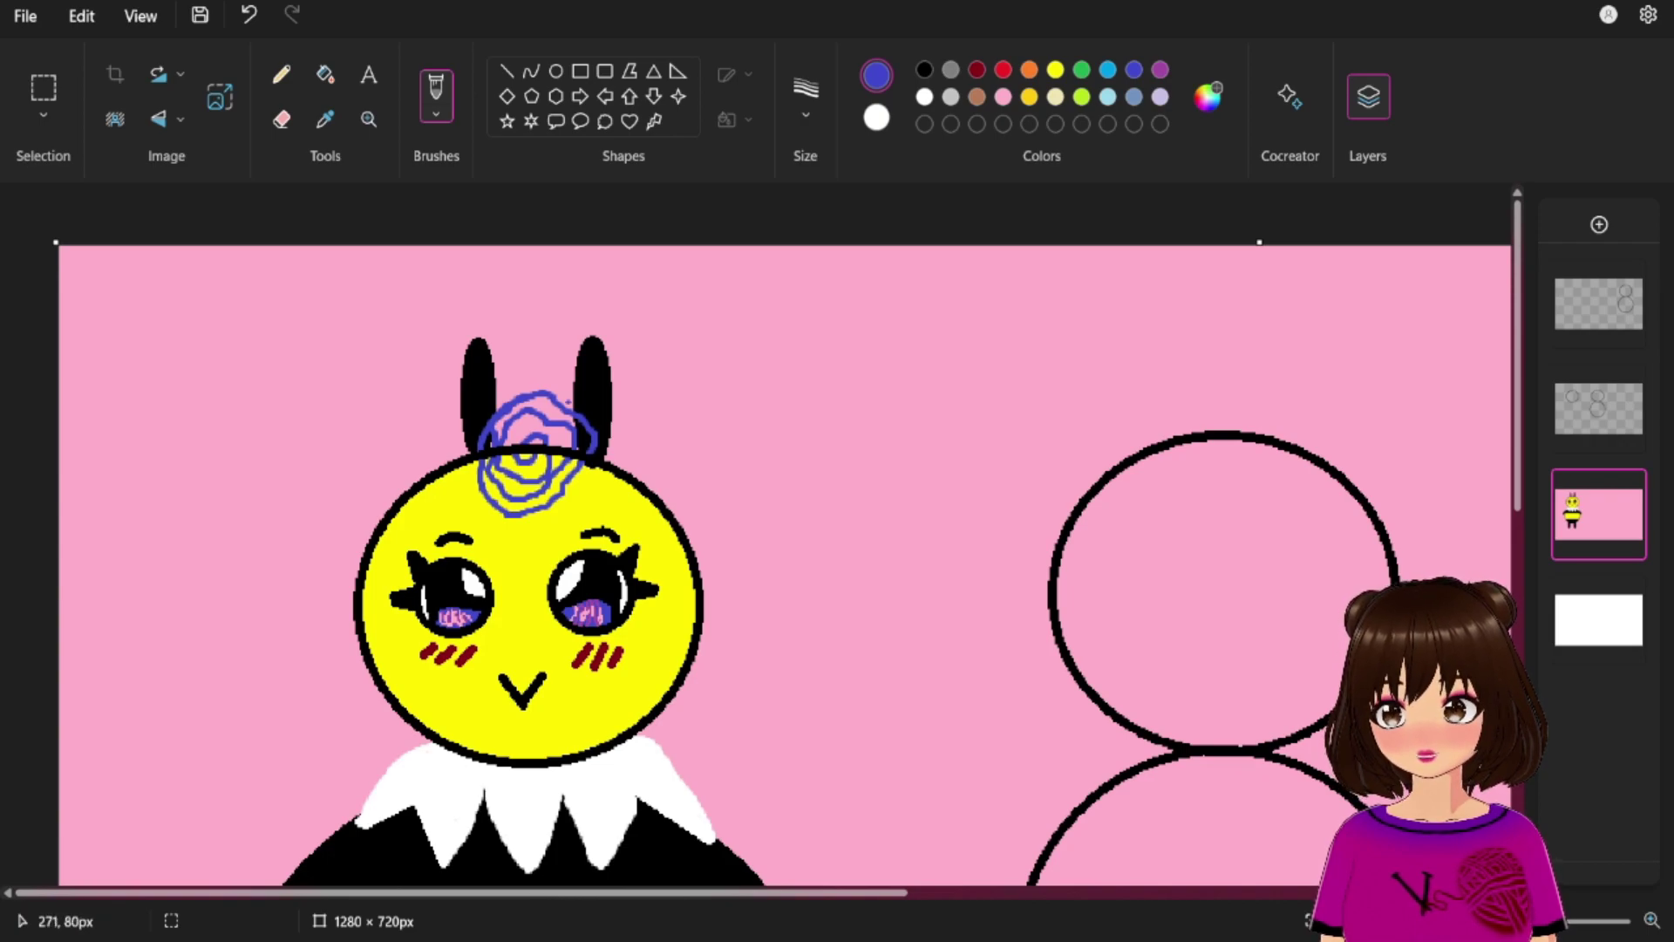
Fill the gaps between the rose's petal lines with blue-gray, undoing any misplaced fills.
left_click(1133, 96)
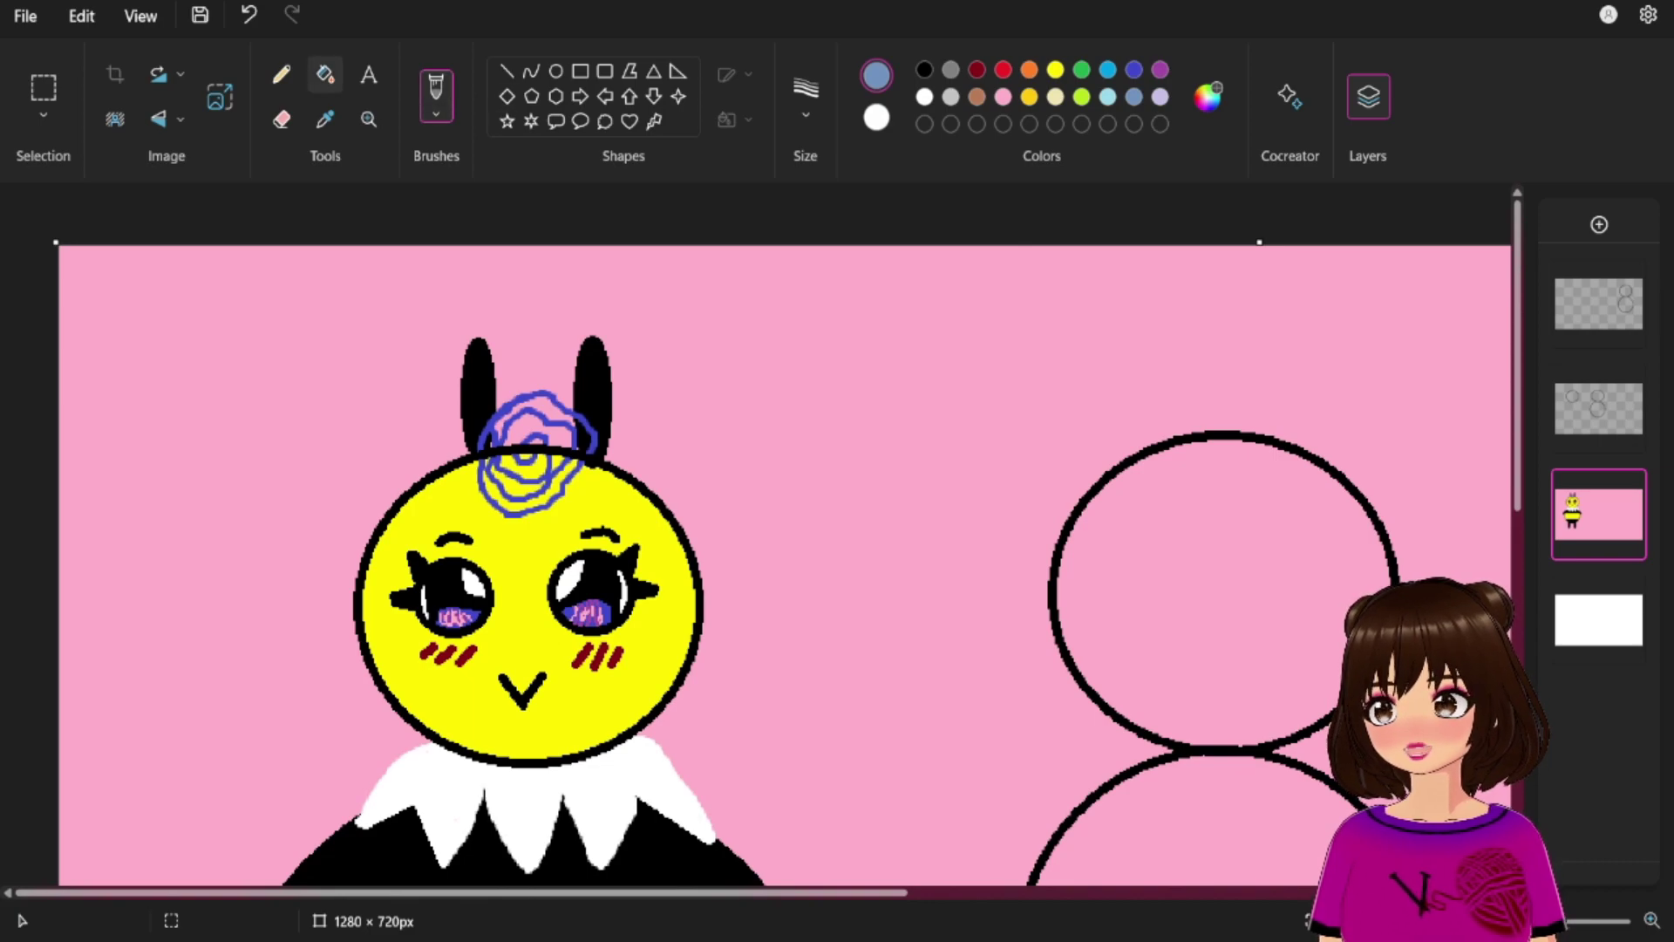
left_click(324, 74)
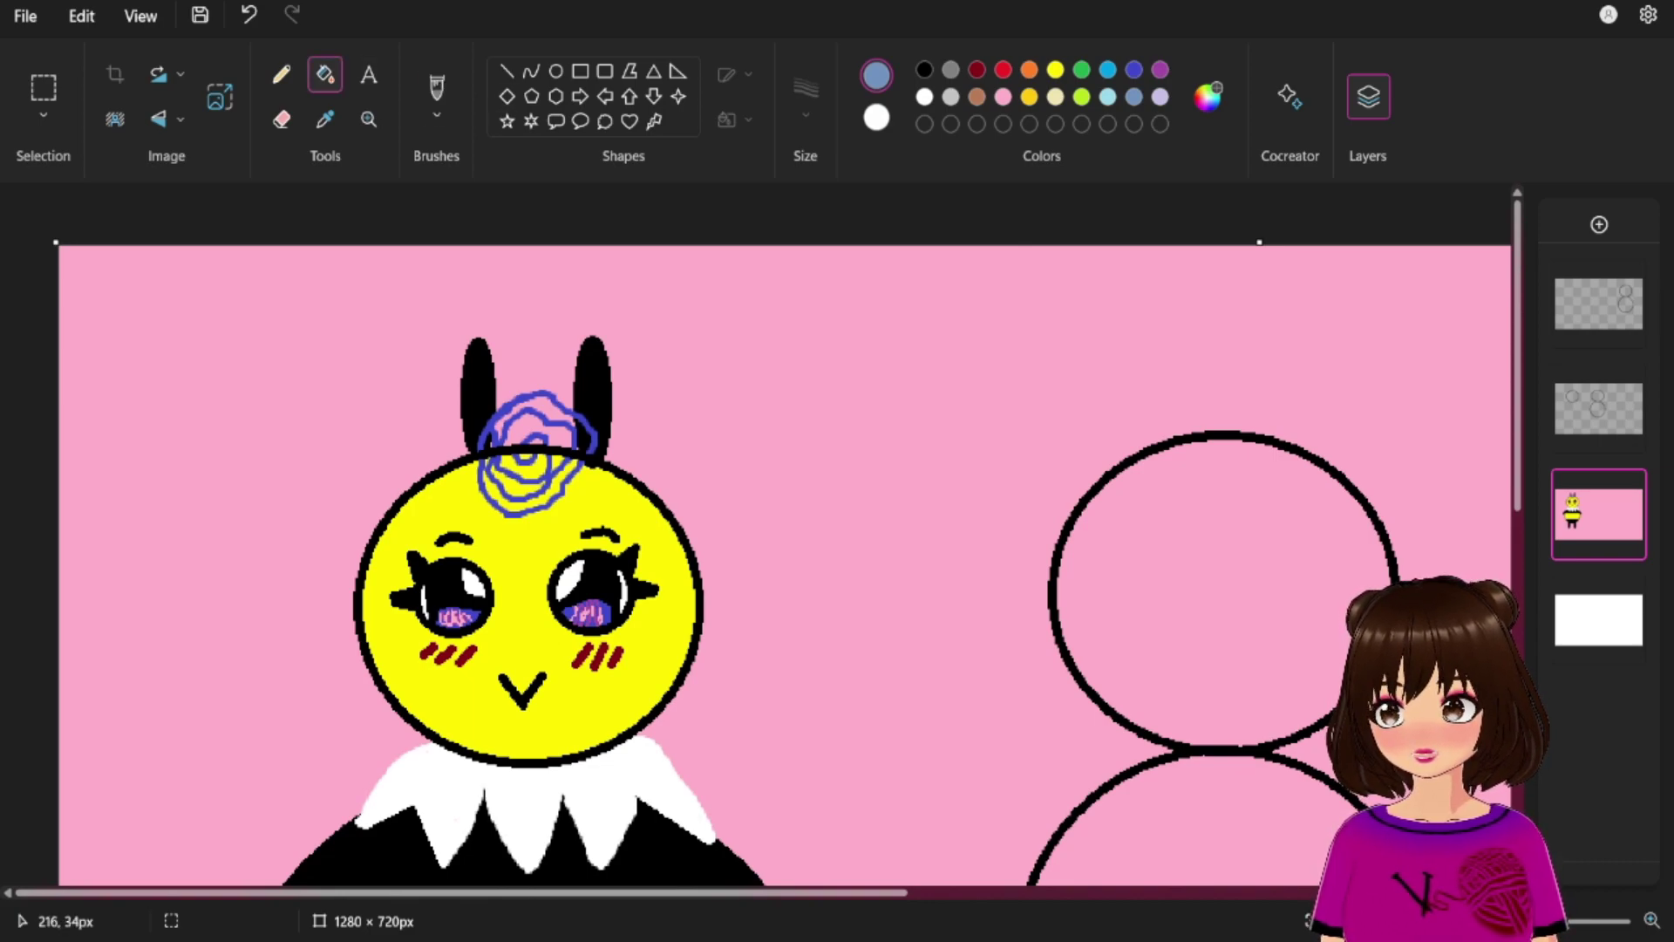
left_click(550, 405)
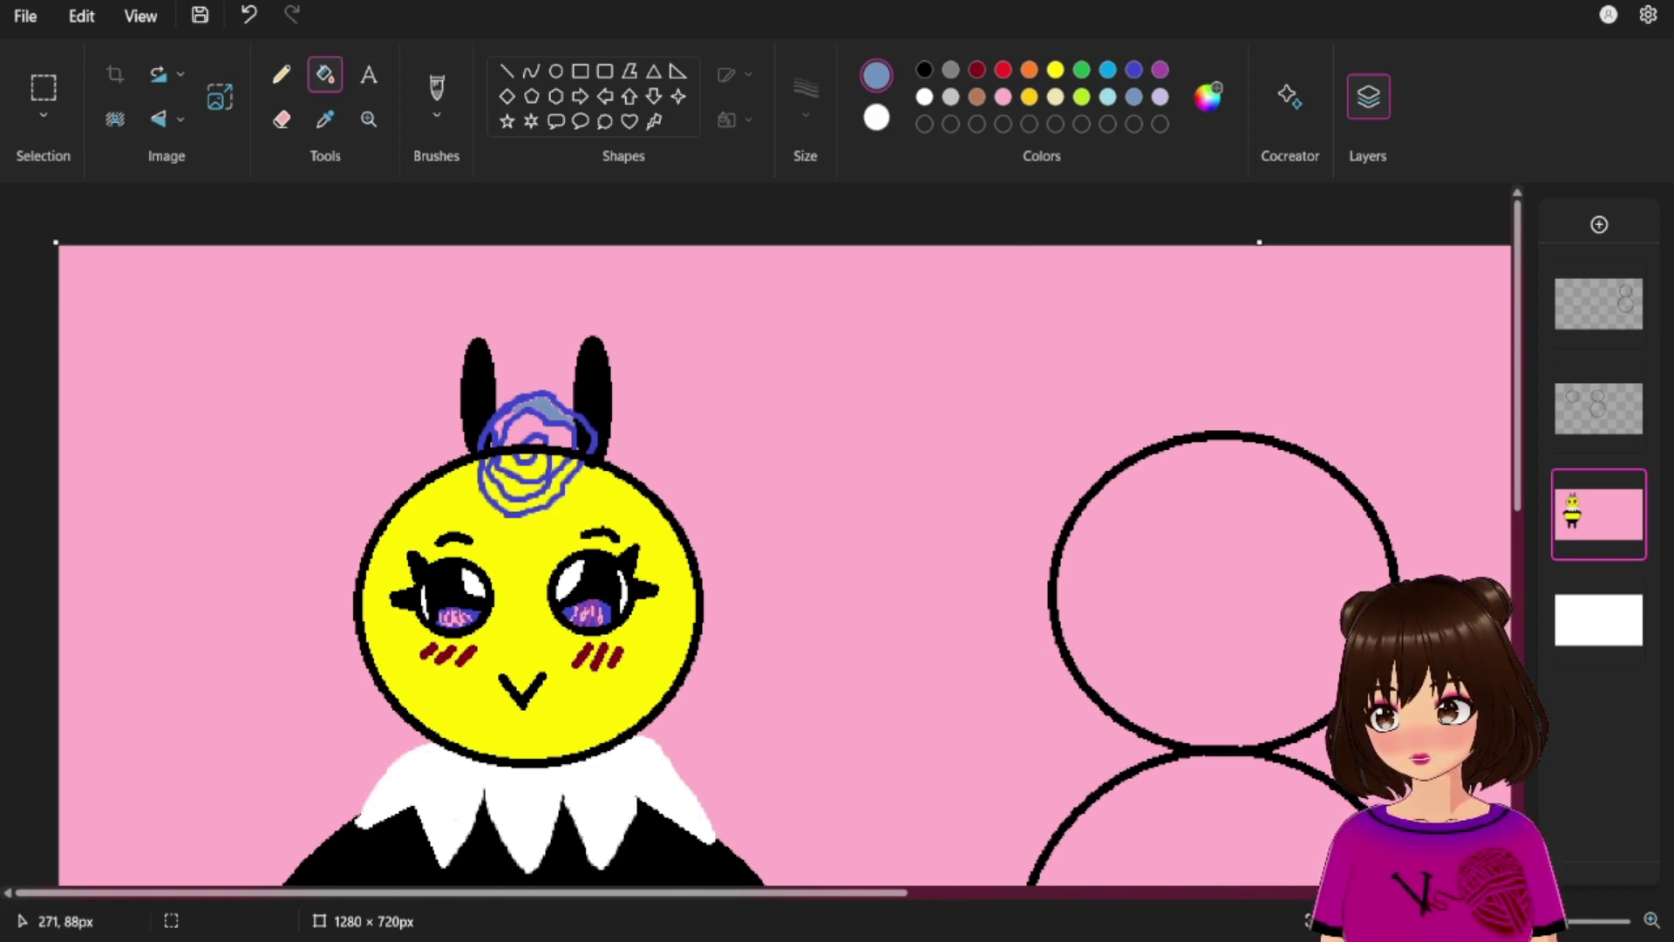
left_click(582, 442)
left_click(558, 489)
left_click(545, 425)
left_click(488, 441)
left_click(485, 462)
left_click(248, 15)
left_click(551, 466)
left_click(532, 479)
left_click(249, 15)
Set up an indigo brush for retouching the rose on the bee's head.
left_click(1133, 70)
left_click(437, 114)
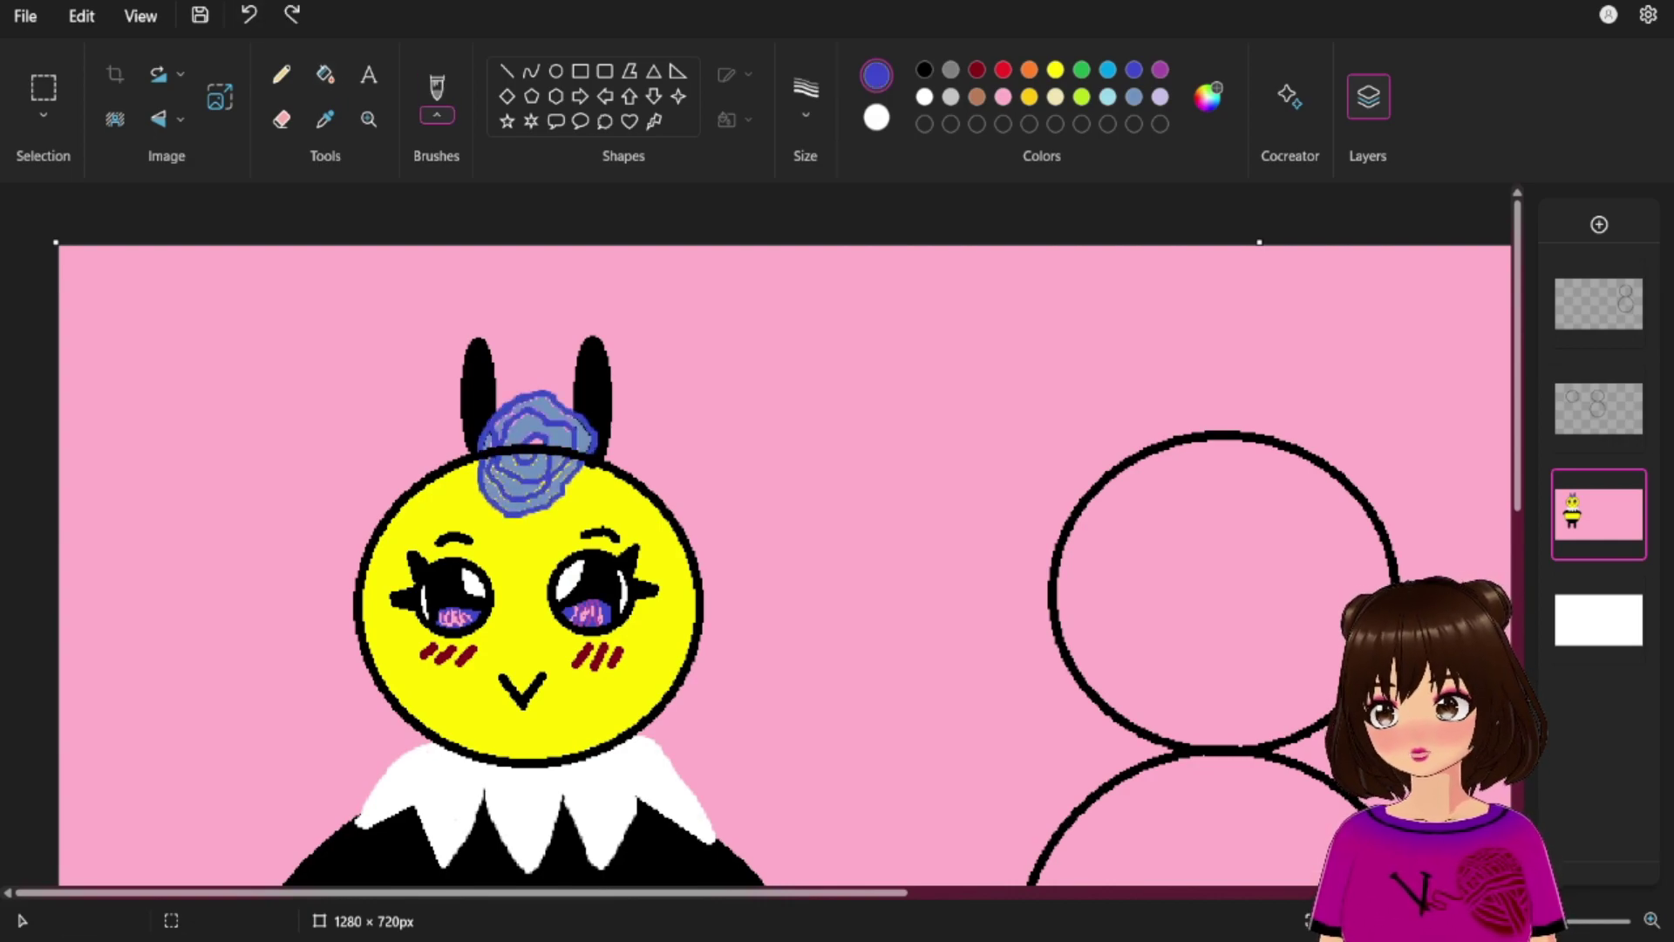
left_click(455, 425)
scroll(457, 423, "down", 5)
scroll(457, 423, "up", 4)
left_click(437, 114)
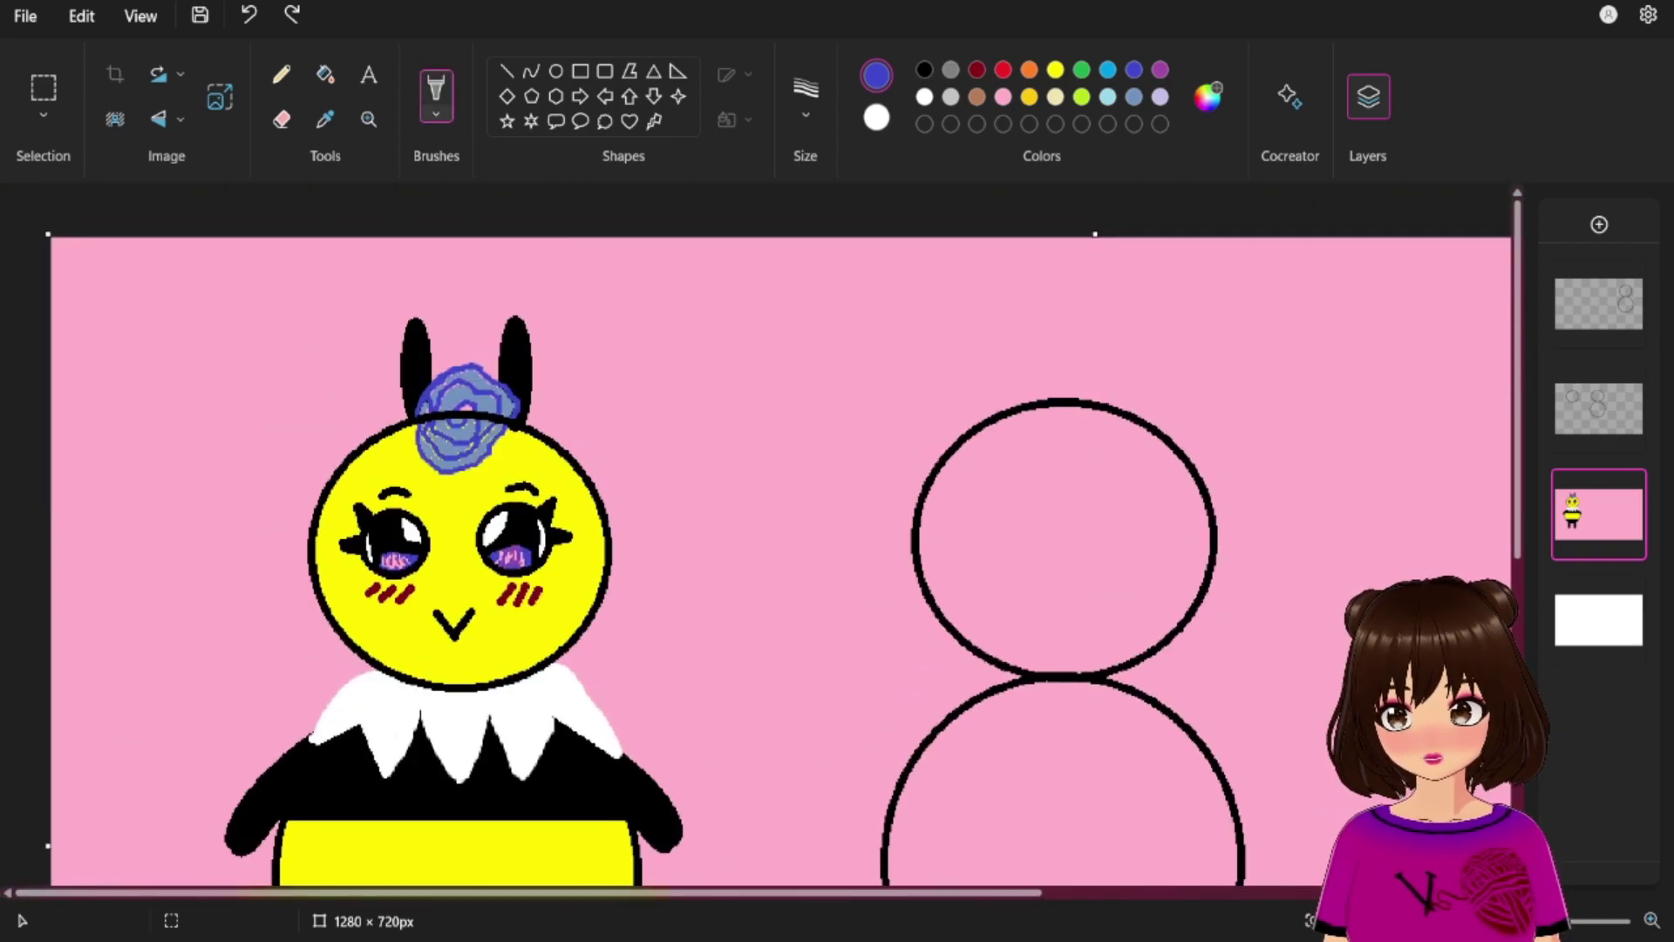
left_click(436, 114)
left_click(456, 392)
left_click(437, 115)
left_click(441, 349)
left_click(436, 114)
left_click(445, 468)
left_click(437, 115)
left_click(435, 417)
scroll(512, 695, "up", 5)
scroll(511, 695, "up", 3)
left_click(845, 507)
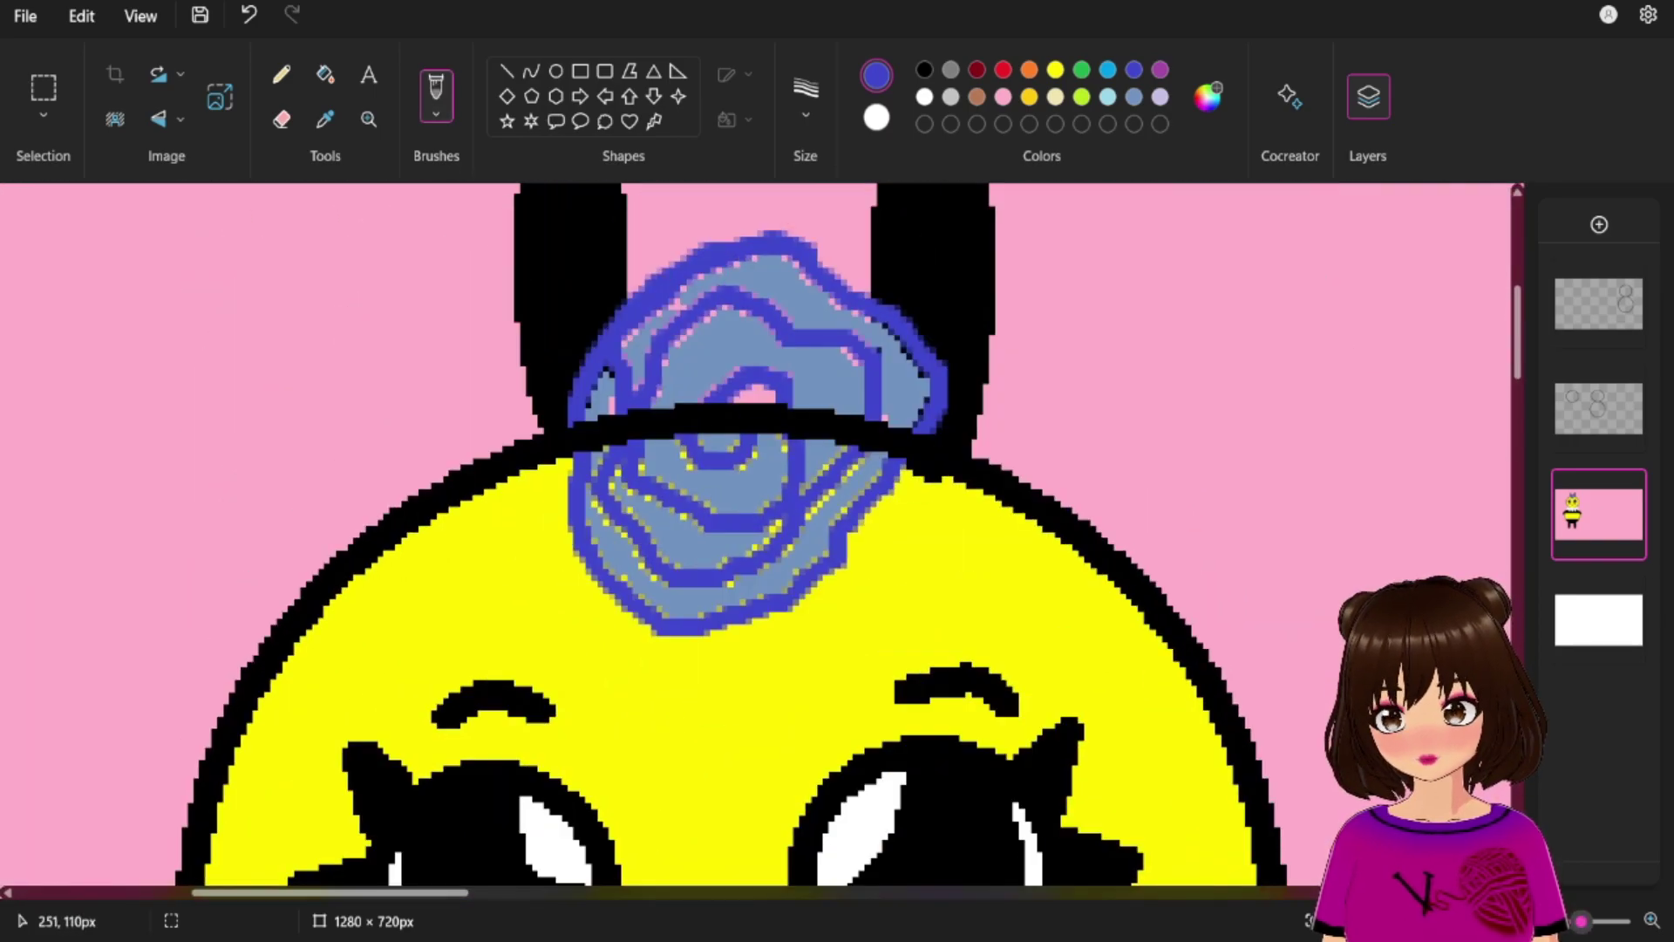
Move the bee's layer to the top and retouch the rose in indigo and blue-gray, covering the head outline and stray pixels.
left_click(281, 74)
left_click(531, 71)
left_click_drag(1598, 513, 1598, 303)
left_click(436, 87)
mouse_move(728, 417)
left_mouse_down()
mouse_move(649, 366)
mouse_move(809, 485)
mouse_move(916, 336)
mouse_move(610, 375)
mouse_move(680, 471)
mouse_move(749, 403)
mouse_move(630, 349)
mouse_move(872, 314)
mouse_move(815, 445)
mouse_move(663, 600)
mouse_move(632, 506)
mouse_move(666, 514)
left_mouse_up()
left_click(1133, 96)
left_click(774, 529)
left_click_drag(601, 375, 609, 425)
left_click_drag(858, 426, 828, 455)
left_click(772, 506)
Brush a rounded dusty-mauve flower base on the bee's head at the right side of the blue rose.
left_click(1003, 96)
left_click(969, 454)
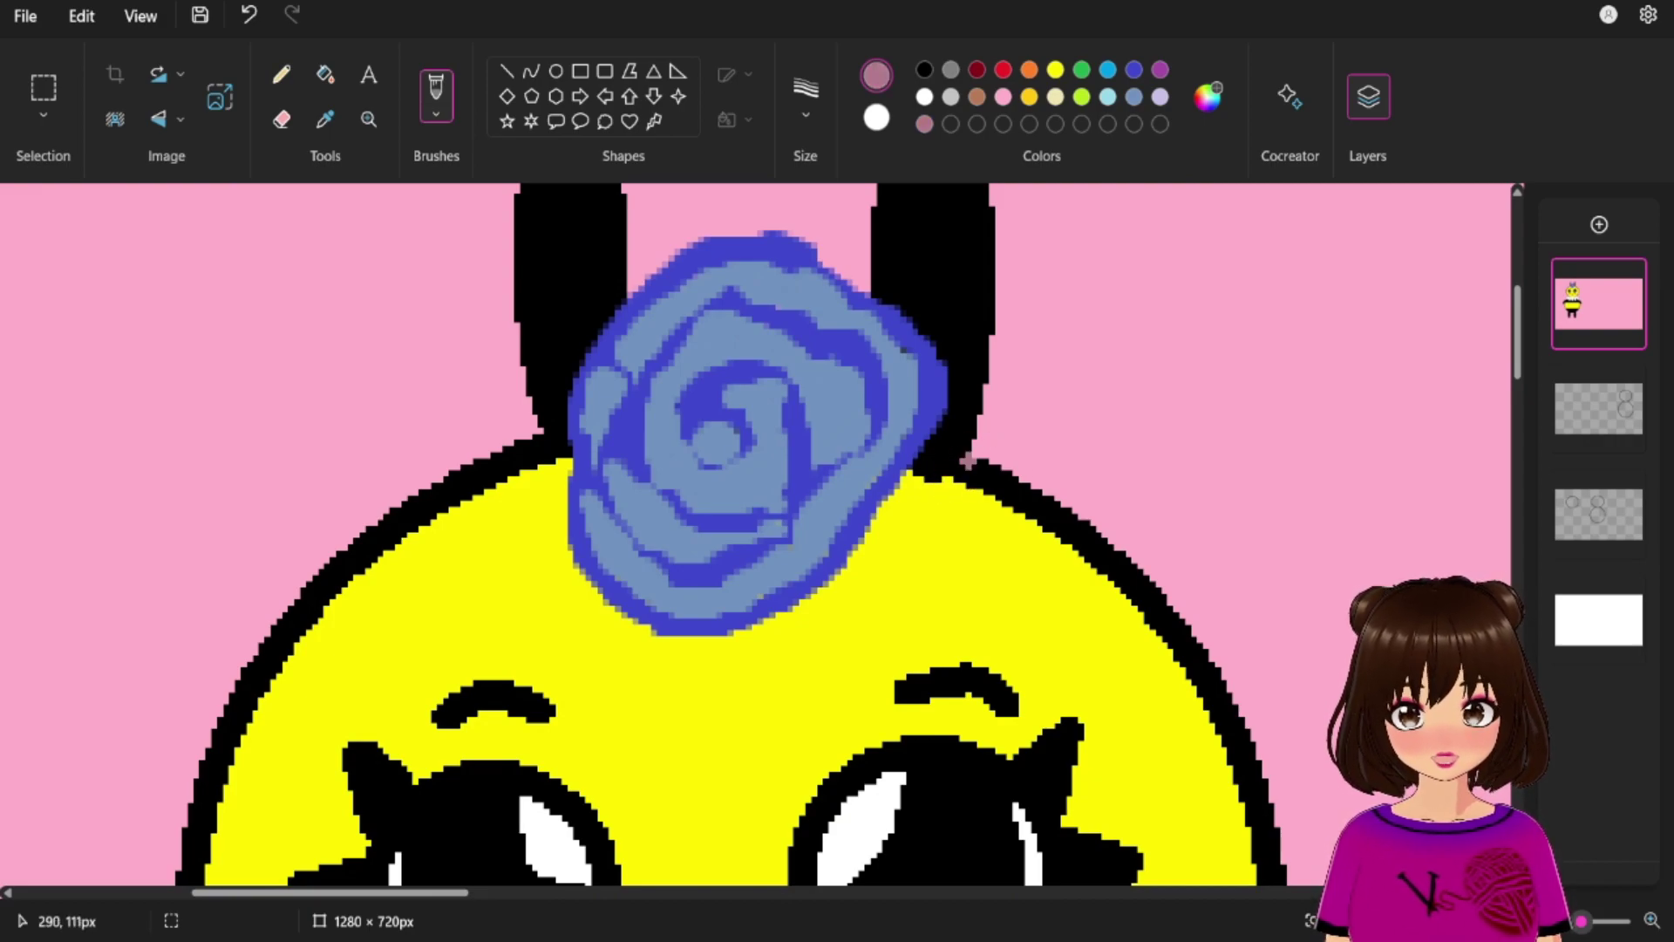
mouse_move(928, 467)
left_mouse_down()
mouse_move(889, 506)
mouse_move(904, 529)
mouse_move(972, 471)
mouse_move(937, 459)
mouse_move(872, 516)
mouse_move(878, 533)
mouse_move(985, 468)
mouse_move(911, 511)
mouse_move(954, 453)
mouse_move(907, 505)
mouse_move(931, 494)
mouse_move(928, 542)
mouse_move(959, 529)
mouse_move(946, 546)
mouse_move(981, 494)
mouse_move(890, 547)
mouse_move(937, 536)
left_mouse_up()
mouse_move(1016, 488)
left_mouse_down()
mouse_move(1006, 510)
mouse_move(993, 467)
mouse_move(1027, 499)
mouse_move(1029, 558)
mouse_move(1051, 488)
mouse_move(1012, 431)
mouse_move(985, 460)
mouse_move(955, 436)
left_mouse_up()
left_click_drag(962, 572, 1018, 528)
left_click_drag(937, 577, 898, 579)
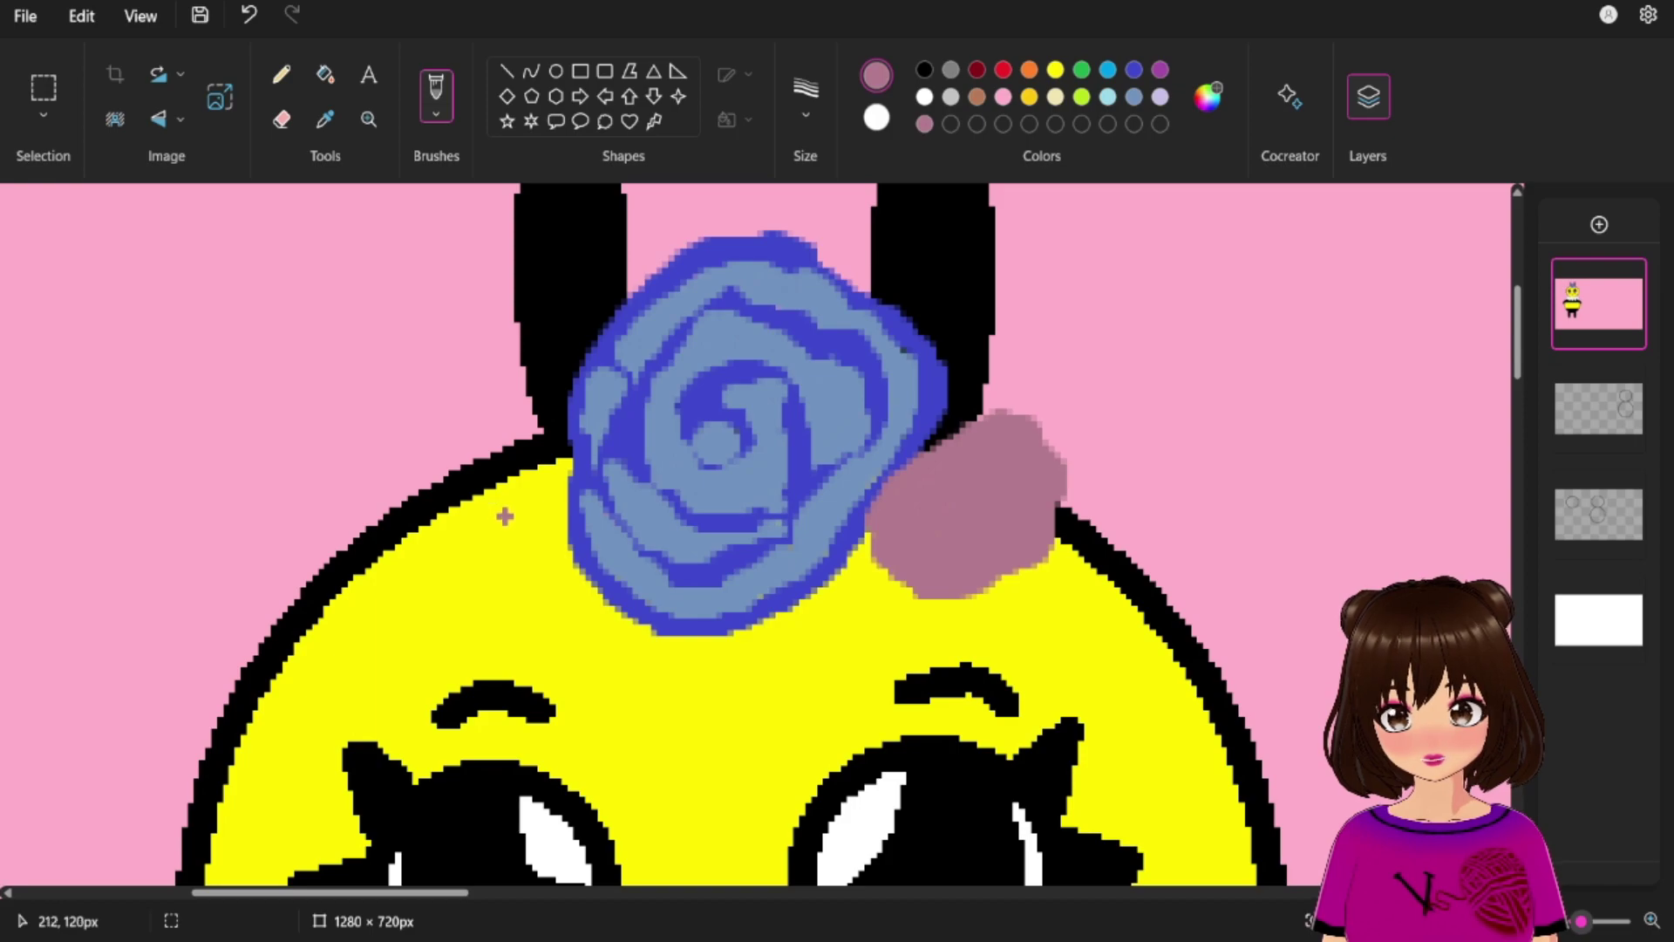
Brush a matching mauve flower base left of the rose and cover the remaining gaps in both bases.
left_click_drag(553, 430, 558, 446)
mouse_move(506, 479)
left_mouse_down()
mouse_move(451, 495)
mouse_move(543, 487)
mouse_move(537, 522)
mouse_move(566, 518)
mouse_move(462, 488)
mouse_move(524, 405)
mouse_move(427, 418)
mouse_move(419, 523)
mouse_move(445, 576)
mouse_move(523, 610)
left_mouse_up()
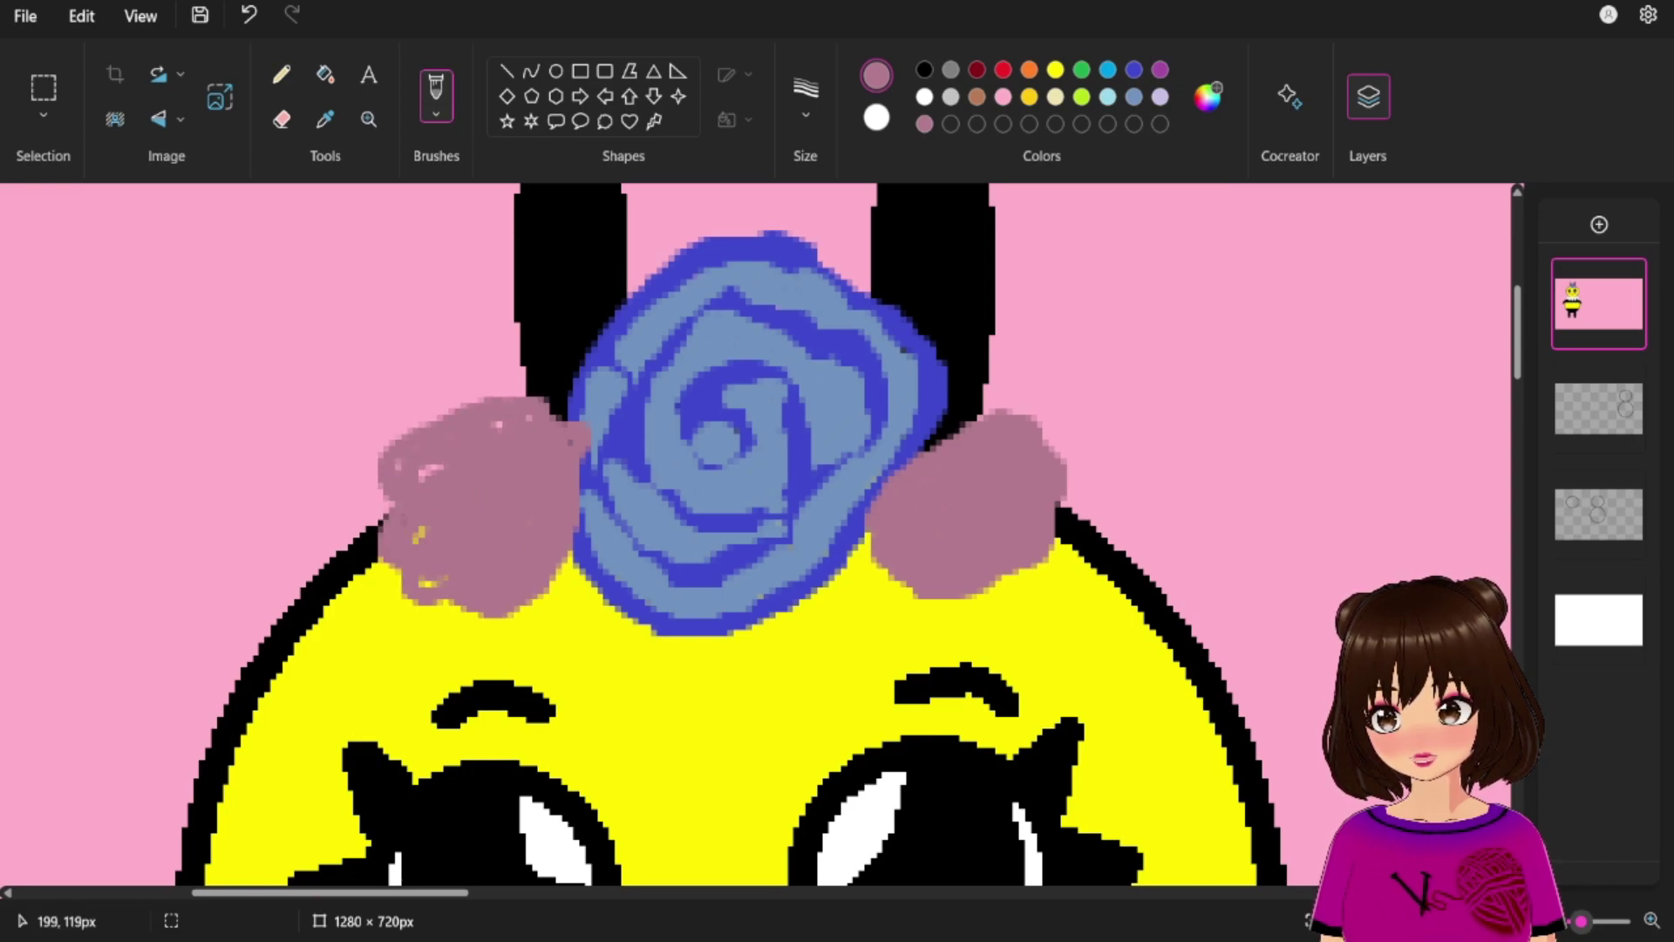
left_click_drag(419, 534, 402, 579)
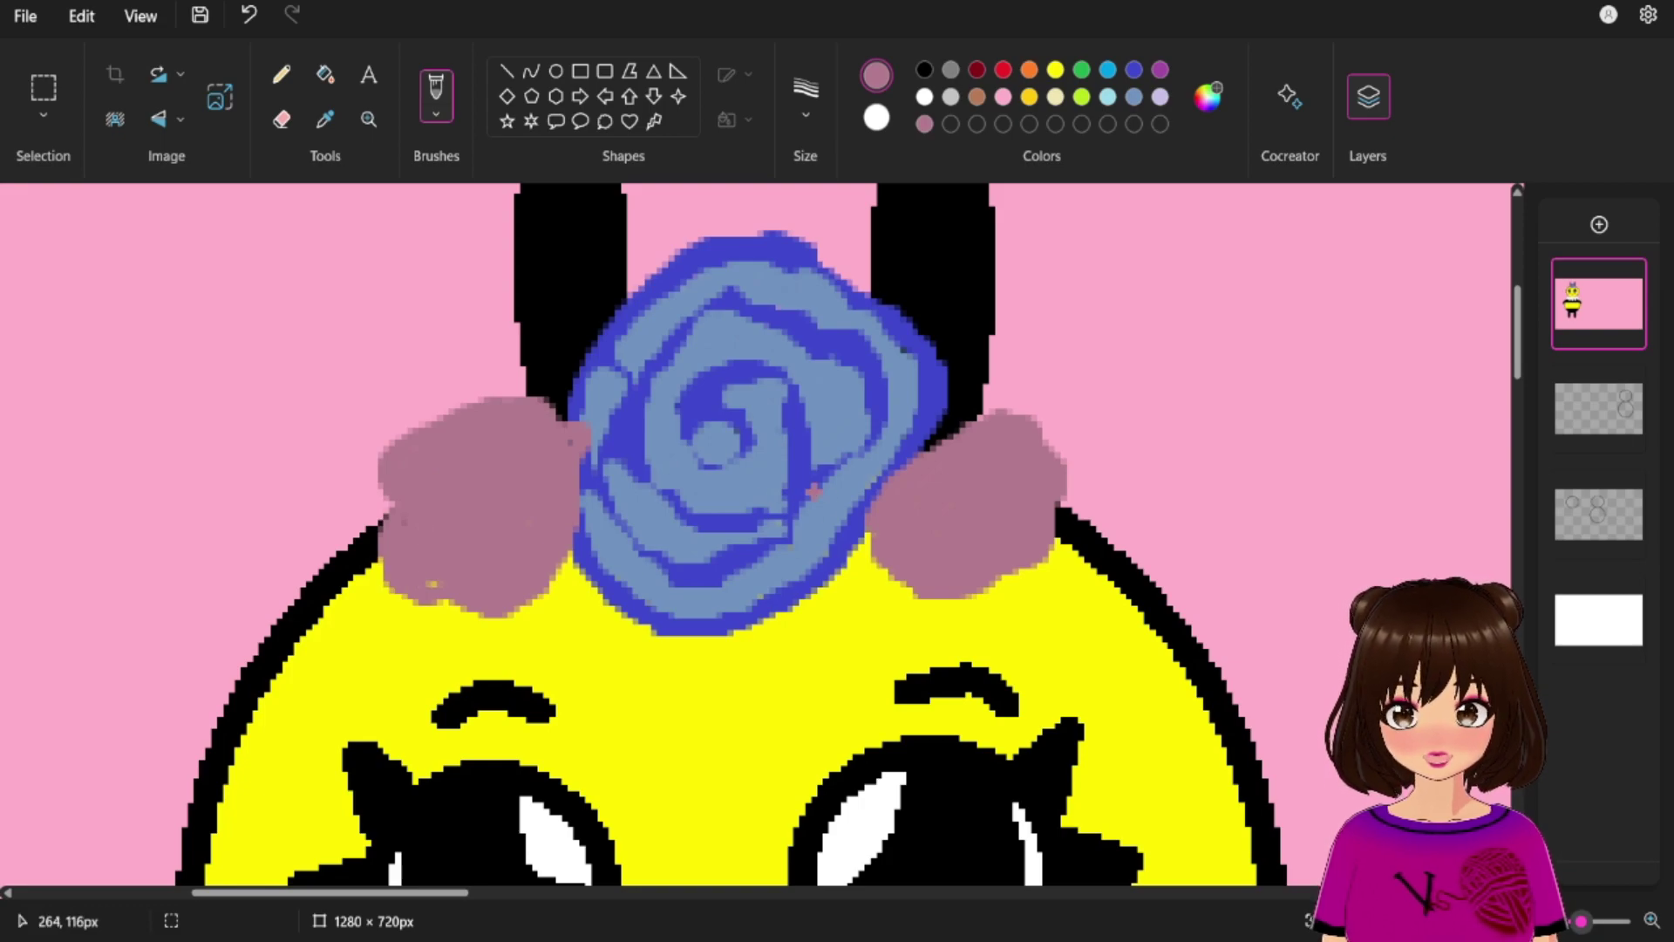
left_click_drag(545, 407, 569, 413)
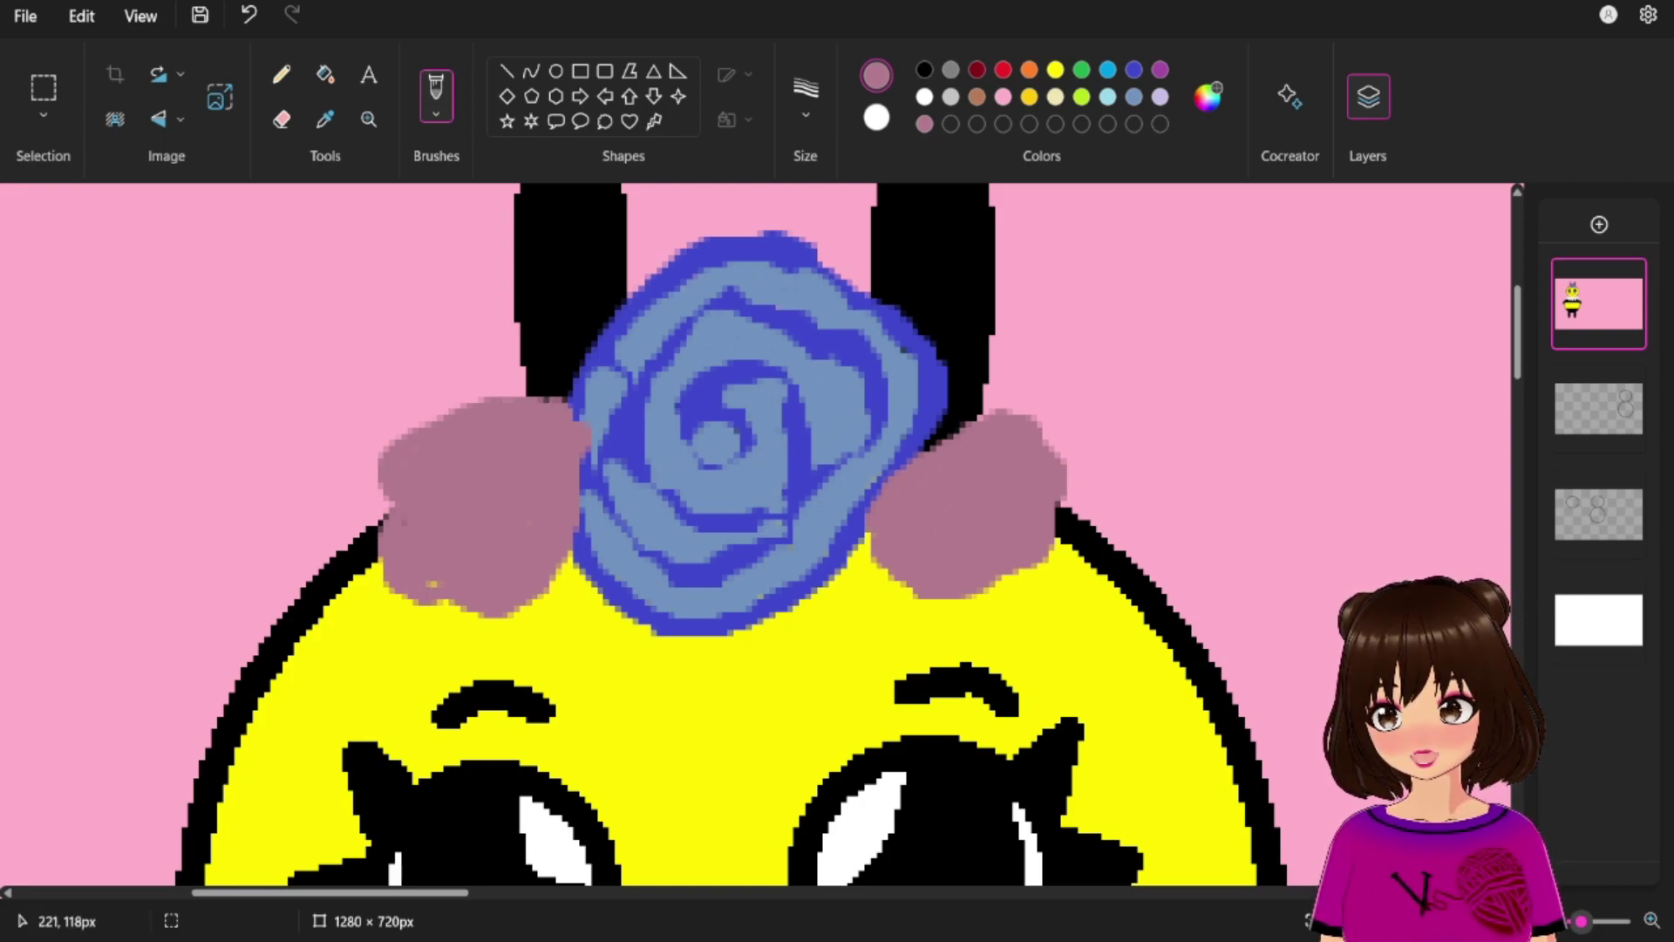
left_click(432, 584)
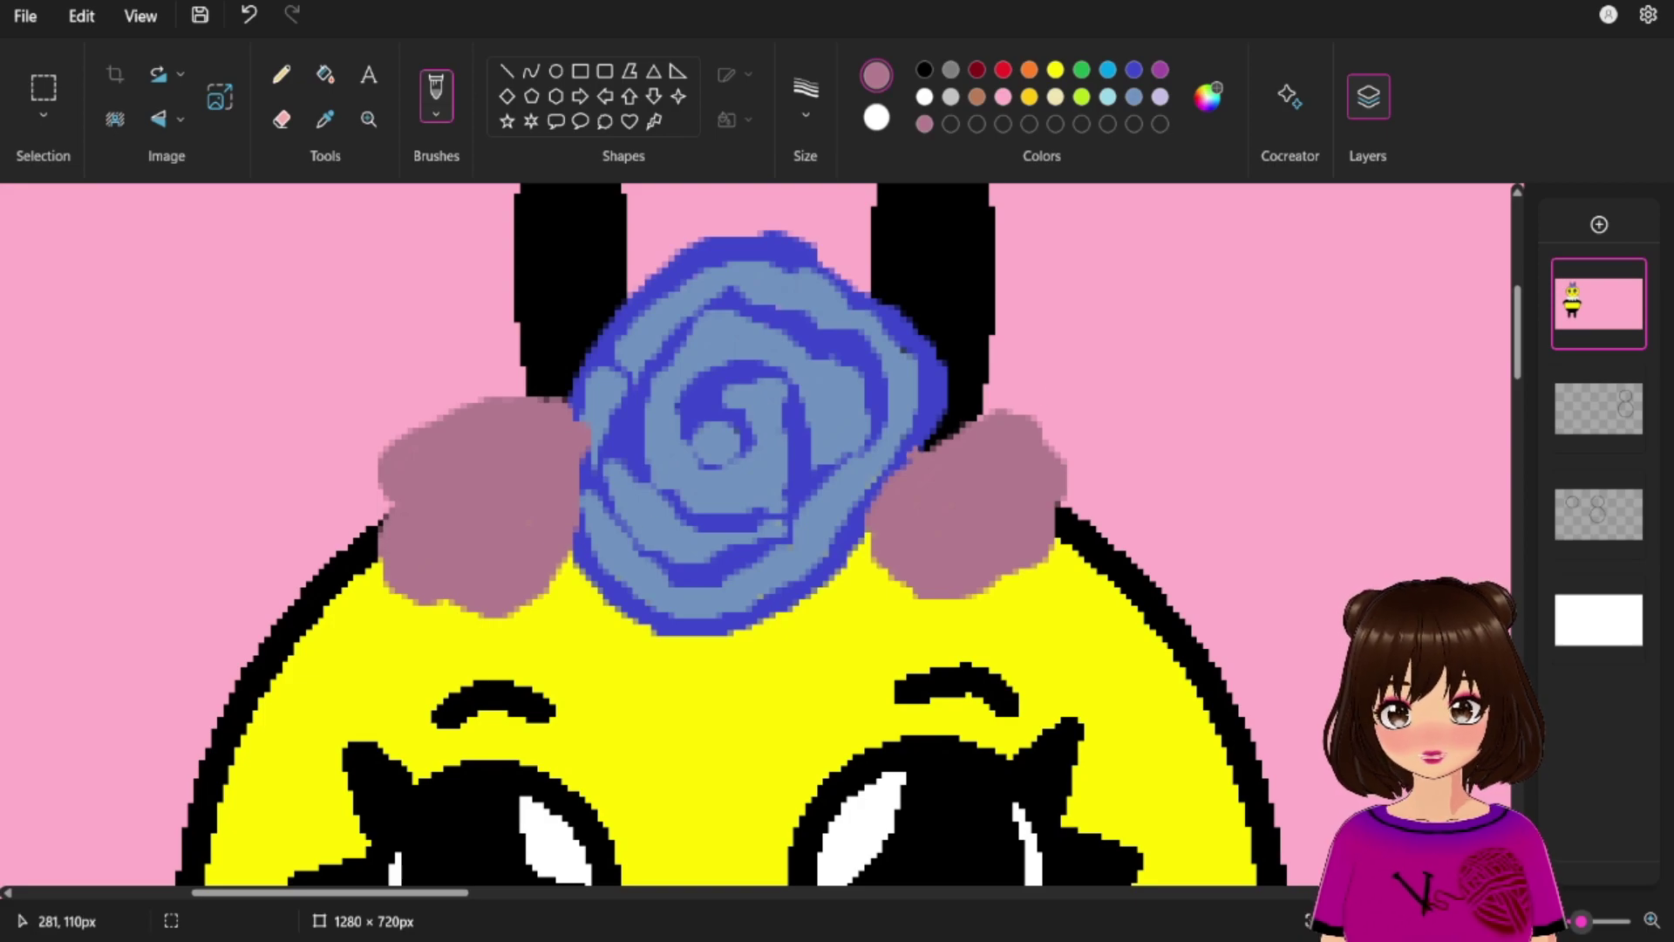
mouse_move(929, 436)
left_mouse_down()
mouse_move(977, 416)
mouse_move(934, 448)
left_mouse_up()
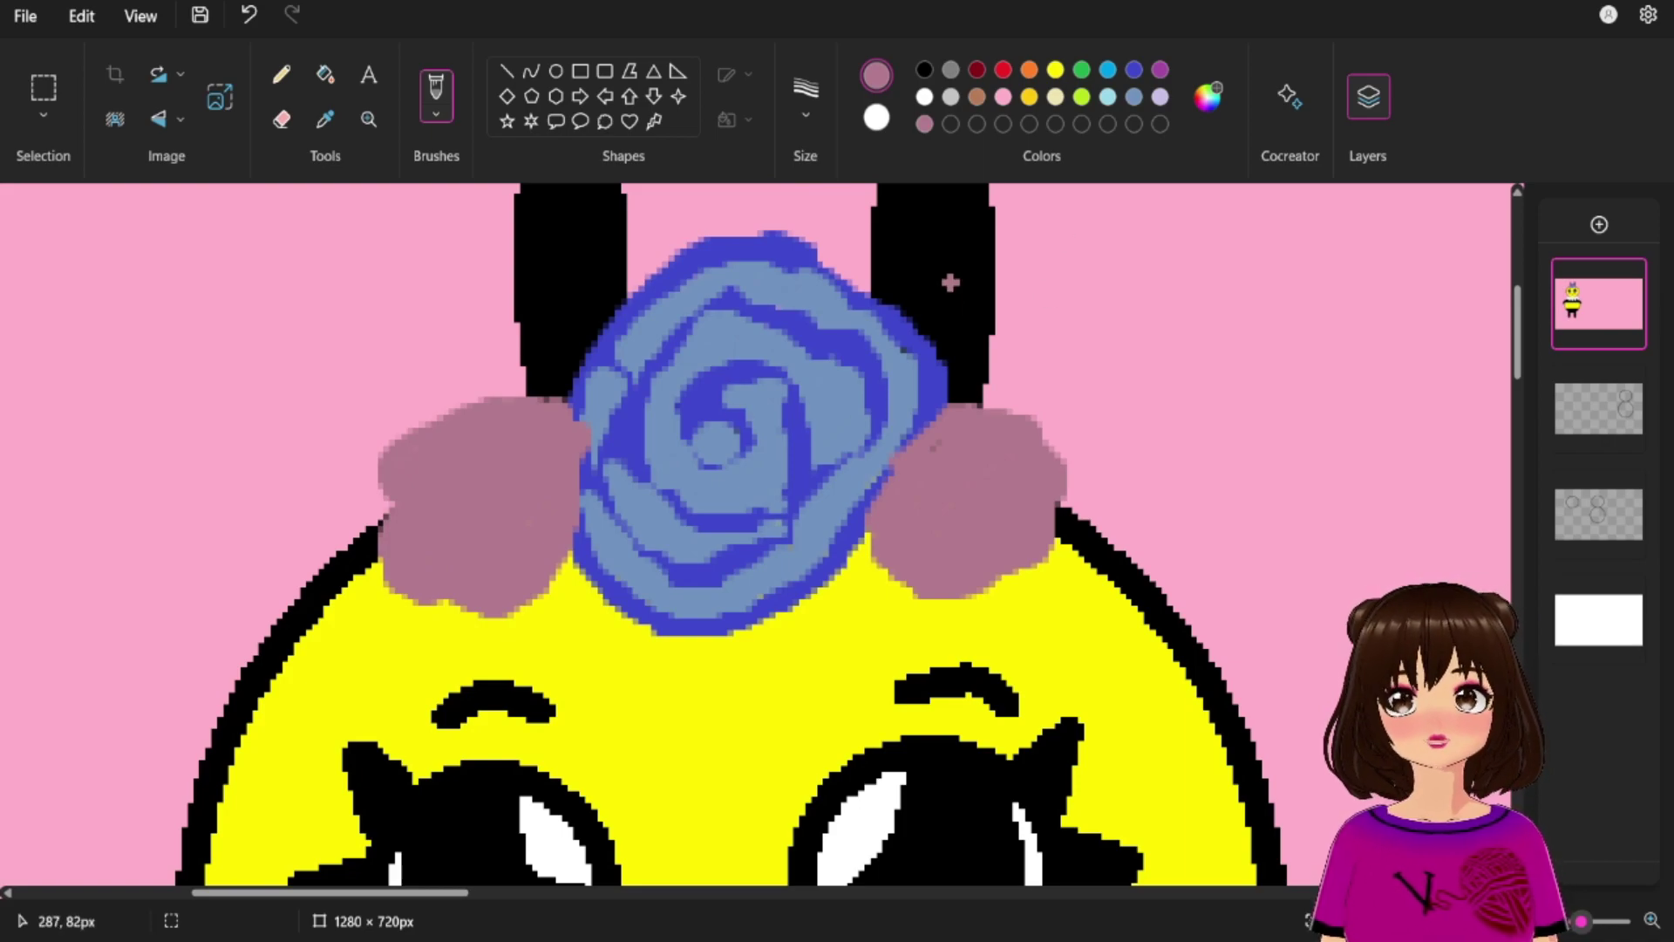
Paint light pink over the centers of both small flowers and add mauve edges and swirling petal lines.
left_click(1002, 96)
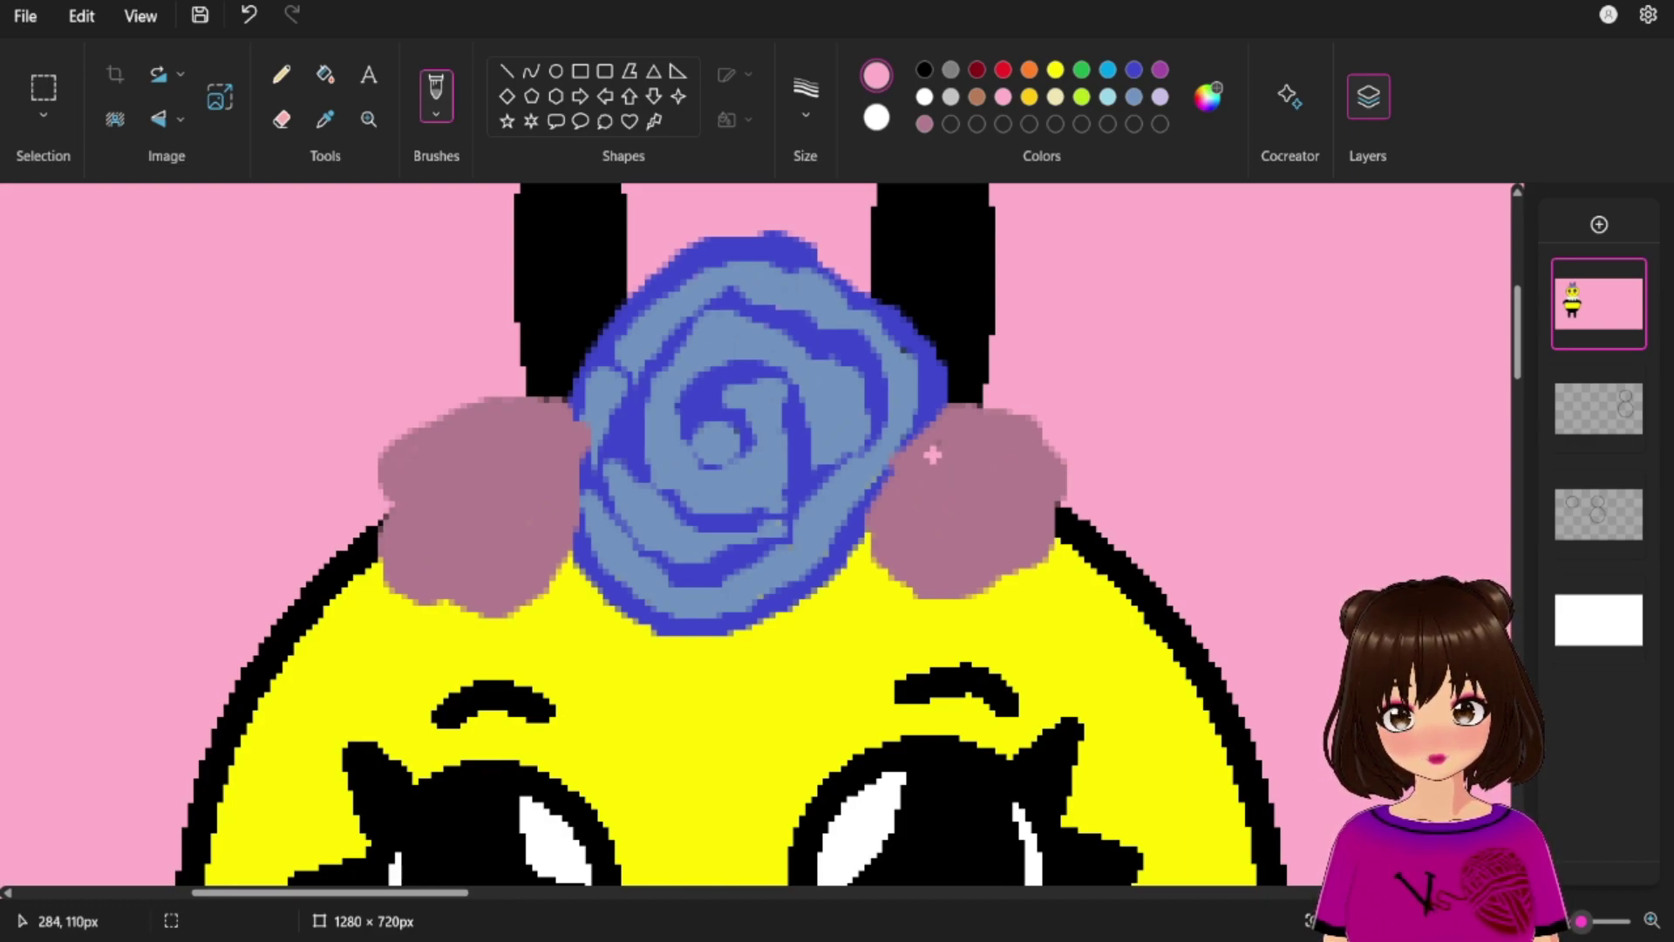
mouse_move(934, 445)
left_mouse_down()
mouse_move(940, 461)
mouse_move(899, 481)
mouse_move(926, 501)
mouse_move(898, 528)
mouse_move(1029, 488)
mouse_move(948, 504)
left_mouse_up()
mouse_move(523, 453)
left_mouse_down()
mouse_move(422, 499)
mouse_move(417, 527)
mouse_move(510, 568)
left_mouse_up()
left_click(924, 123)
left_click_drag(401, 471, 388, 527)
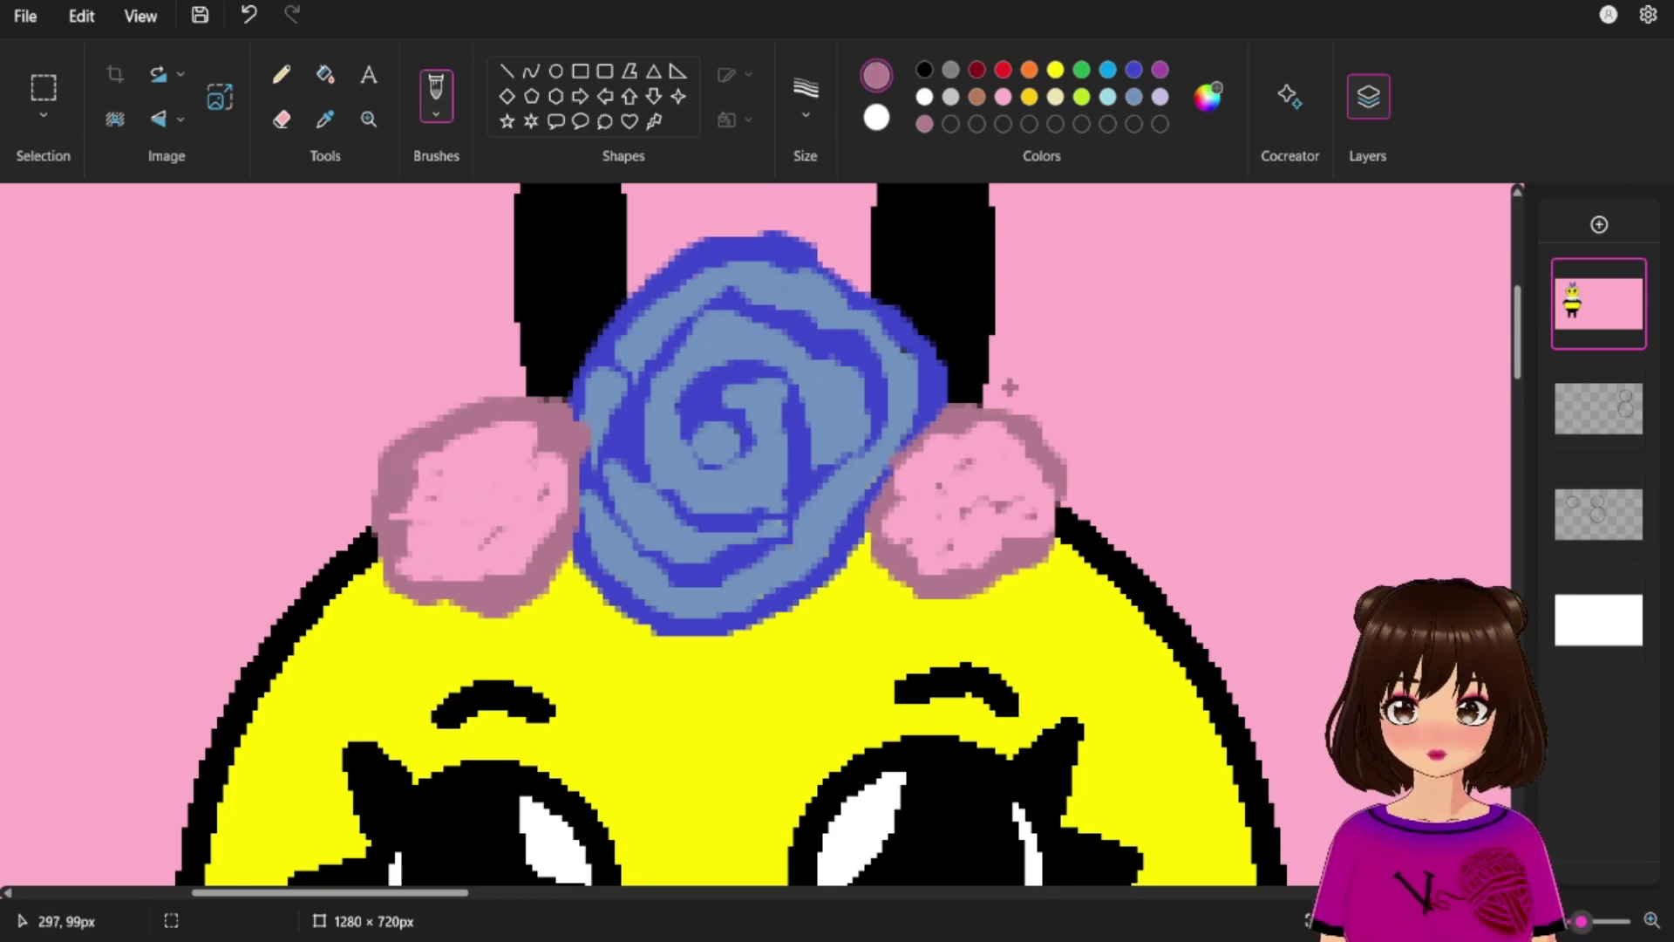
left_click_drag(475, 479, 506, 515)
left_click_drag(445, 475, 536, 488)
left_click_drag(449, 523, 510, 545)
left_click_drag(969, 483, 1003, 510)
left_click_drag(1580, 920, 1547, 920)
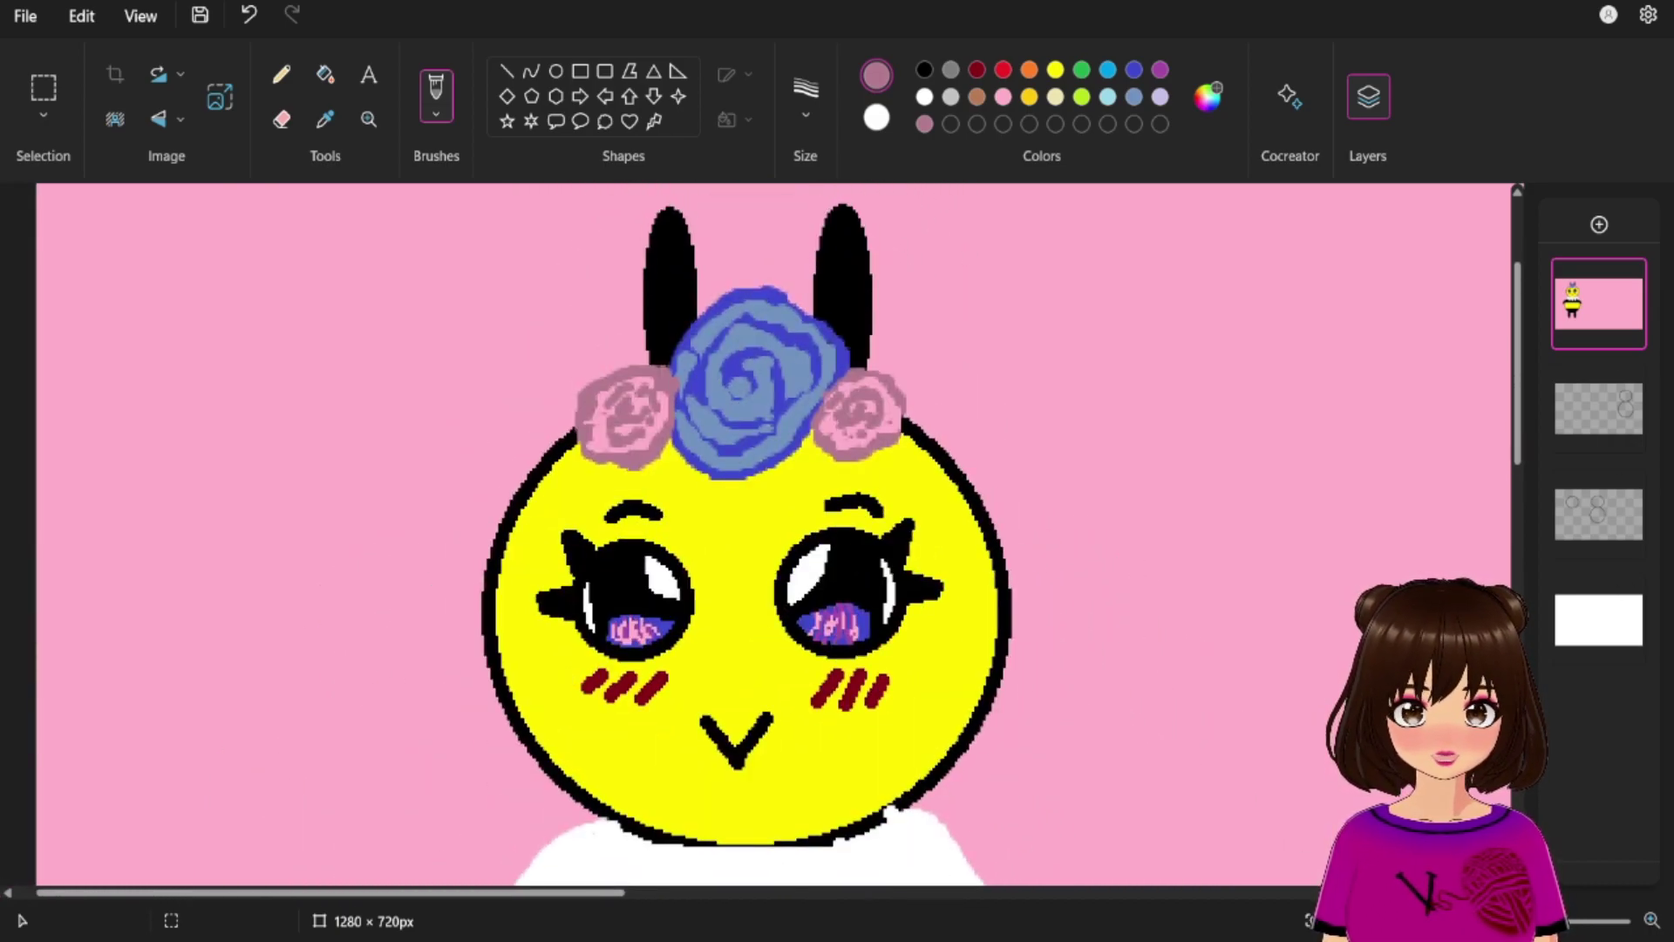
Paint an indigo band across the top of the bee's head, filling the spaces around the three flowers.
left_click(1133, 69)
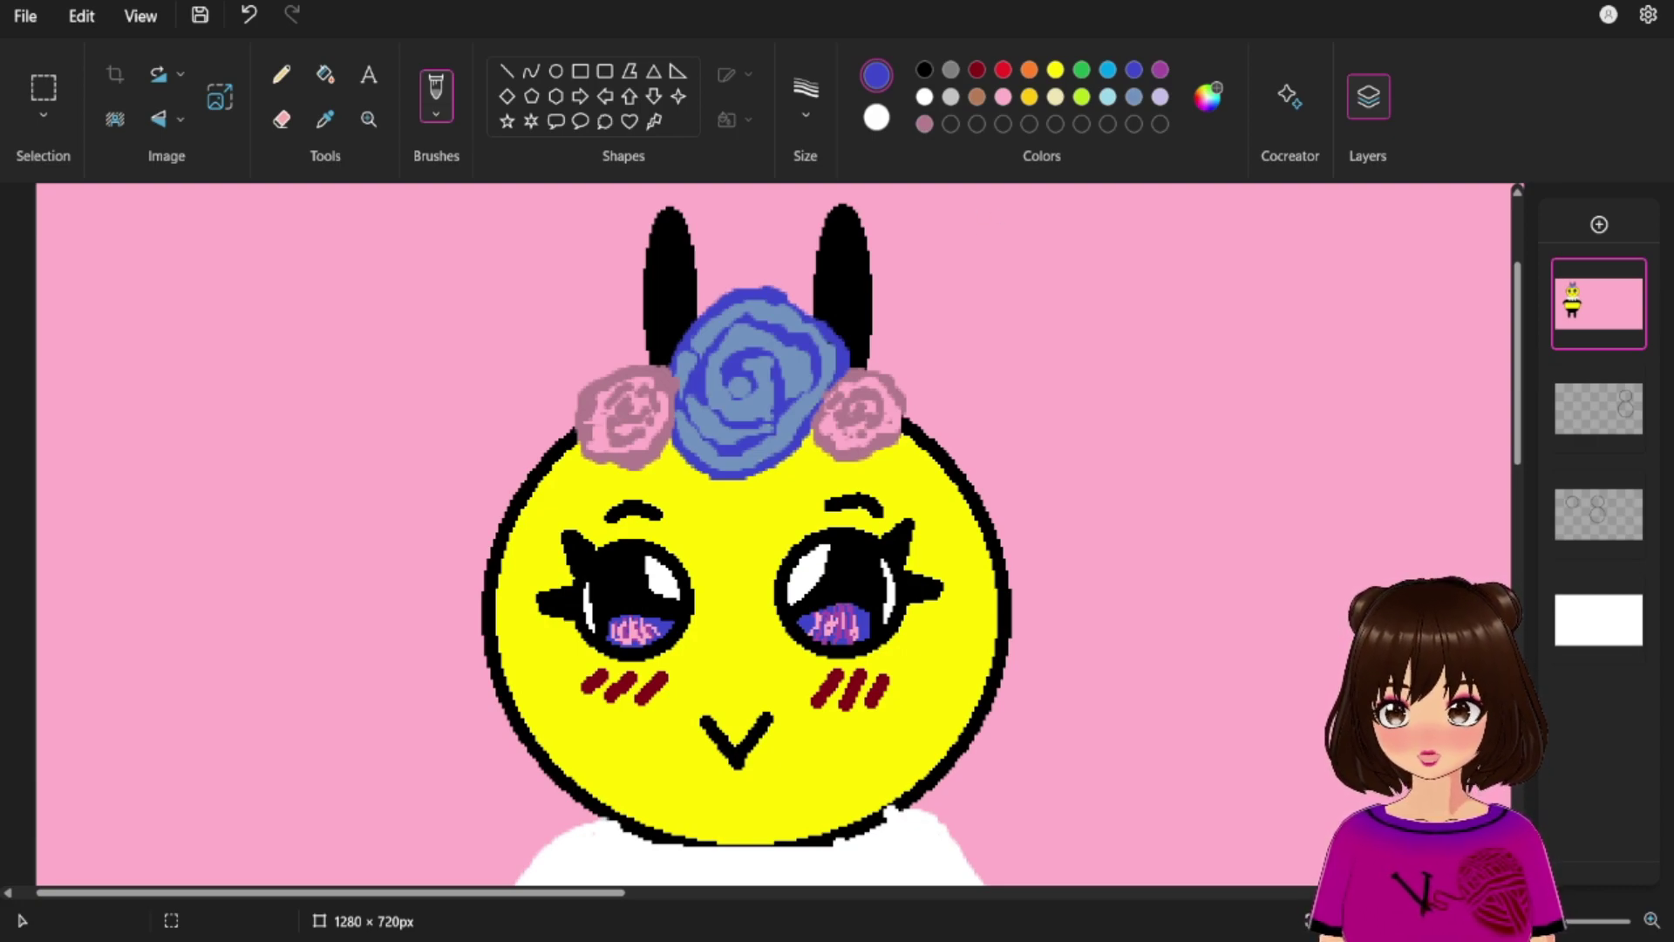
left_click_drag(799, 452, 912, 442)
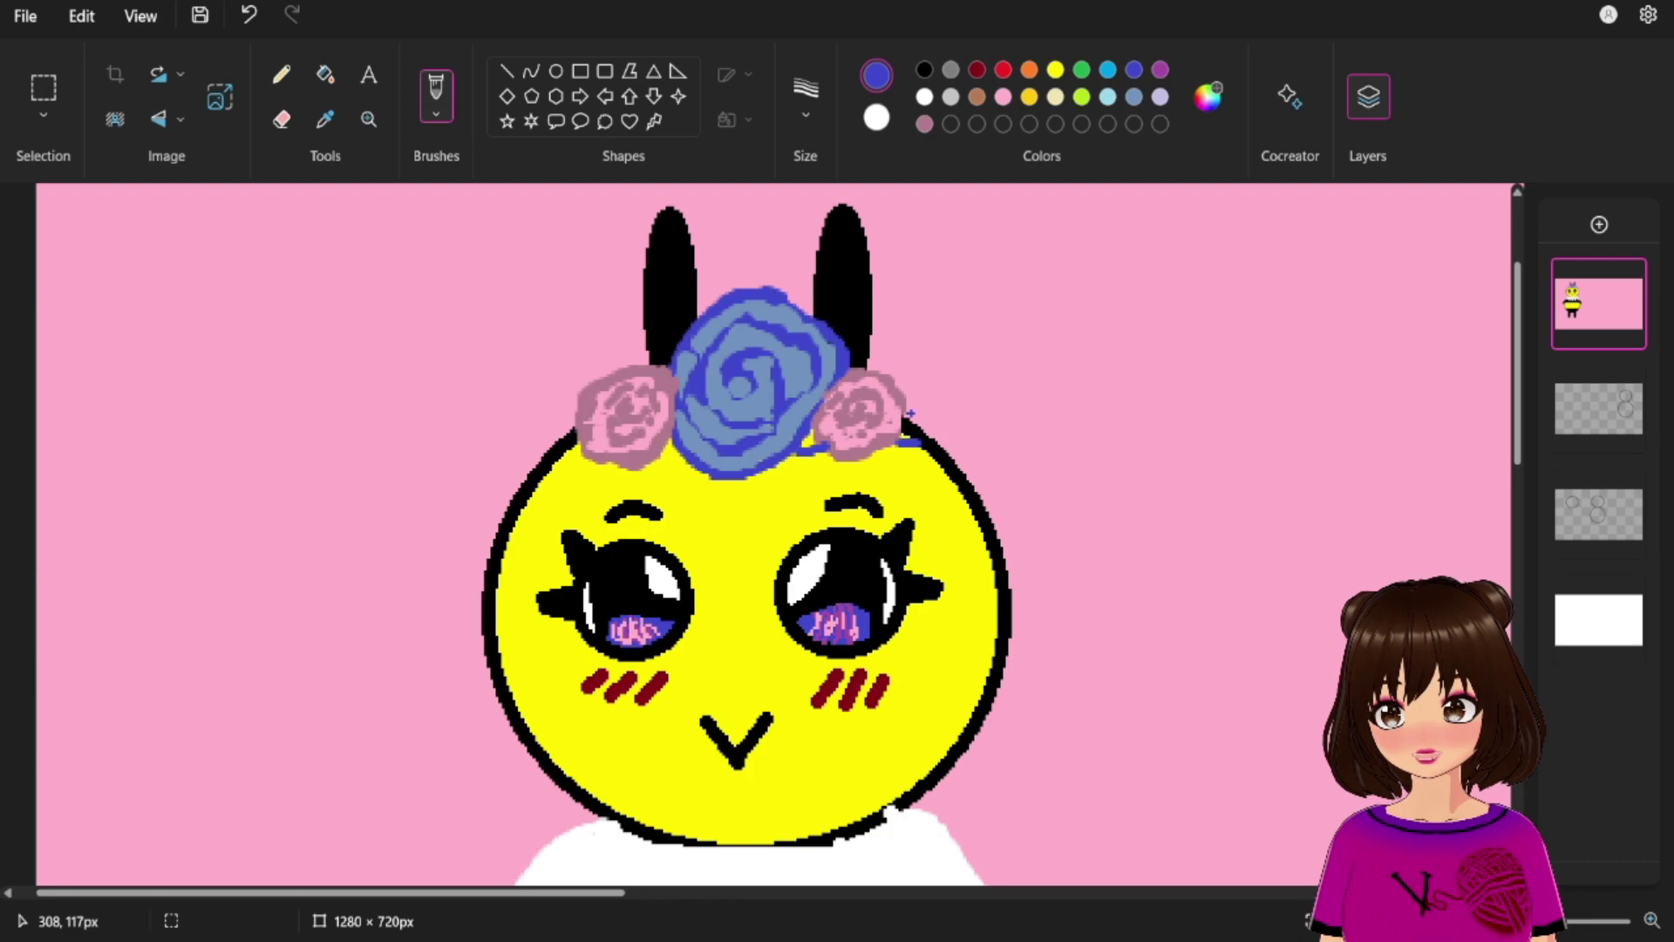
mouse_move(908, 408)
left_mouse_down()
mouse_move(923, 431)
mouse_move(903, 436)
left_mouse_up()
left_click_drag(809, 443, 810, 429)
mouse_move(684, 462)
left_mouse_down()
mouse_move(555, 459)
mouse_move(571, 426)
mouse_move(577, 444)
left_mouse_up()
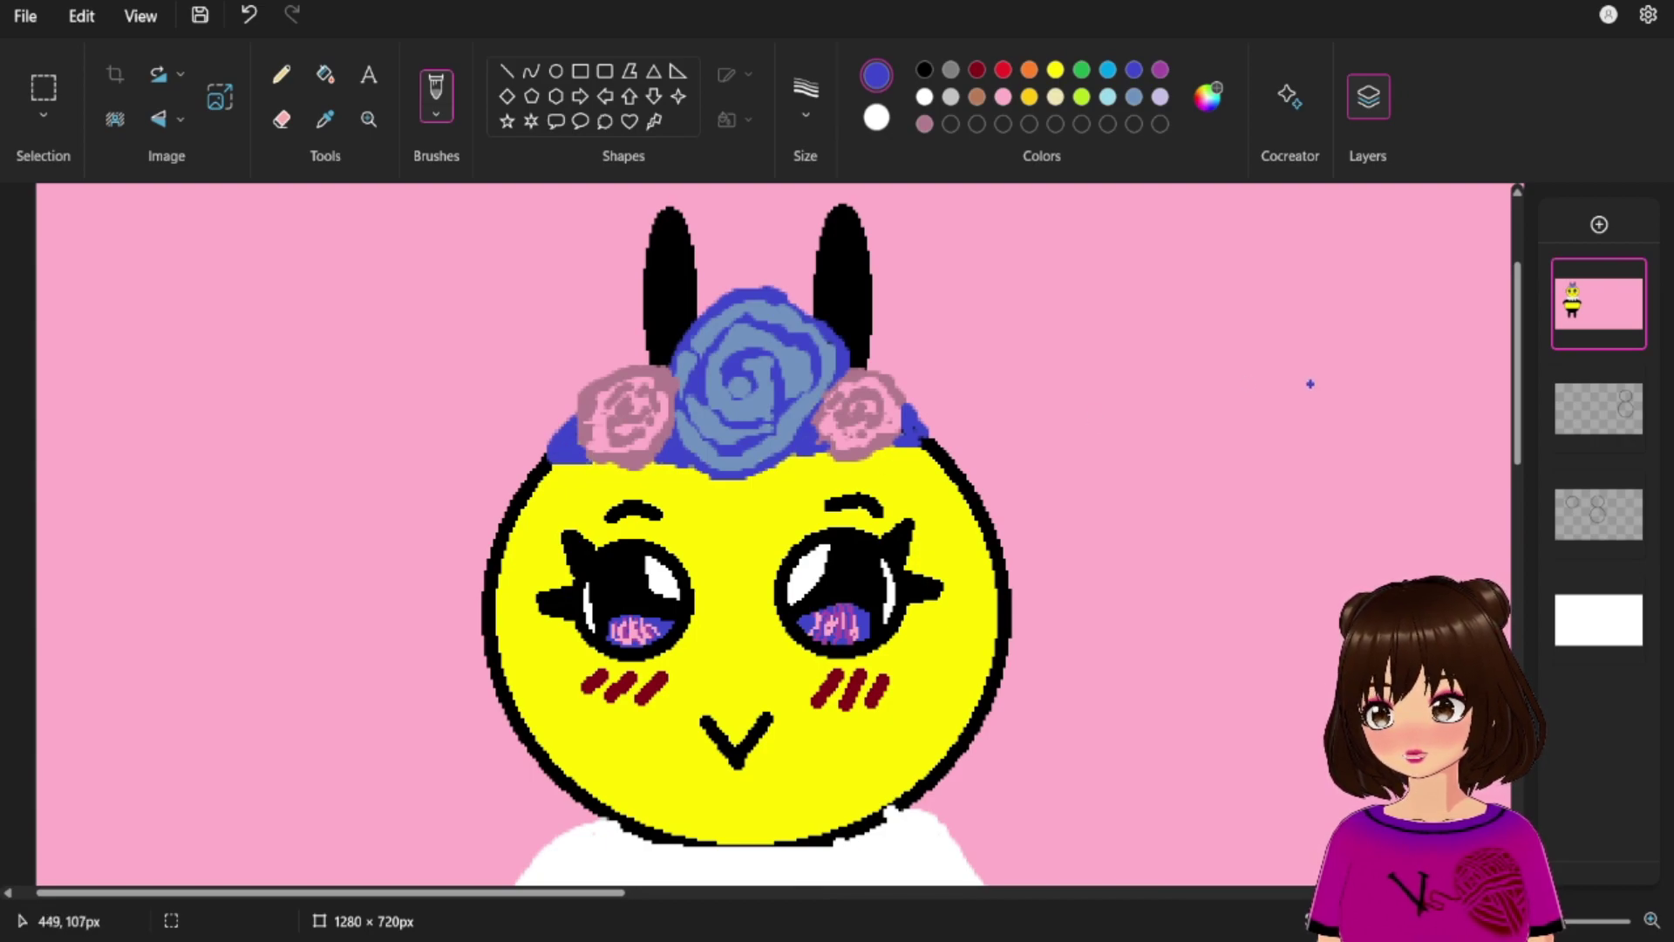
Repaint the bee's lower head outline in black where the white collar overlaps it.
scroll(959, 366, "down", 3)
scroll(765, 333, "up", 3)
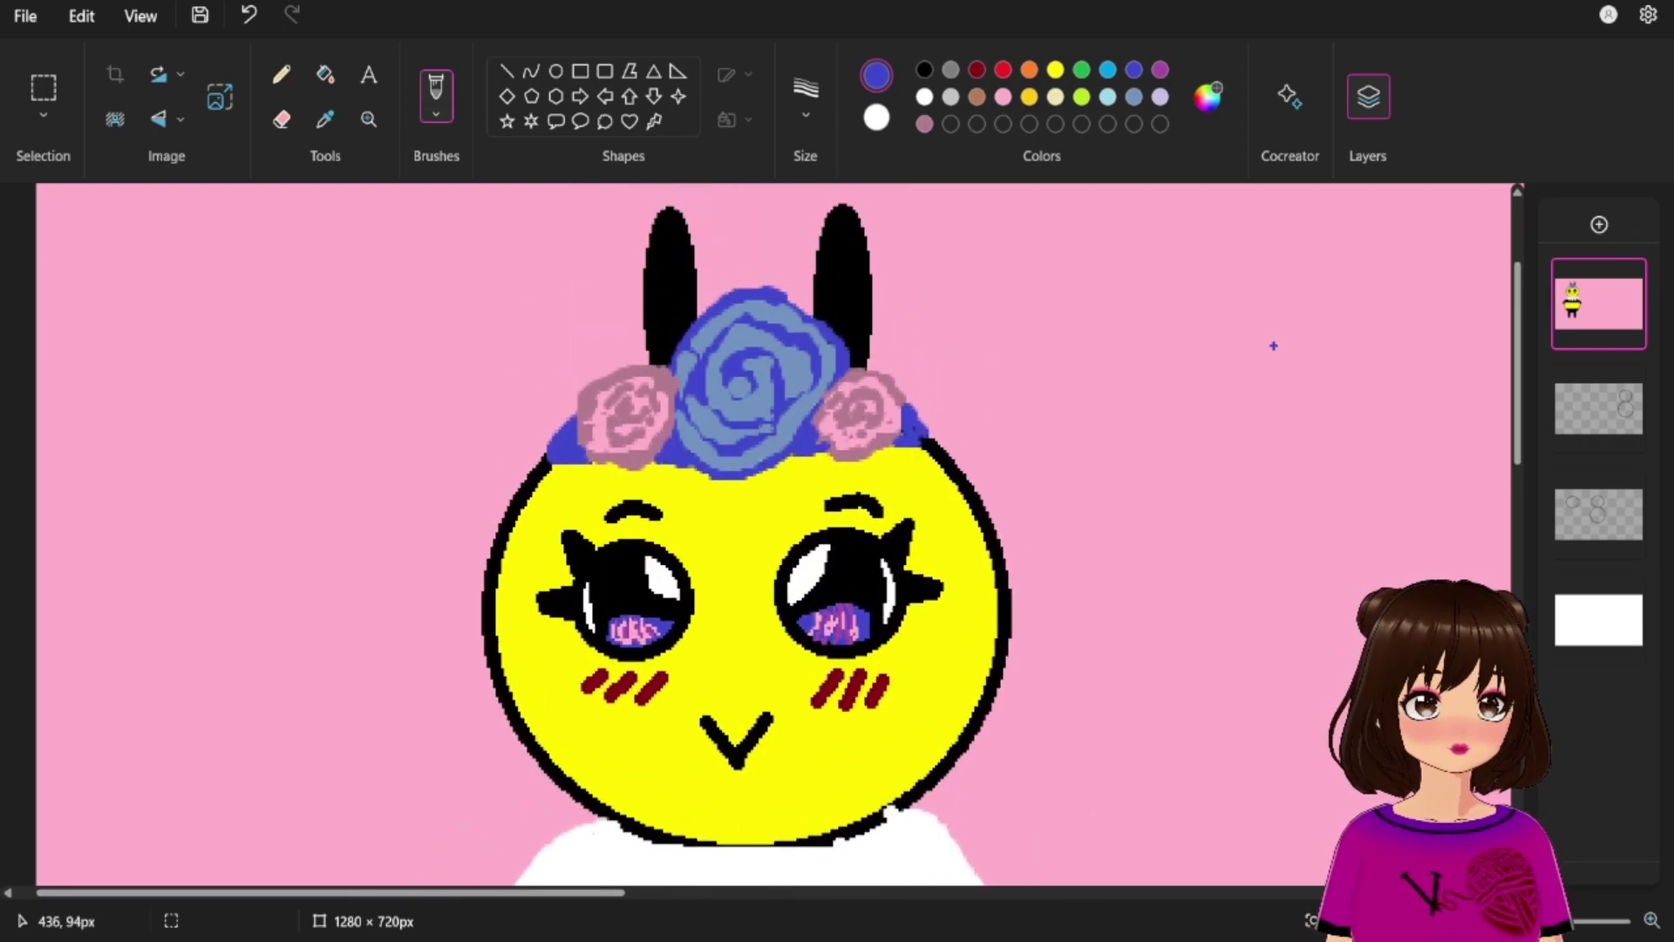
scroll(1054, 654, "down", 3)
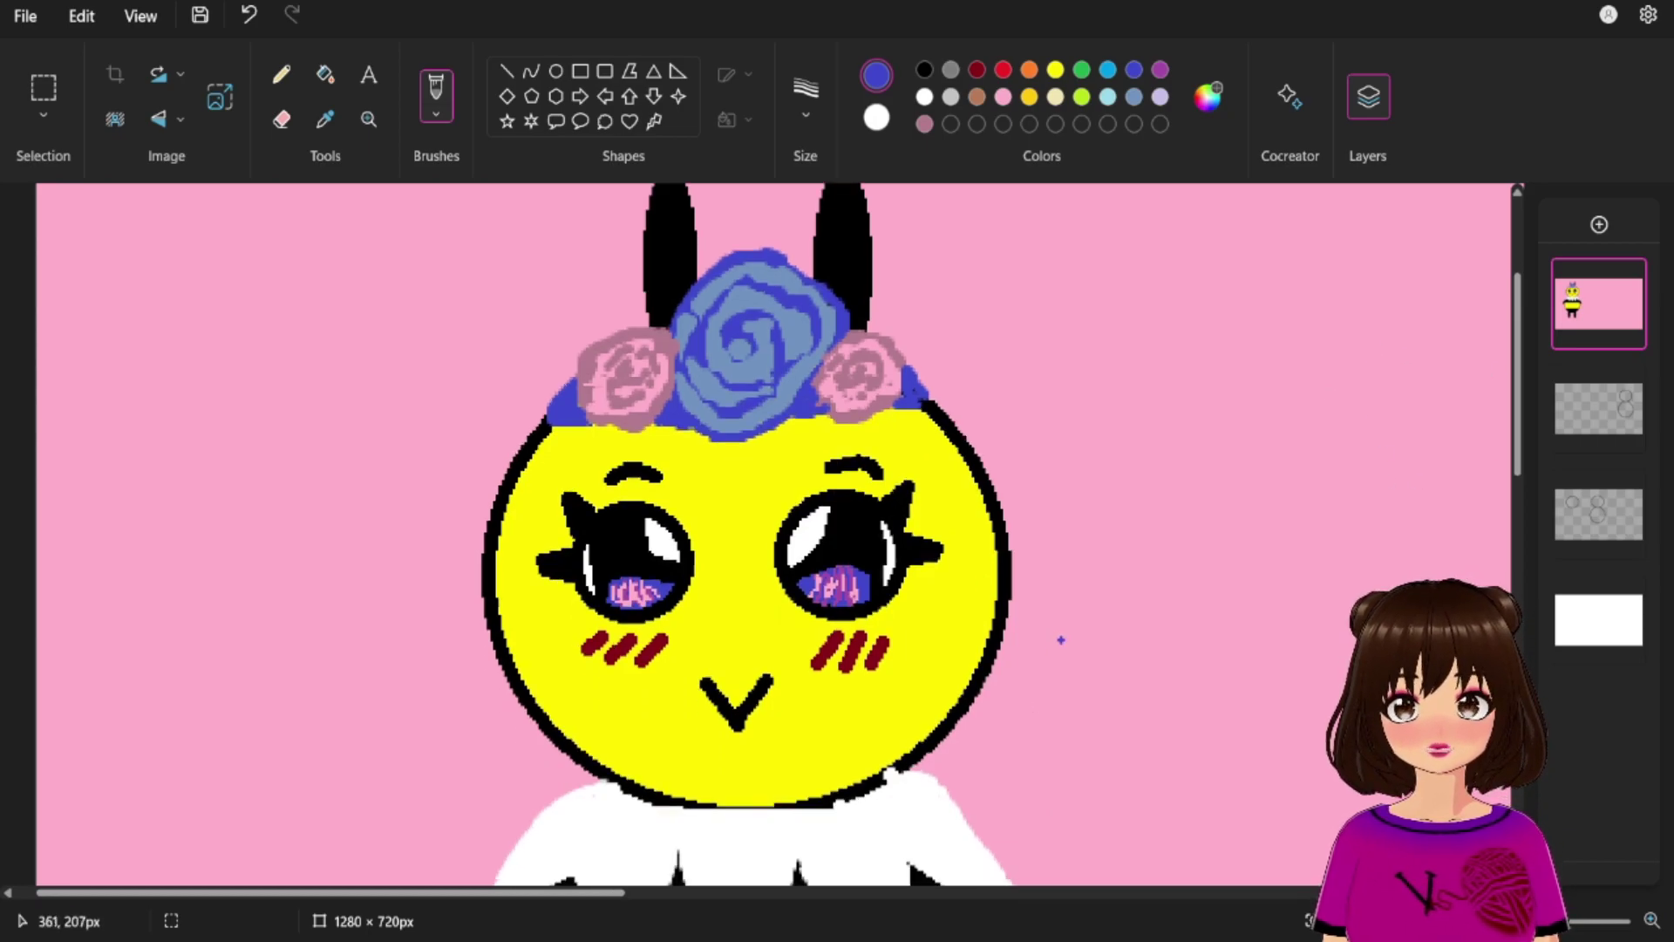
scroll(1101, 596, "down", 2)
scroll(1199, 512, "up", 6)
scroll(1205, 616, "down", 3)
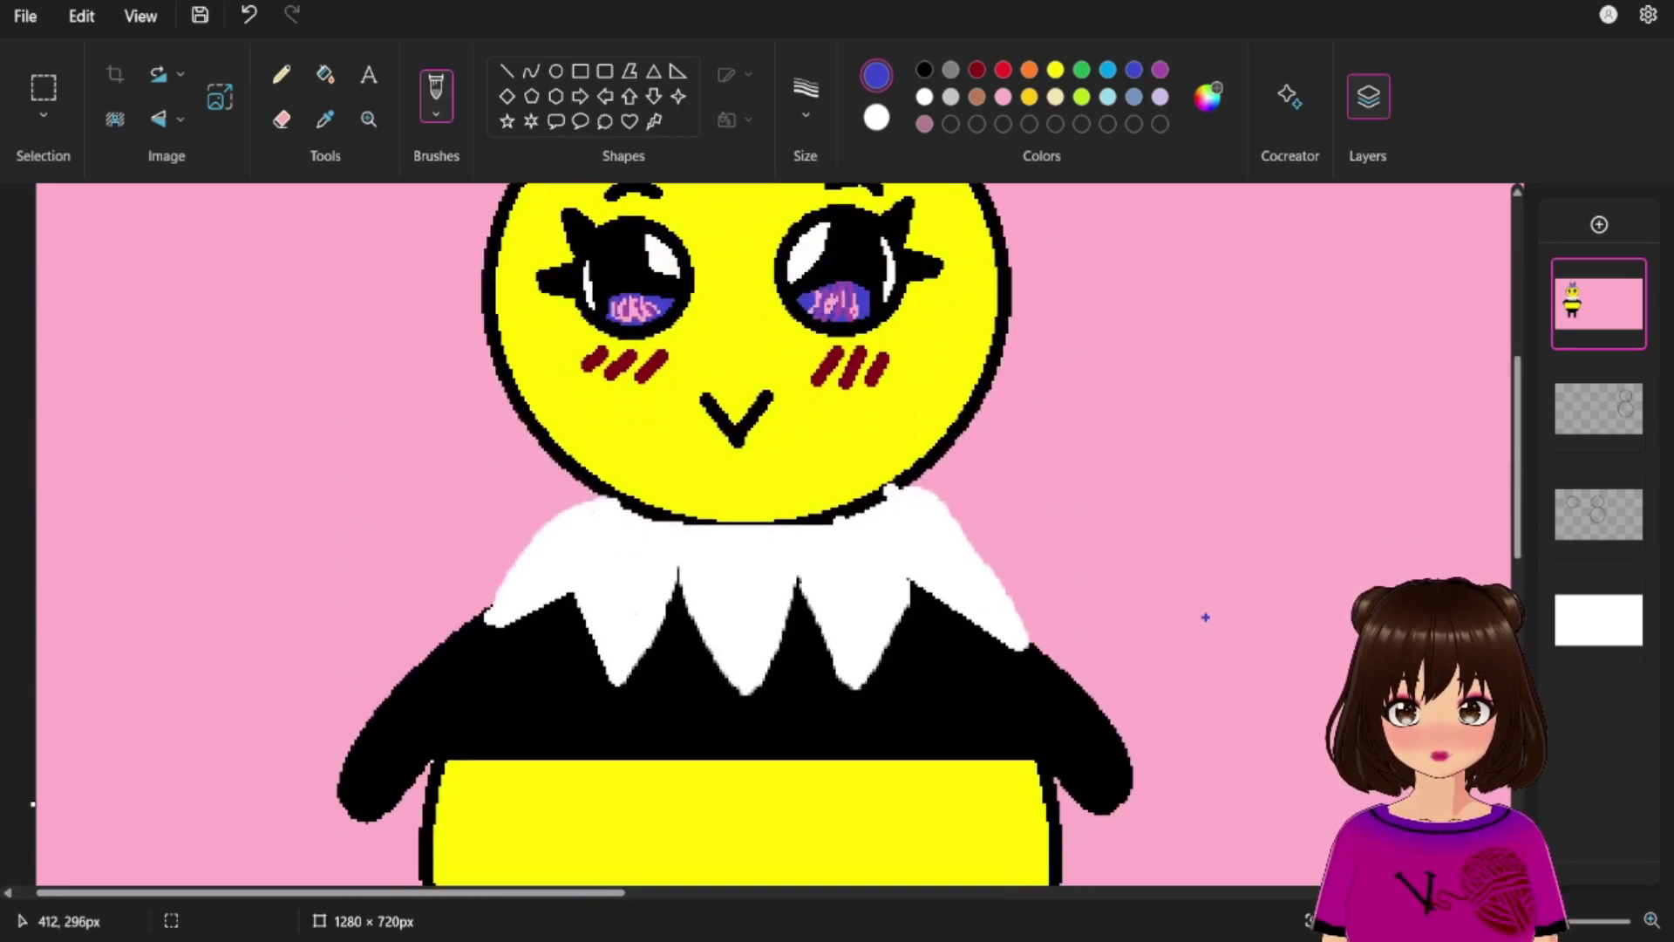
left_click(924, 70)
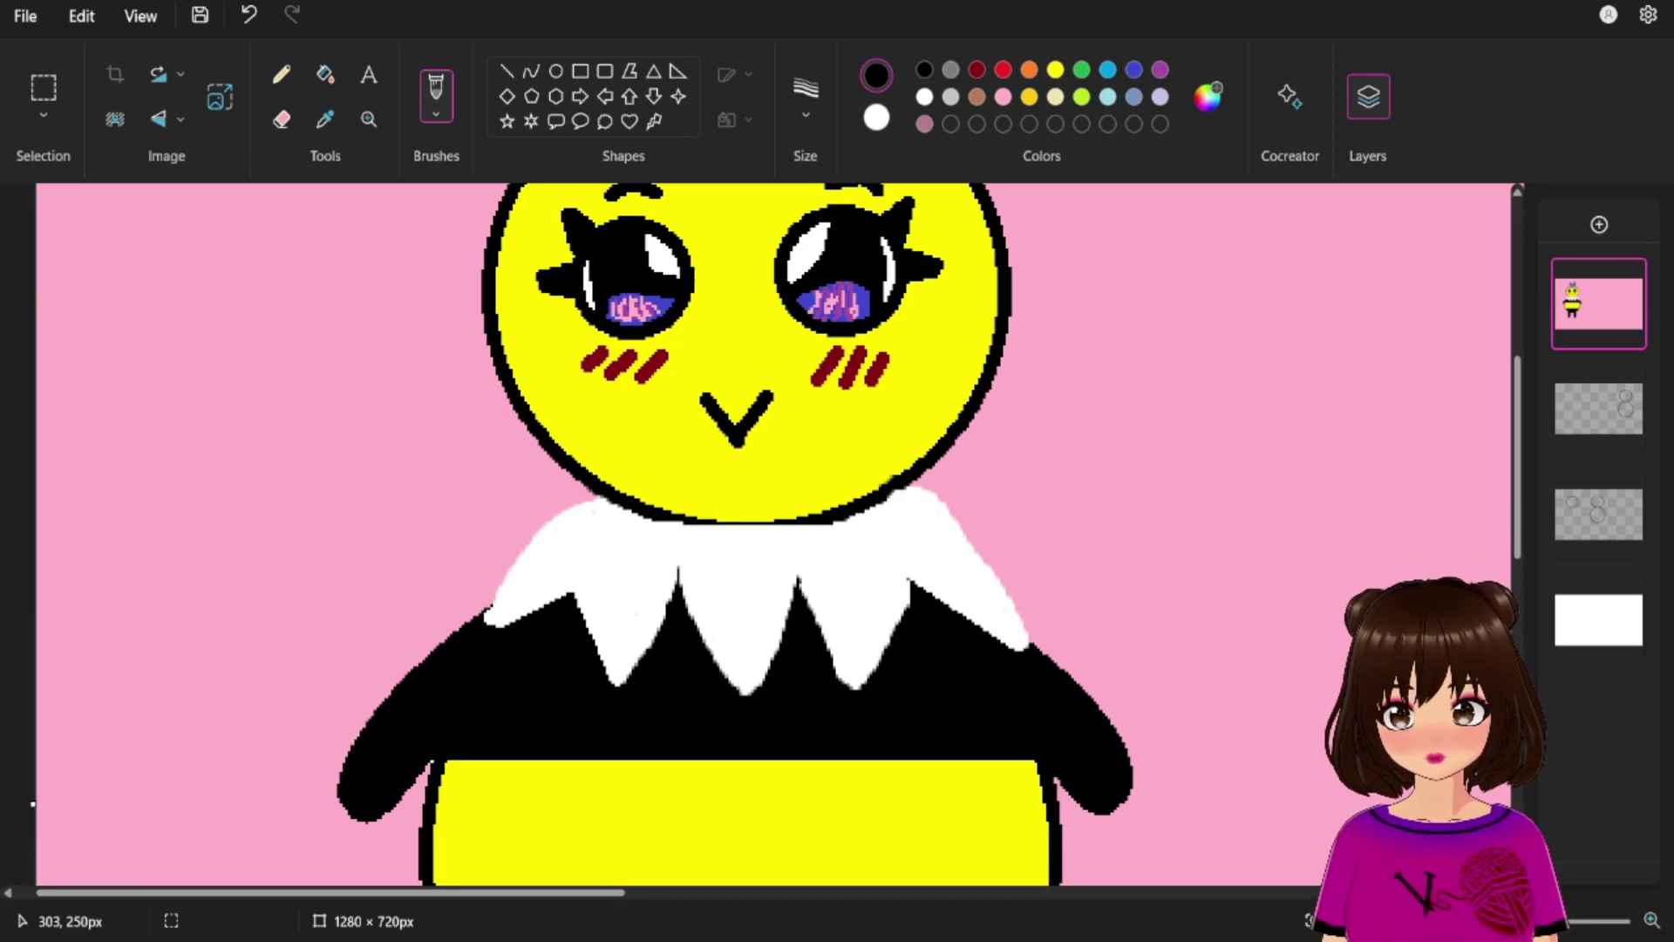
scroll(1236, 505, "up", 5)
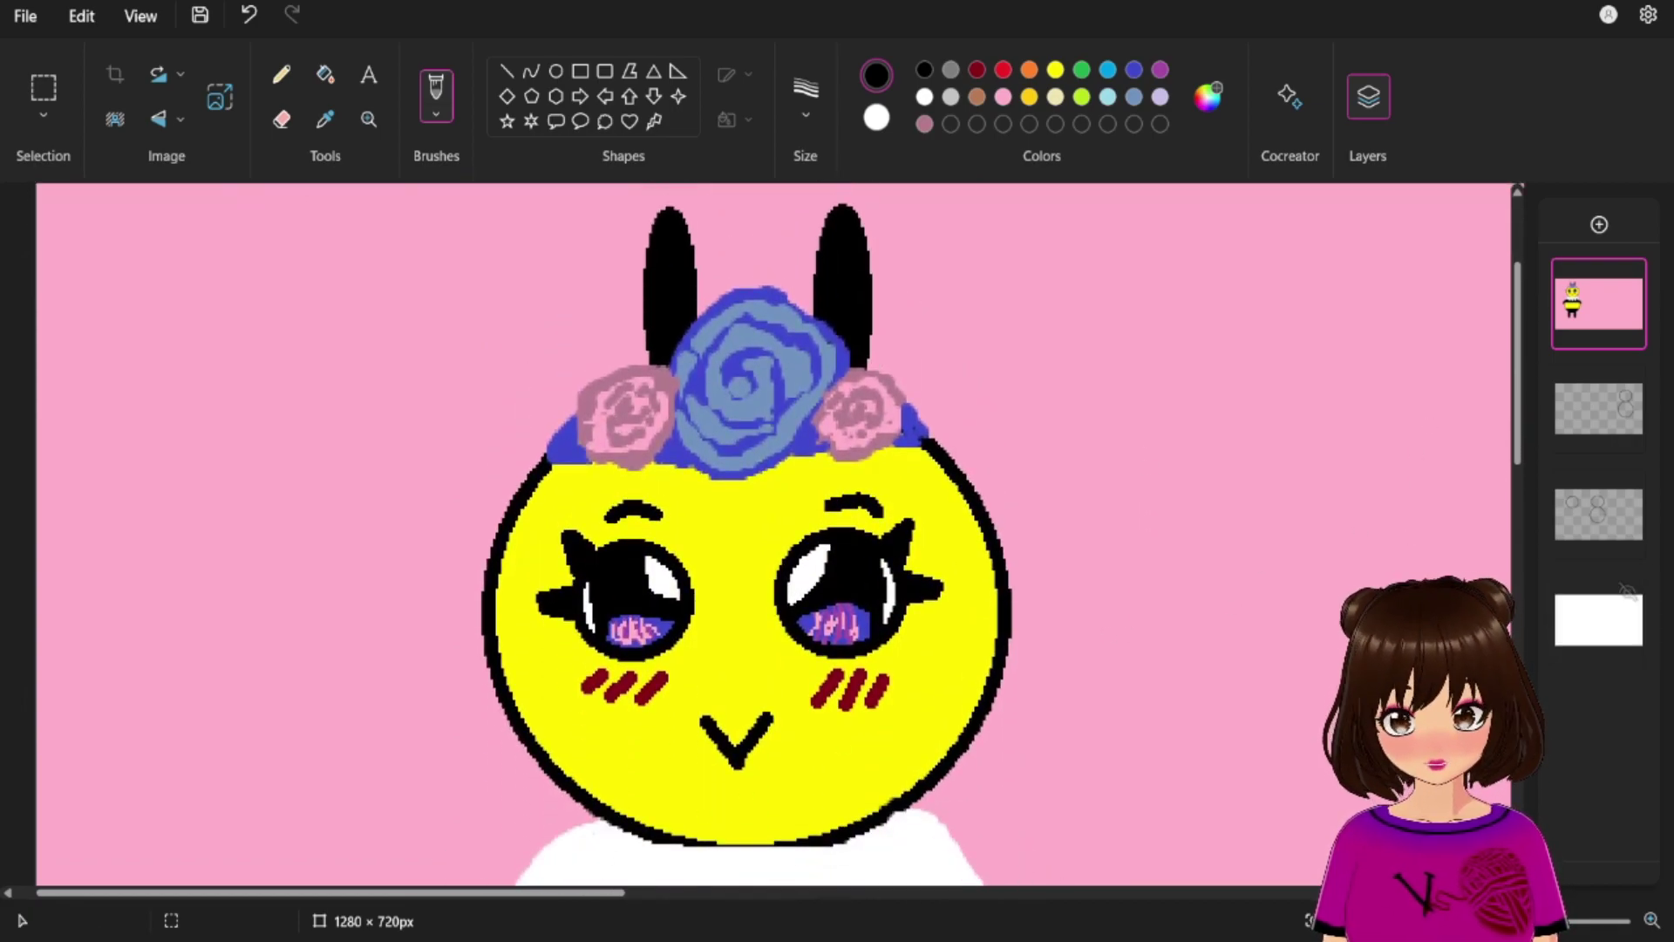
Move the rightmost character's layer to the top and delete the layer holding the middle character's outline.
left_click_drag(1559, 919, 1508, 920)
left_click(1626, 276)
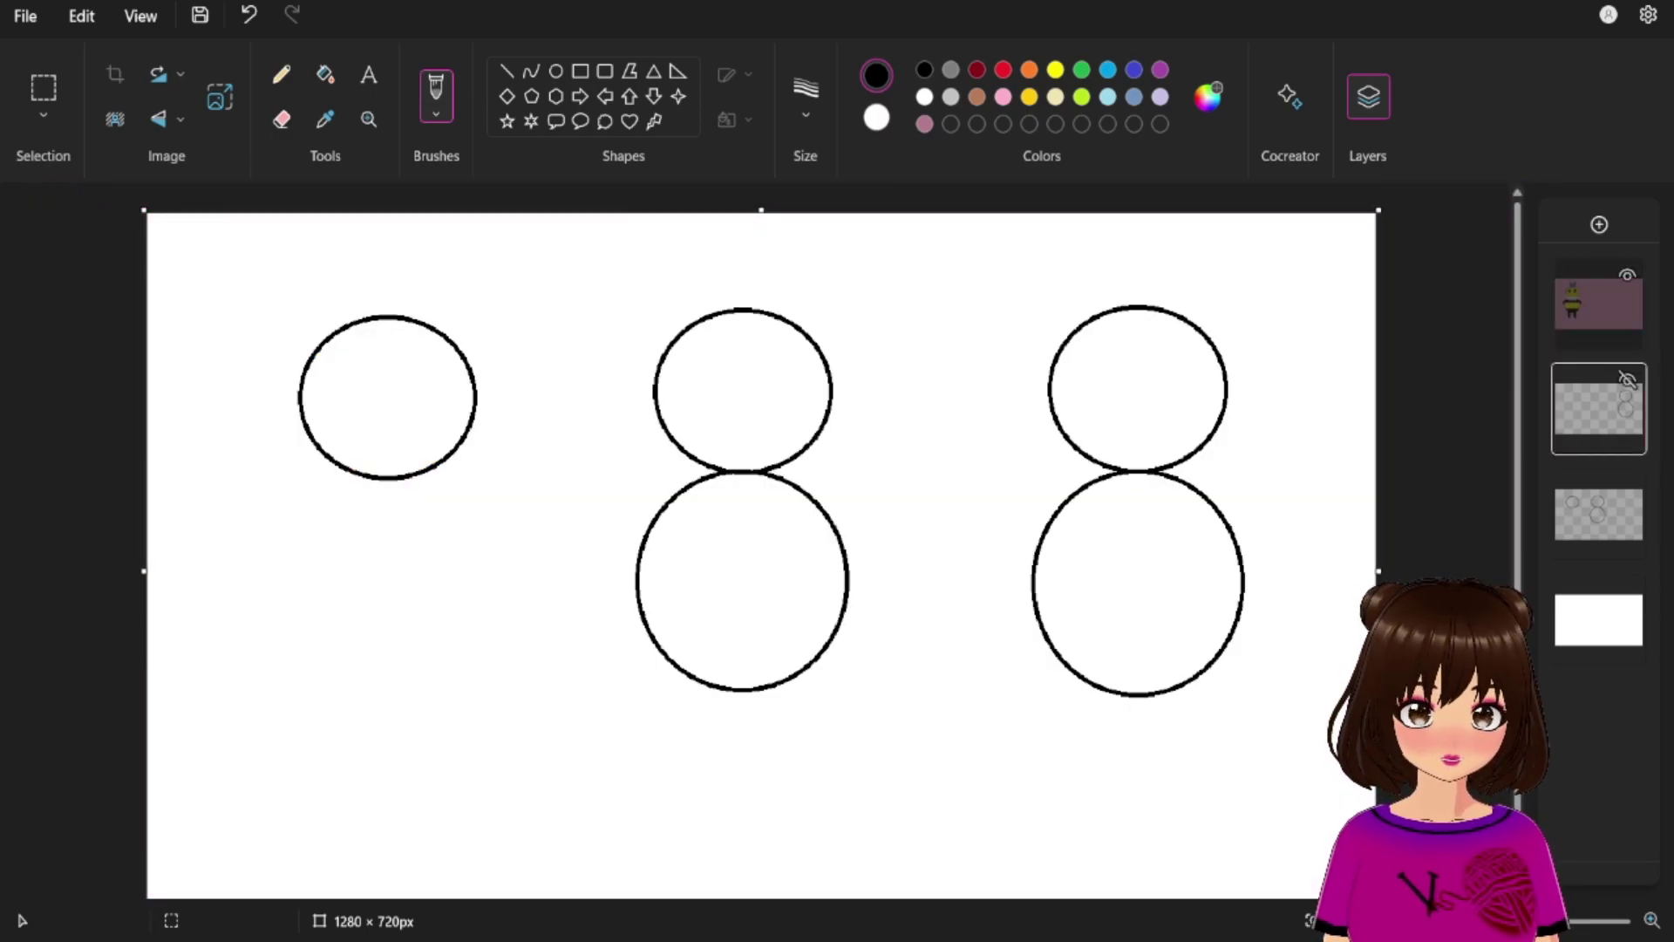
left_click(1626, 276)
left_click_drag(1598, 408, 1598, 303)
left_click(1598, 513)
key("Delete")
Draw two horizontal black stripe lines across the right character's body on its own layer.
left_click(507, 70)
left_click_drag(1040, 534, 1200, 523)
key("ctrl+z")
left_click_drag(1038, 546, 1238, 547)
key("ctrl+z")
key("ctrl+z")
key("ctrl+y")
key("ctrl+y")
left_click(1598, 303)
left_click_drag(1038, 546, 1235, 548)
left_click_drag(1044, 629, 1235, 628)
Brush the outlines of two drooping arms from the right character's neck down both sides of the body.
left_click(436, 87)
left_click_drag(1105, 473, 1039, 541)
mouse_move(1170, 474)
left_mouse_down()
mouse_move(1217, 527)
mouse_move(1274, 519)
left_mouse_up()
key("ctrl+z")
key("ctrl+z")
left_click_drag(1170, 475, 1235, 534)
mouse_move(1094, 691)
left_mouse_down()
mouse_move(1121, 678)
mouse_move(1090, 687)
mouse_move(1133, 699)
left_mouse_up()
key("ctrl+z")
left_click_drag(1161, 697, 1194, 681)
left_click(249, 15)
left_click(250, 15)
Draw two narrow upright ovals under the right character's body as legs, each about 25 × 69 px.
left_click(555, 70)
left_click_drag(1094, 690, 1123, 758)
left_click_drag(1158, 686, 1186, 759)
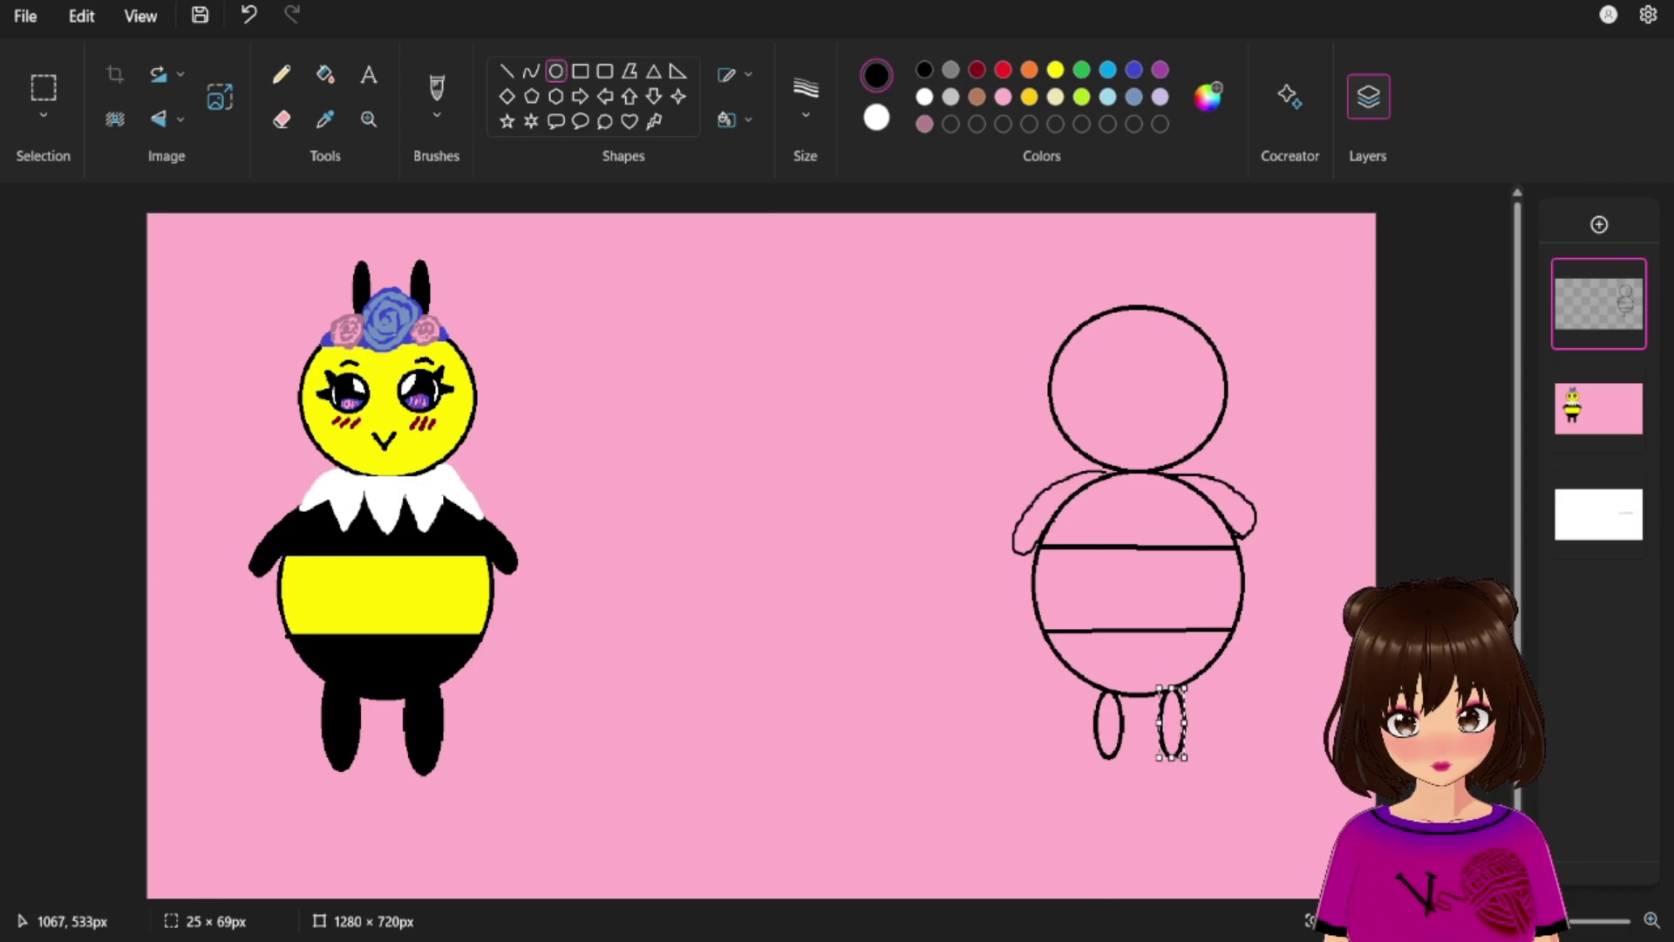
Fill the right character's arms, legs, and upper and lower body sections with black.
left_click(324, 74)
left_click(1037, 518)
left_click(1133, 510)
left_click(1133, 662)
left_click(1108, 724)
left_click(1172, 724)
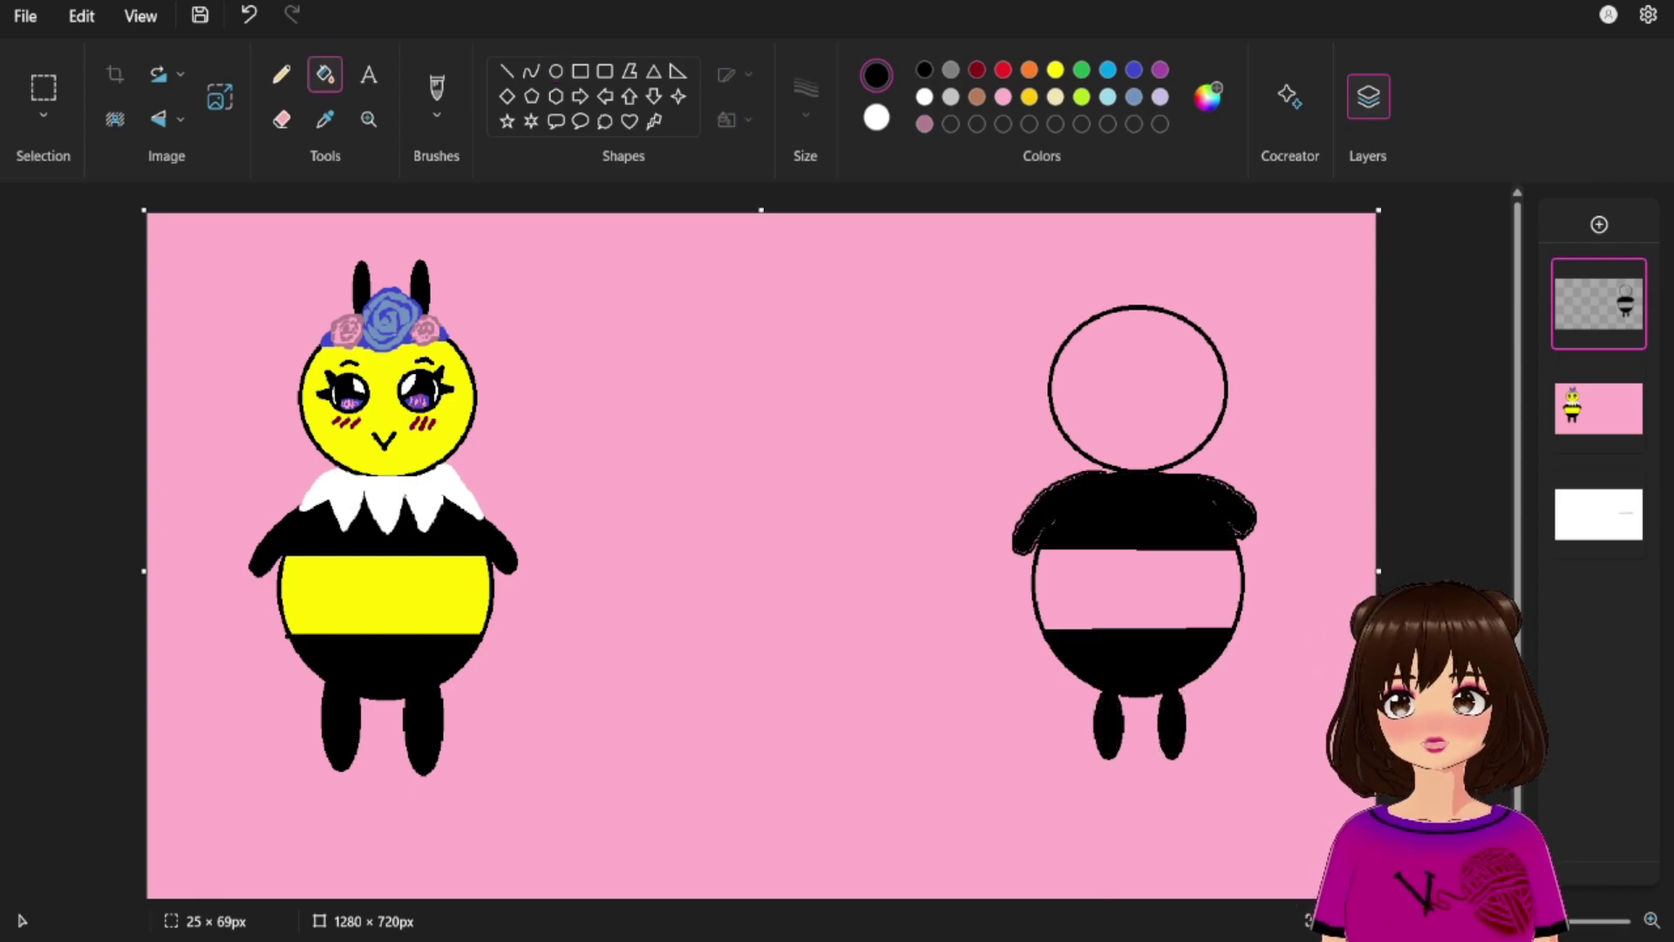
left_click(436, 87)
left_click(925, 96)
left_click_drag(1128, 545, 1091, 545)
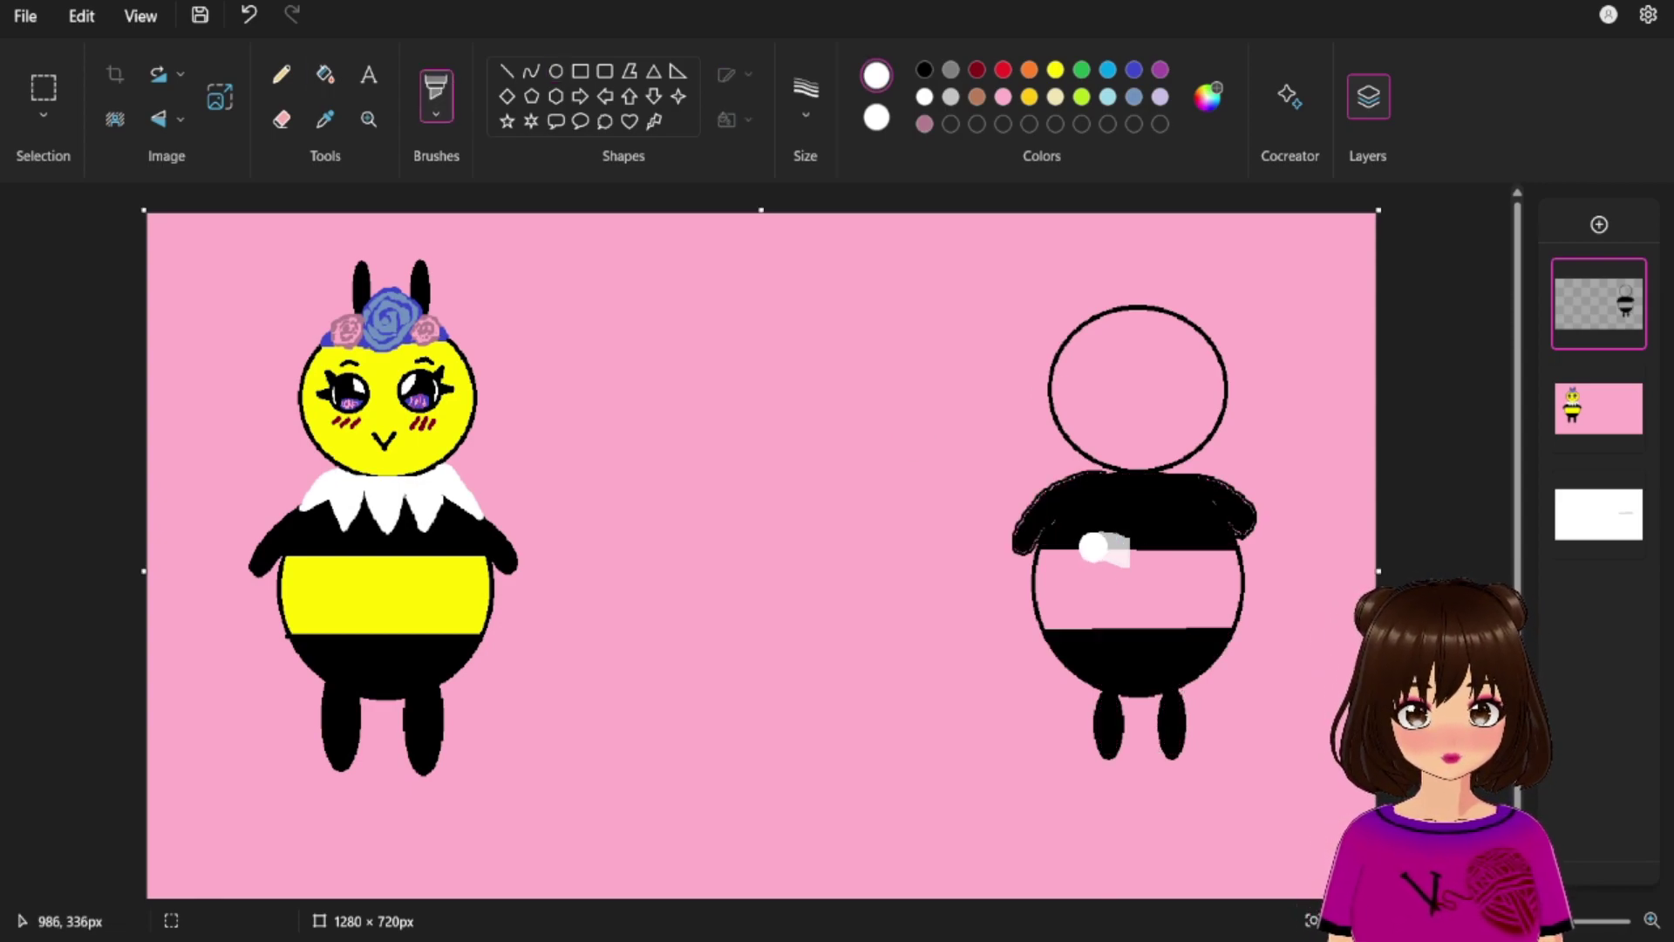
key("ctrl+z")
scroll(903, 557, "up", 3)
left_click(924, 70)
mouse_move(1120, 483)
left_mouse_down()
mouse_move(1141, 447)
mouse_move(1275, 377)
mouse_move(1269, 476)
mouse_move(1268, 441)
mouse_move(1275, 479)
mouse_move(1300, 476)
mouse_move(1222, 455)
left_mouse_up()
scroll(1247, 384, "right", 3)
key("ctrl+z")
left_click(249, 15)
left_click(281, 118)
key("ctrl+z")
left_click_drag(1517, 493, 1517, 471)
left_click_drag(918, 527, 893, 553)
left_click(248, 15)
Reshape the right character's arms with black brush strokes and fill the gaps in the left arm with black.
left_click(554, 71)
left_click(436, 88)
mouse_move(907, 466)
left_mouse_down()
mouse_move(852, 524)
mouse_move(926, 445)
mouse_move(853, 527)
left_mouse_up()
left_click_drag(1192, 426, 1251, 532)
key("ctrl+z")
left_click_drag(1269, 467, 1268, 540)
left_click(325, 74)
left_click(870, 545)
left_click(853, 565)
Extend the black arm shapes and fill the gaps in the right arm, brushing over leftover spots.
left_click(436, 87)
scroll(723, 536, "up", 3)
mouse_move(1109, 455)
left_mouse_down()
mouse_move(1063, 608)
mouse_move(1033, 618)
left_mouse_up()
left_click_drag(942, 891, 1227, 891)
left_click(326, 74)
left_click(1194, 507)
left_click(1190, 569)
left_click(436, 87)
mouse_move(1153, 412)
left_mouse_down()
mouse_move(1186, 567)
mouse_move(1138, 532)
left_mouse_up()
Brush white outlines of pointed collar petals around the right character's neck.
left_click(924, 96)
scroll(755, 533, "up", 3)
mouse_move(396, 493)
left_mouse_down()
mouse_move(202, 657)
mouse_move(694, 852)
mouse_move(736, 602)
left_mouse_up()
Fill the collar petals with white, undoing misplaced fills and strokes.
left_click(325, 74)
left_click(305, 593)
left_click(475, 663)
left_click(248, 15)
left_click(435, 87)
mouse_move(401, 495)
left_mouse_down()
mouse_move(722, 527)
mouse_move(427, 519)
mouse_move(377, 485)
left_mouse_up()
key("ctrl+z")
left_click(325, 74)
left_click(820, 537)
left_click(828, 593)
left_click(649, 662)
left_click(513, 610)
Brush white over the leftover black specks in the right bee's two middle collar petals.
left_click(436, 87)
mouse_move(484, 548)
left_mouse_down()
mouse_move(431, 597)
mouse_move(450, 824)
left_mouse_up()
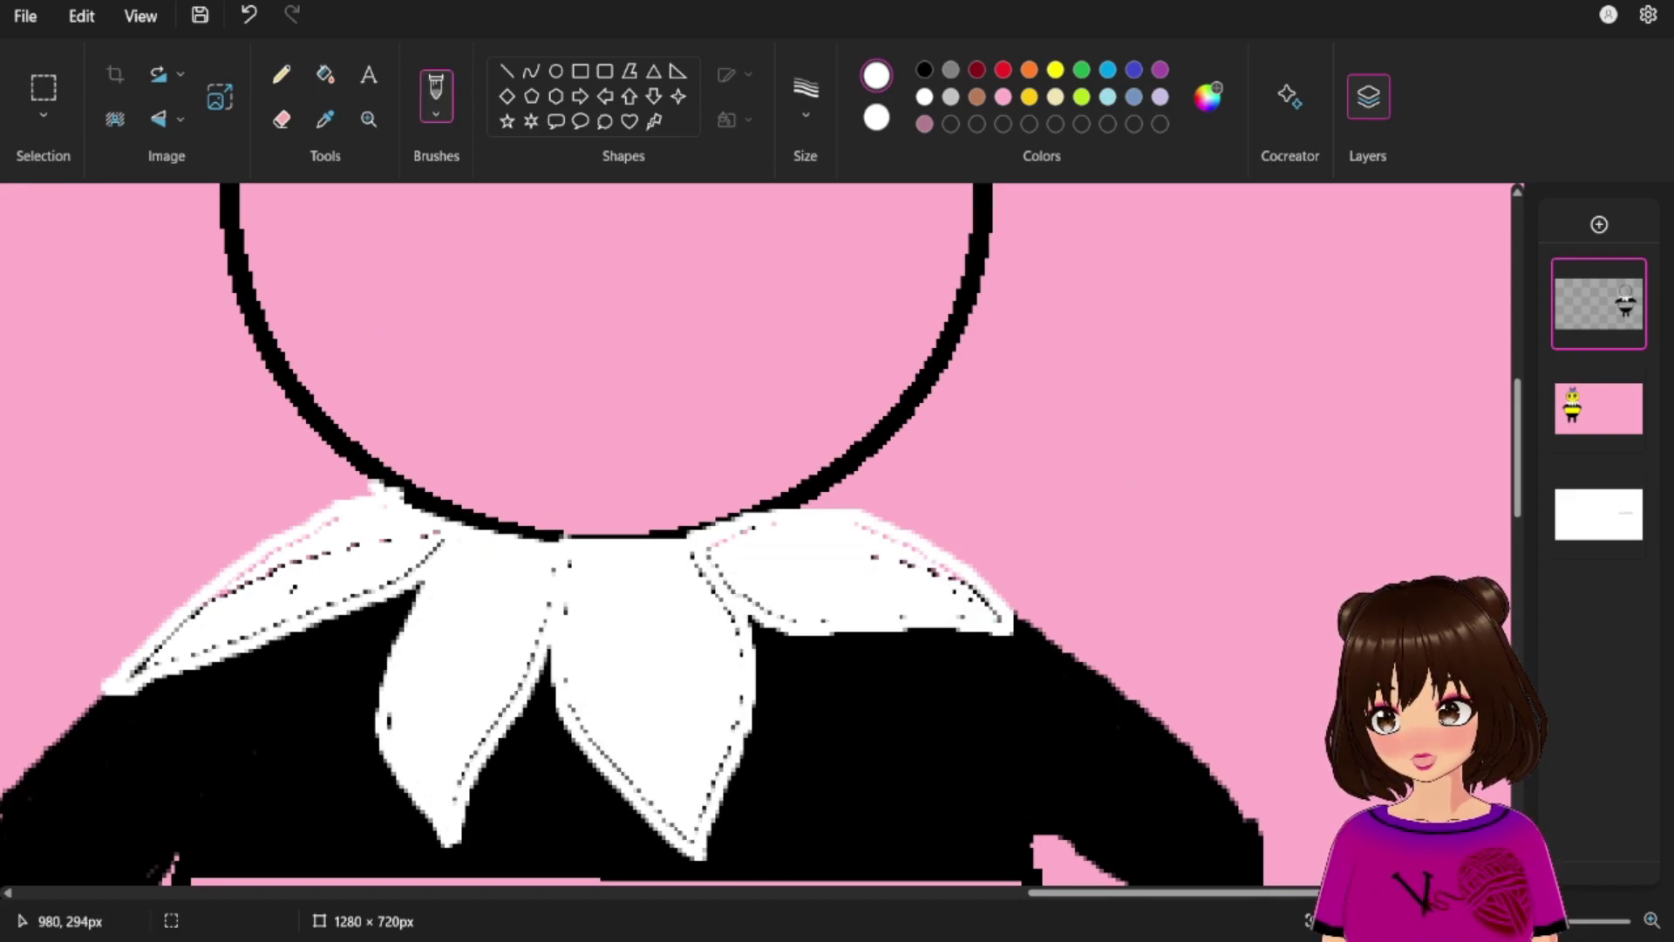
left_click_drag(522, 701, 535, 656)
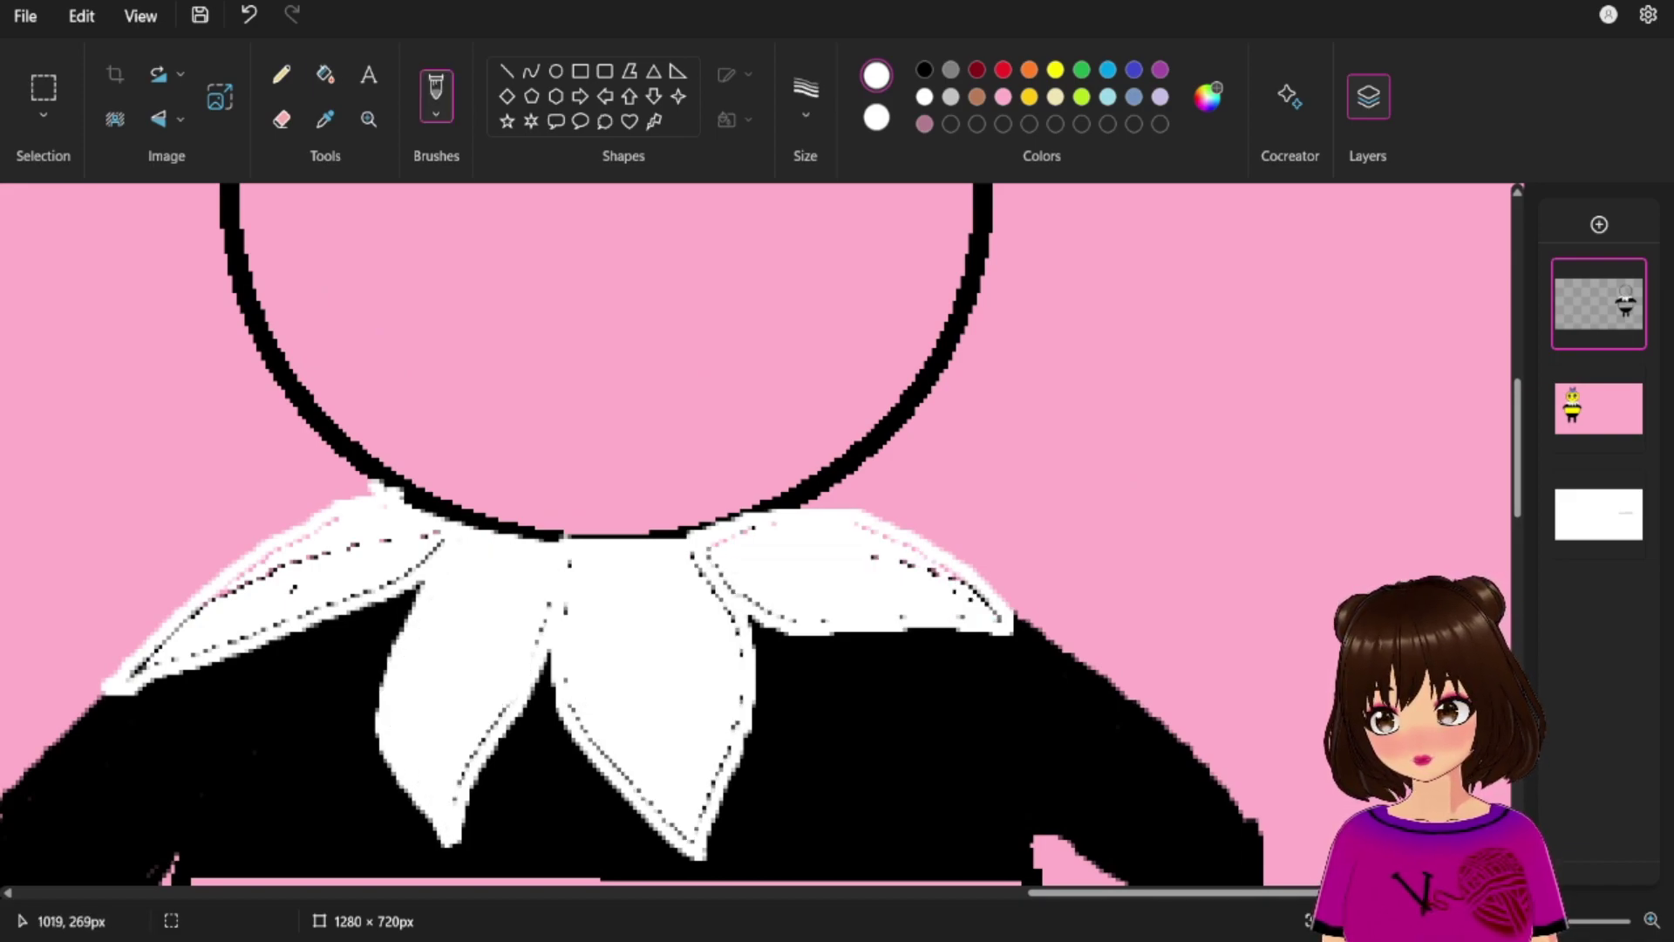
left_click_drag(488, 724, 464, 782)
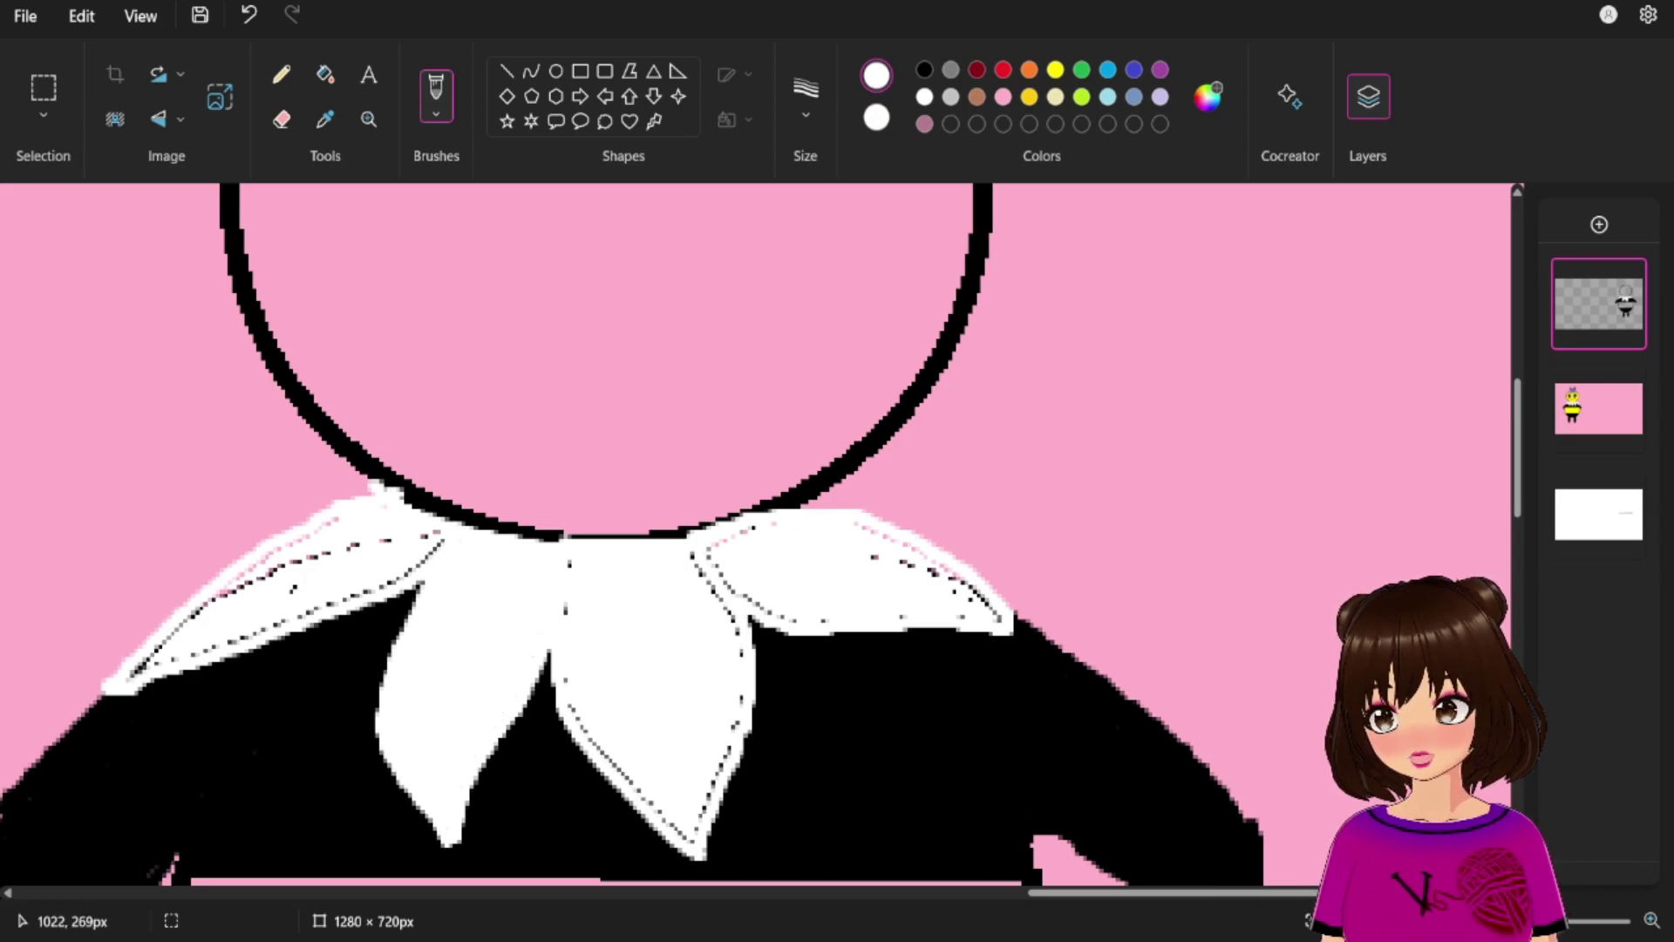
mouse_move(553, 680)
left_mouse_down()
mouse_move(571, 740)
mouse_move(644, 791)
left_mouse_up()
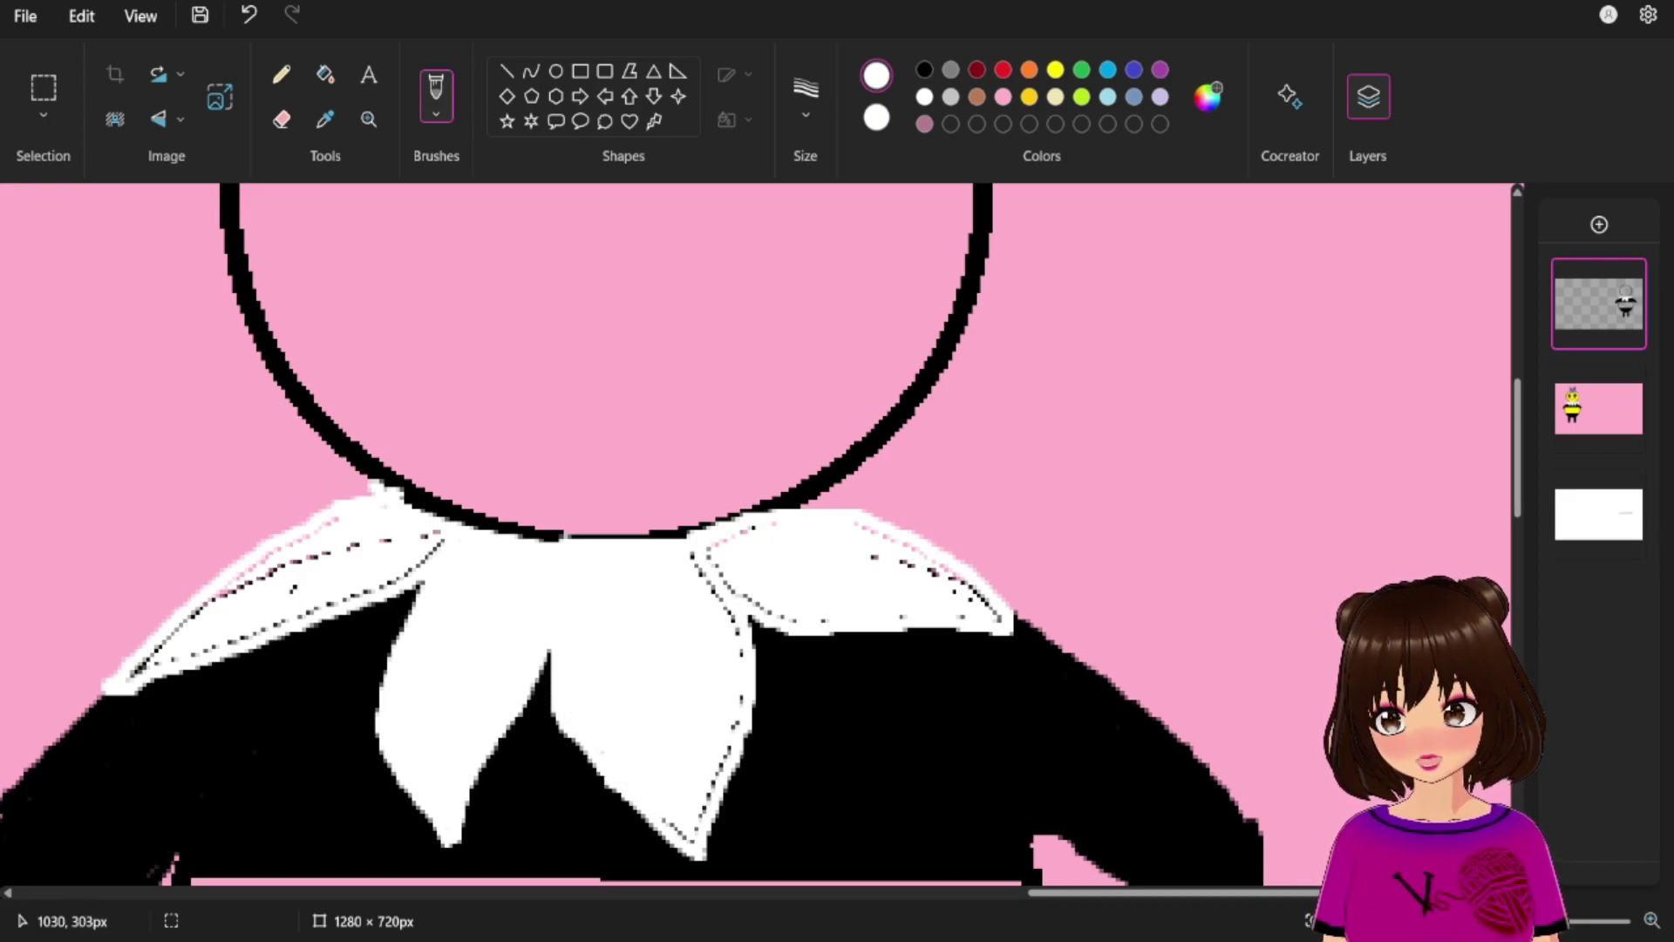
mouse_move(708, 807)
left_mouse_down()
mouse_move(733, 767)
mouse_move(709, 790)
left_mouse_up()
left_click_drag(741, 698, 734, 726)
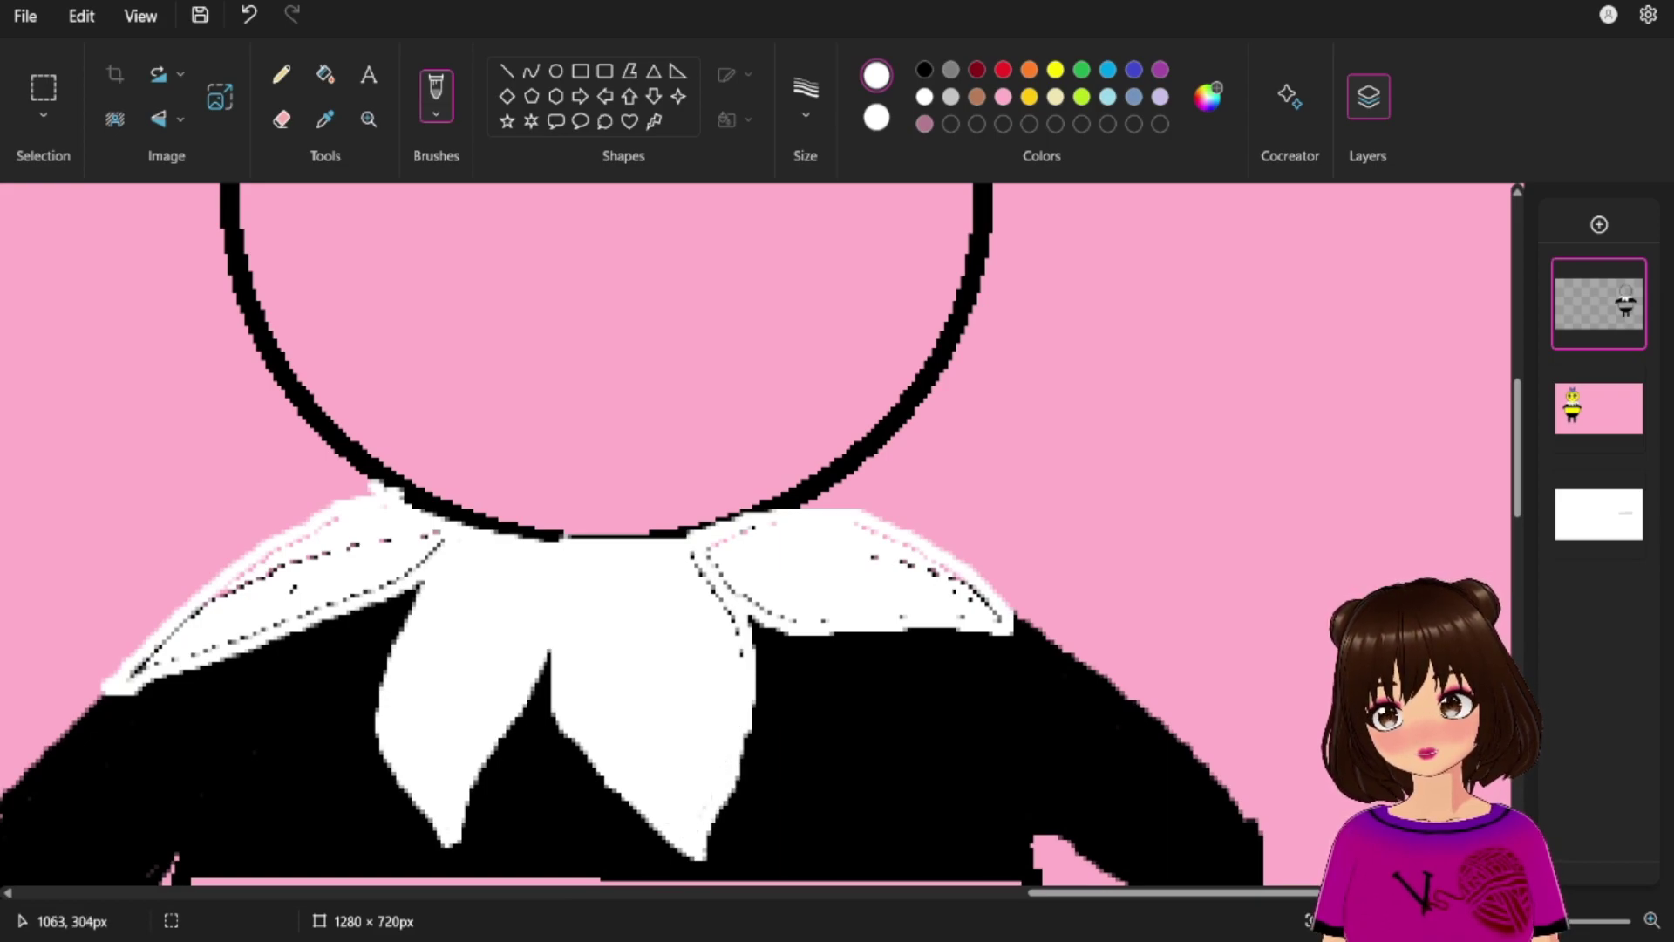
Brush white over the leftover specks in the two outer collar petals.
mouse_move(735, 635)
left_mouse_down()
mouse_move(707, 574)
mouse_move(772, 615)
left_mouse_up()
left_click(747, 530)
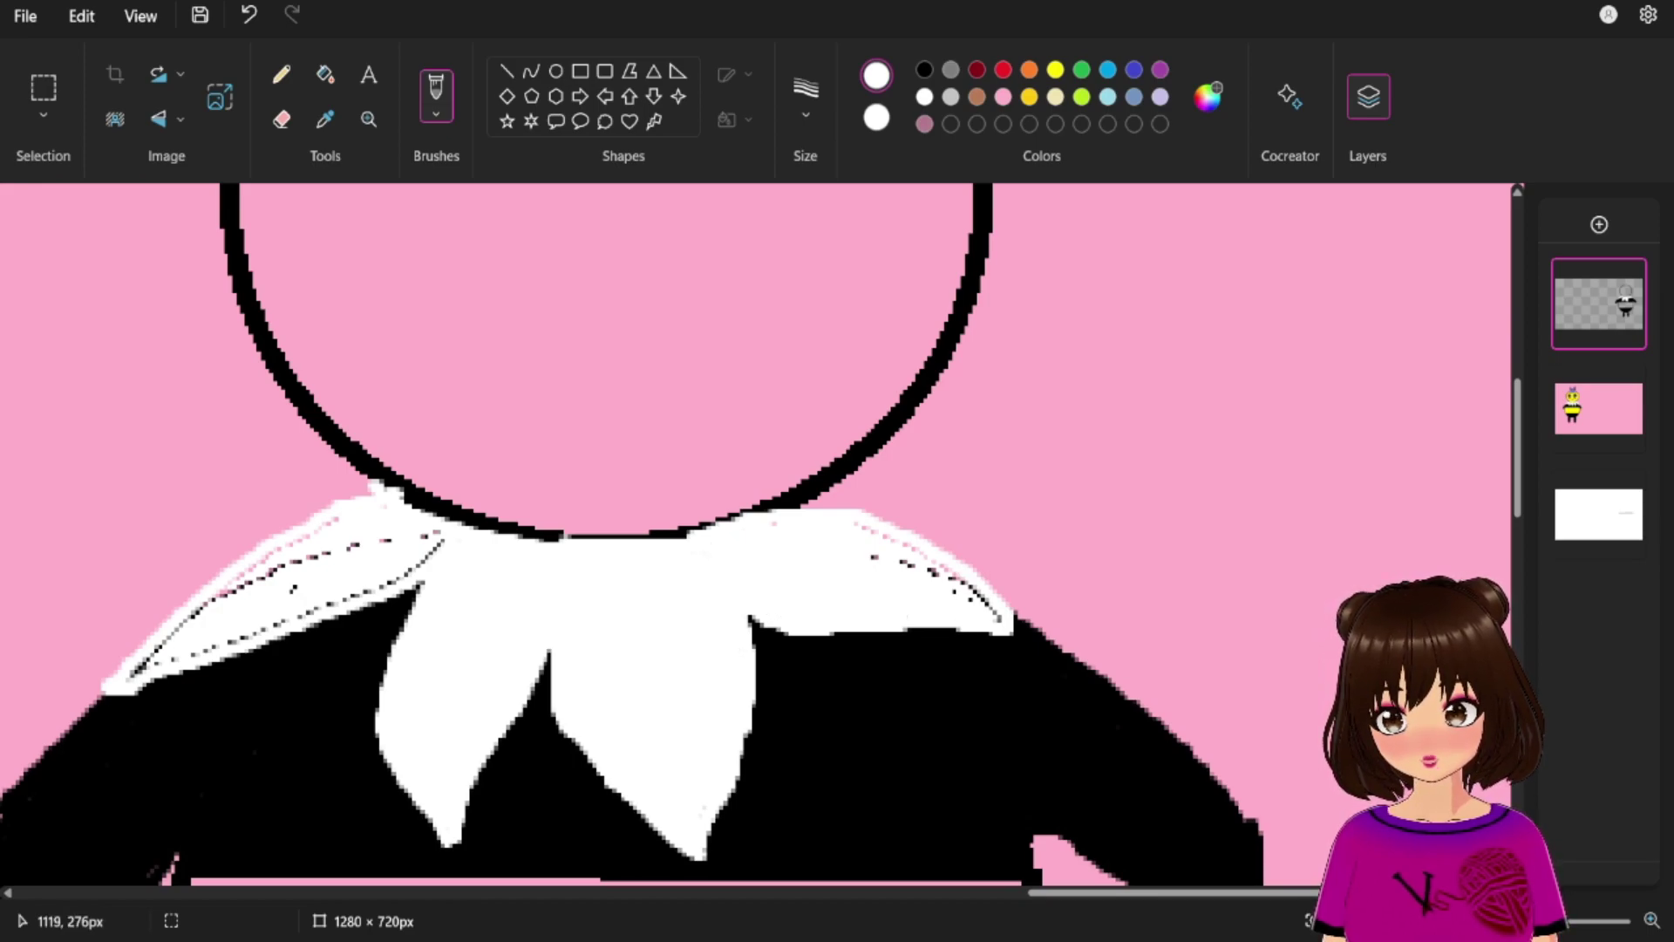
left_click_drag(985, 605, 917, 551)
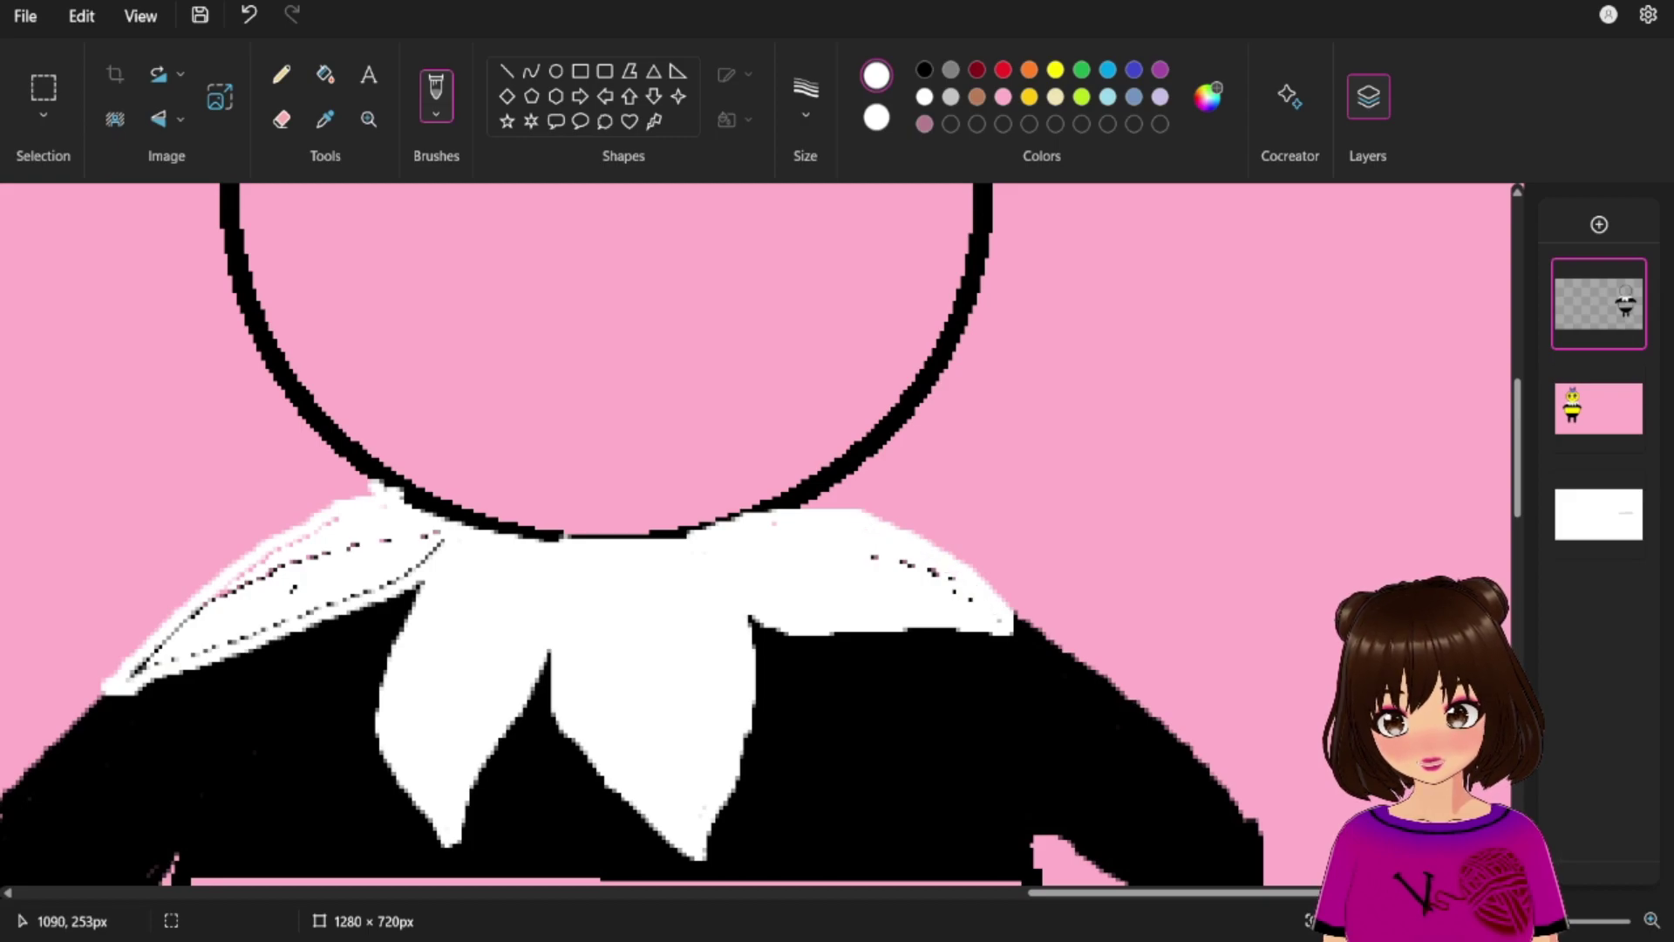
left_click(970, 598)
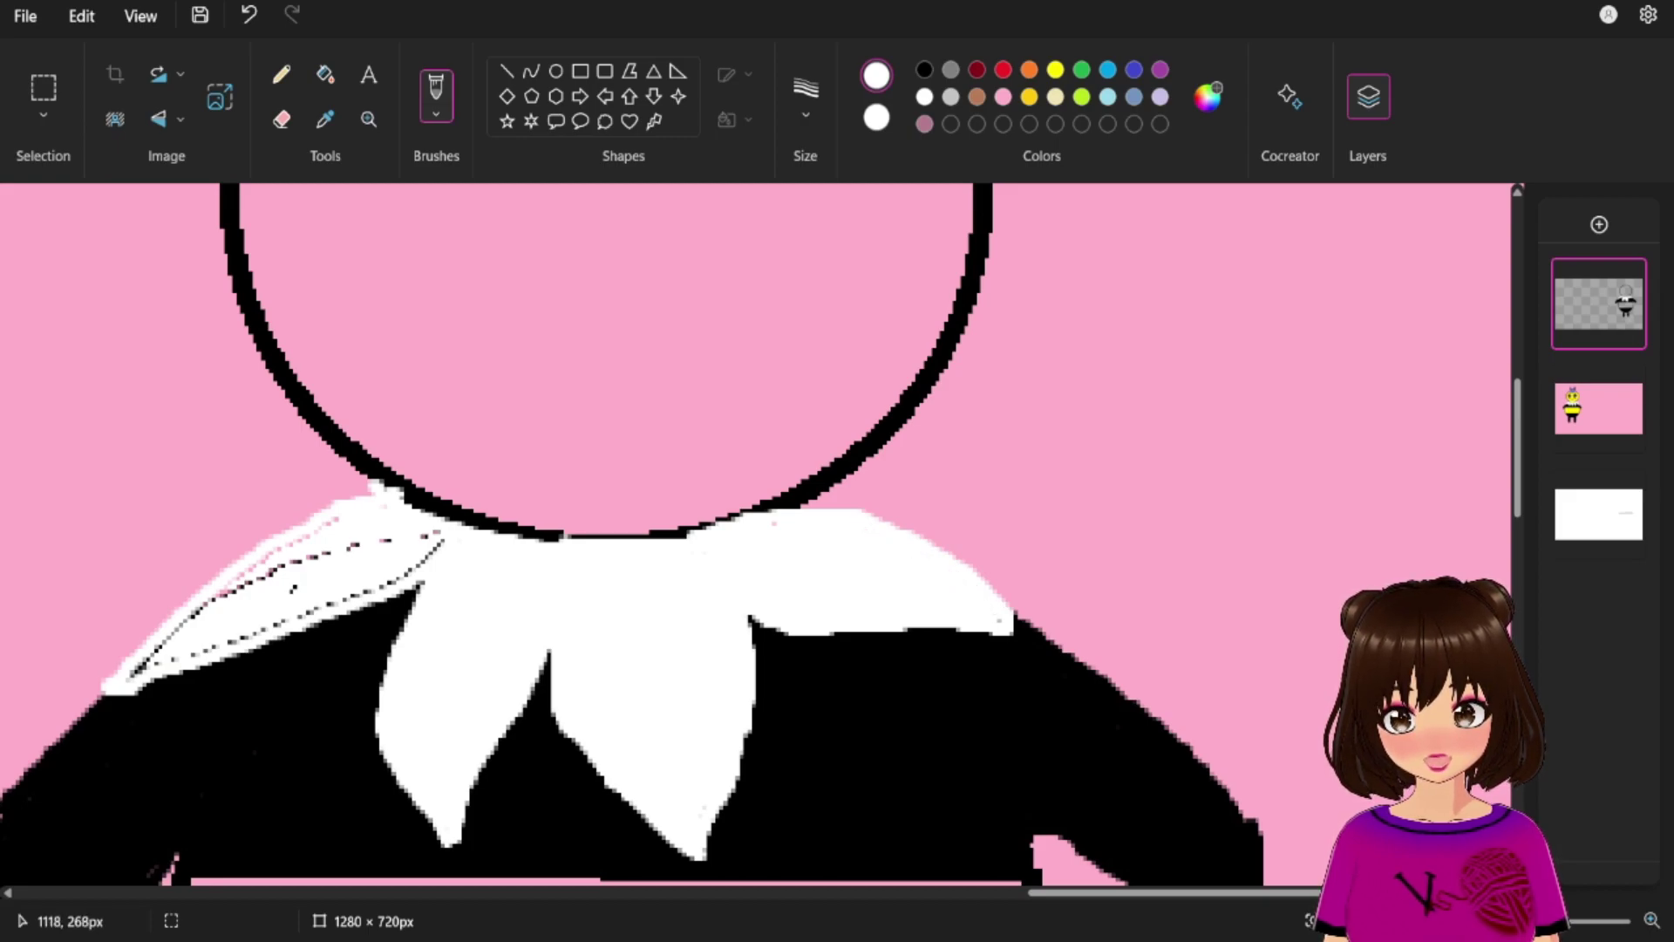
mouse_move(440, 533)
left_mouse_down()
mouse_move(419, 562)
mouse_move(318, 610)
mouse_move(131, 671)
mouse_move(344, 517)
left_mouse_up()
left_click_drag(244, 588, 336, 551)
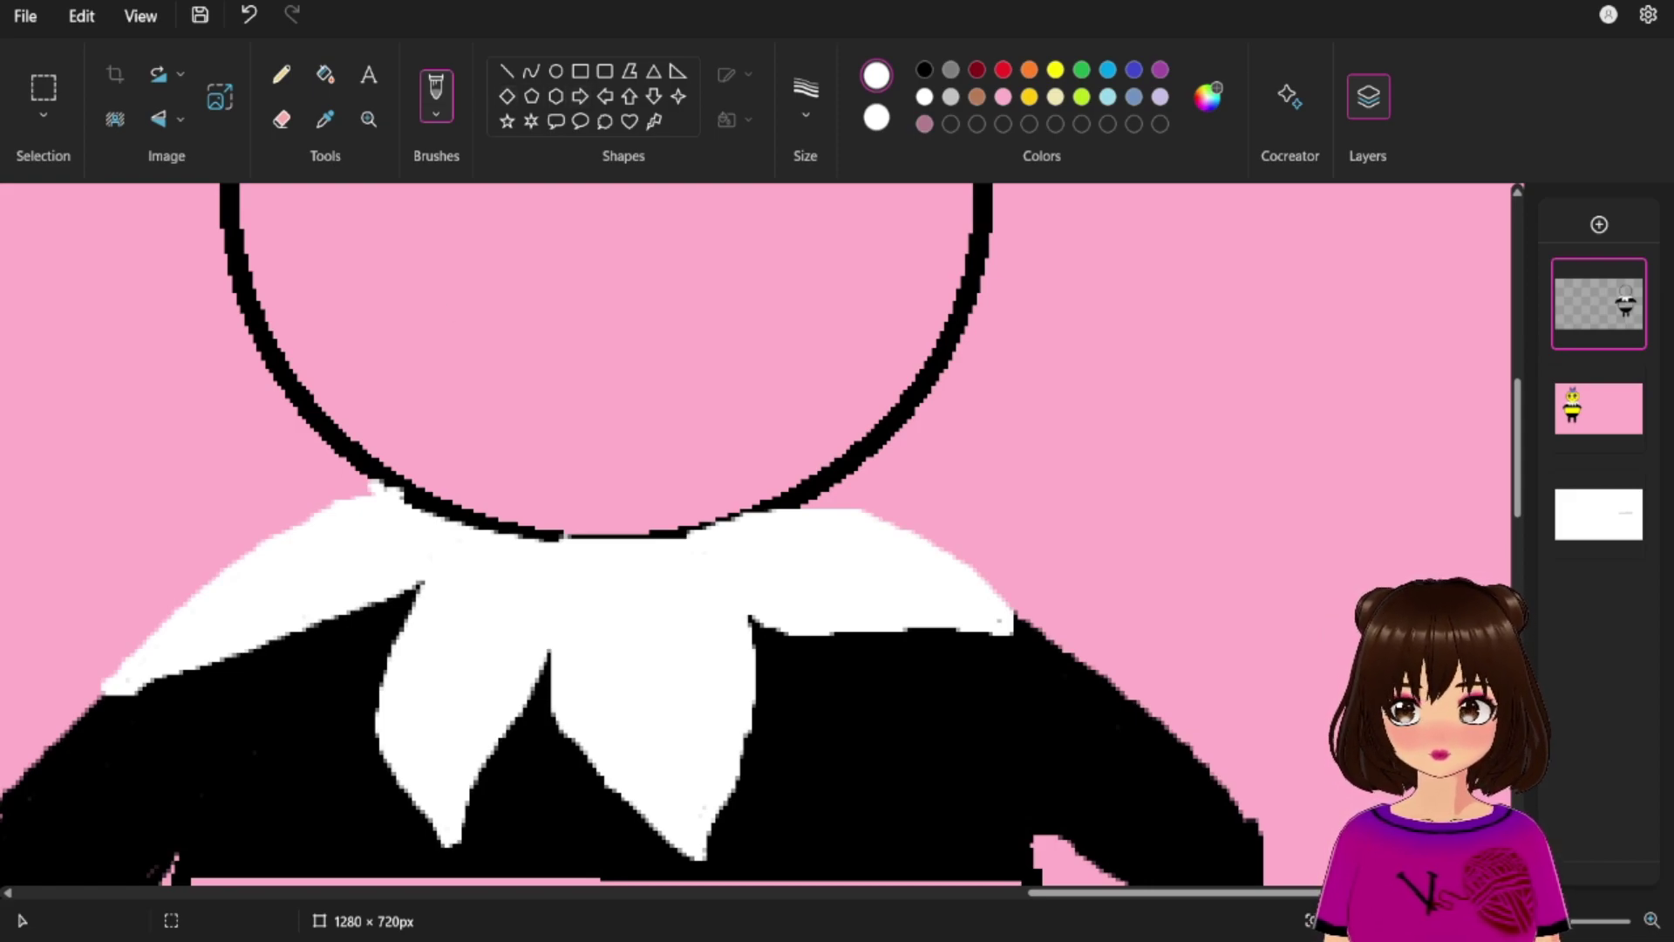
Brush white outlines of two leaf-shaped petals side by side below the right bee's collar, meeting at the body's centre.
left_click(281, 119)
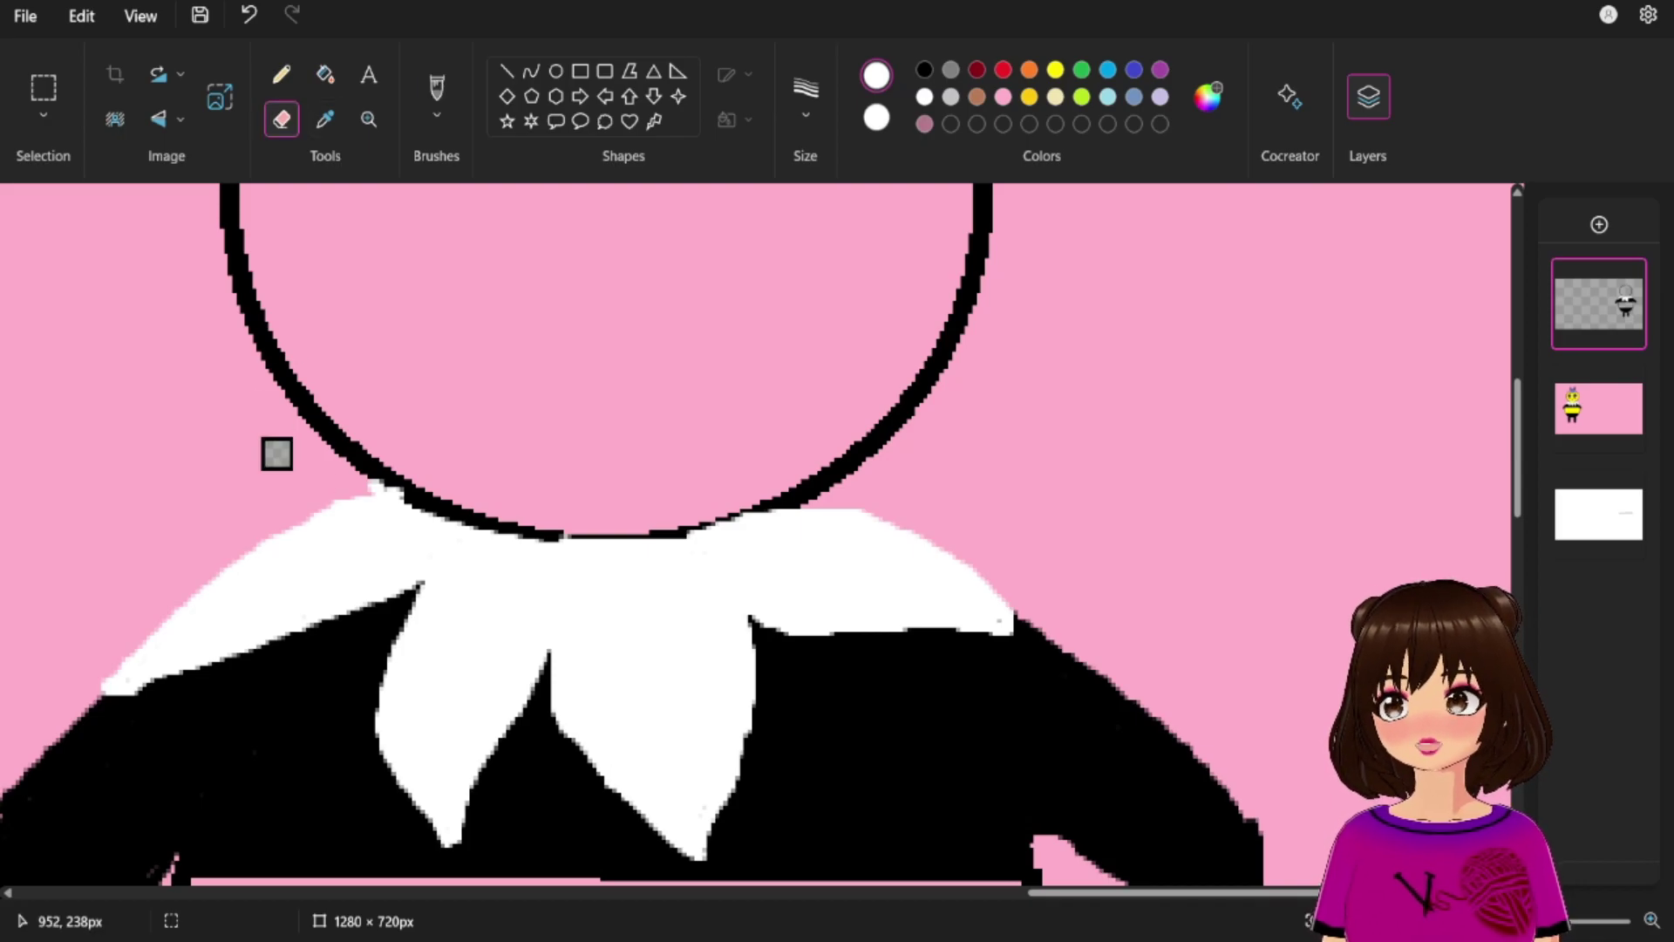
left_click(280, 74)
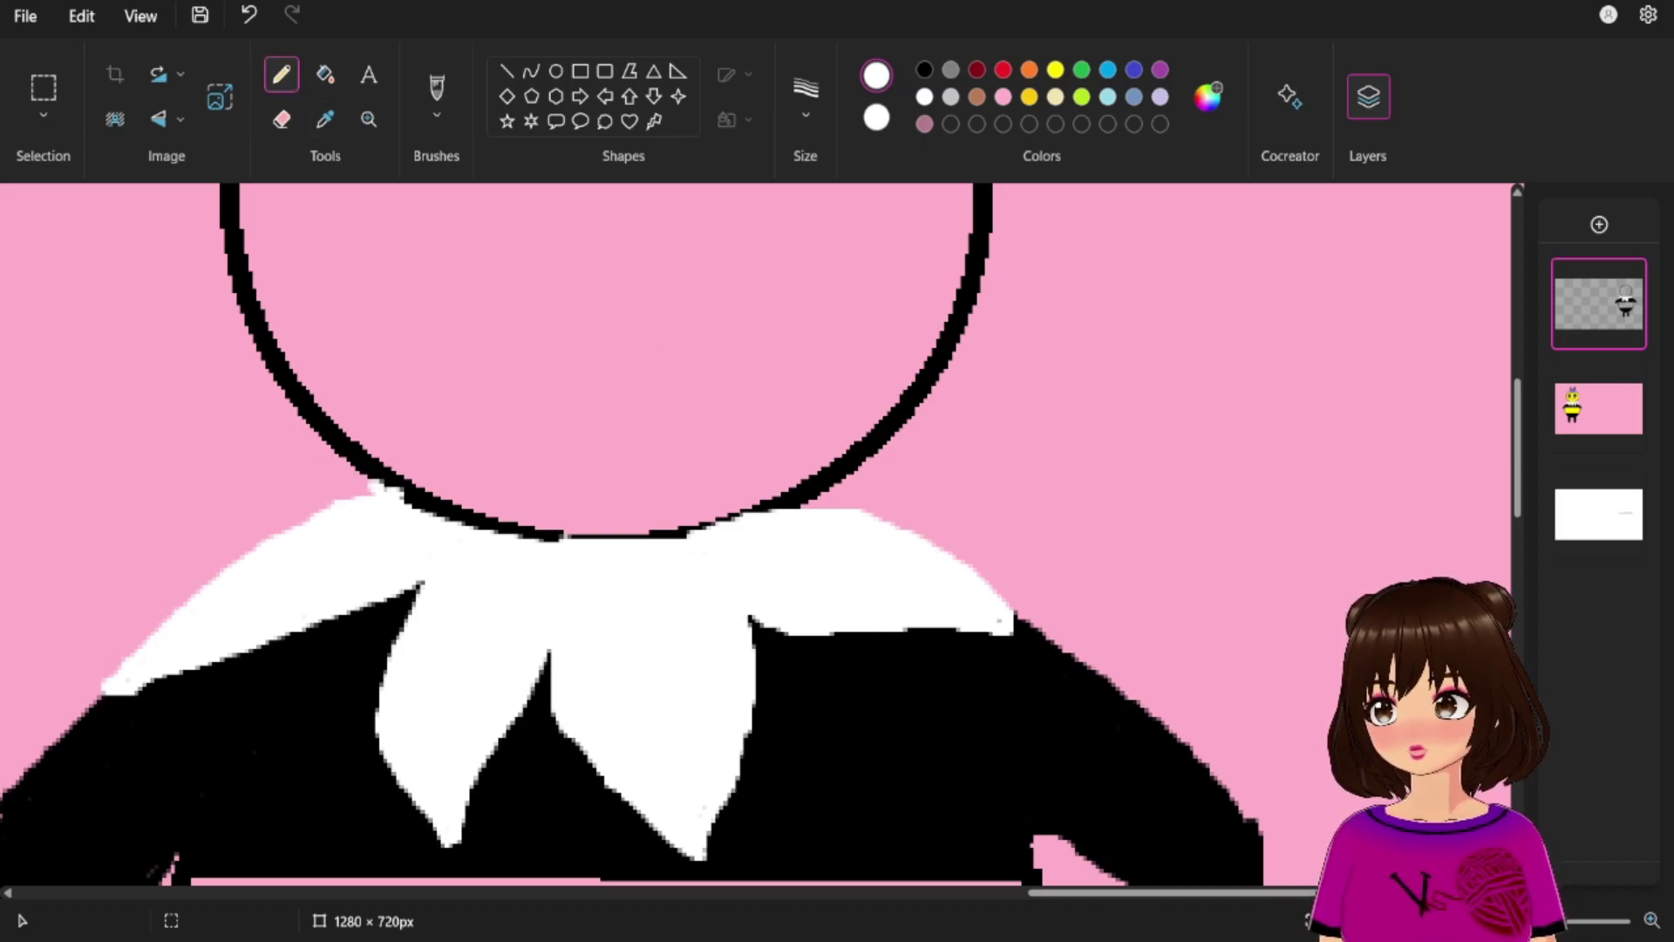
left_click(436, 87)
left_click(1002, 96)
scroll(1177, 598, "down", 2)
mouse_move(1177, 892)
left_mouse_down()
mouse_move(900, 892)
mouse_move(1119, 892)
left_mouse_up()
left_click(924, 96)
mouse_move(822, 676)
left_mouse_down()
mouse_move(1155, 660)
mouse_move(815, 693)
left_mouse_up()
left_click_drag(558, 746, 815, 693)
Fill the two lower petals with white and brush over their upper edges.
left_click(324, 75)
left_click(645, 688)
left_click(990, 707)
left_click(985, 641)
left_click(436, 87)
mouse_move(697, 647)
left_mouse_down()
mouse_move(498, 717)
mouse_move(866, 652)
left_mouse_up()
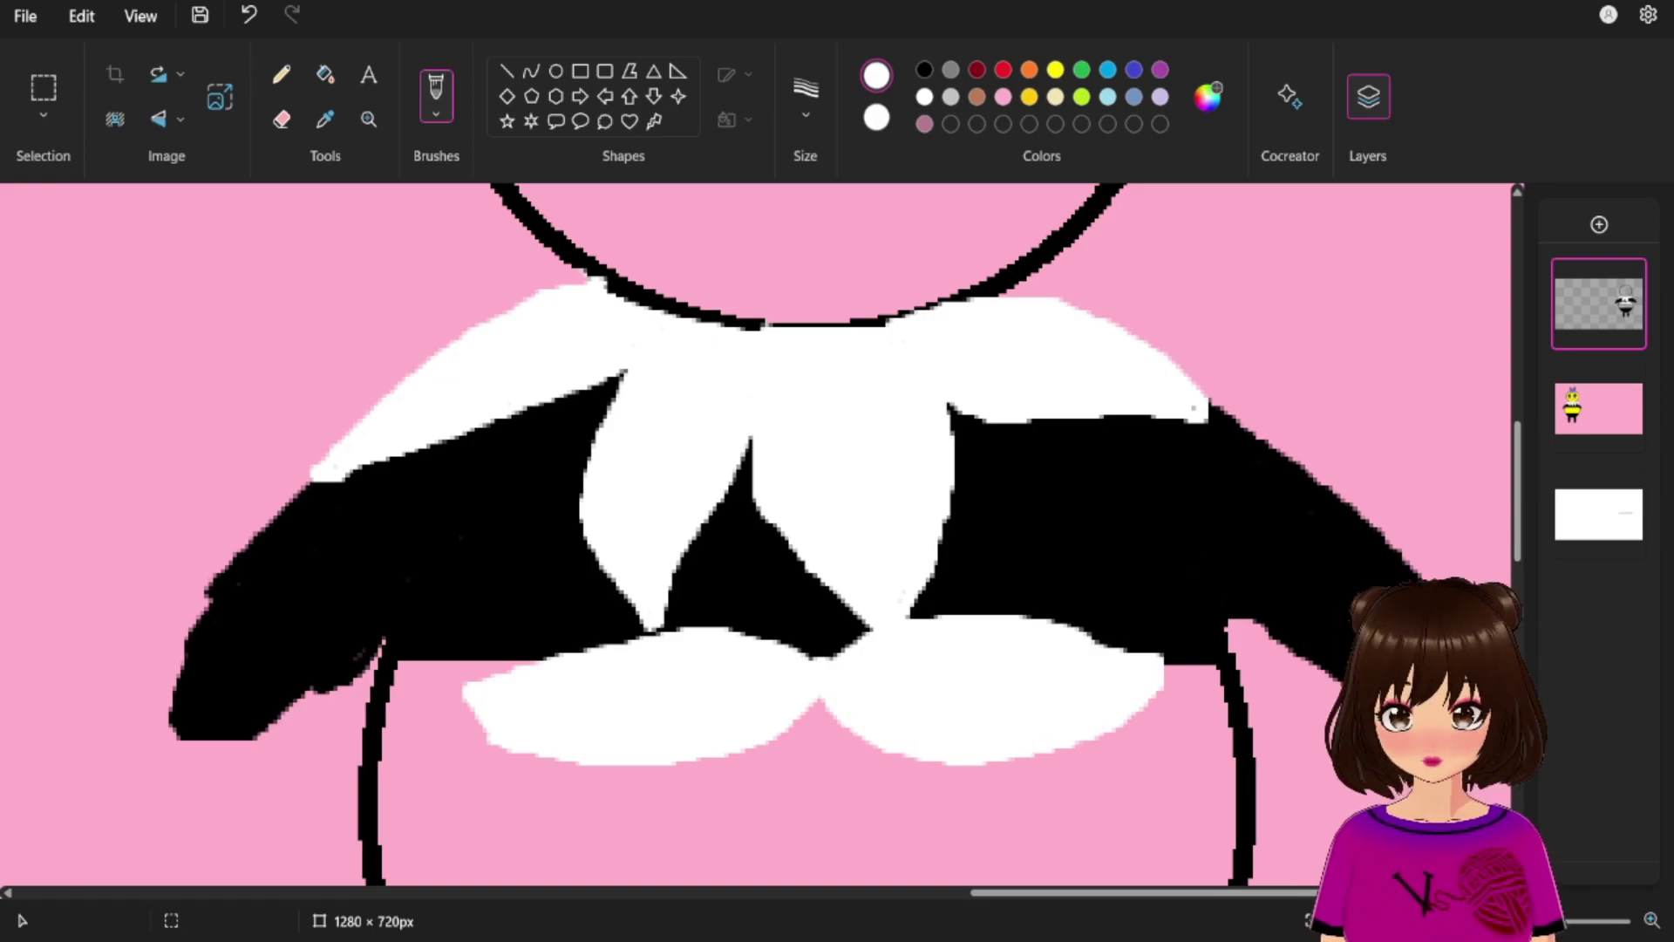
Fill the right bee's head and the middle band of its body with yellow.
left_click_drag(1561, 919, 1489, 919)
left_click(1055, 70)
left_click(324, 75)
left_click(1038, 407)
left_click(1046, 562)
Draw straight indigo lines across the upper part of the right bee's head, crossing them into a headband.
left_click(1134, 69)
left_click(505, 70)
left_click_drag(973, 394, 1104, 394)
mouse_move(991, 364)
left_mouse_down()
mouse_move(1088, 365)
mouse_move(1058, 366)
left_mouse_up()
left_click_drag(1079, 386, 1088, 362)
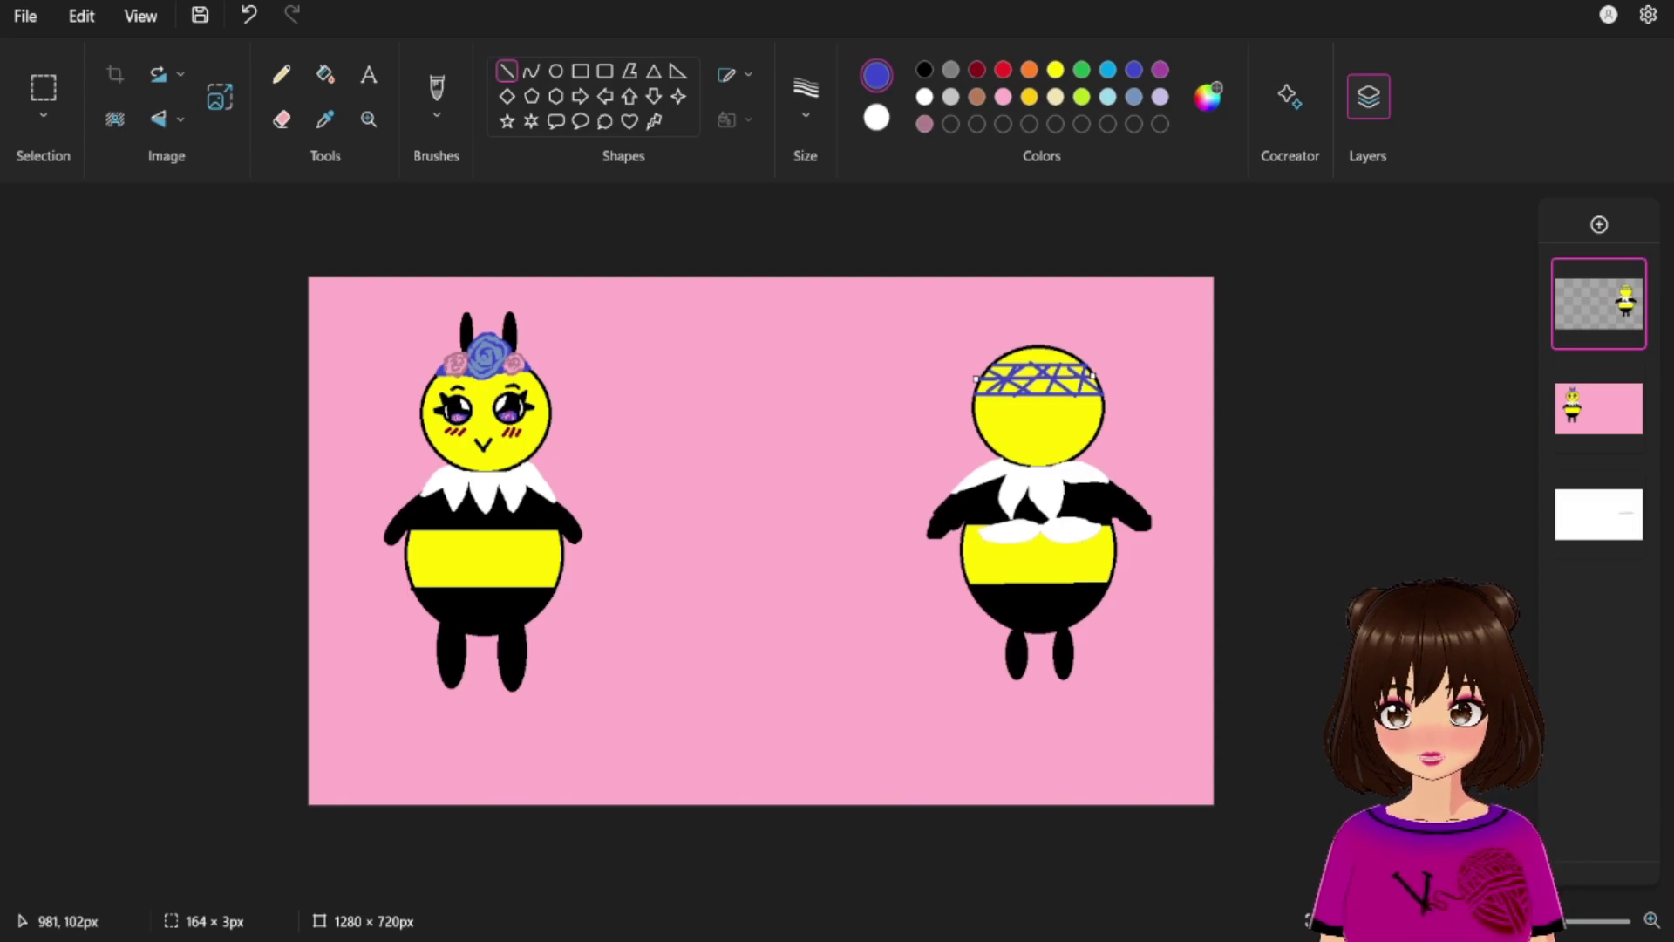
Brush indigo over the headband's side edges and scribble in the gaps between its lines.
scroll(760, 471, "up", 2)
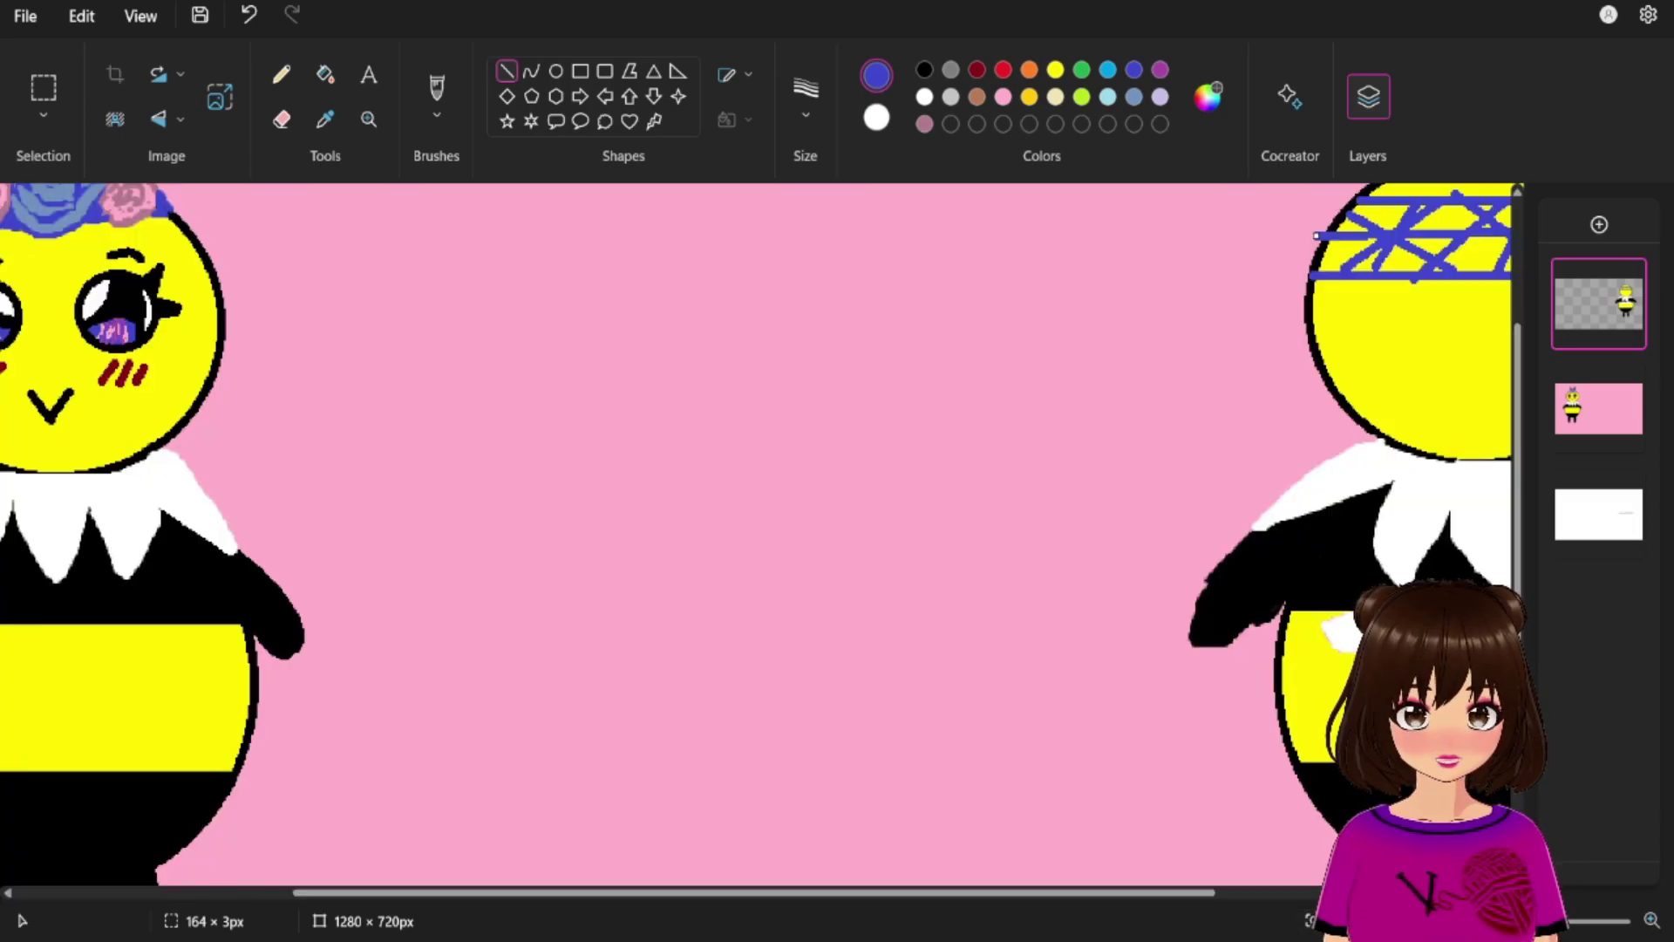
scroll(750, 532, "right", 5)
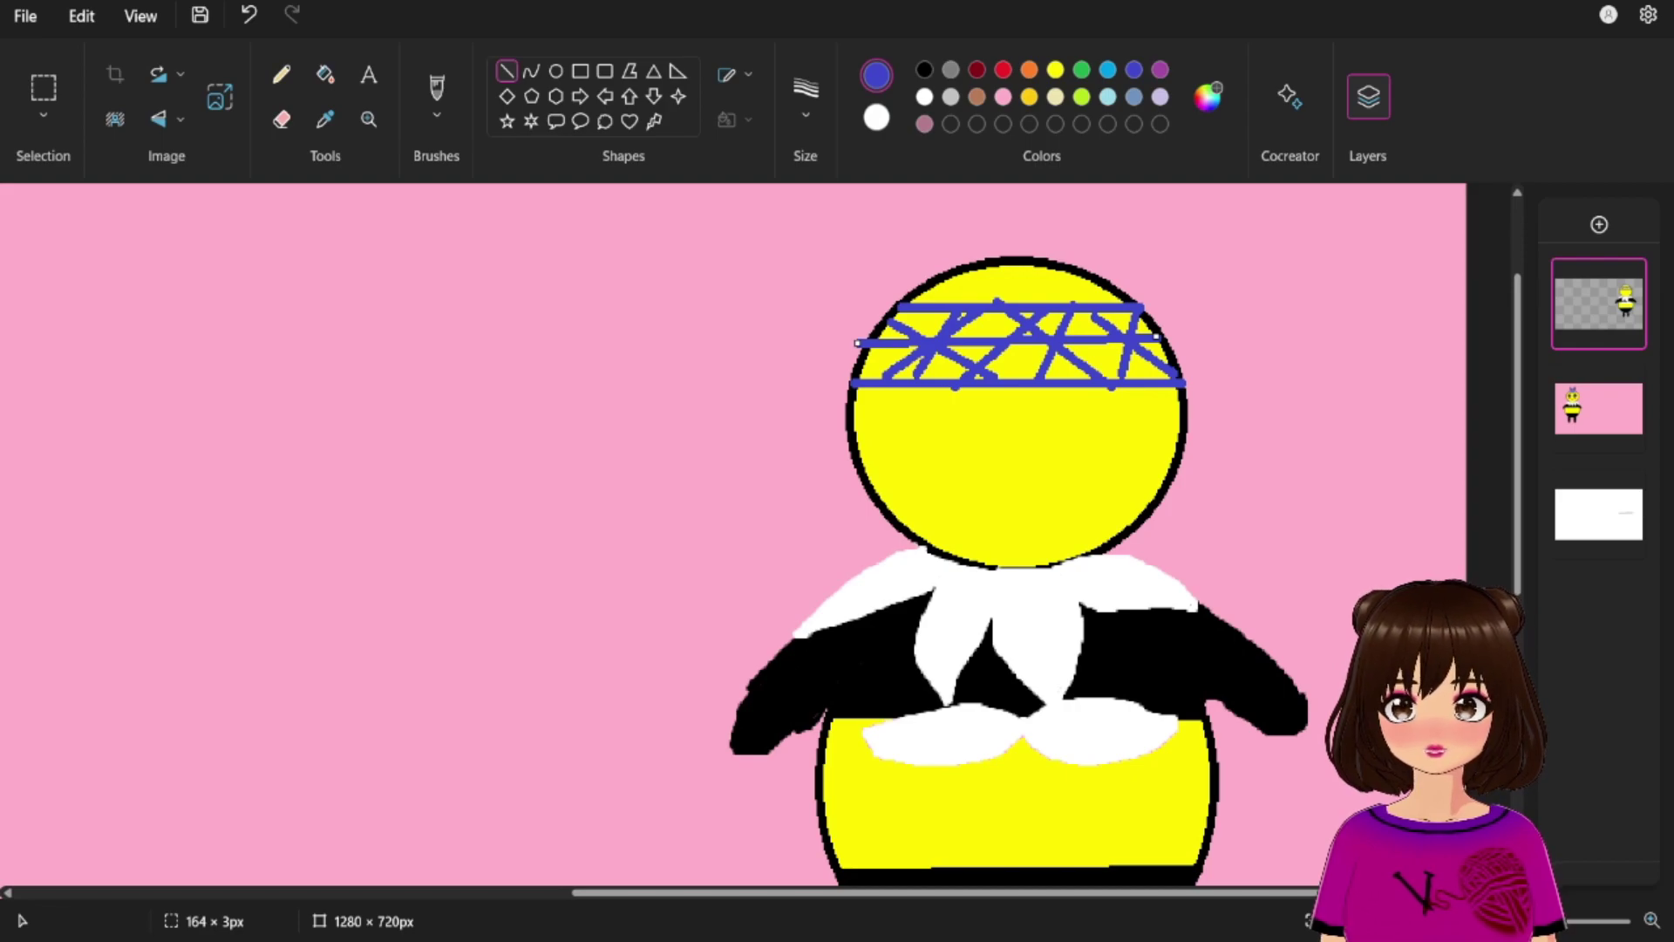
left_click(436, 88)
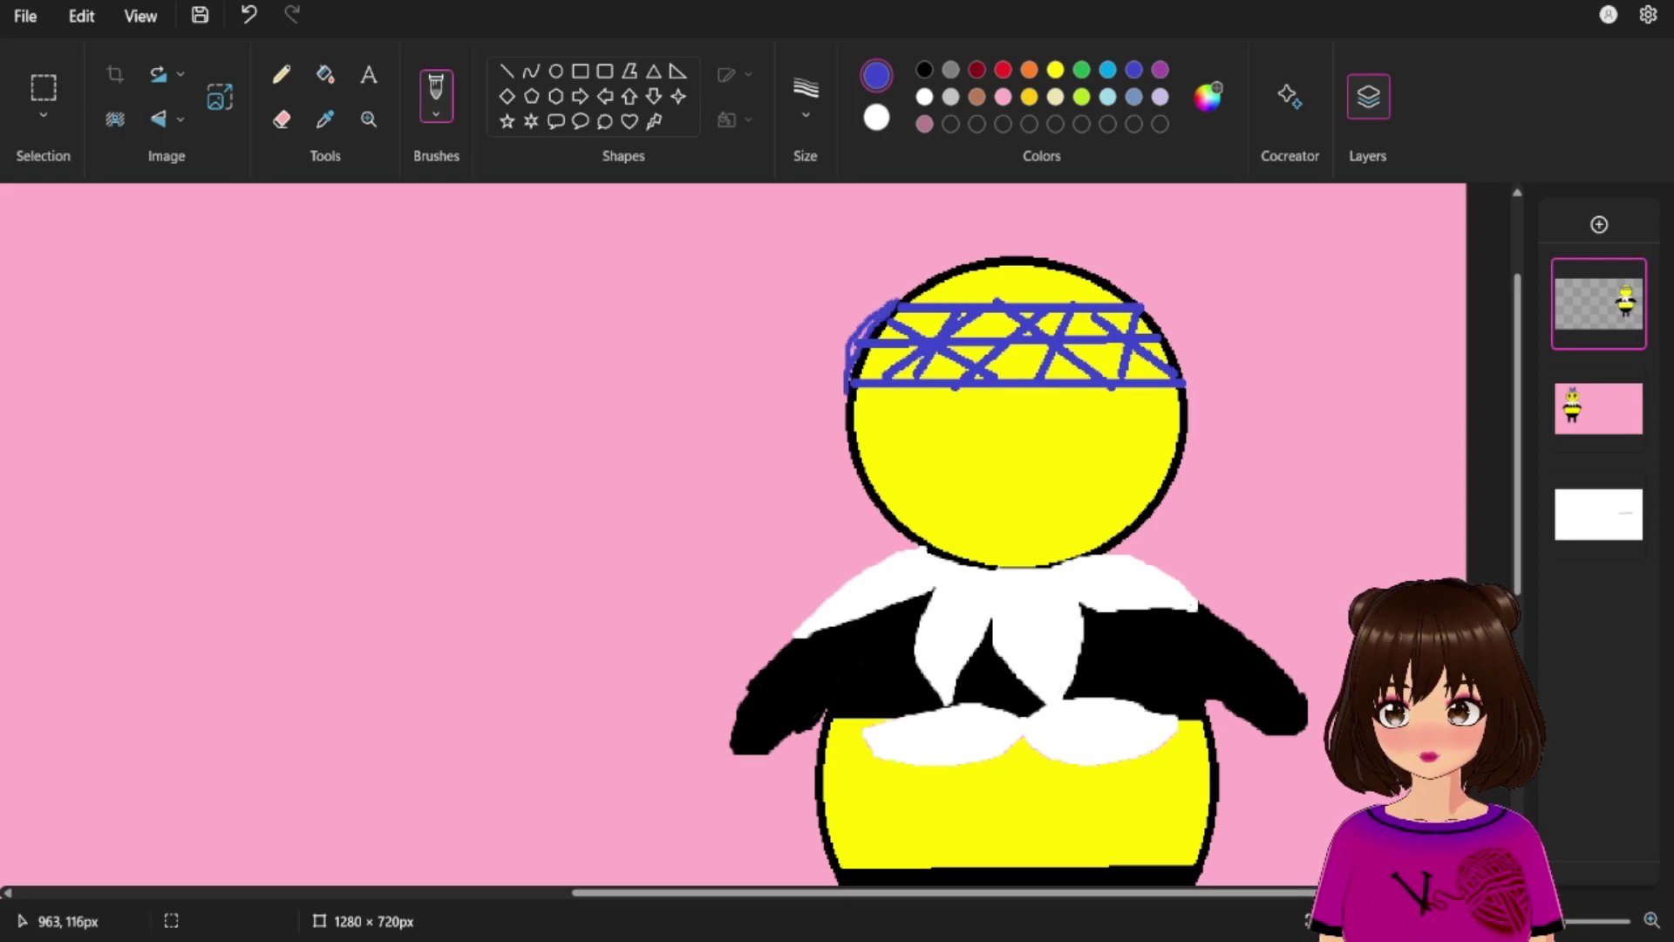
mouse_move(876, 370)
left_mouse_down()
mouse_move(987, 329)
mouse_move(918, 325)
mouse_move(979, 321)
mouse_move(961, 320)
mouse_move(1012, 336)
left_mouse_up()
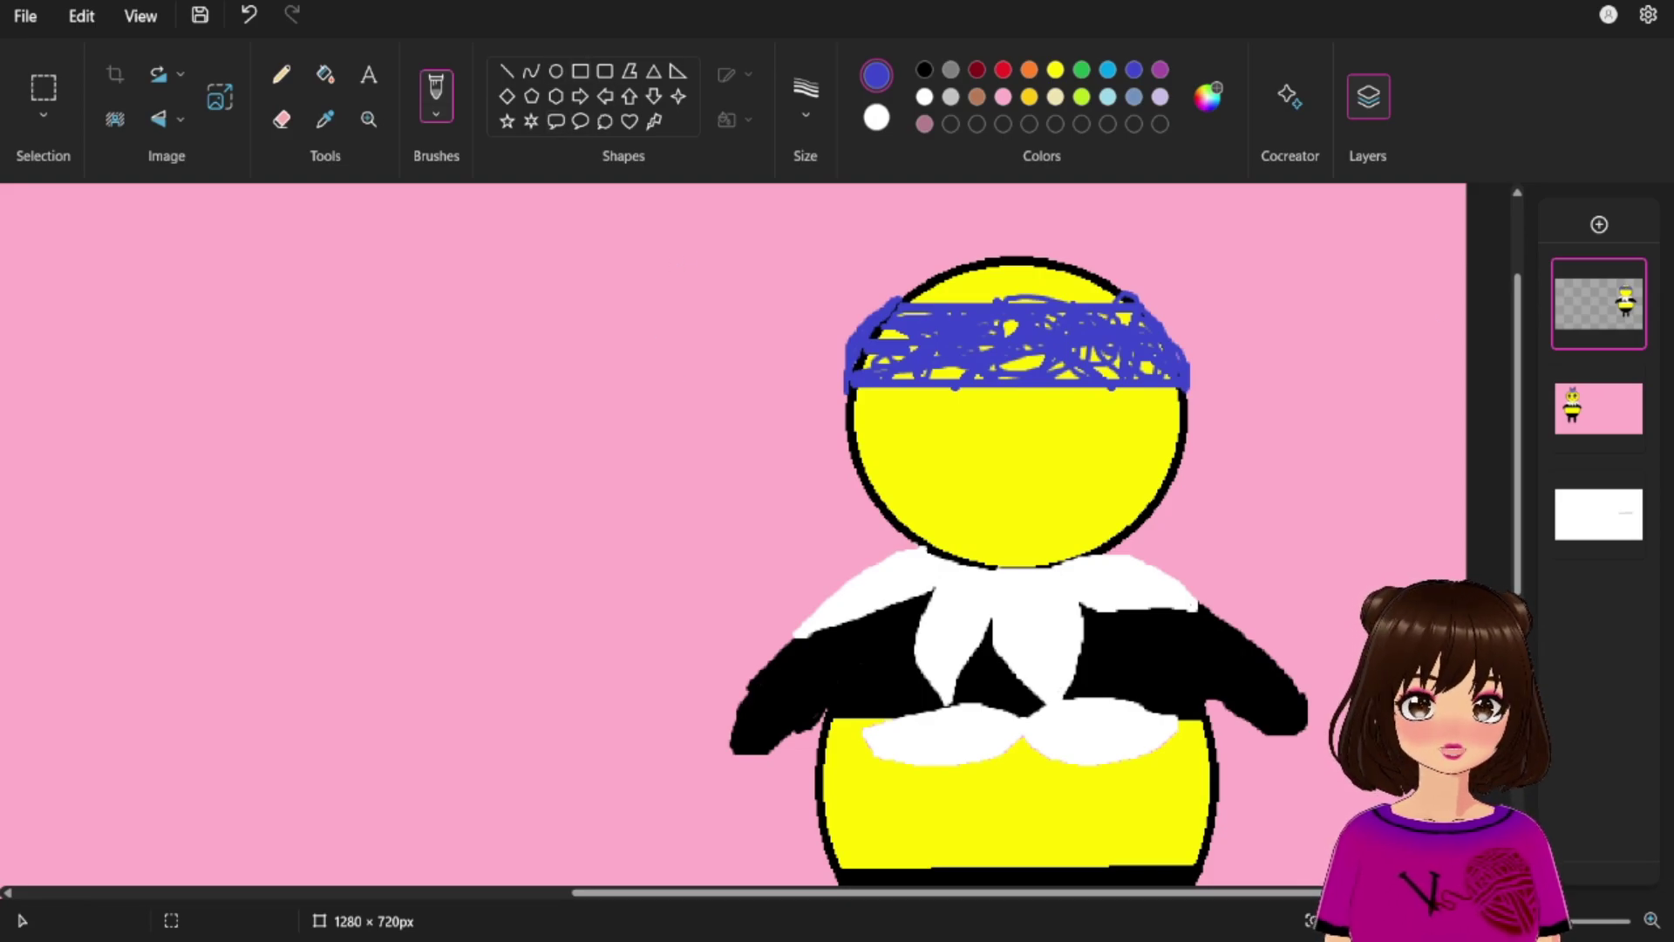
Outline the two lower white petals with a black brush and cover the stray black patch with white.
scroll(990, 194, "up", 2)
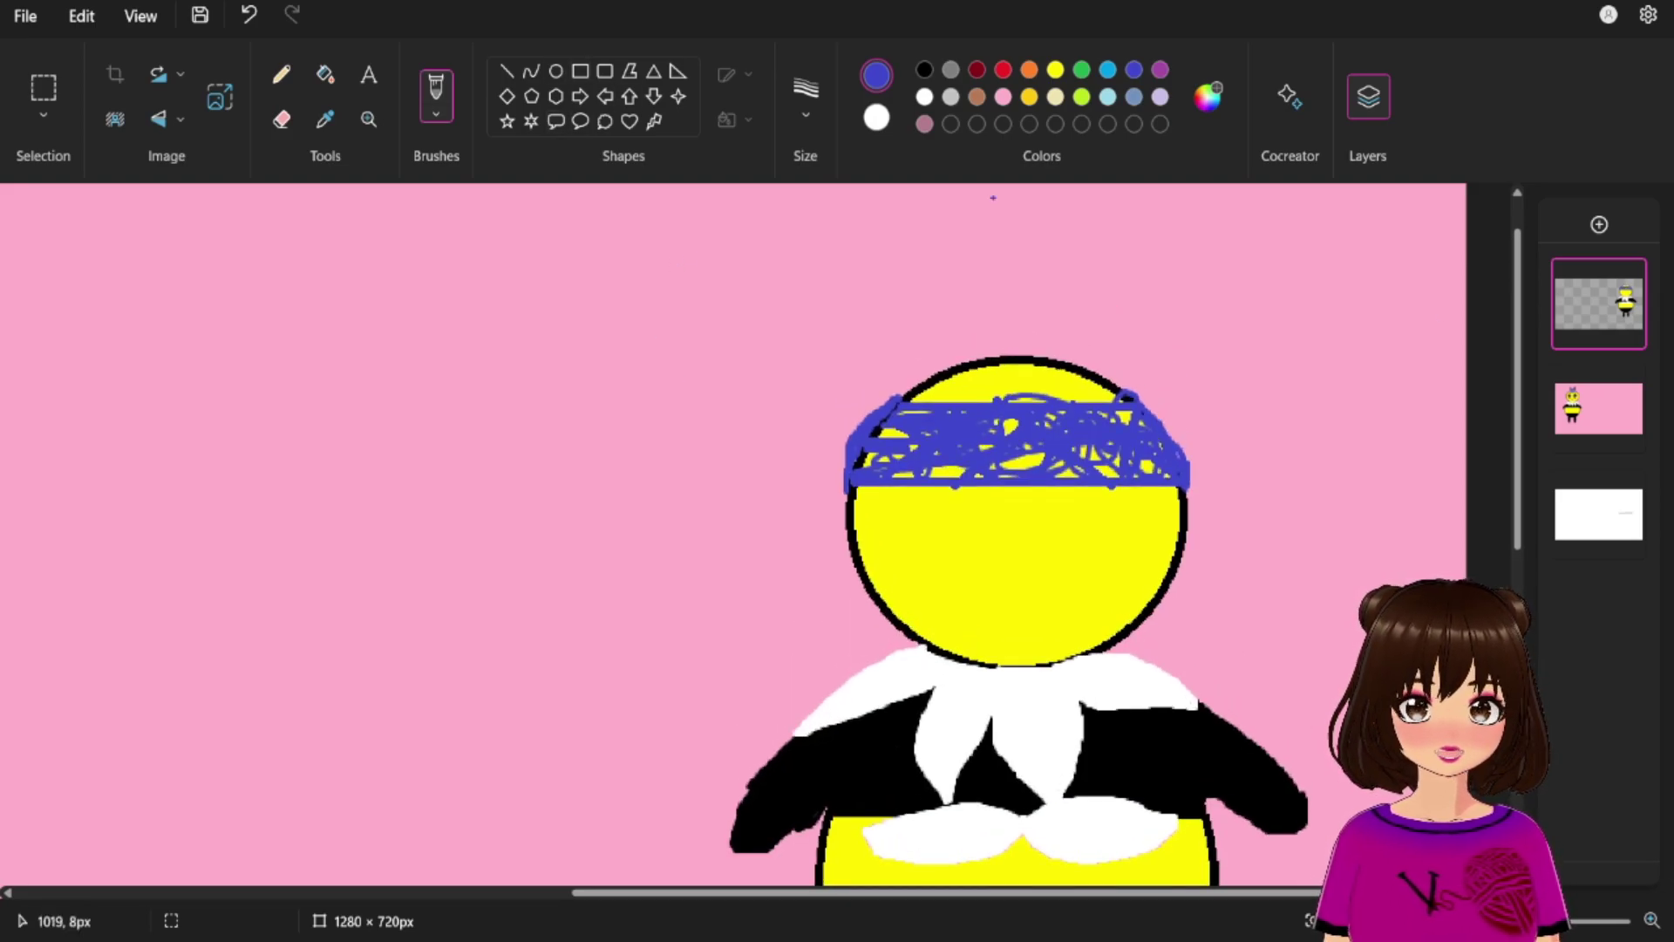
scroll(1388, 407, "down", 5)
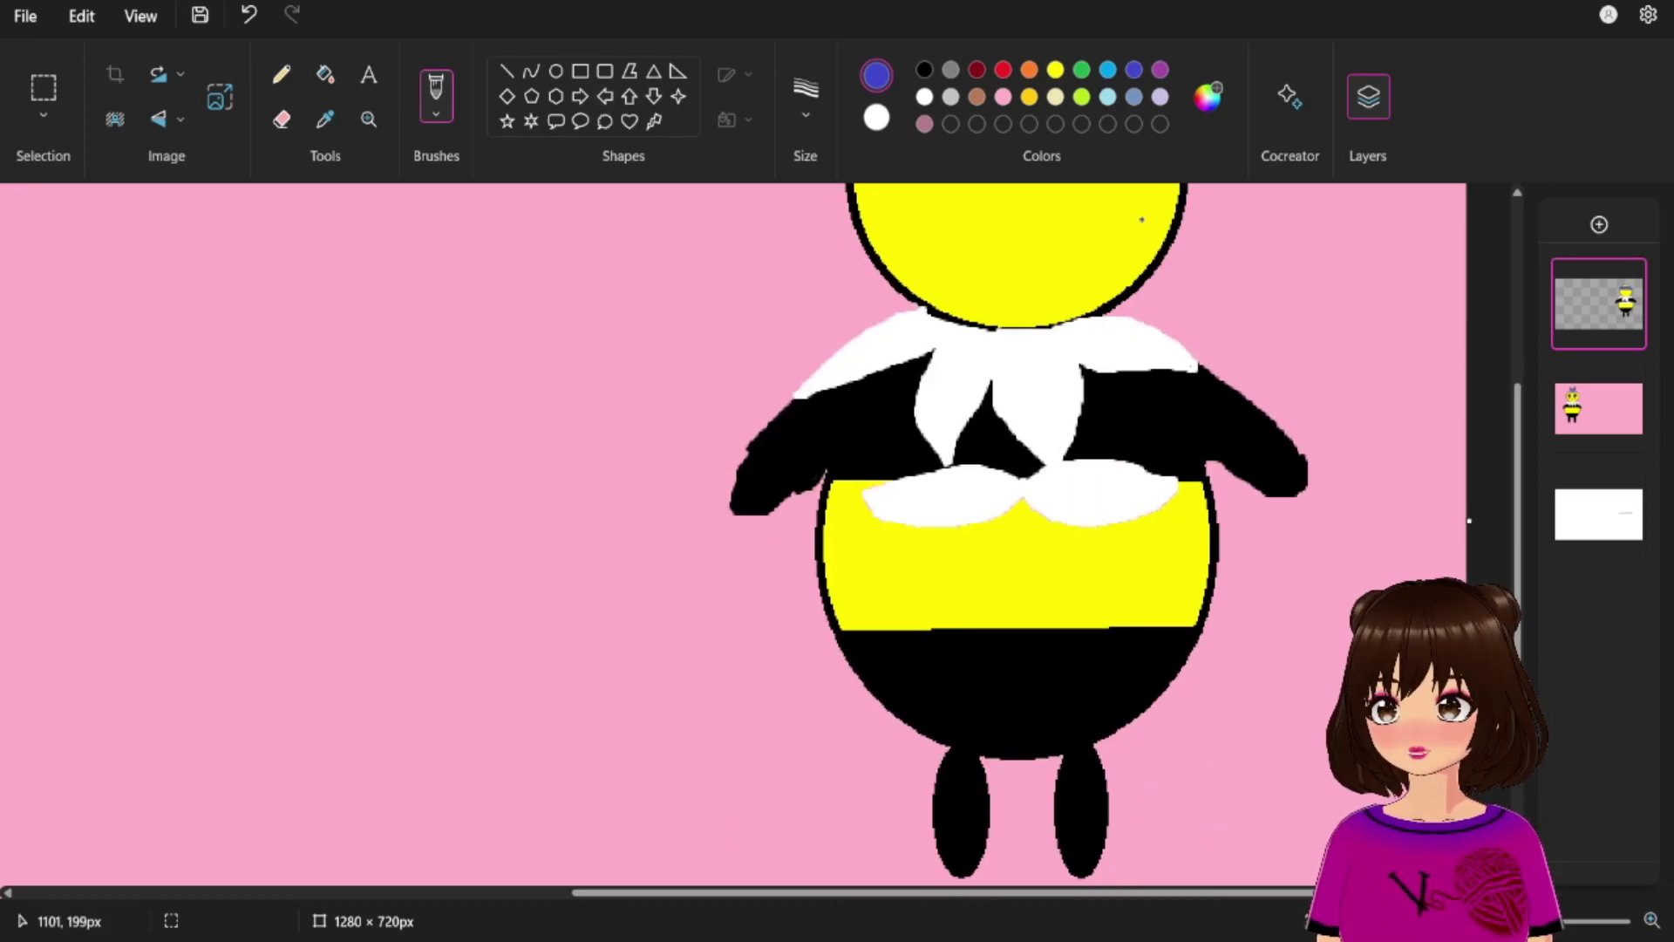
mouse_move(946, 464)
left_mouse_down()
mouse_move(973, 520)
mouse_move(1164, 503)
left_mouse_up()
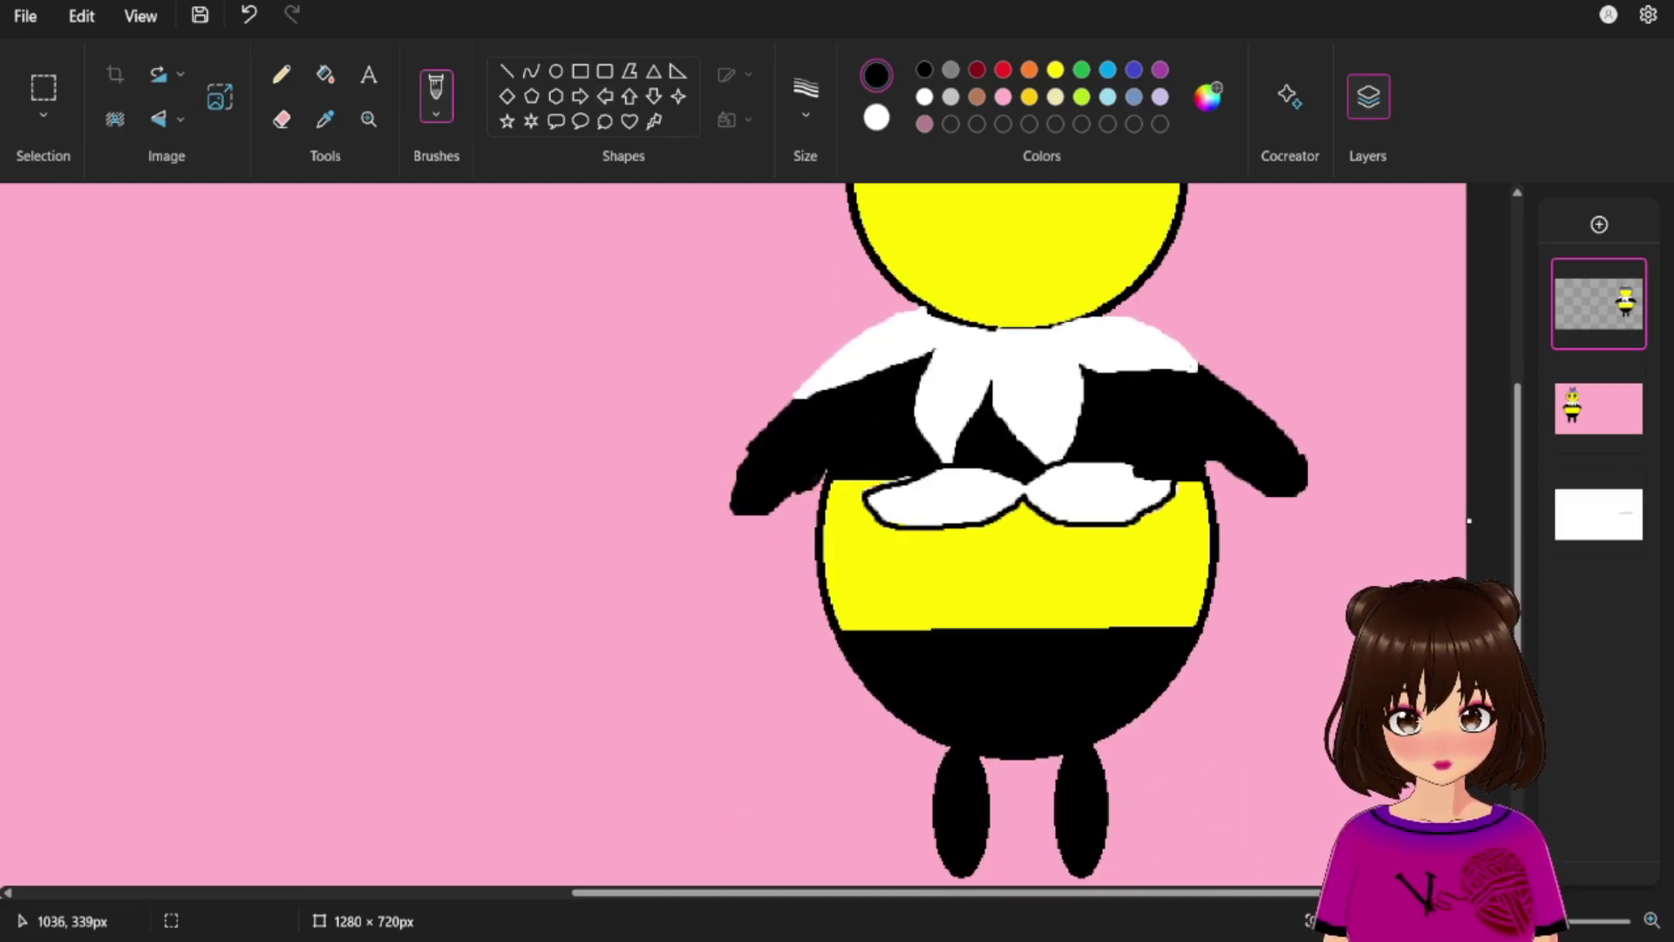
right_click(1140, 473)
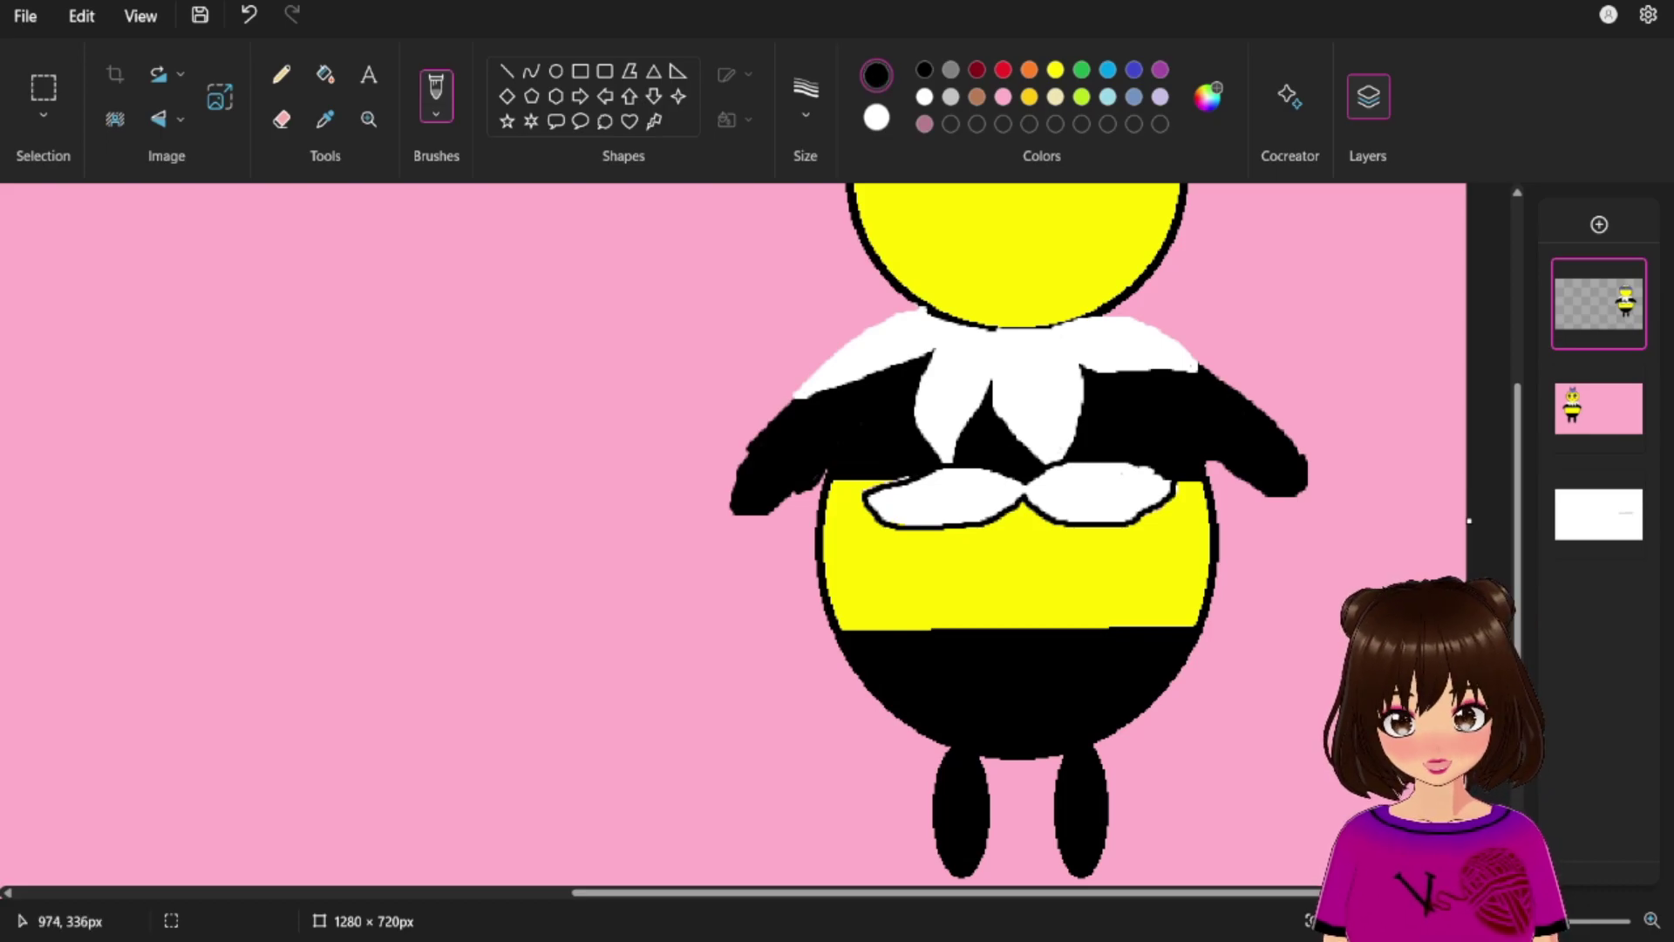
Draw two narrow upright ellipses on top of the right bee's head as antennae and fill them with black.
scroll(1361, 398, "up", 6)
left_click(556, 71)
left_click_drag(965, 421, 1004, 317)
left_click_drag(1063, 421, 1098, 304)
left_click_drag(1078, 349, 1061, 358)
left_click(324, 75)
left_click(983, 370)
left_click(1062, 368)
mouse_move(1566, 920)
left_mouse_down()
mouse_move(1629, 920)
mouse_move(1482, 920)
mouse_move(1556, 920)
left_mouse_up()
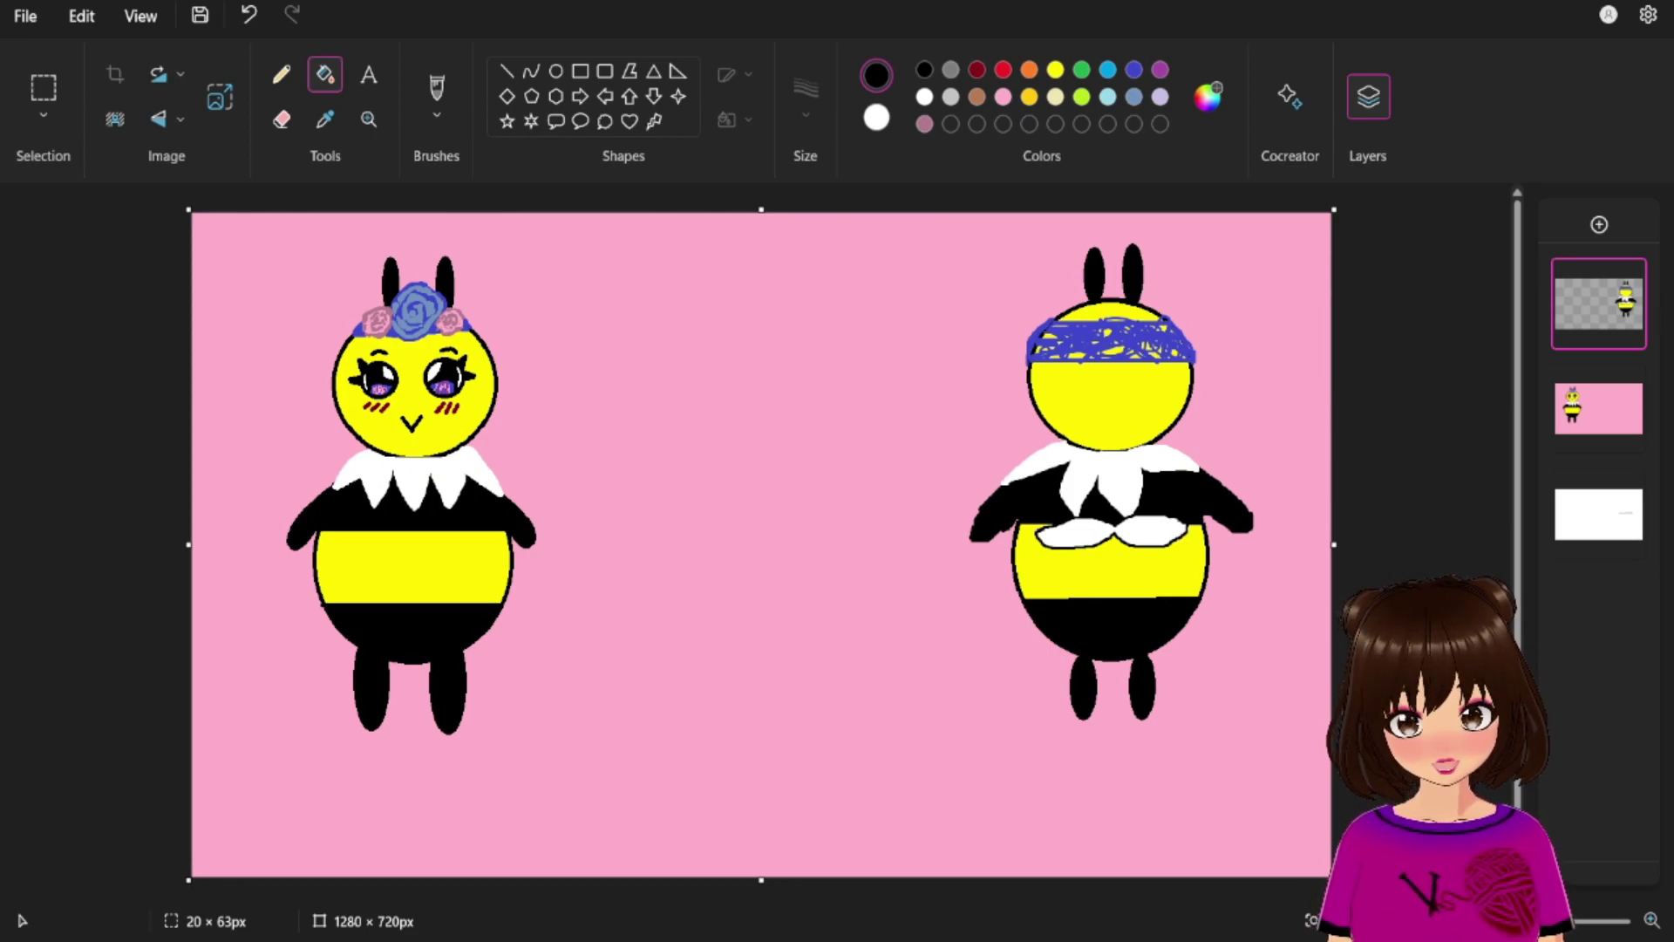
Try to select and move the left bee across the canvas, undoing the attempts.
left_click(42, 88)
left_click(1598, 408)
left_click_drag(1330, 213, 332, 877)
key("ctrl+shift+x")
key("ctrl+z")
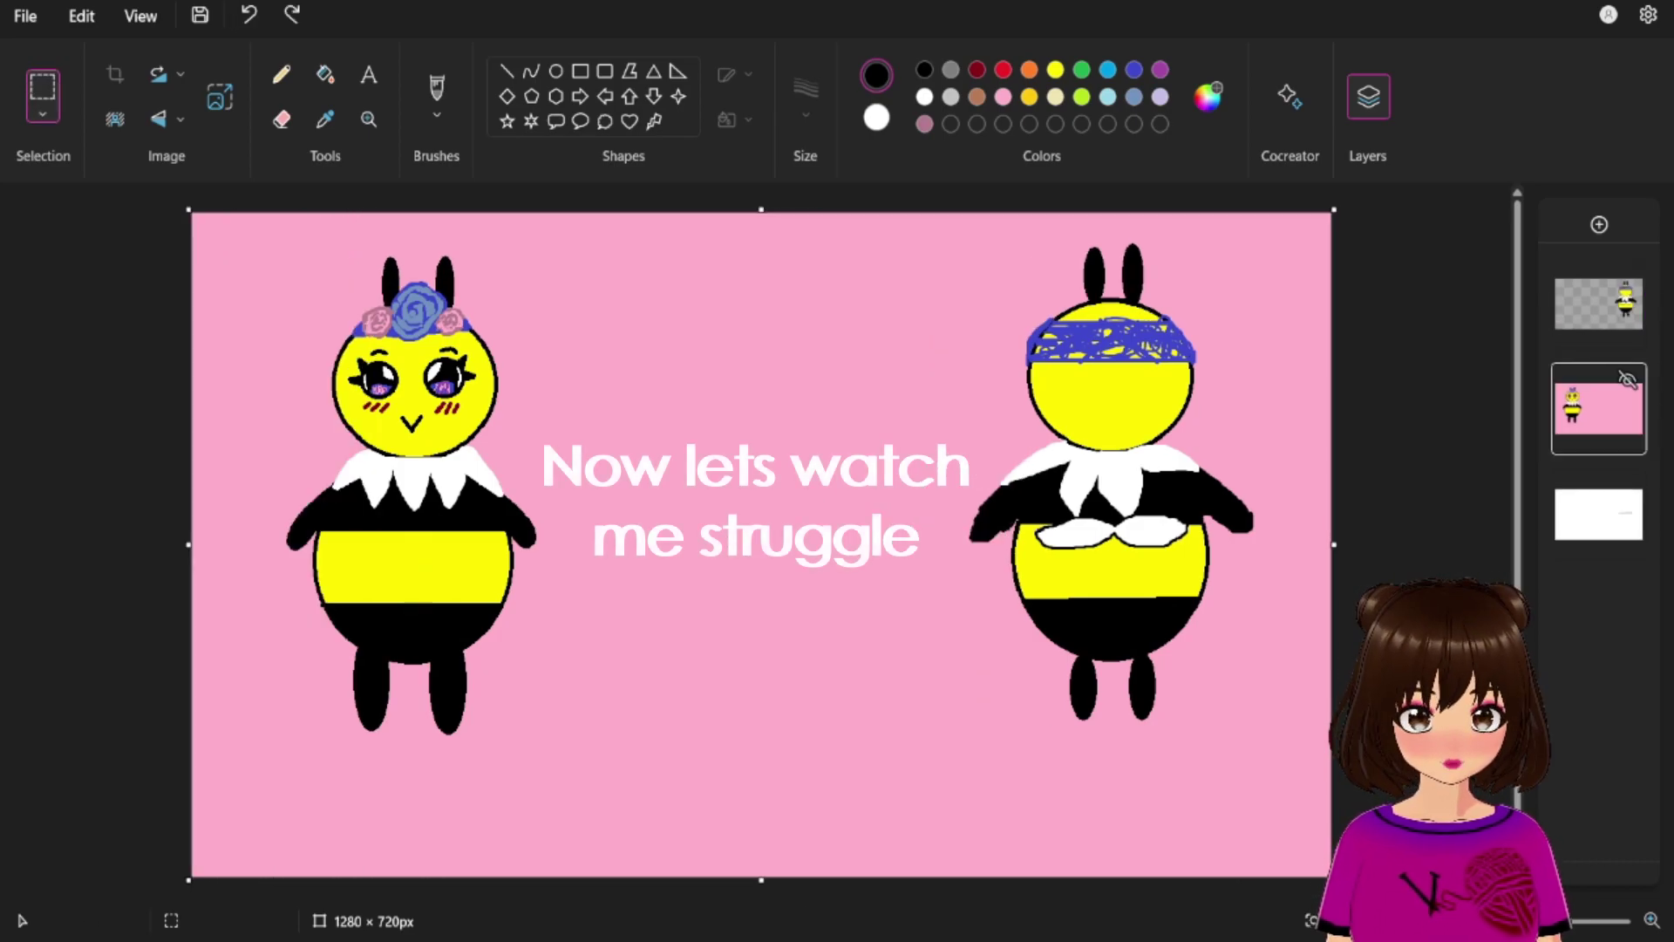
left_click(1598, 304)
left_click_drag(332, 232, 684, 837)
left_click_drag(215, 225, 653, 830)
left_click(1598, 408)
left_click_drag(341, 225, 621, 732)
left_click_drag(341, 477, 417, 478)
key("ctrl+z")
left_click_drag(231, 241, 673, 770)
mouse_move(526, 627)
left_mouse_down()
mouse_move(860, 638)
mouse_move(843, 615)
mouse_move(543, 613)
left_mouse_up()
key("ctrl+z")
Brush black outlines along the upper edges of the left bee's white collar.
left_click(325, 75)
left_click(436, 92)
scroll(811, 485, "up", 3)
left_click_drag(937, 892, 506, 892)
left_click_drag(353, 479, 465, 348)
left_click_drag(811, 330, 936, 447)
Brush black outlines along the upper edges of the right bee's white collar on its own layer.
scroll(872, 453, "down", 4)
left_click_drag(558, 892, 1372, 892)
scroll(691, 418, "up", 5)
left_click(617, 525)
left_click(1598, 304)
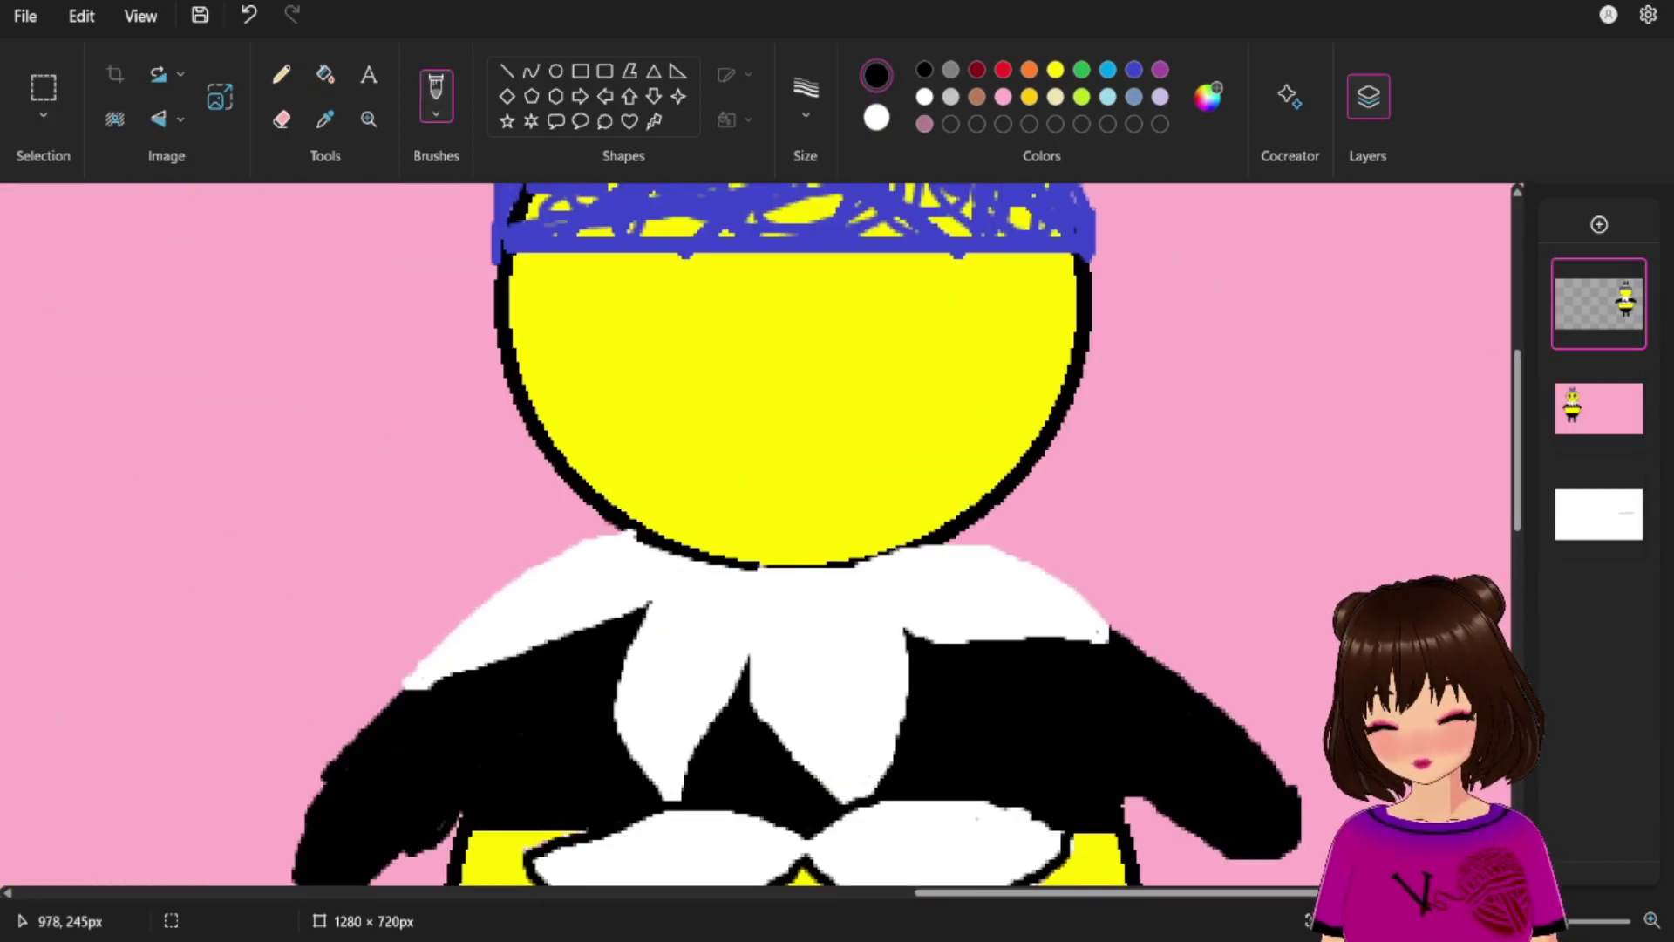
left_click_drag(633, 532, 405, 684)
mouse_move(932, 550)
left_mouse_down()
mouse_move(1040, 572)
mouse_move(1109, 629)
left_mouse_up()
scroll(1336, 548, "down", 2)
scroll(1334, 557, "down", 3)
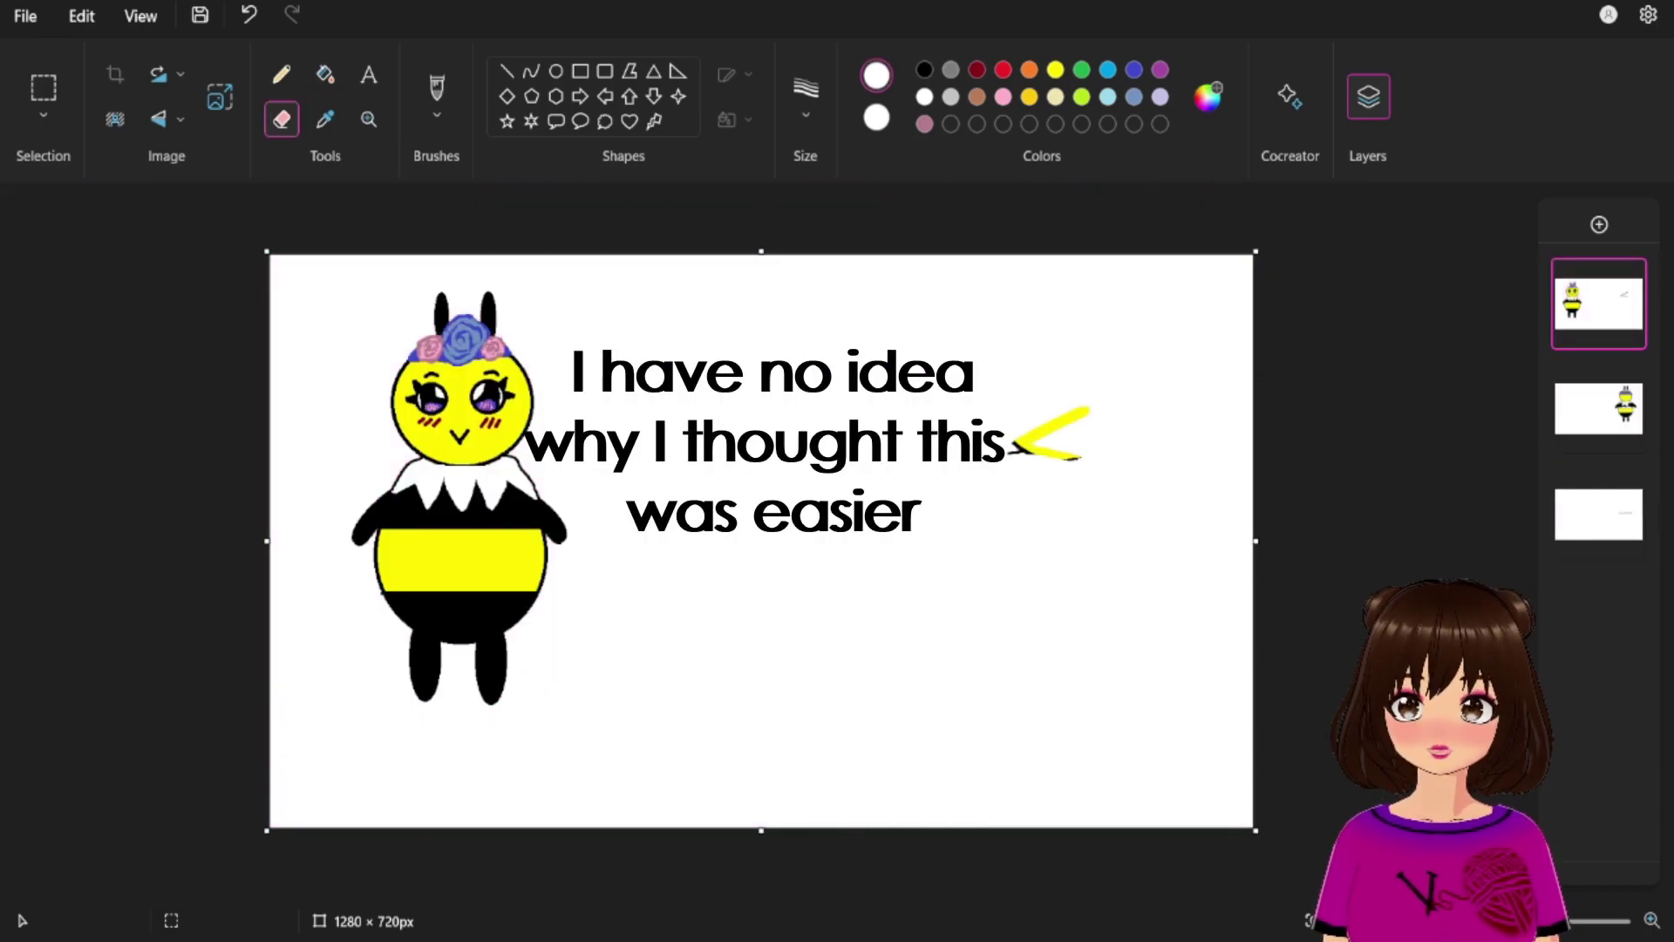
Erase the top layer's white area covering the right bee, undoing the first strokes.
left_click_drag(1085, 419, 1078, 489)
left_click_drag(1060, 549, 1072, 635)
left_click_drag(981, 514, 1116, 611)
left_click(248, 14)
left_click(248, 15)
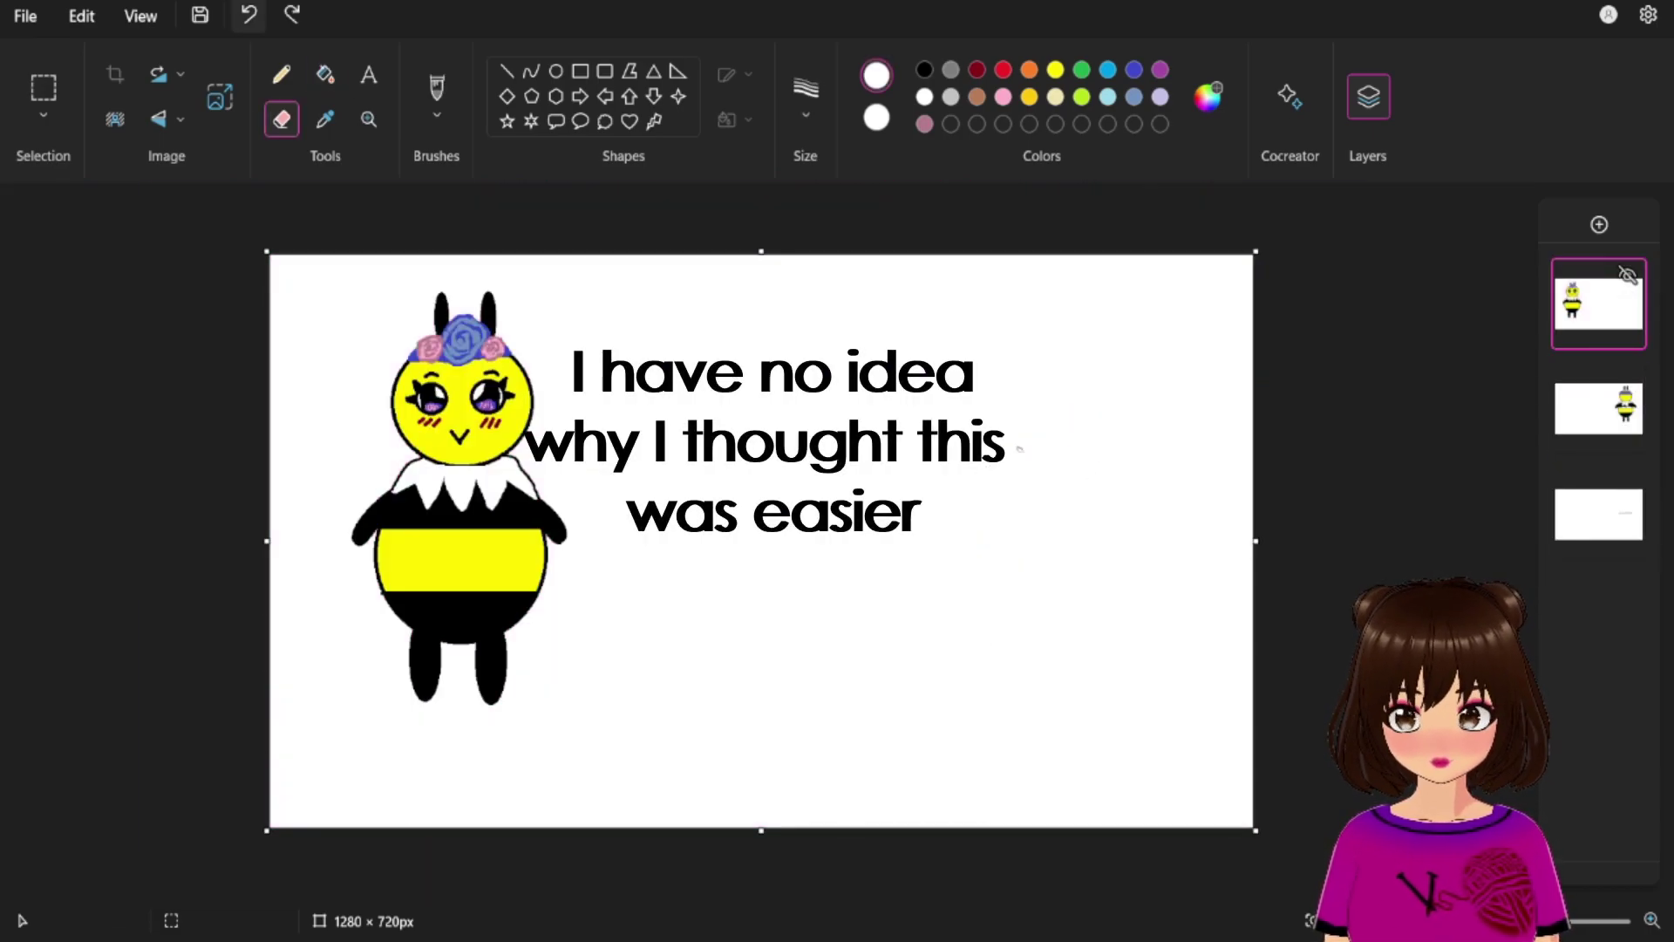
mouse_move(939, 488)
left_mouse_down()
mouse_move(1109, 308)
mouse_move(1012, 310)
mouse_move(953, 539)
mouse_move(1075, 553)
mouse_move(1068, 685)
mouse_move(1103, 652)
mouse_move(873, 624)
left_mouse_up()
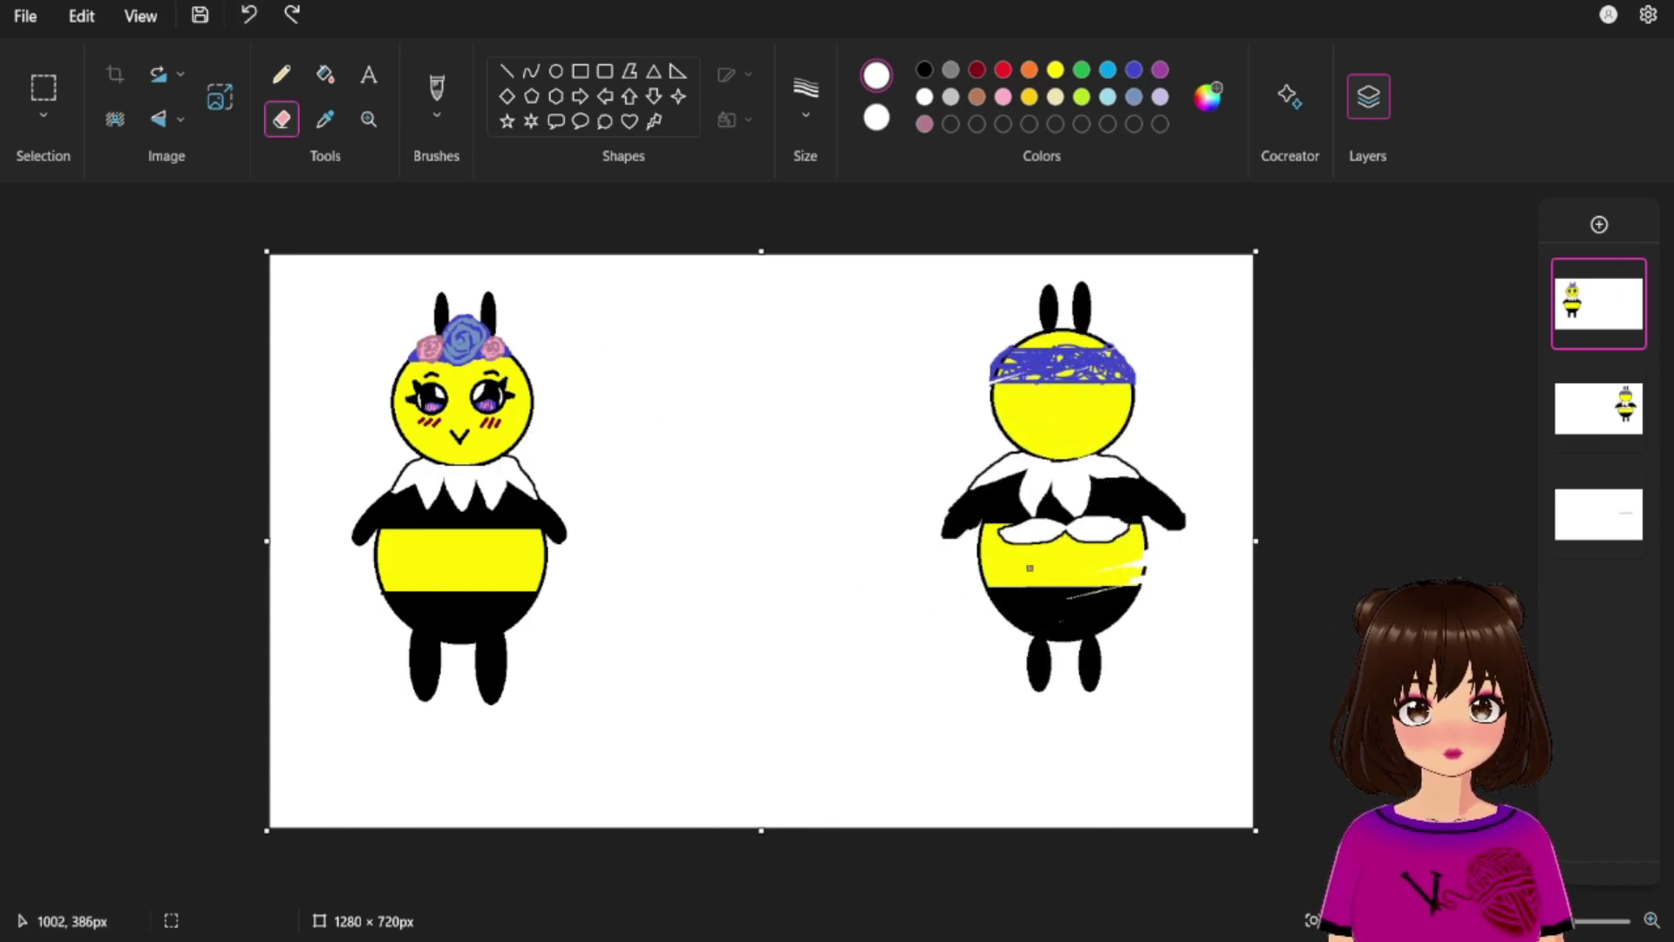
Move the left bee toward the canvas centre and select the area around the right bee on its layer.
left_click(42, 87)
left_click_drag(369, 278, 636, 698)
left_click_drag(300, 284, 638, 724)
left_click_drag(449, 484, 616, 492)
left_click(1623, 378)
left_click_drag(1232, 788, 1224, 780)
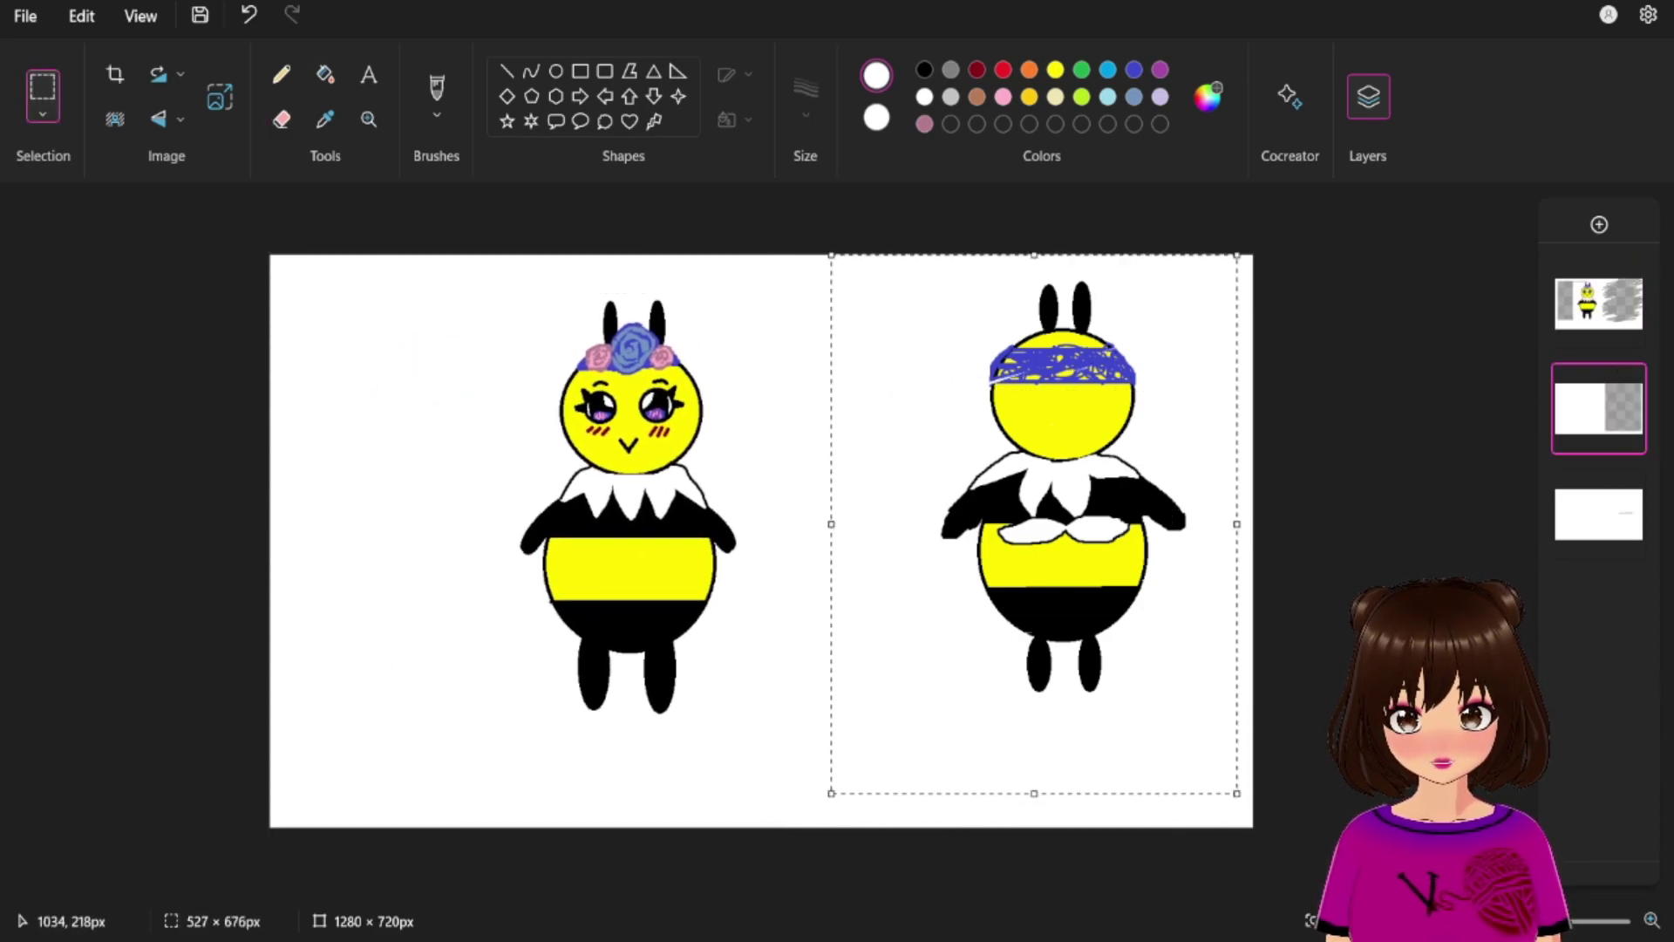
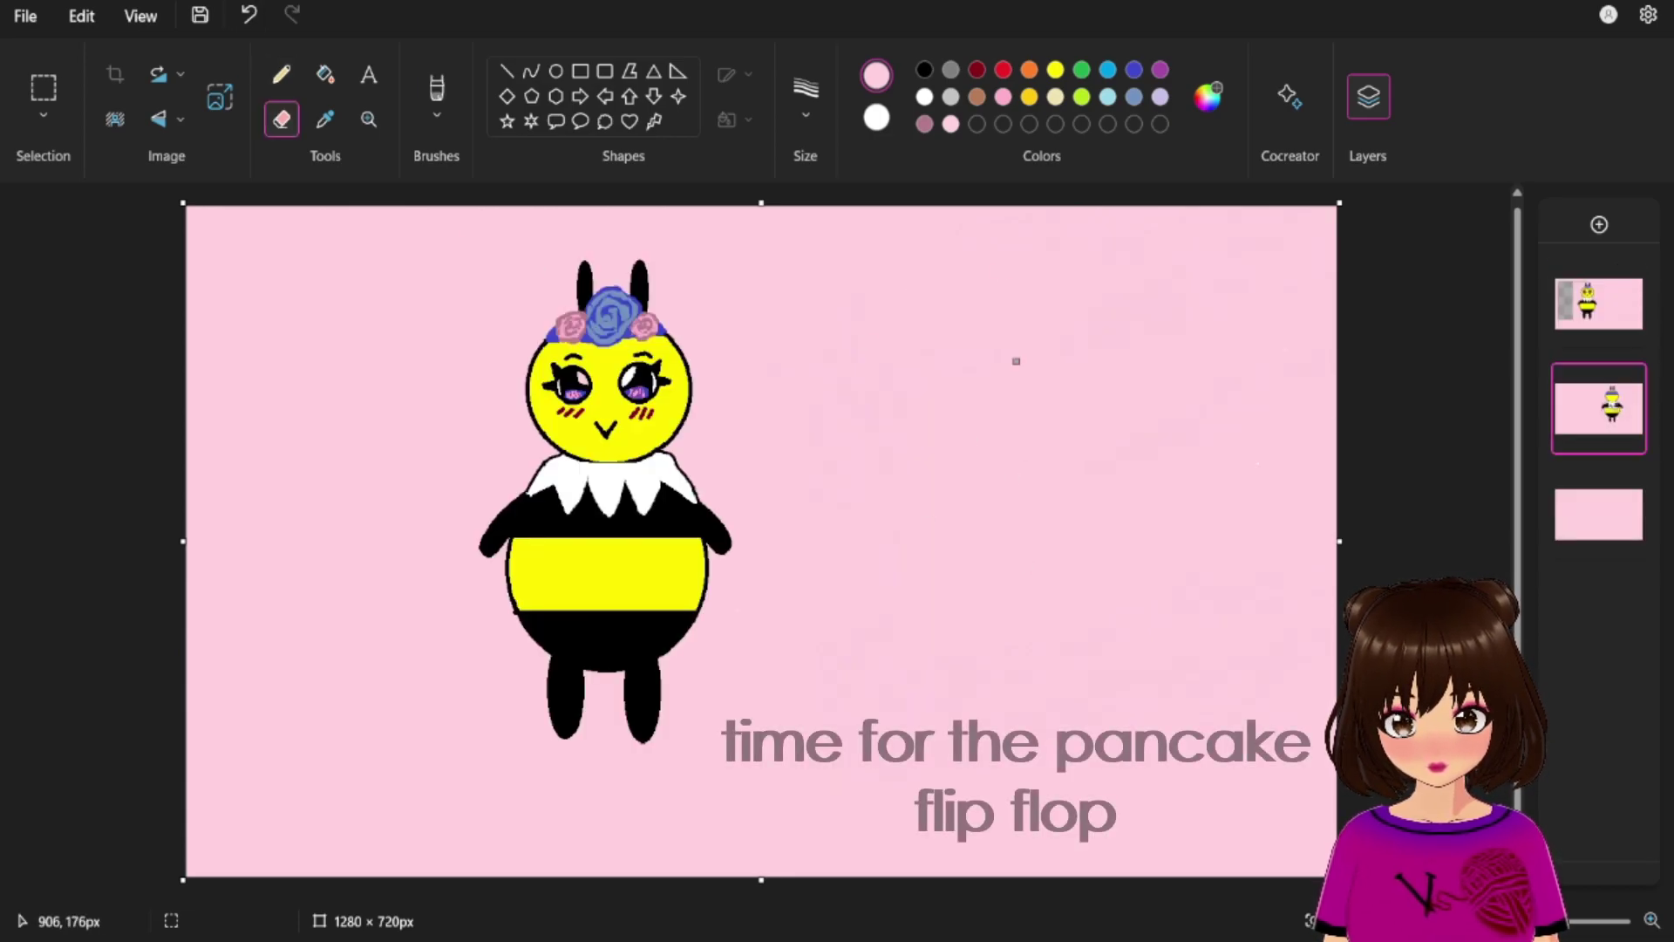
Erase the top layer's pink area covering the right bee.
left_click(1618, 402)
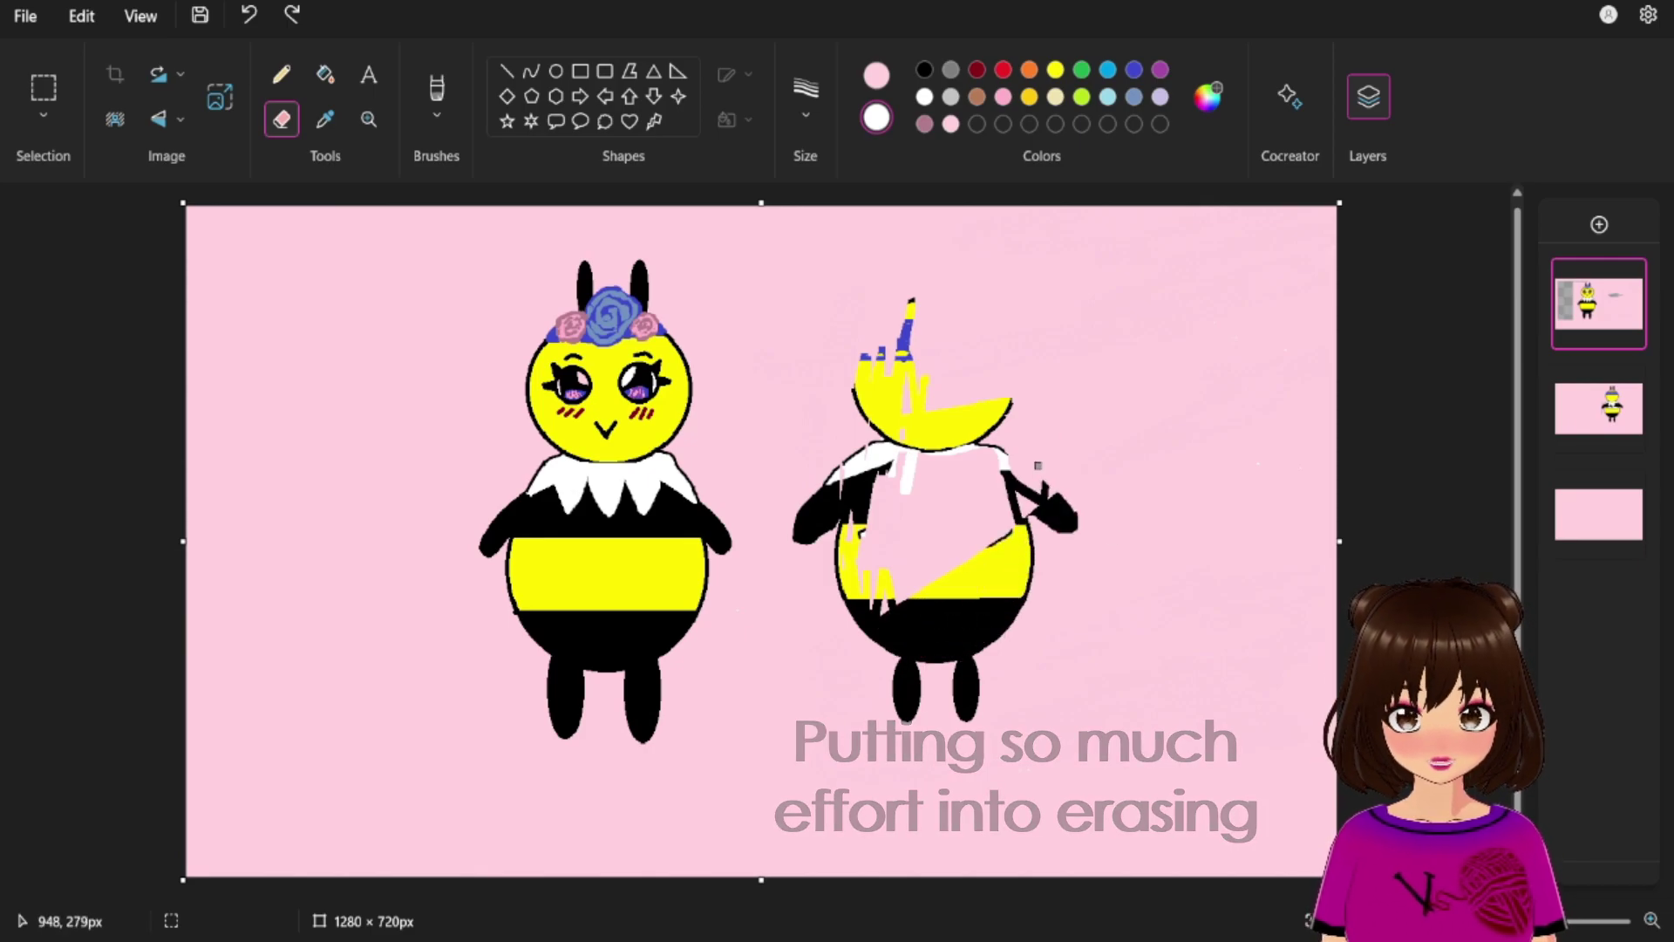
scroll(836, 598, "up", 3)
mouse_move(1072, 488)
left_mouse_down()
mouse_move(876, 434)
mouse_move(796, 541)
mouse_move(1035, 374)
mouse_move(961, 316)
left_mouse_up()
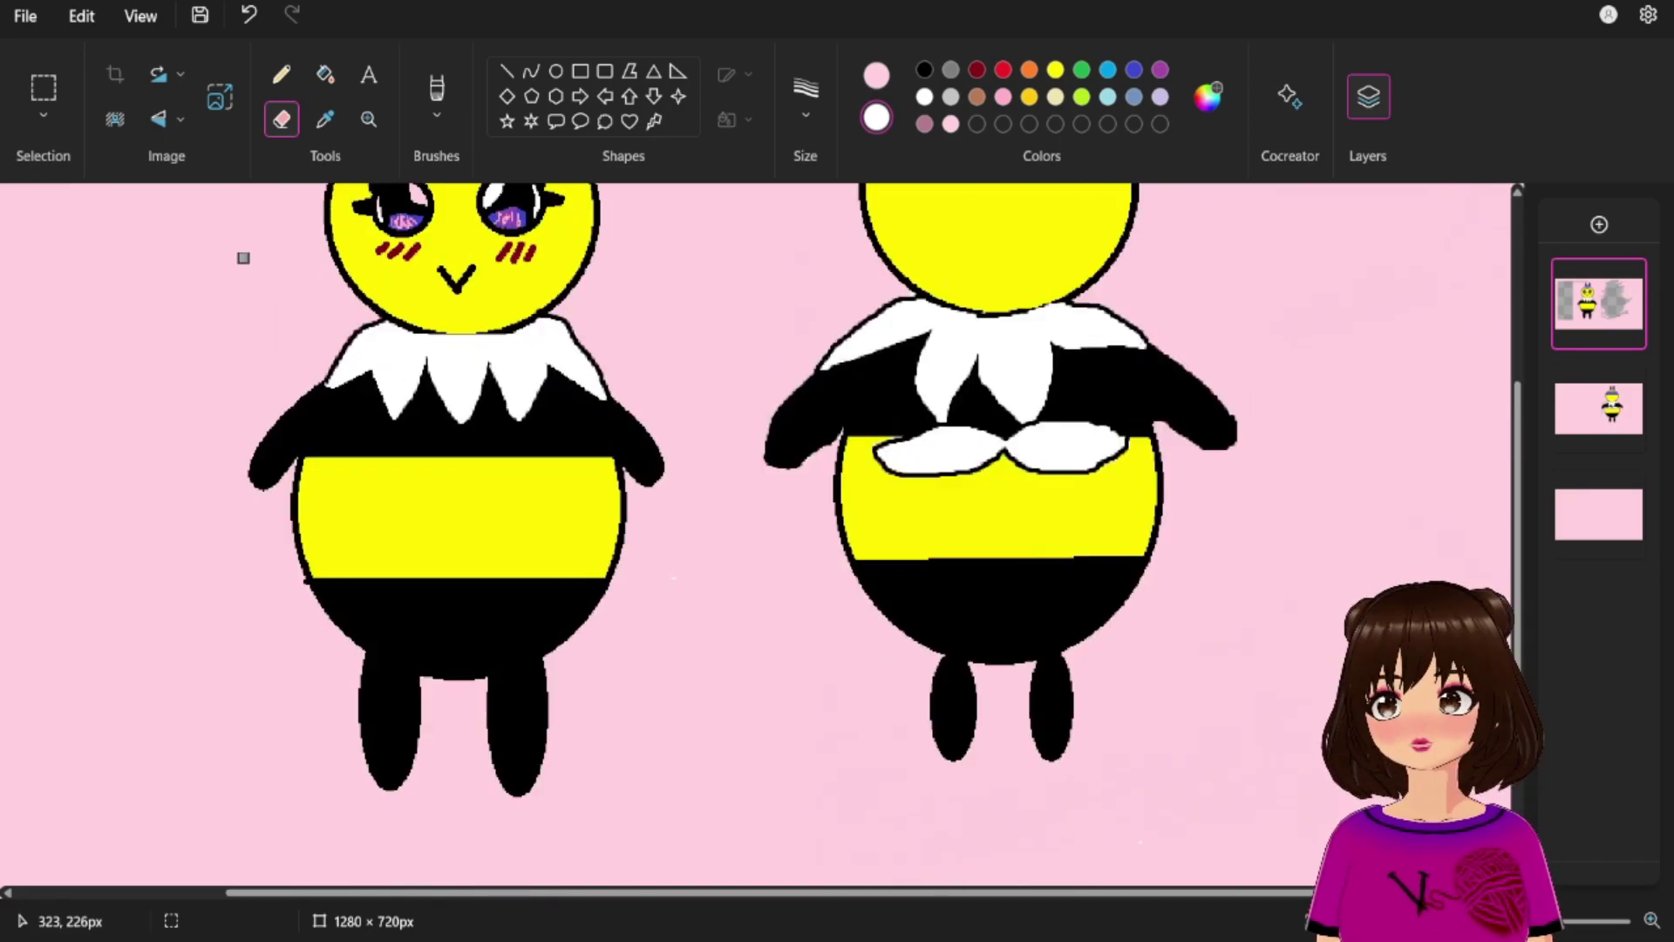
Fill the bottom layer with white, undoing the first attempt.
left_click(924, 96)
mouse_move(697, 253)
left_mouse_down()
mouse_move(471, 404)
mouse_move(562, 455)
left_mouse_up()
left_click(1597, 514)
left_click(325, 74)
left_click(471, 403)
left_click(248, 15)
left_click(249, 15)
left_click(1597, 514)
left_click(502, 408)
Select the top layer and toggle its visibility off and on.
left_click(1597, 303)
left_click(1627, 274)
left_click(1626, 274)
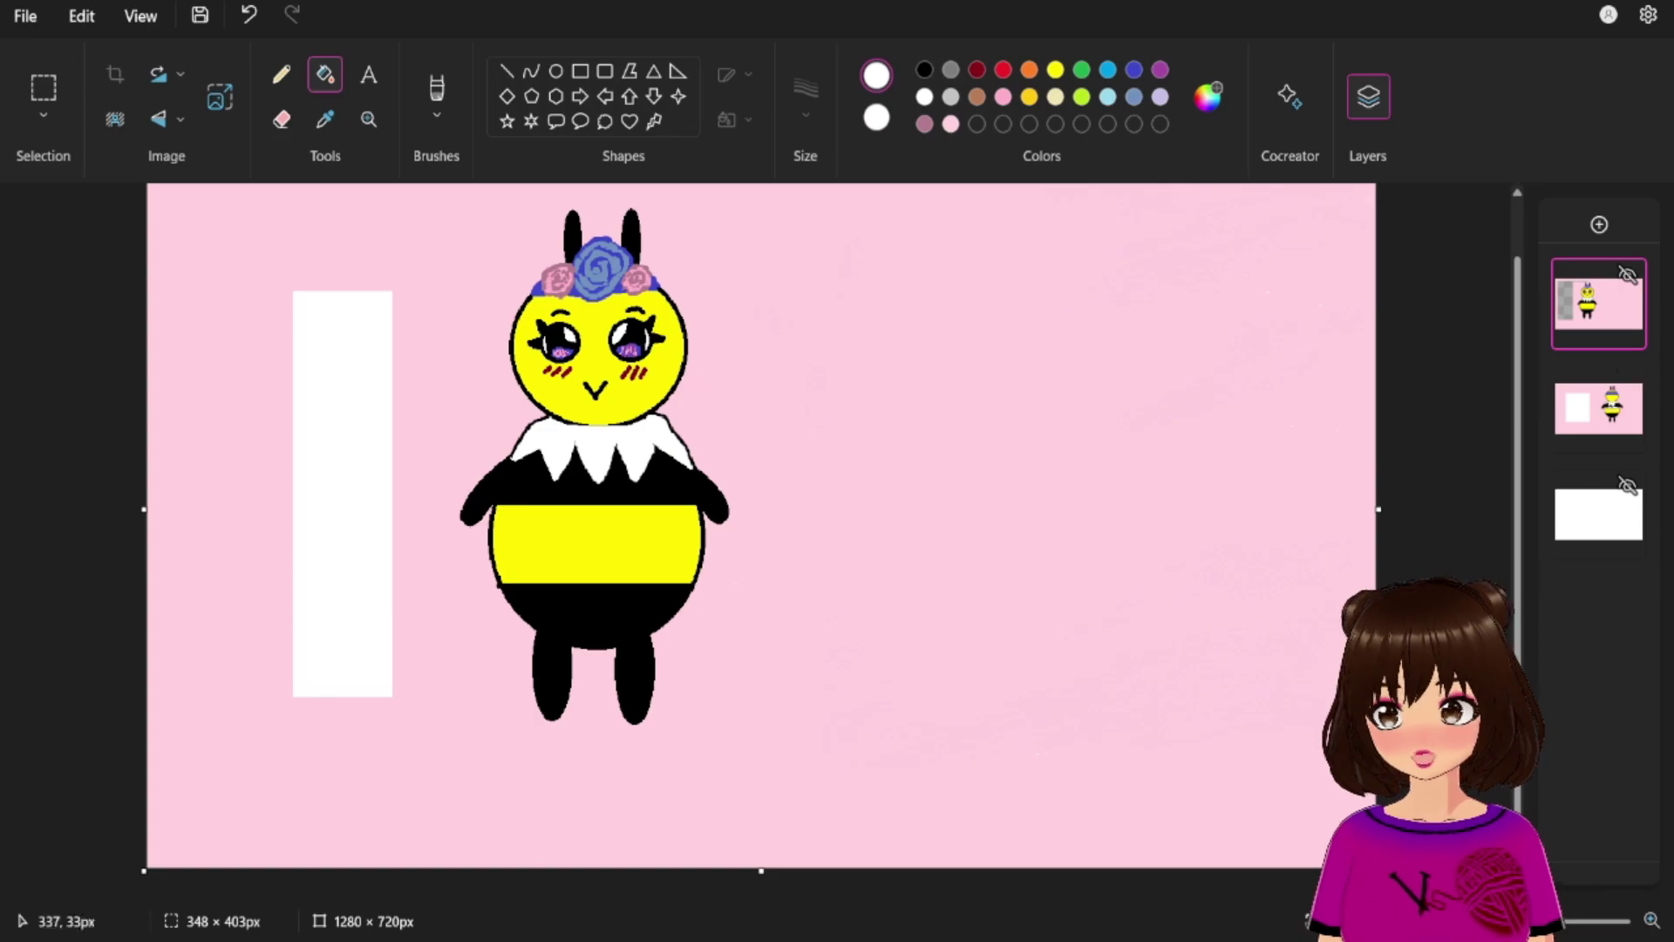
Draw a vertical line along the white rectangle's right edge and fill the rectangle with pink on the middle layer.
left_click(506, 71)
left_click_drag(392, 291, 390, 702)
left_click(324, 74)
left_click(343, 493)
Select the top layer and toggle the visibility of the middle and top layers off and on.
left_click(1598, 303)
left_click(1627, 379)
left_click(1627, 379)
left_click(1627, 275)
left_click(1627, 274)
Select the pink regions covering the right bee on the top layer and move them off the canvas.
left_click(281, 119)
left_click(43, 87)
left_click_drag(859, 237, 1177, 717)
left_click_drag(1133, 489, 91, 533)
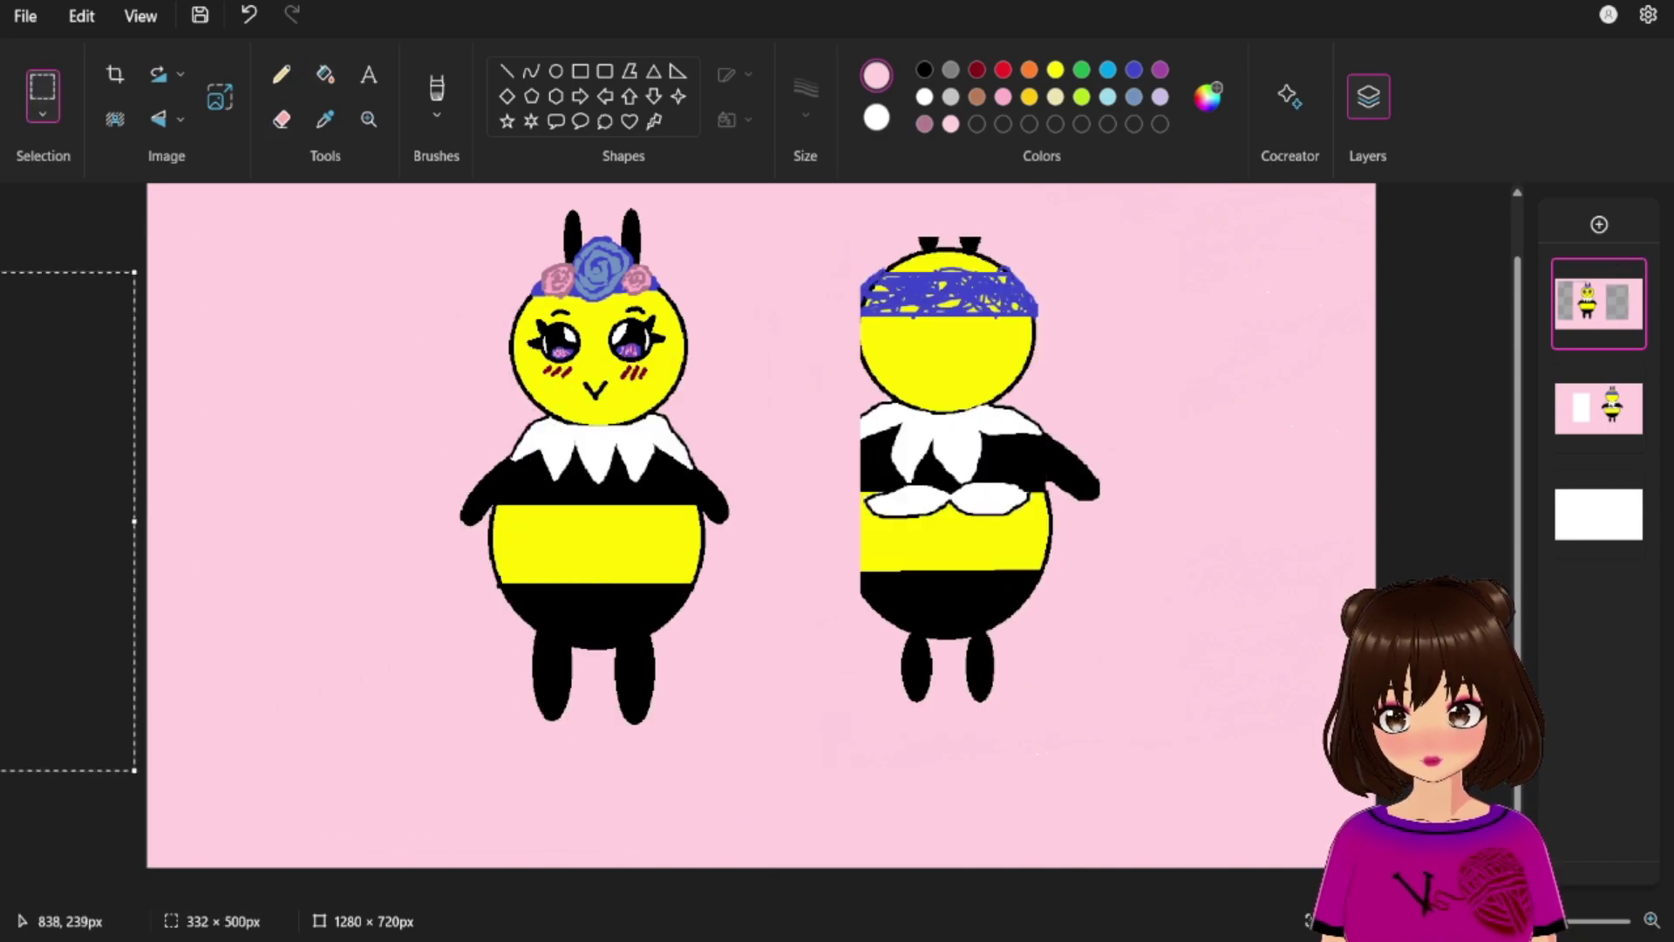
left_click_drag(844, 187, 1233, 810)
left_click_drag(1134, 488, 90, 527)
left_click_drag(1144, 204, 744, 743)
left_click_drag(881, 560, 29, 568)
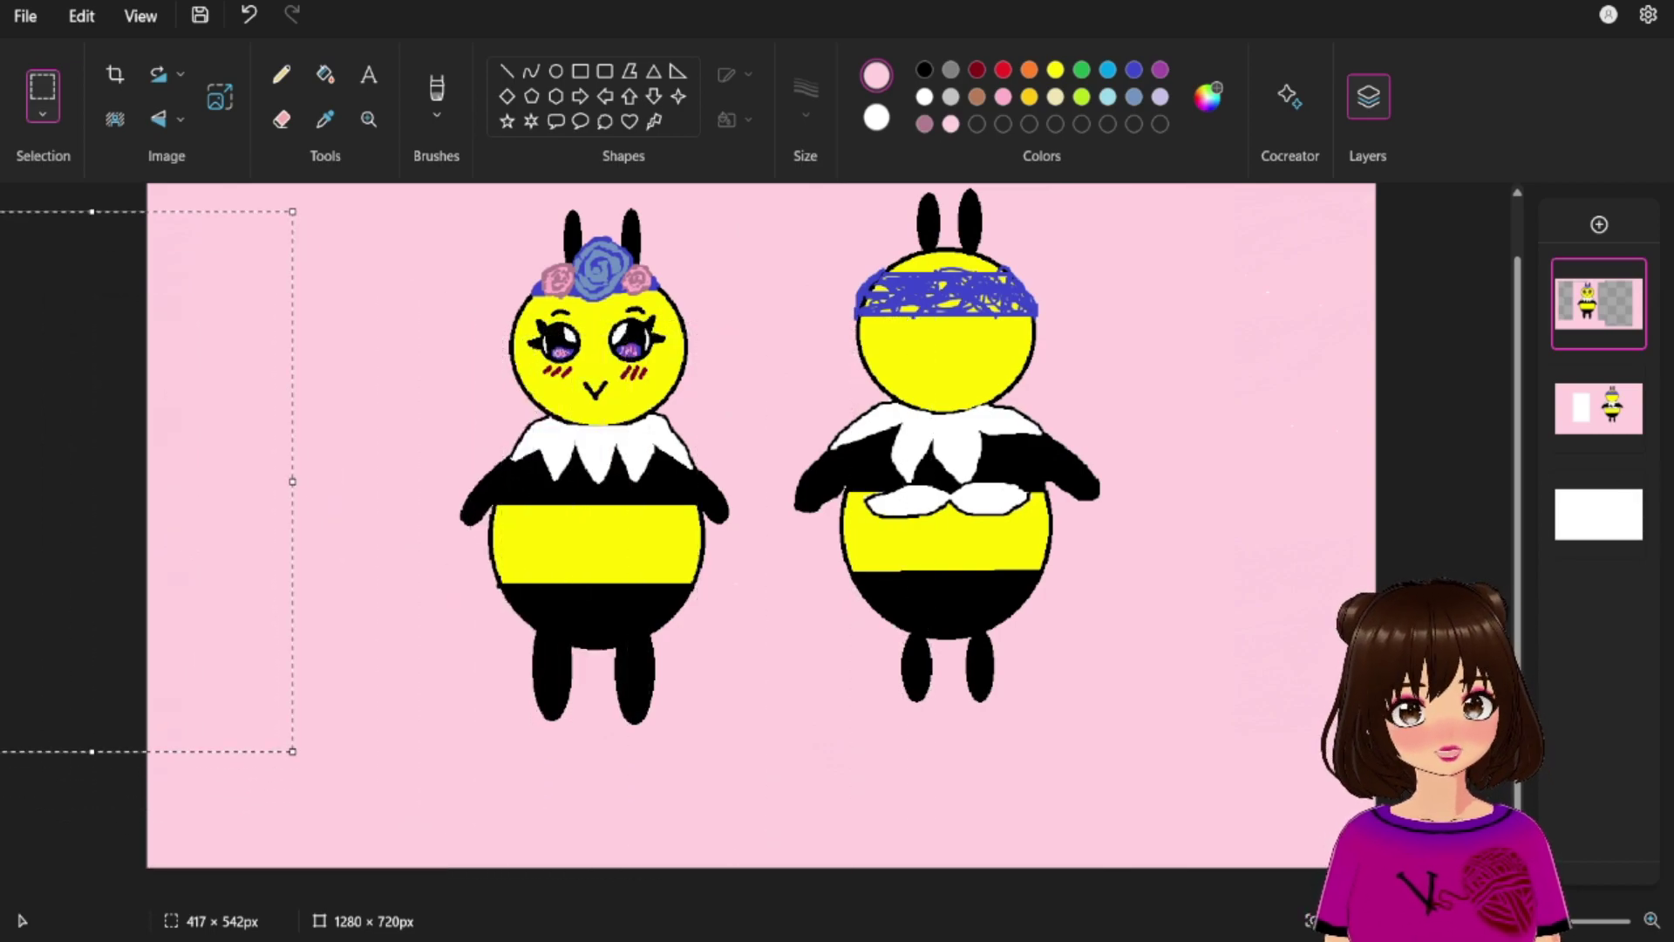
key("Escape")
Add the caption "Queen Bee by Miss Crochet Nerdy" in a text box about 547 × 84 px below the two bees.
scroll(761, 540, "up", 1)
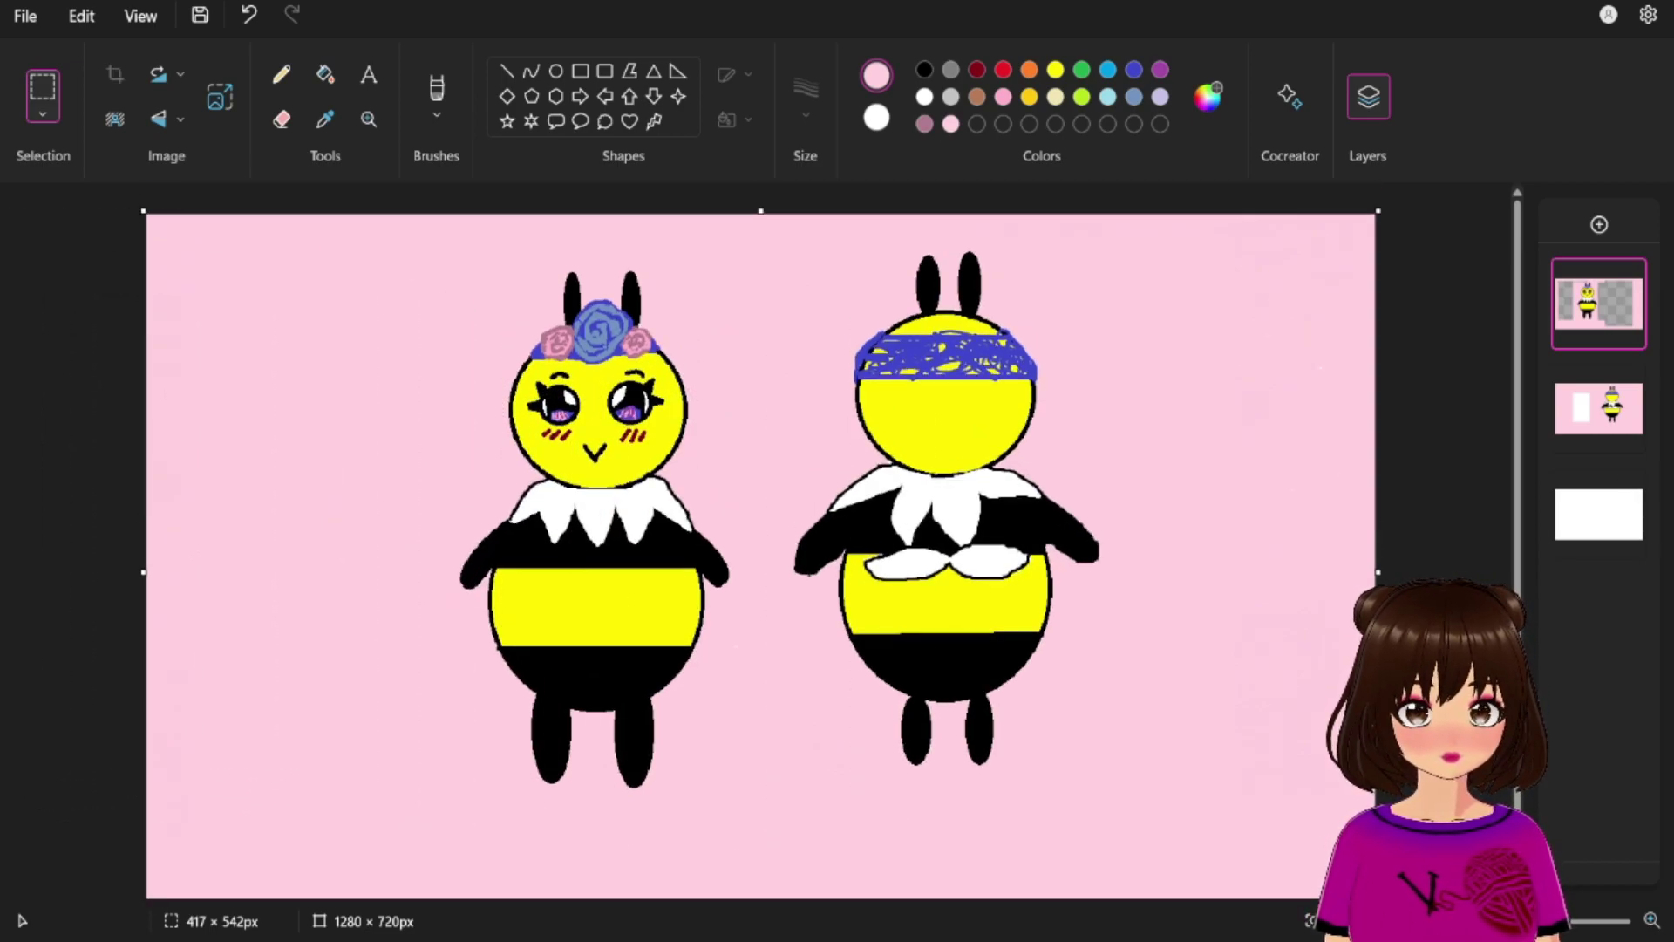
left_click(436, 89)
scroll(761, 541, "down", 1)
left_click(368, 75)
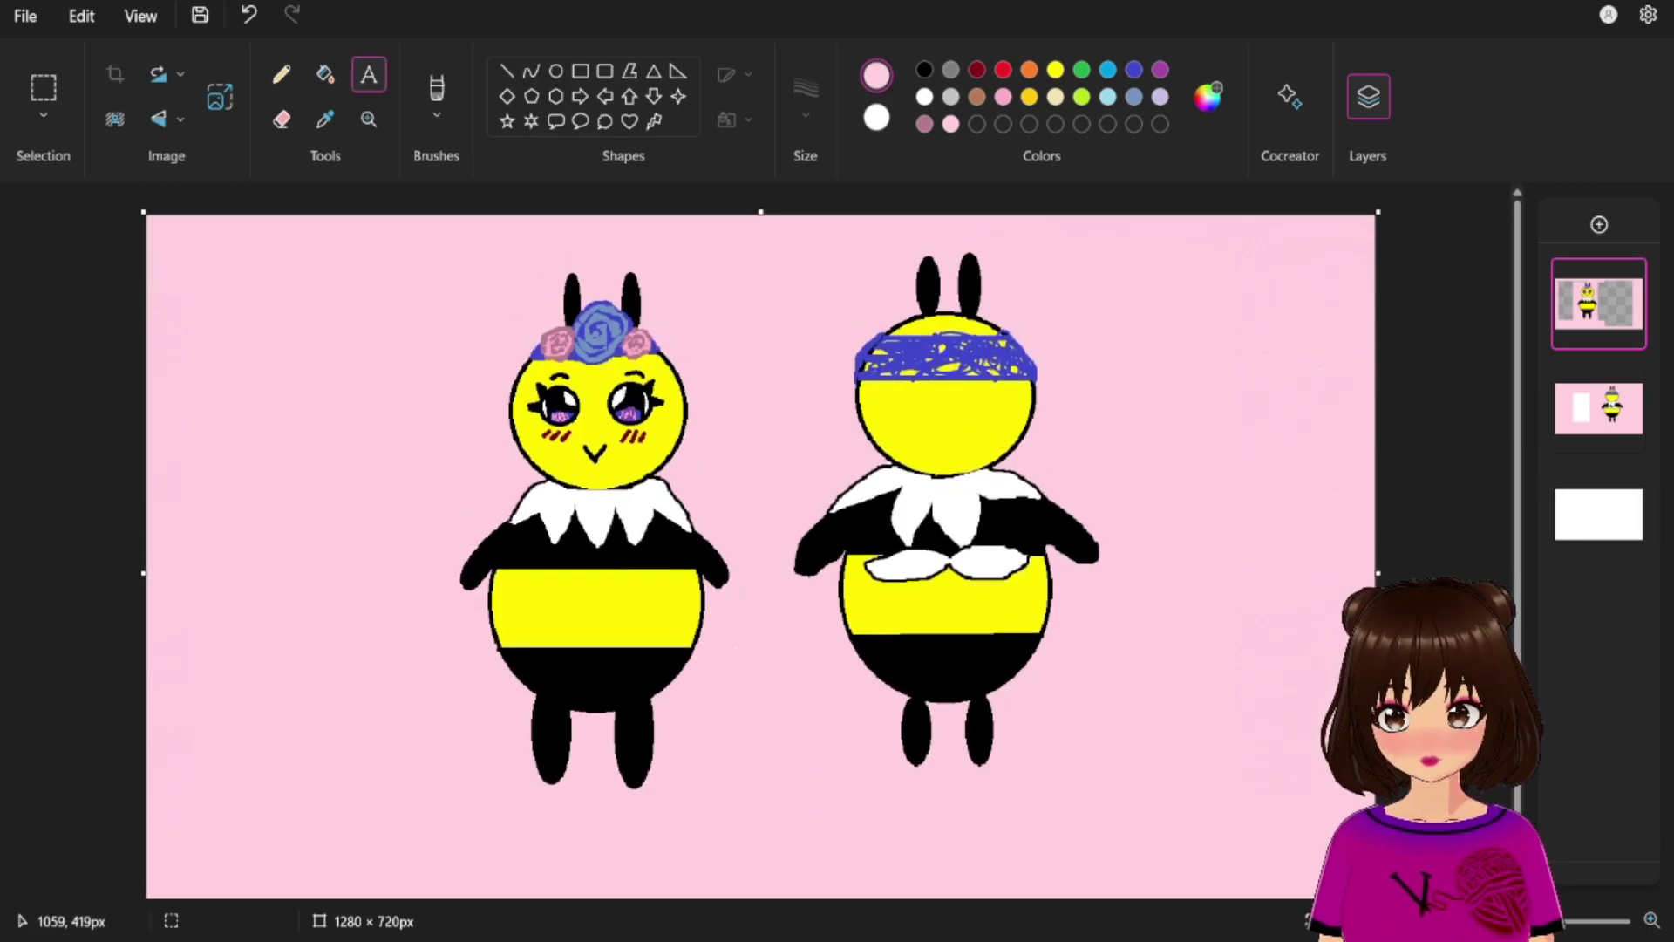
left_click_drag(525, 763, 1050, 846)
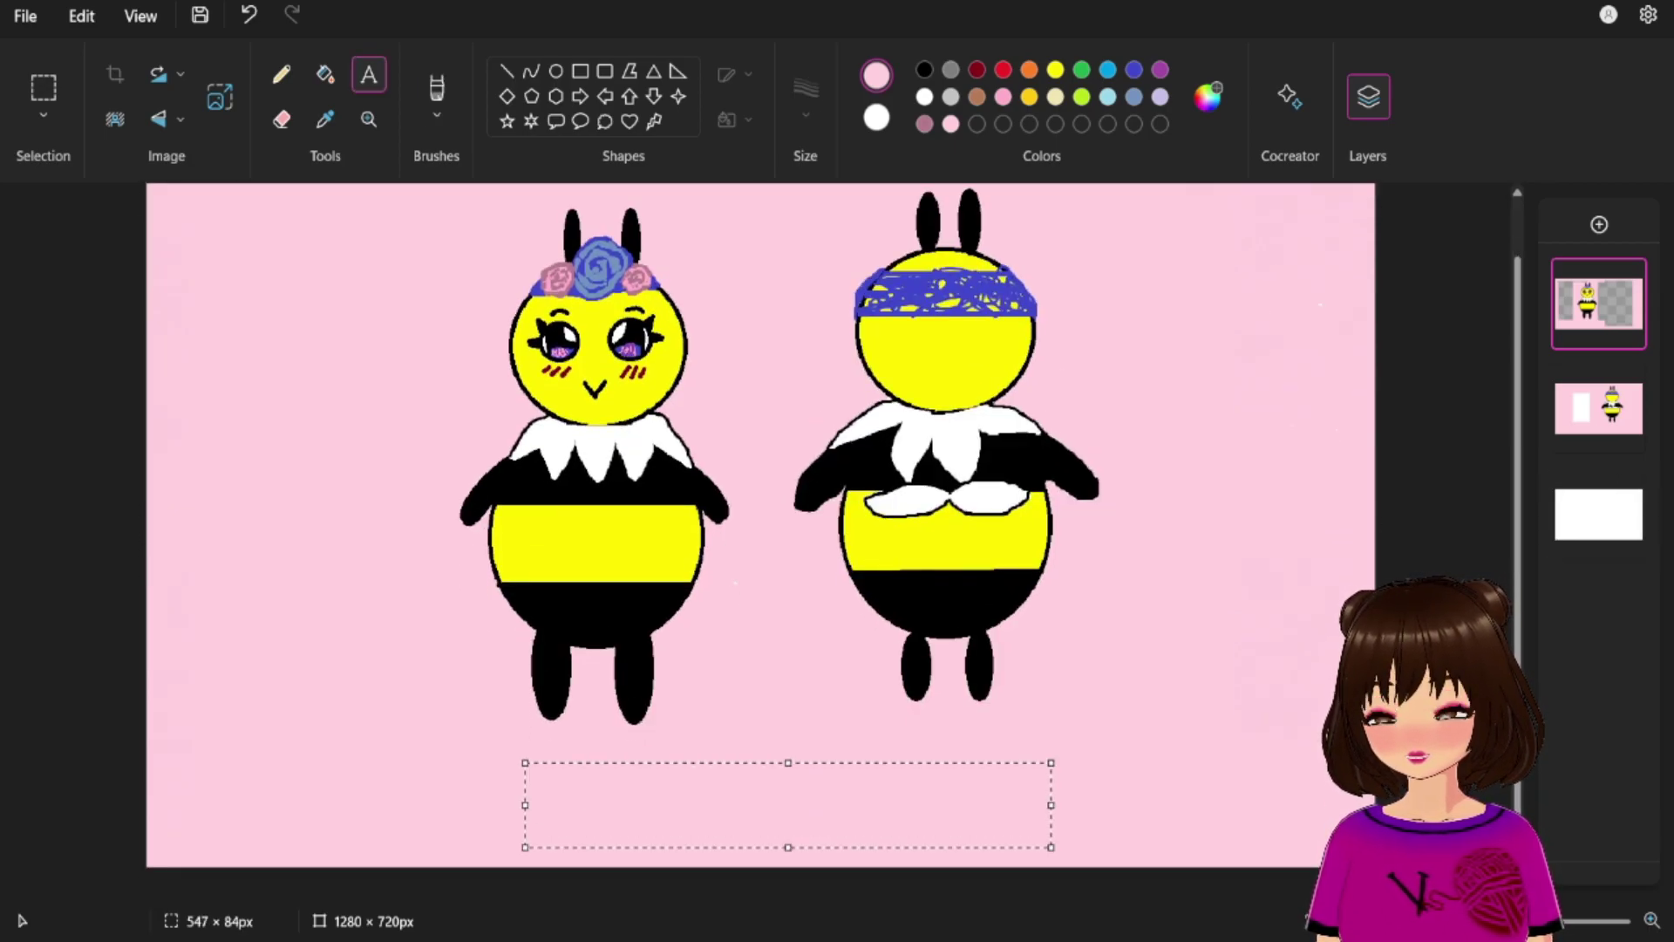
type("Queen Bee by Miss Crochet Nerdy")
Make the whole caption bold and black, and place it on the canvas.
key("ctrl+a")
key("ctrl+b")
left_click_drag(1034, 791, 542, 791)
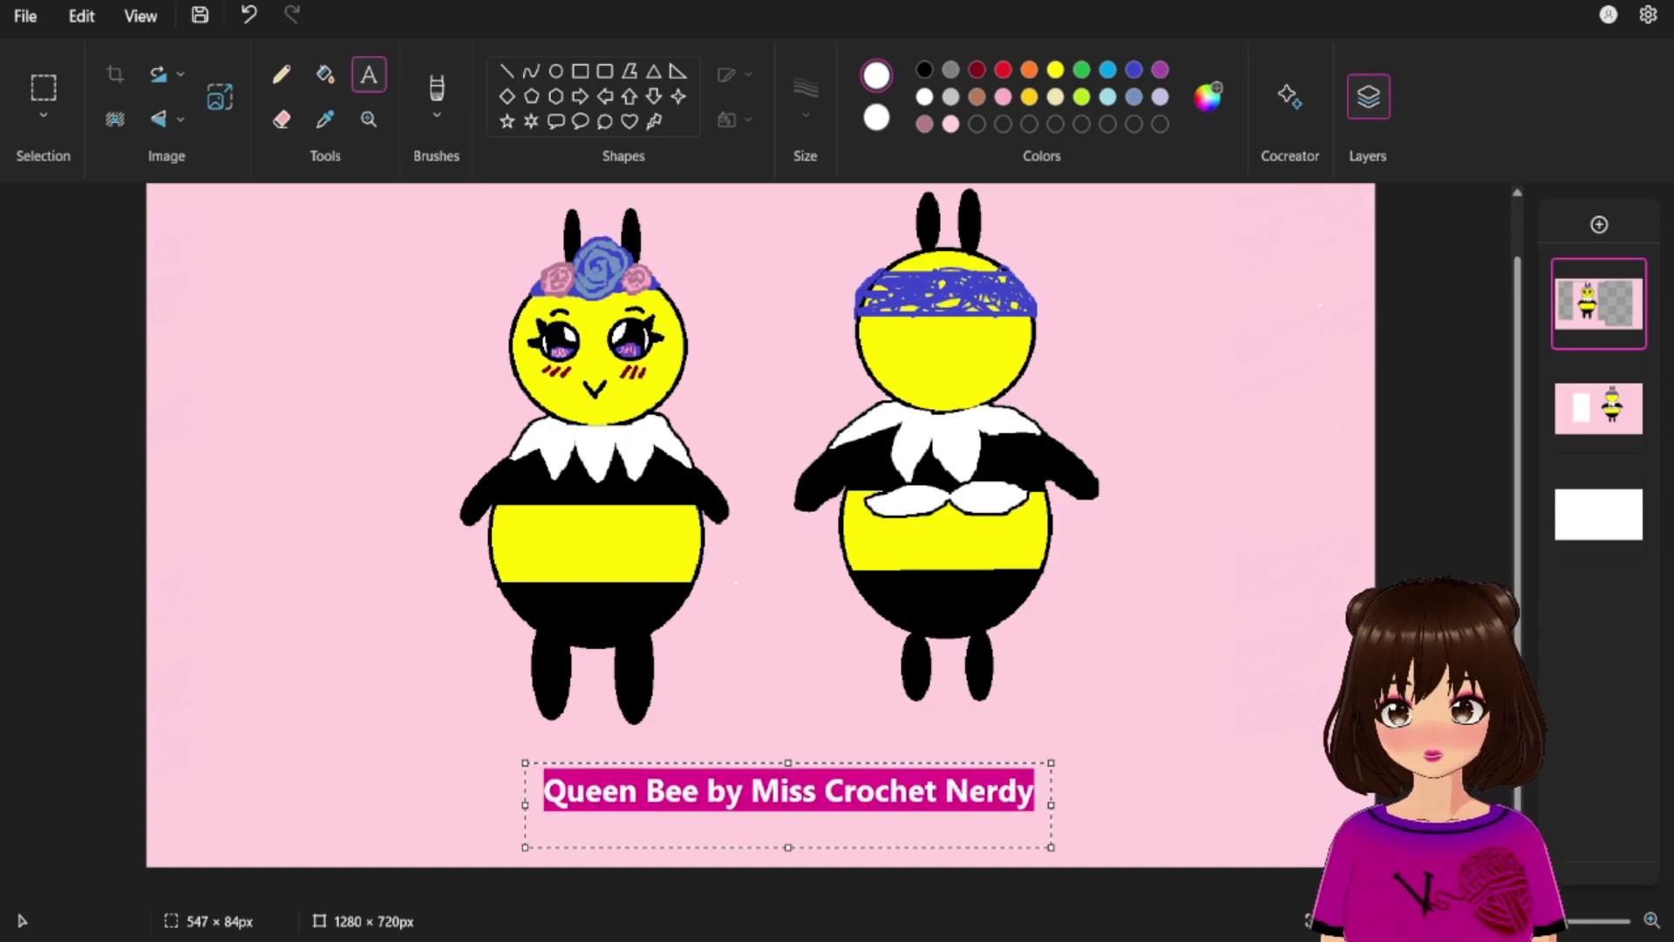
left_click(924, 70)
left_click(857, 783)
key("Escape")
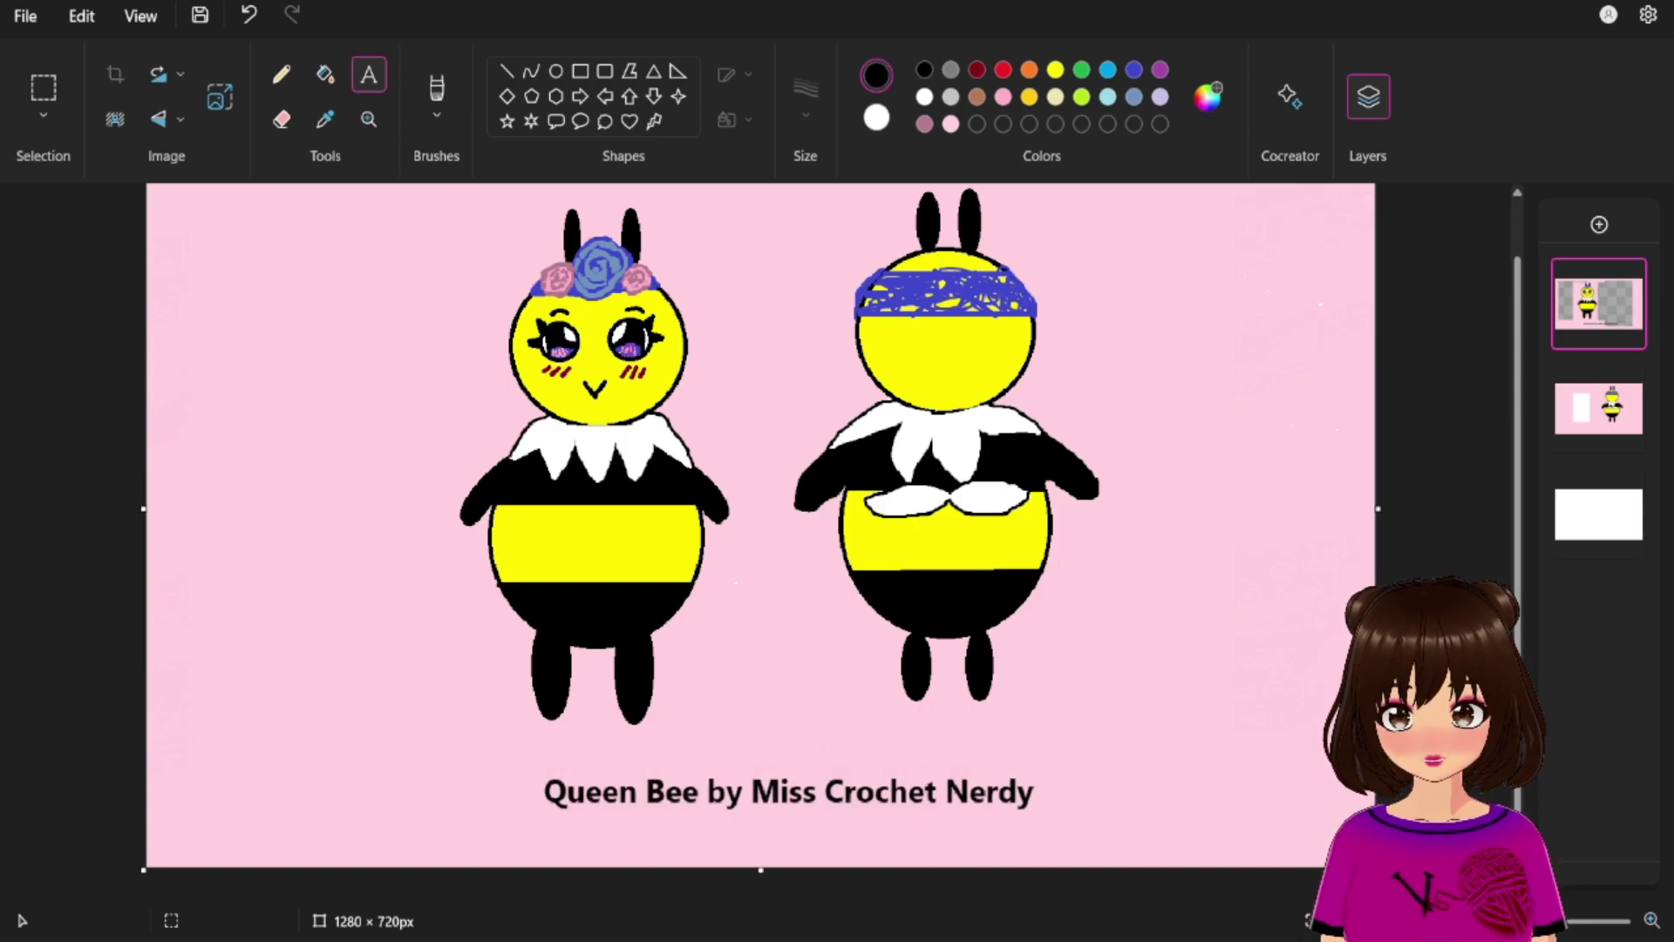
Trim the empty pink margins on both sides of the bees, narrowing the canvas to about 765 px.
left_click(280, 74)
scroll(760, 541, "up", 1)
left_click_drag(1378, 571, 1163, 572)
left_click_drag(251, 572, 532, 572)
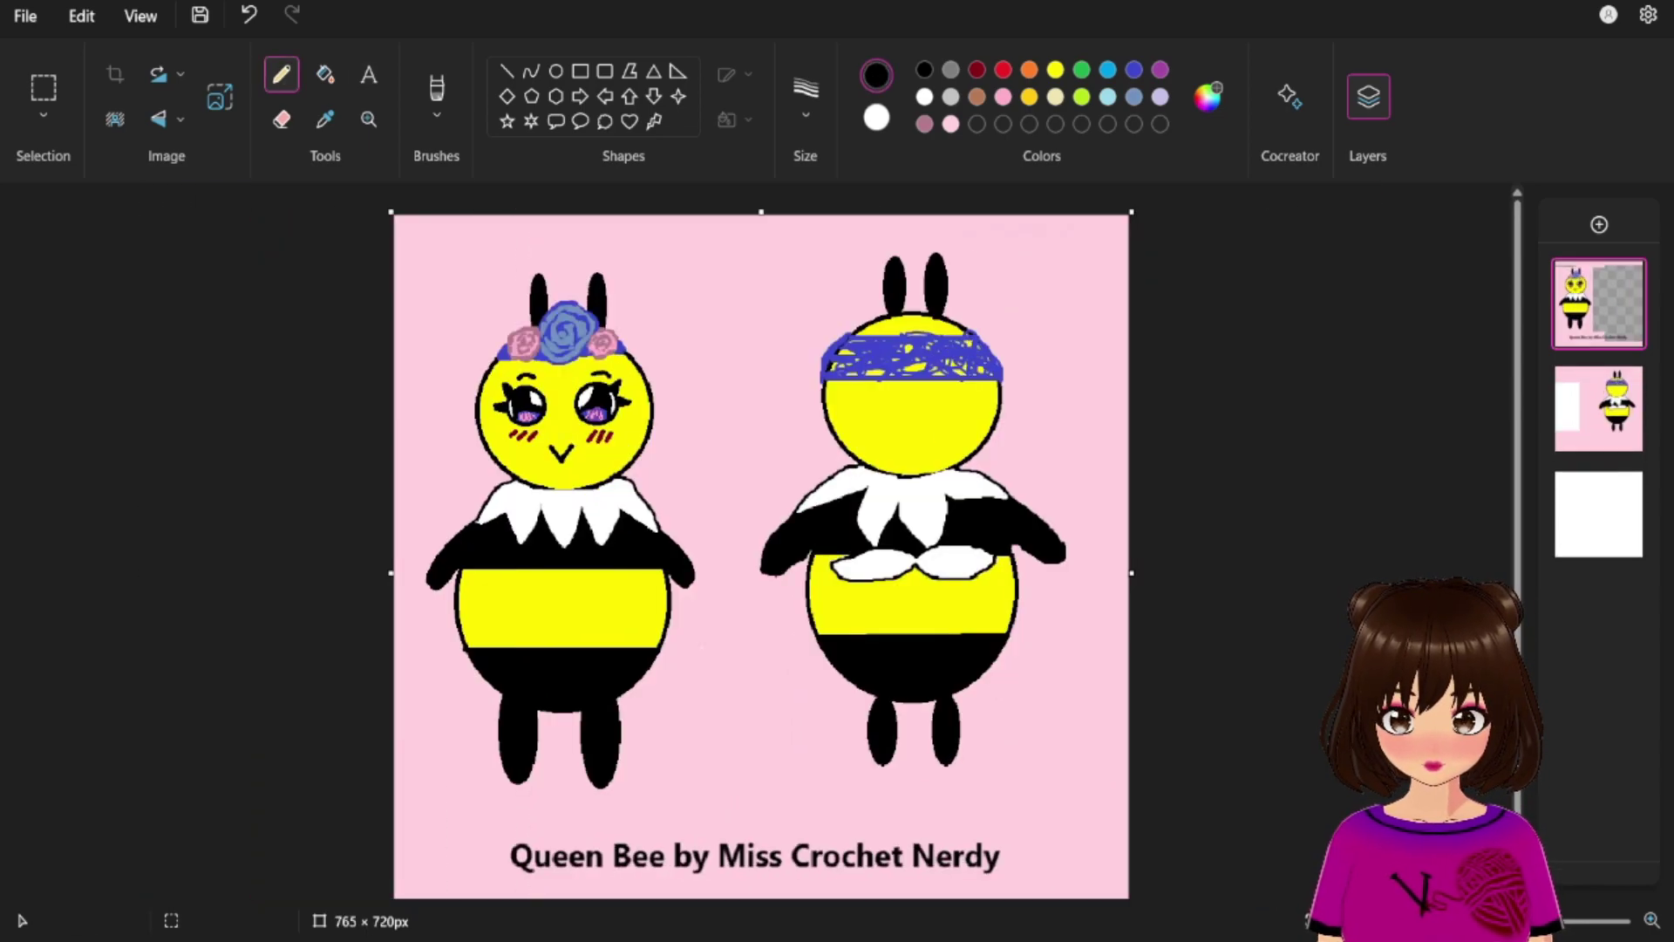
scroll(760, 541, "down", 1)
scroll(760, 541, "up", 1)
scroll(760, 541, "down", 1)
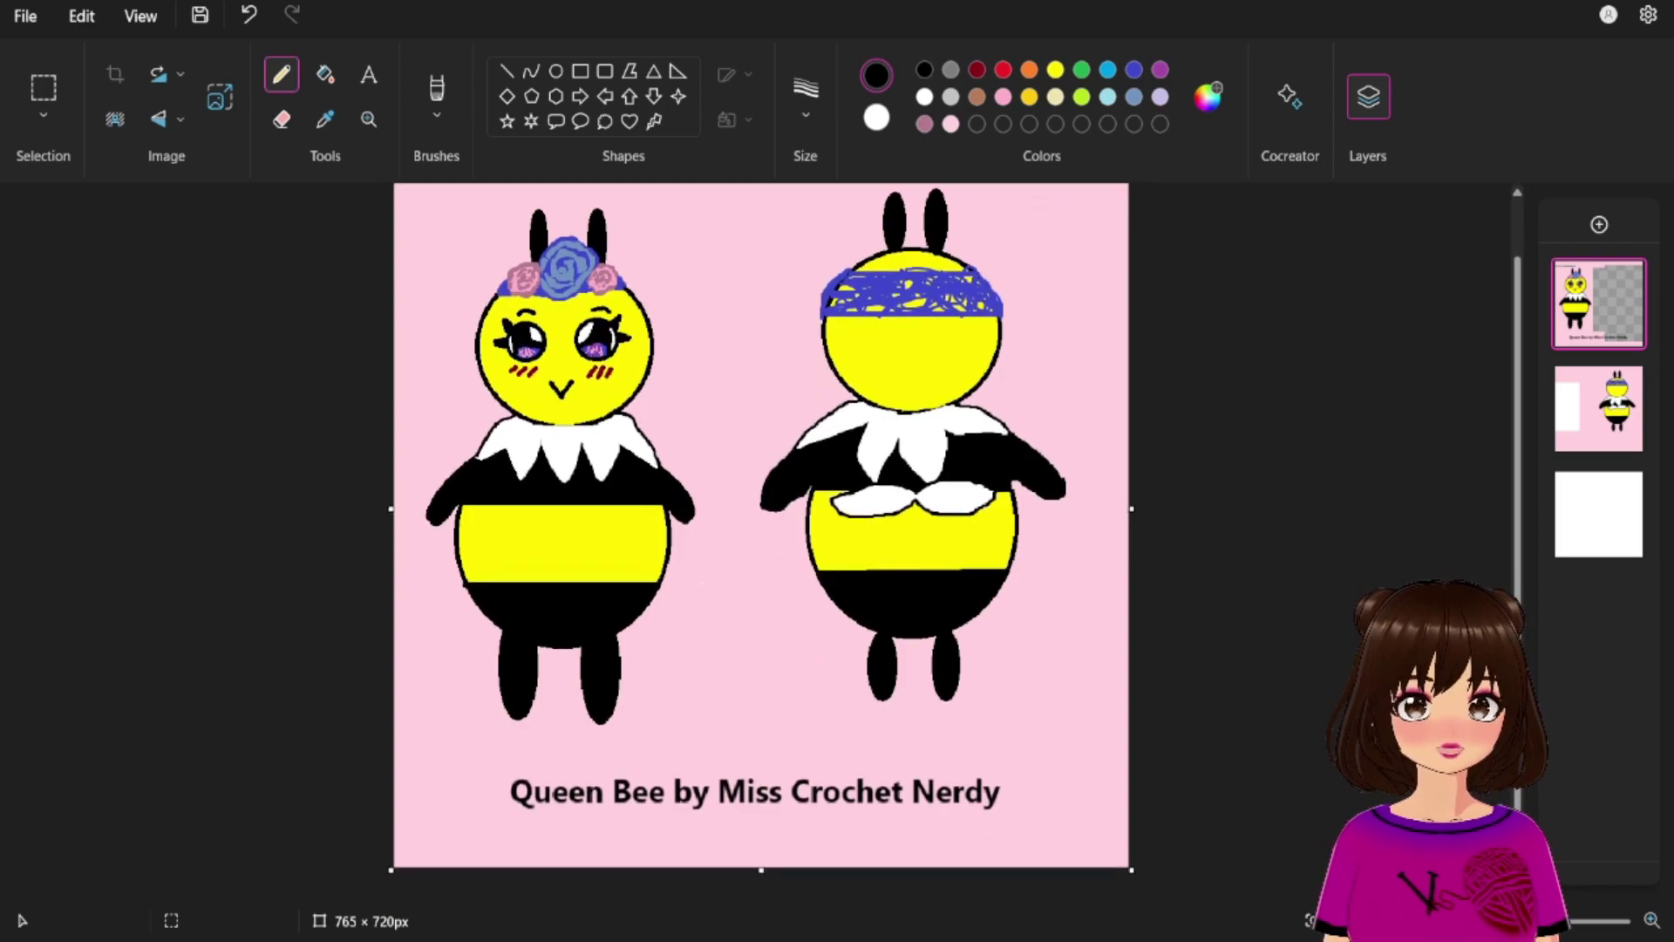
scroll(760, 541, "up", 1)
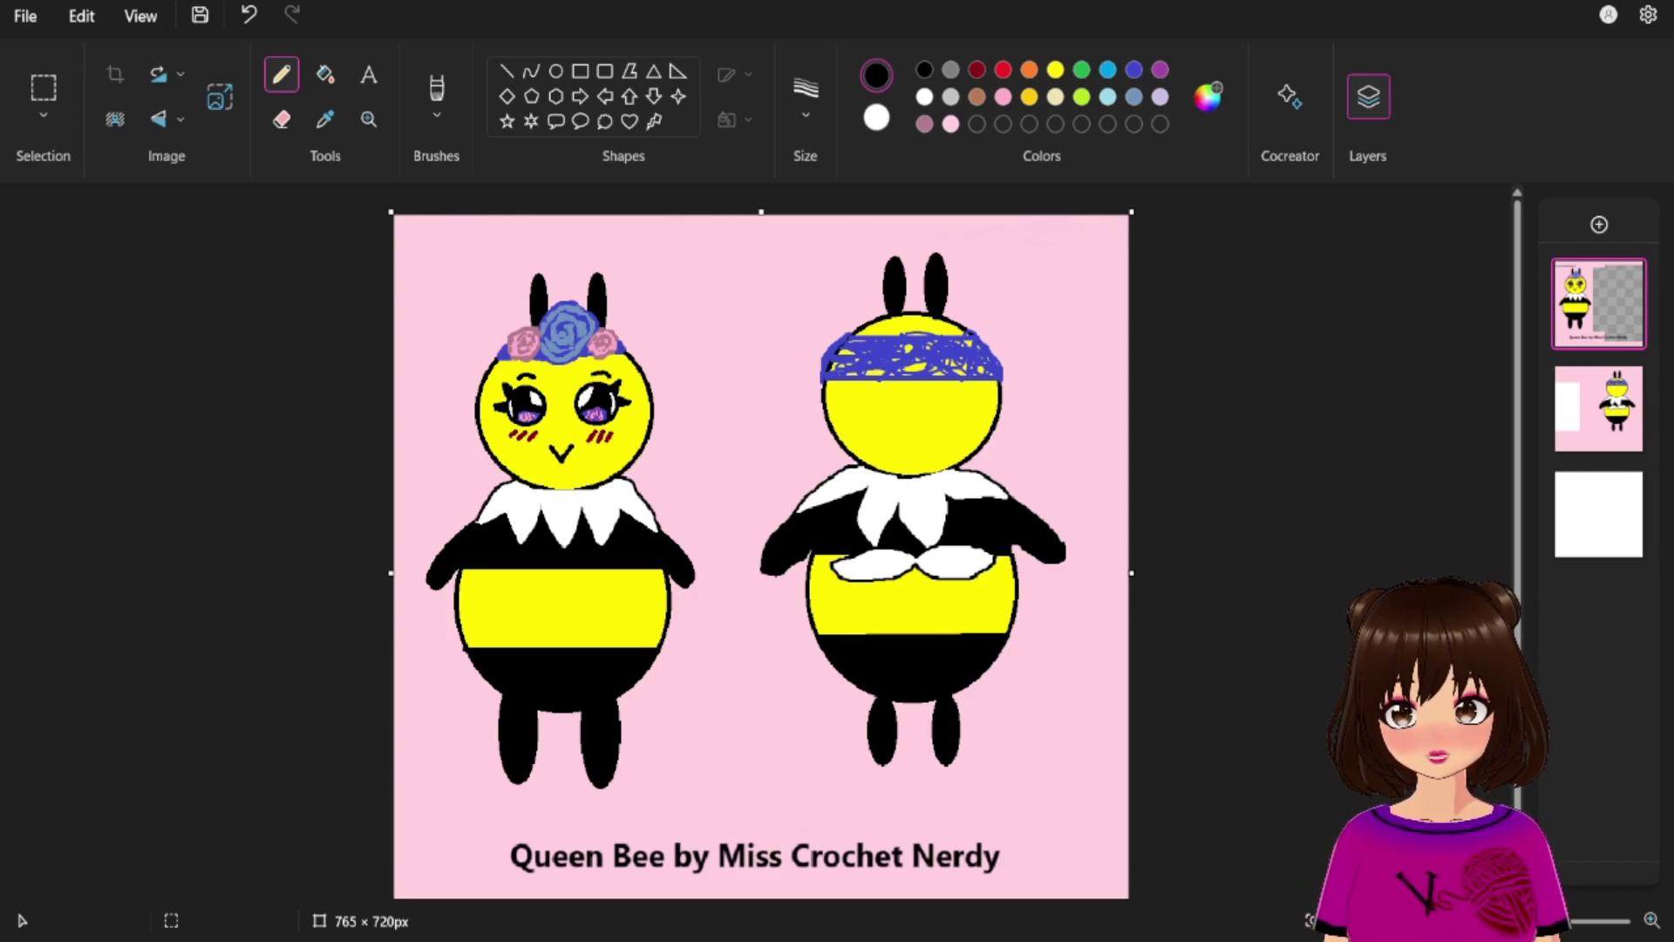
mouse_move(1604, 510)
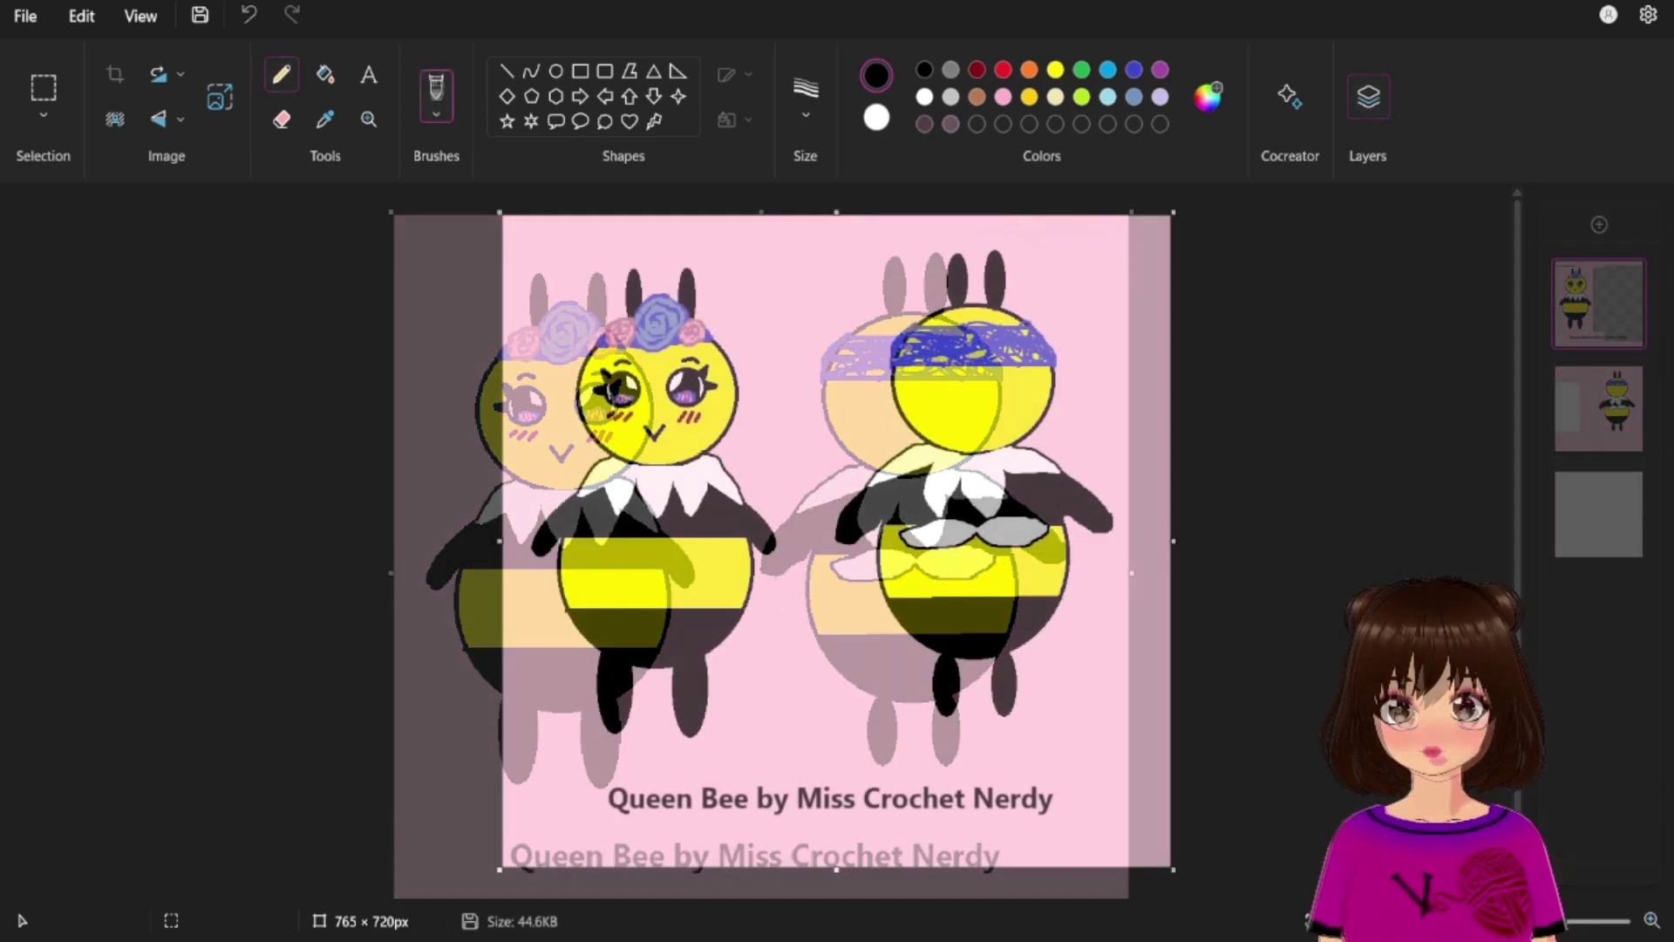